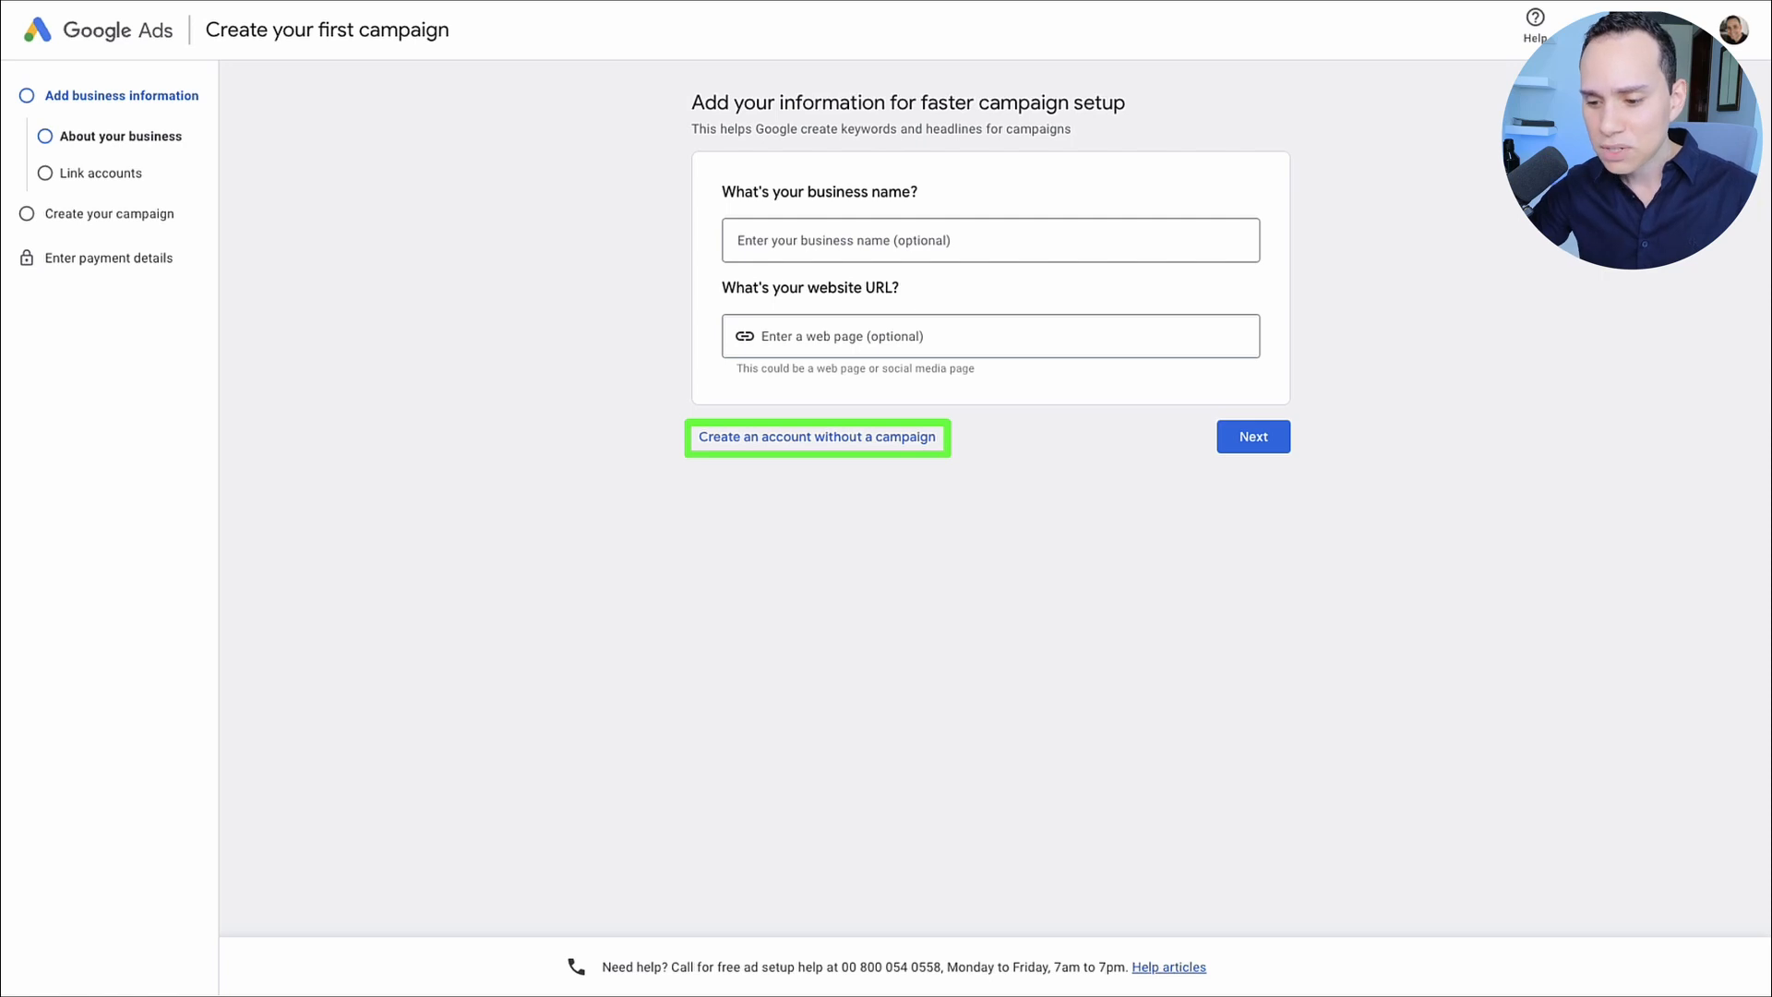
Step: Create the Google Ads account without a campaign, confirming the business information with promotional notifications declined, and continue to the account
left_click(816, 437)
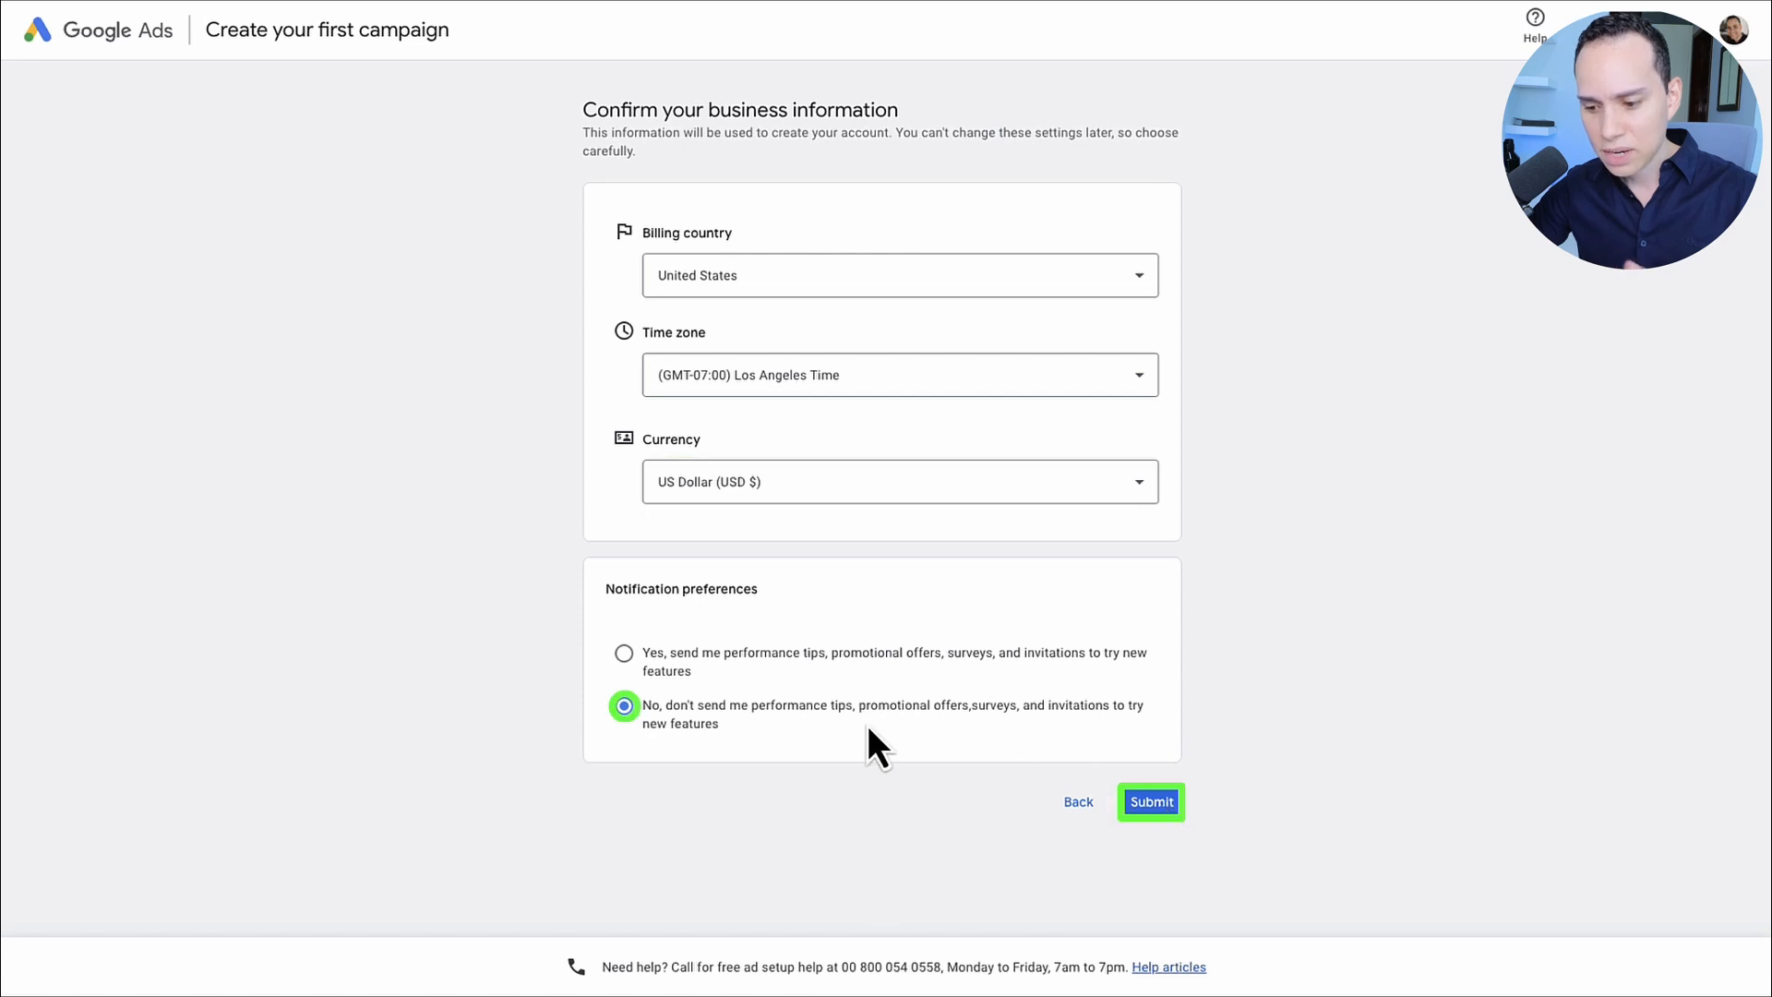
left_click(1151, 802)
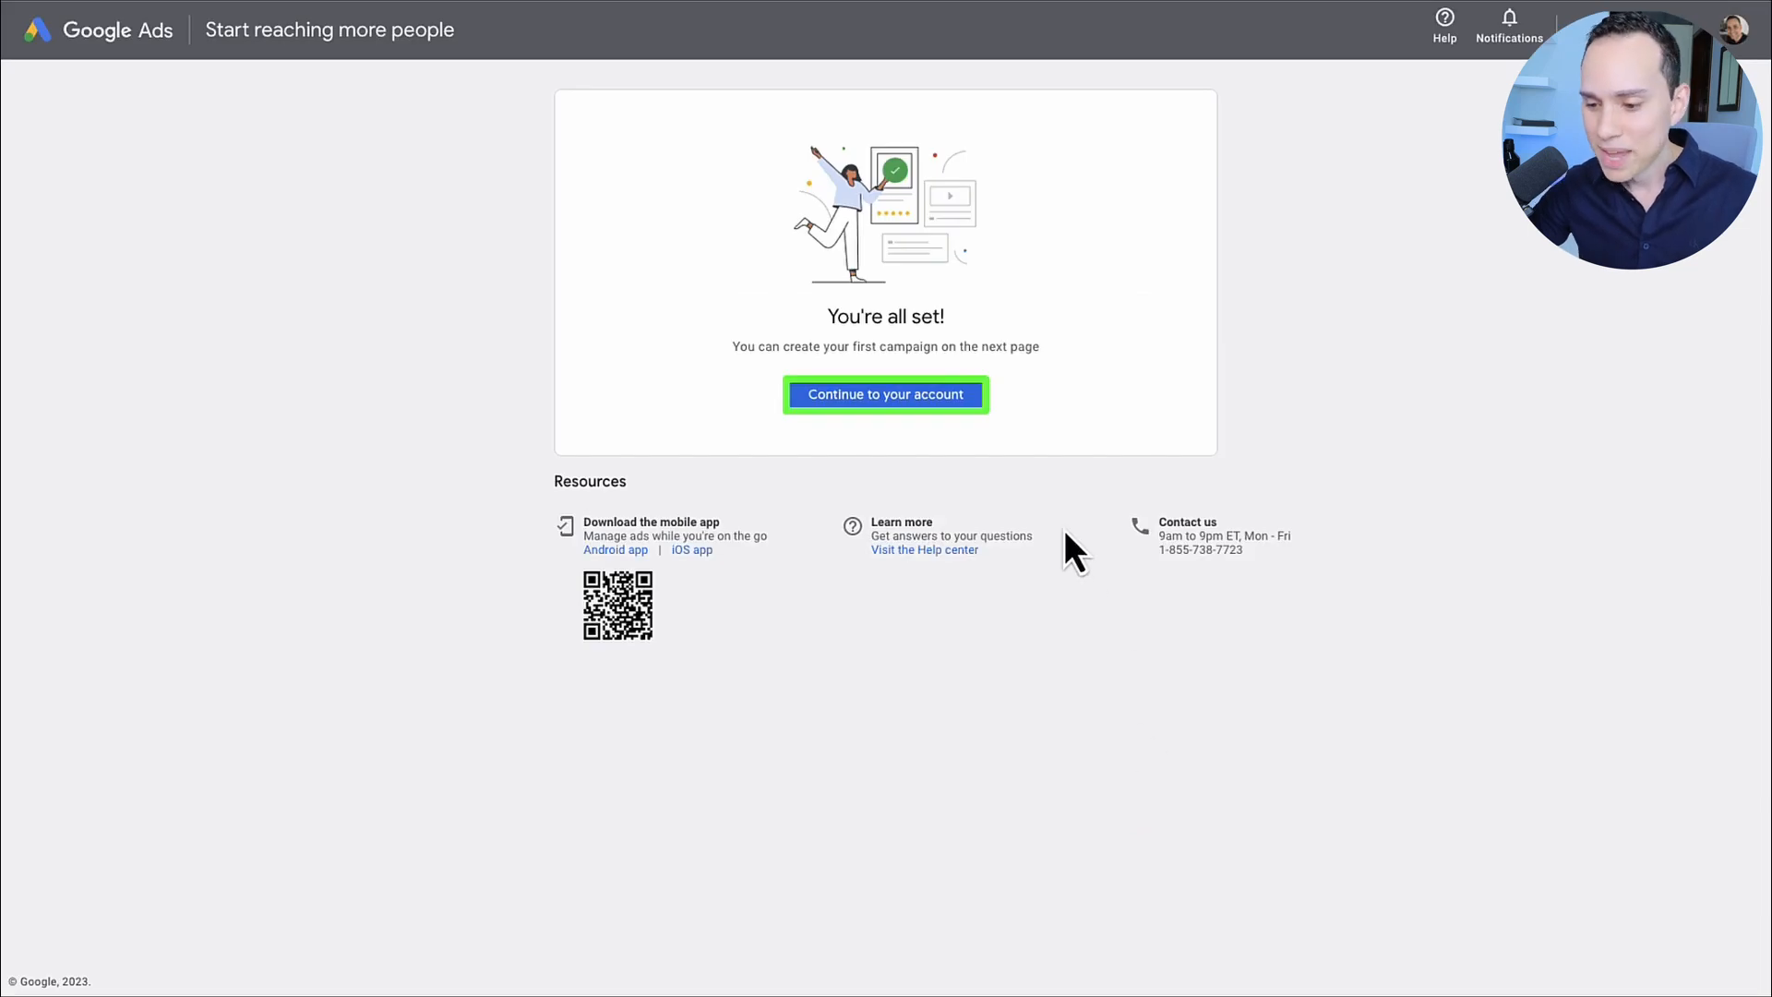
left_click(886, 395)
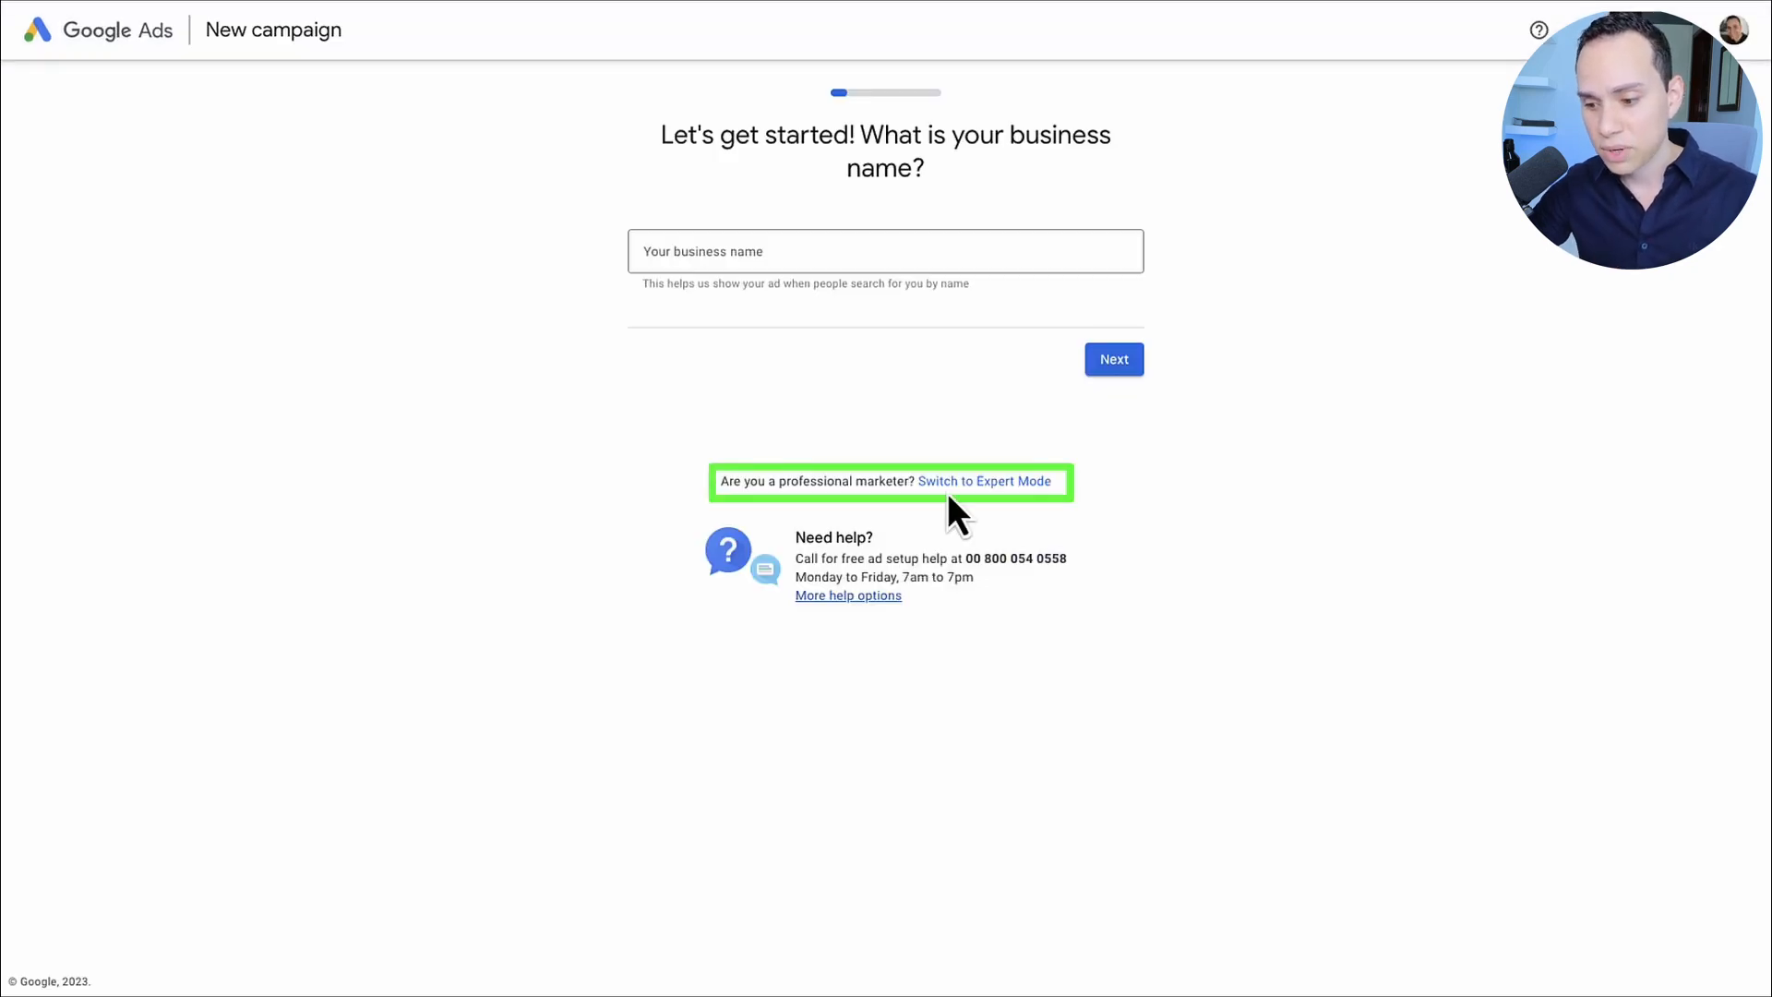
Step: Switch to Expert Mode and create the account without a campaign, declining performance tips and promotional offers
left_click(1001, 484)
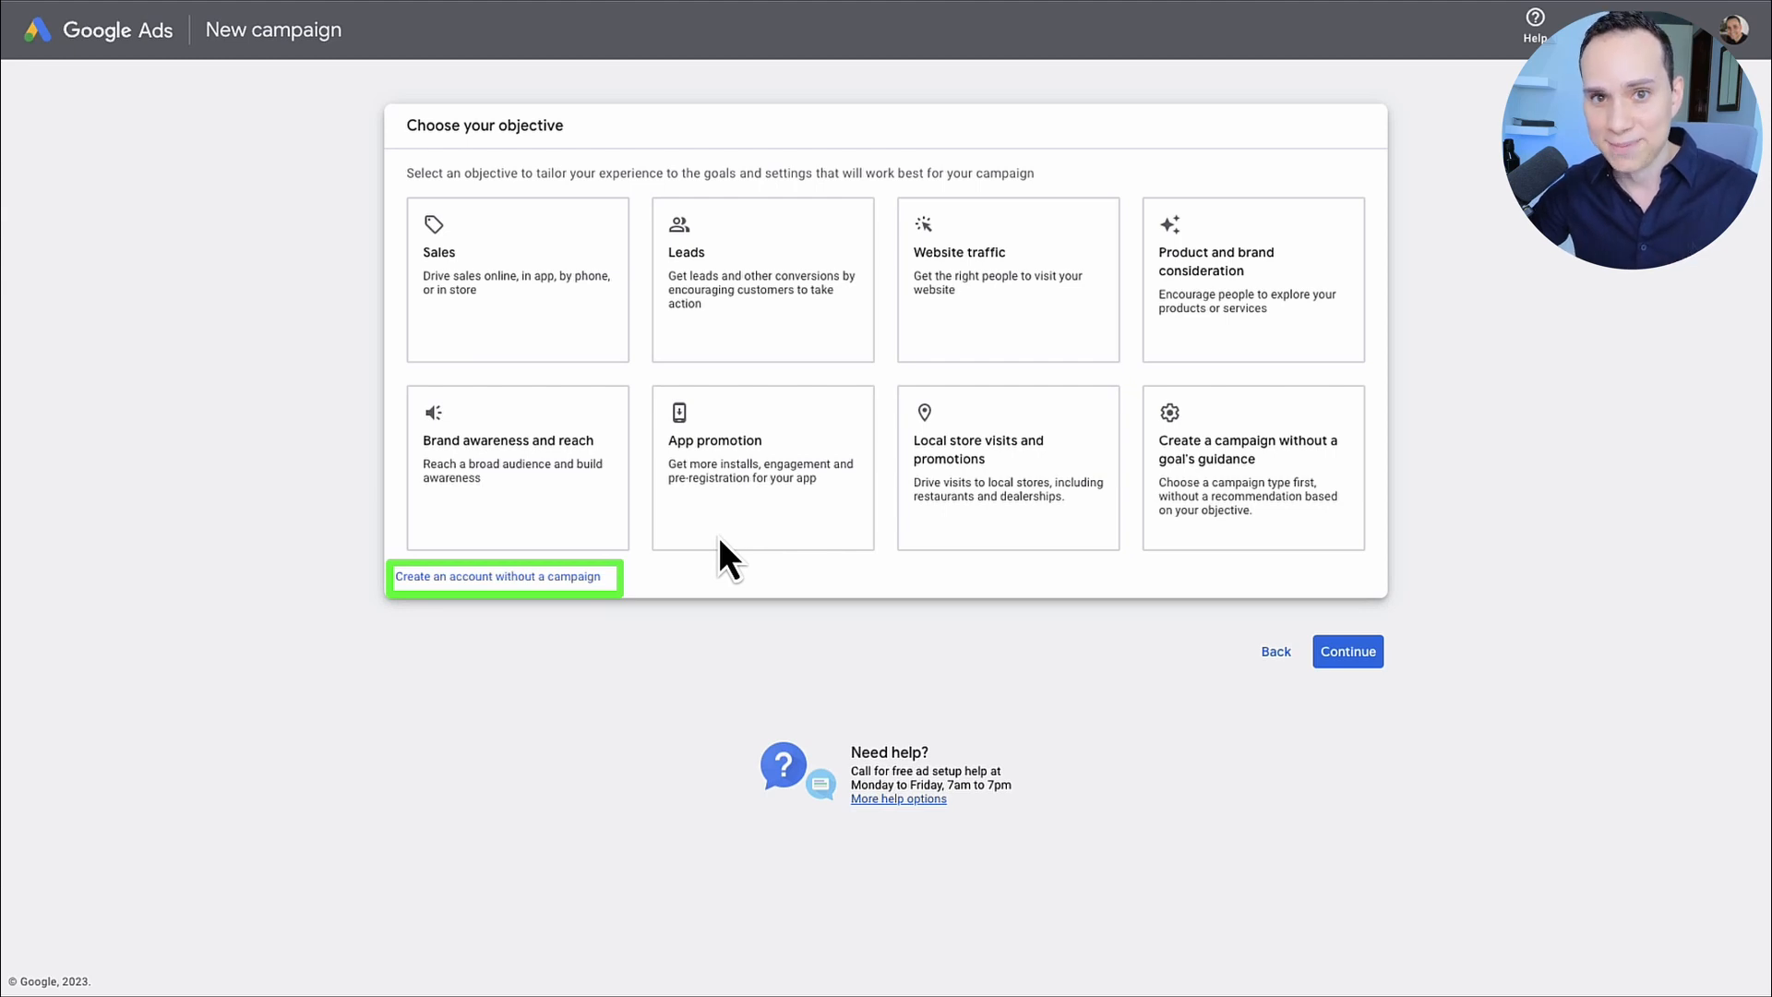
left_click(548, 591)
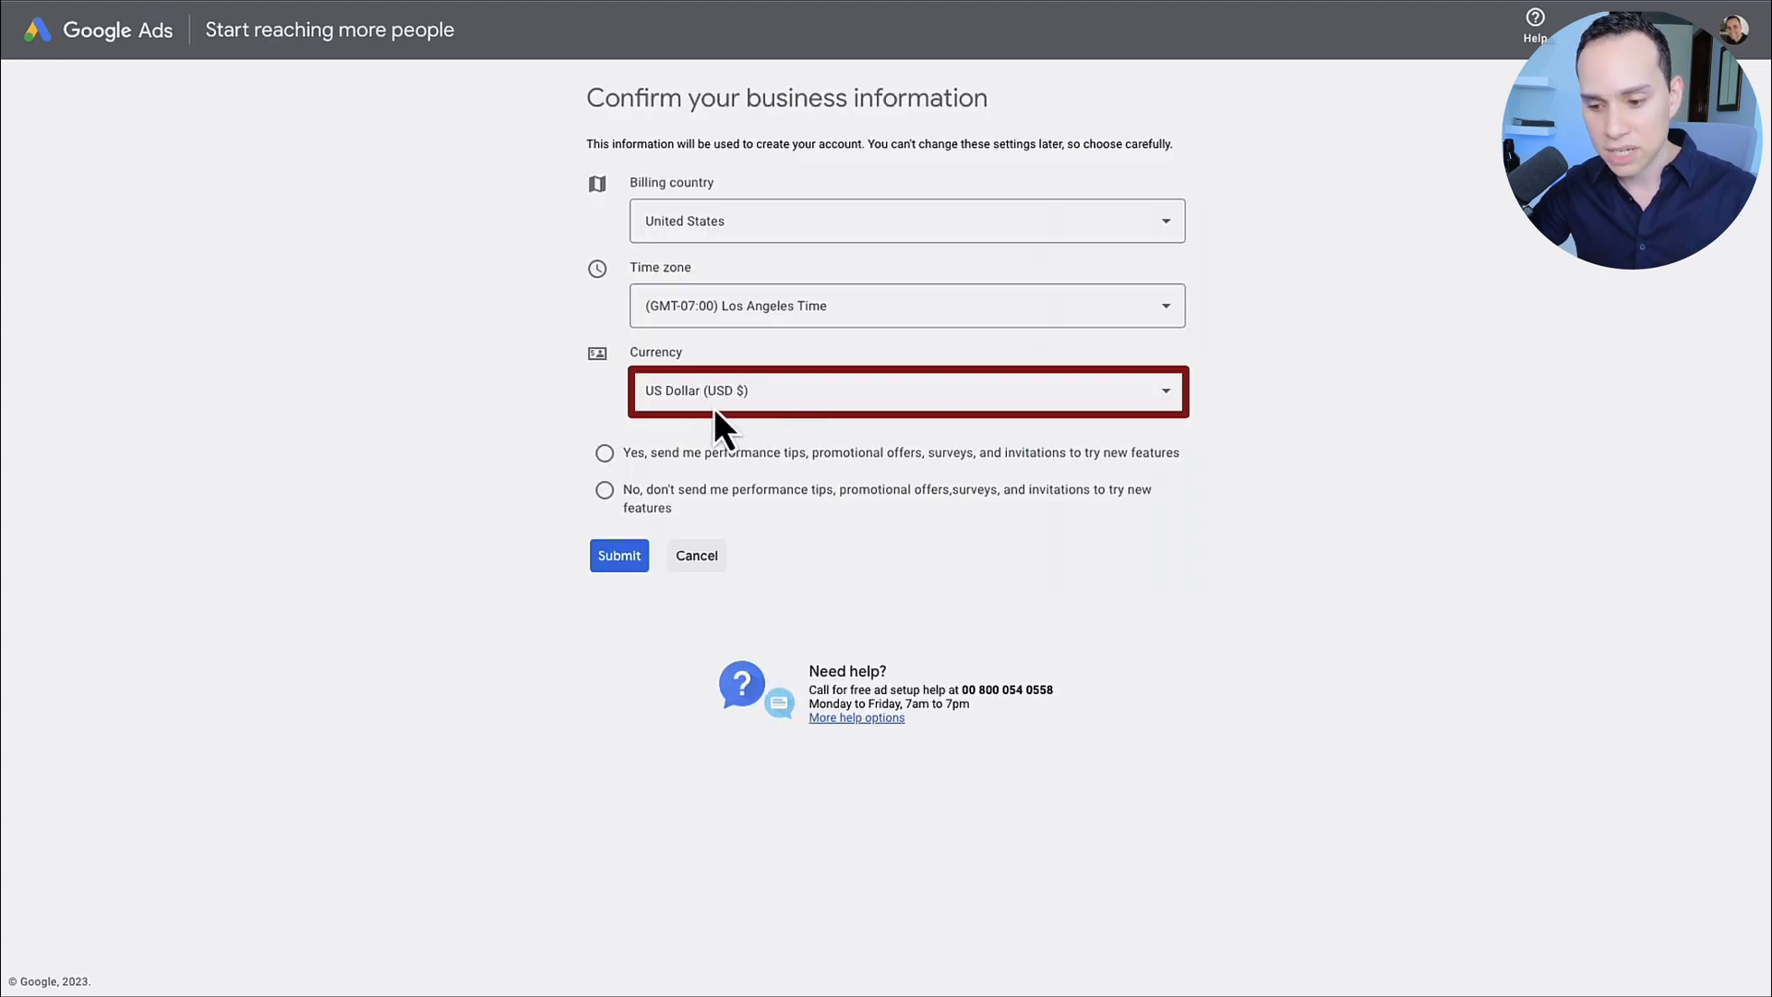
left_click(638, 514)
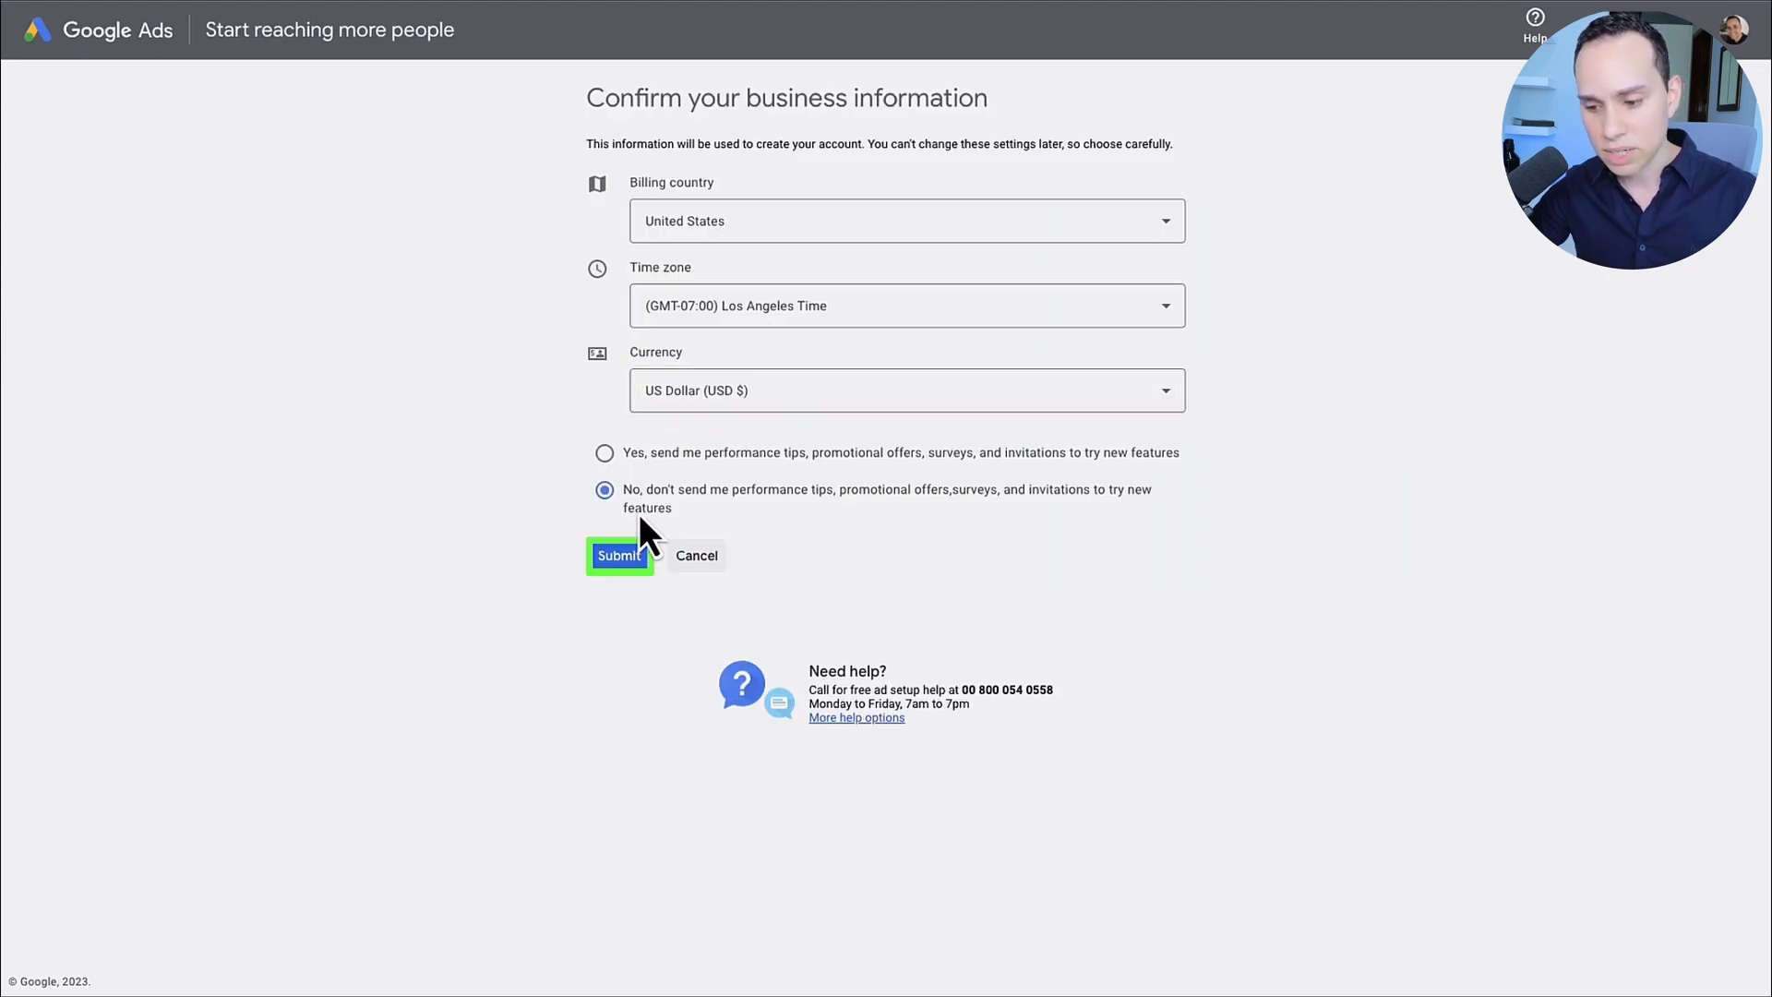
left_click(610, 558)
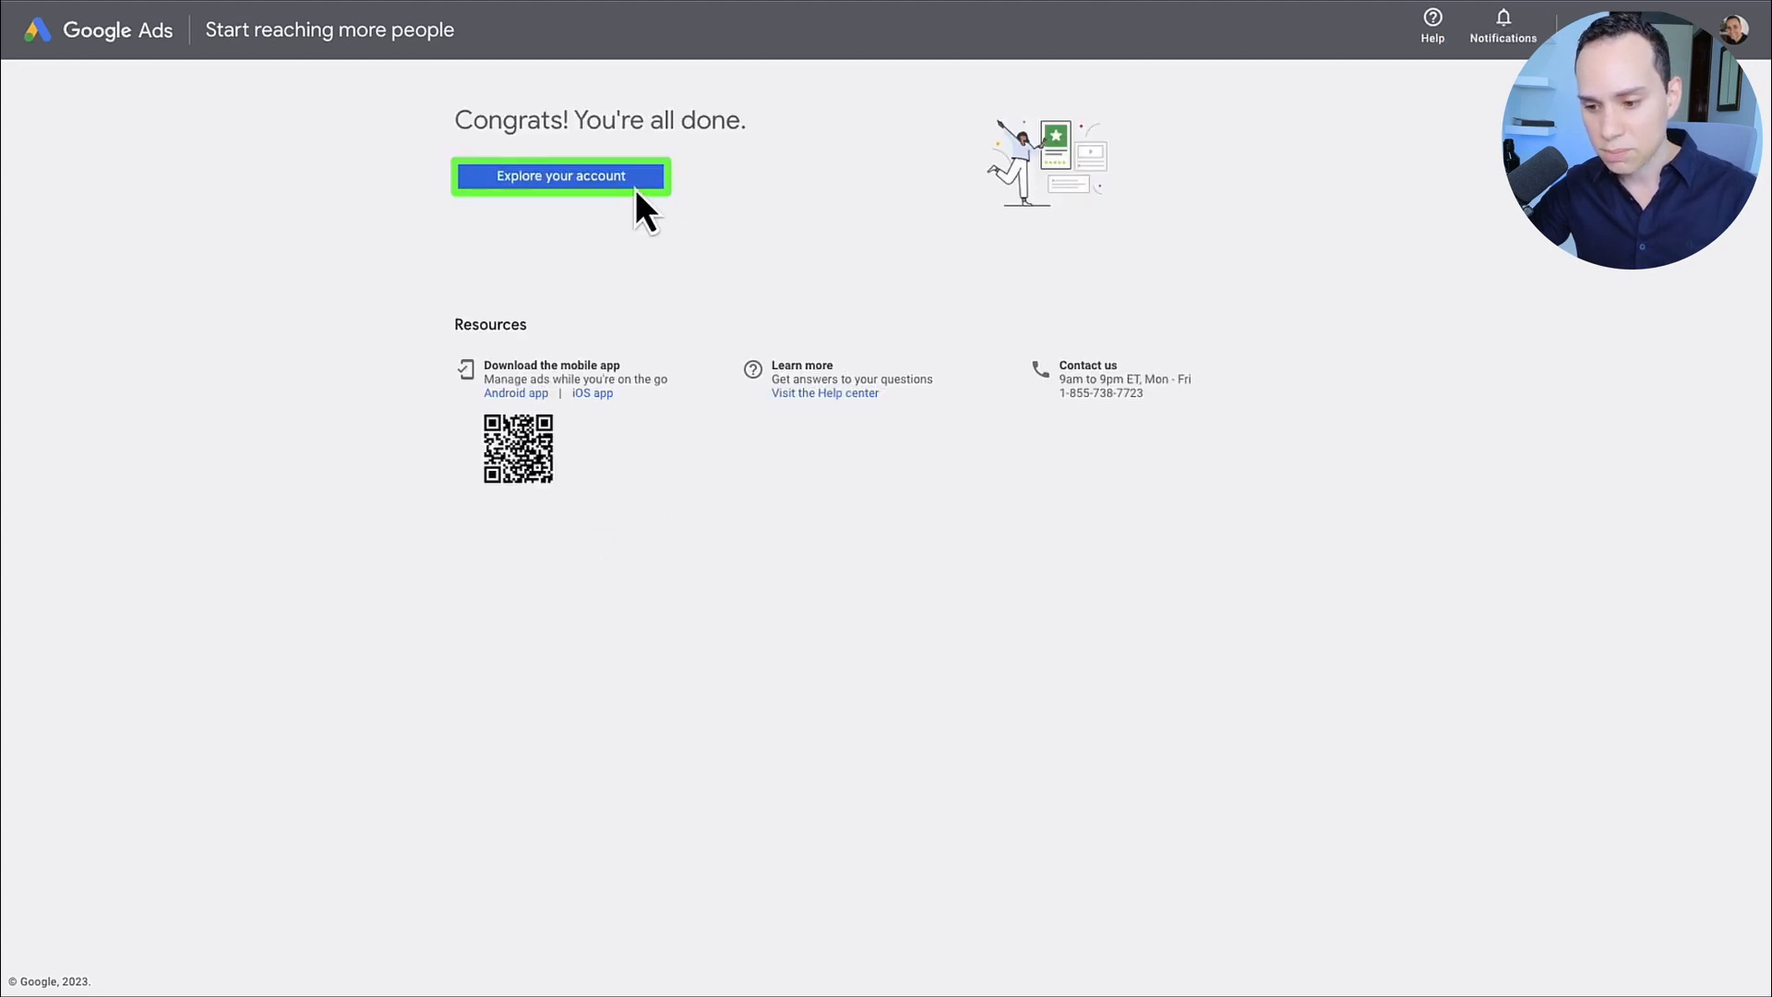
left_click(635, 186)
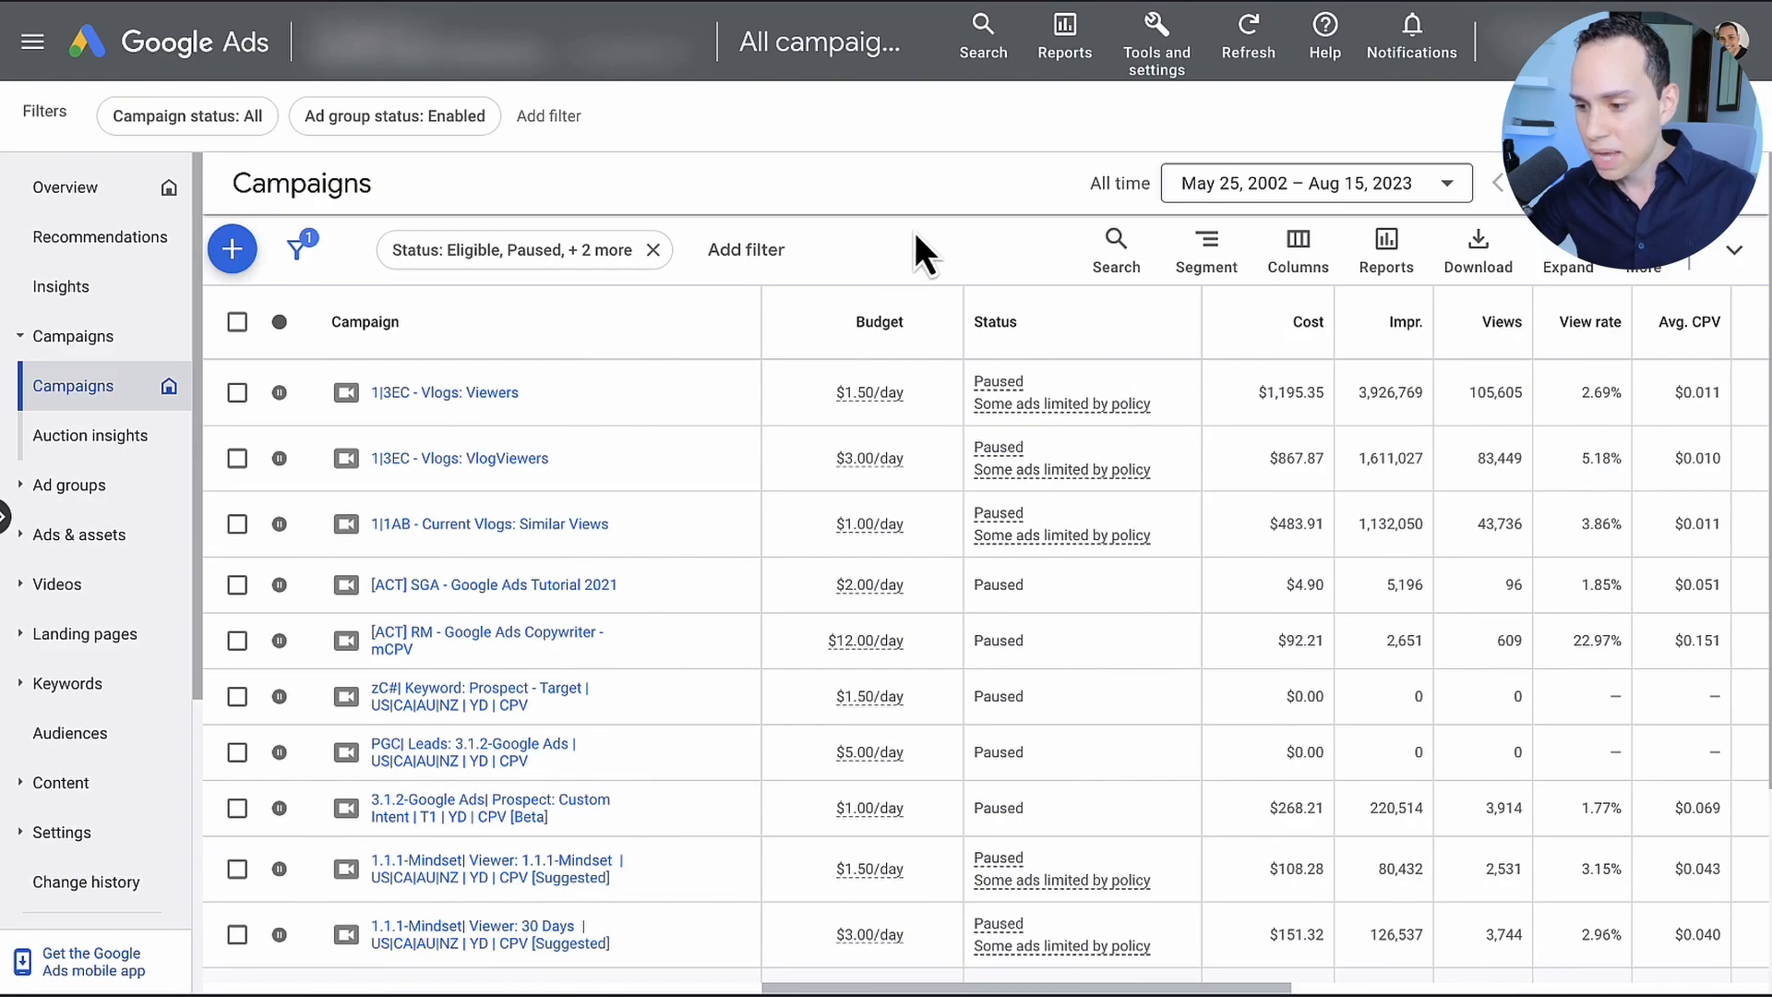
Step: Open the account's billing settings to view the payment methods and payer details
left_click(1165, 72)
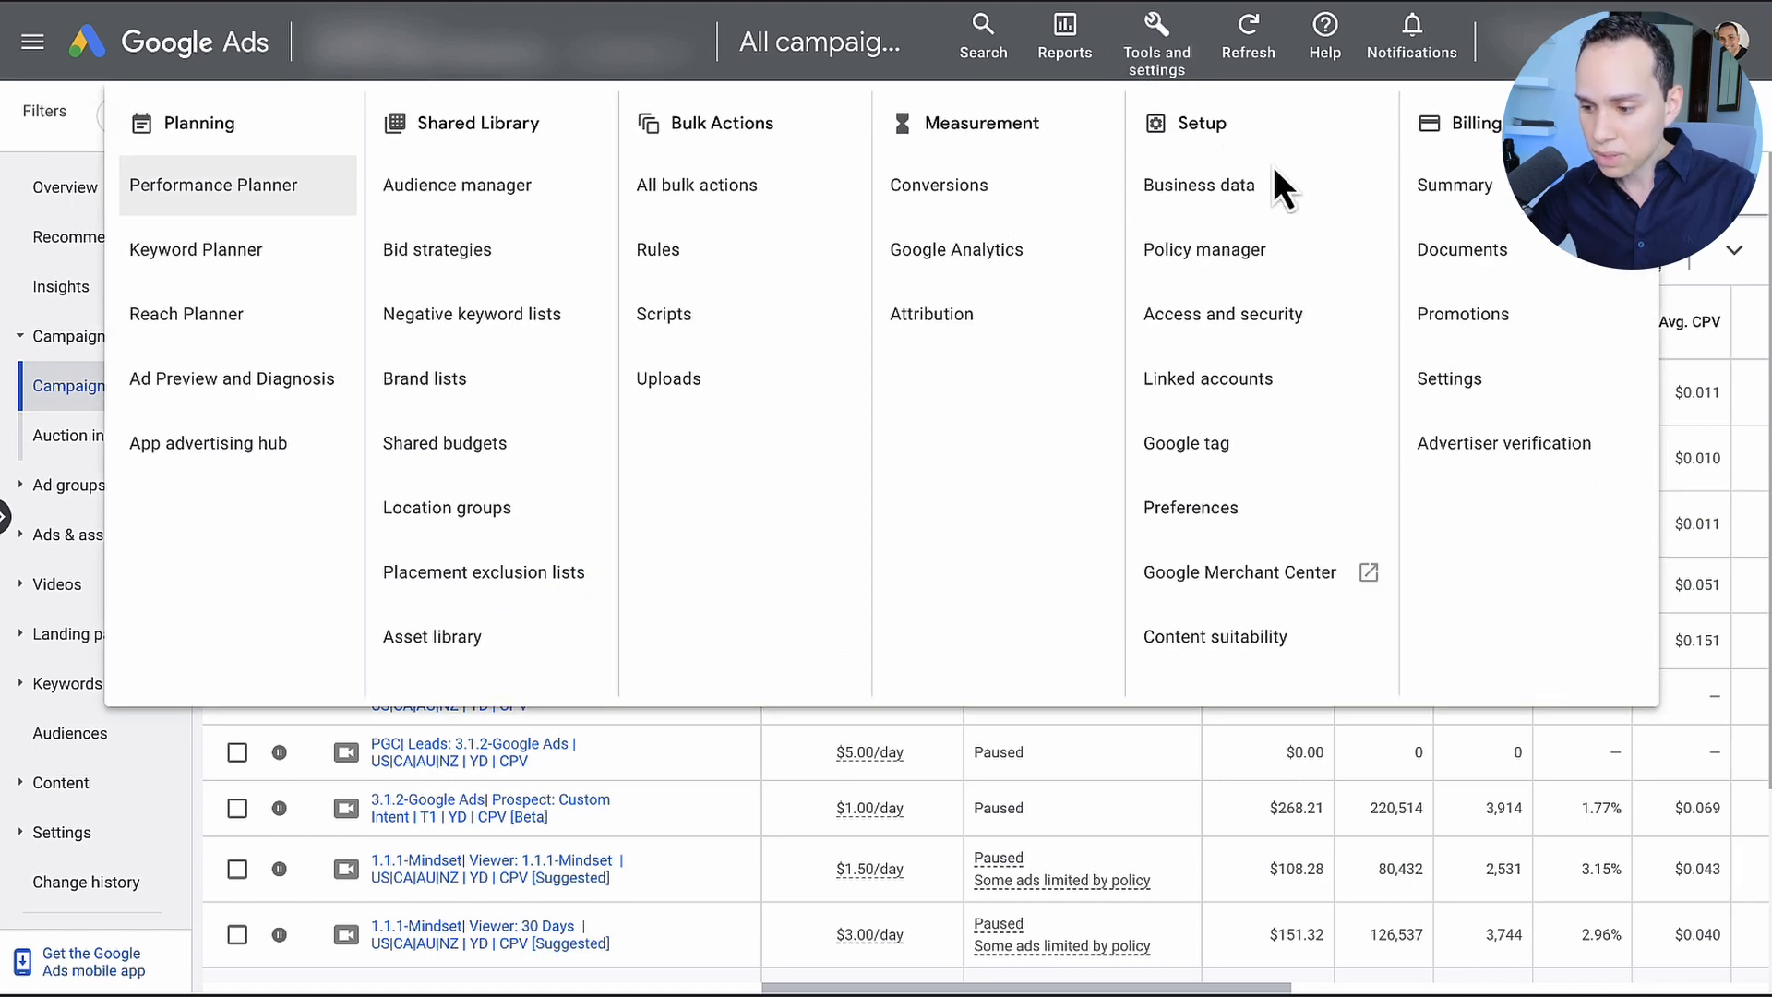
left_click(1477, 388)
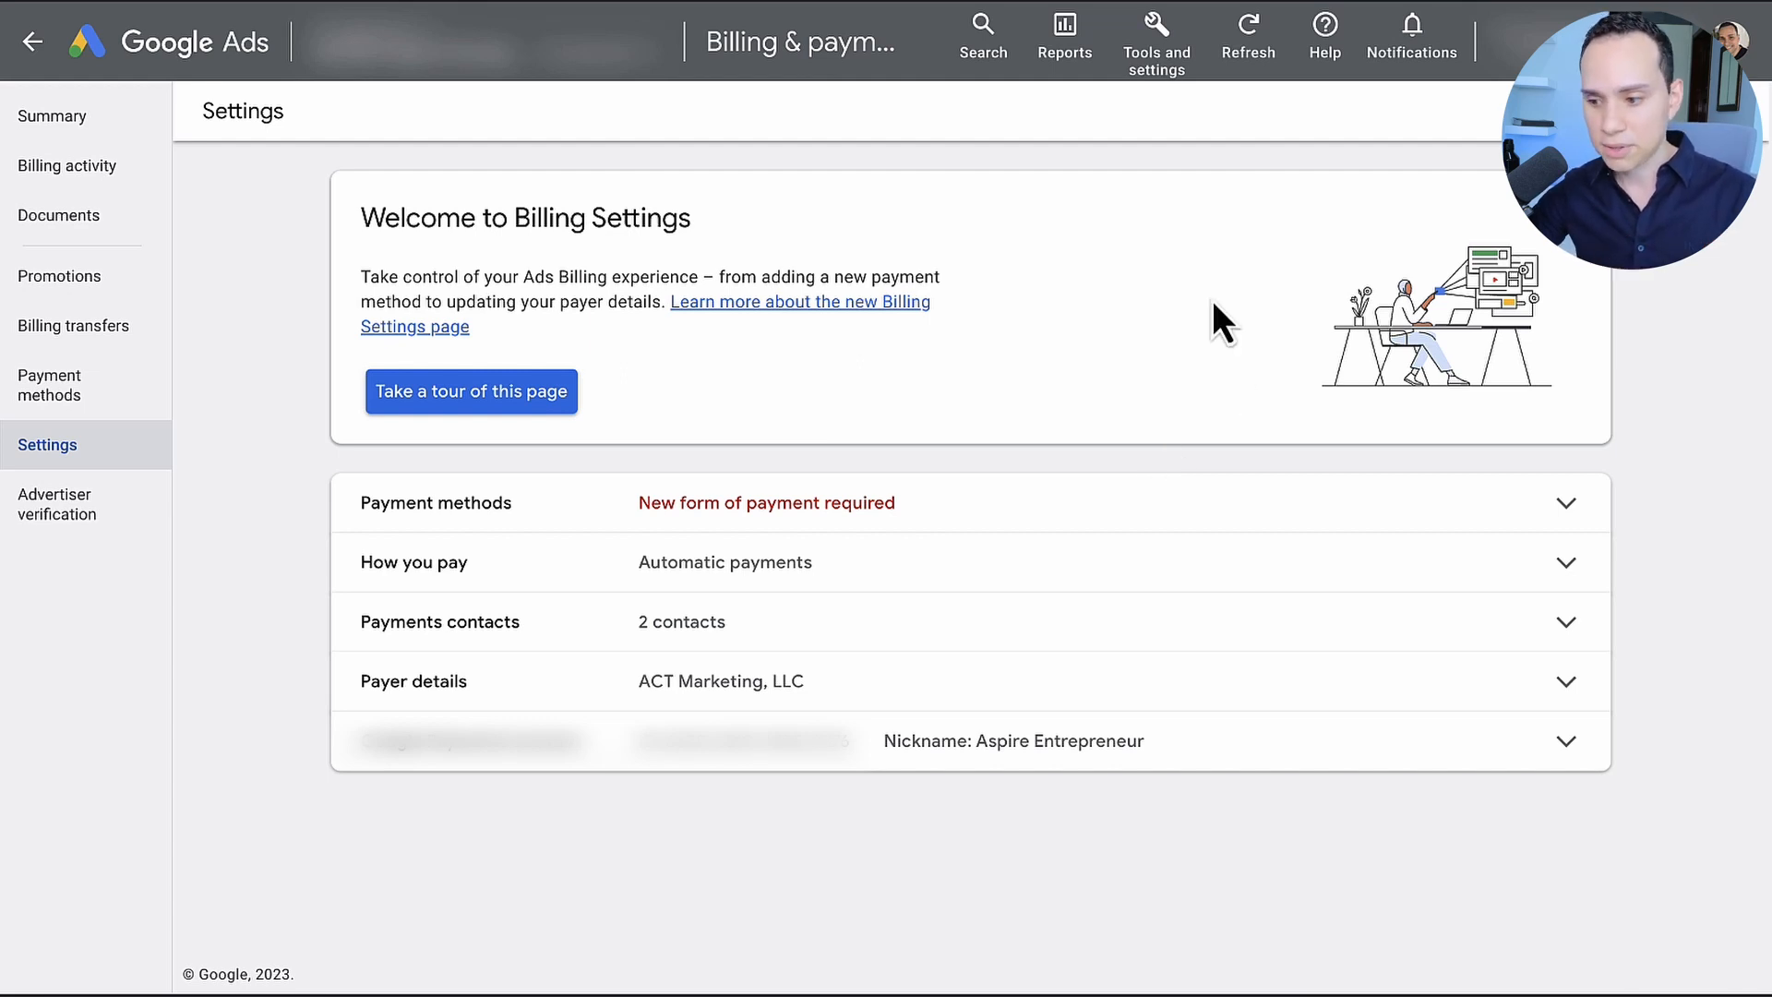
Step: Open the linked accounts page and look through the products and services that can be linked
left_click(1165, 56)
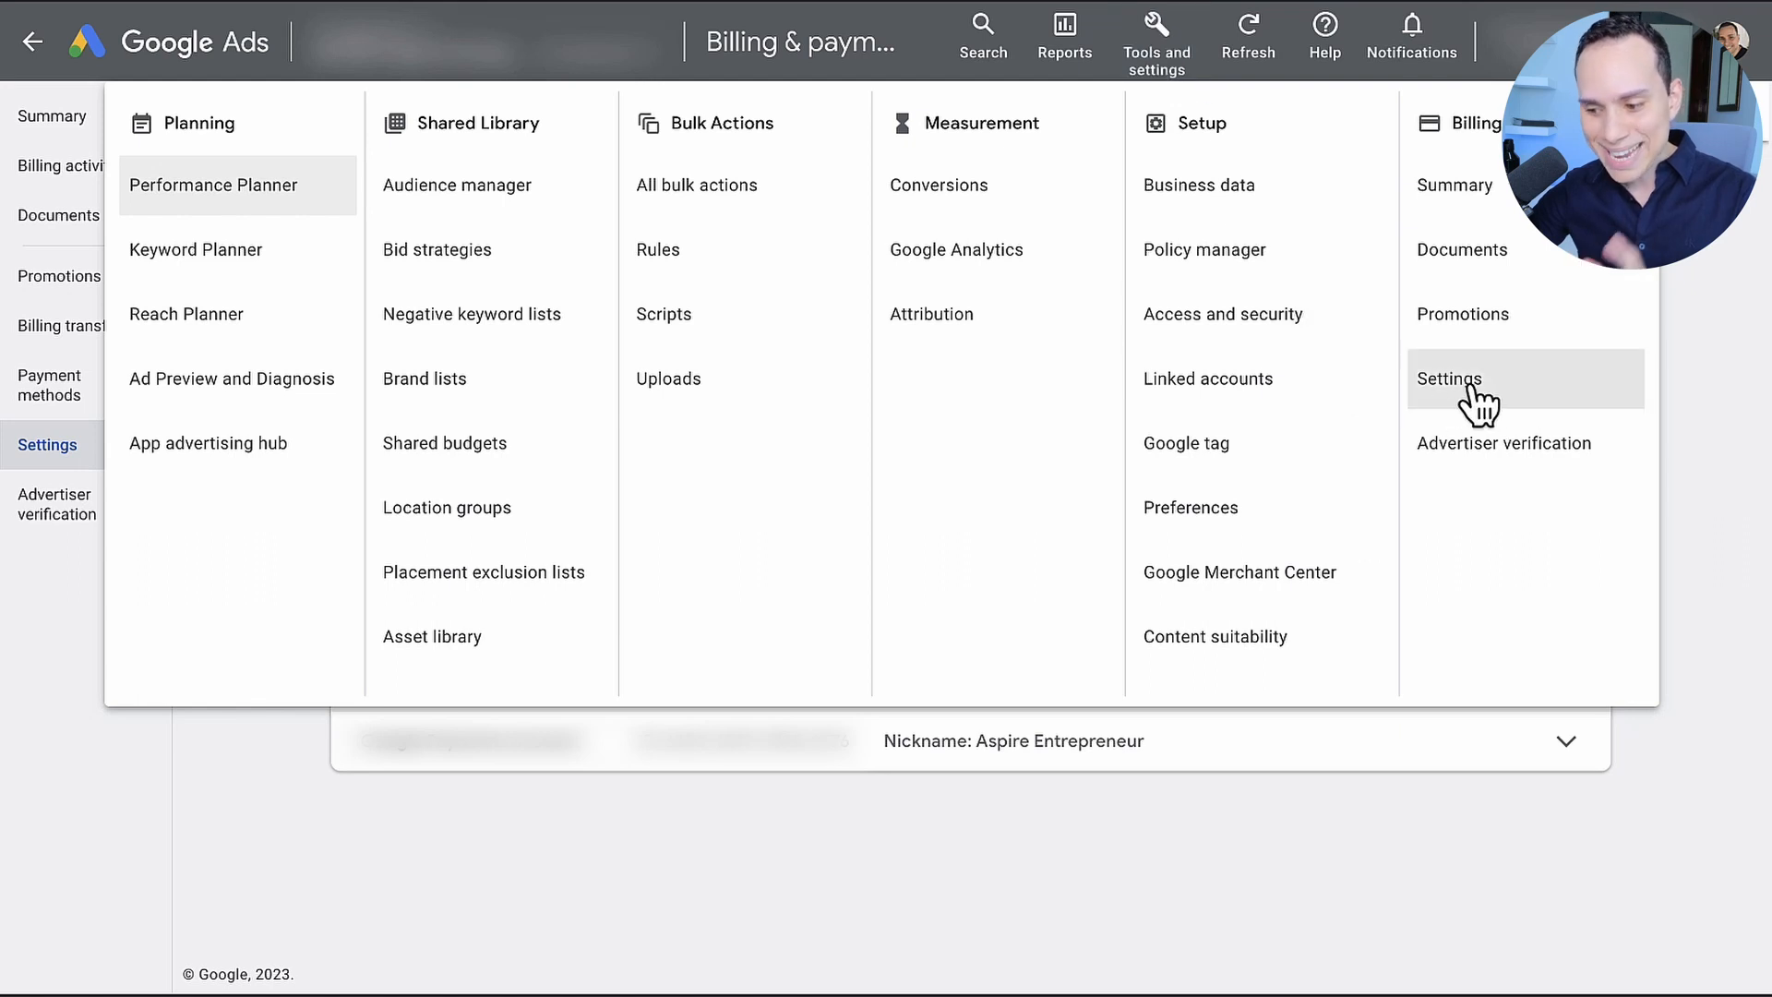
left_click(1205, 373)
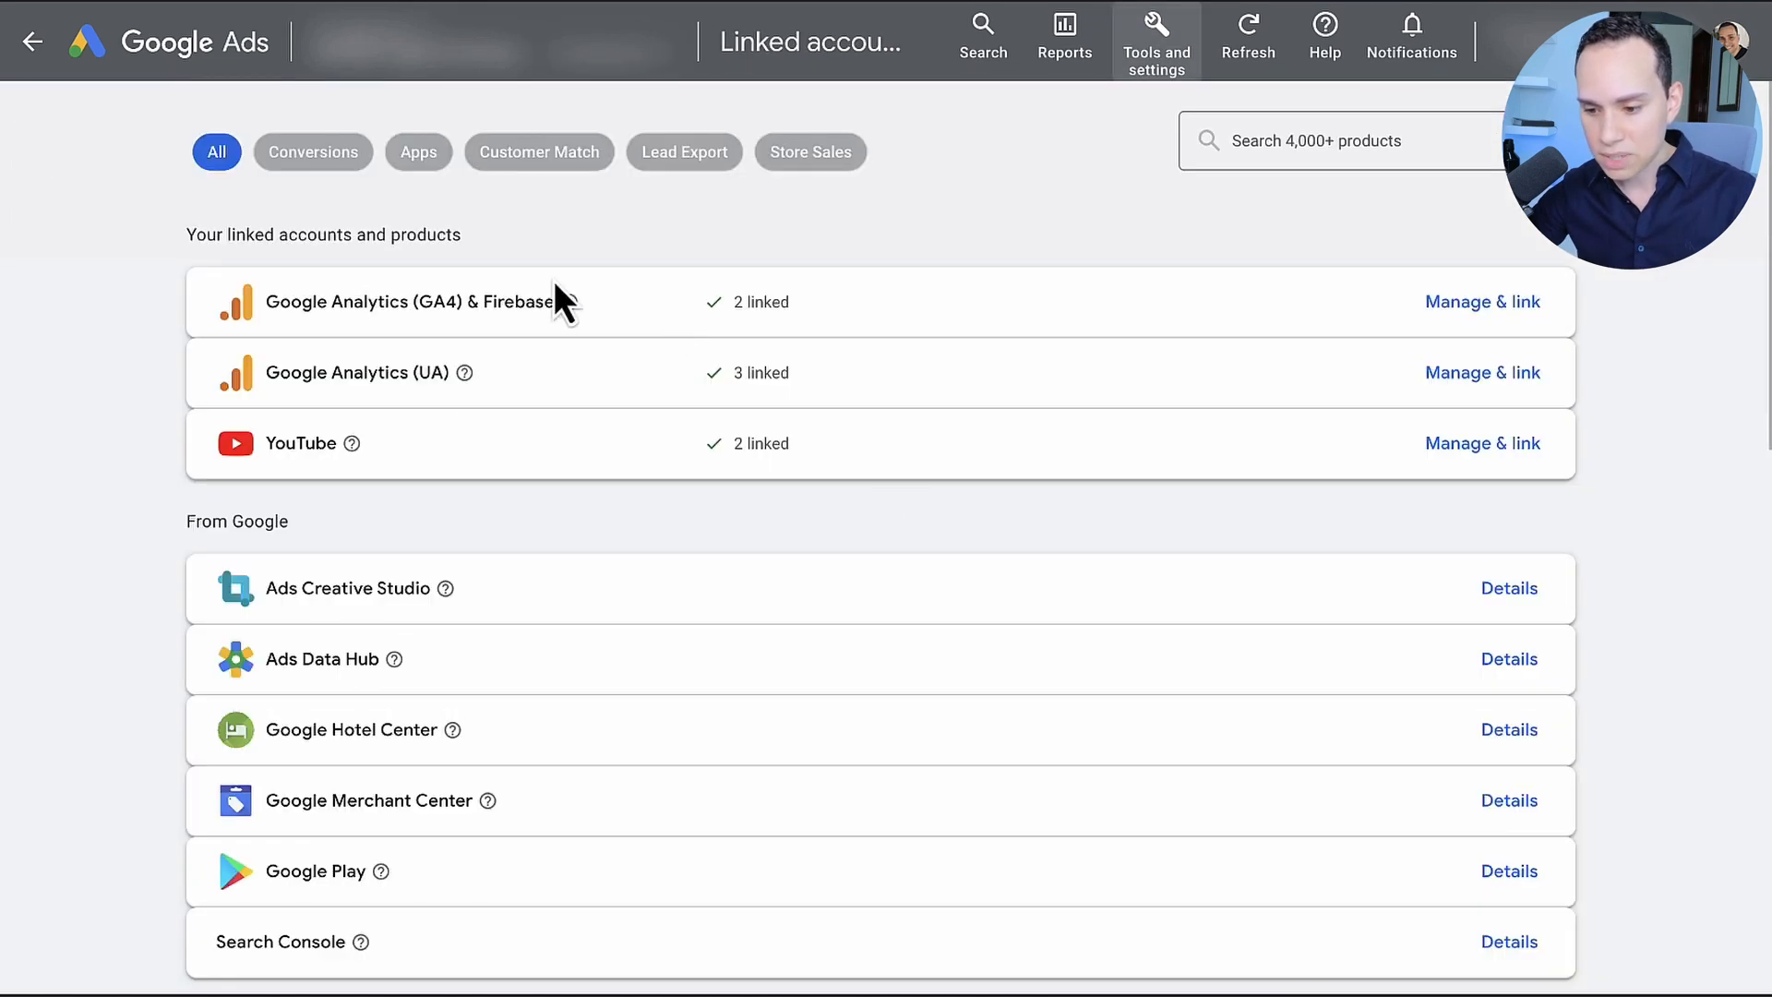
scroll(352, 420, "down", 1)
scroll(354, 429, "down", 15)
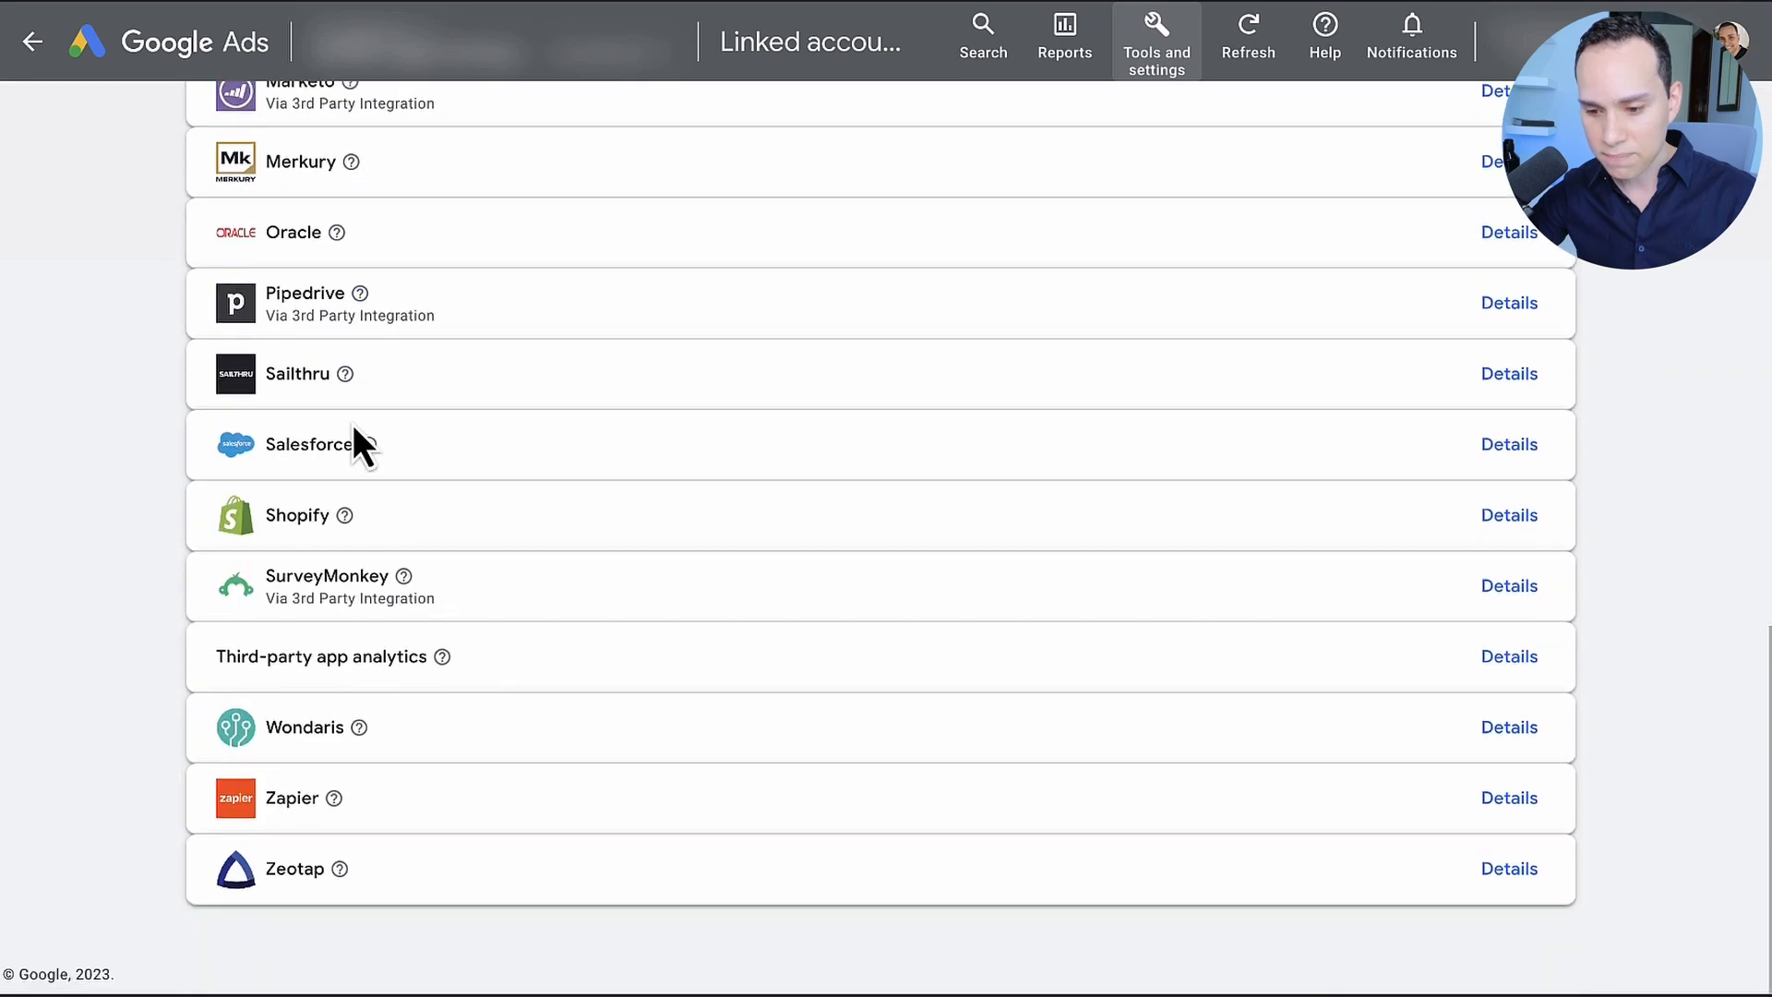
scroll(354, 429, "up", 15)
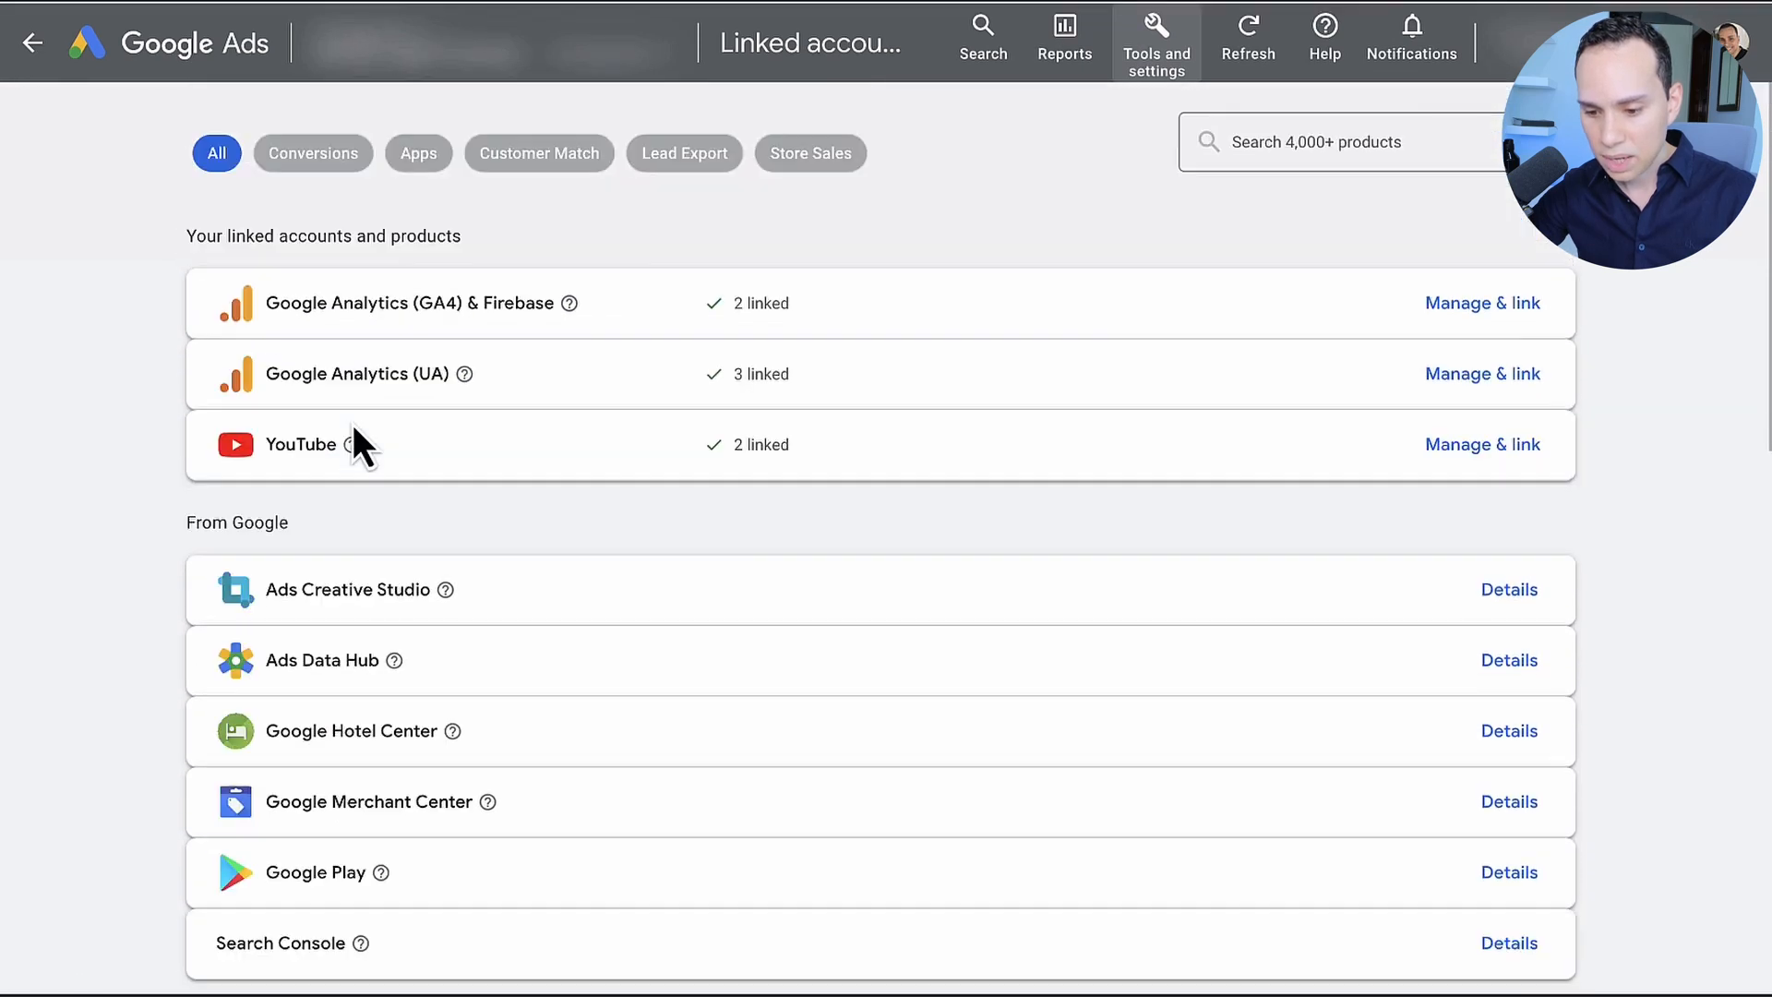
Step: View the linked YouTube channels, bring up the form for linking another channel, and cancel it
left_click(1493, 447)
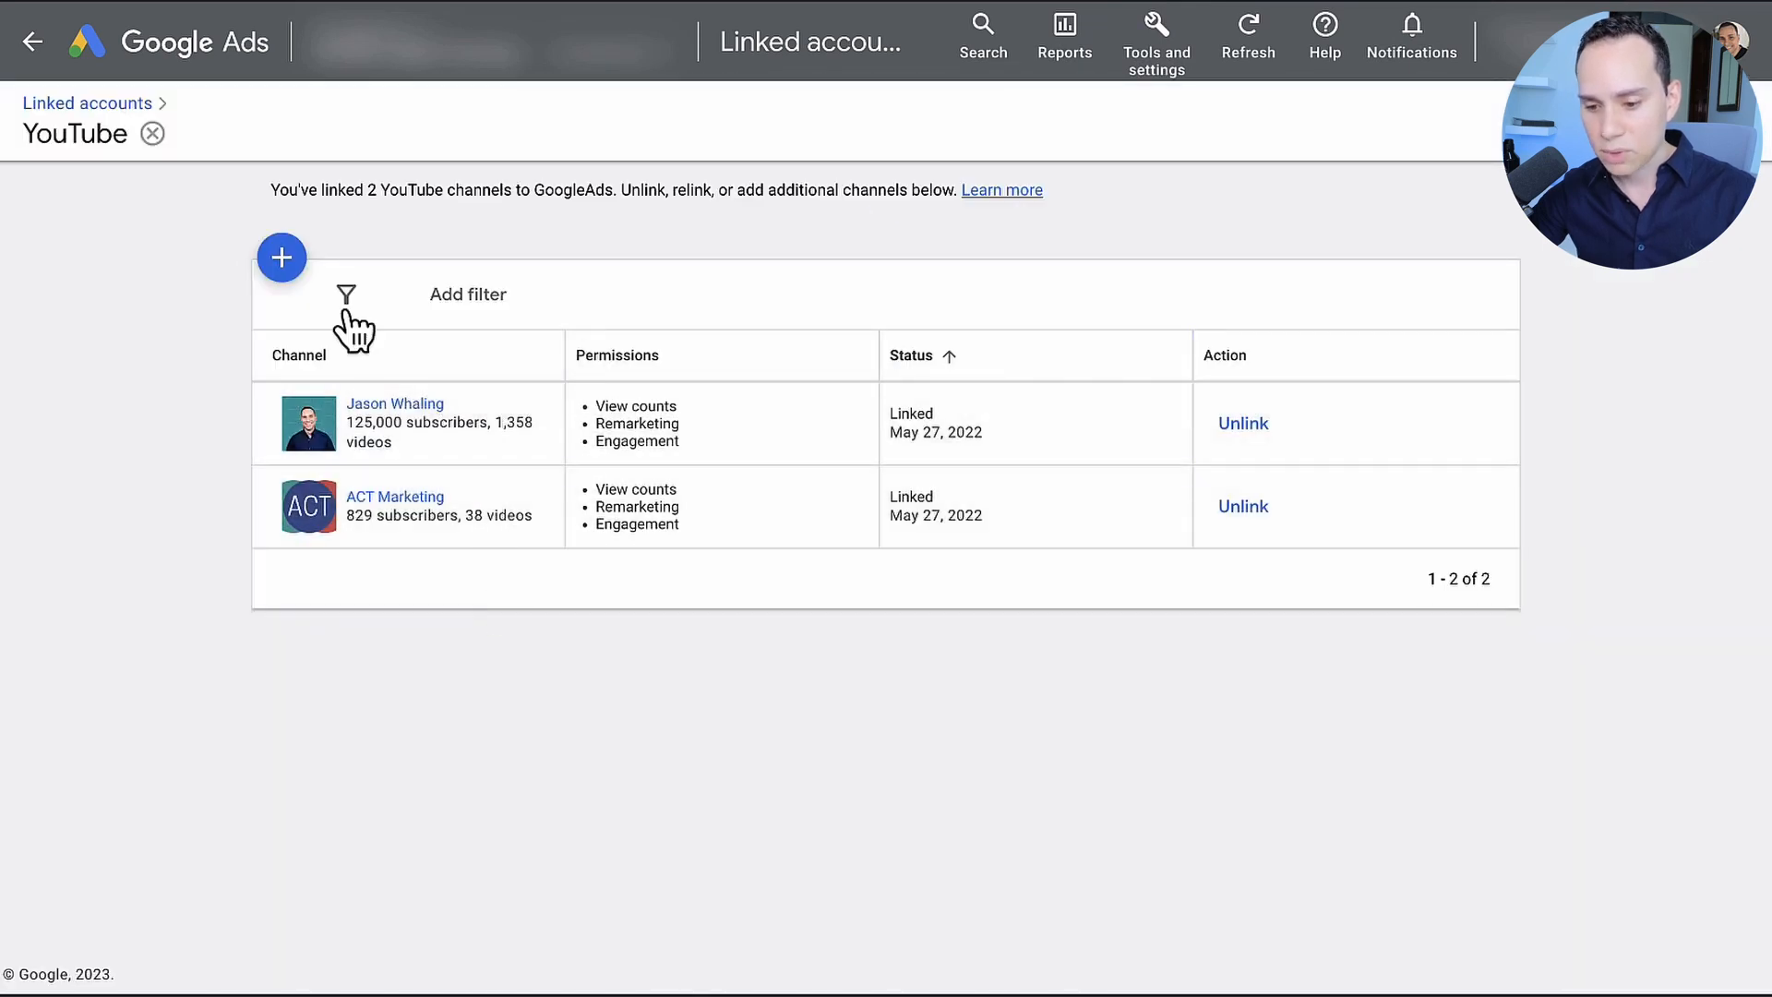
left_click(280, 256)
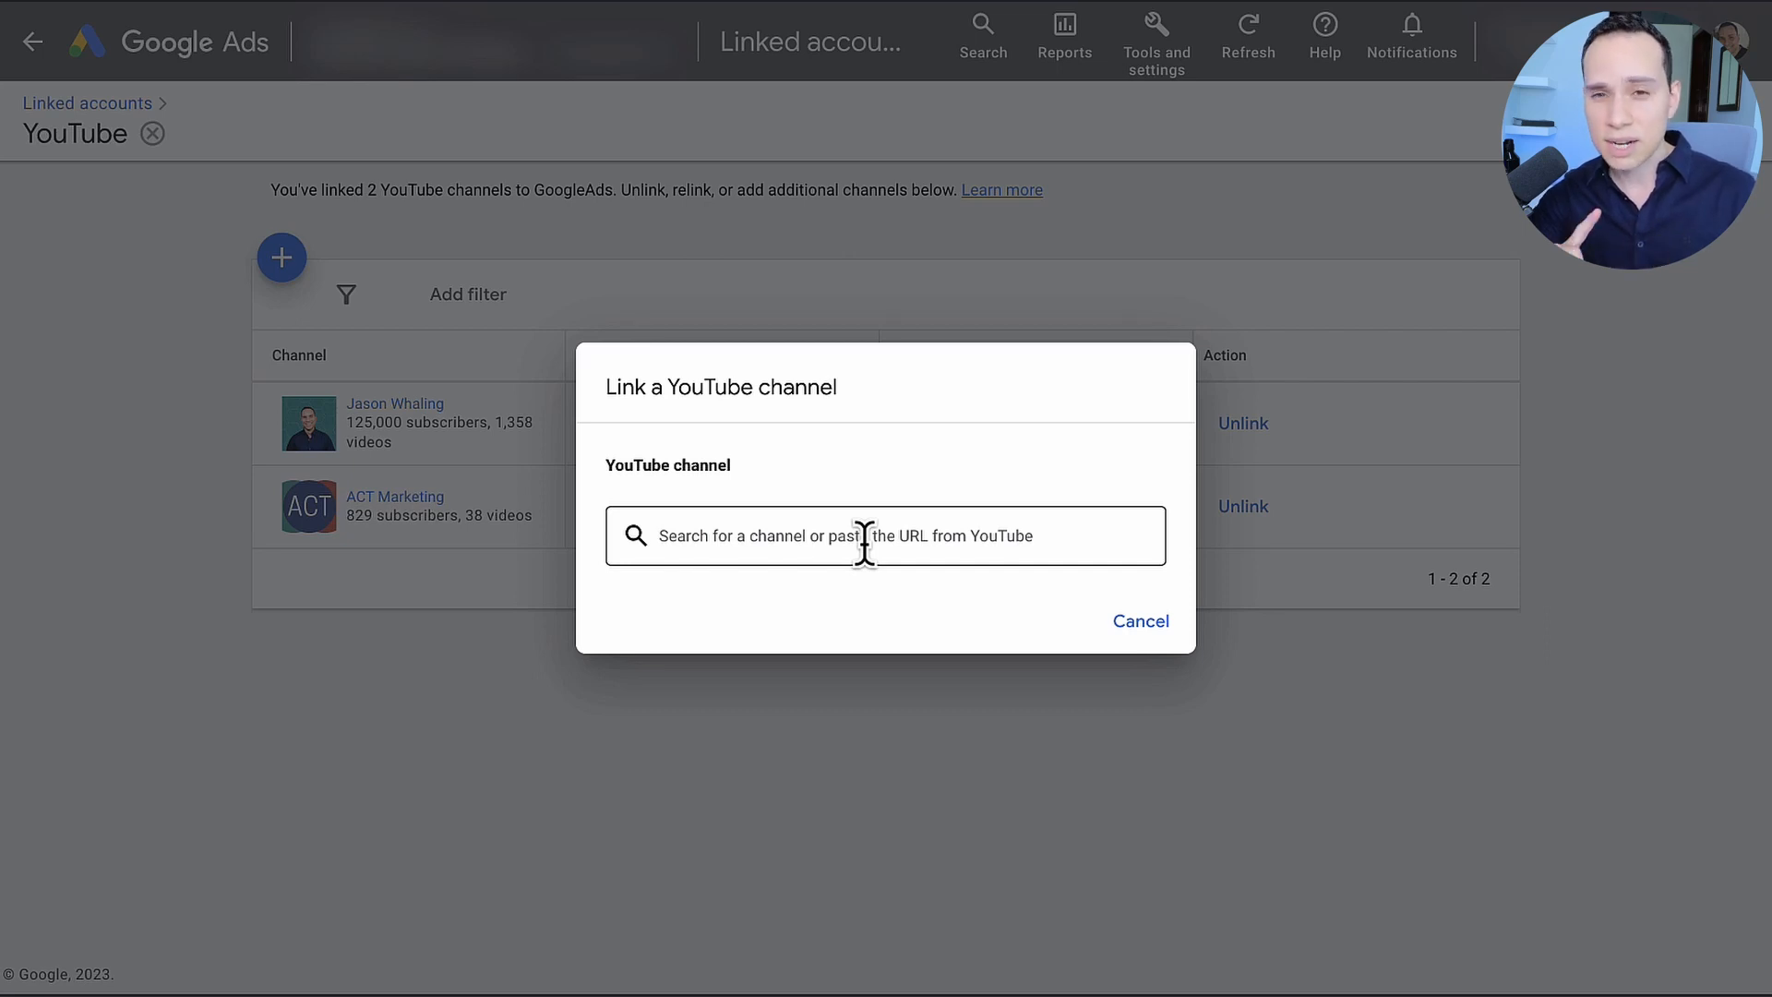
left_click(1143, 623)
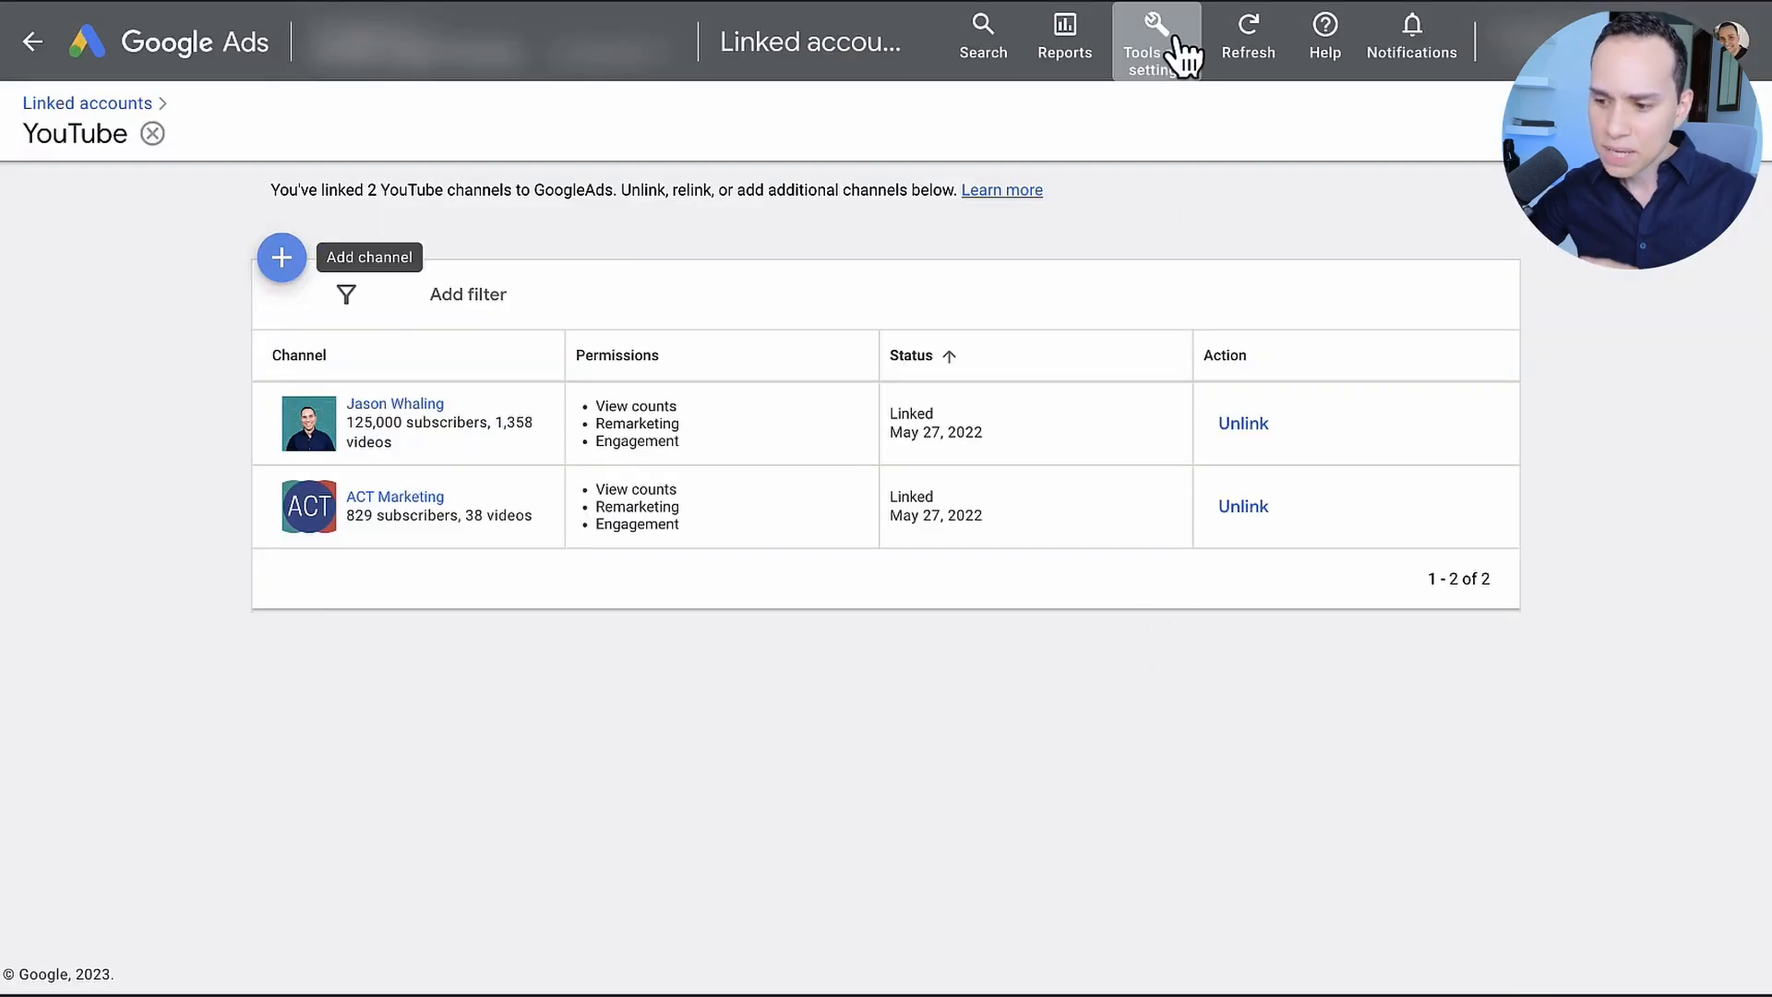
Step: View the account's Access and security users and the inventory types in the Content suitability settings
left_click(1166, 69)
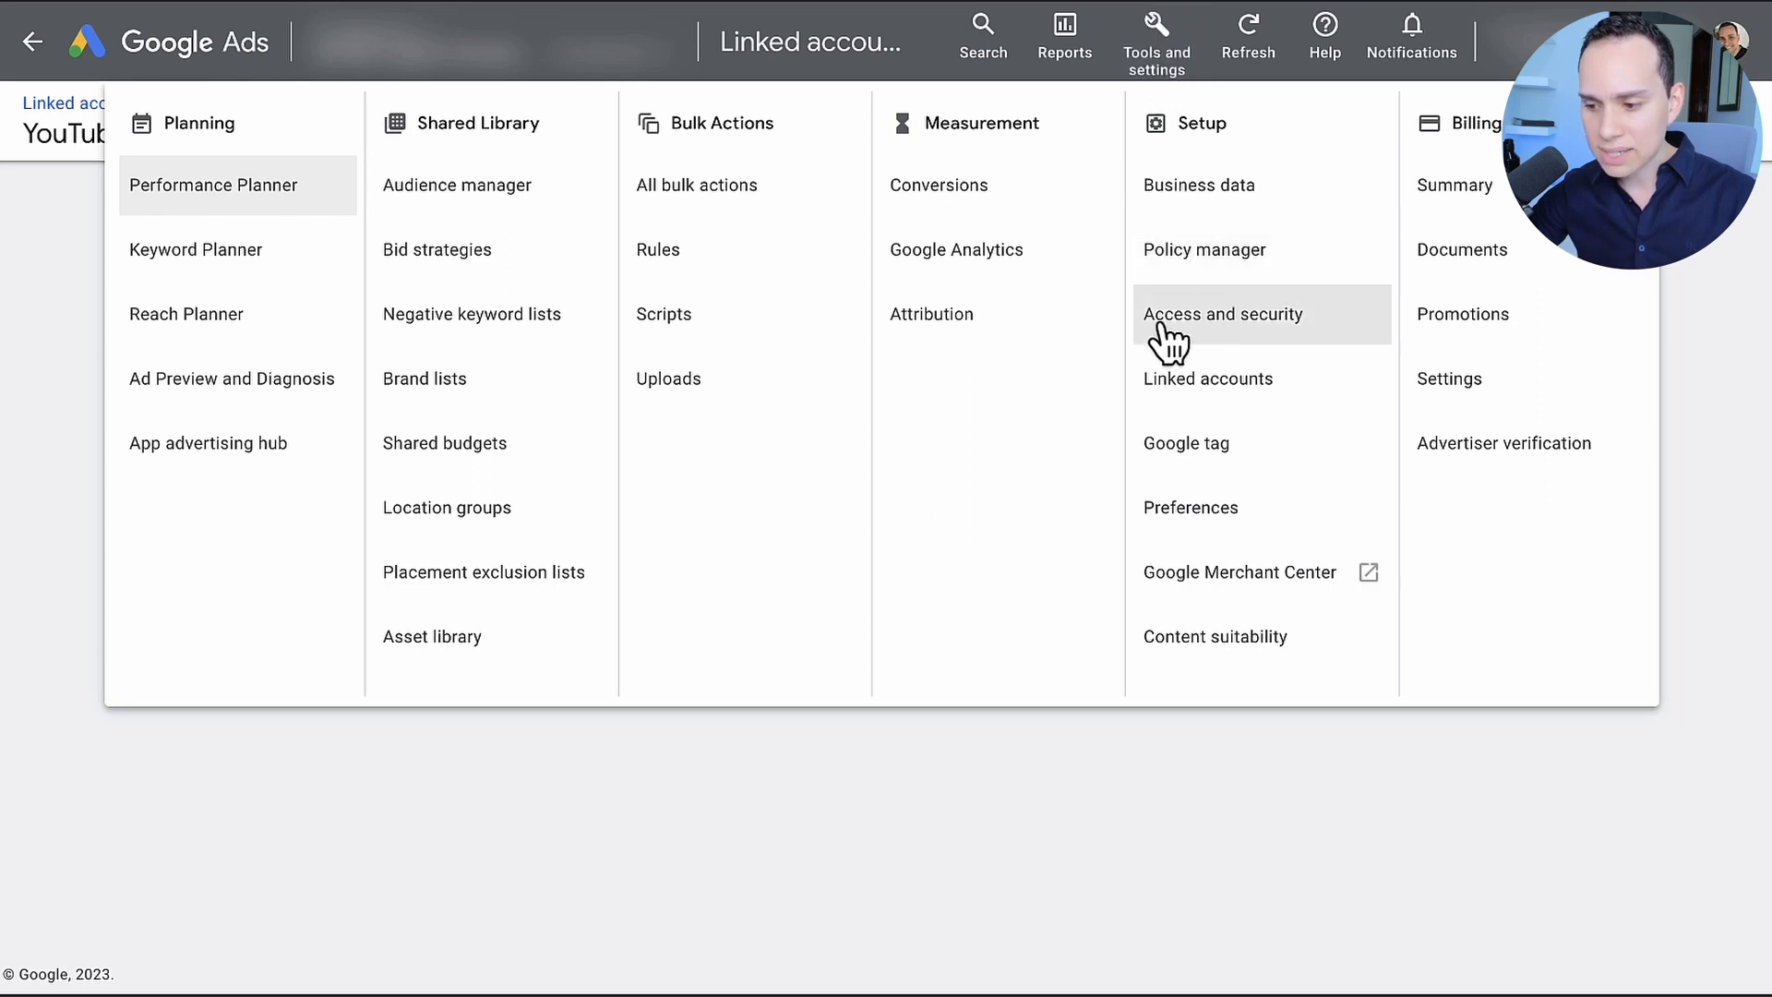
left_click(1243, 341)
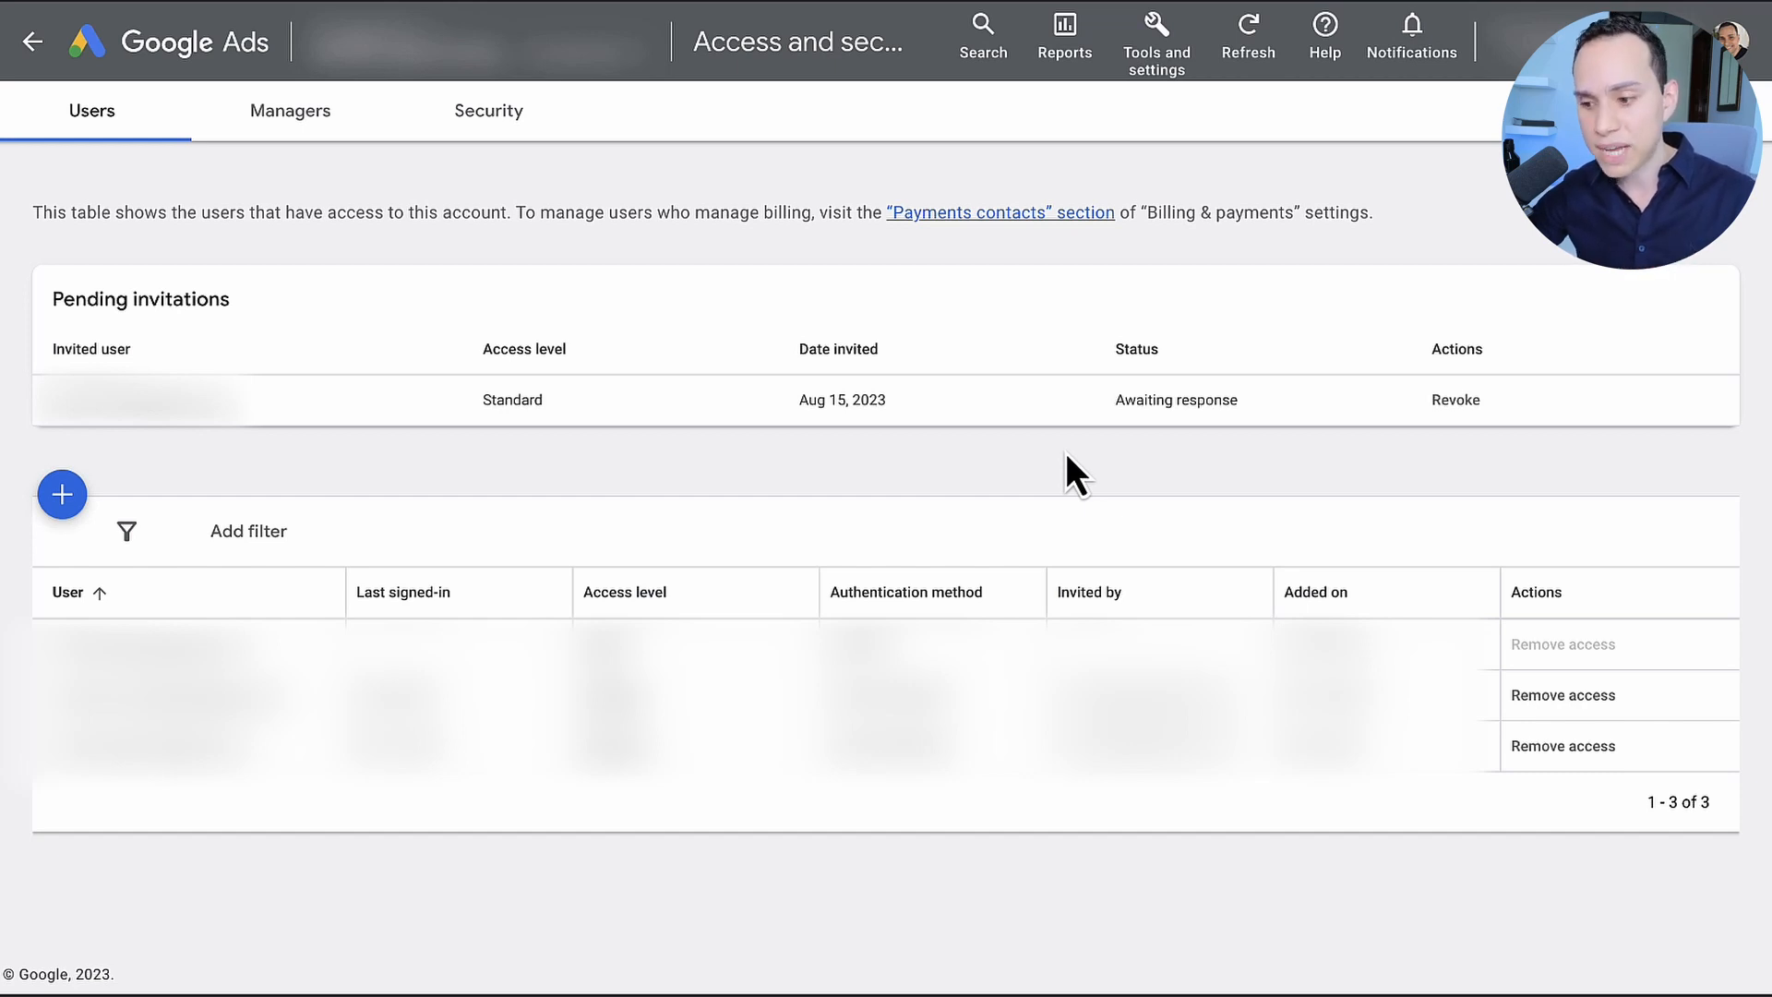
left_click(1158, 64)
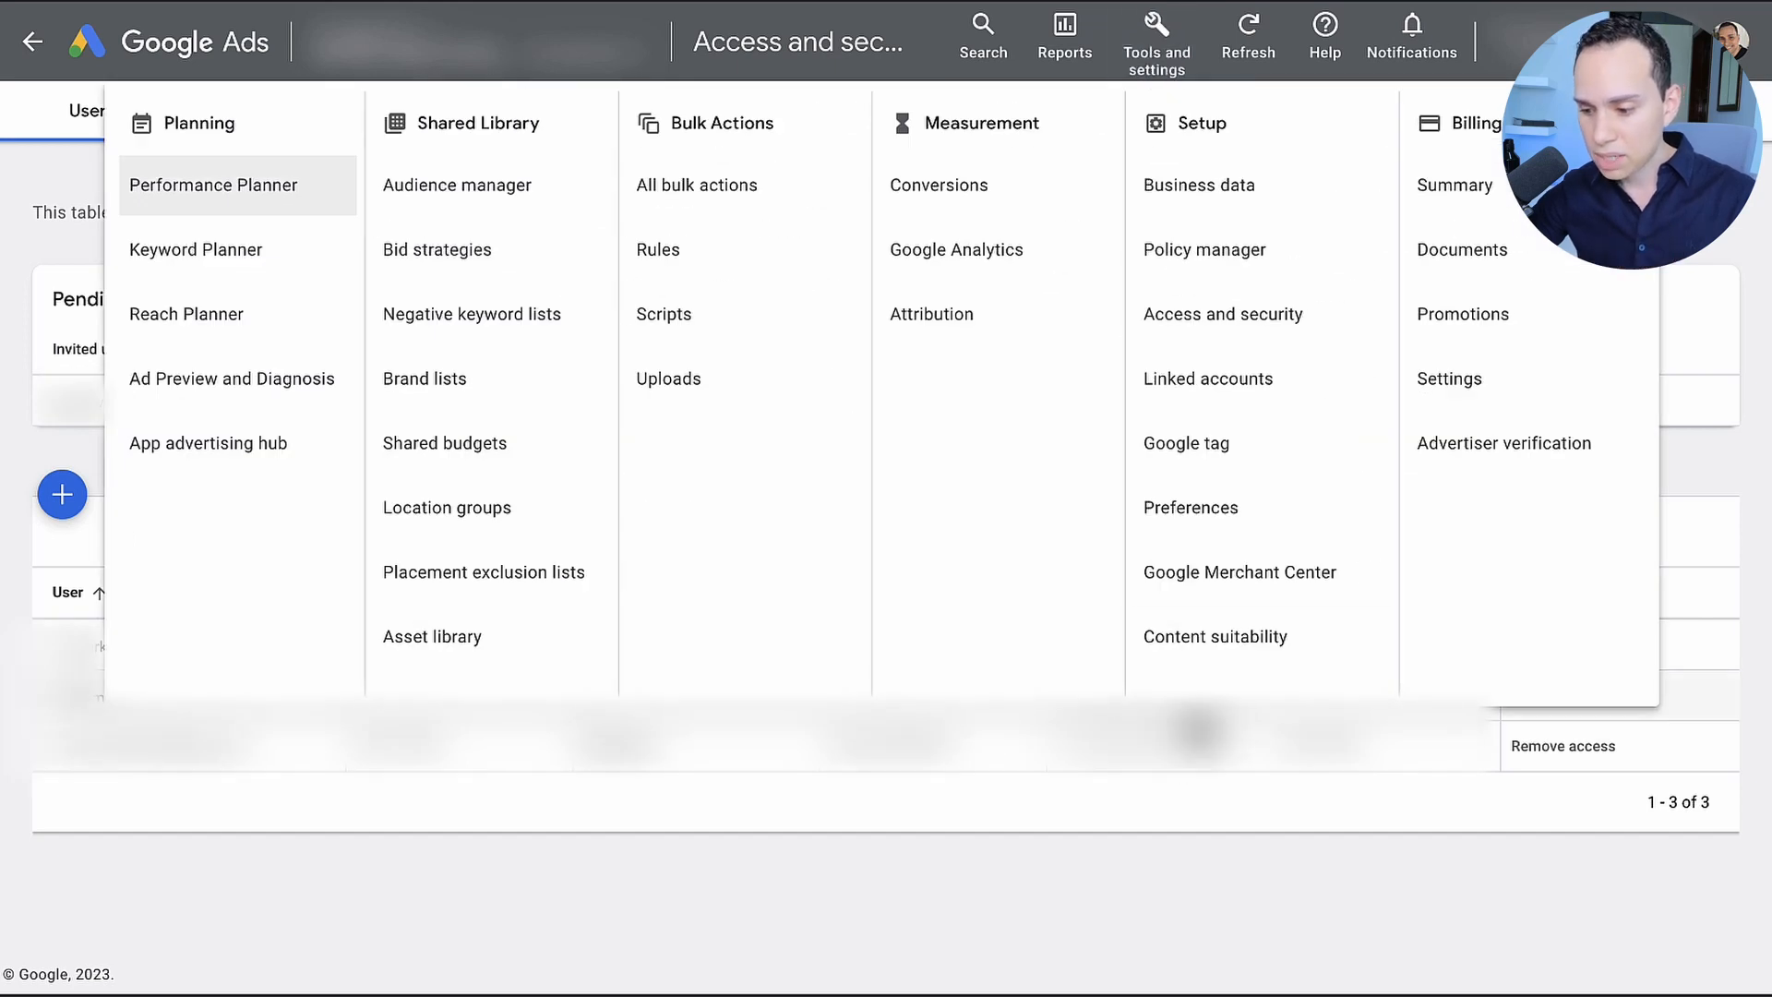
left_click(1214, 648)
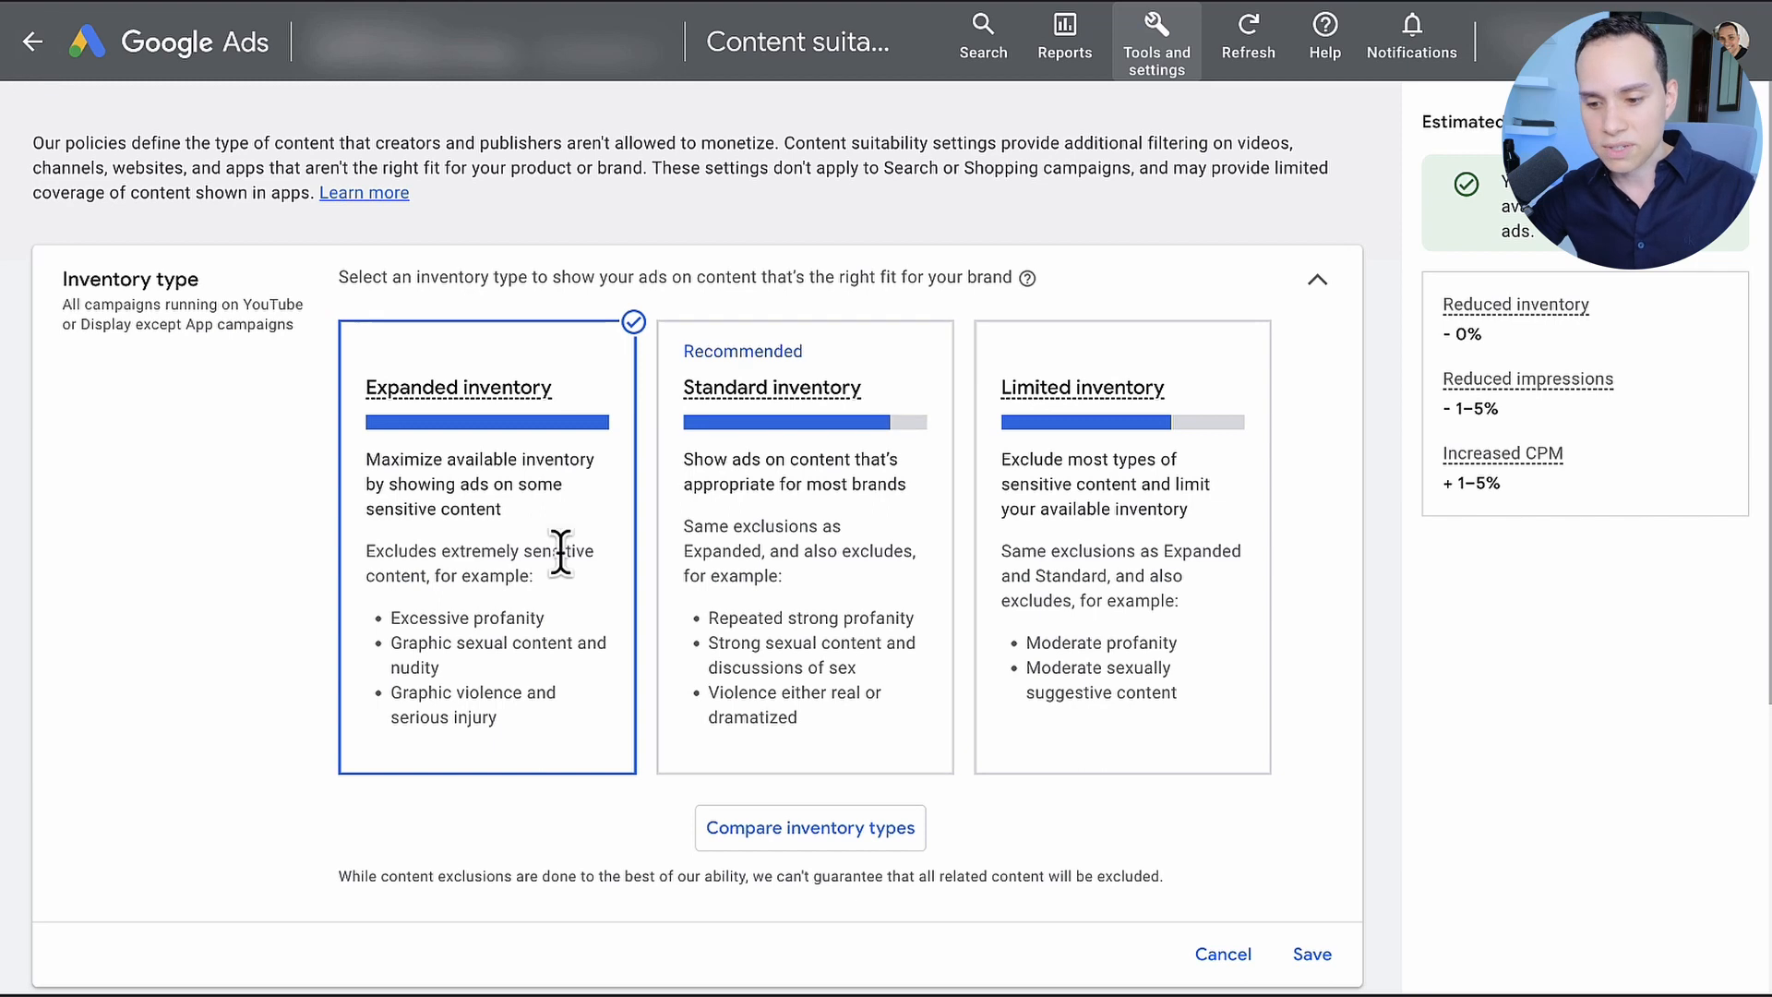
Step: Return to the campaigns list and start a new campaign without a goal's guidance
left_click(46, 51)
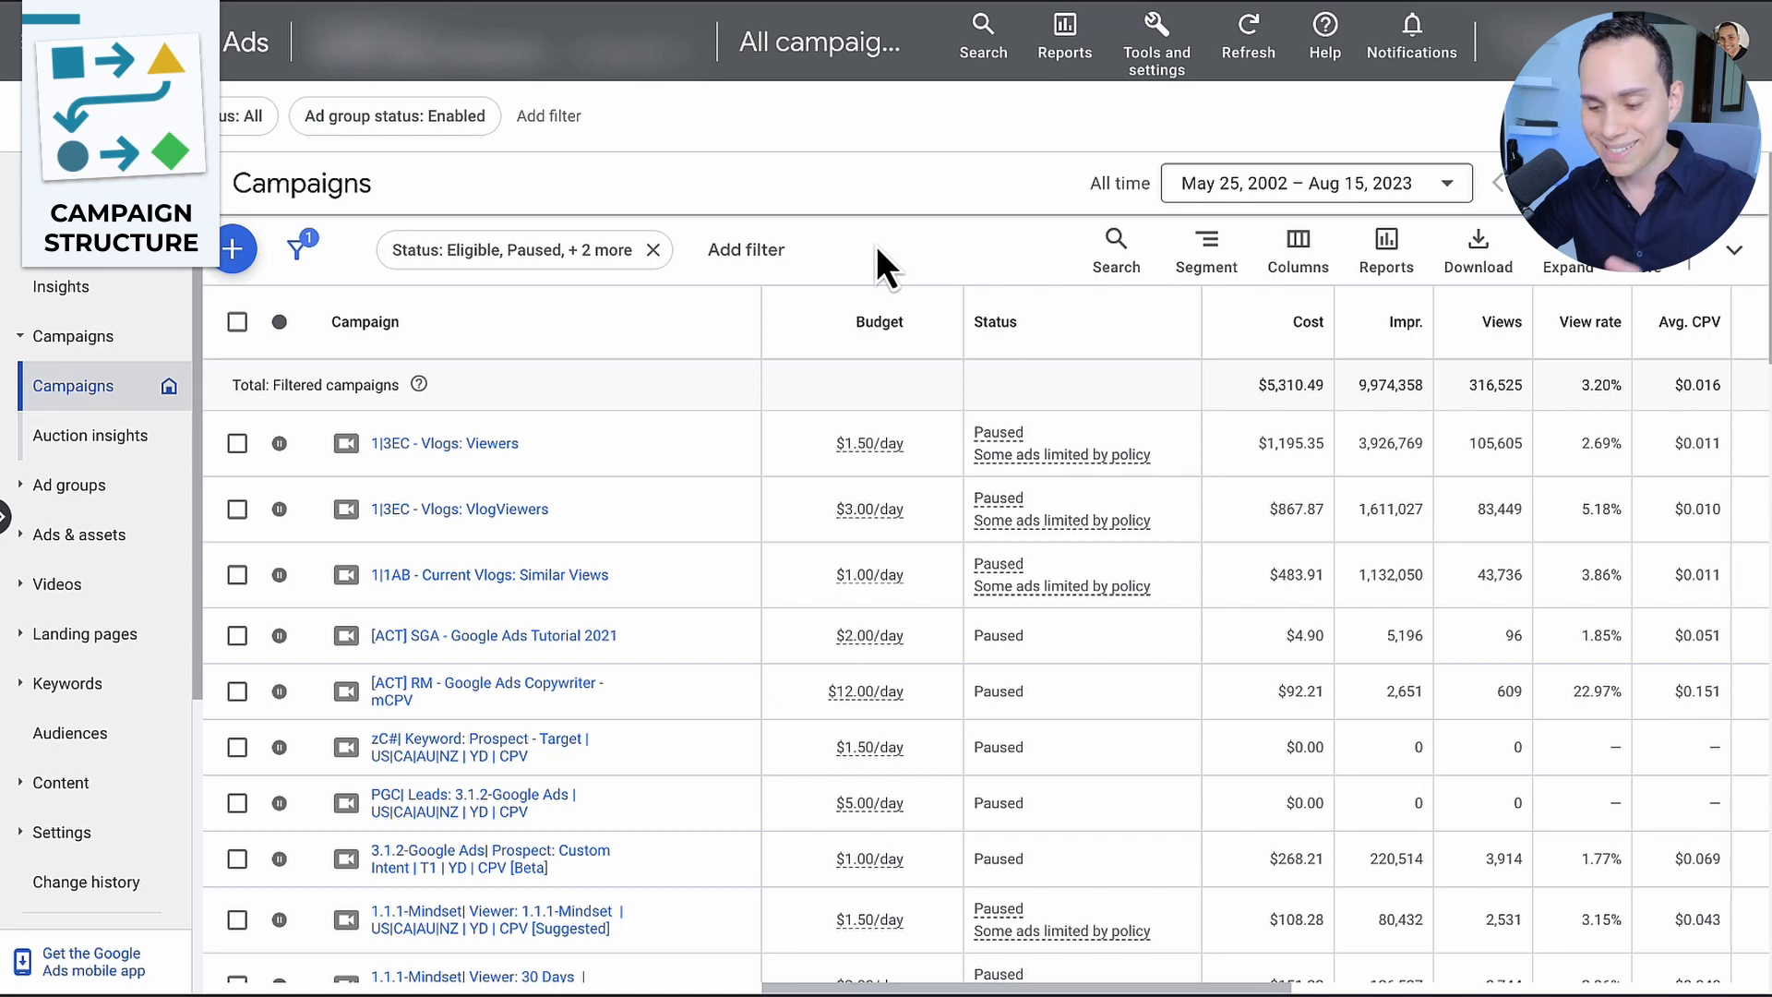
left_click(236, 254)
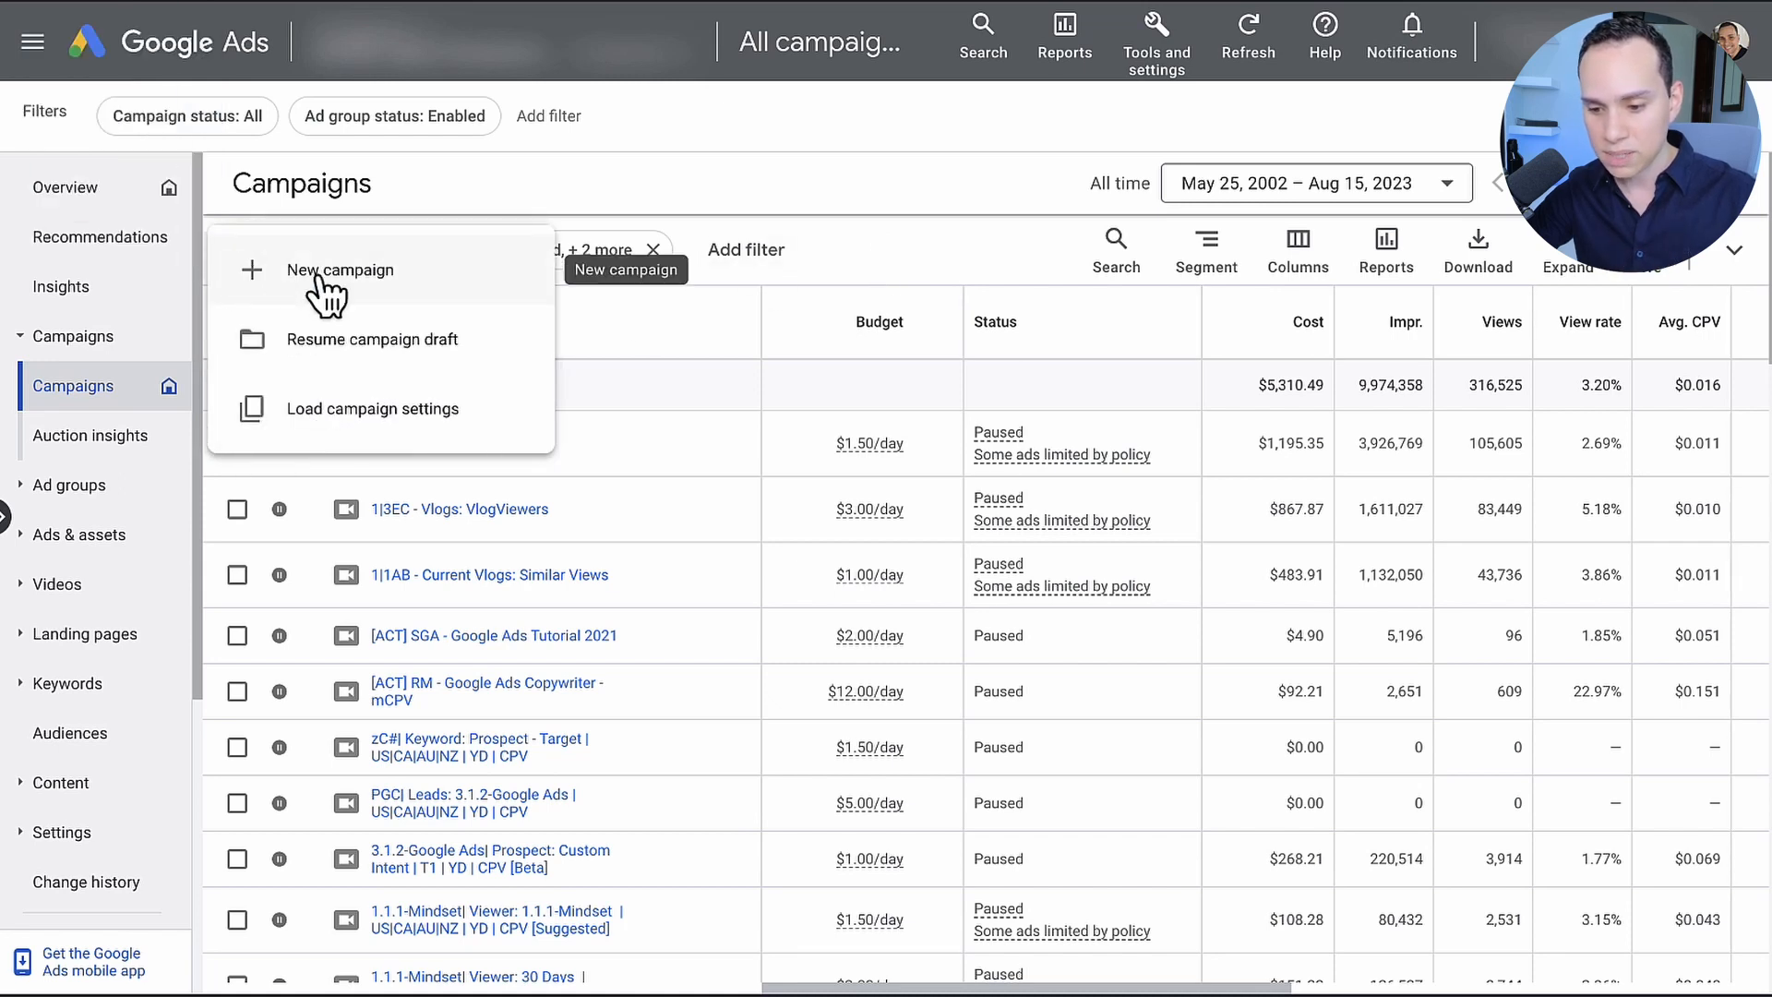
left_click(426, 284)
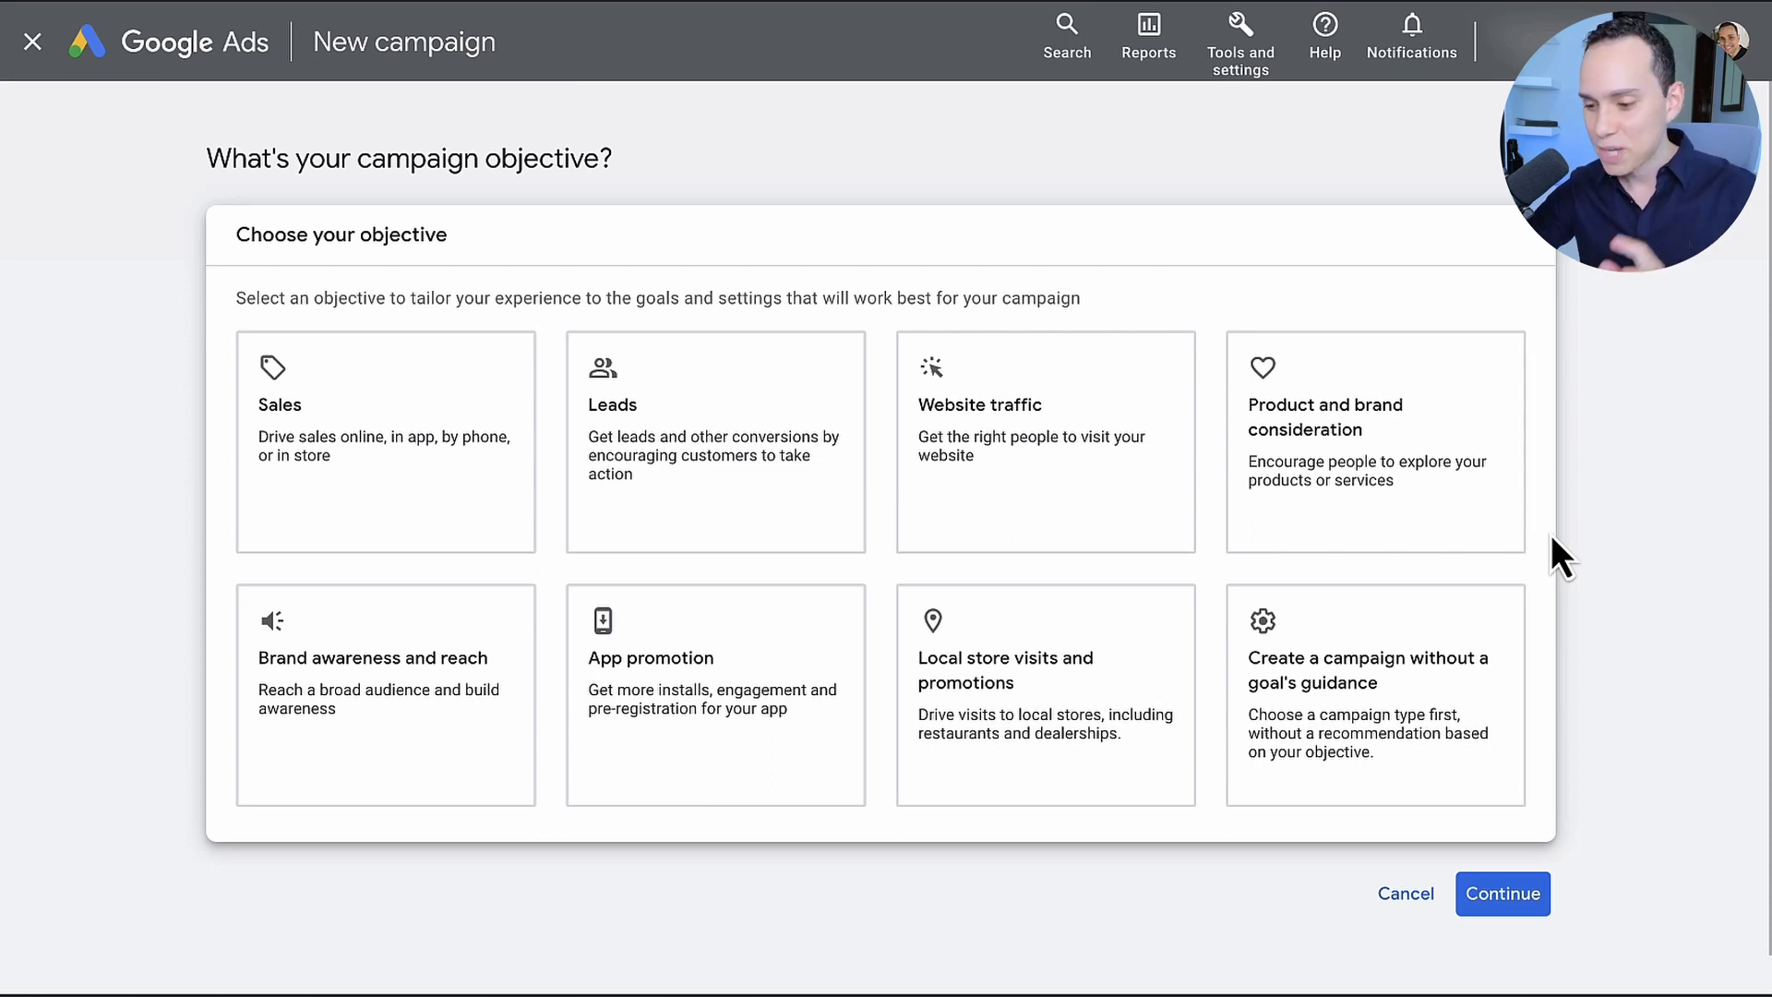
left_click(1355, 702)
Step: Review the available objectives and campaign types and choose Video as the campaign type
scroll(1565, 271, "up", 3)
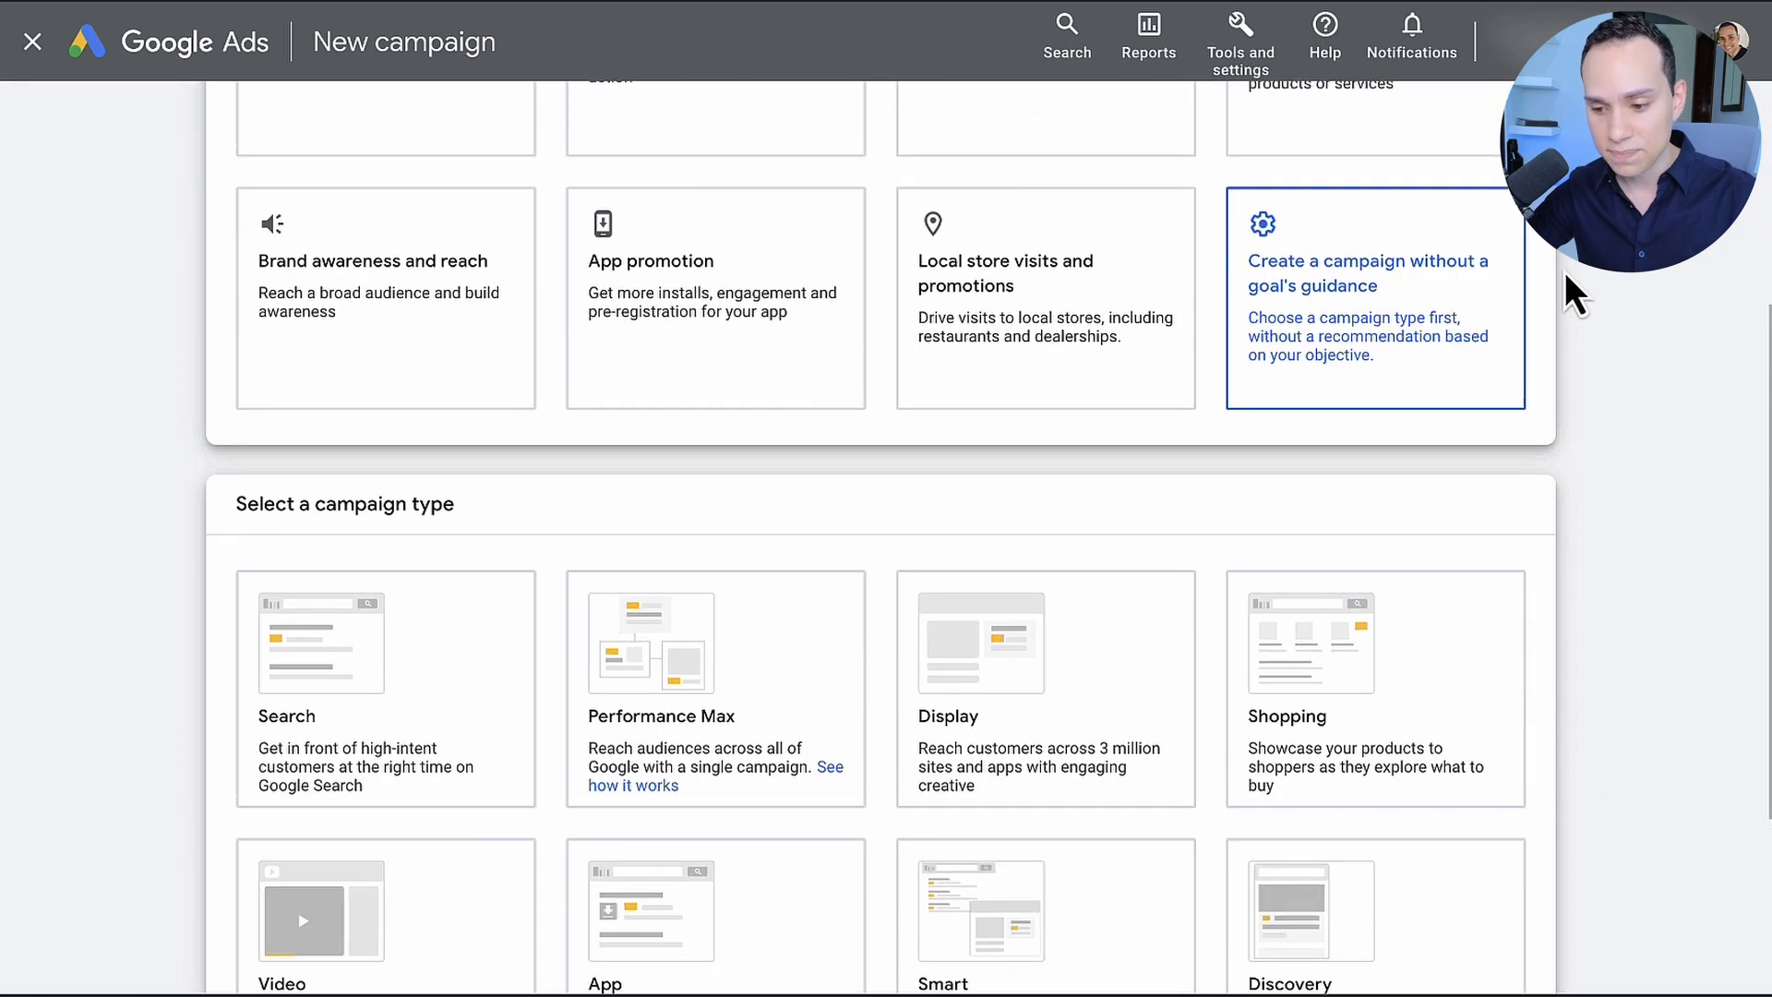
scroll(1567, 275, "up", 4)
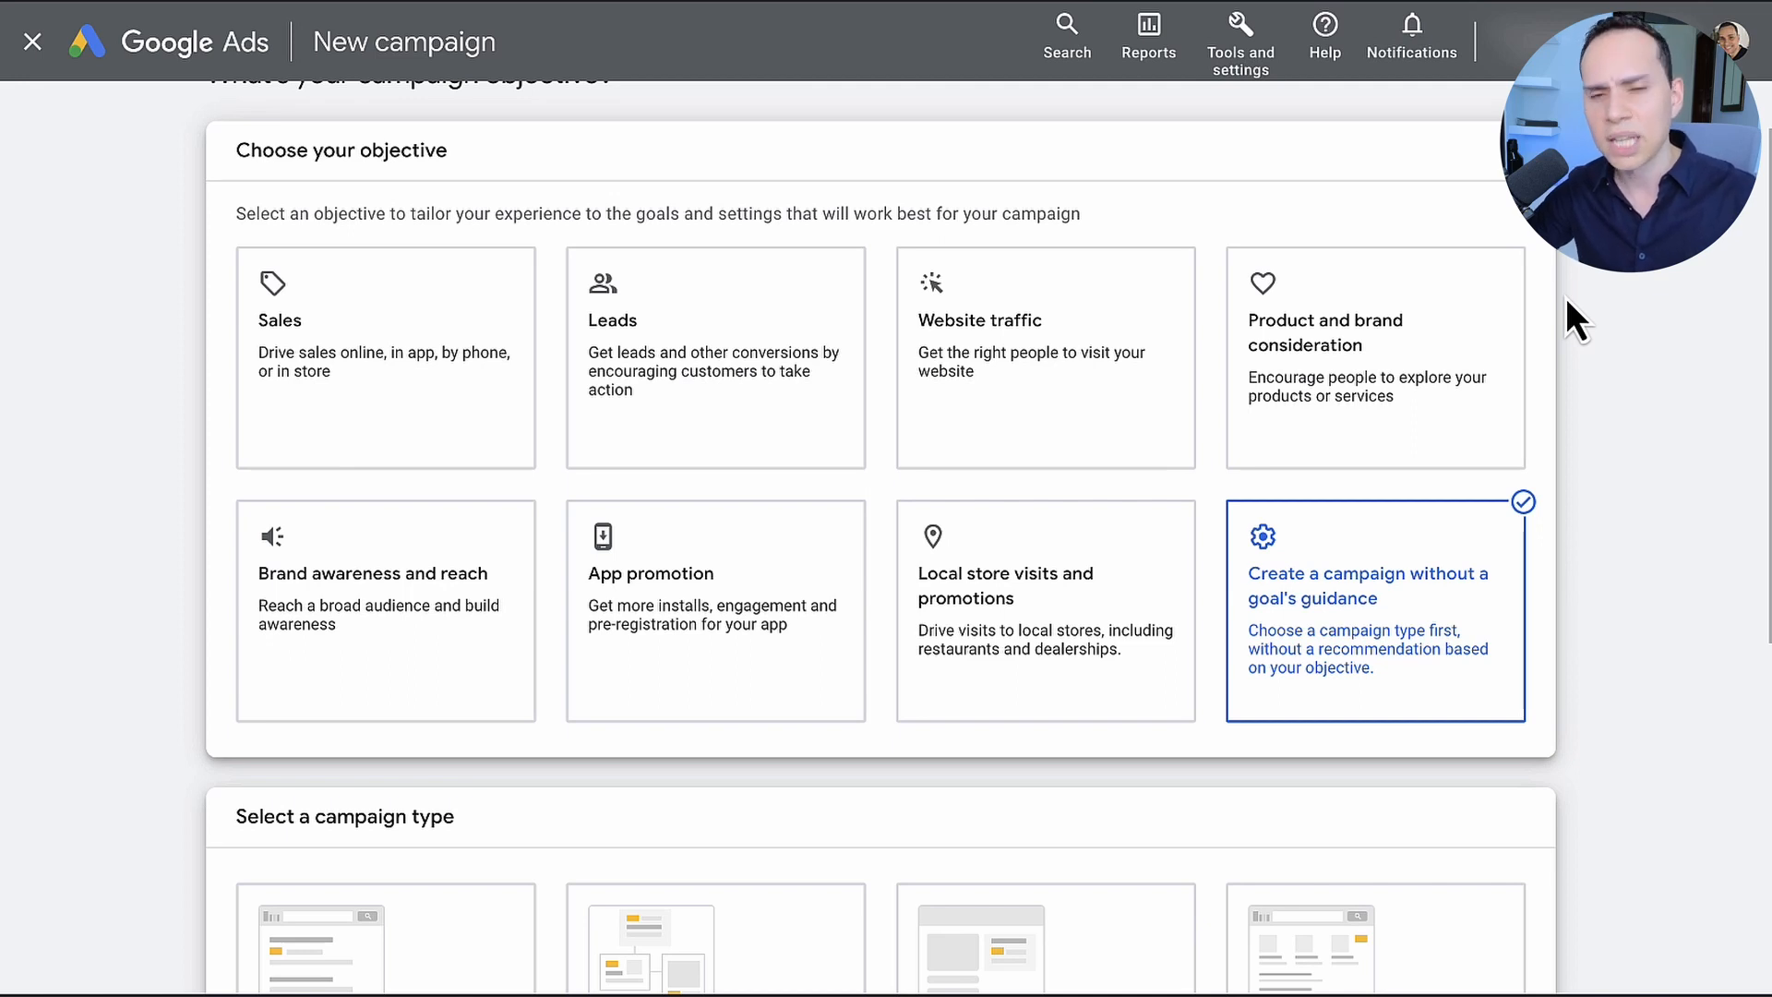
scroll(1566, 297, "down", 1)
scroll(1567, 300, "down", 2)
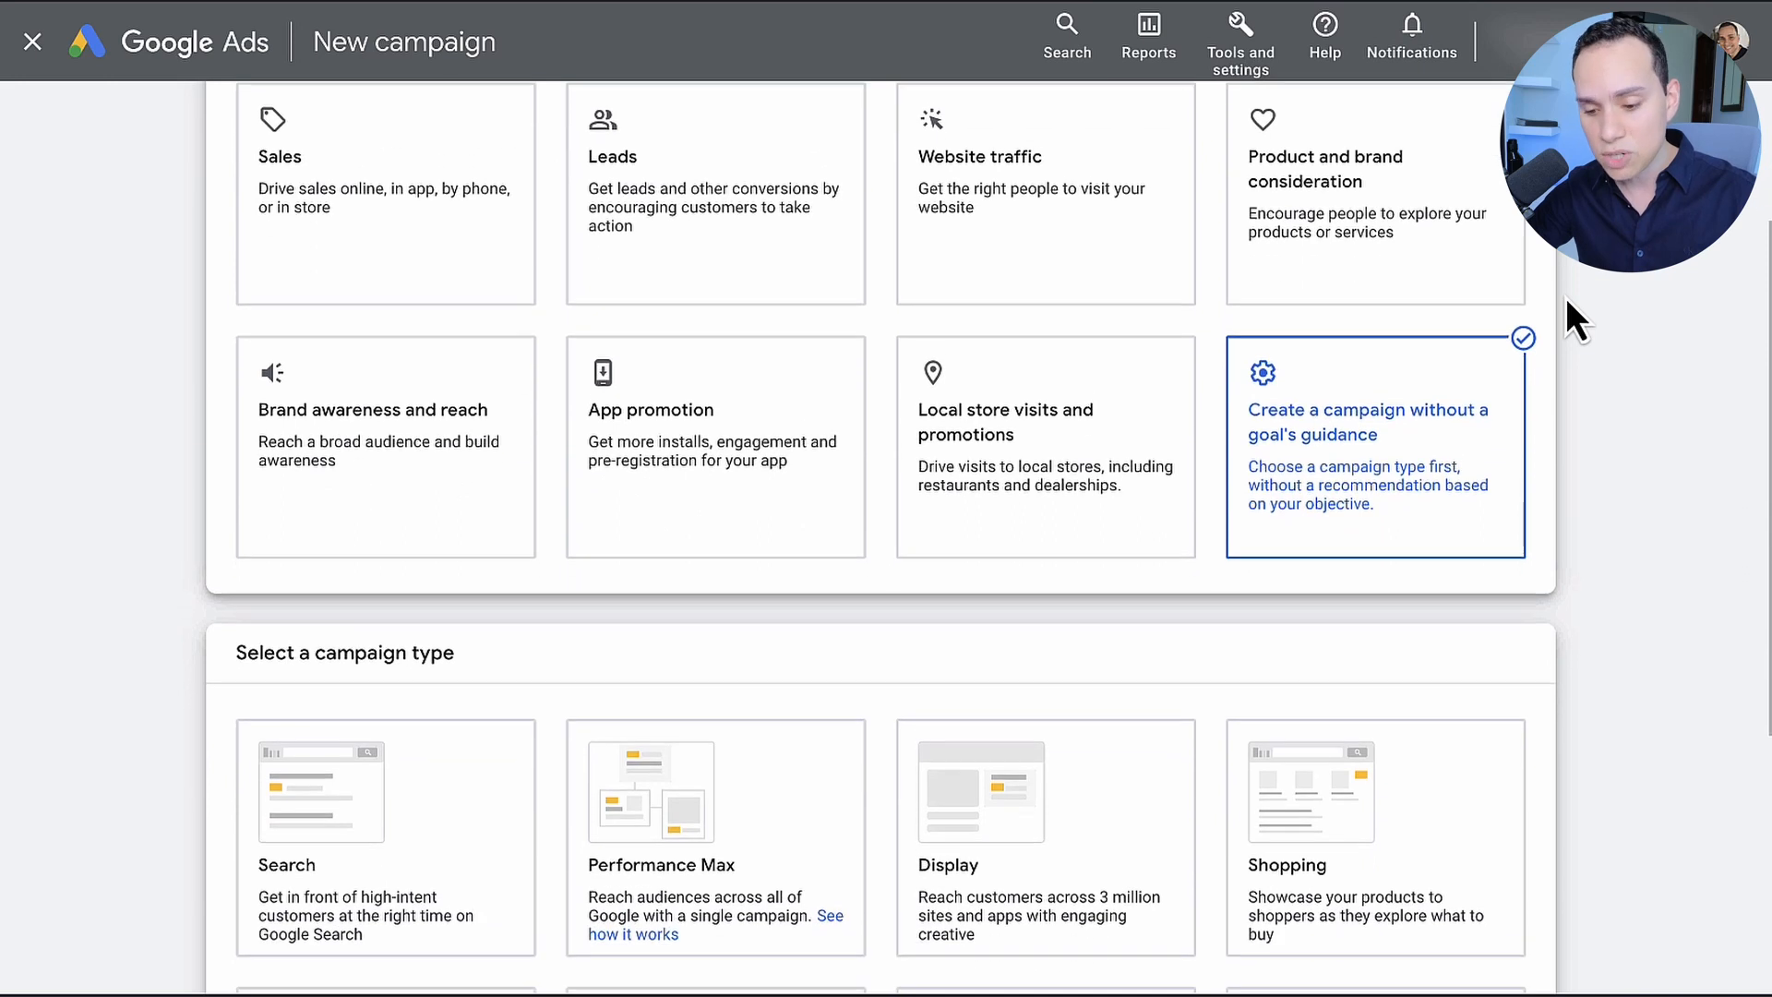
scroll(1565, 297, "down", 1)
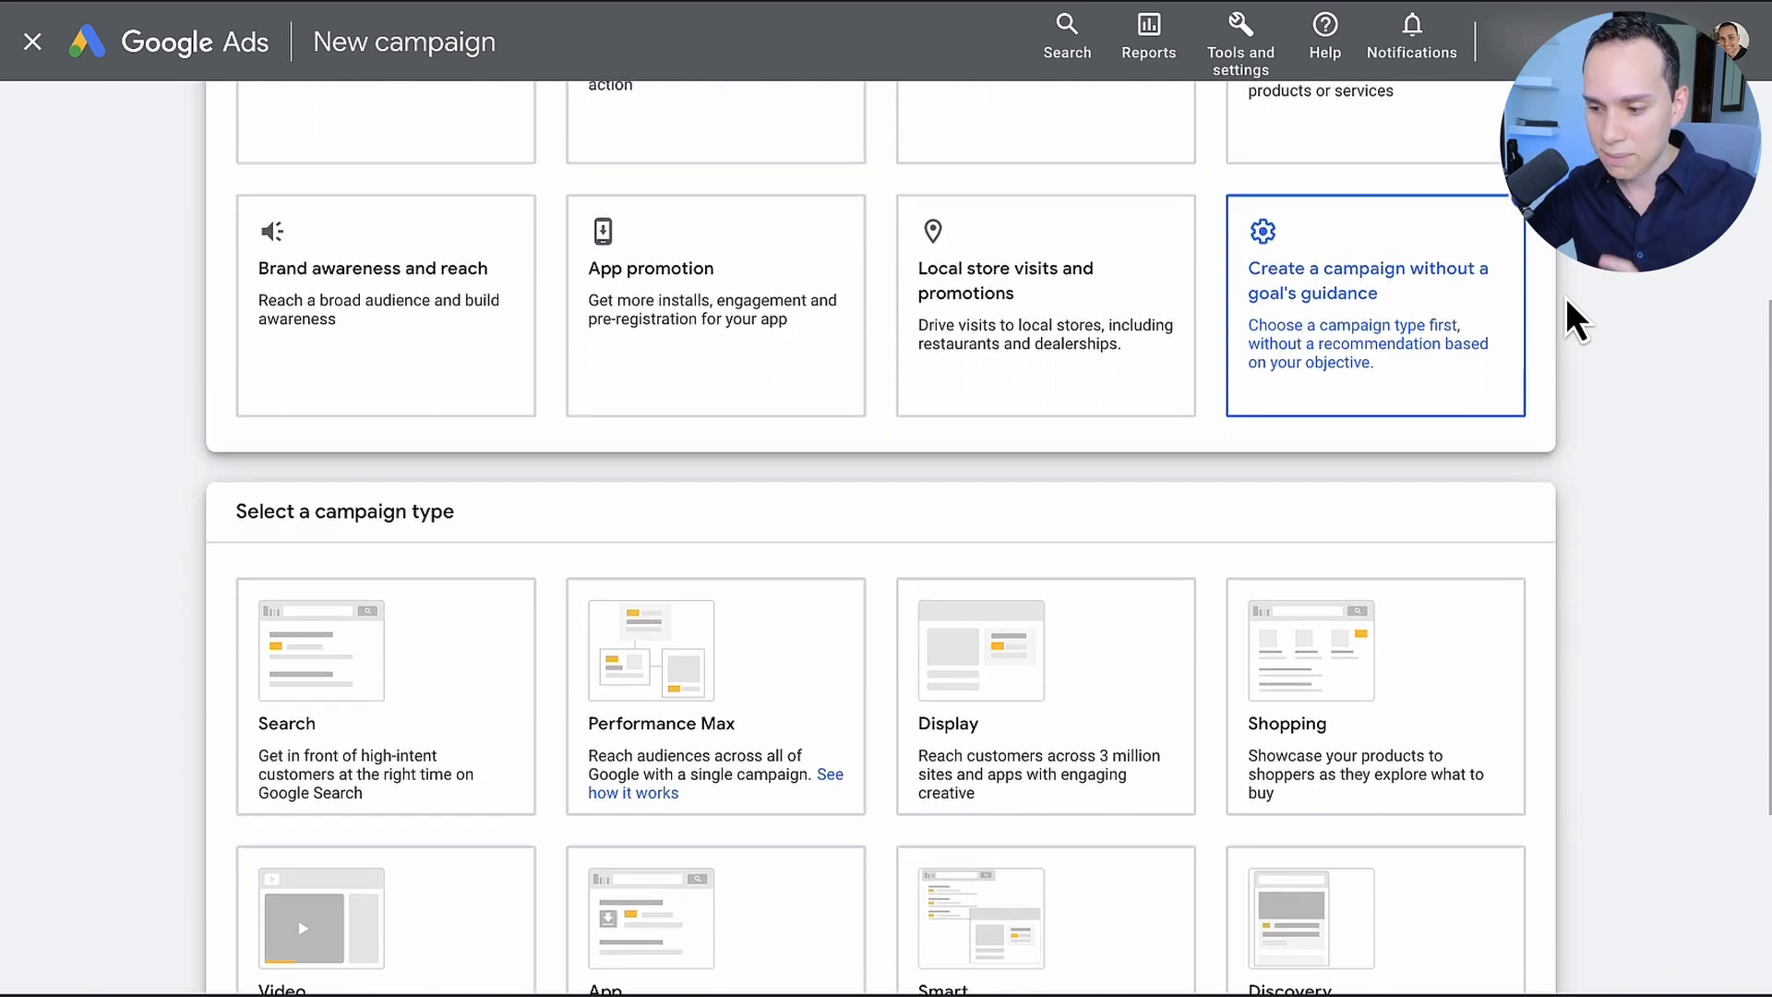
scroll(1566, 297, "down", 1)
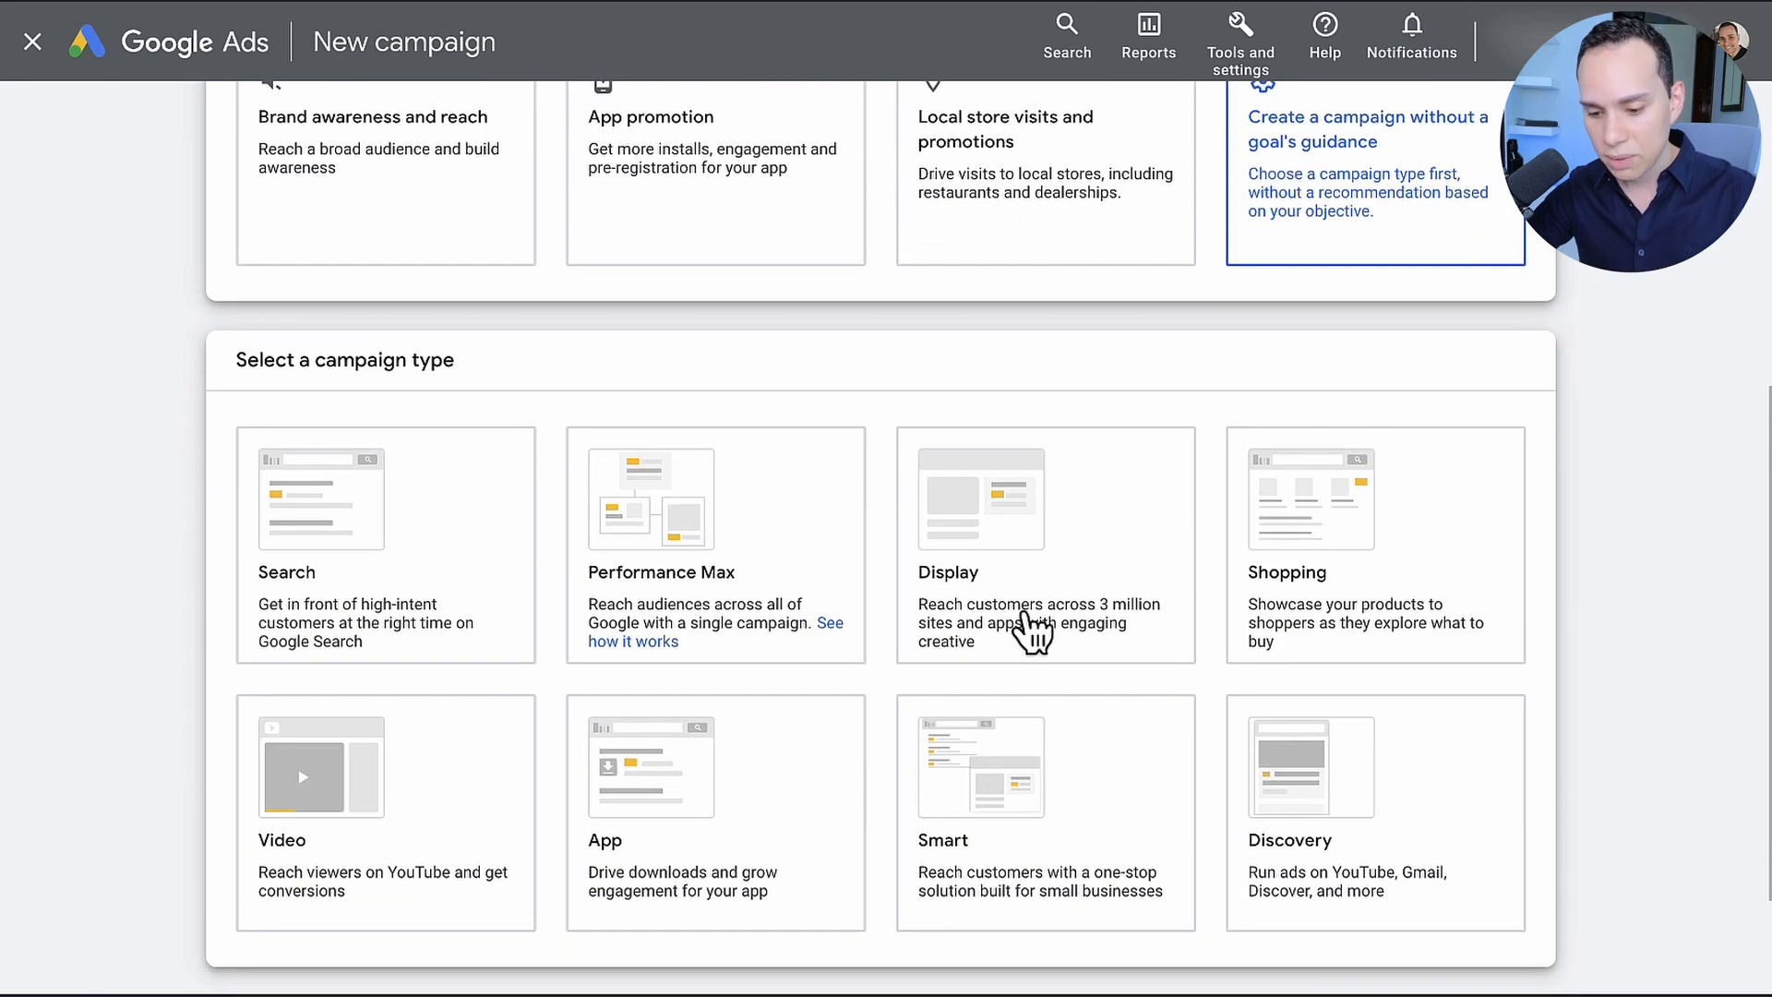
left_click(368, 812)
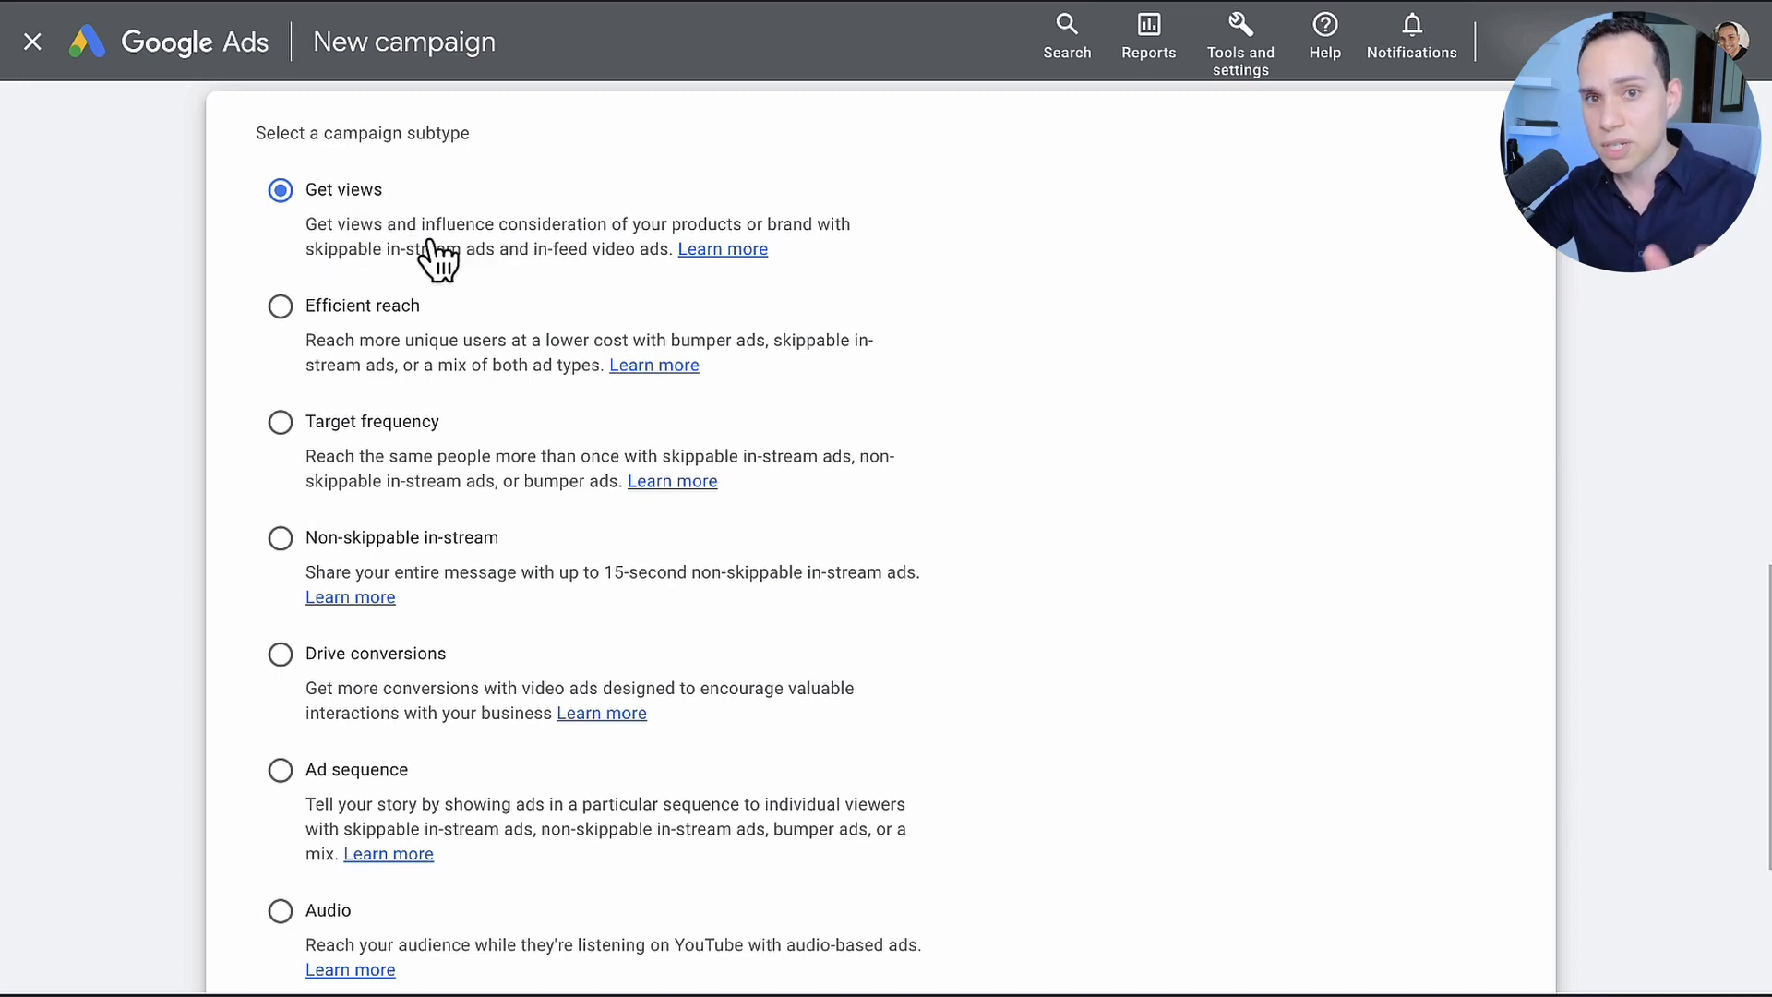
Step: Review the video campaign subtypes and continue to the campaign settings with Get views selected
scroll(439, 261, "down", 1)
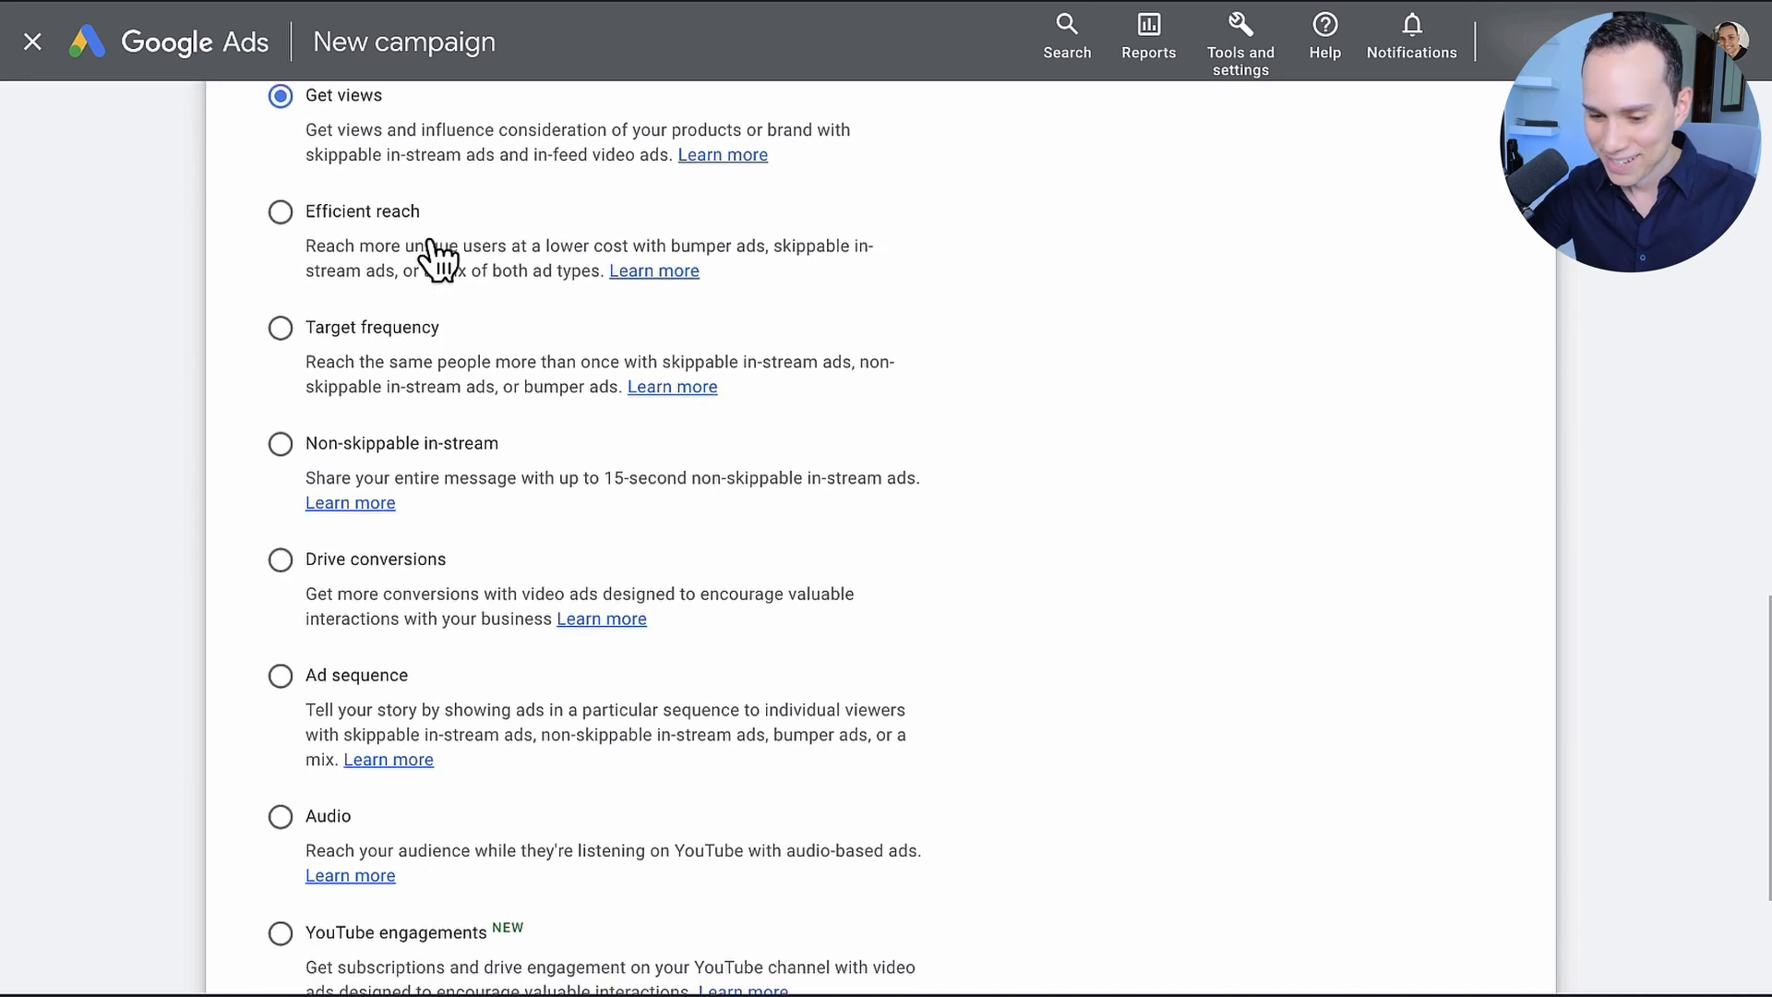
scroll(434, 254, "down", 3)
scroll(434, 253, "up", 4)
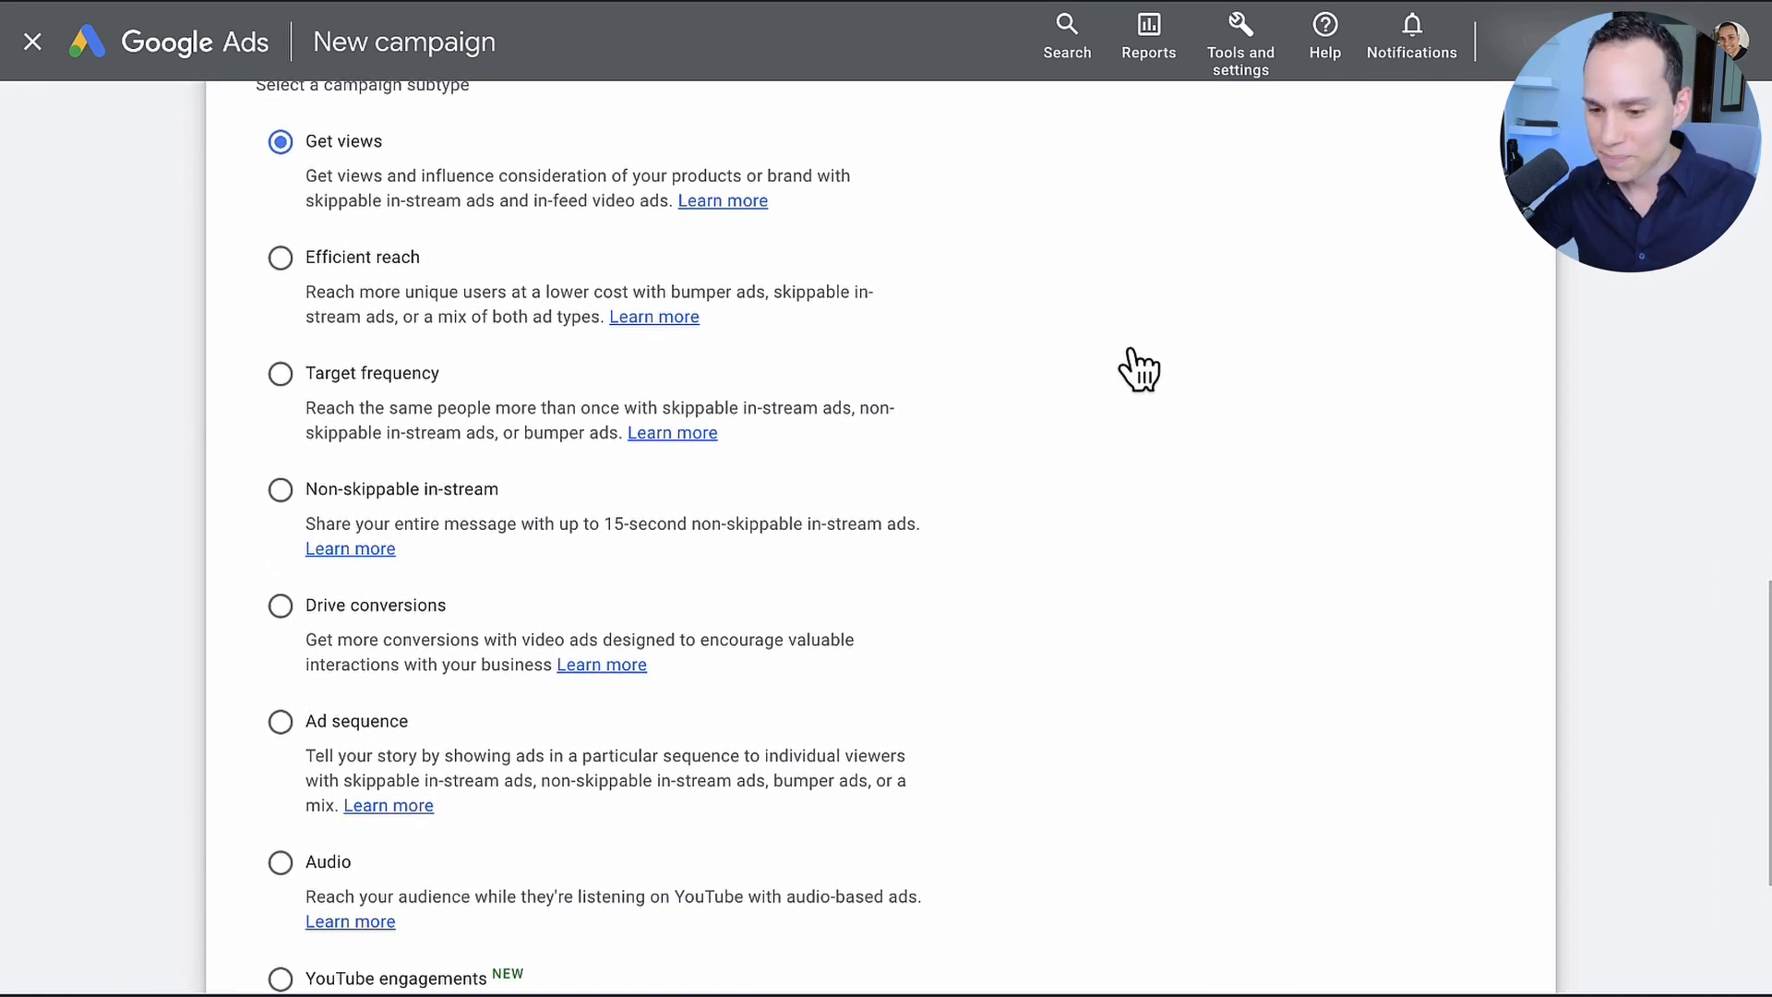
scroll(1136, 367, "down", 4)
left_click(1475, 856)
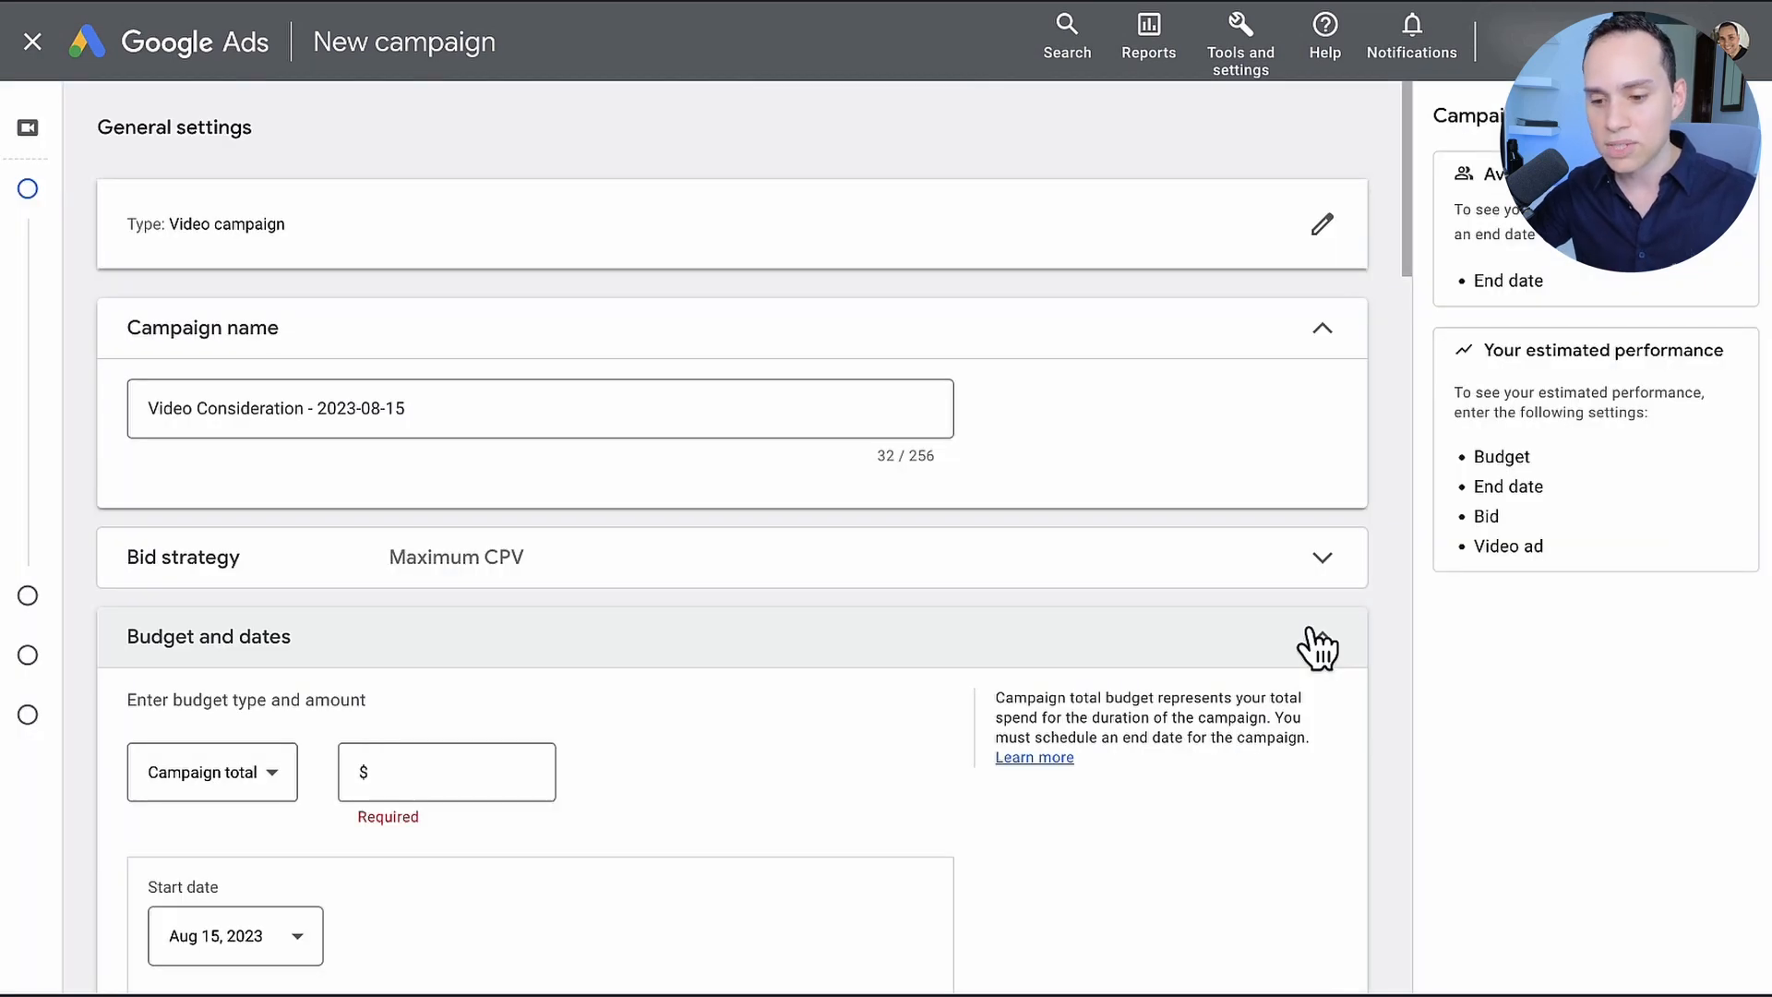
Step: Name the campaign "[Demo] PGF | YI | 1U | CPV | In-Market: Marketing | 35+ 100%"
triple_click(681, 413)
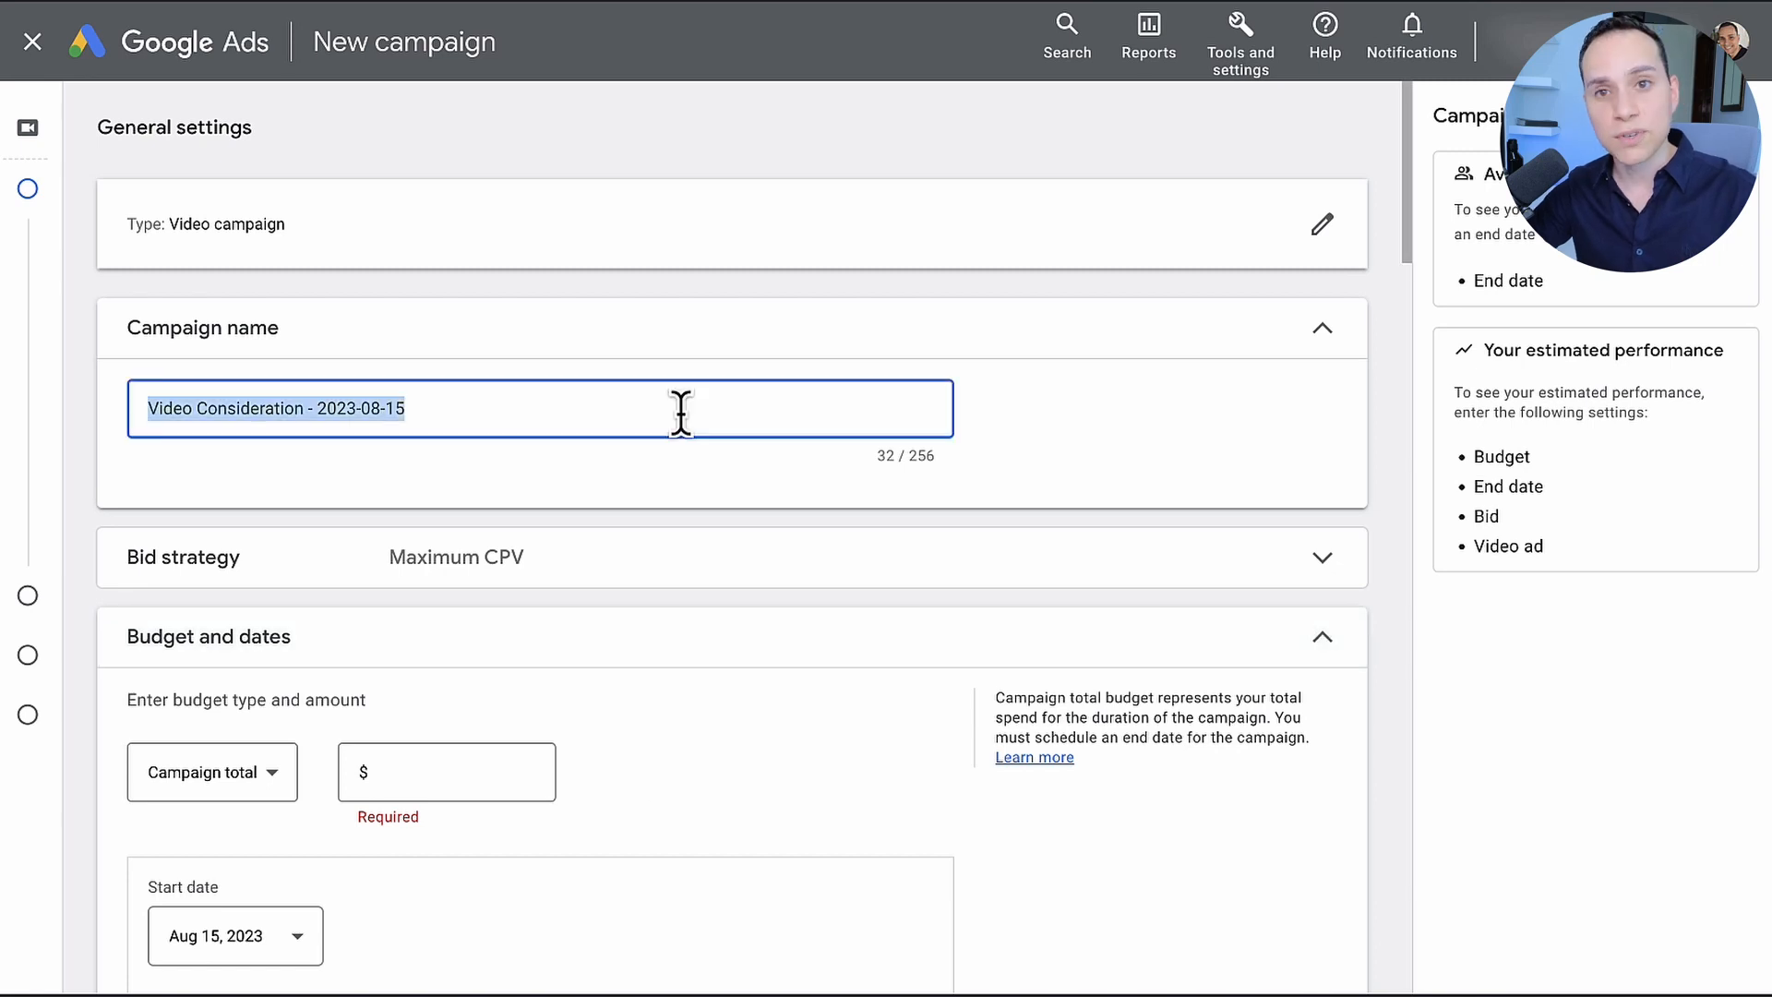
type("[Demo] PGF | YI | 1U | CPV | In-Market: Marketing | 35+ 100%")
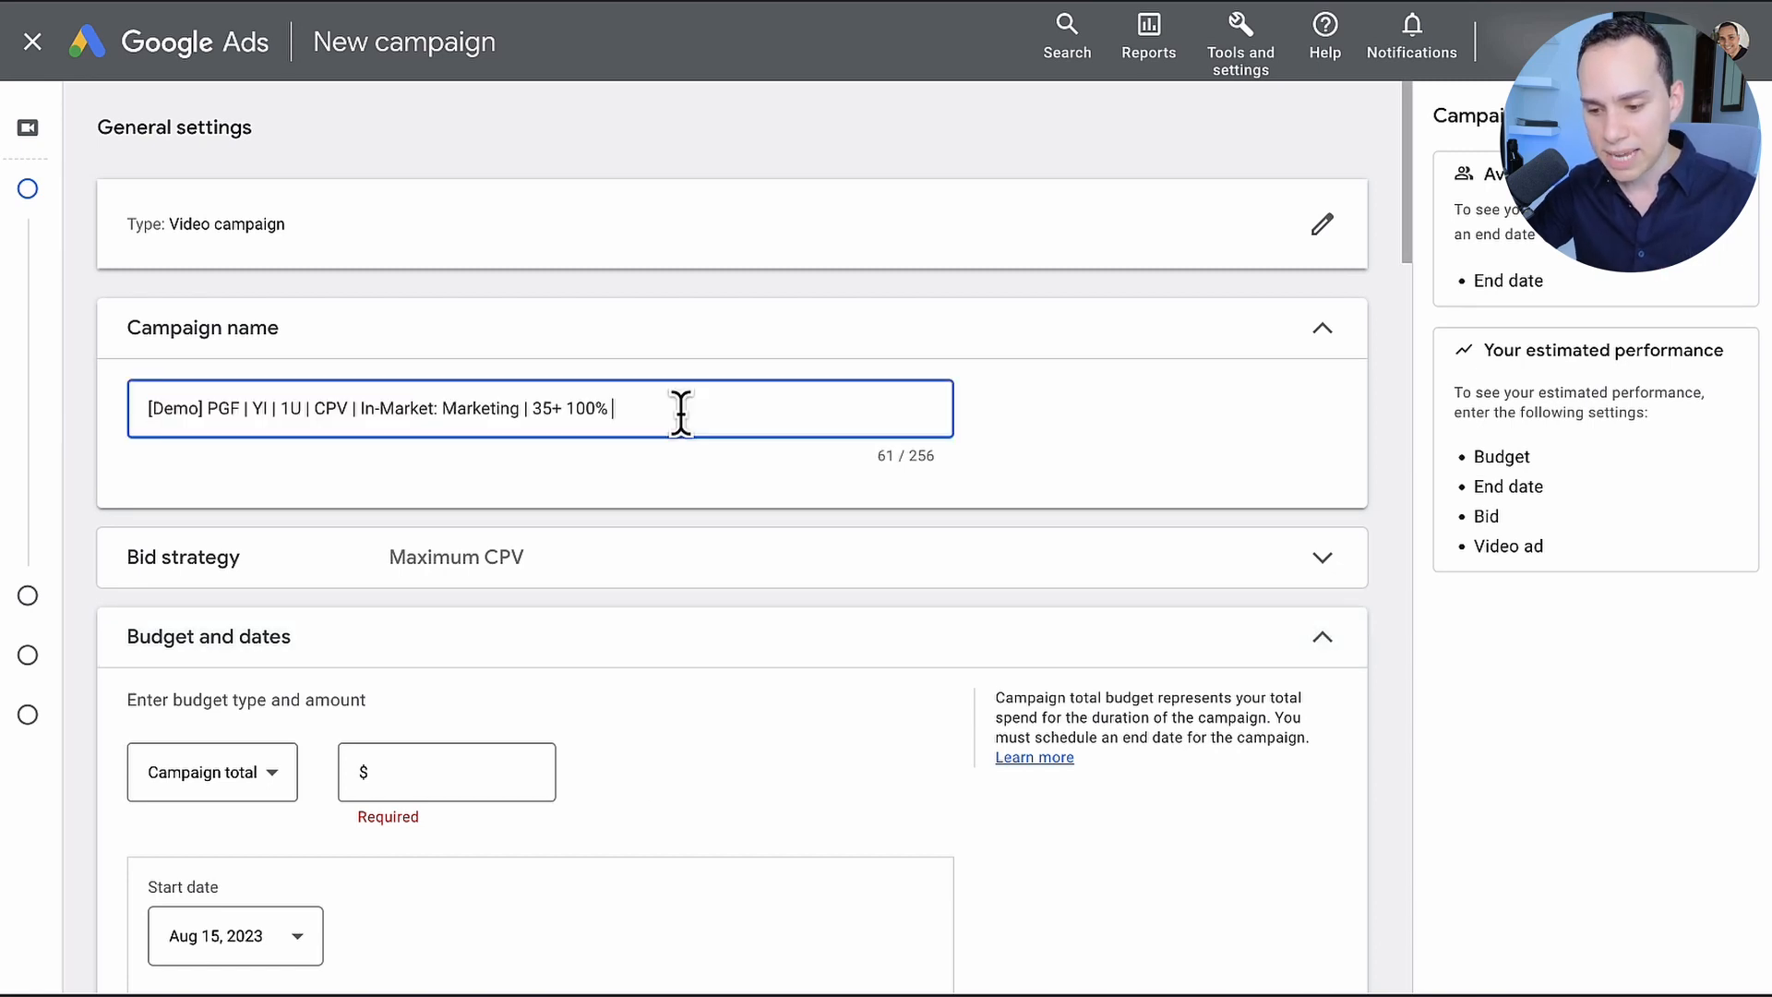
Step: Remove the trailing space at the end of the campaign name and review the name's individual segments, including the in-market audience part
key("BackSpace")
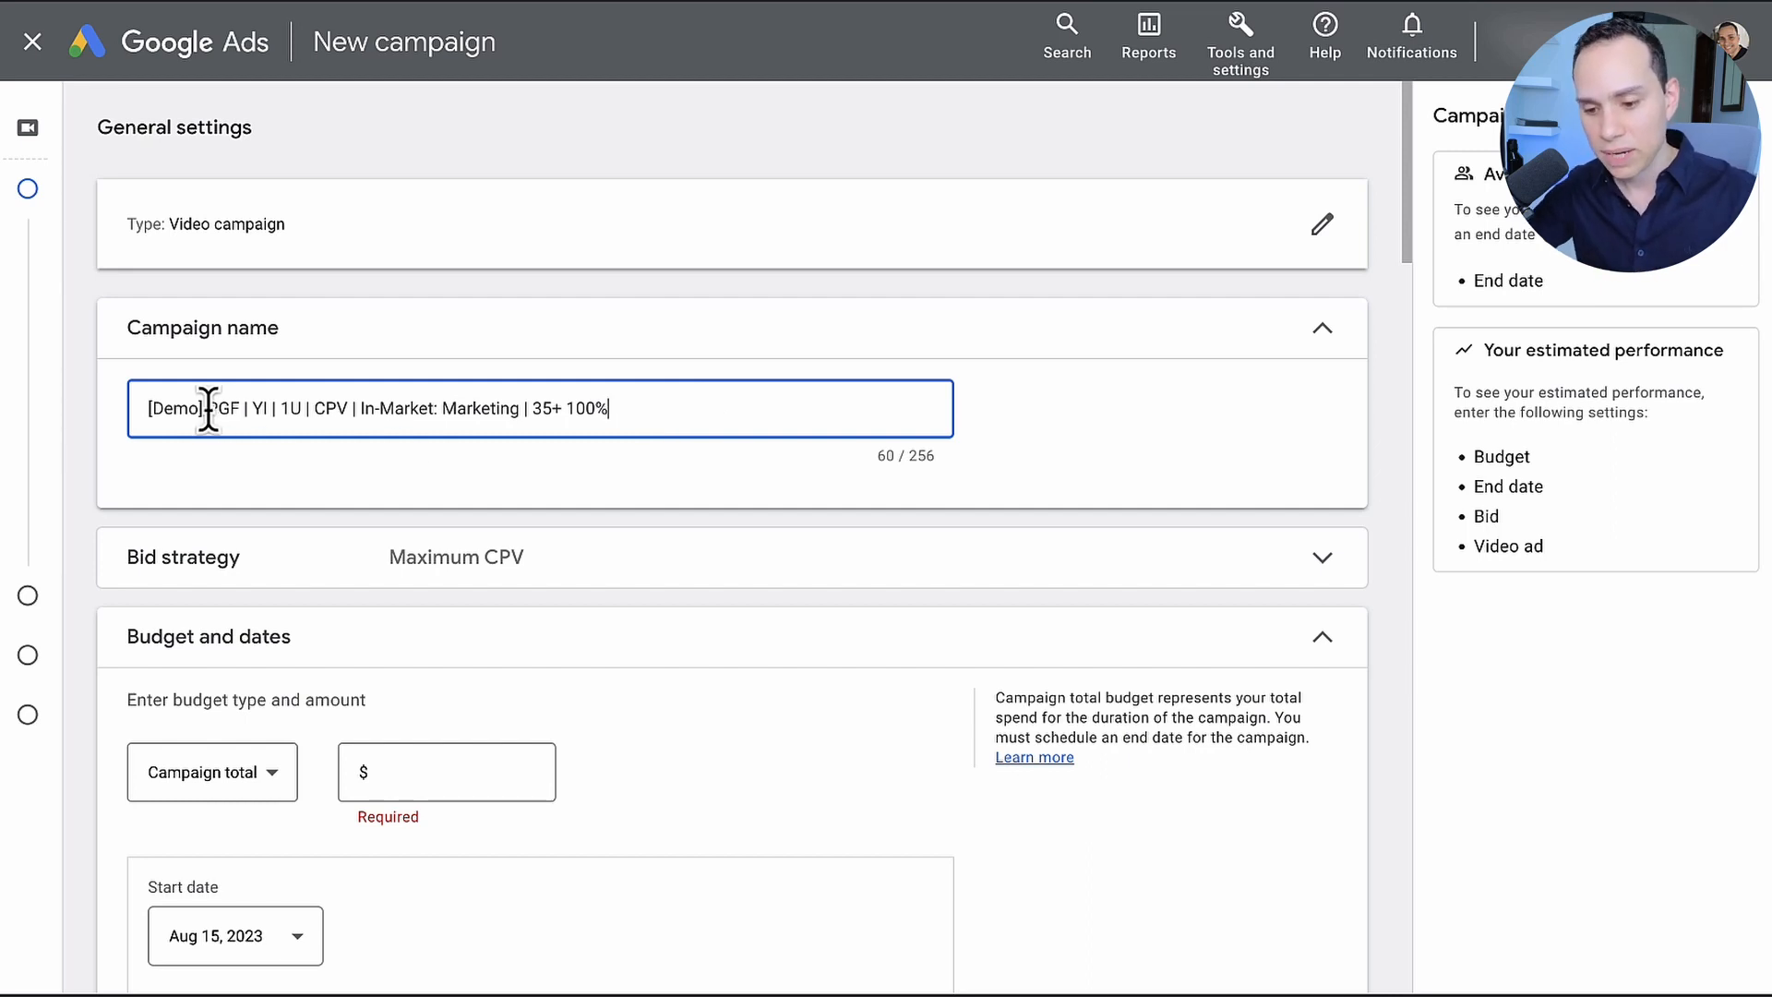
left_click_drag(207, 408, 233, 422)
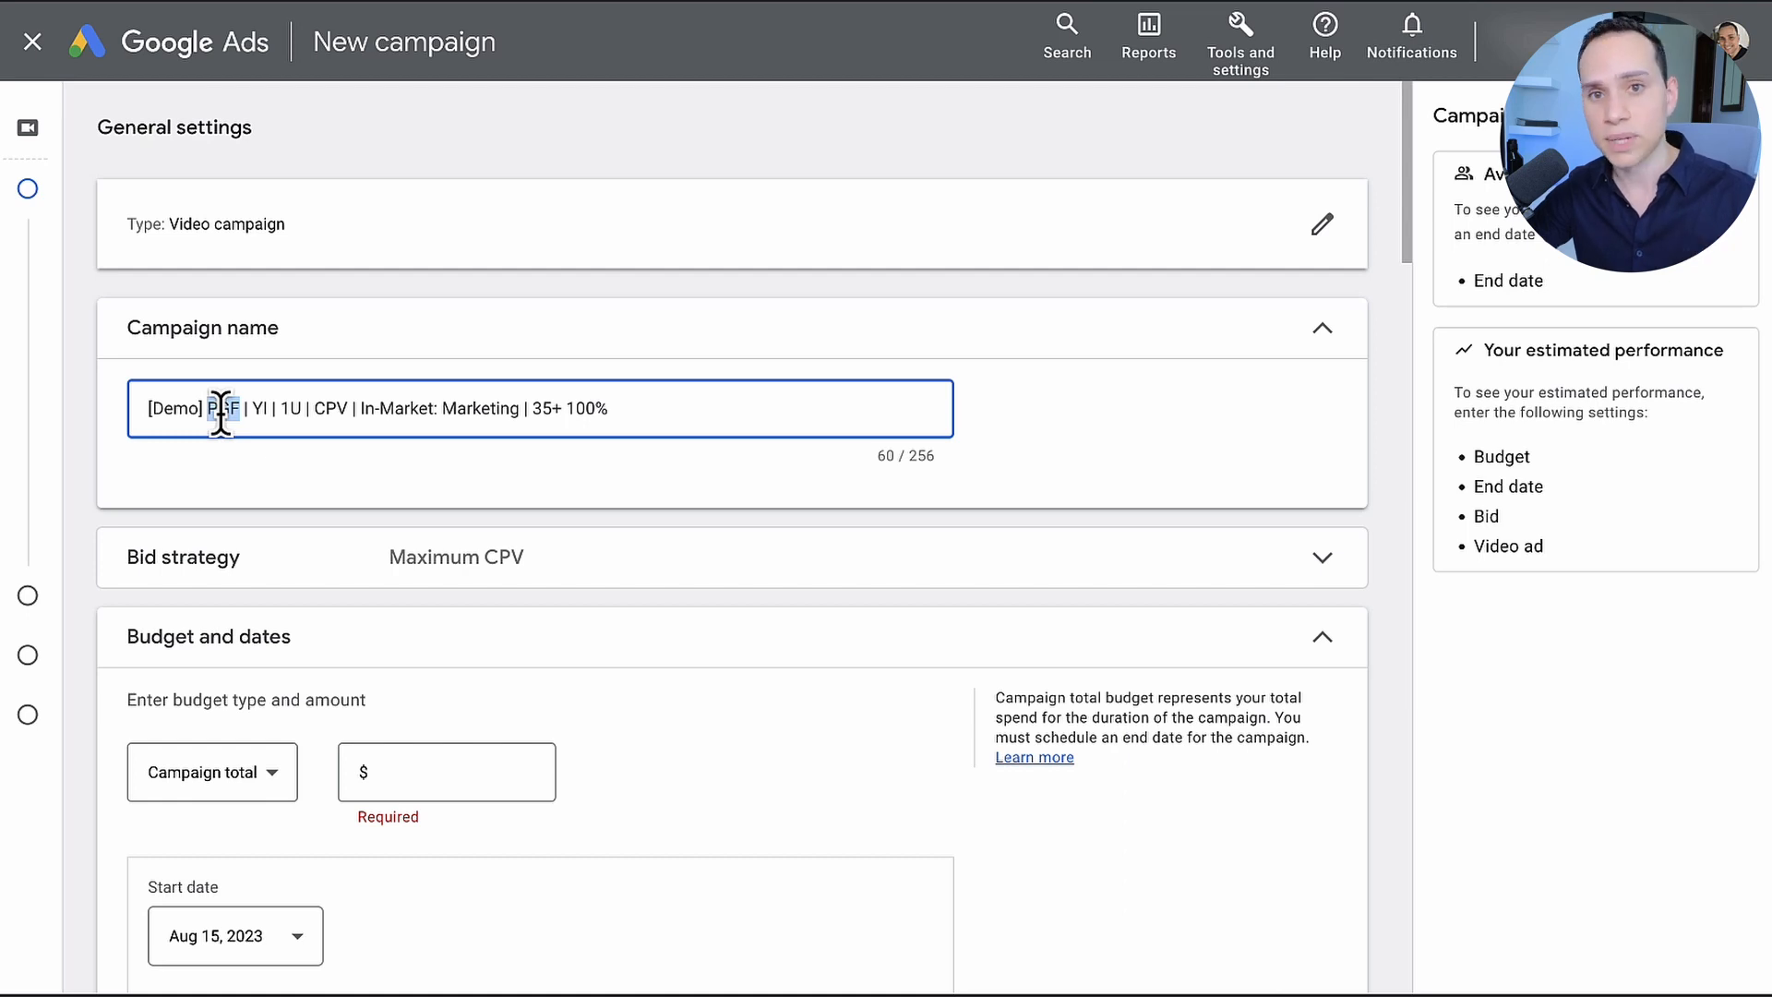
left_click(254, 408)
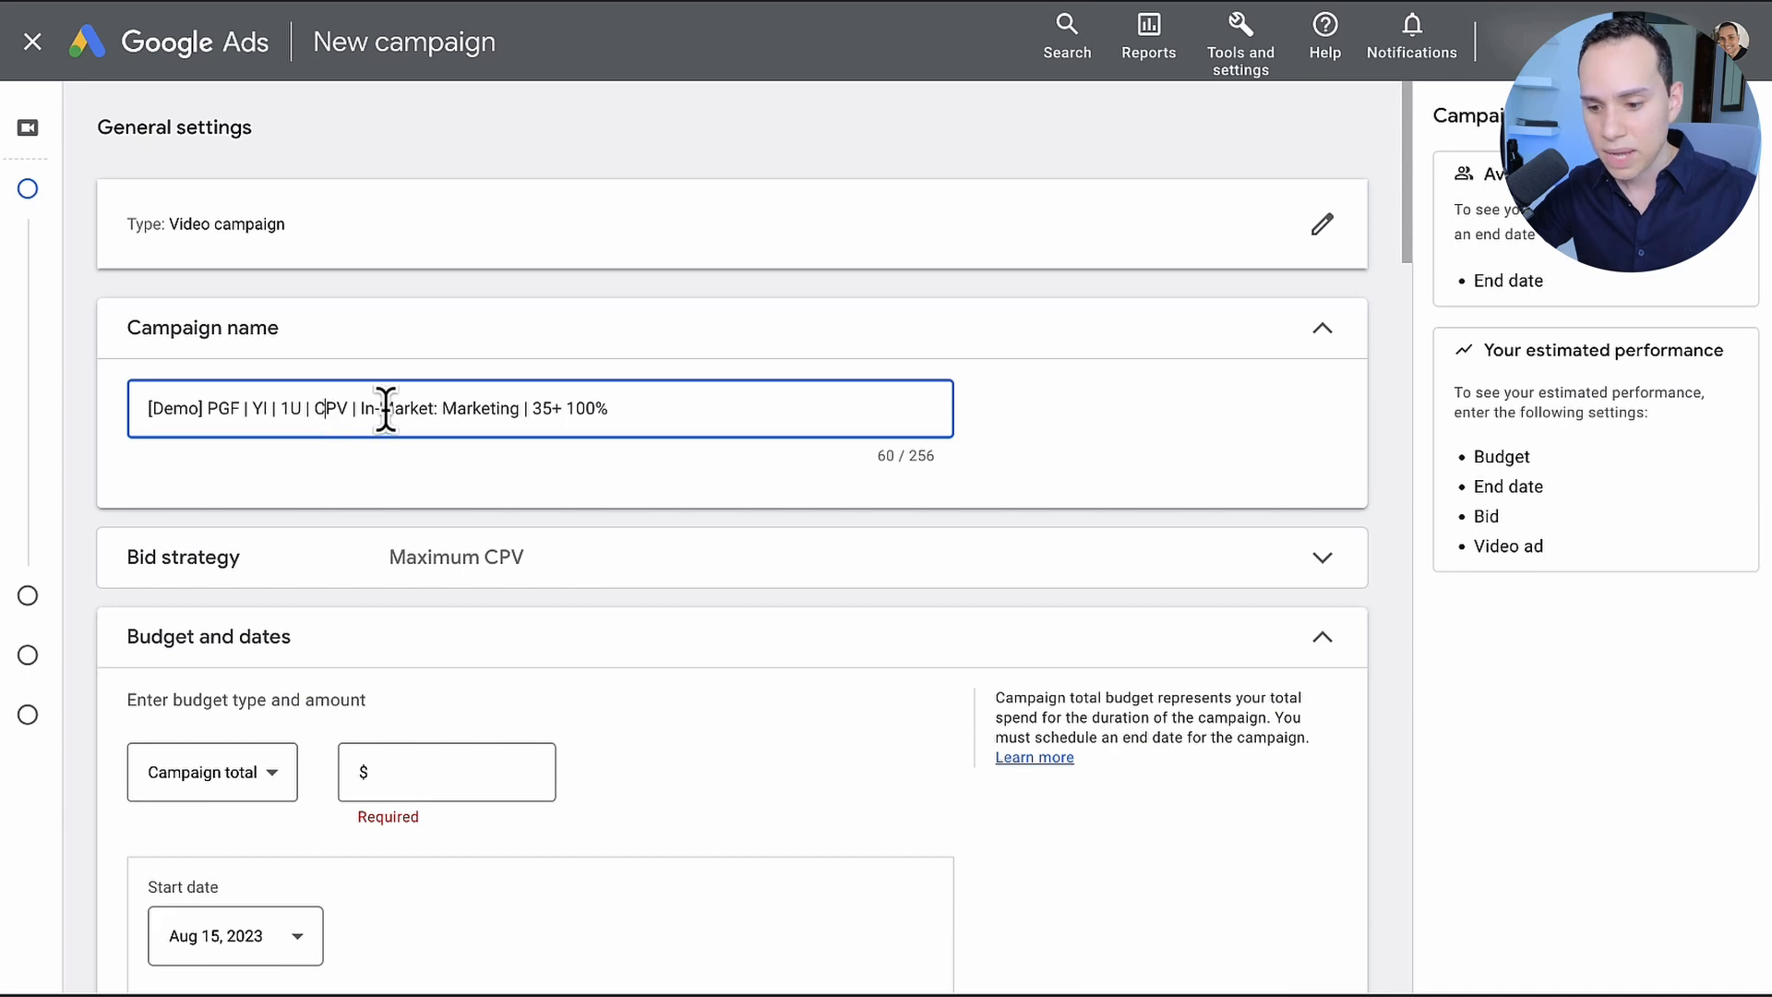
left_click_drag(519, 408, 360, 408)
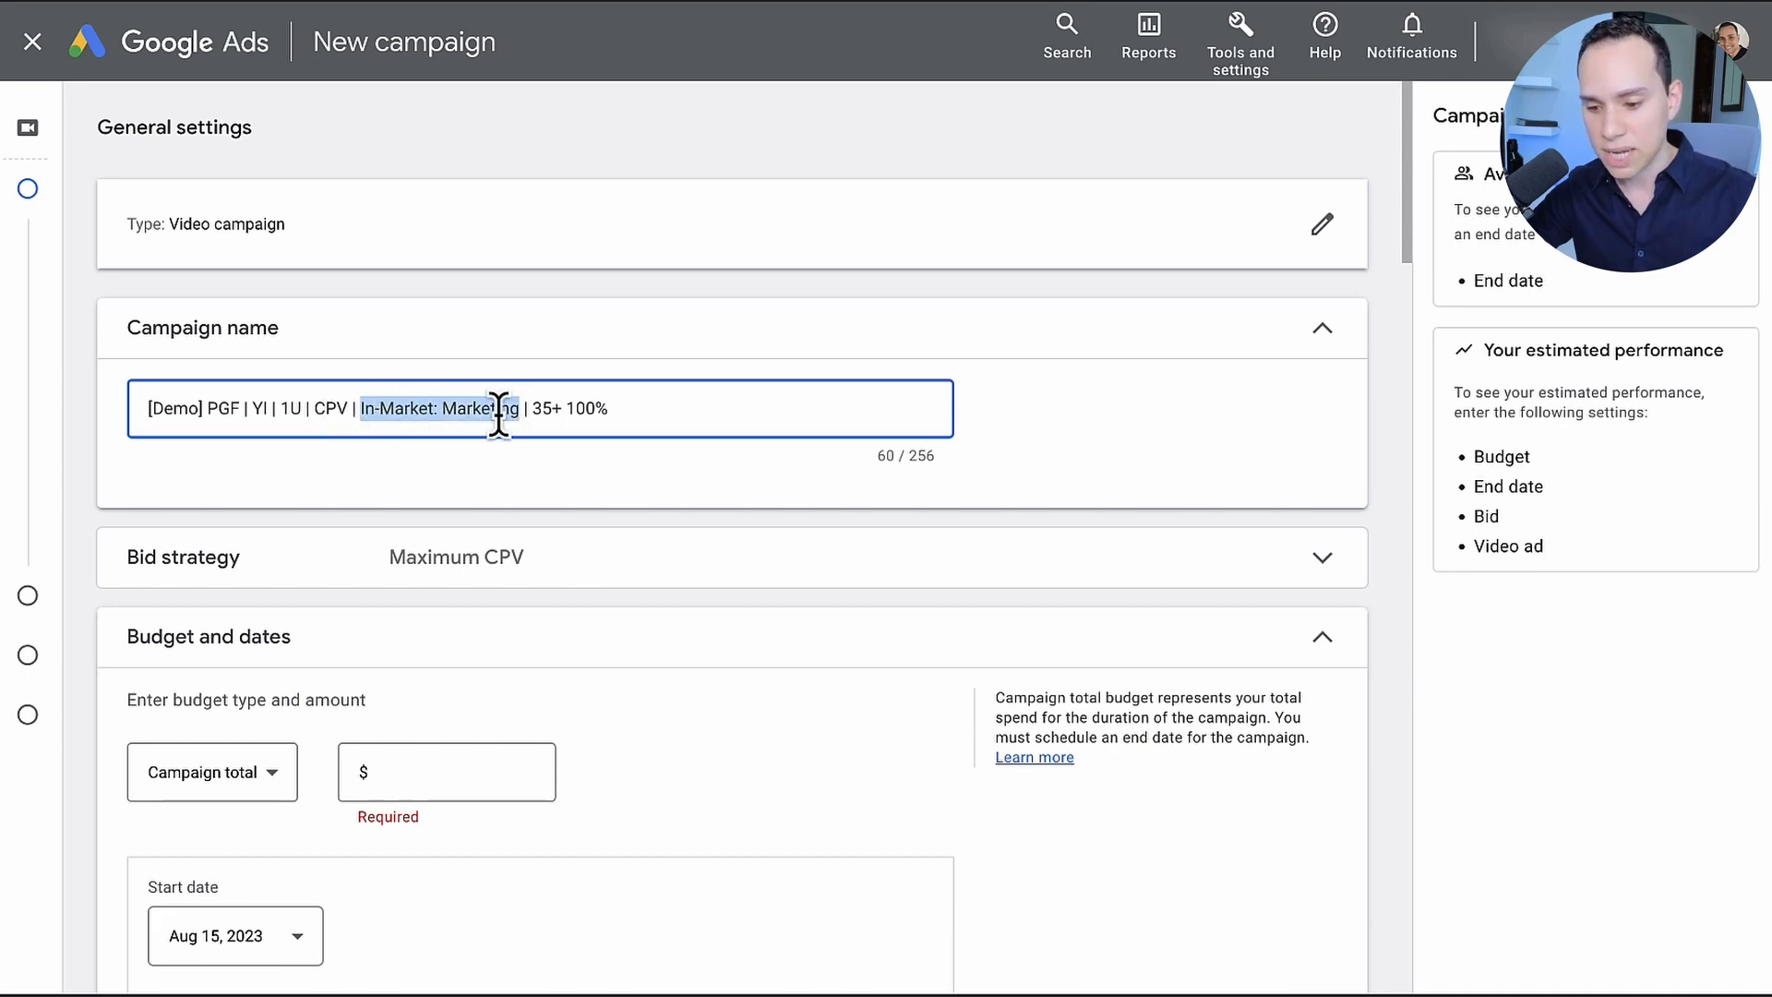
left_click(530, 408)
left_click(636, 408)
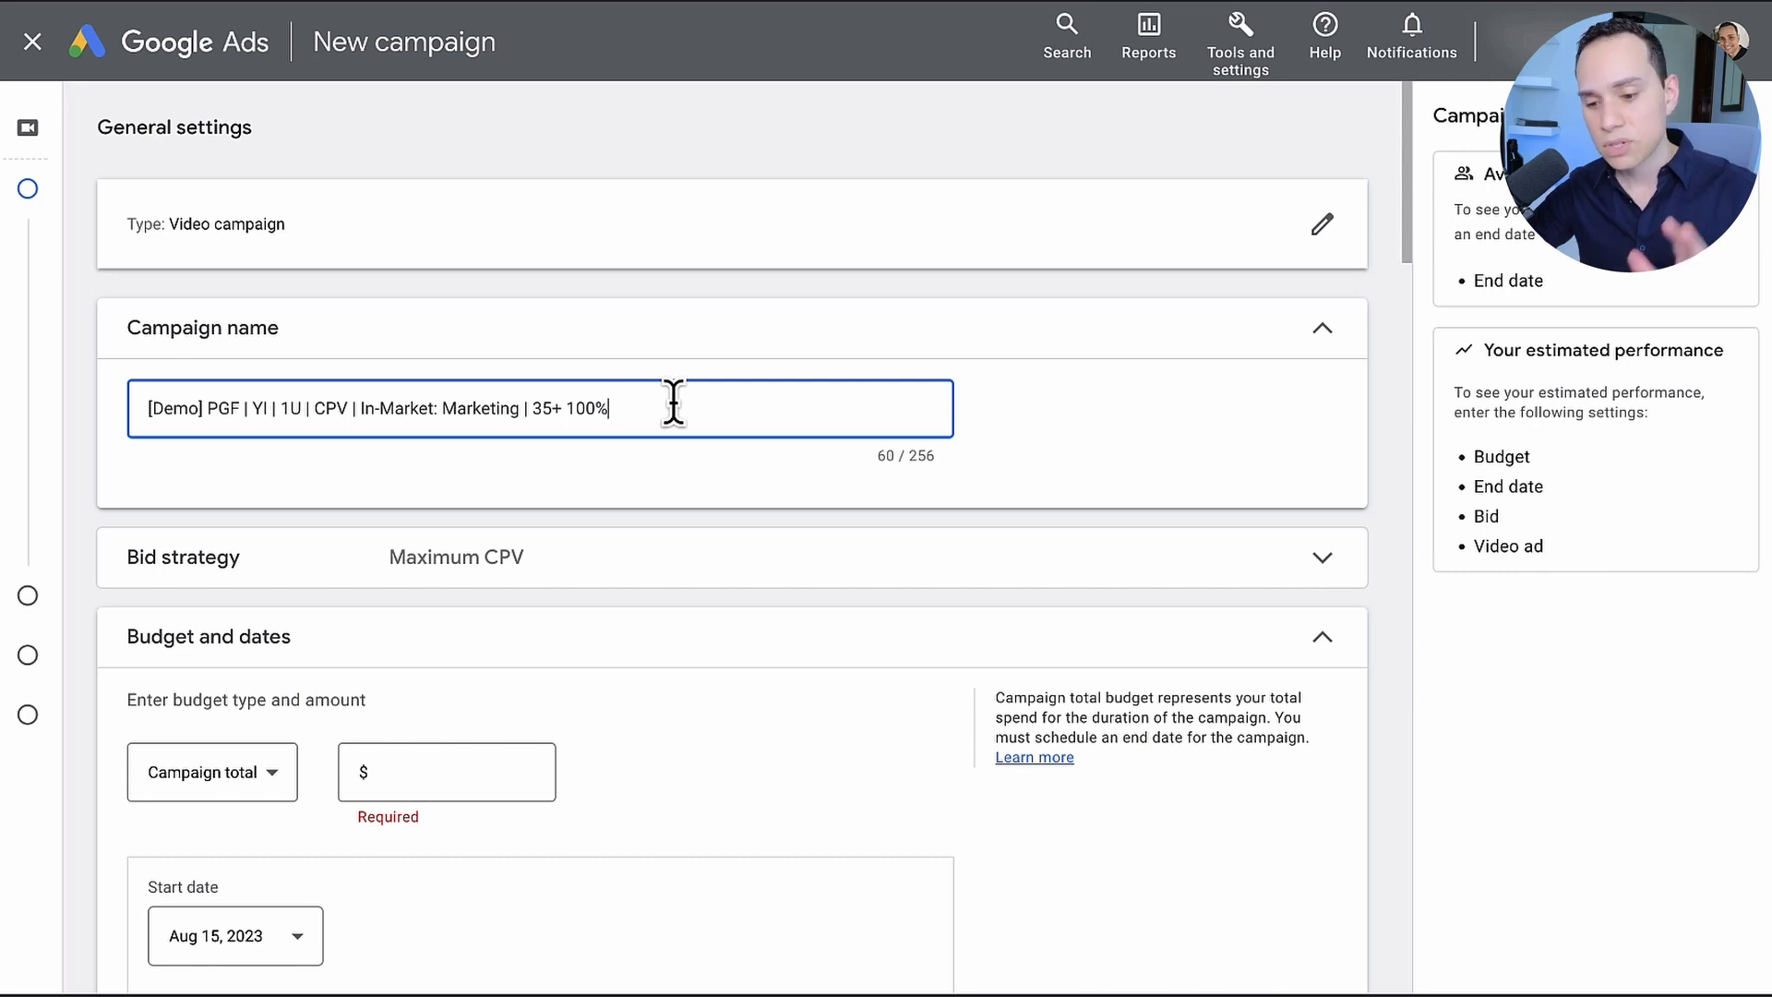
scroll(674, 406, "down", 5)
scroll(757, 406, "down", 8)
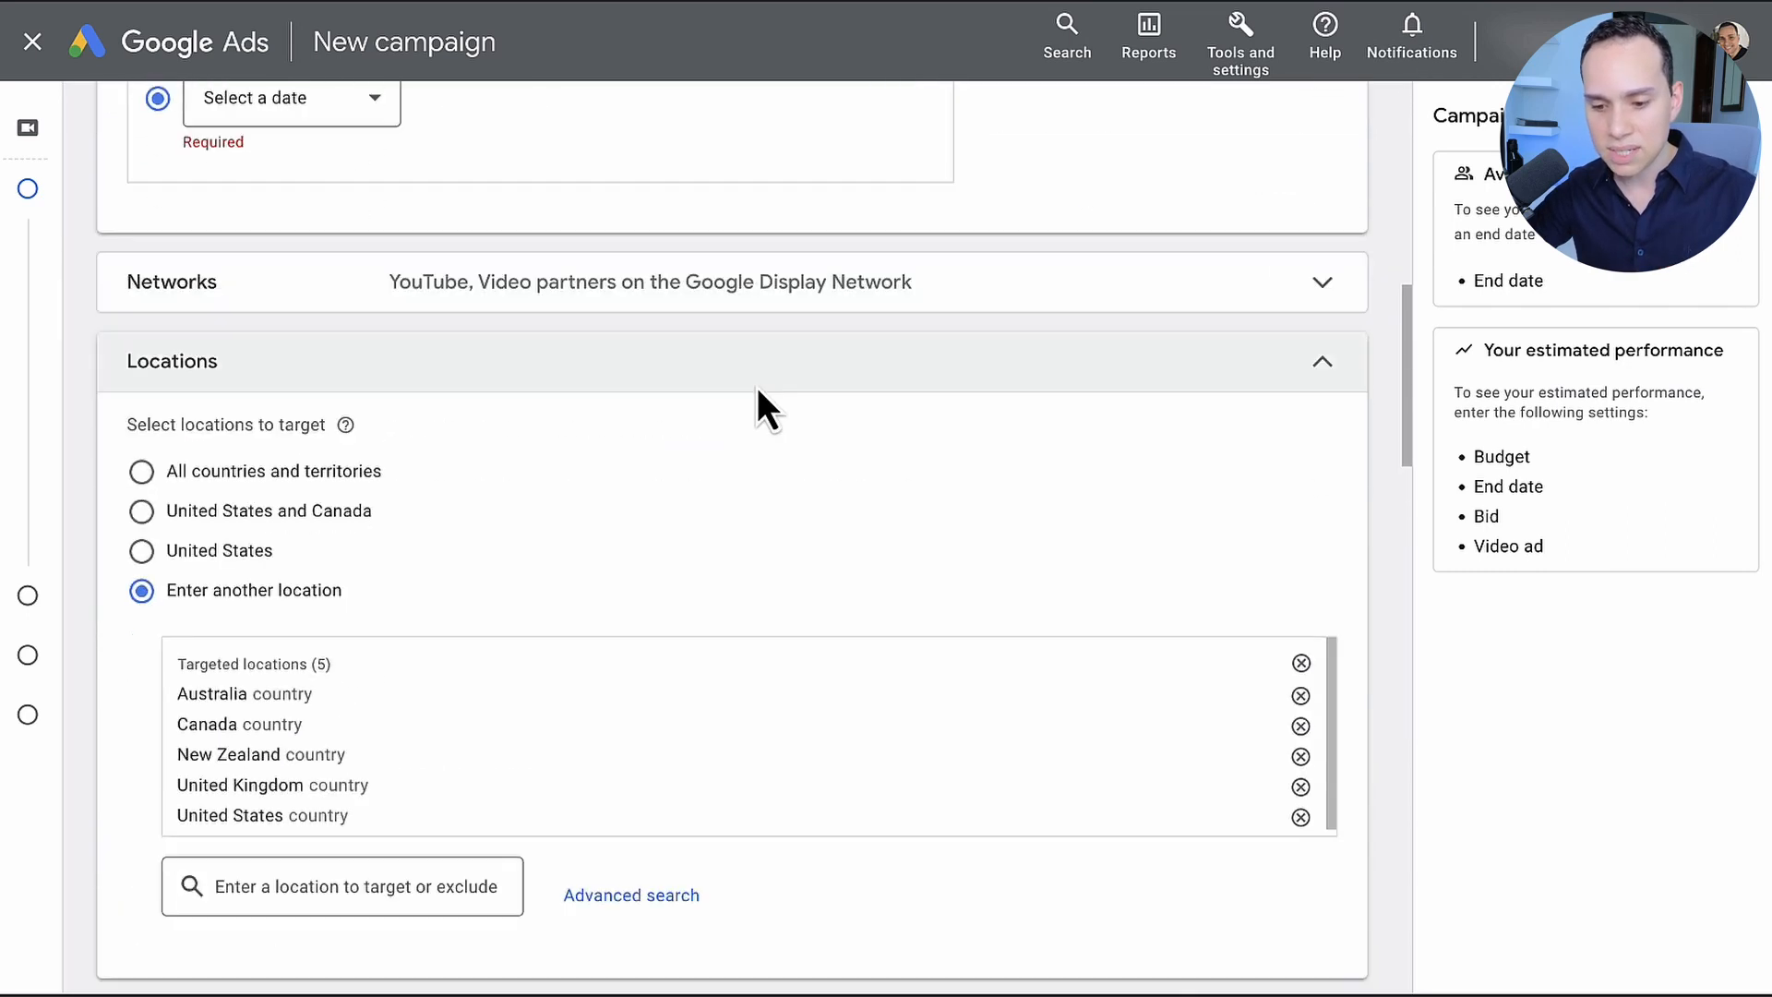
scroll(757, 406, "up", 12)
scroll(757, 388, "up", 2)
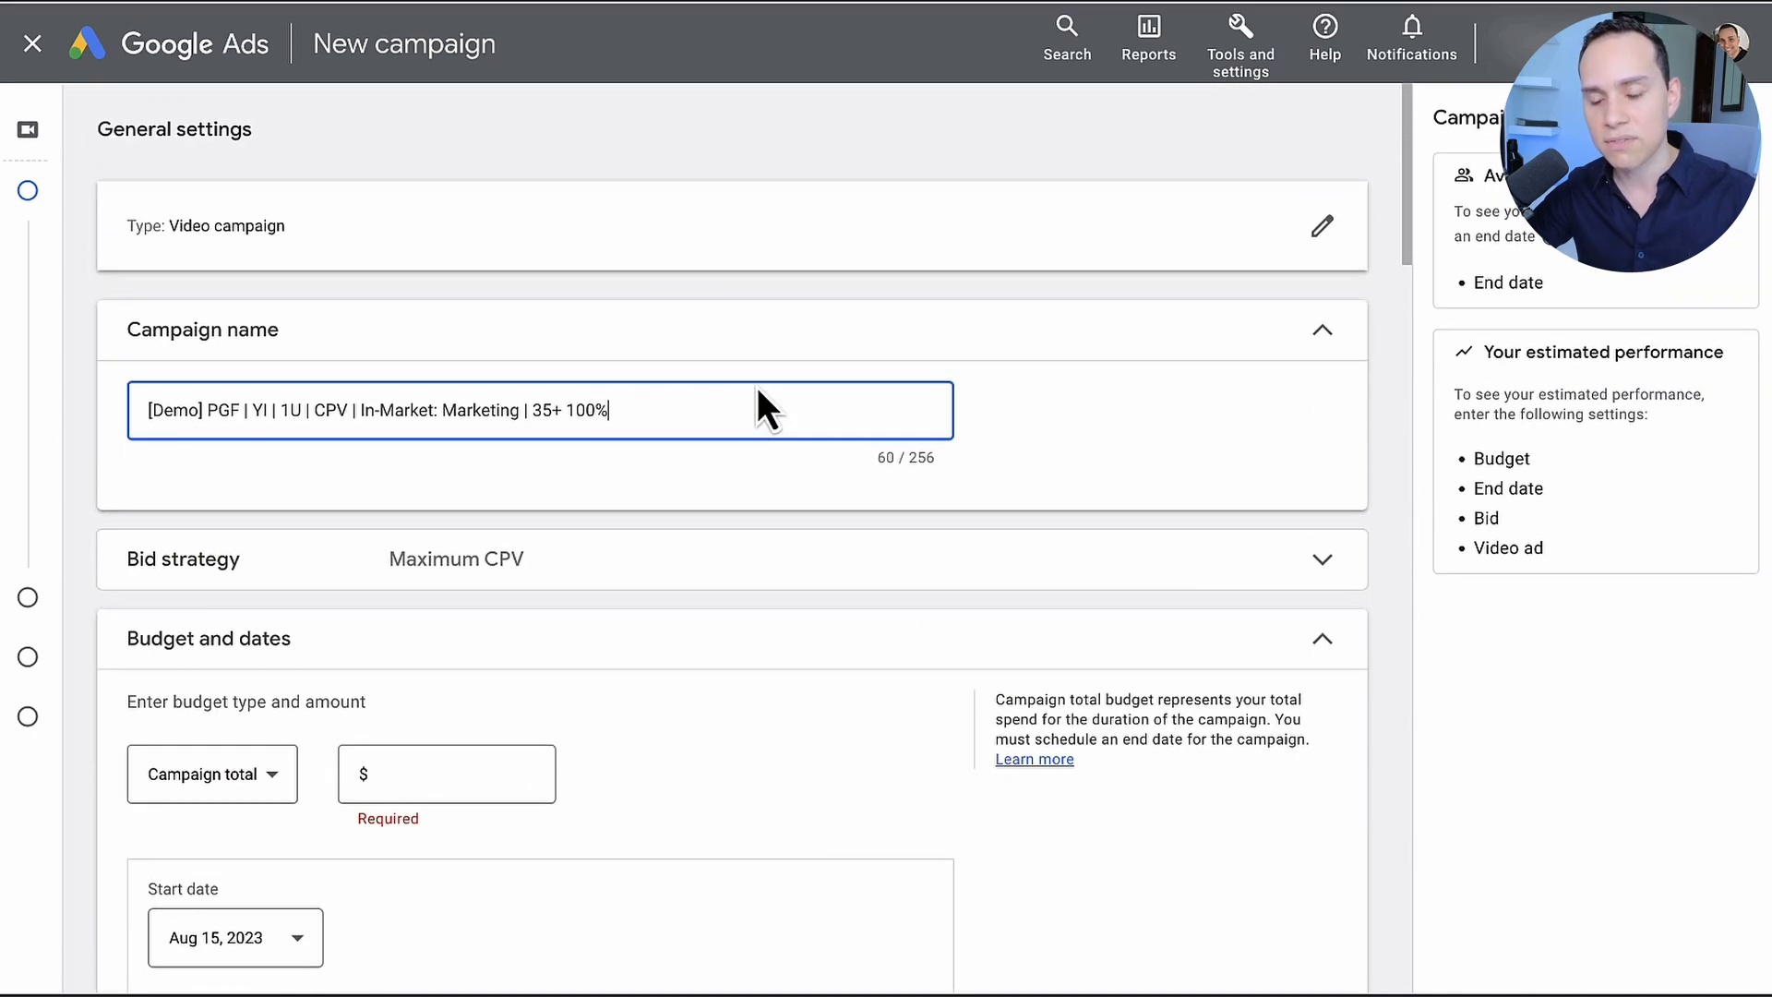
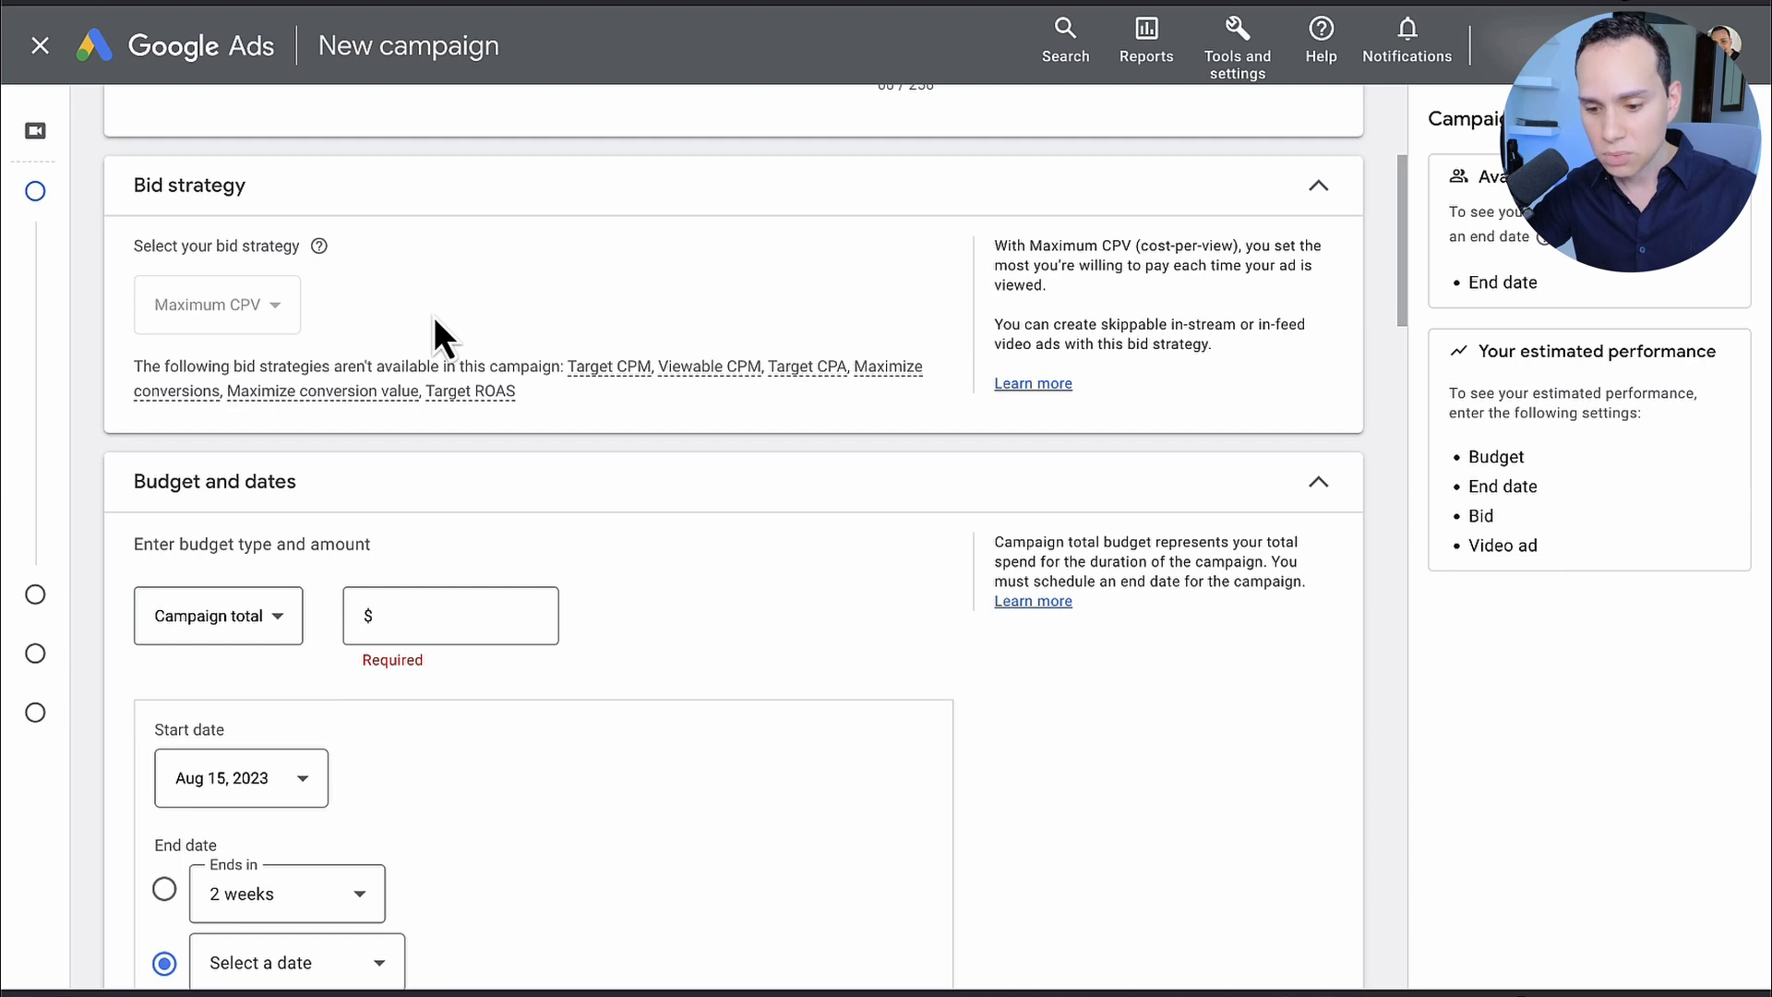
Step: Change the campaign's budget type to Daily and set the amount to $5.00
scroll(434, 317, "down", 4)
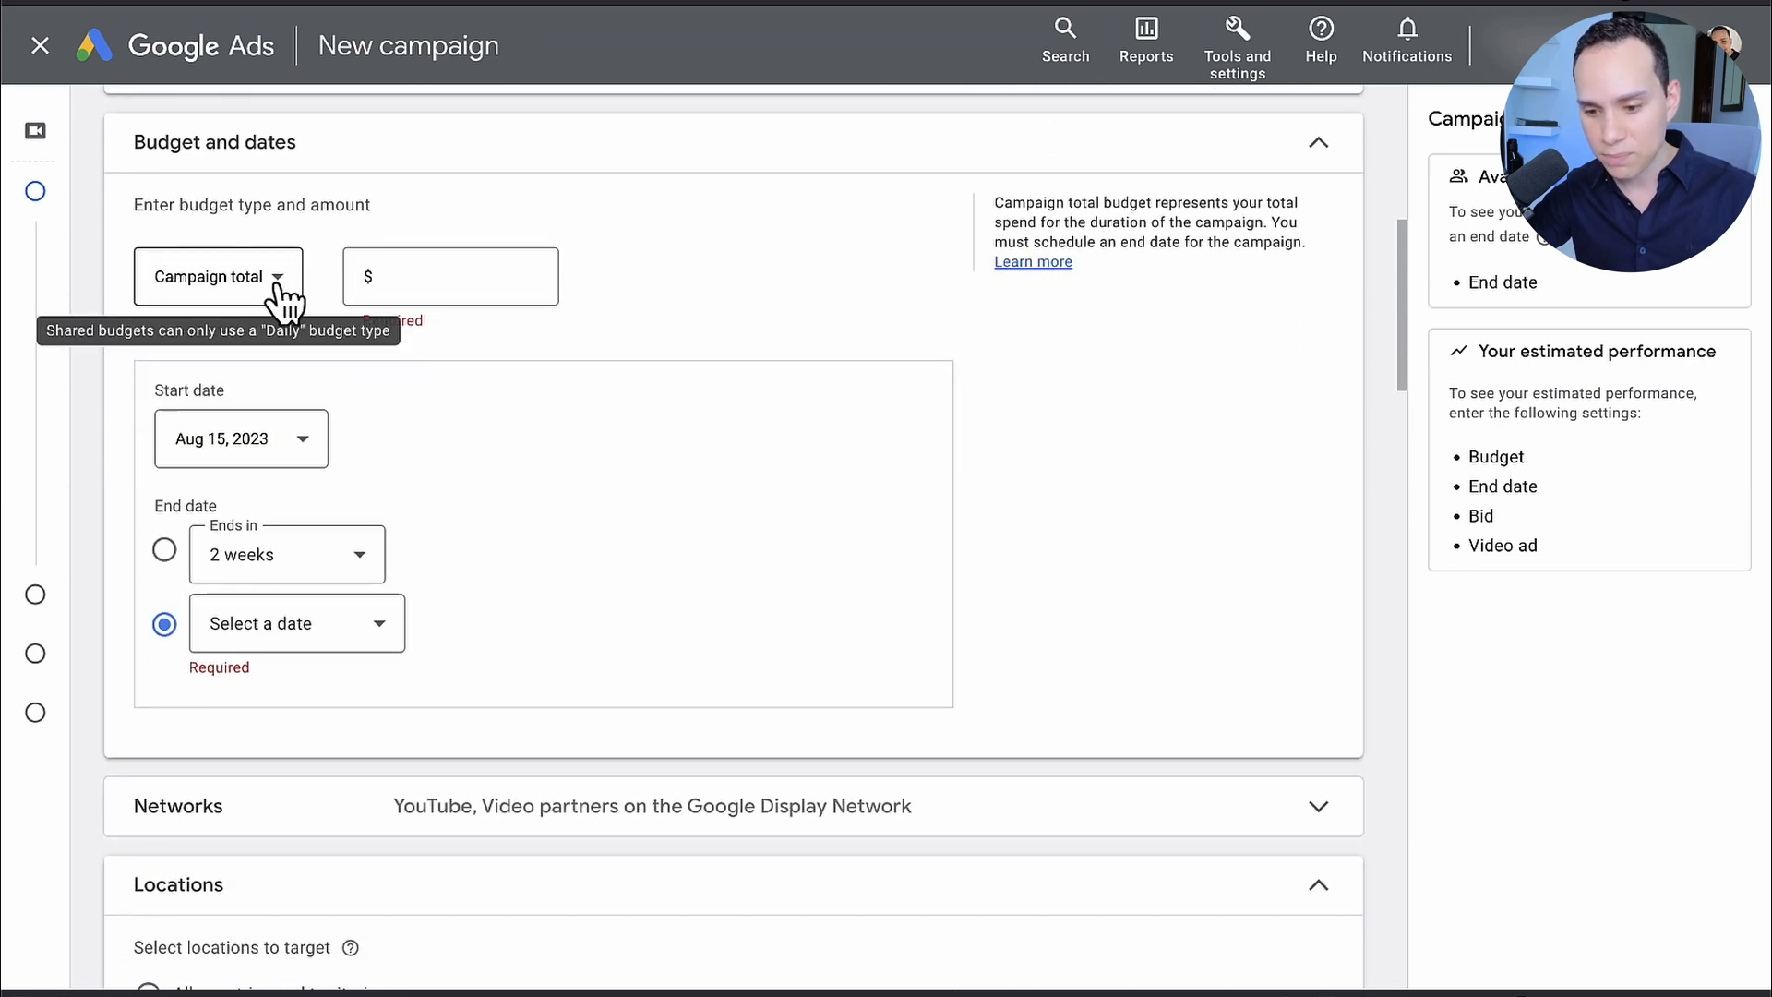
left_click(279, 292)
left_click(210, 308)
left_click(411, 277)
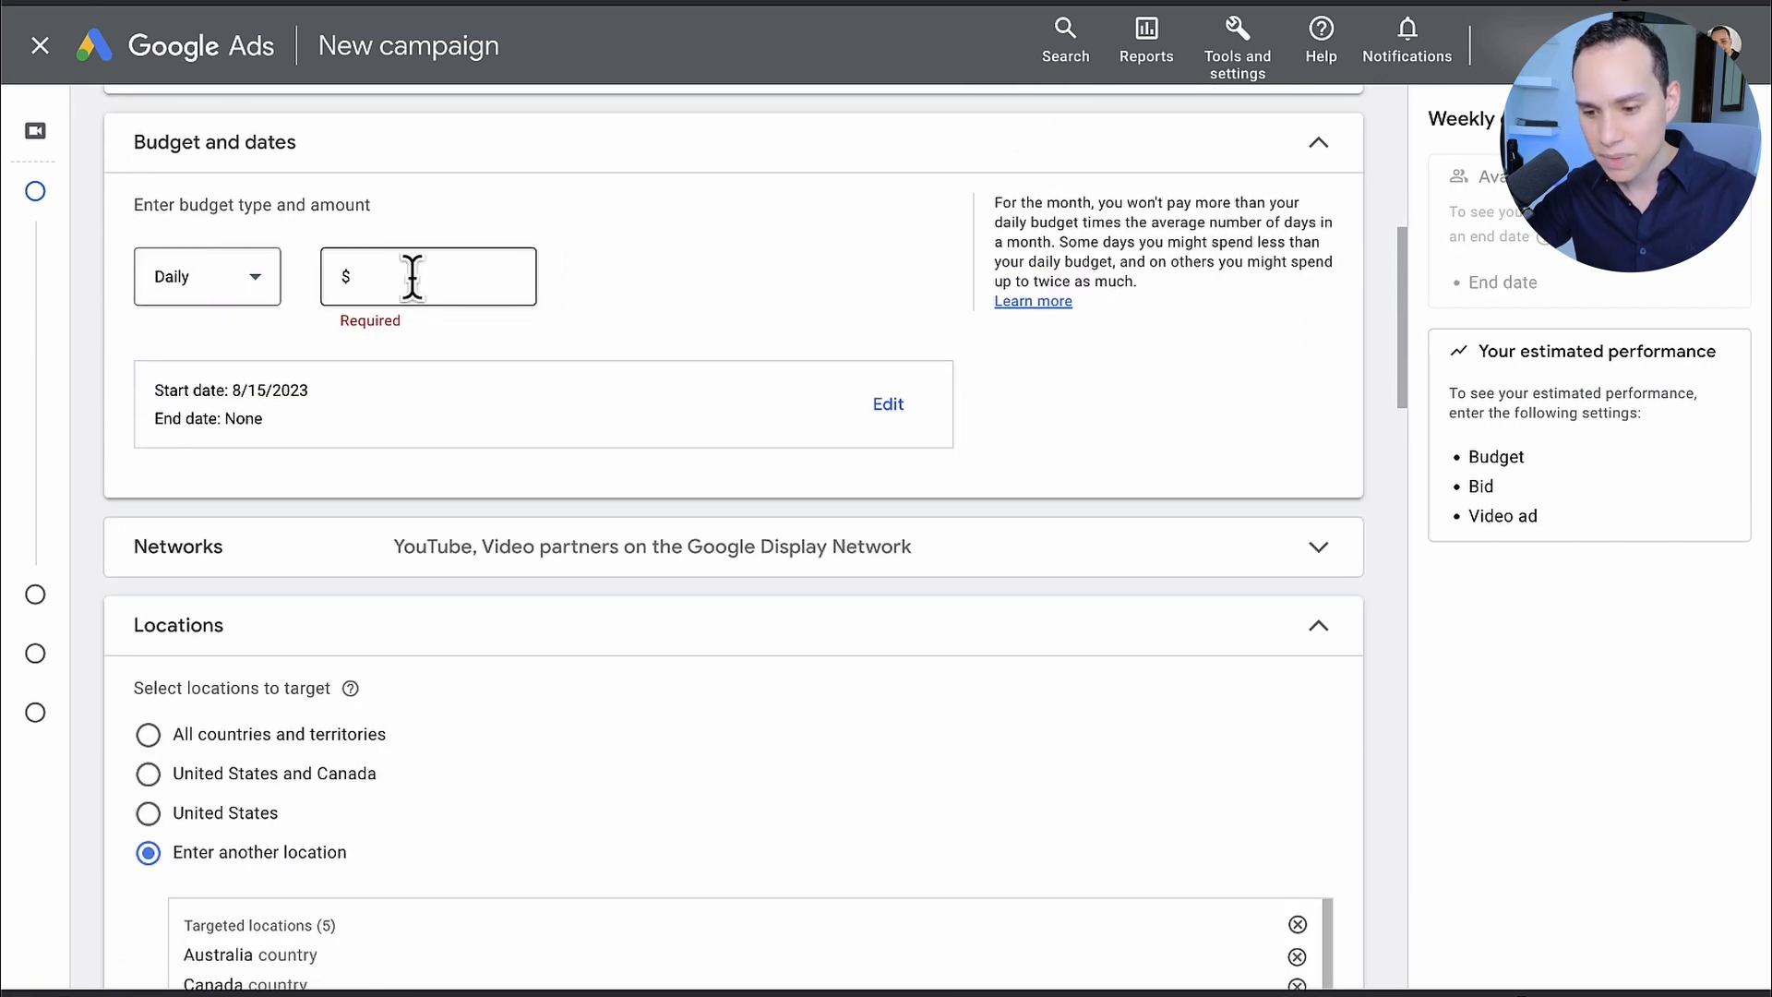
type("5")
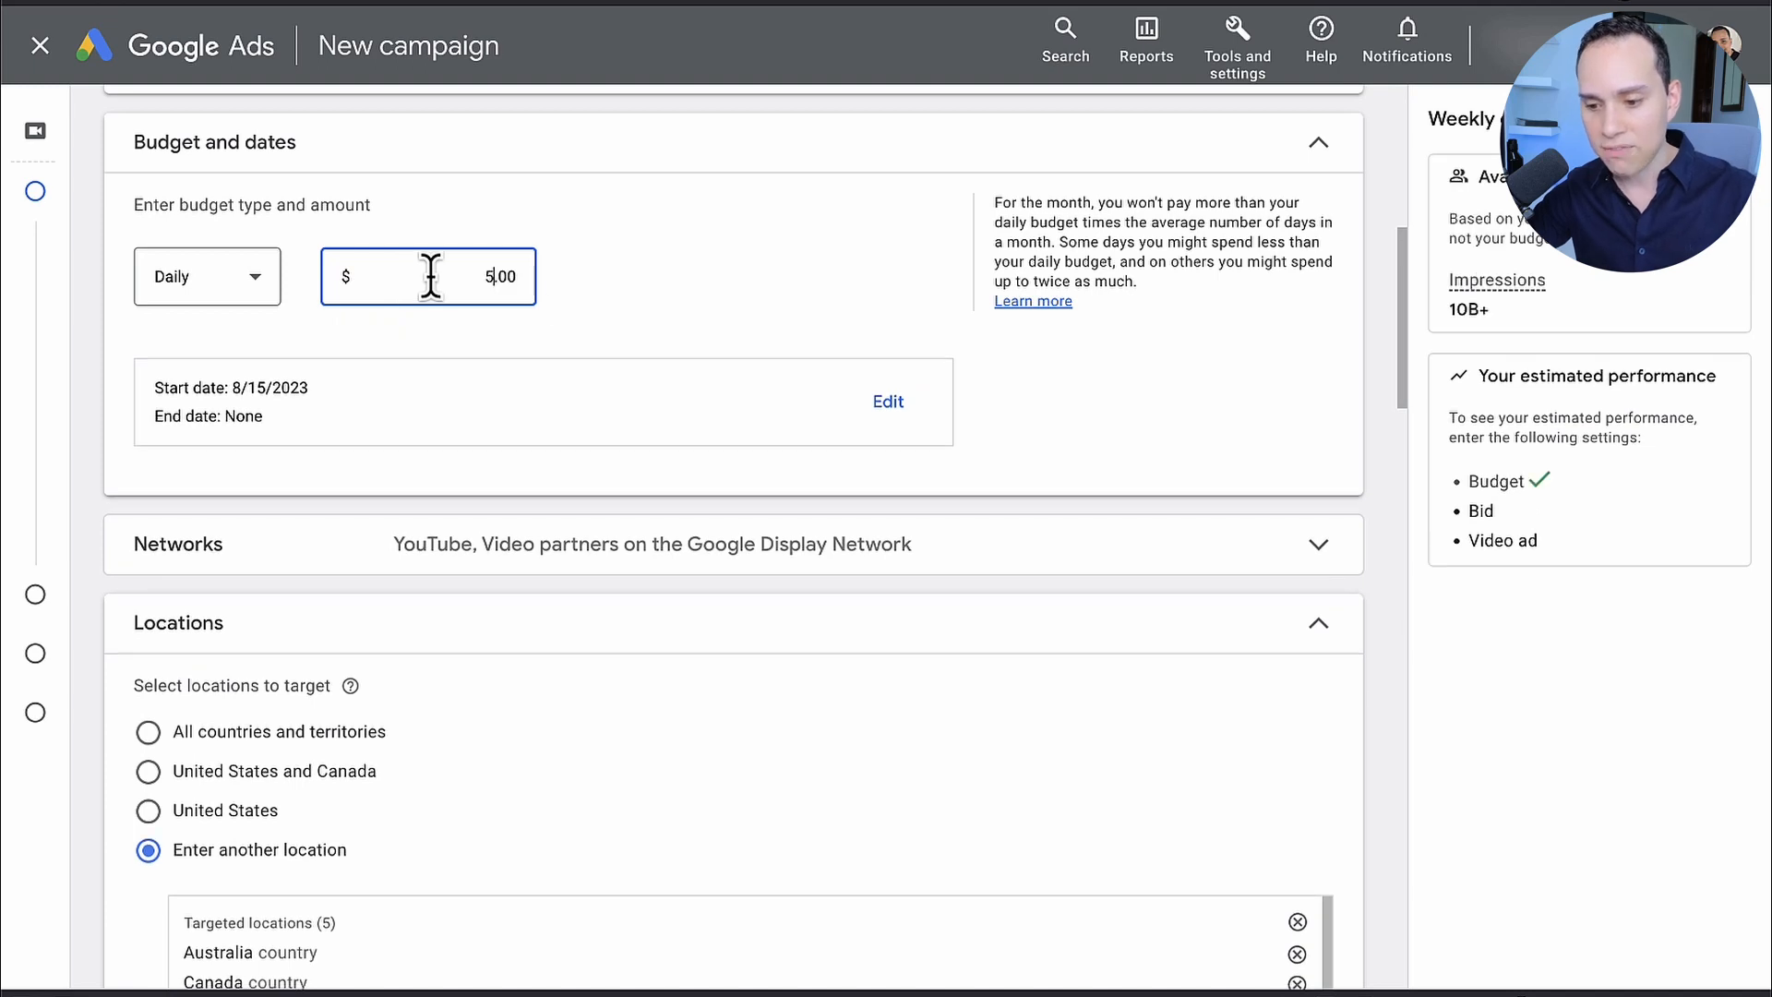
left_click(661, 280)
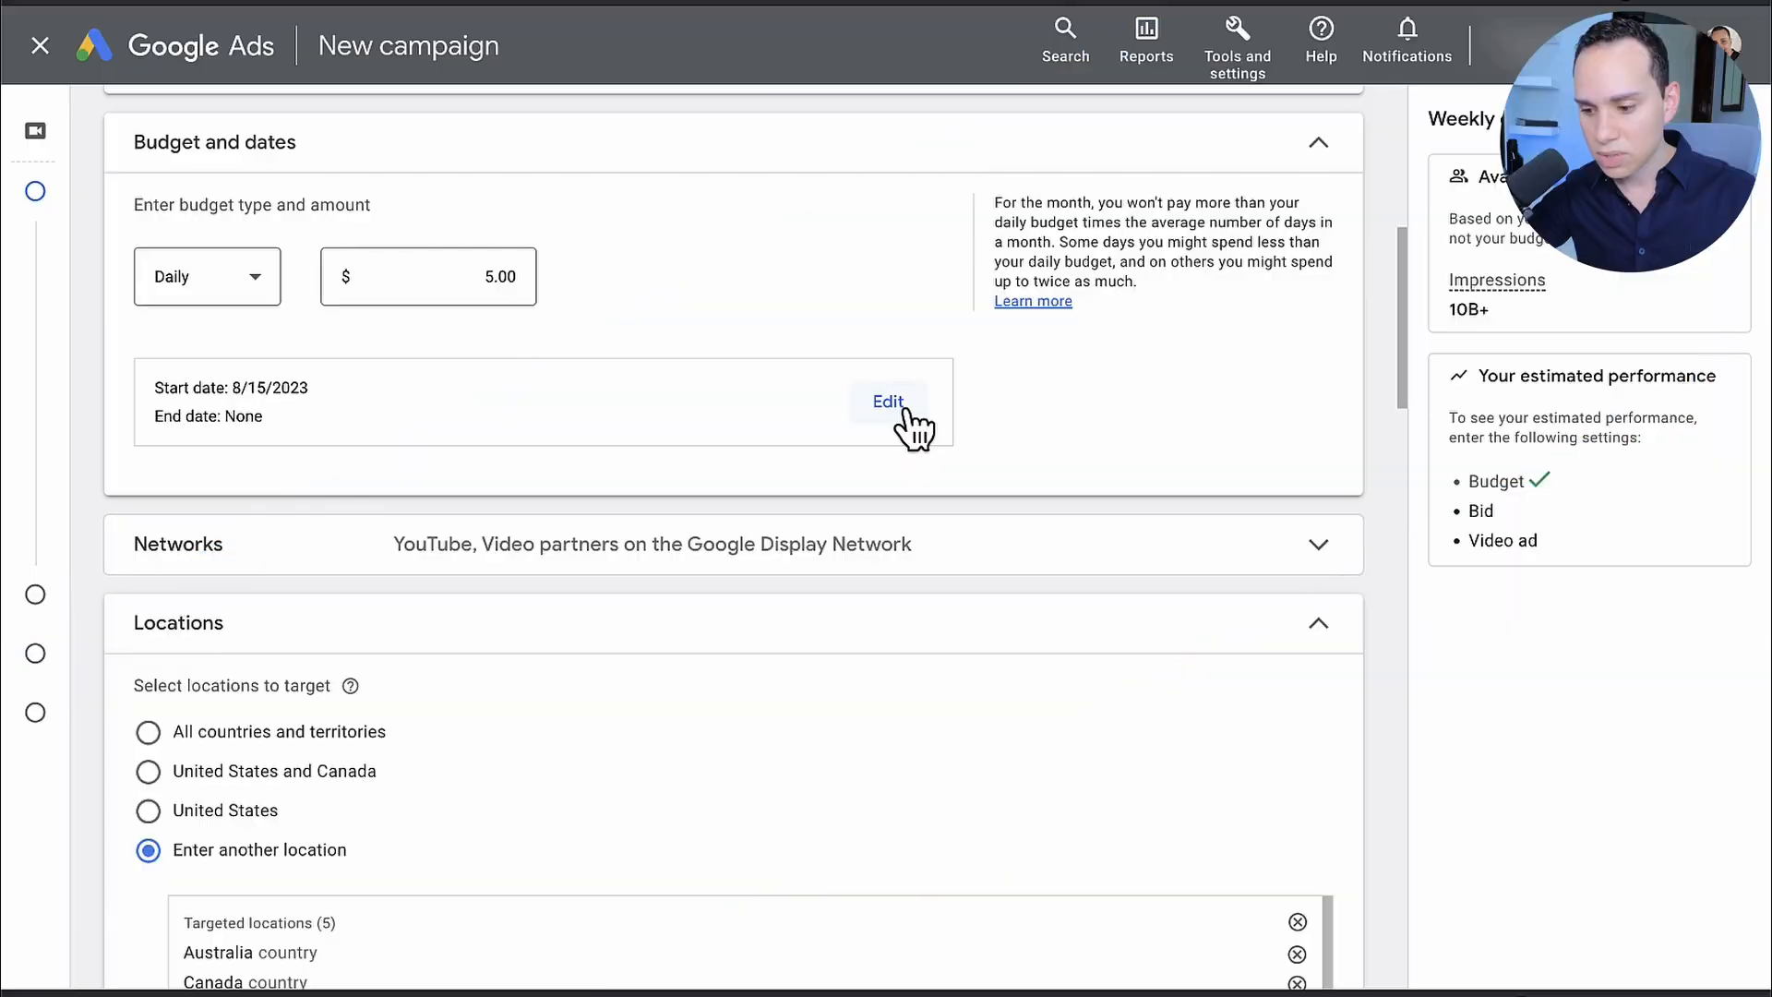
Step: Set the campaign's start date to Aug 18, 2023 and its end date to Sep 1, 2023
left_click(902, 411)
scroll(628, 392, "down", 2)
left_click(315, 332)
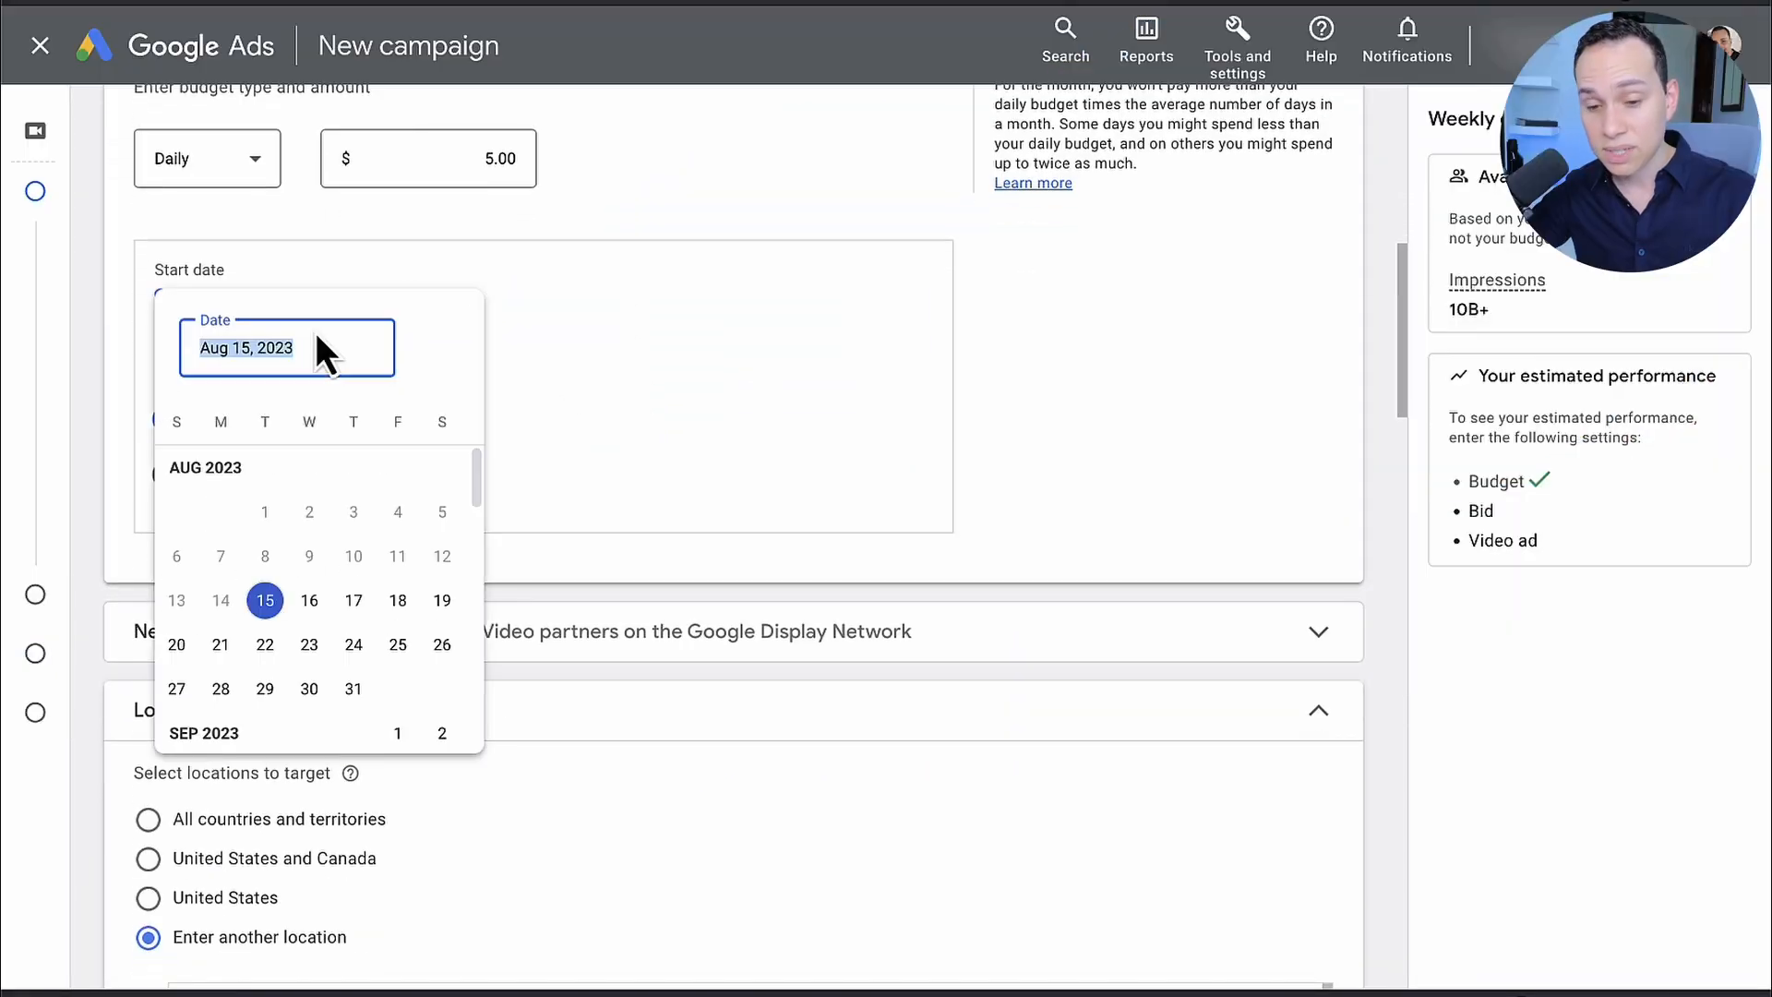
left_click(315, 332)
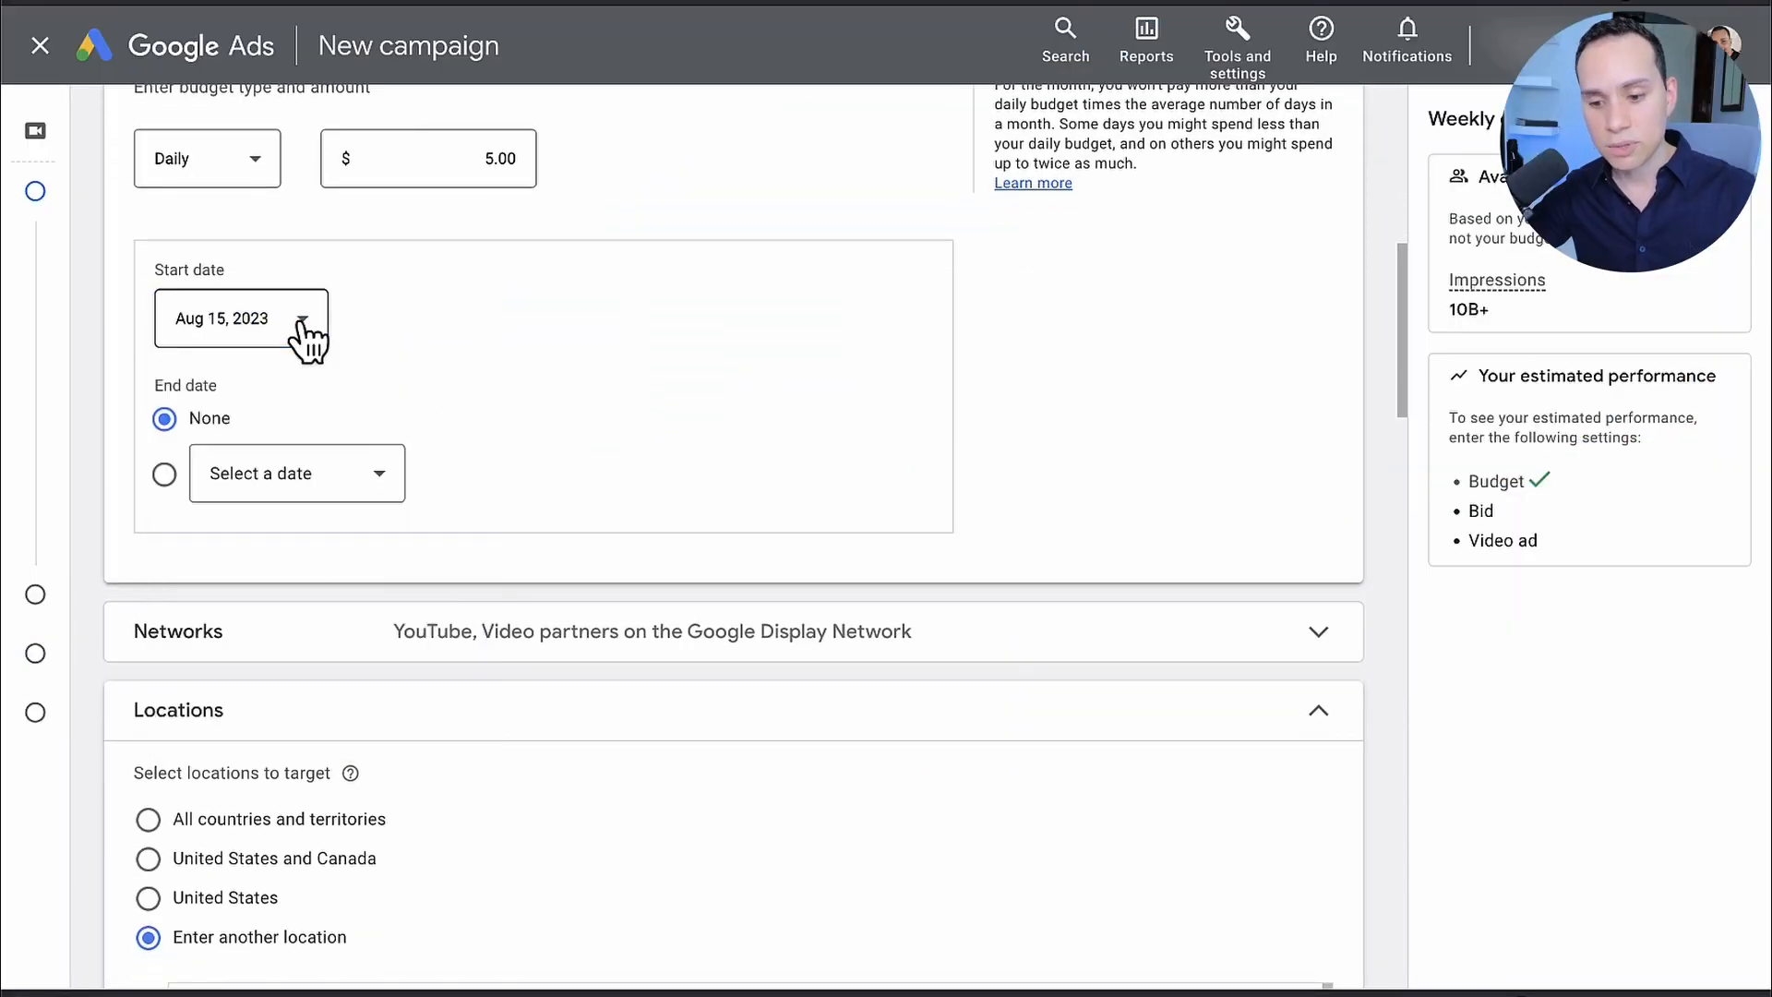
left_click(296, 341)
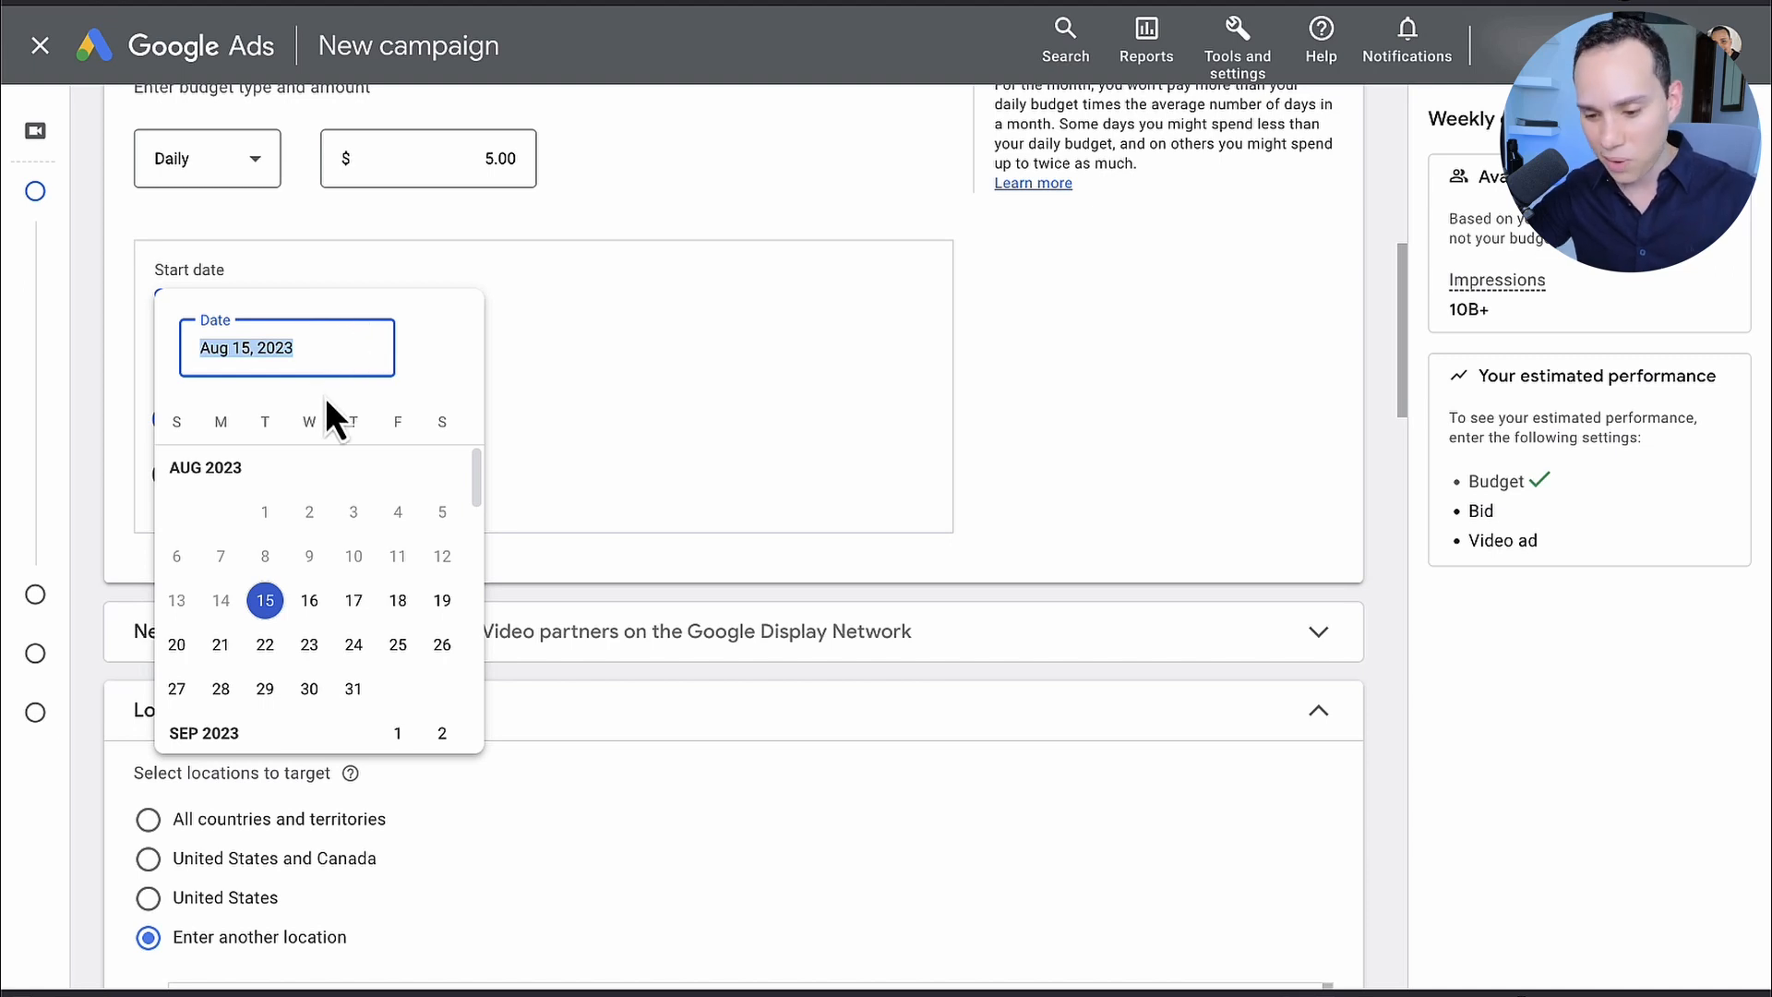
left_click(265, 605)
left_click(398, 601)
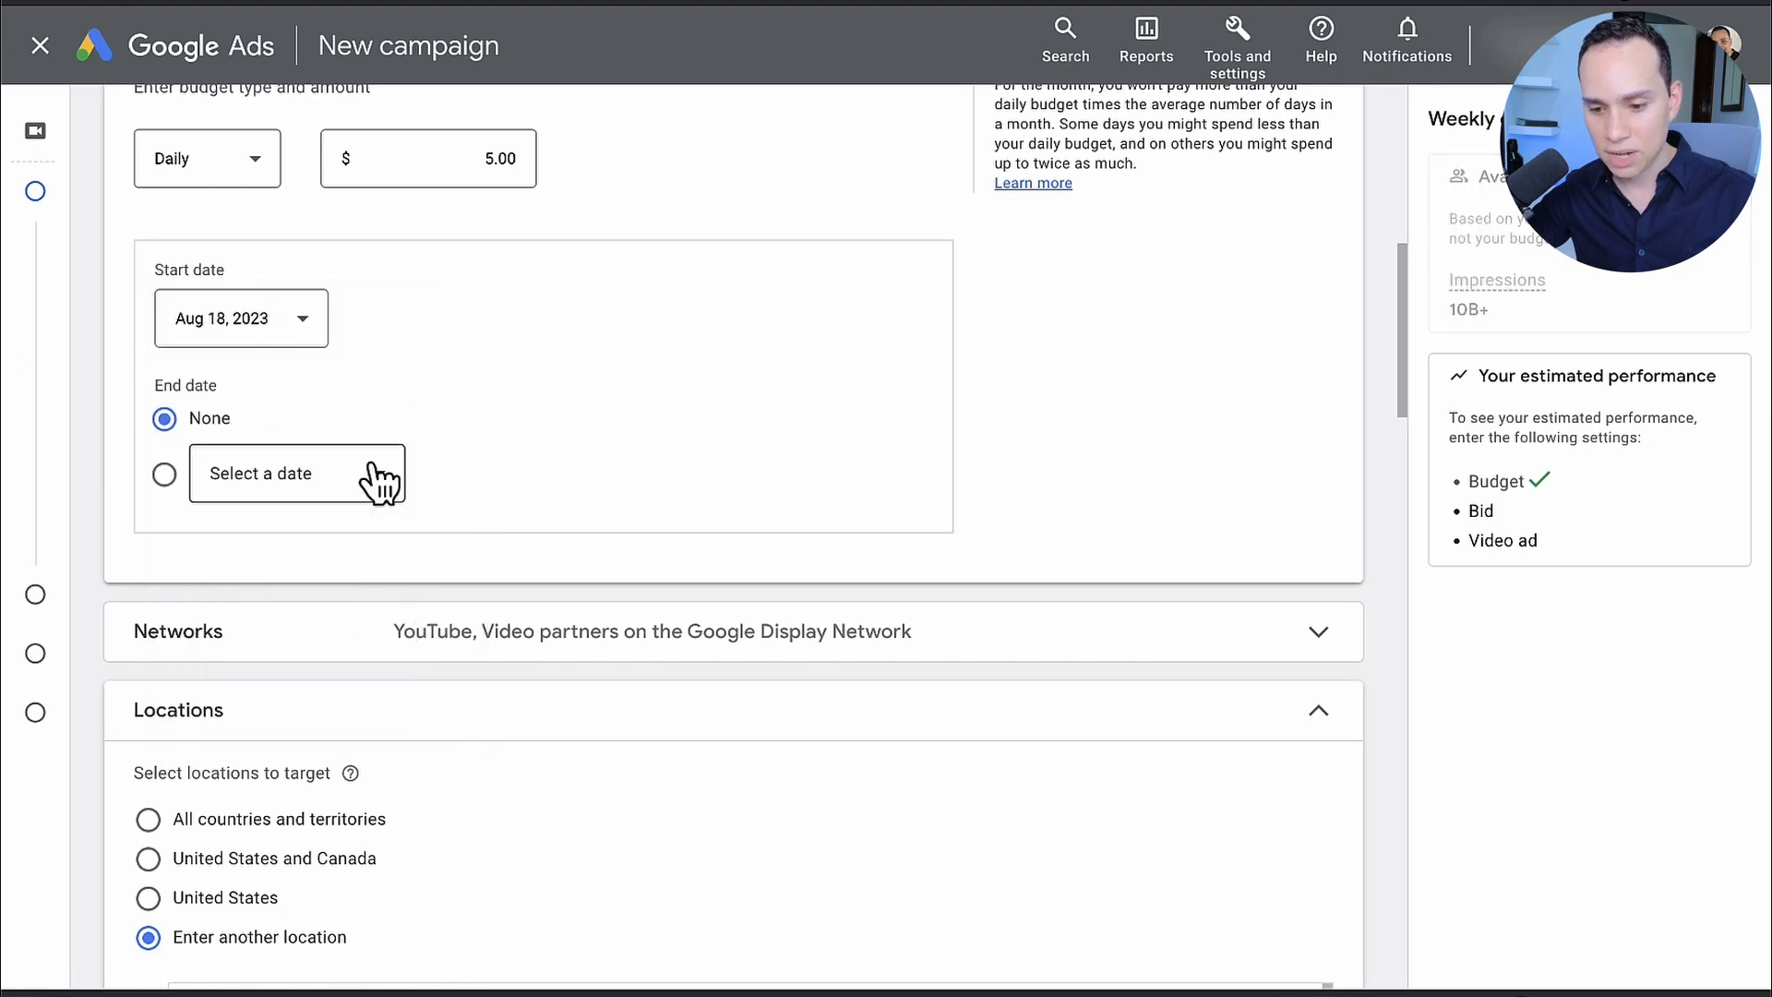
left_click(344, 493)
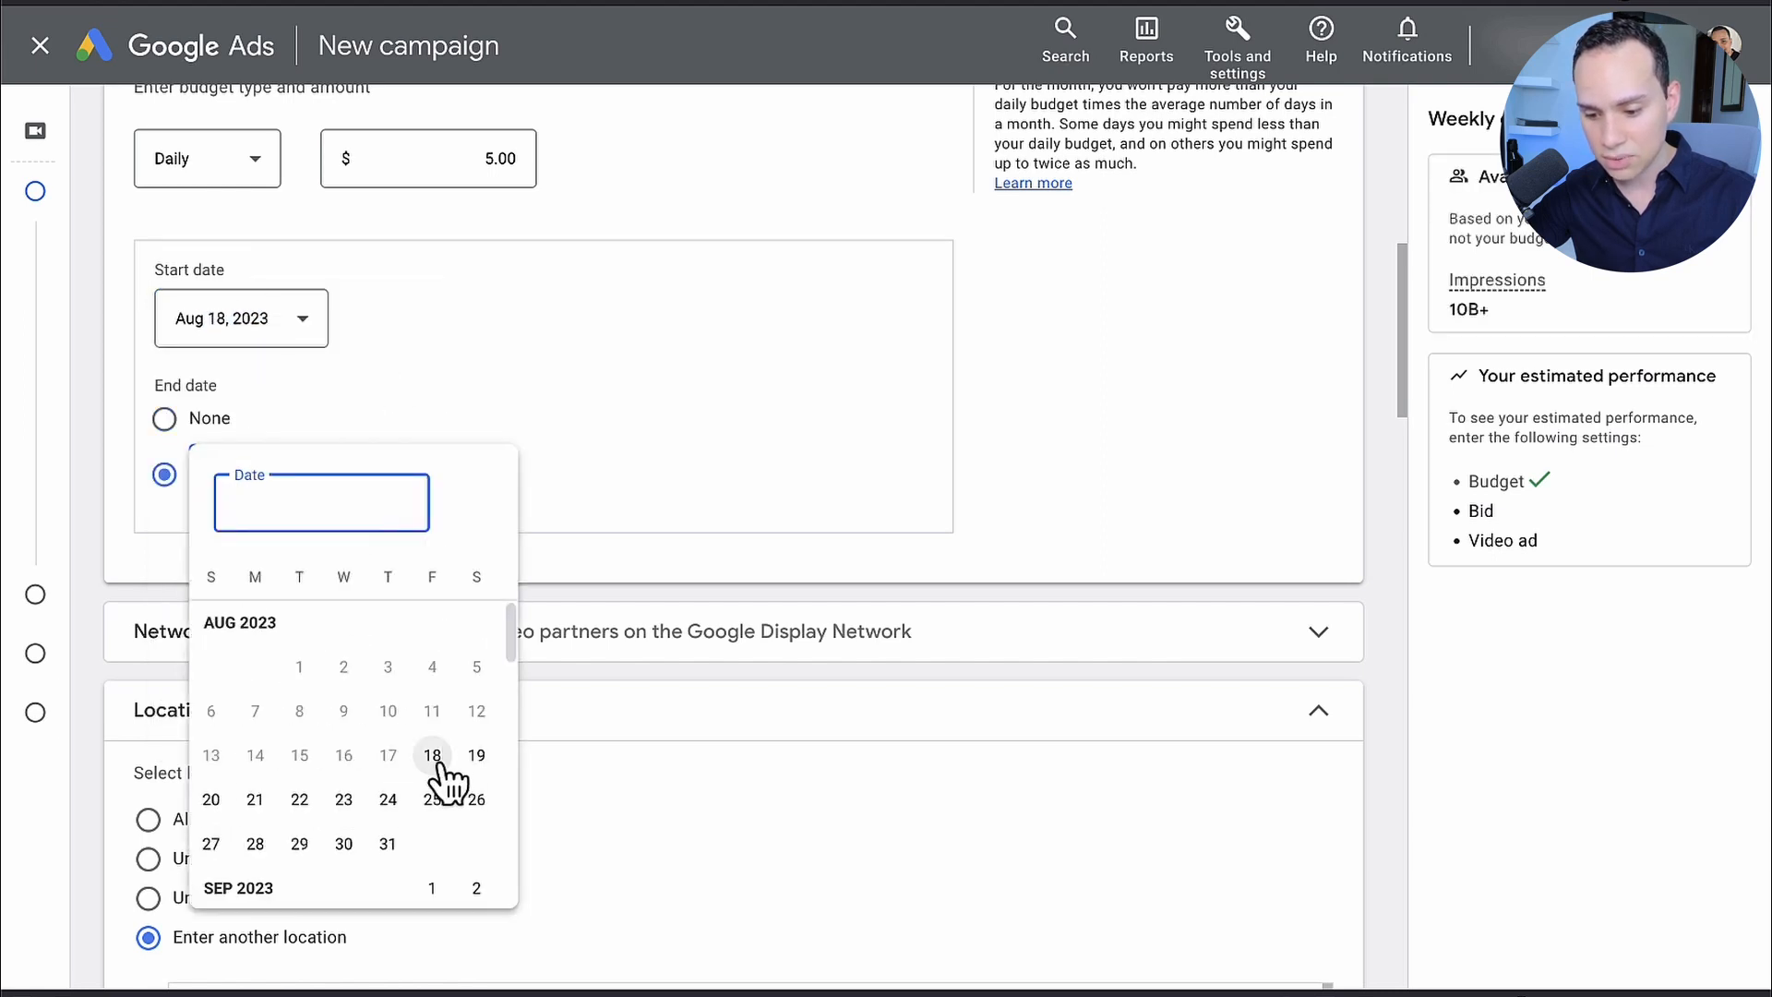
scroll(429, 821, "down", 1)
left_click(431, 818)
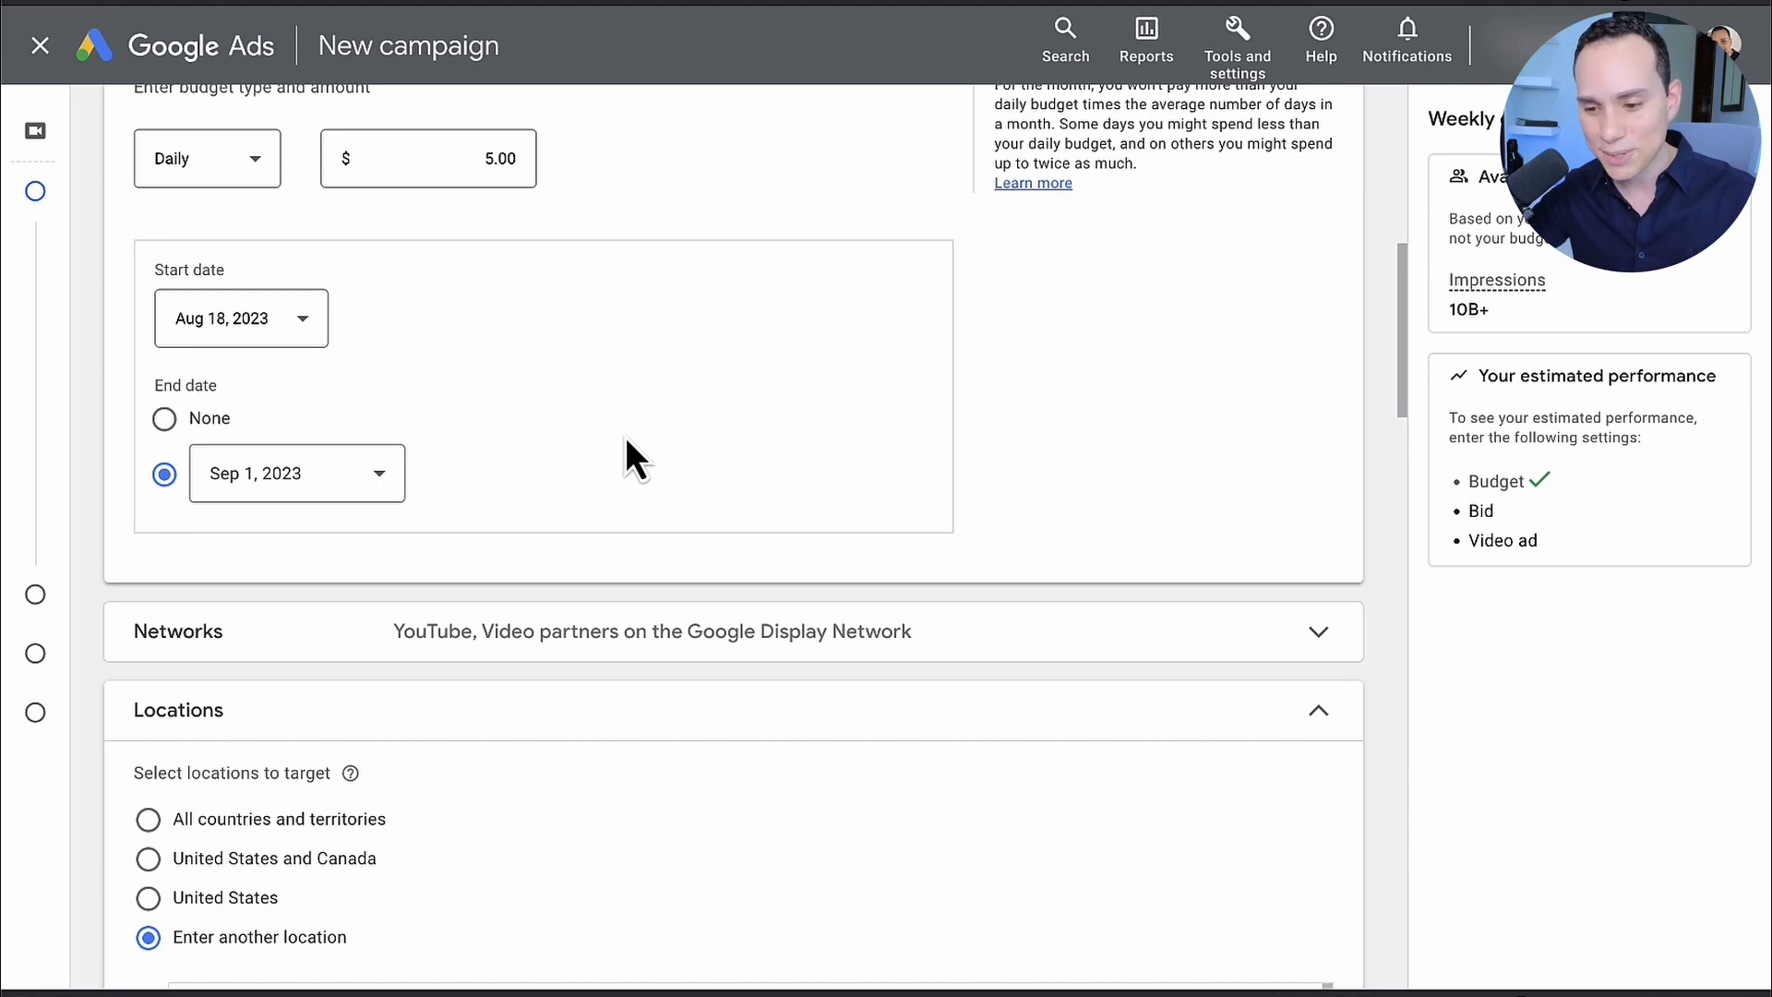
Step: Exclude Video partners on the Google Display Network from the campaign's networks
scroll(624, 436, "up", 9)
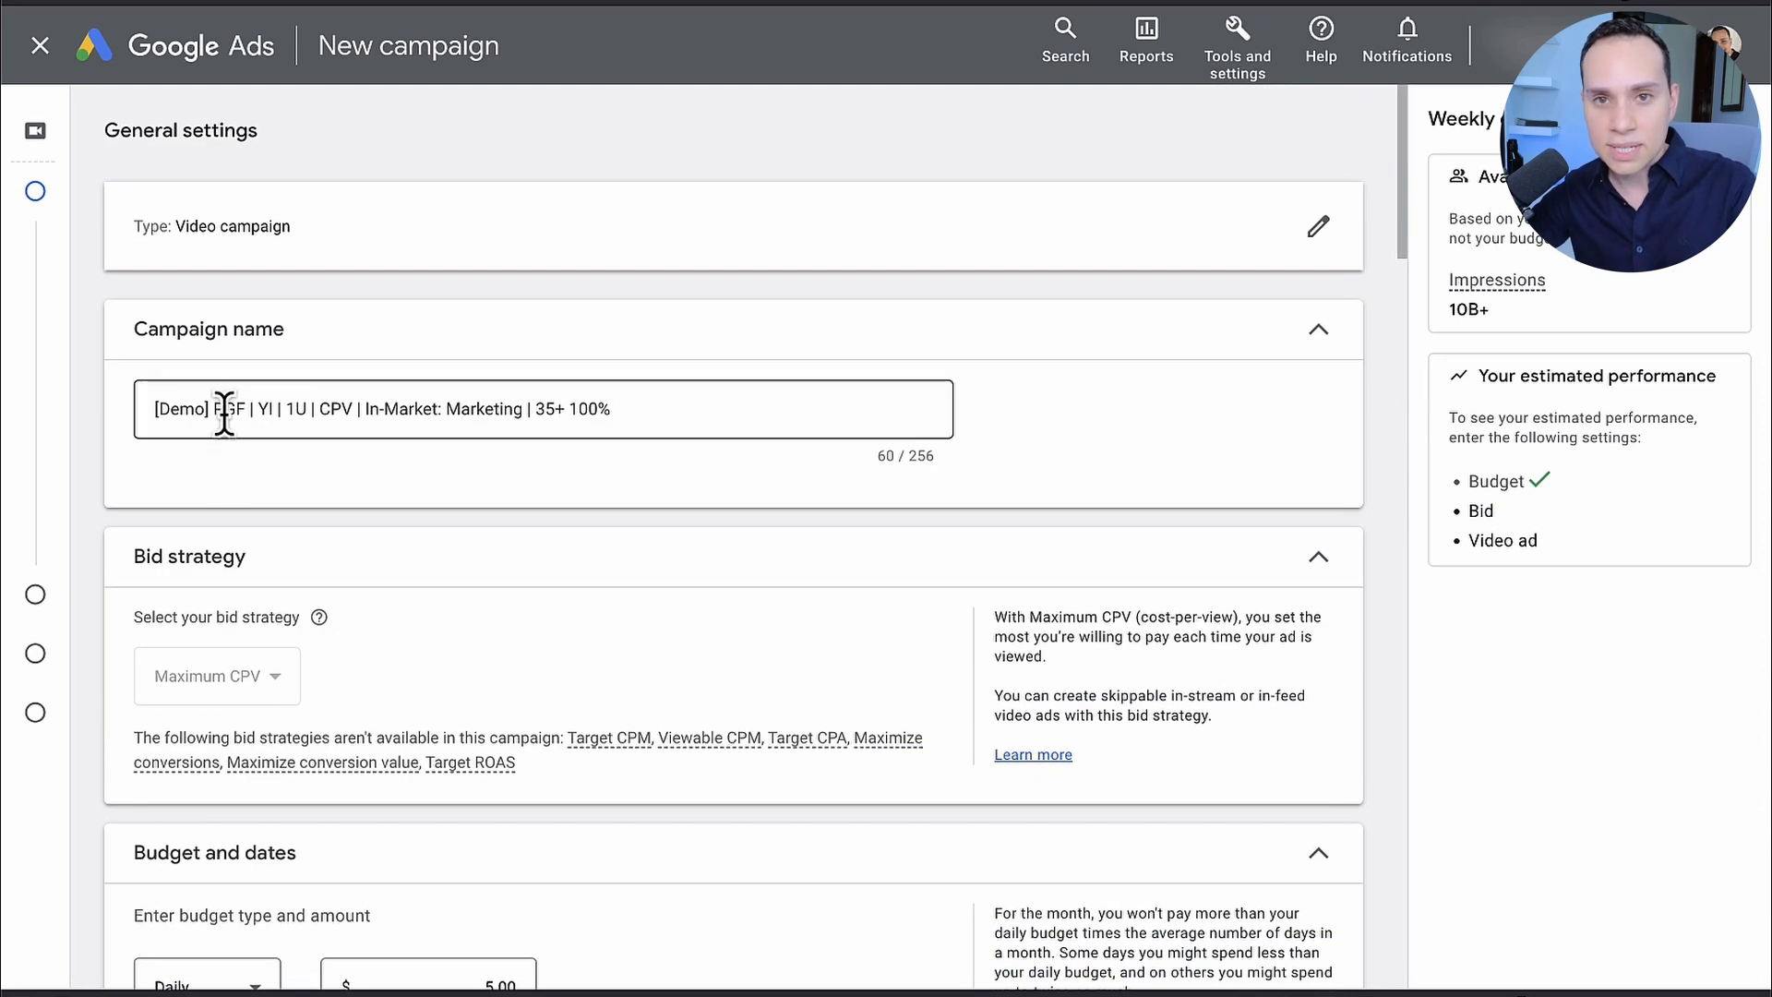
scroll(225, 419, "down", 6)
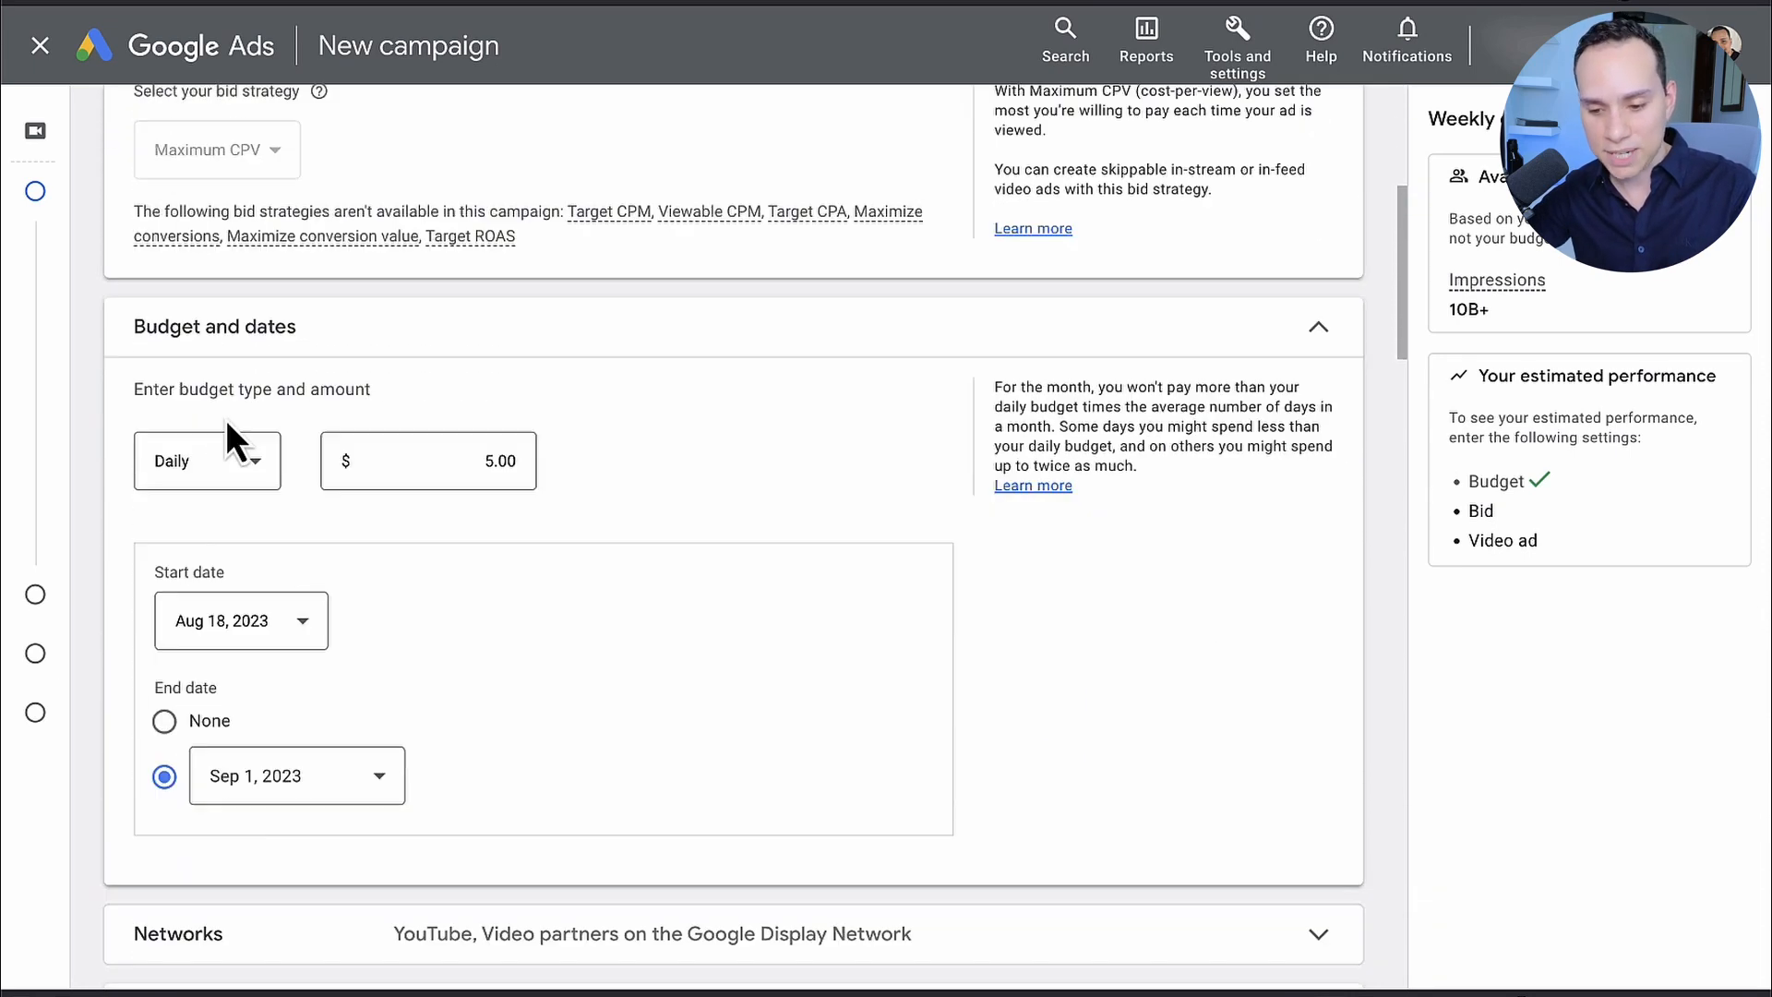
scroll(225, 419, "down", 4)
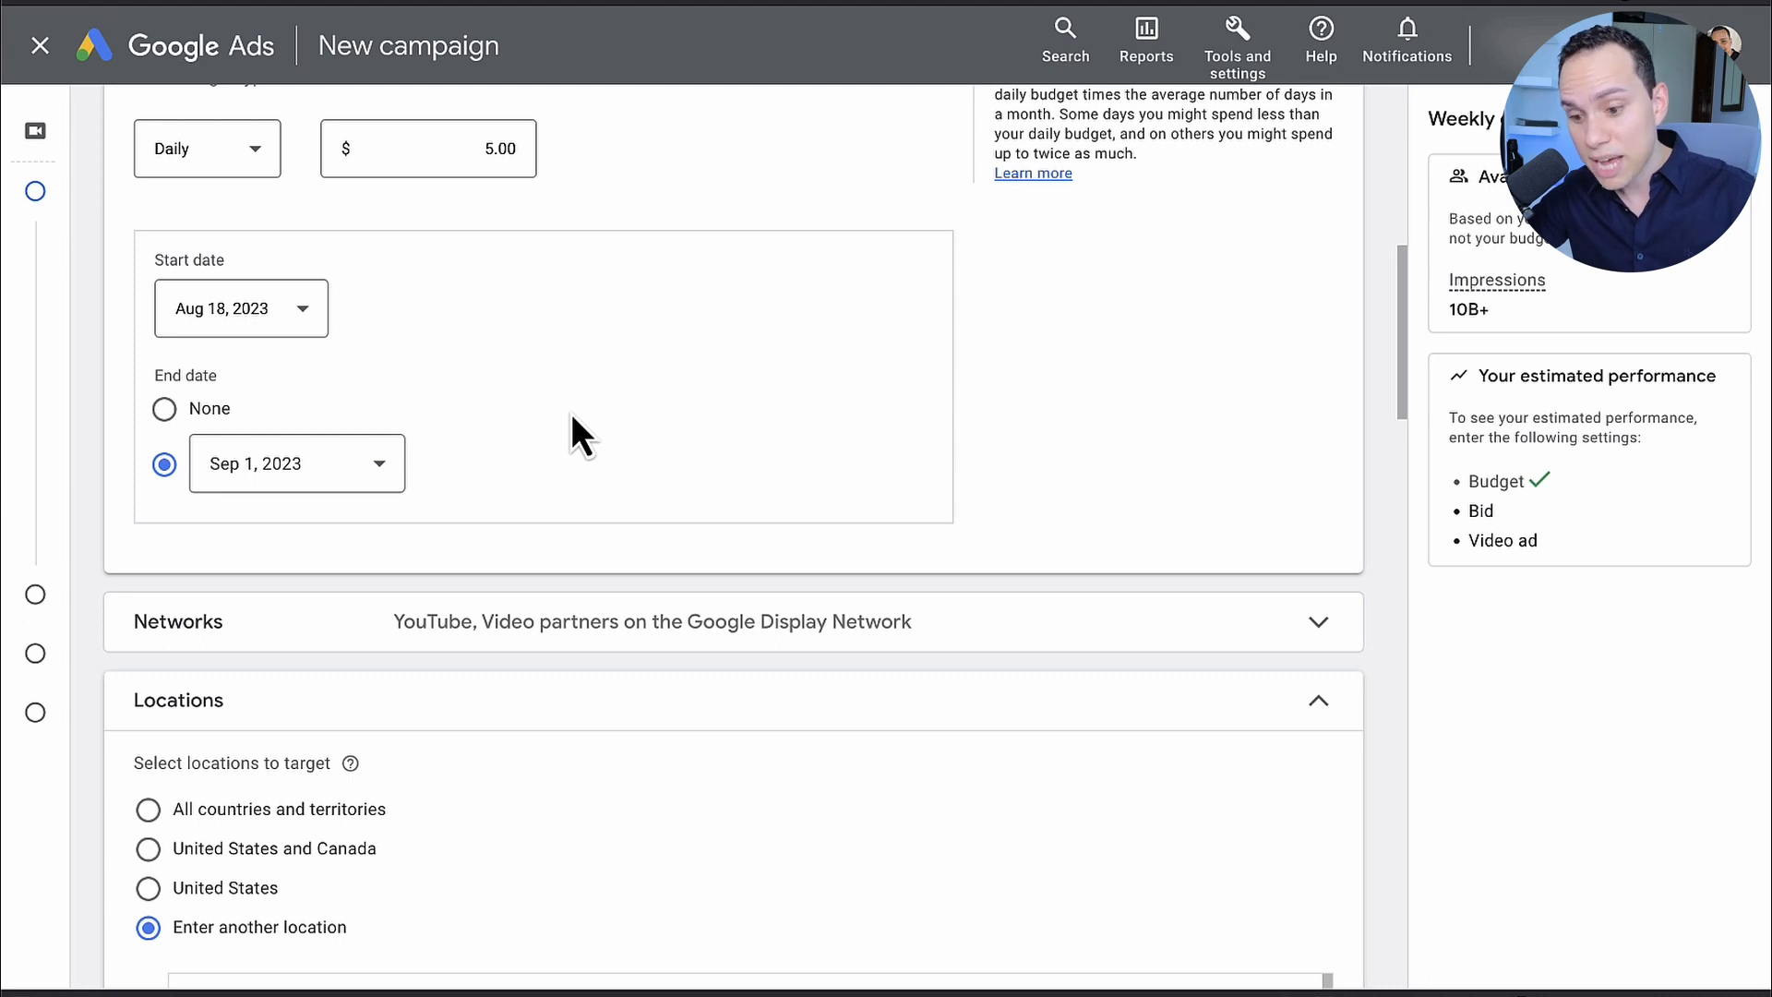
scroll(573, 414, "down", 3)
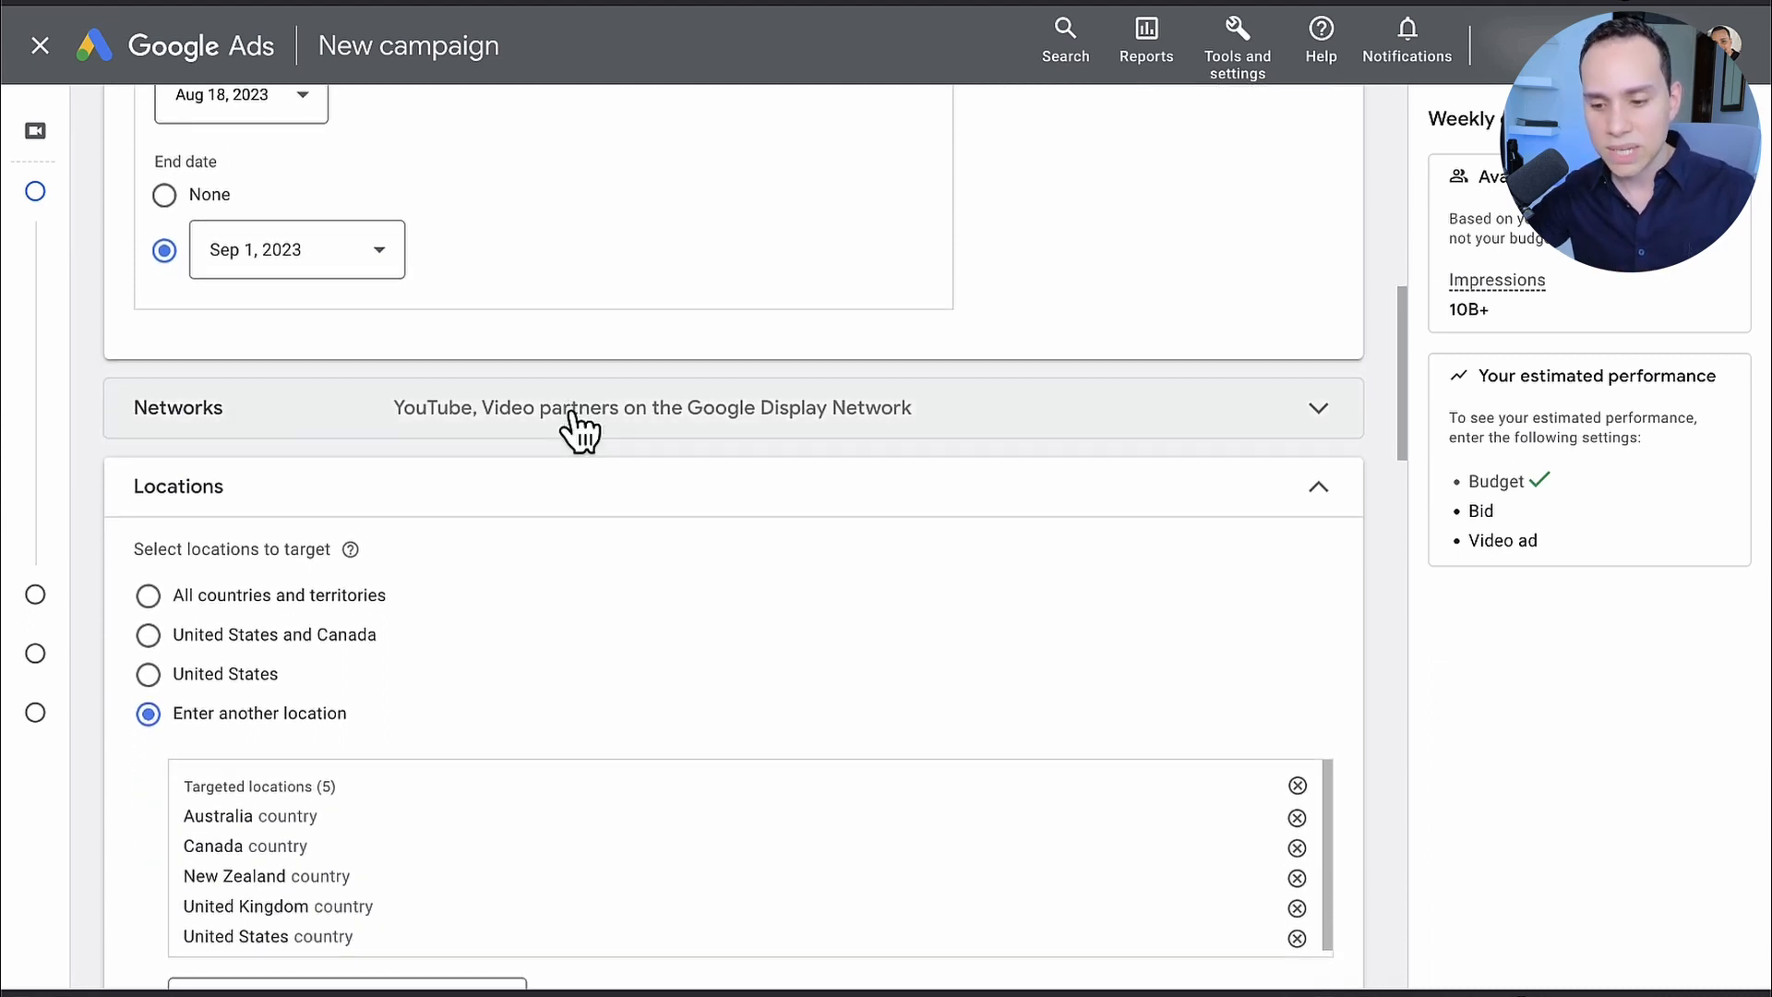
left_click(578, 431)
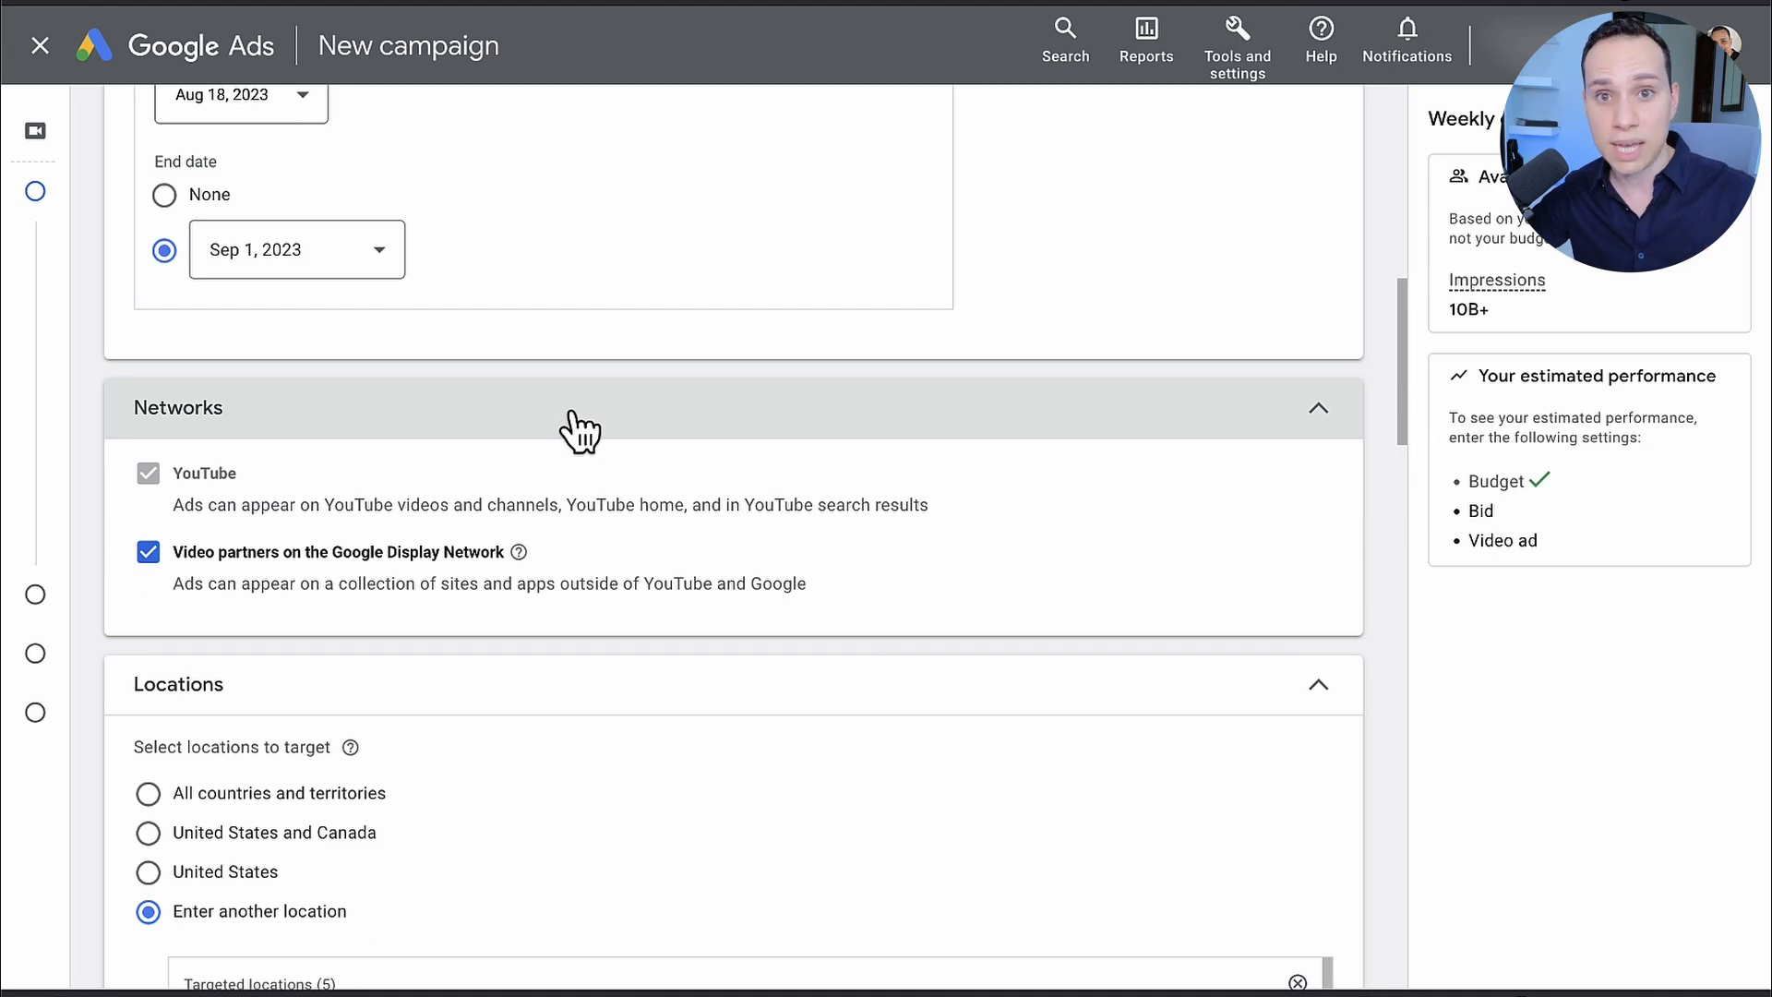
scroll(579, 431, "down", 1)
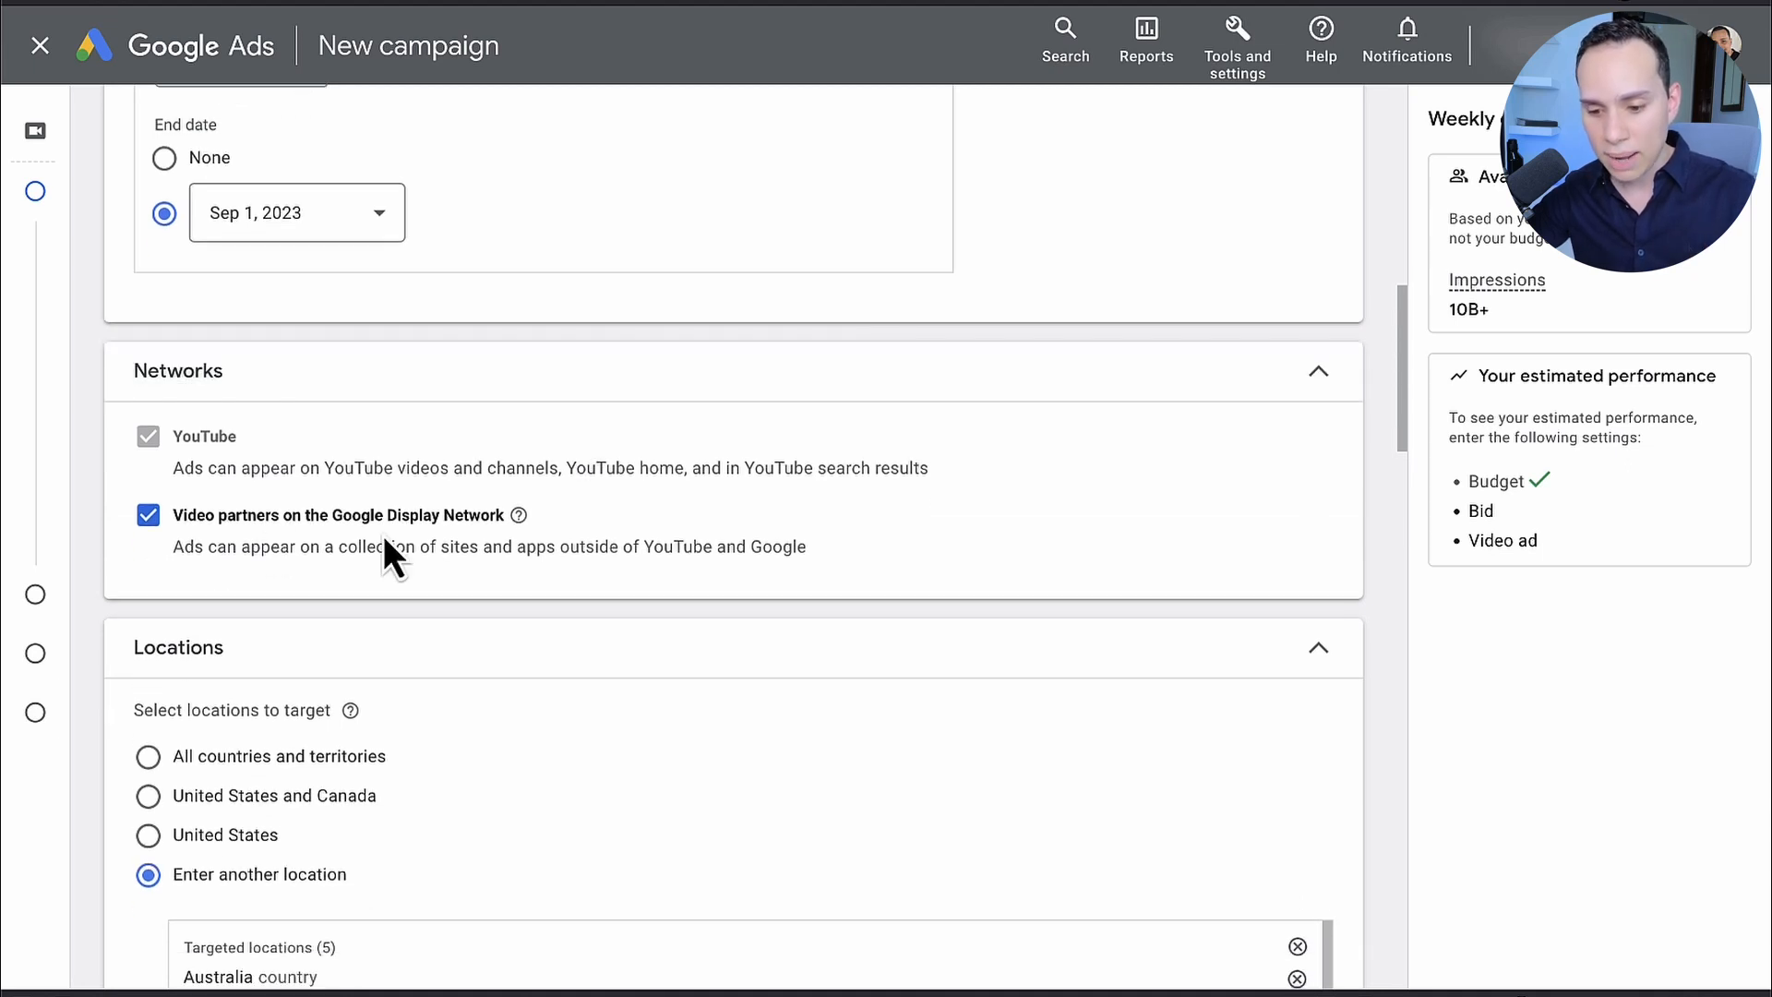
left_click(149, 515)
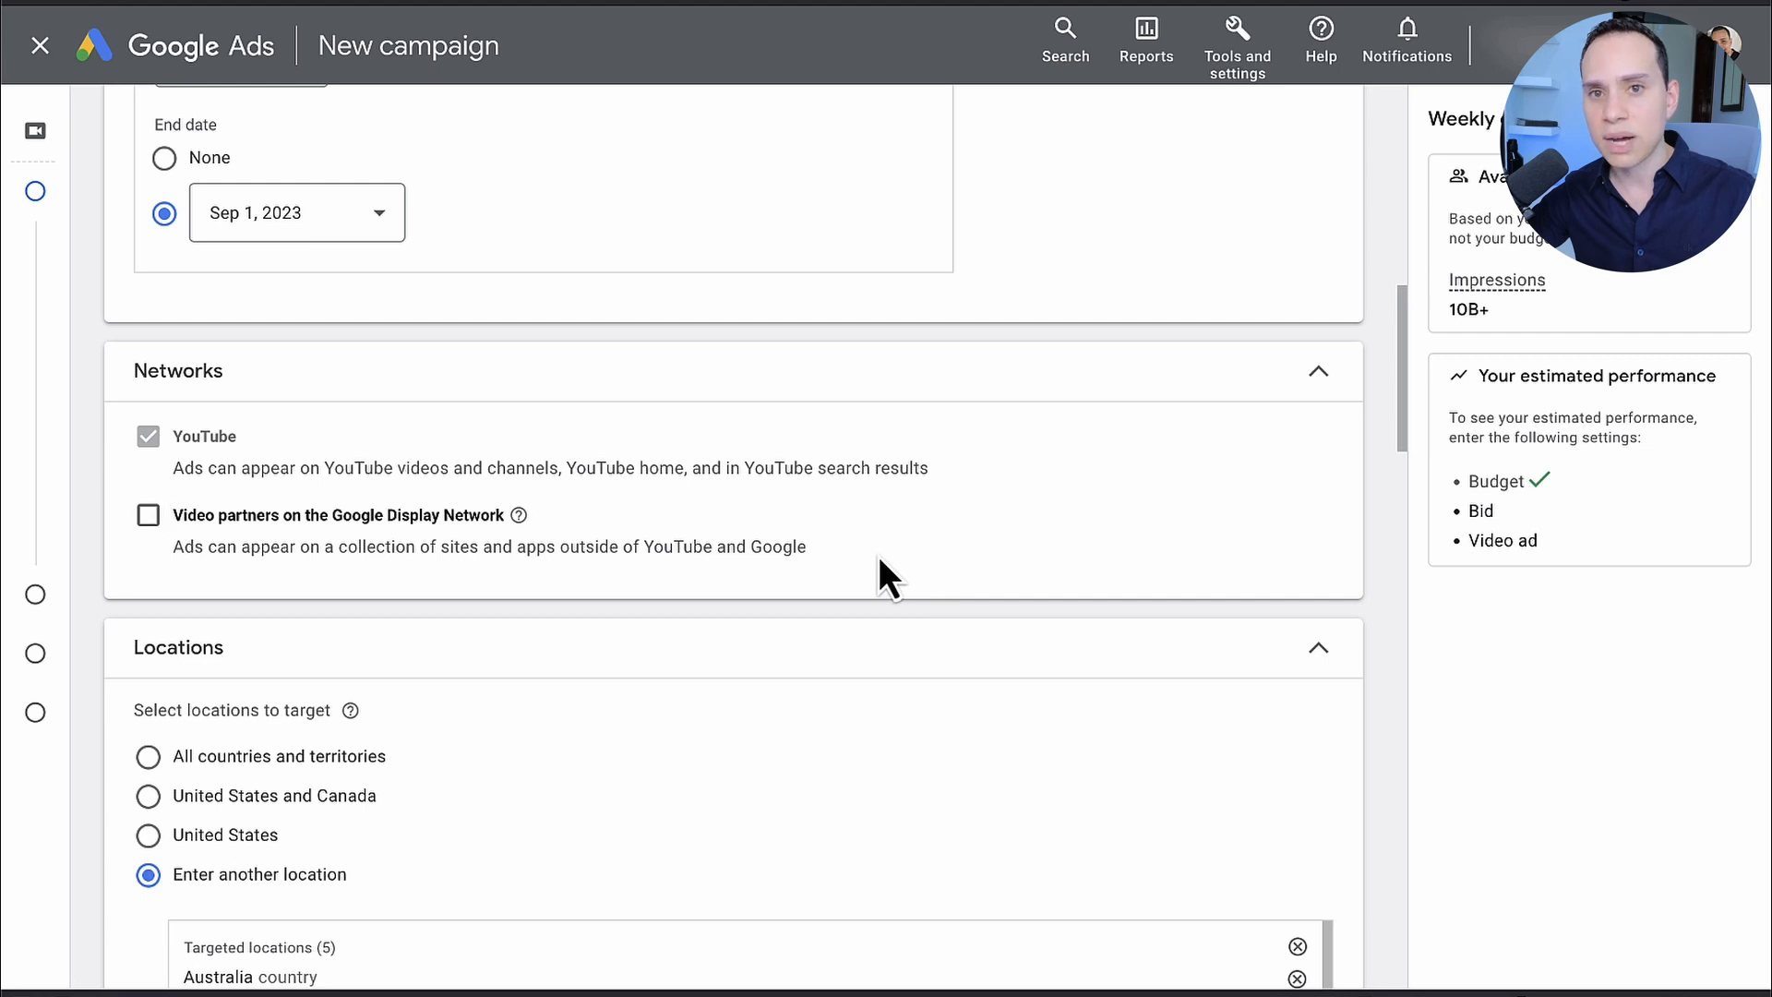
Step: Remove Australia, Canada, New Zealand and the United Kingdom from the targeted locations, keeping only the United States
scroll(879, 559, "down", 1)
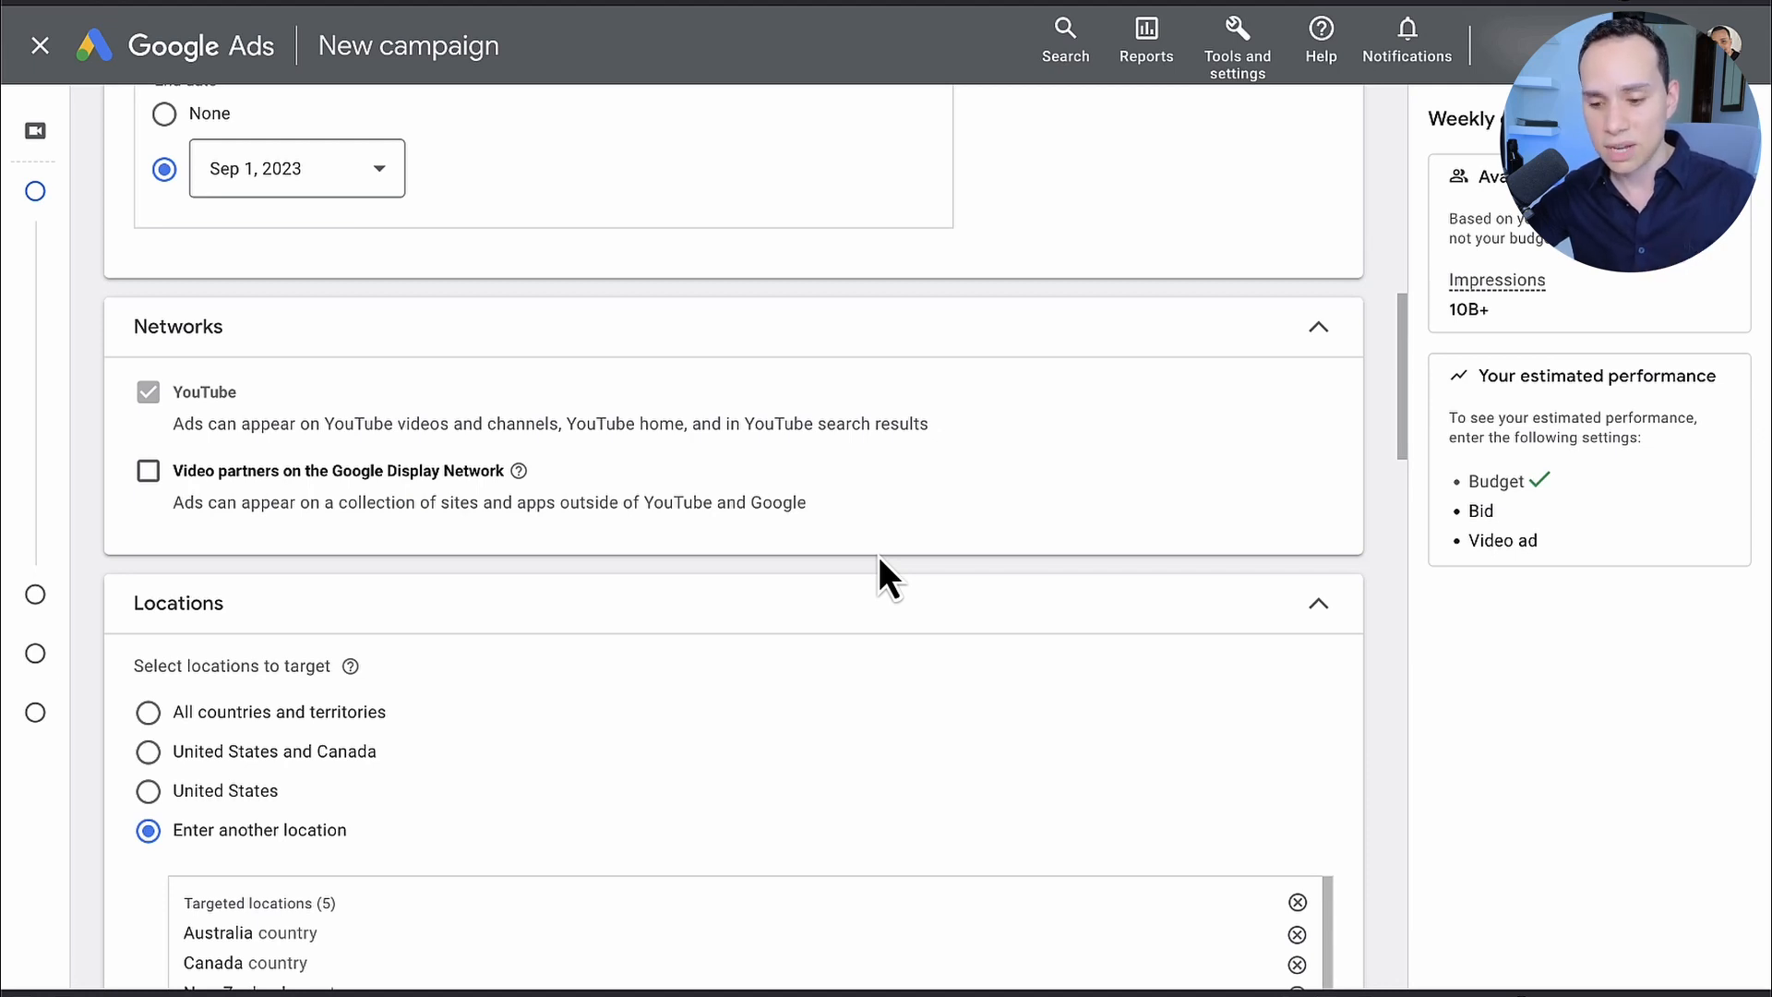
scroll(879, 555, "down", 3)
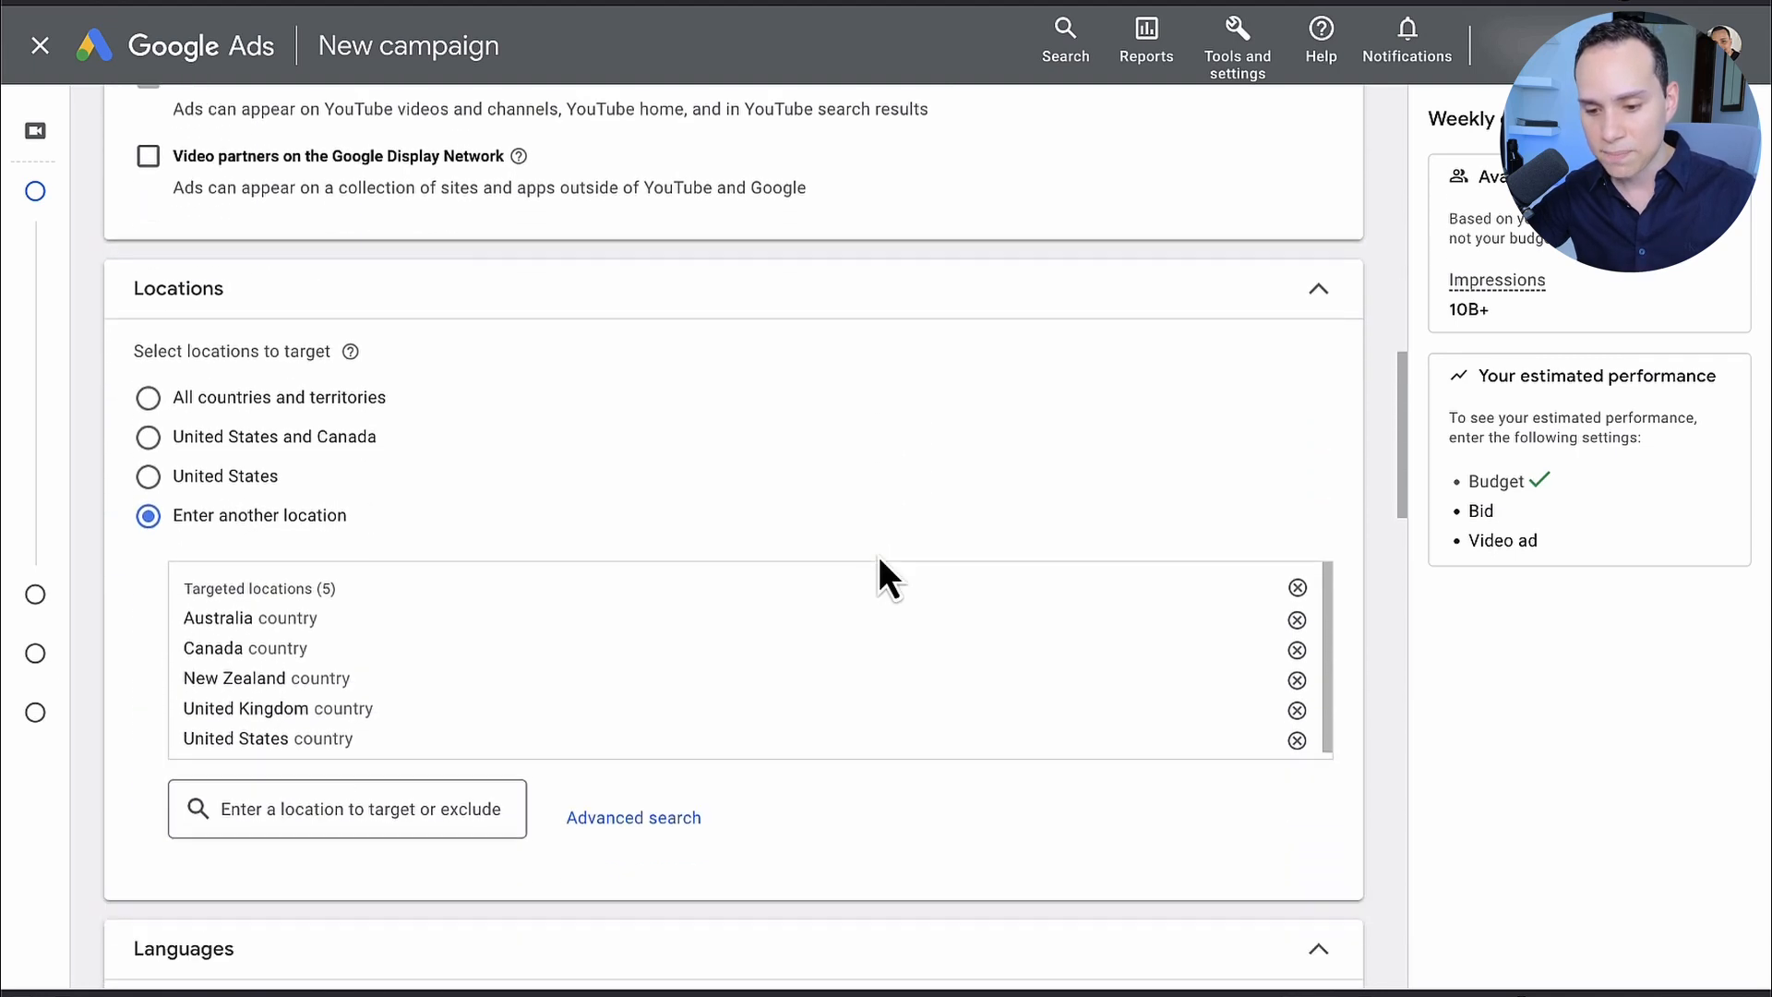
scroll(879, 574, "down", 1)
scroll(522, 386, "down", 2)
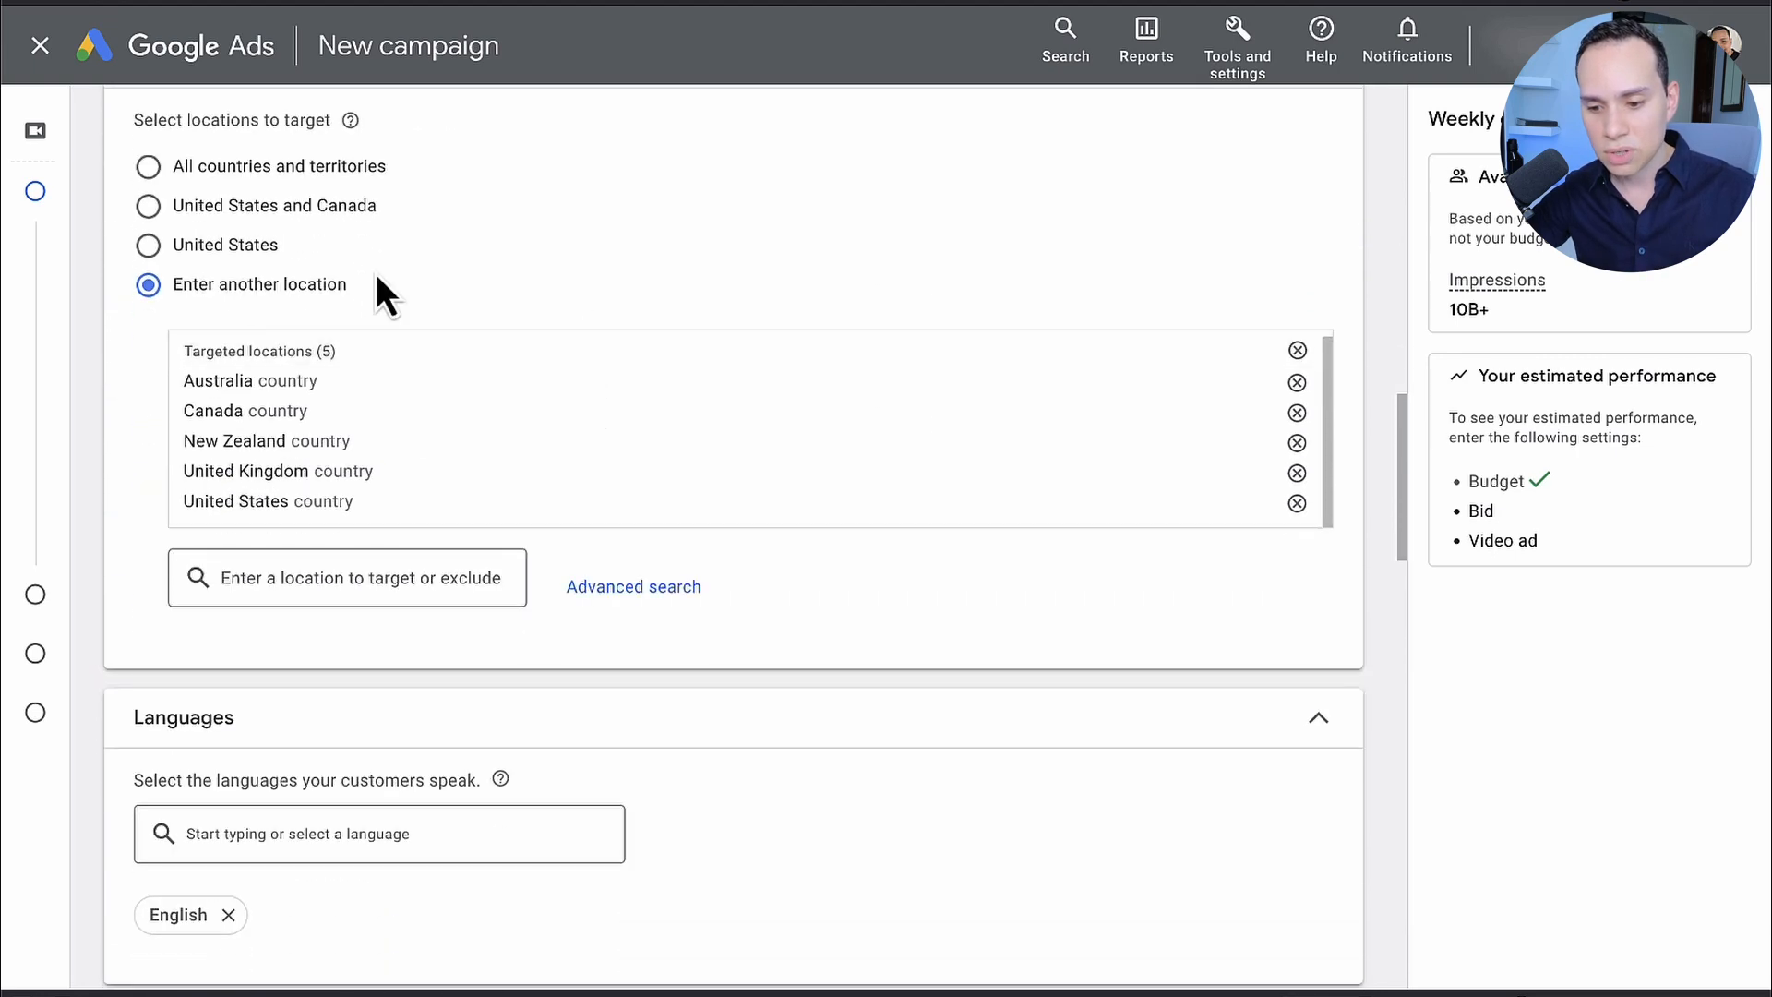
scroll(531, 274, "up", 1)
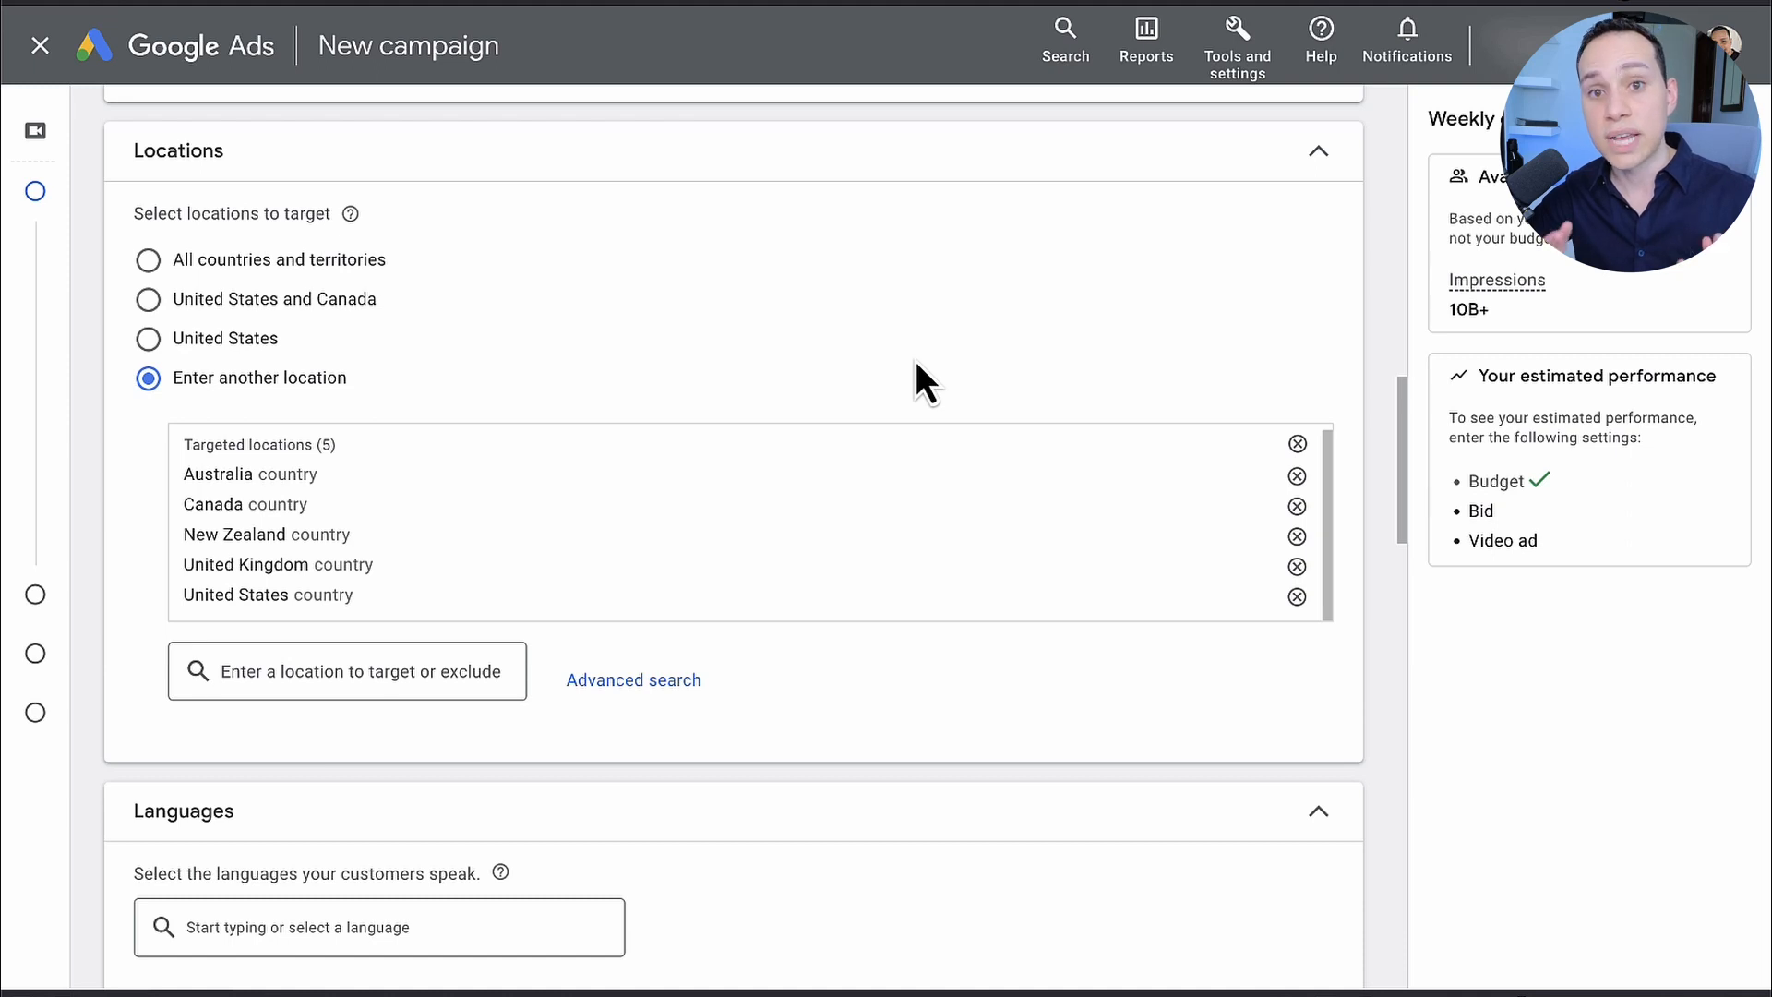
scroll(917, 362, "down", 1)
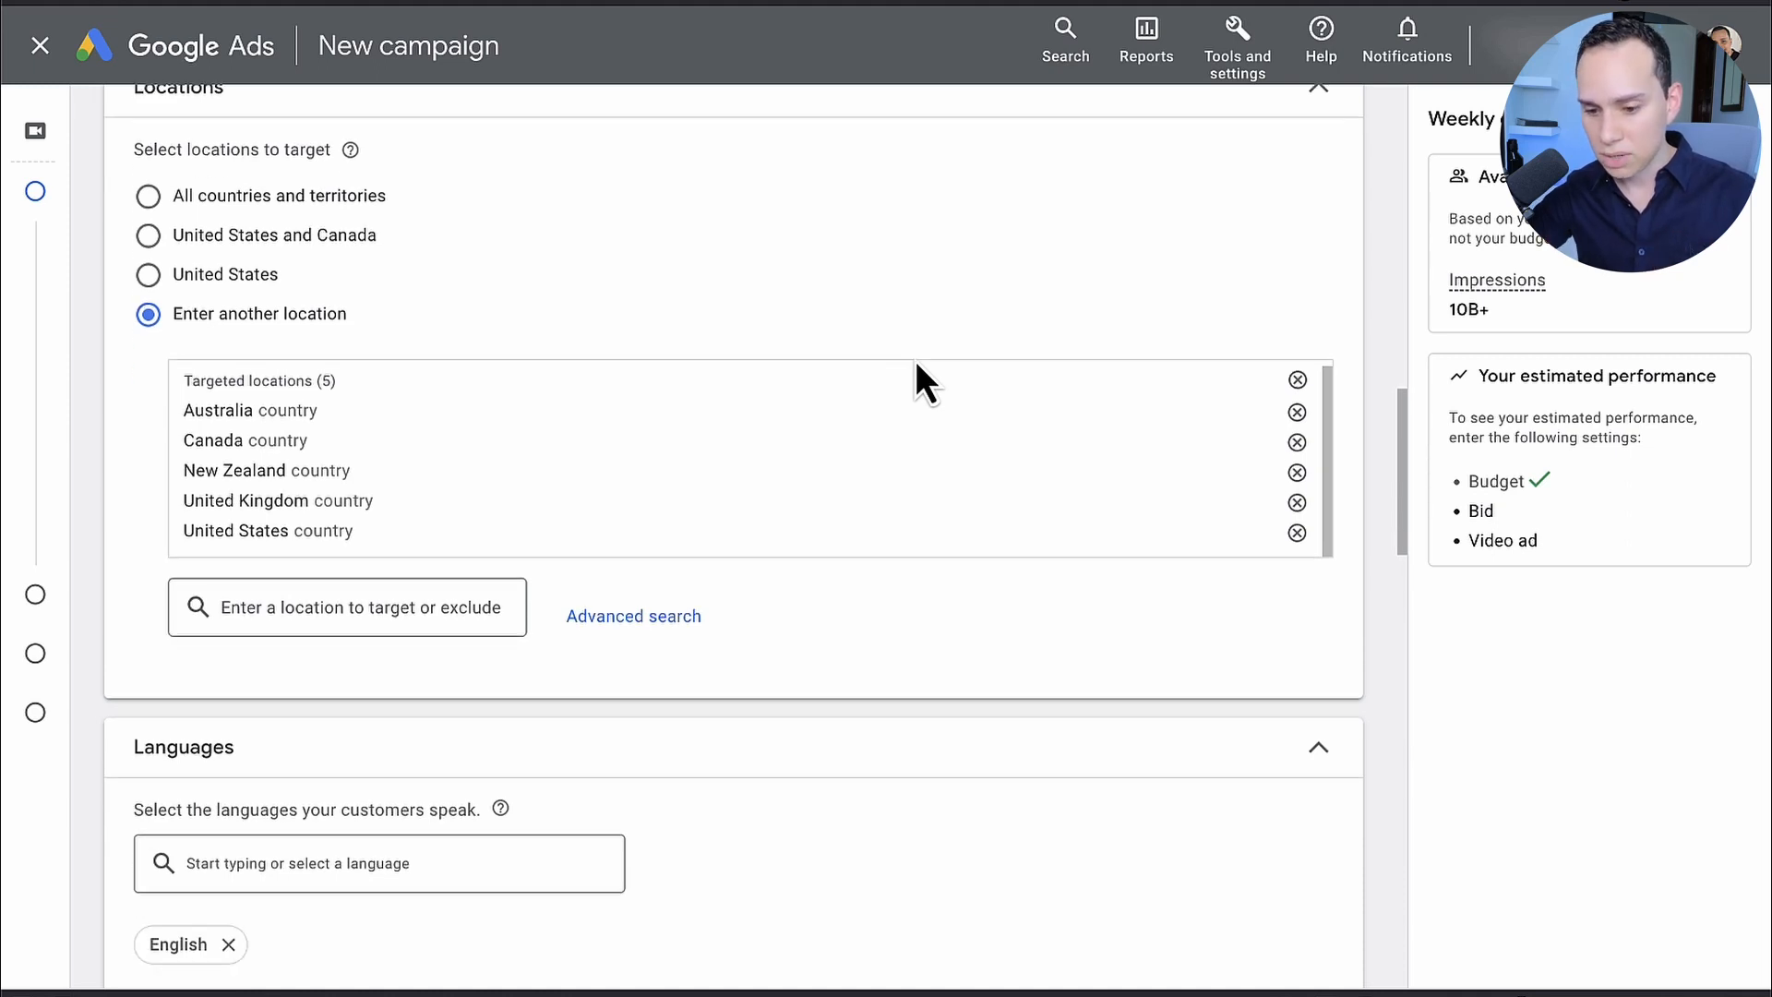
left_click(1297, 502)
left_click(1308, 476)
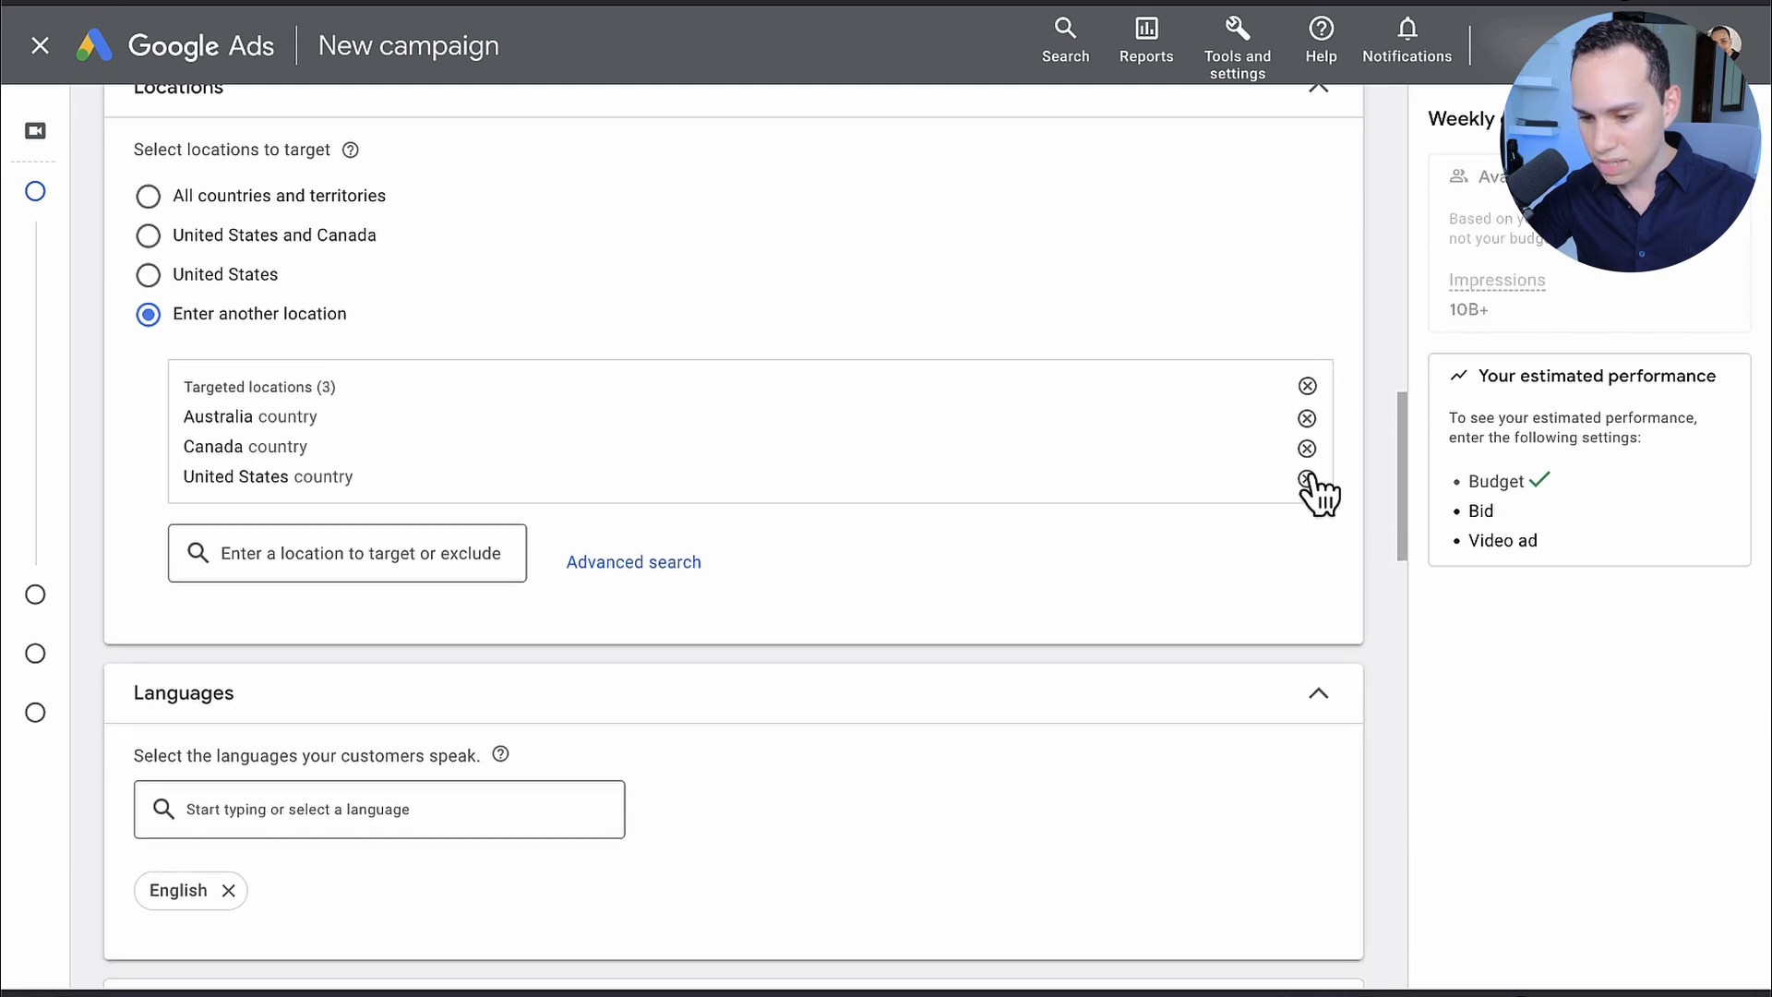
left_click(1307, 420)
left_click(1307, 418)
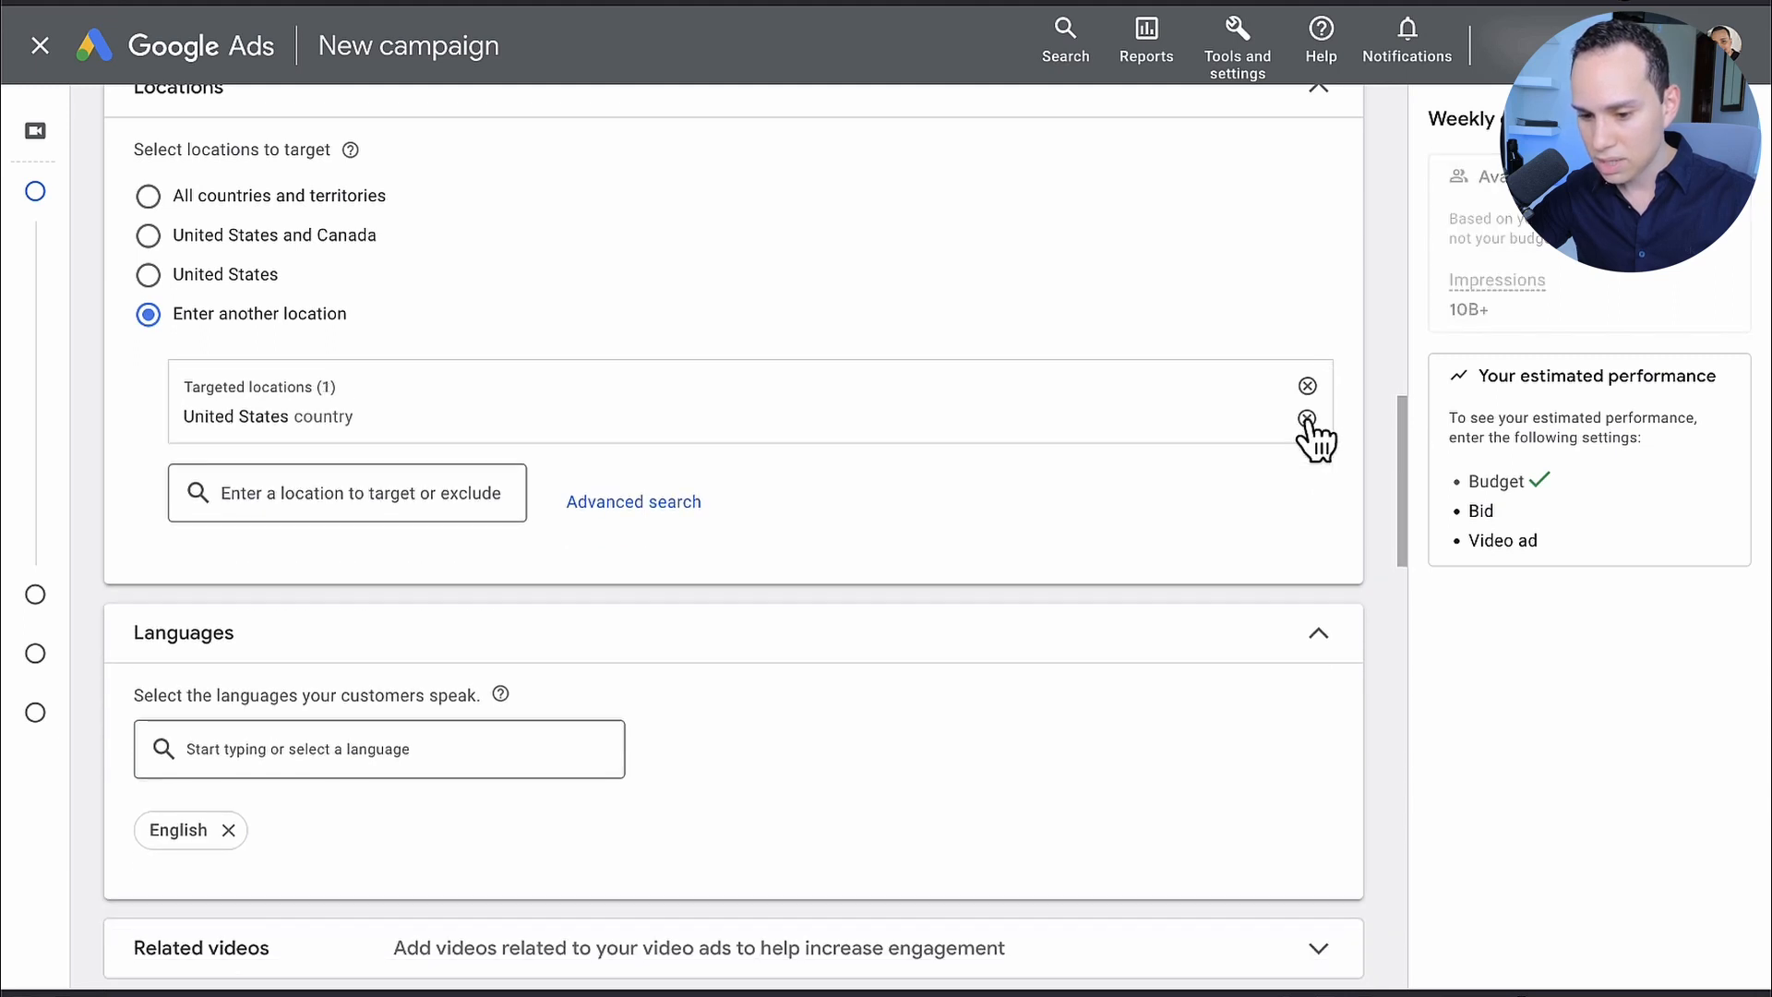
Step: Examine the bulk location entry option in the advanced location search and leave without saving
left_click(646, 504)
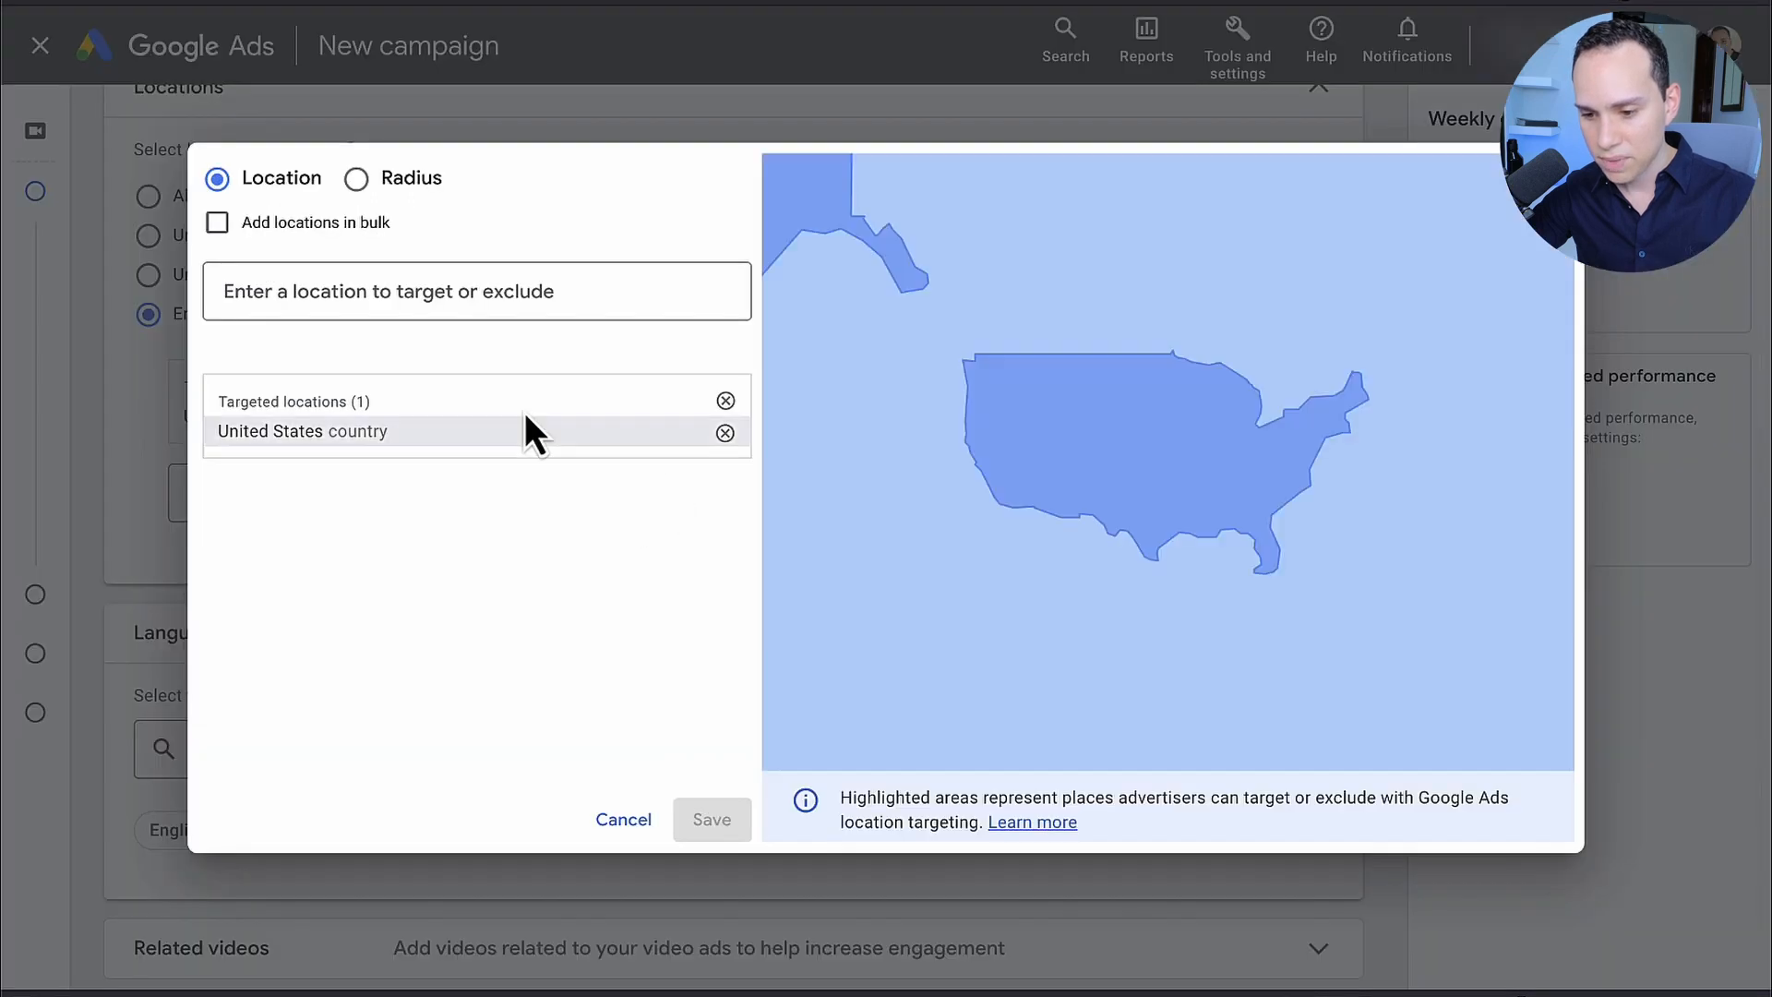
left_click(291, 238)
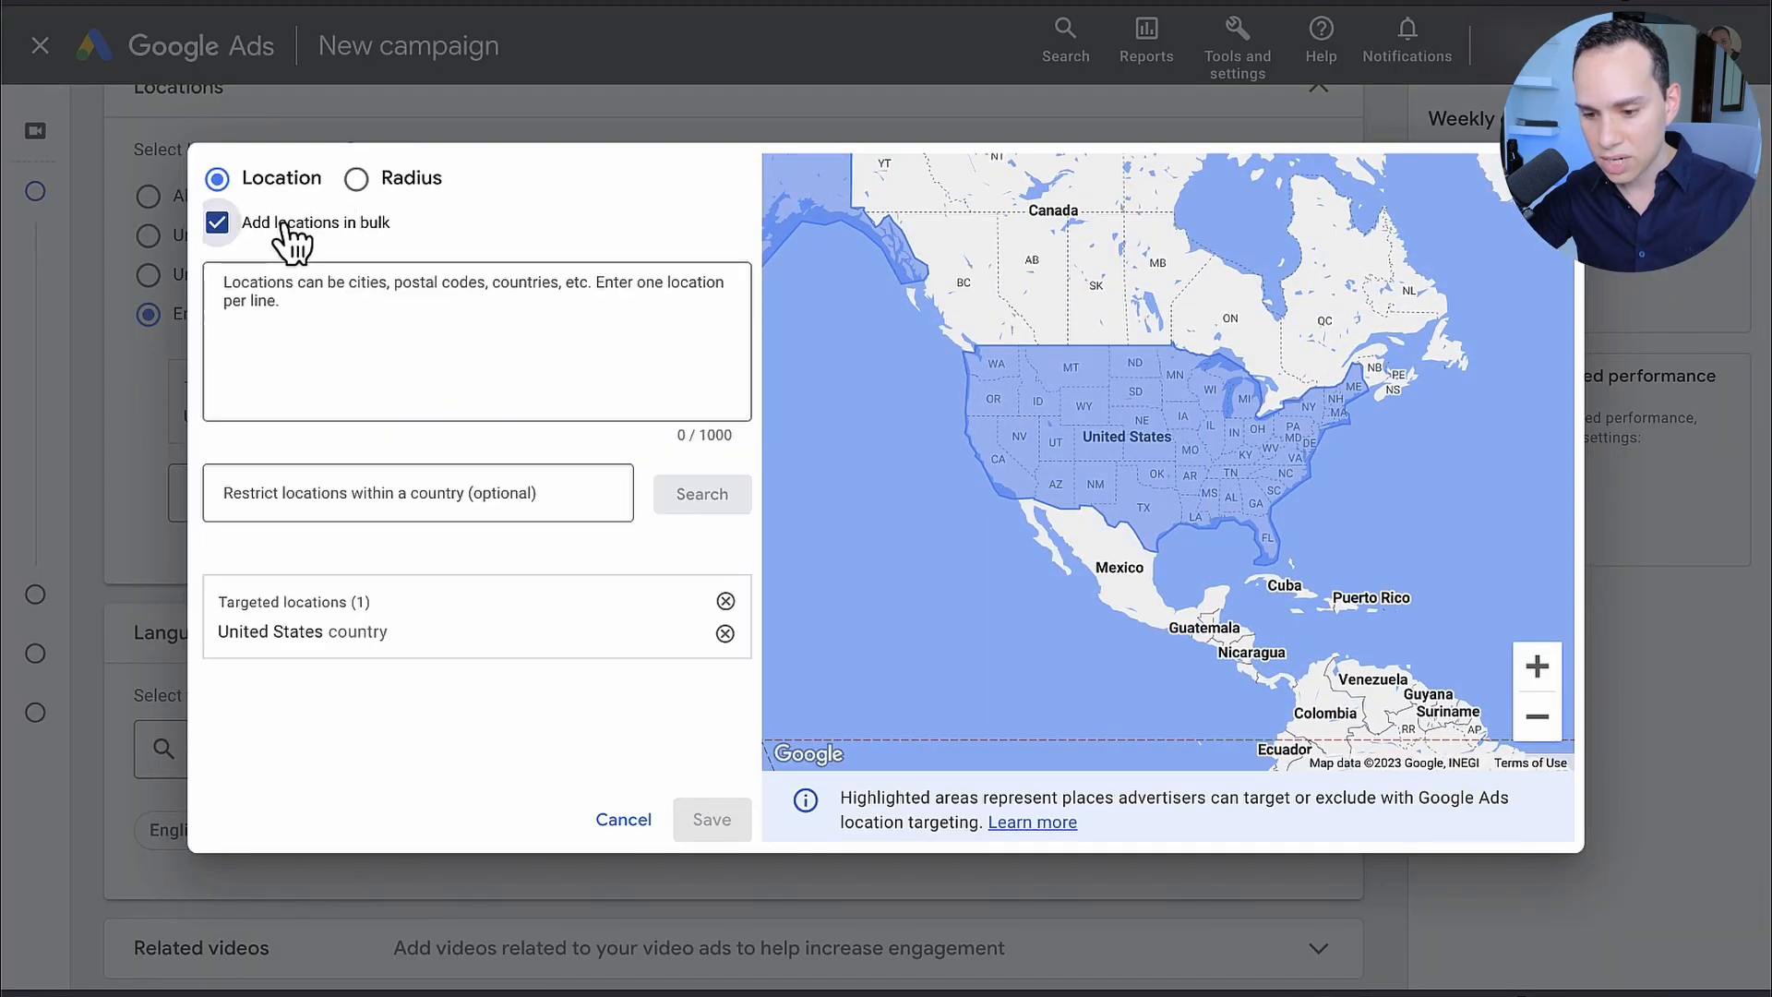
left_click(489, 351)
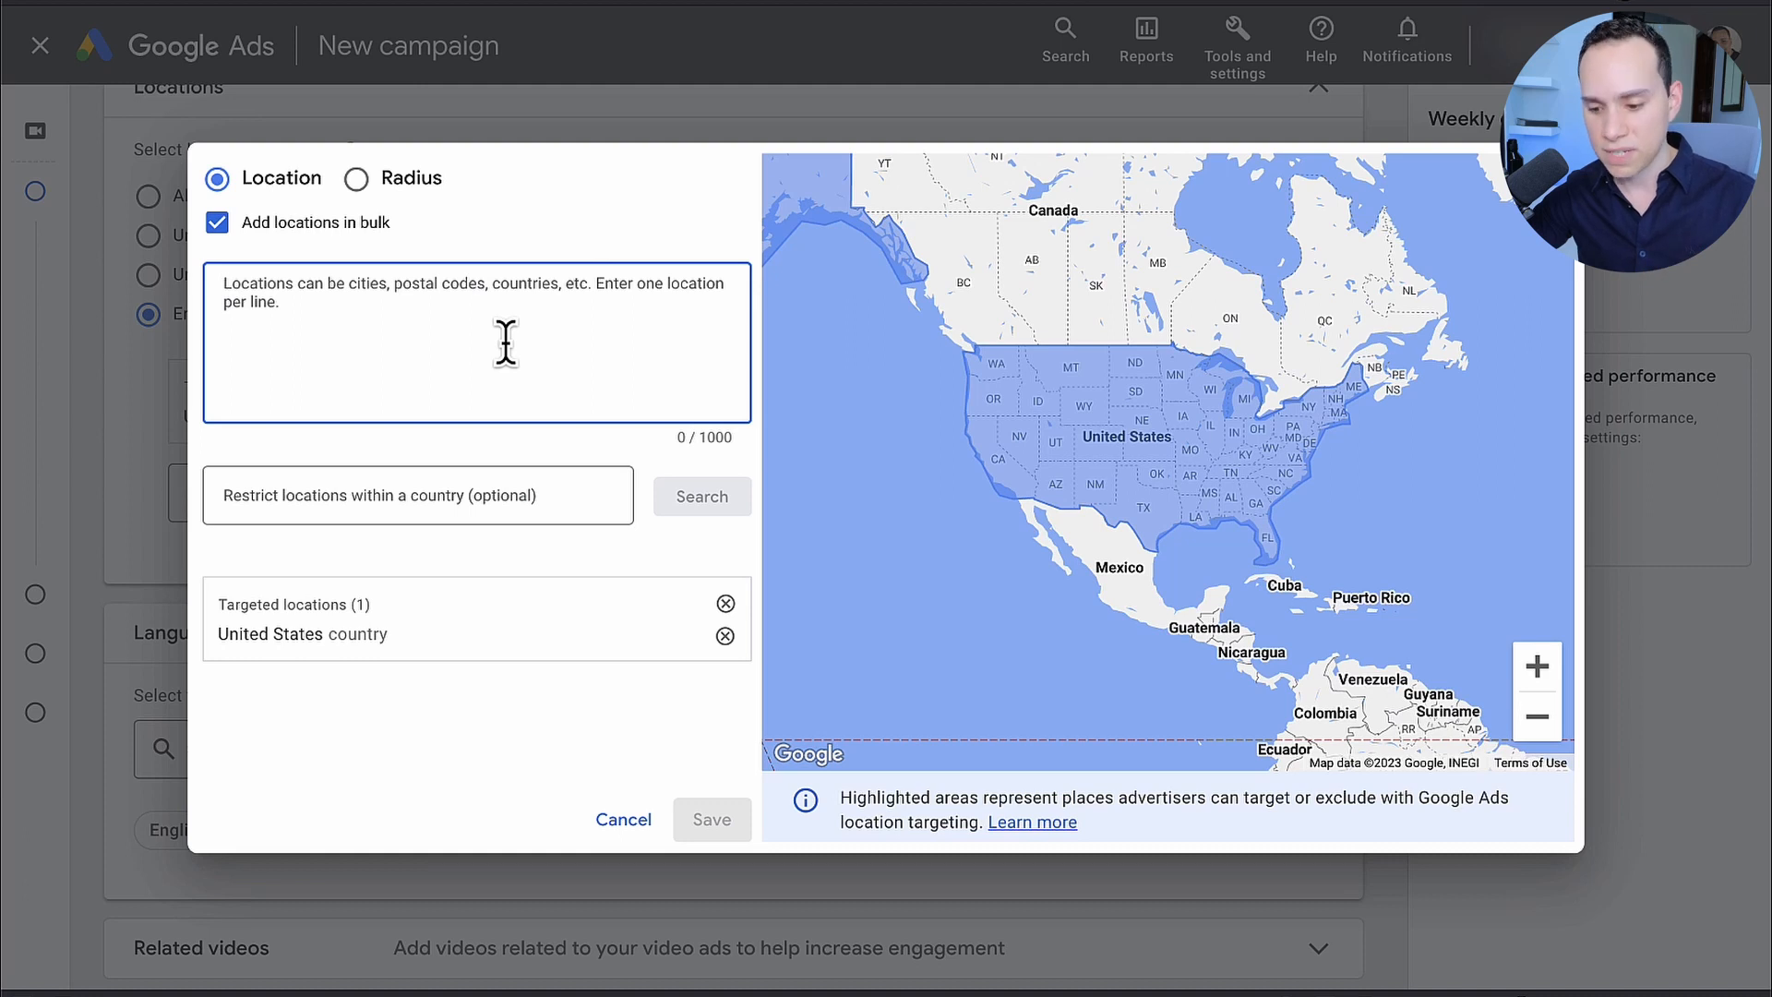
left_click(609, 822)
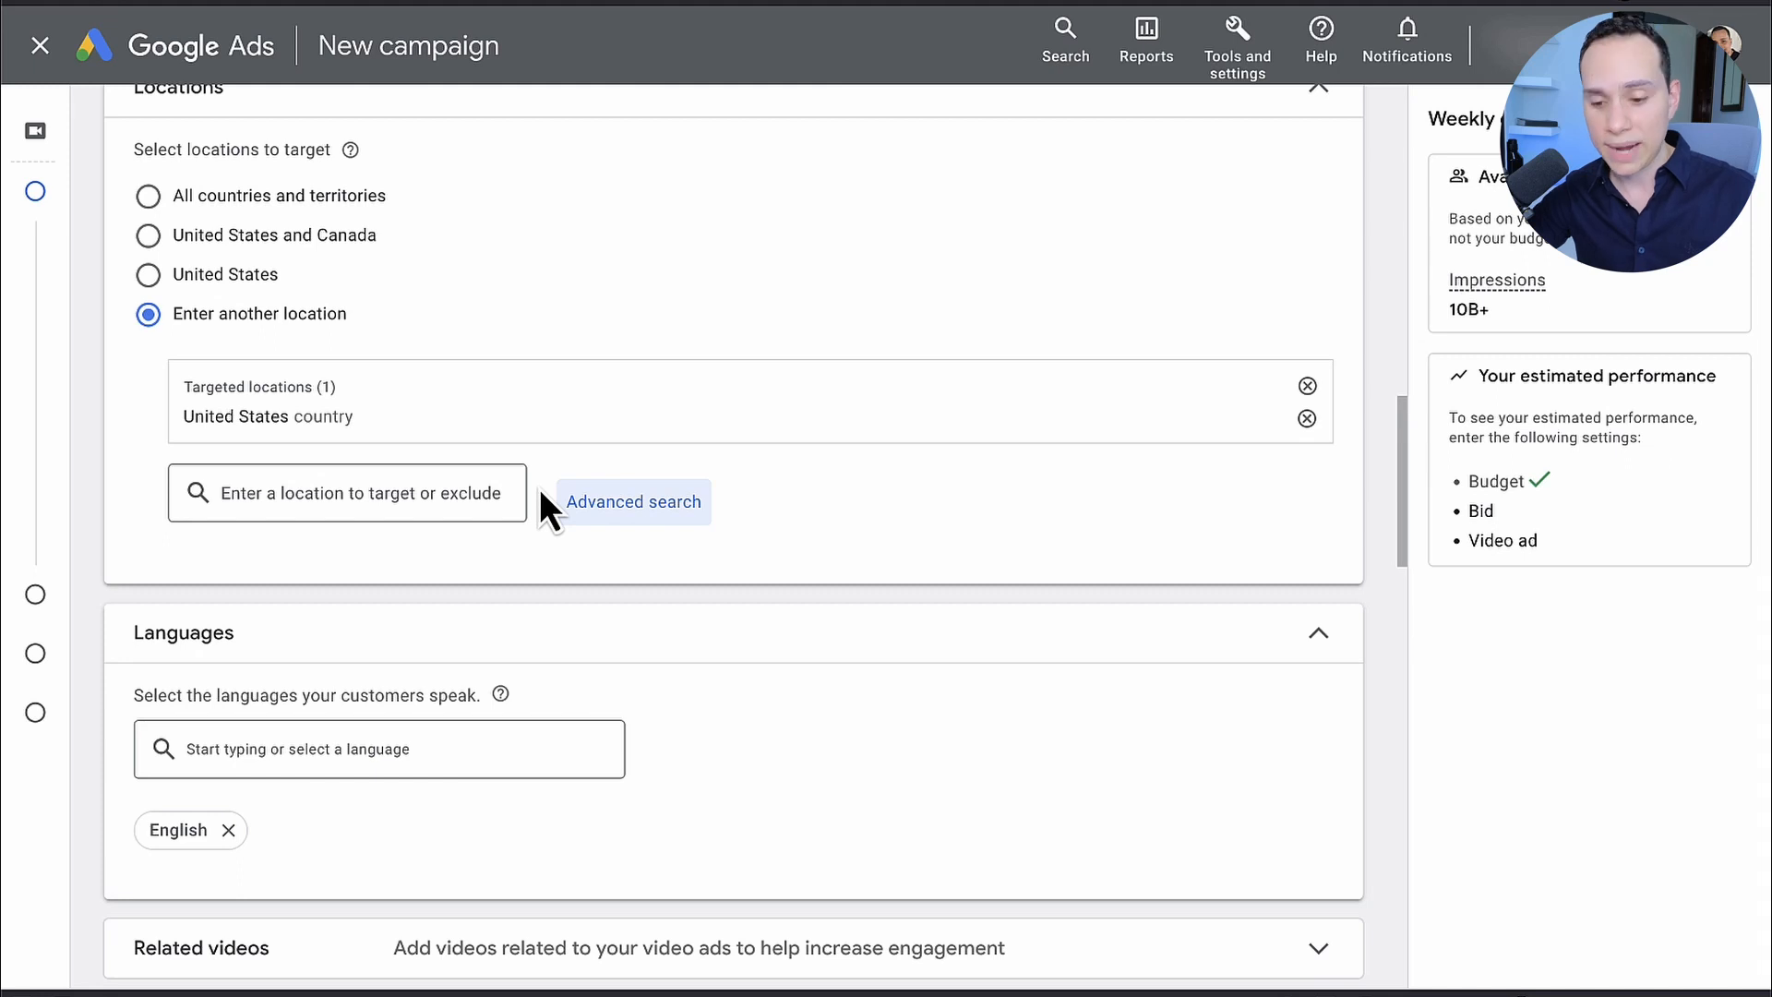
Step: Review the campaign's language setting and expand the Related videos section
scroll(541, 492, "down", 5)
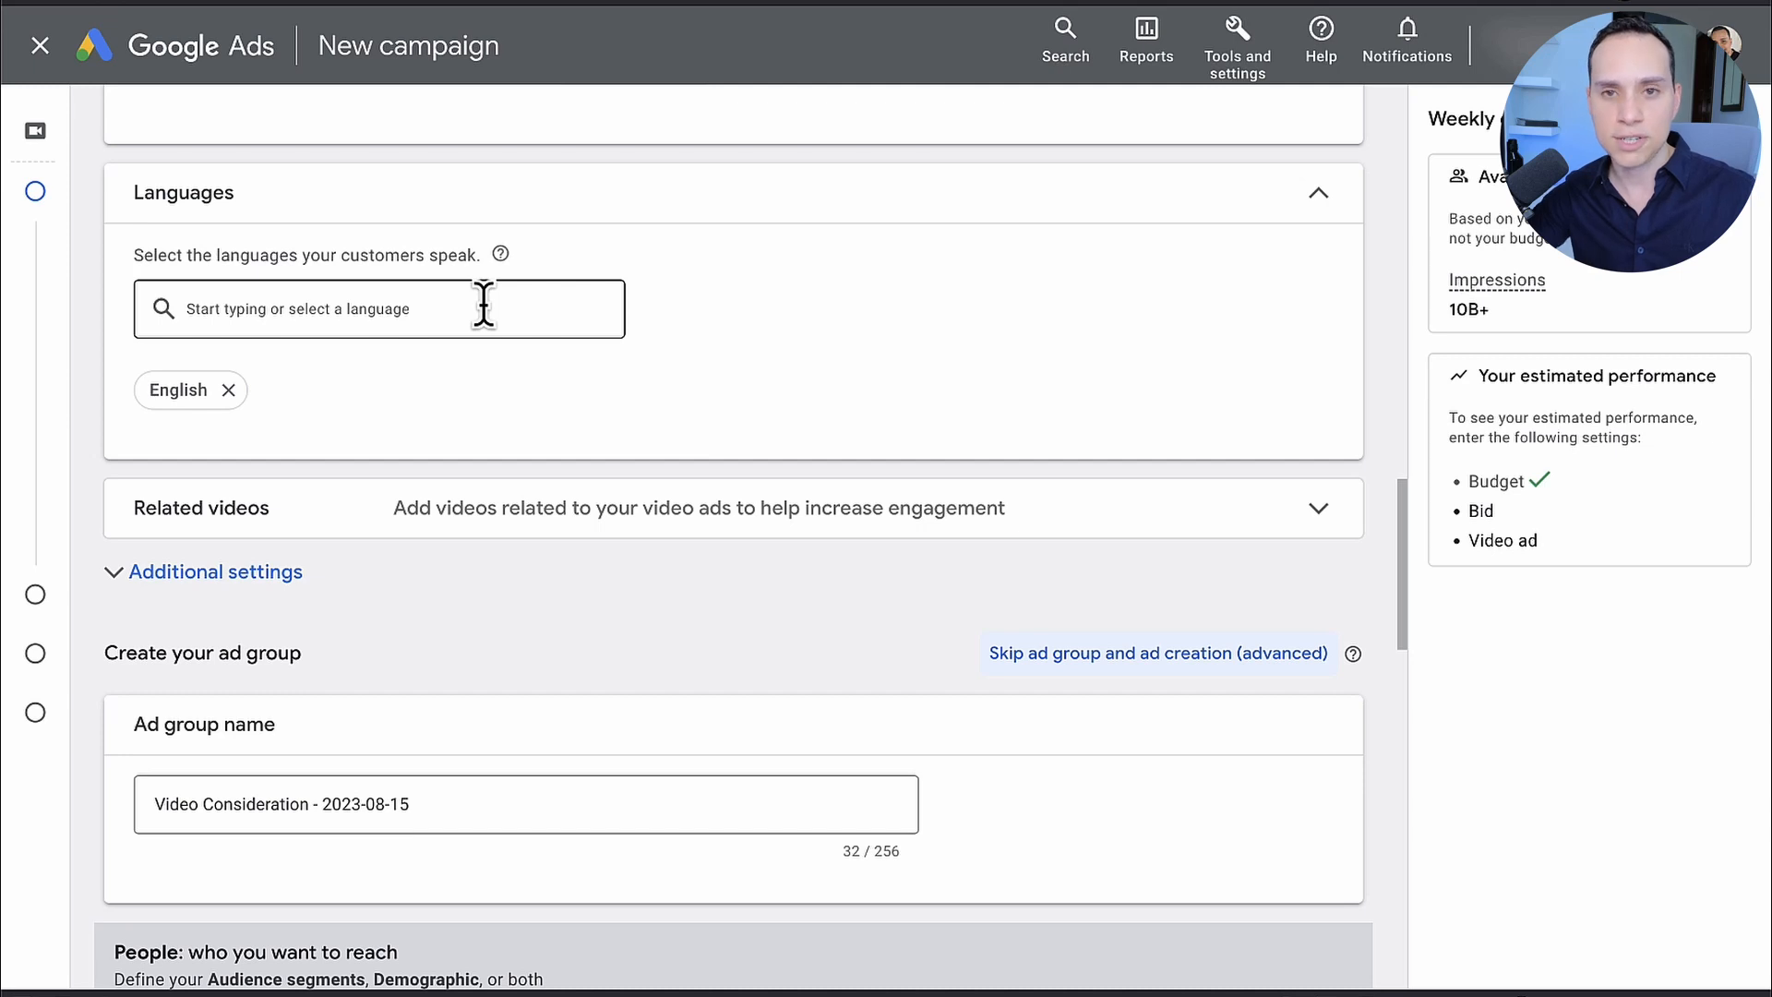
scroll(485, 308, "down", 1)
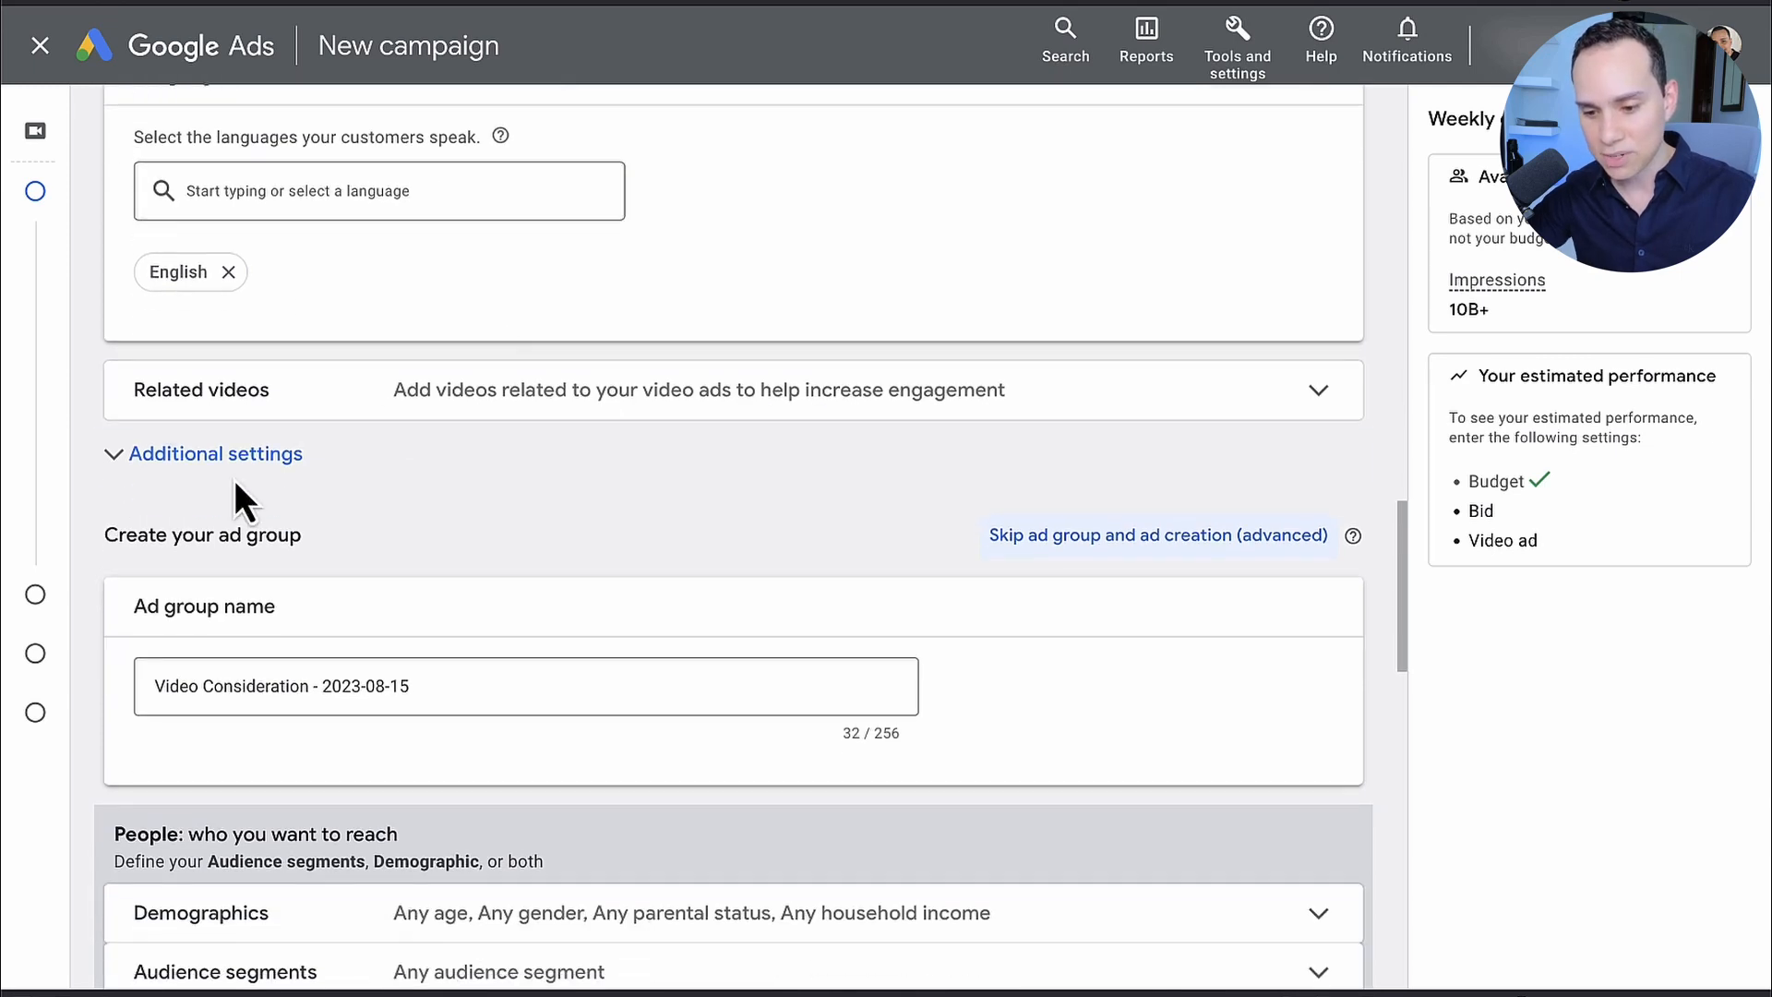
left_click(303, 406)
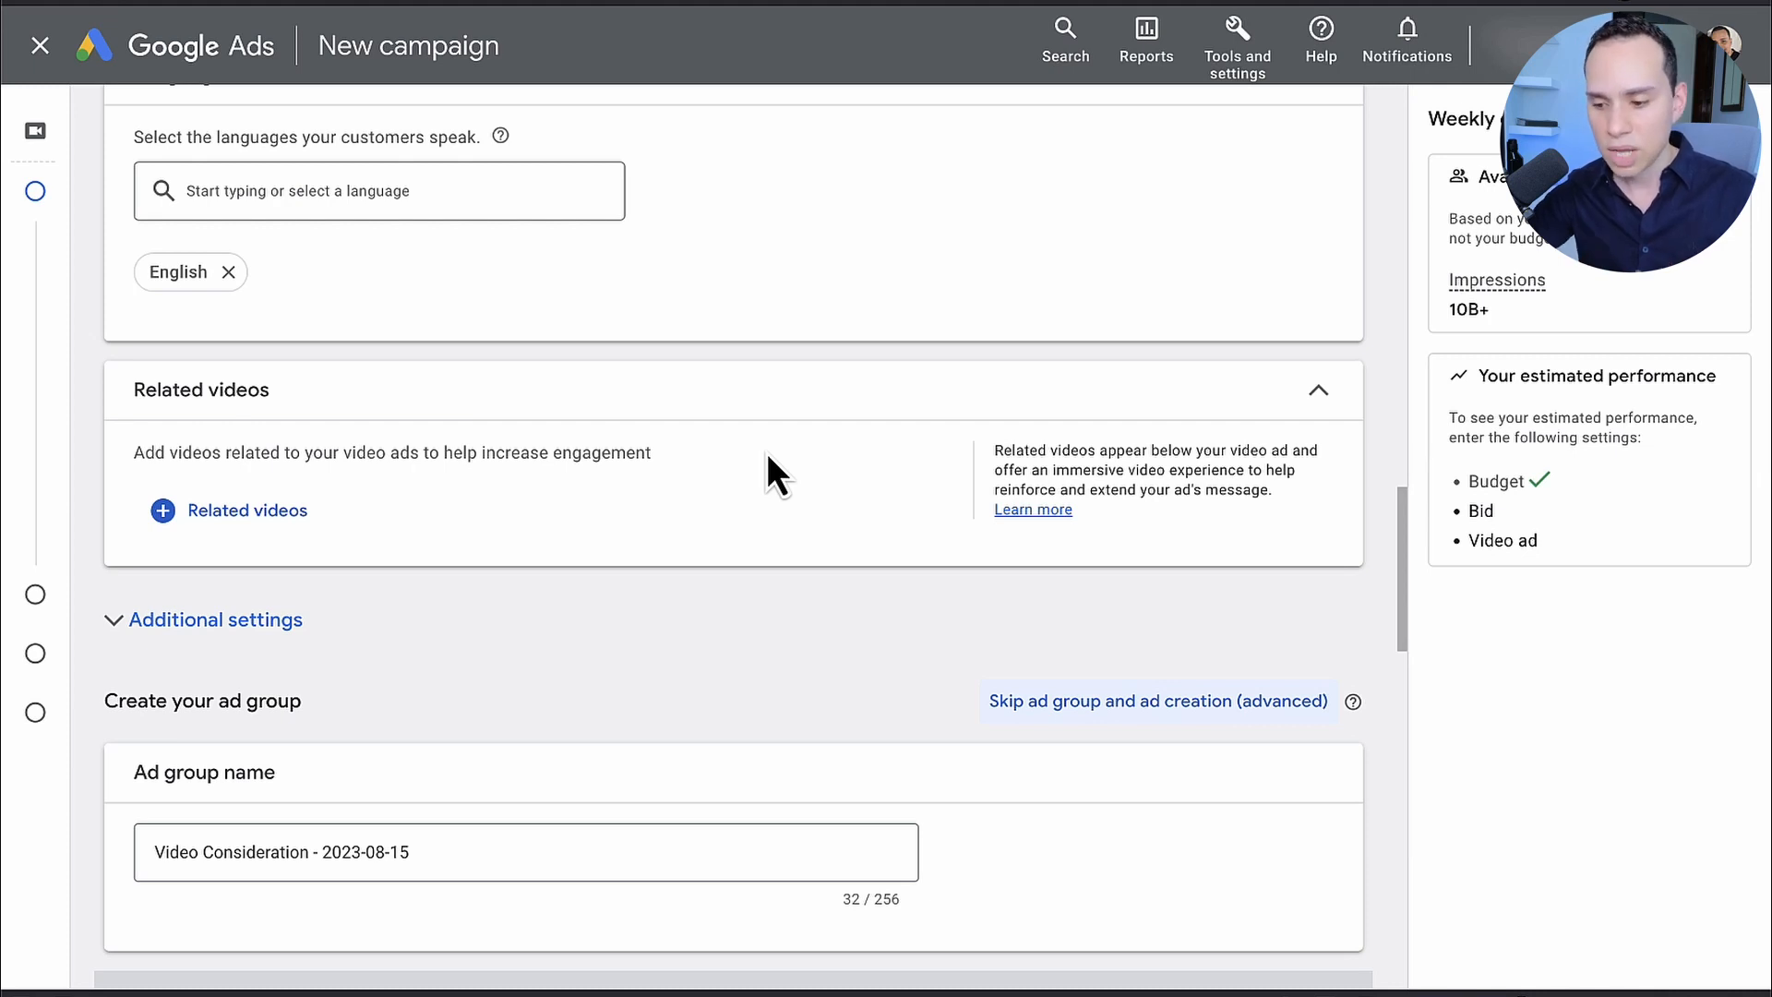
Step: In the additional settings, set specific device targeting to computers, mobile phones and tablets, excluding TV screens
left_click(309, 628)
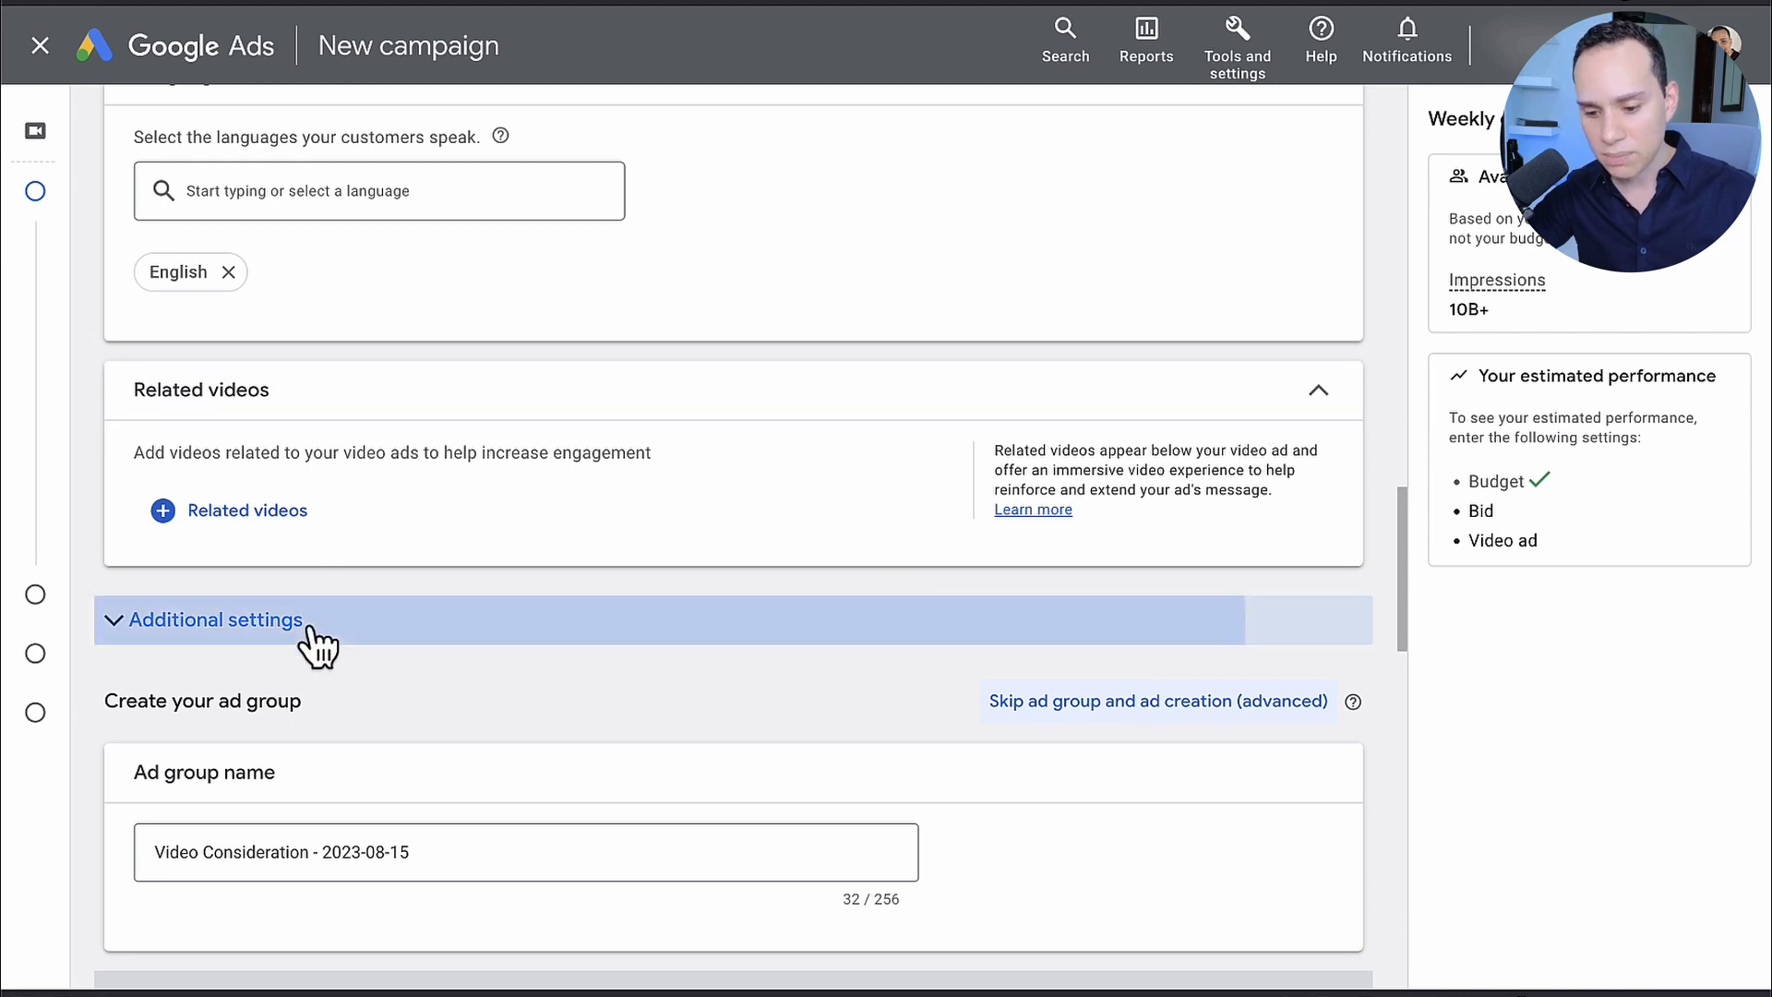
scroll(498, 600, "down", 3)
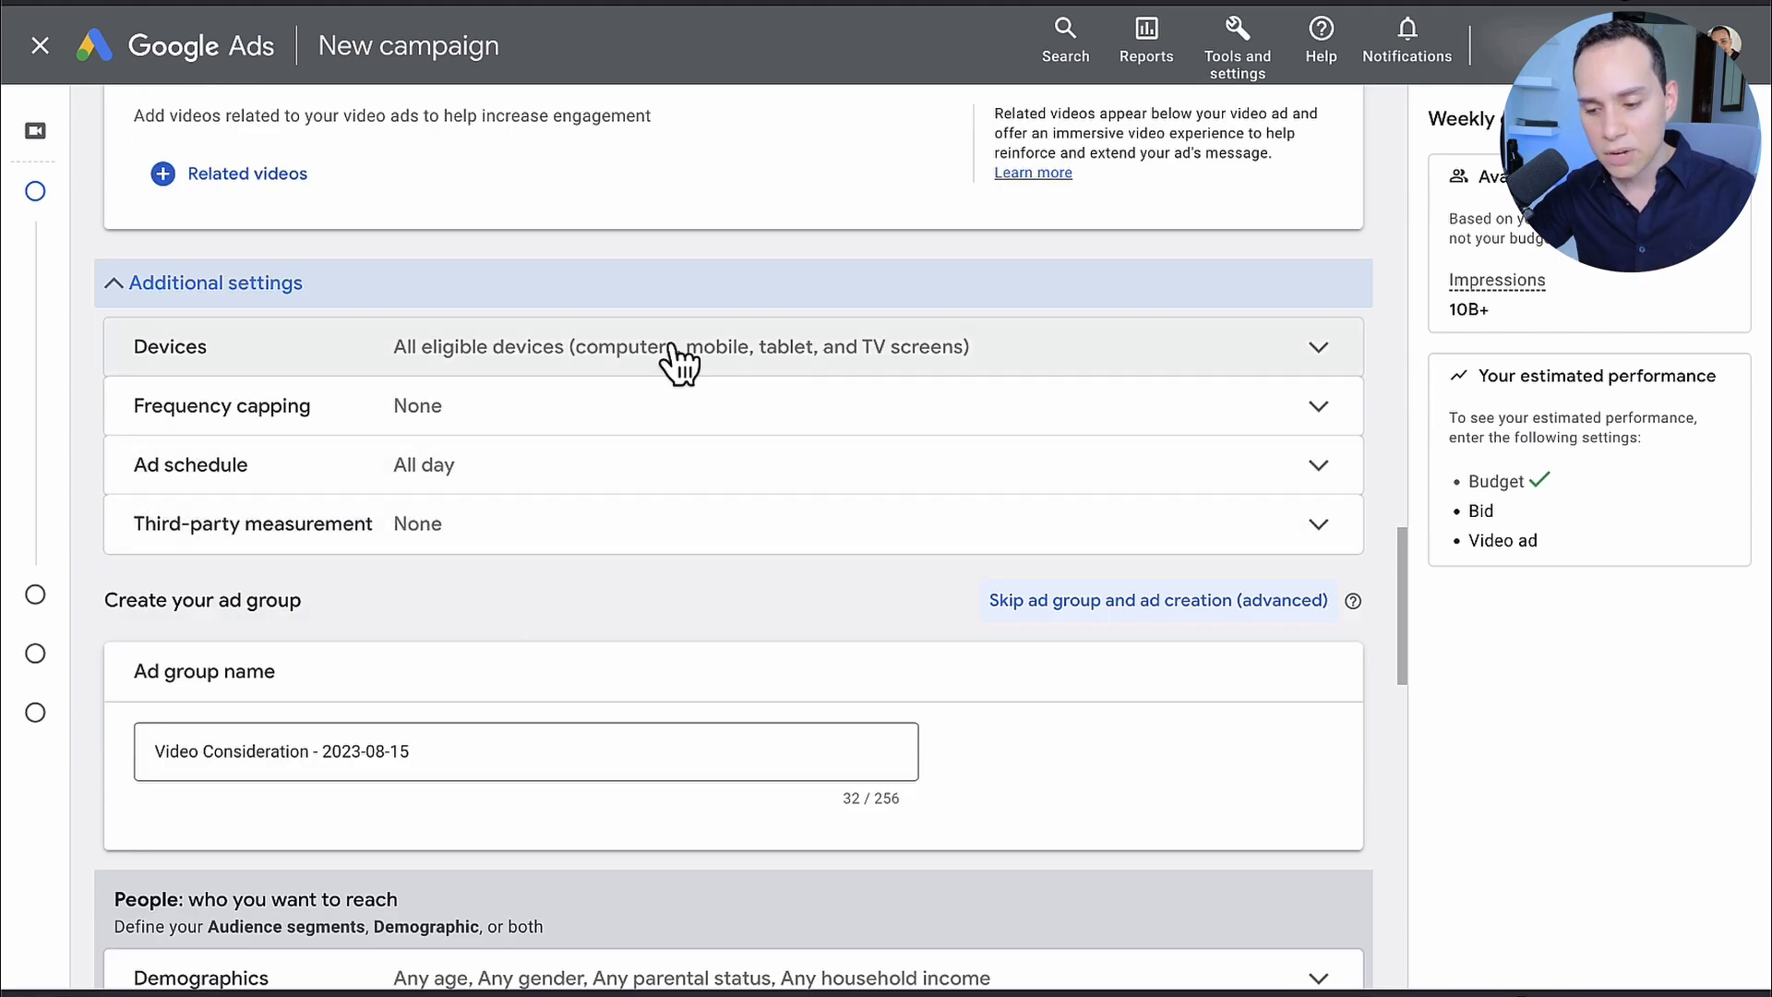
left_click(678, 362)
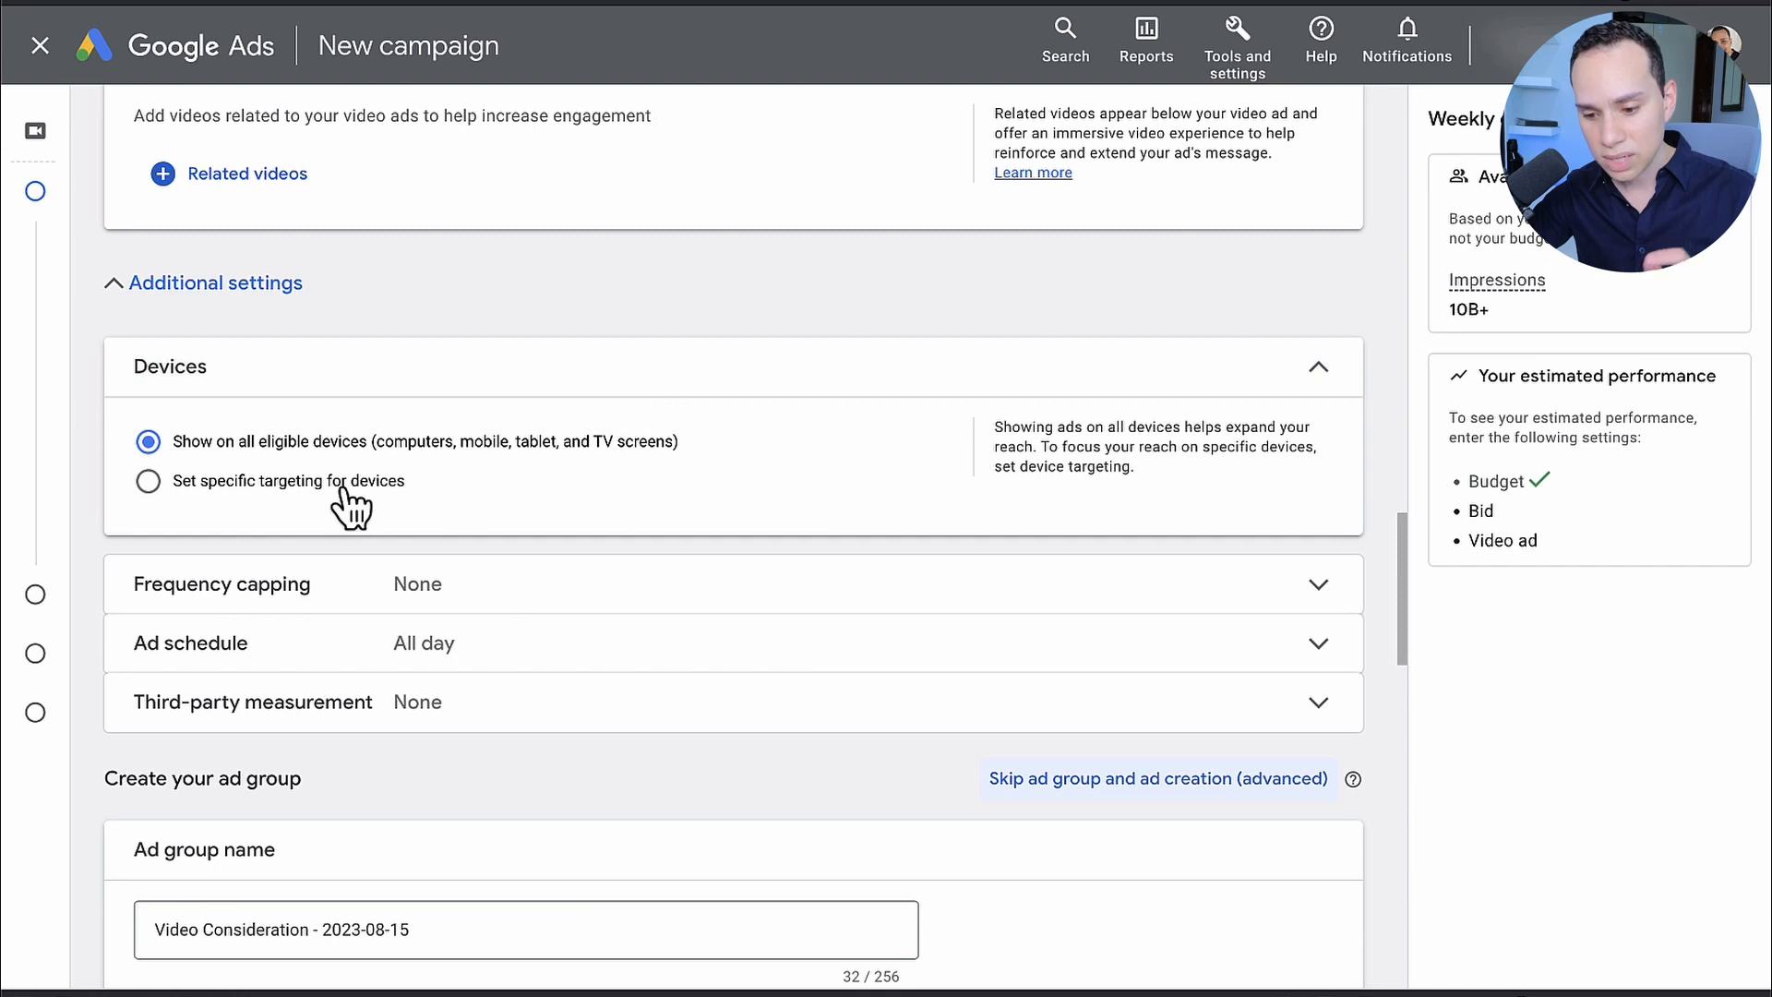
left_click(351, 482)
scroll(348, 498, "down", 2)
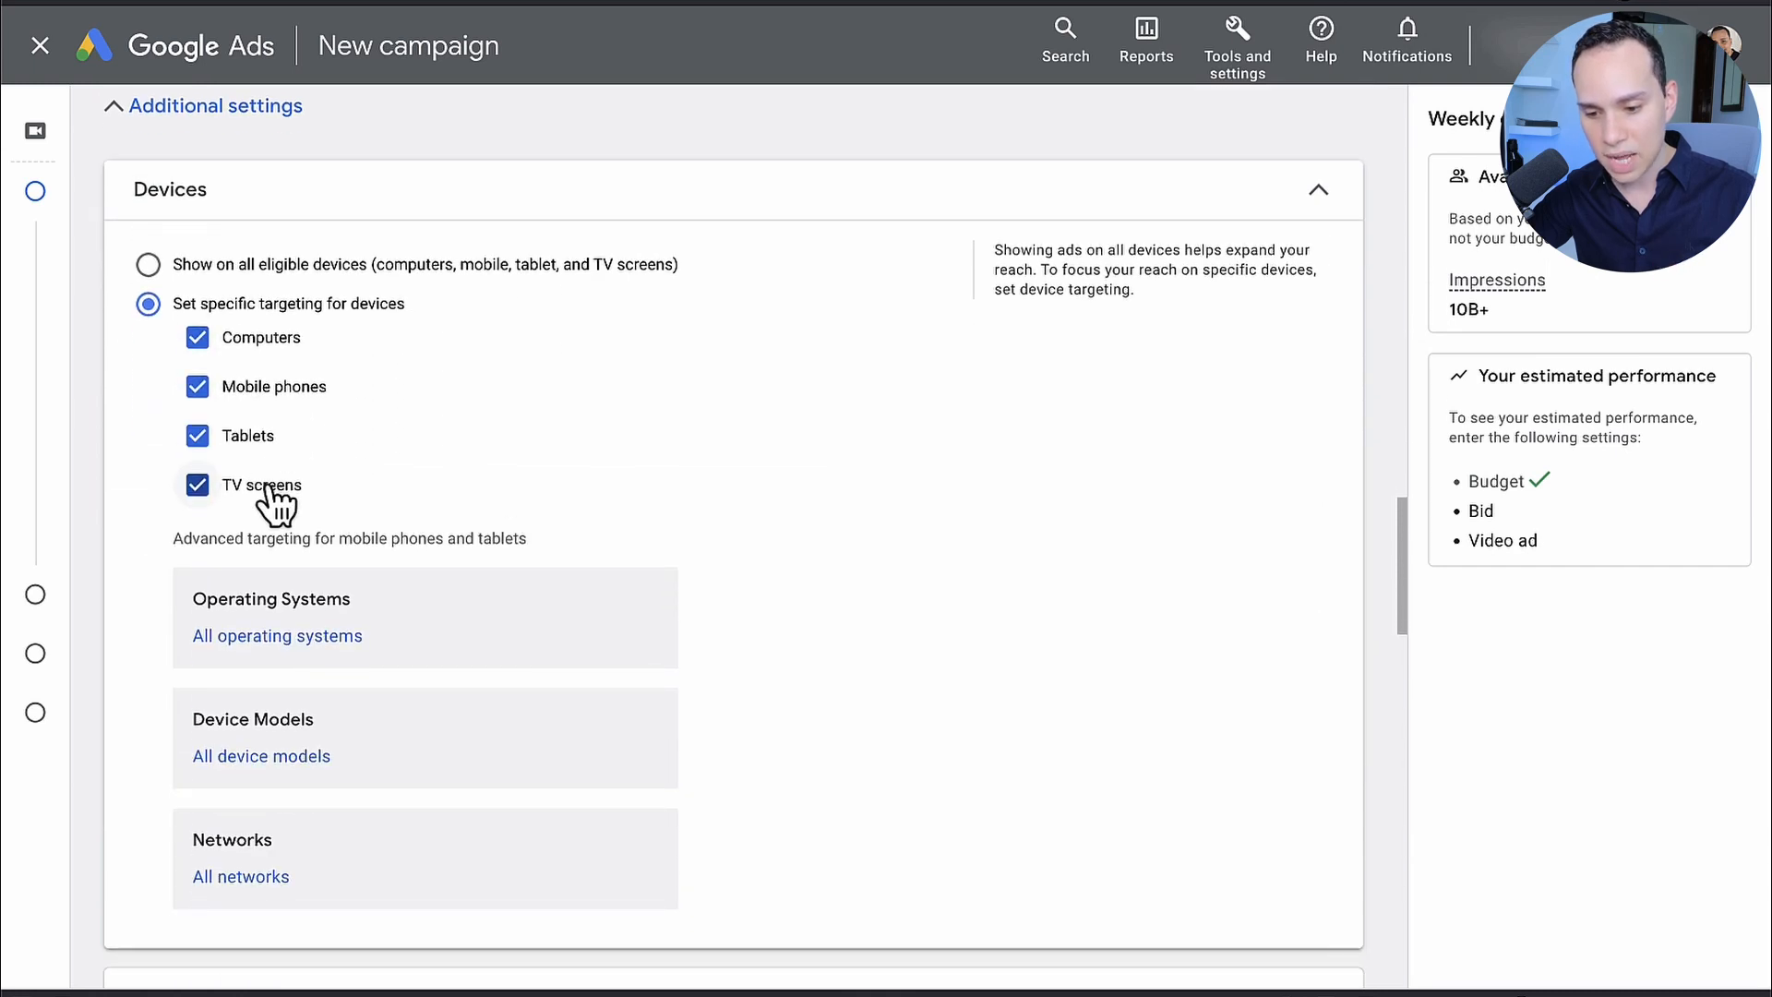
left_click(276, 487)
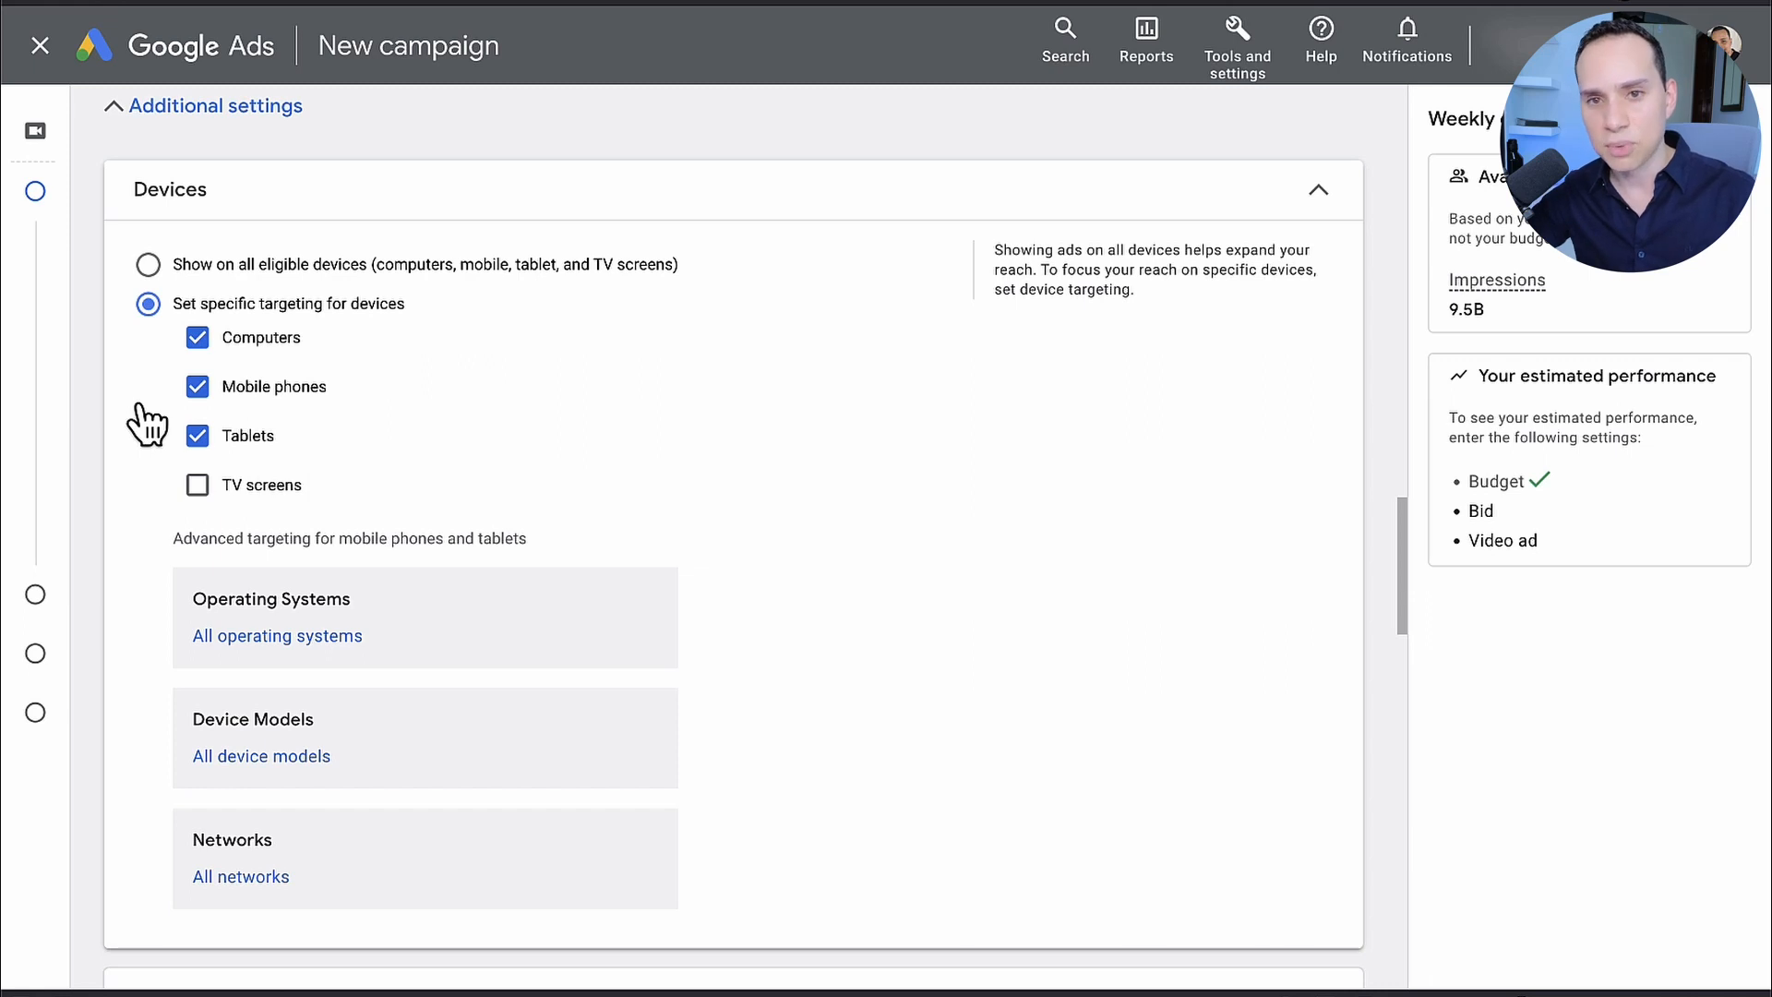
Step: Examine the advanced device targeting, the frequency capping options and the ad schedule and third-party measurement settings
scroll(684, 369, "down", 1)
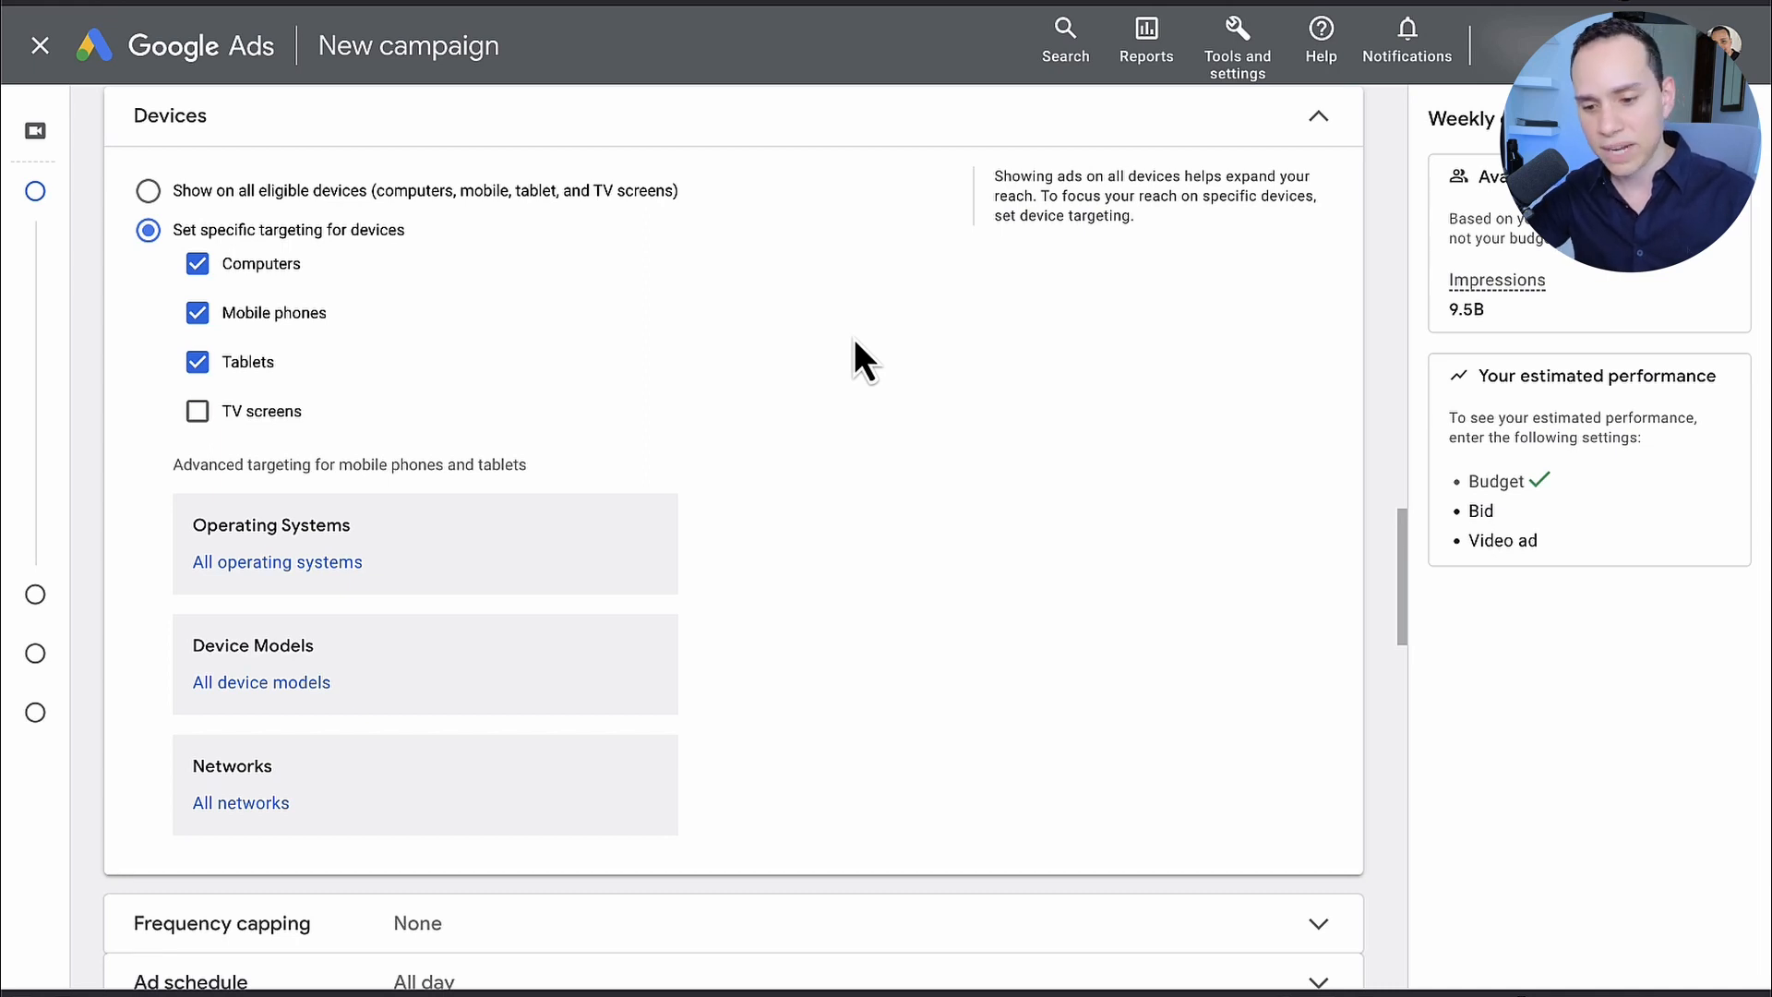
scroll(855, 341, "down", 1)
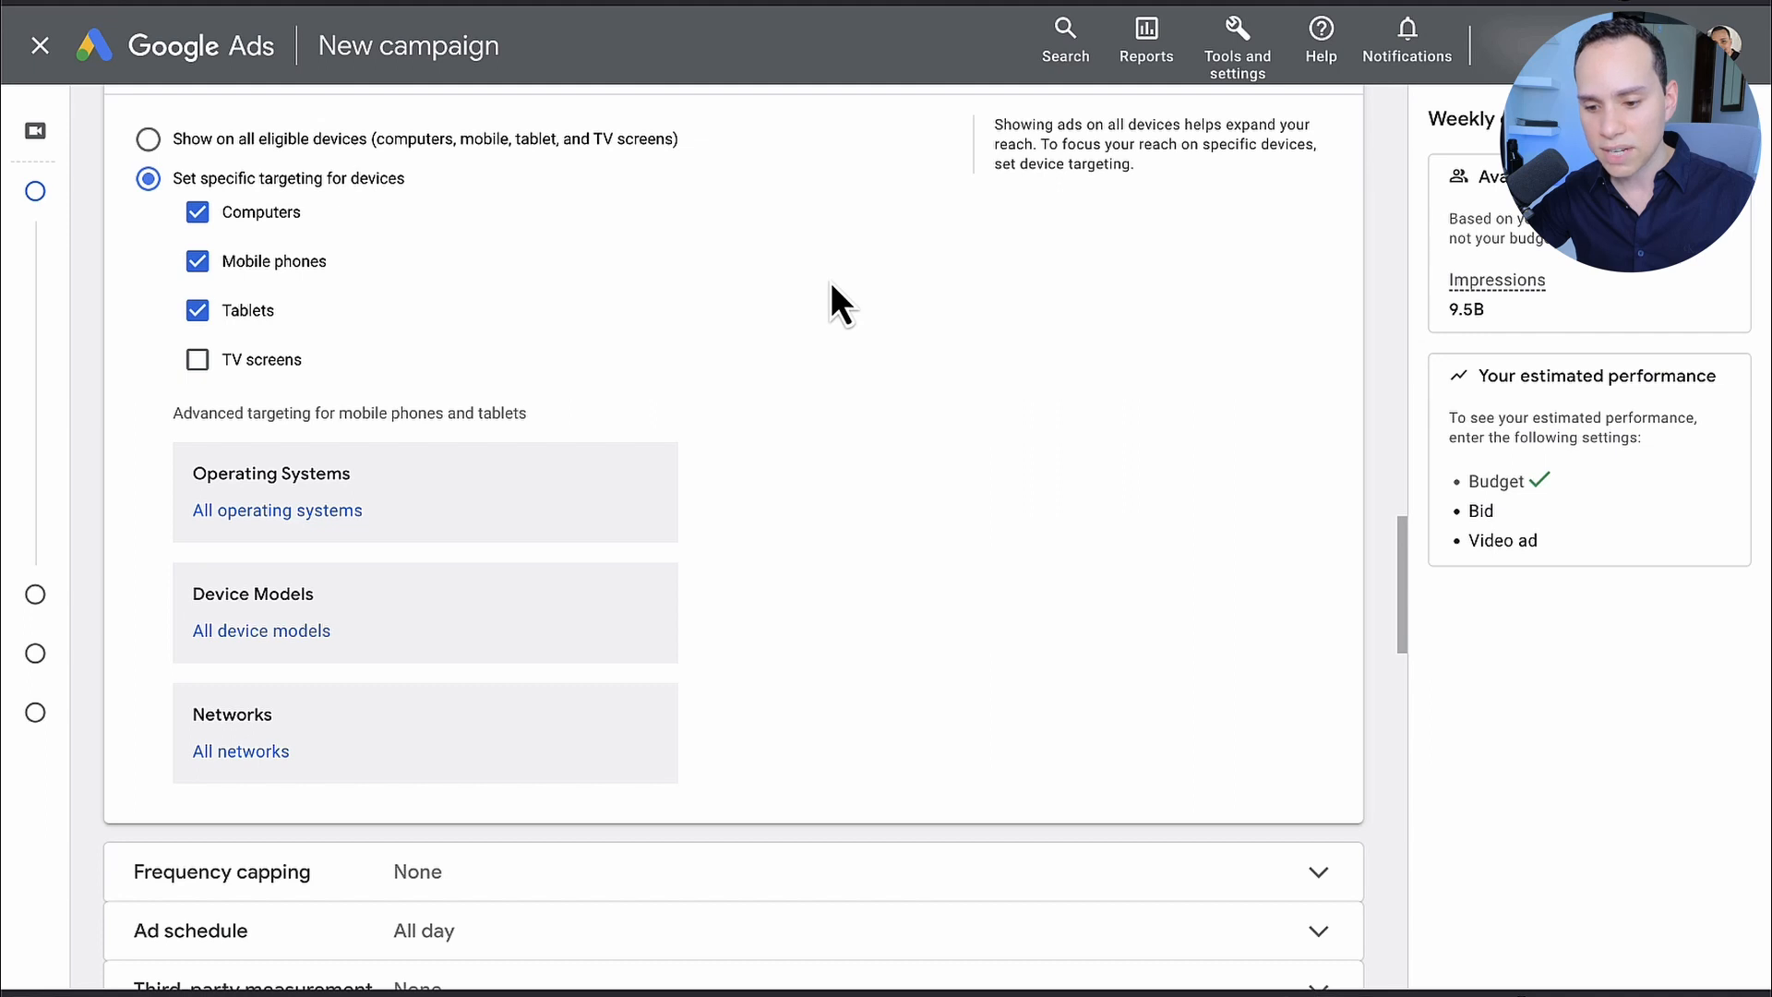
scroll(830, 281, "down", 5)
scroll(831, 283, "up", 3)
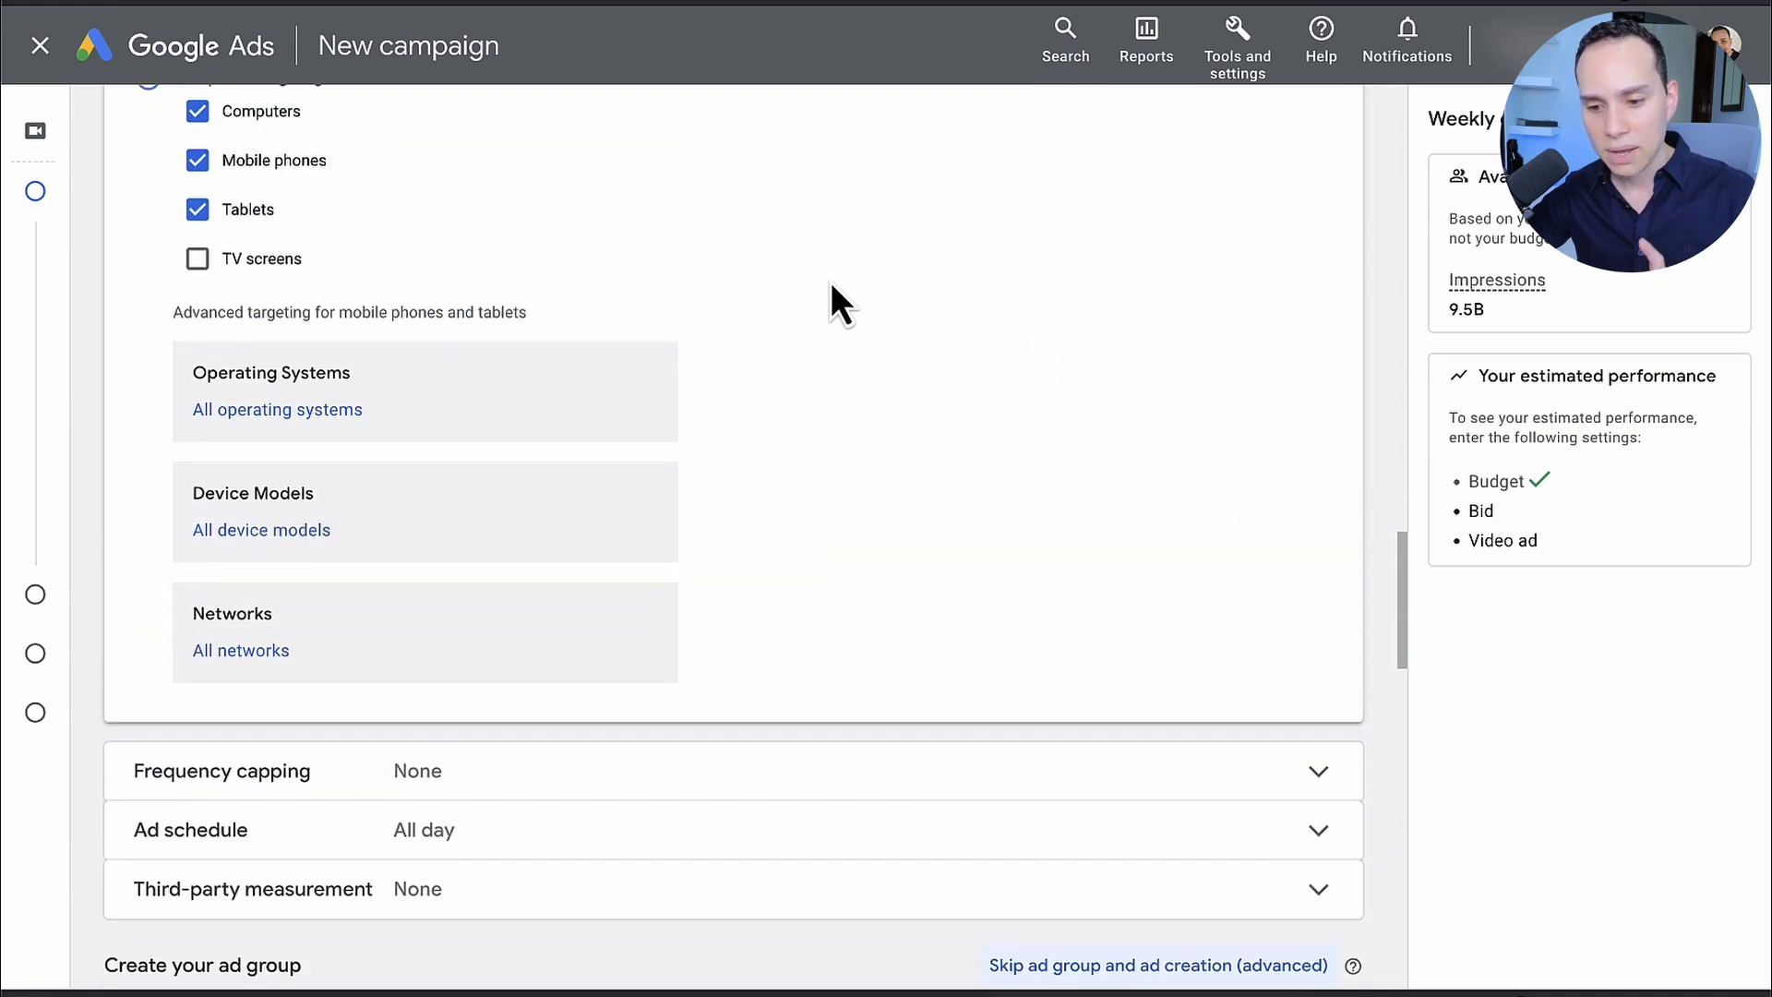
scroll(830, 283, "down", 5)
left_click(609, 434)
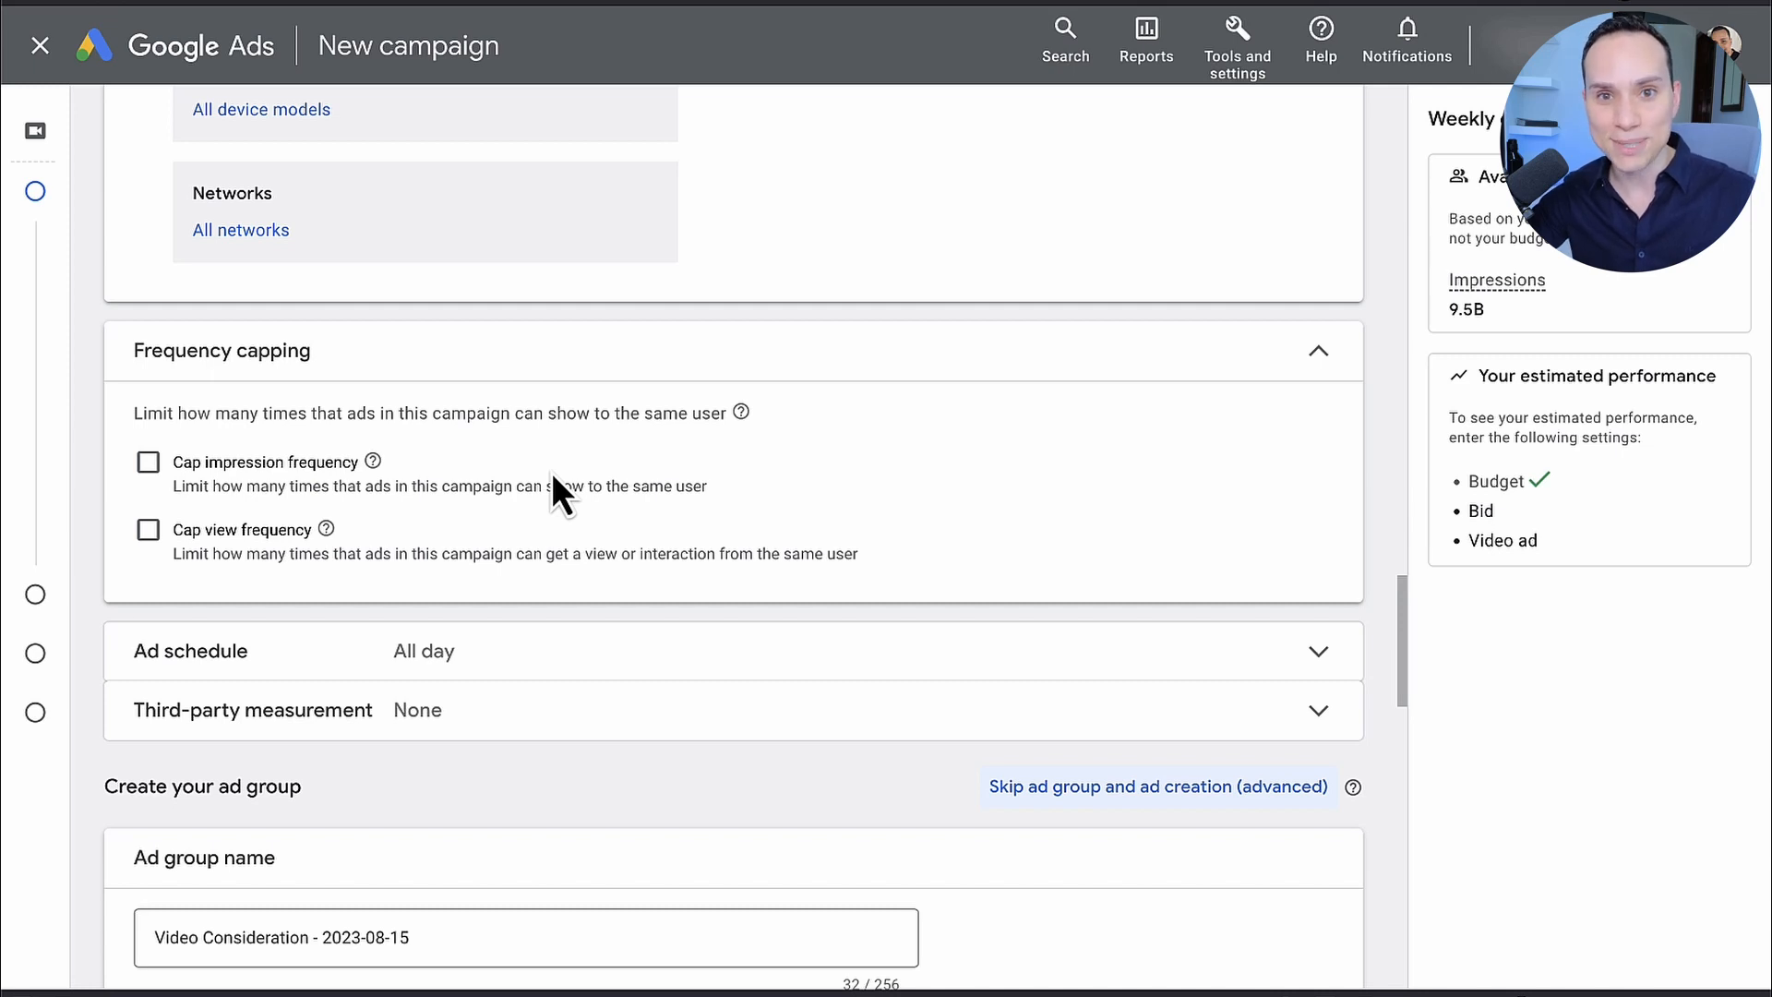
scroll(554, 476, "down", 2)
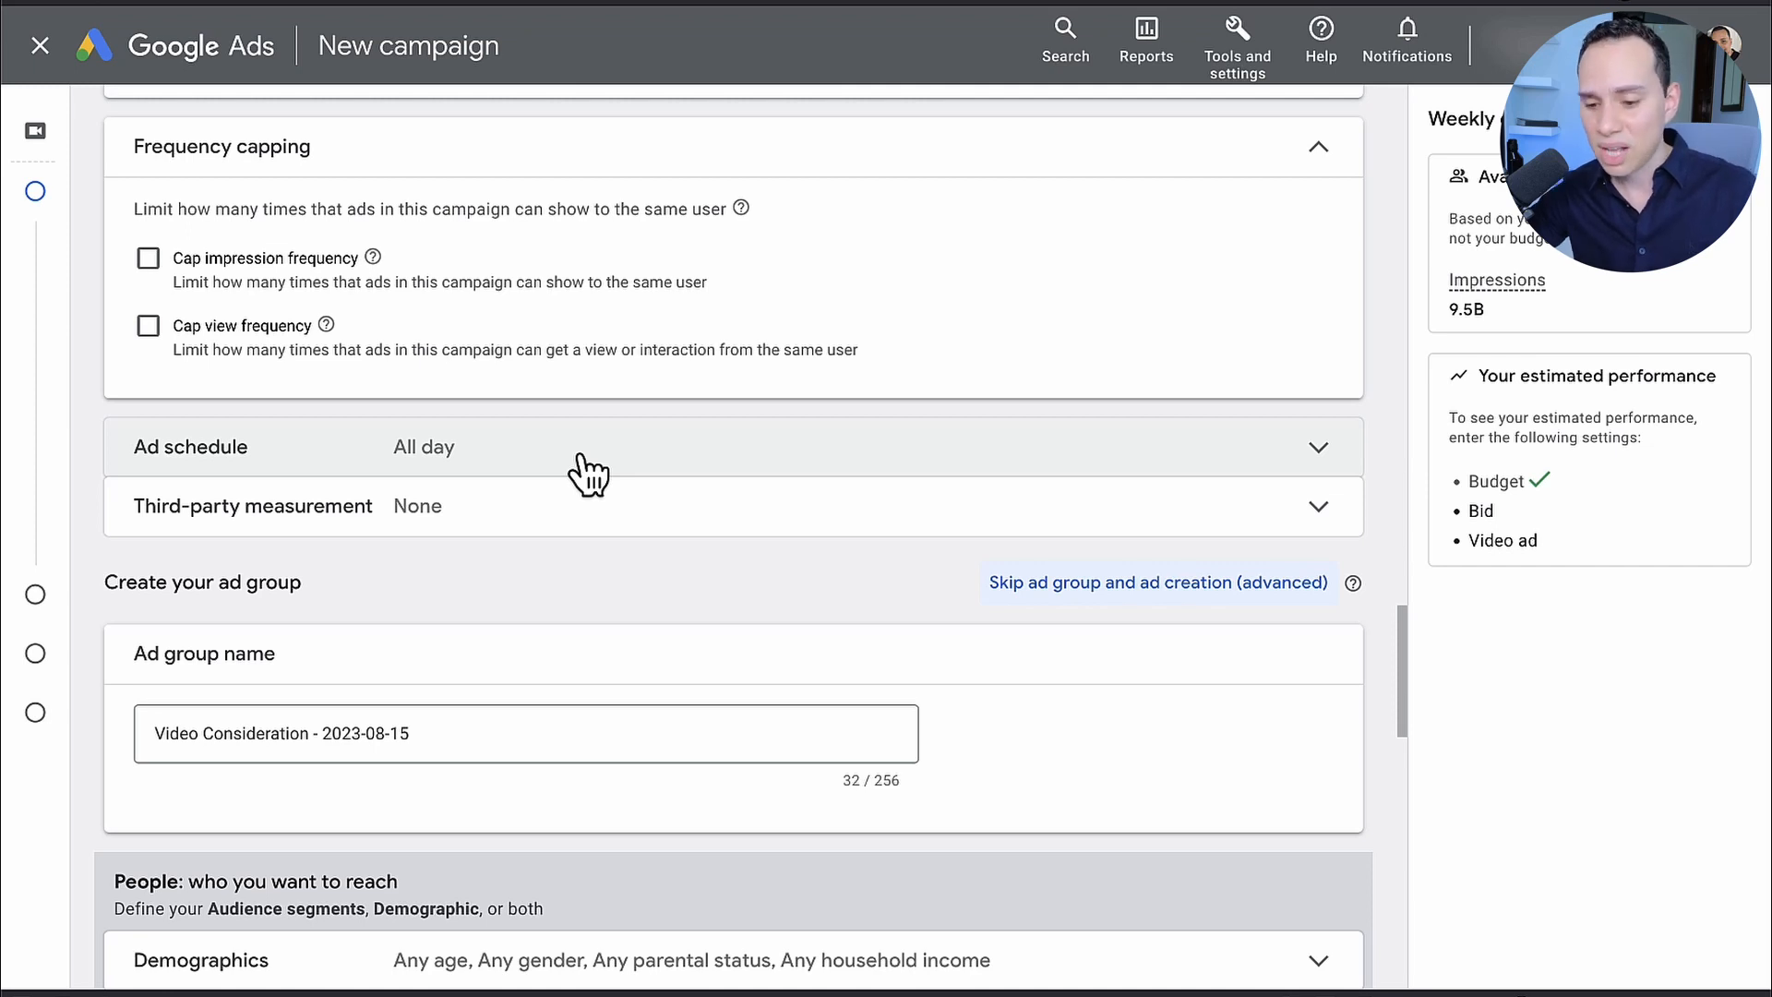
scroll(587, 475, "down", 1)
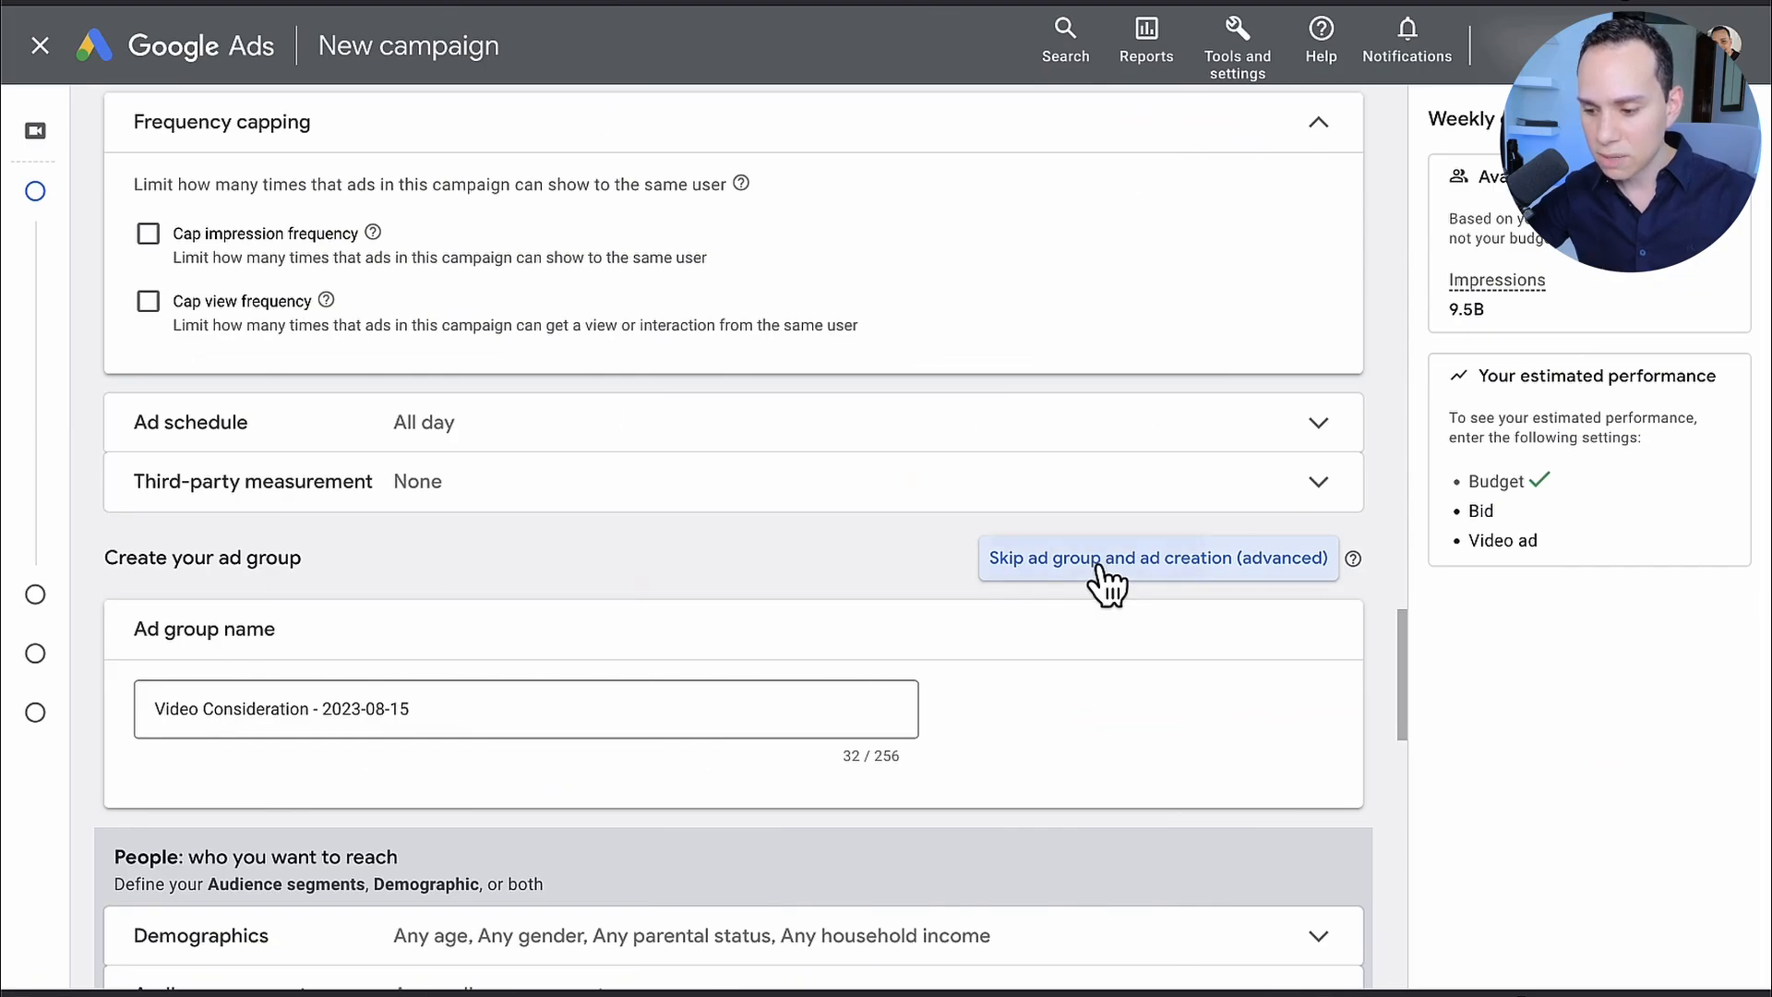
Step: Skip ad group and ad creation, create the campaign and continue to its ad groups page
left_click(1103, 577)
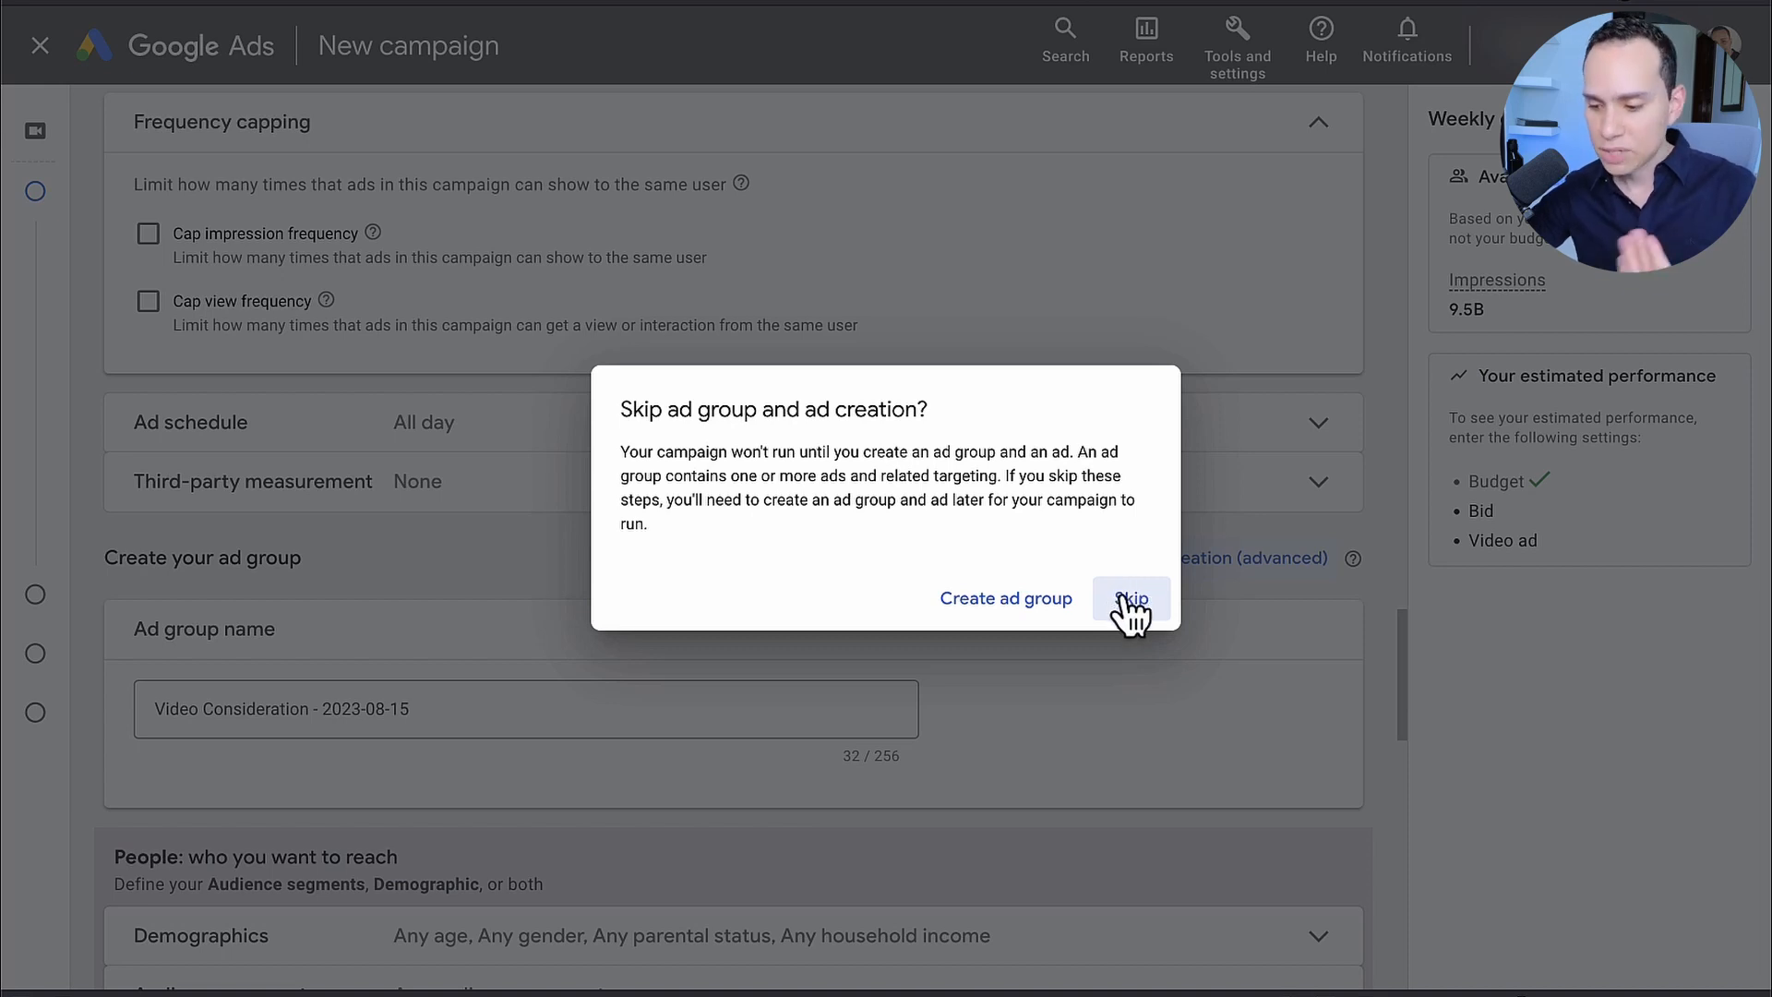
left_click(1131, 600)
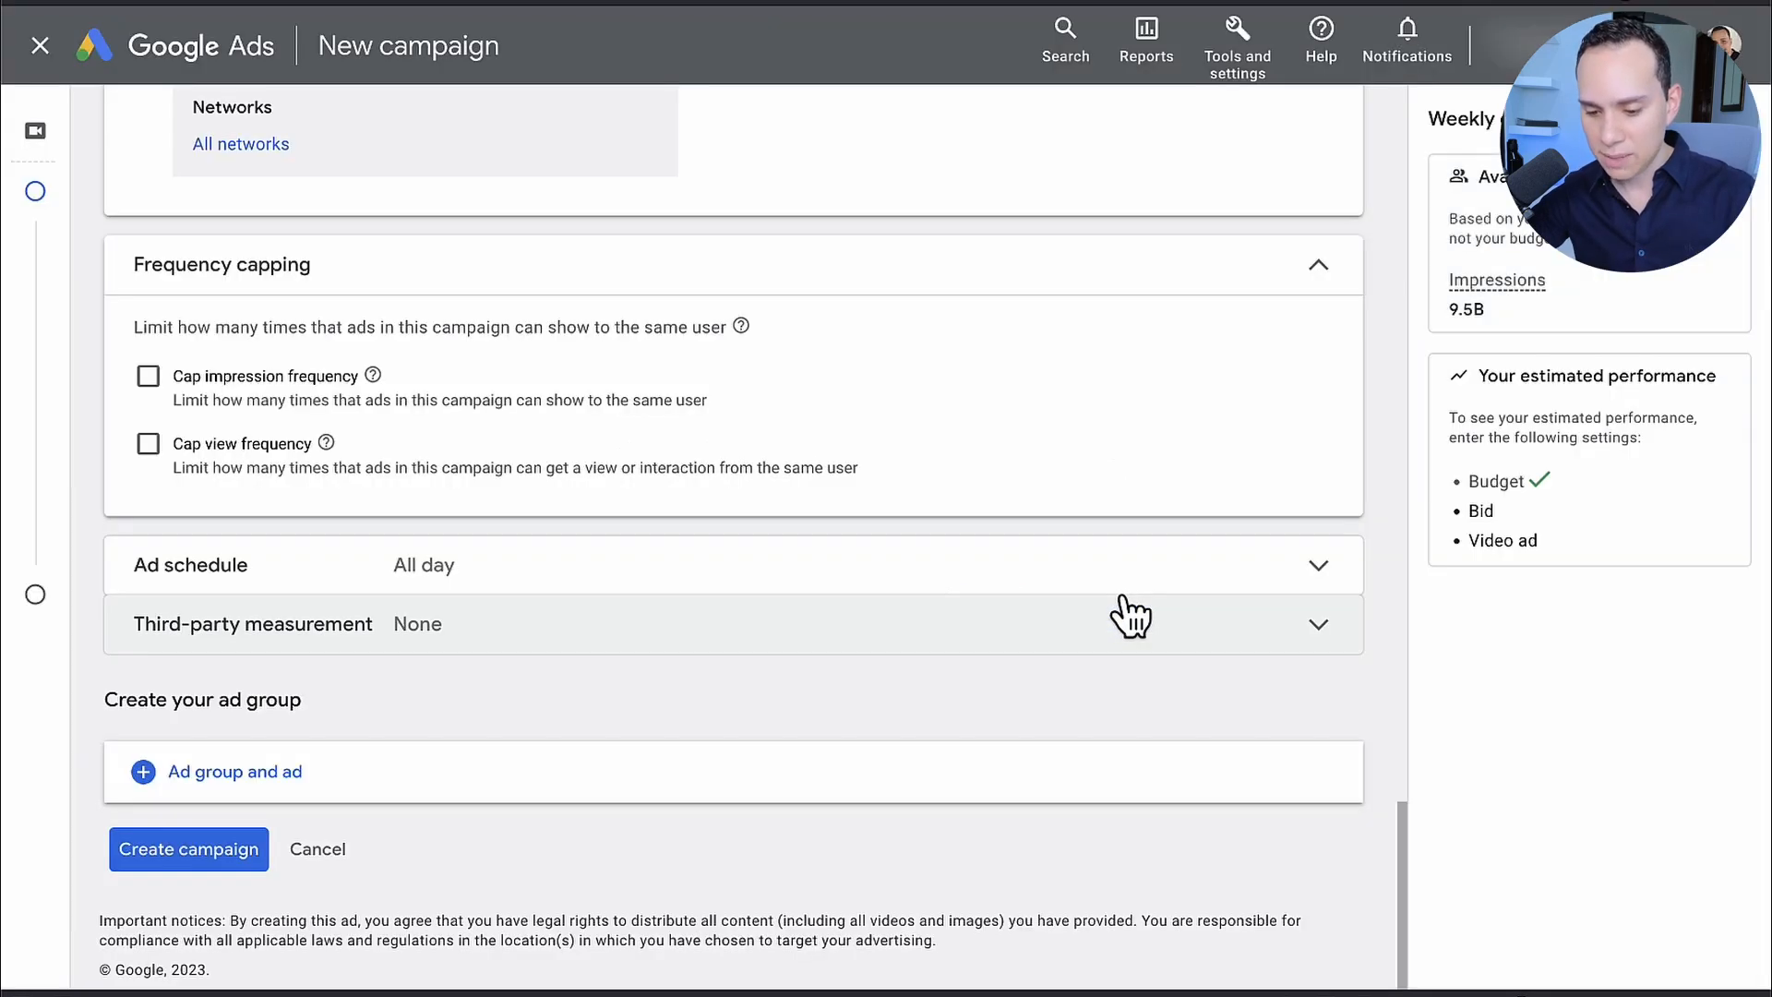
left_click(154, 854)
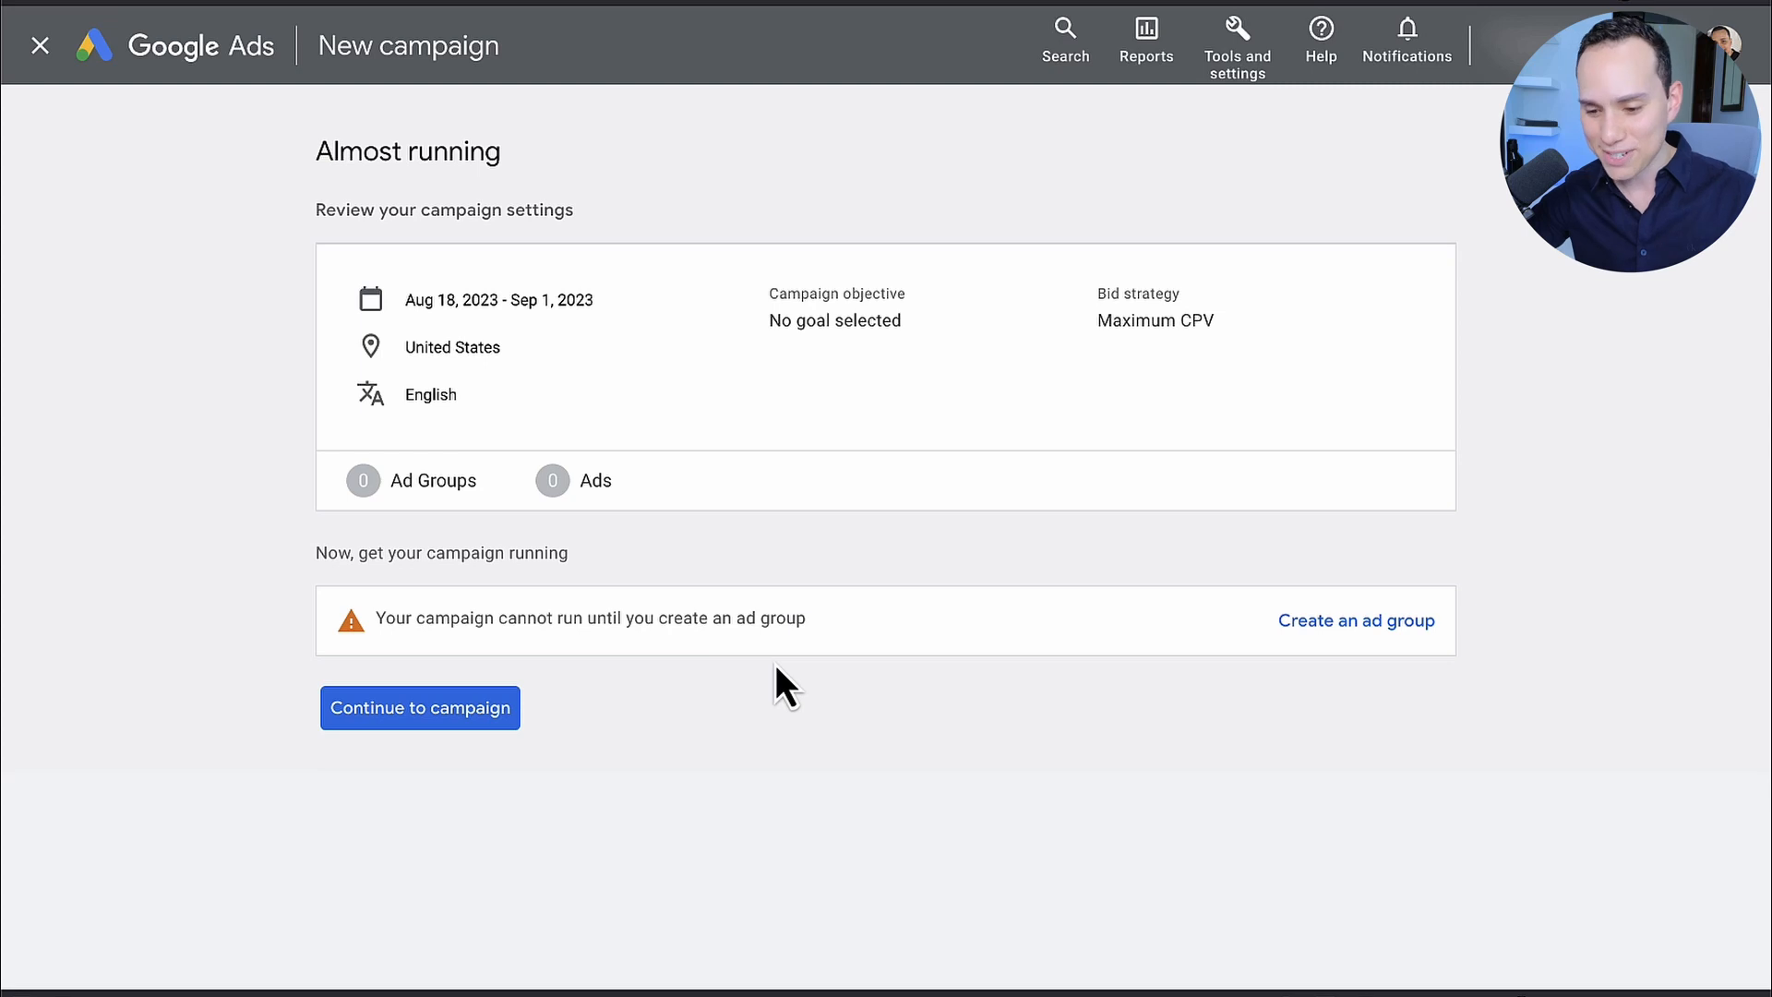
left_click(475, 720)
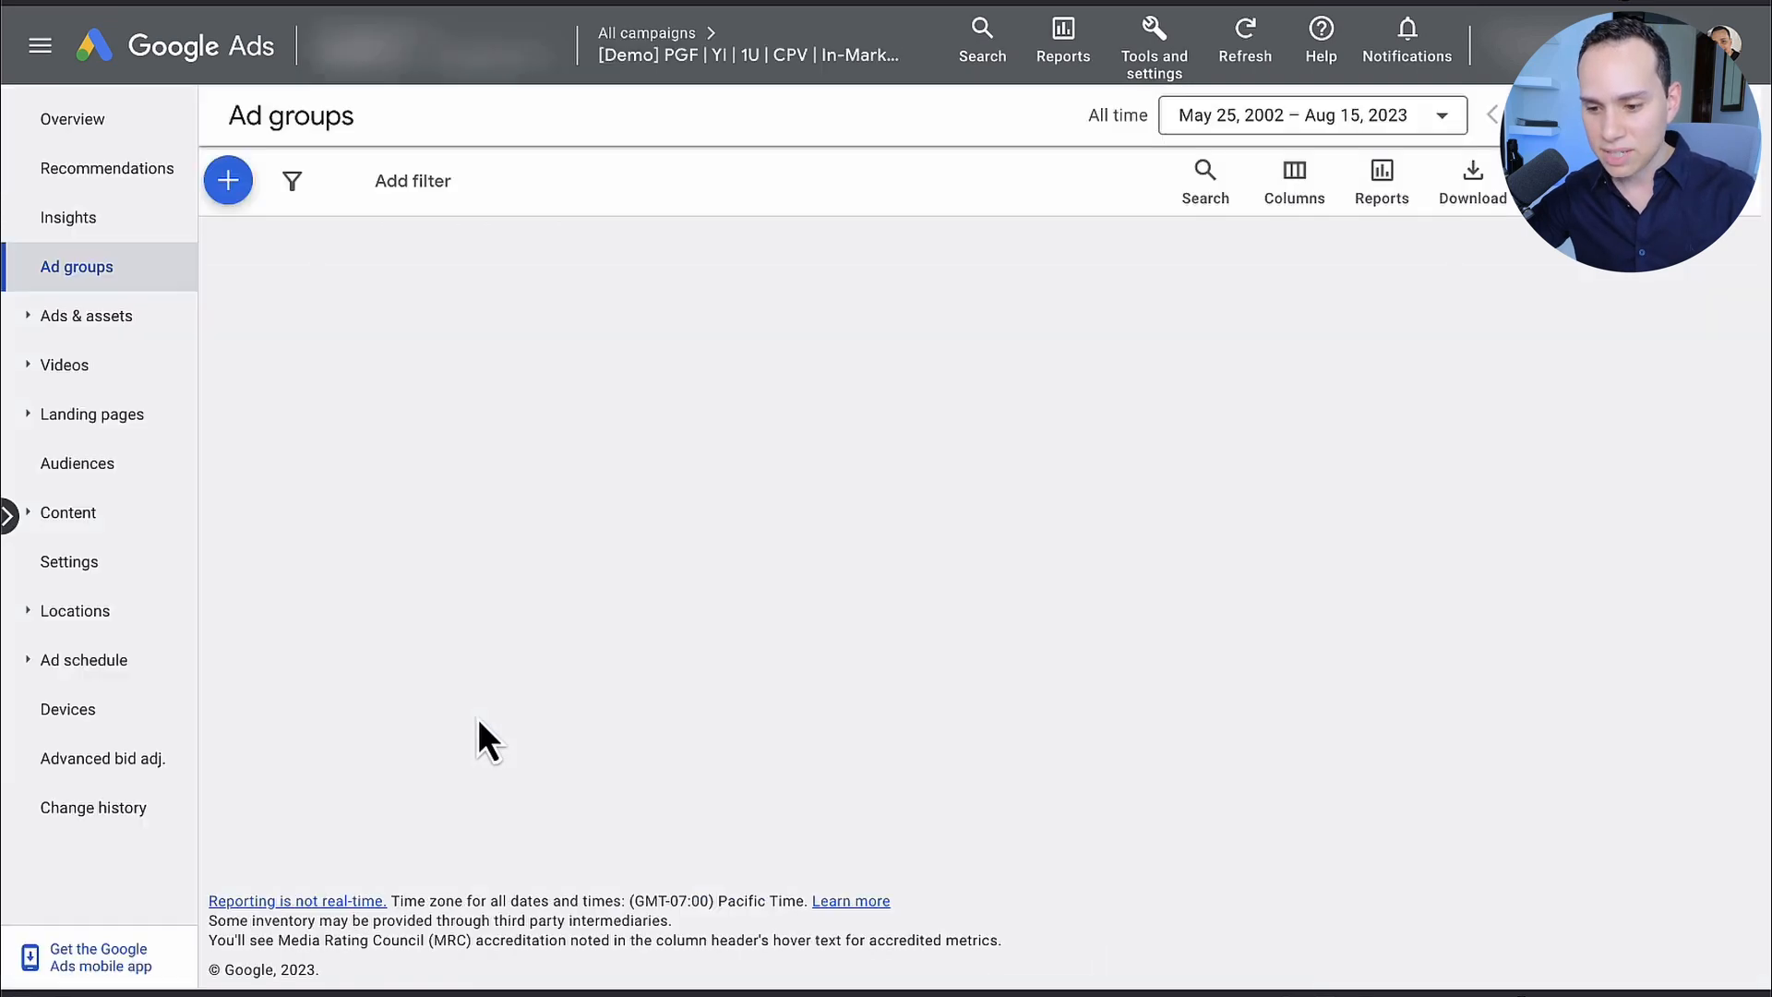
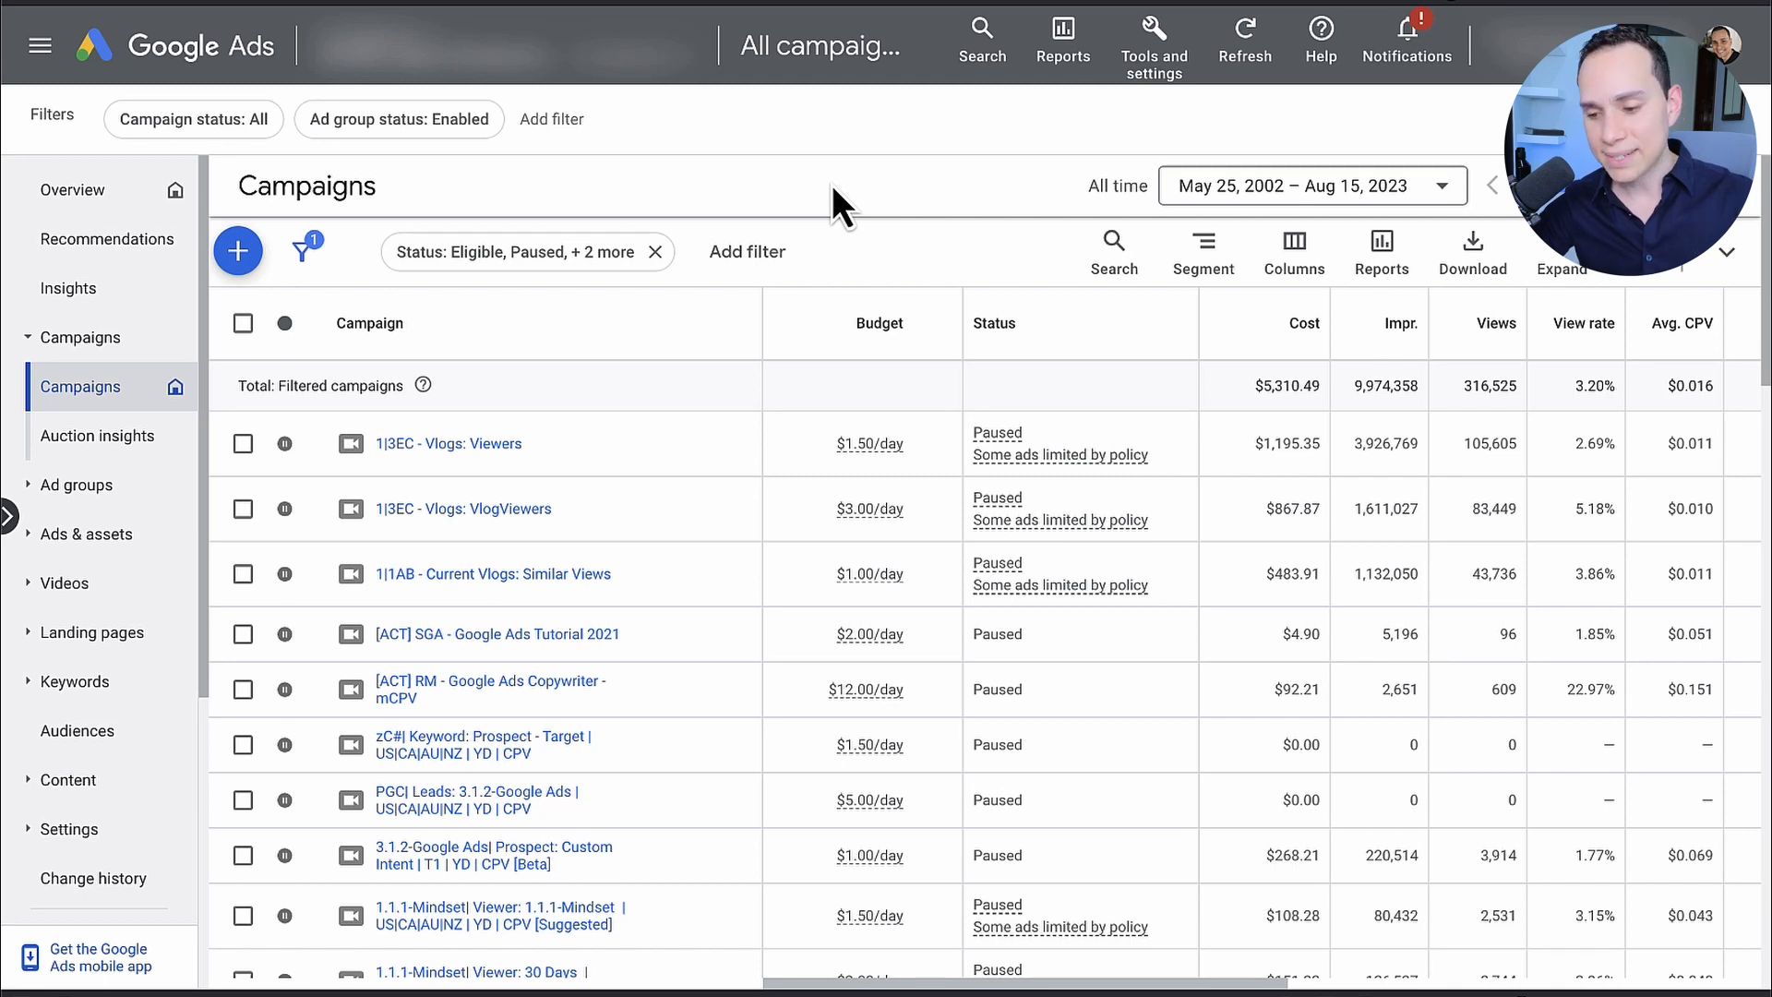
Step: Open the Keyword Planner and get new keyword ideas for Facebook Ads Agency and Facebook Ads Manager
left_click(1146, 73)
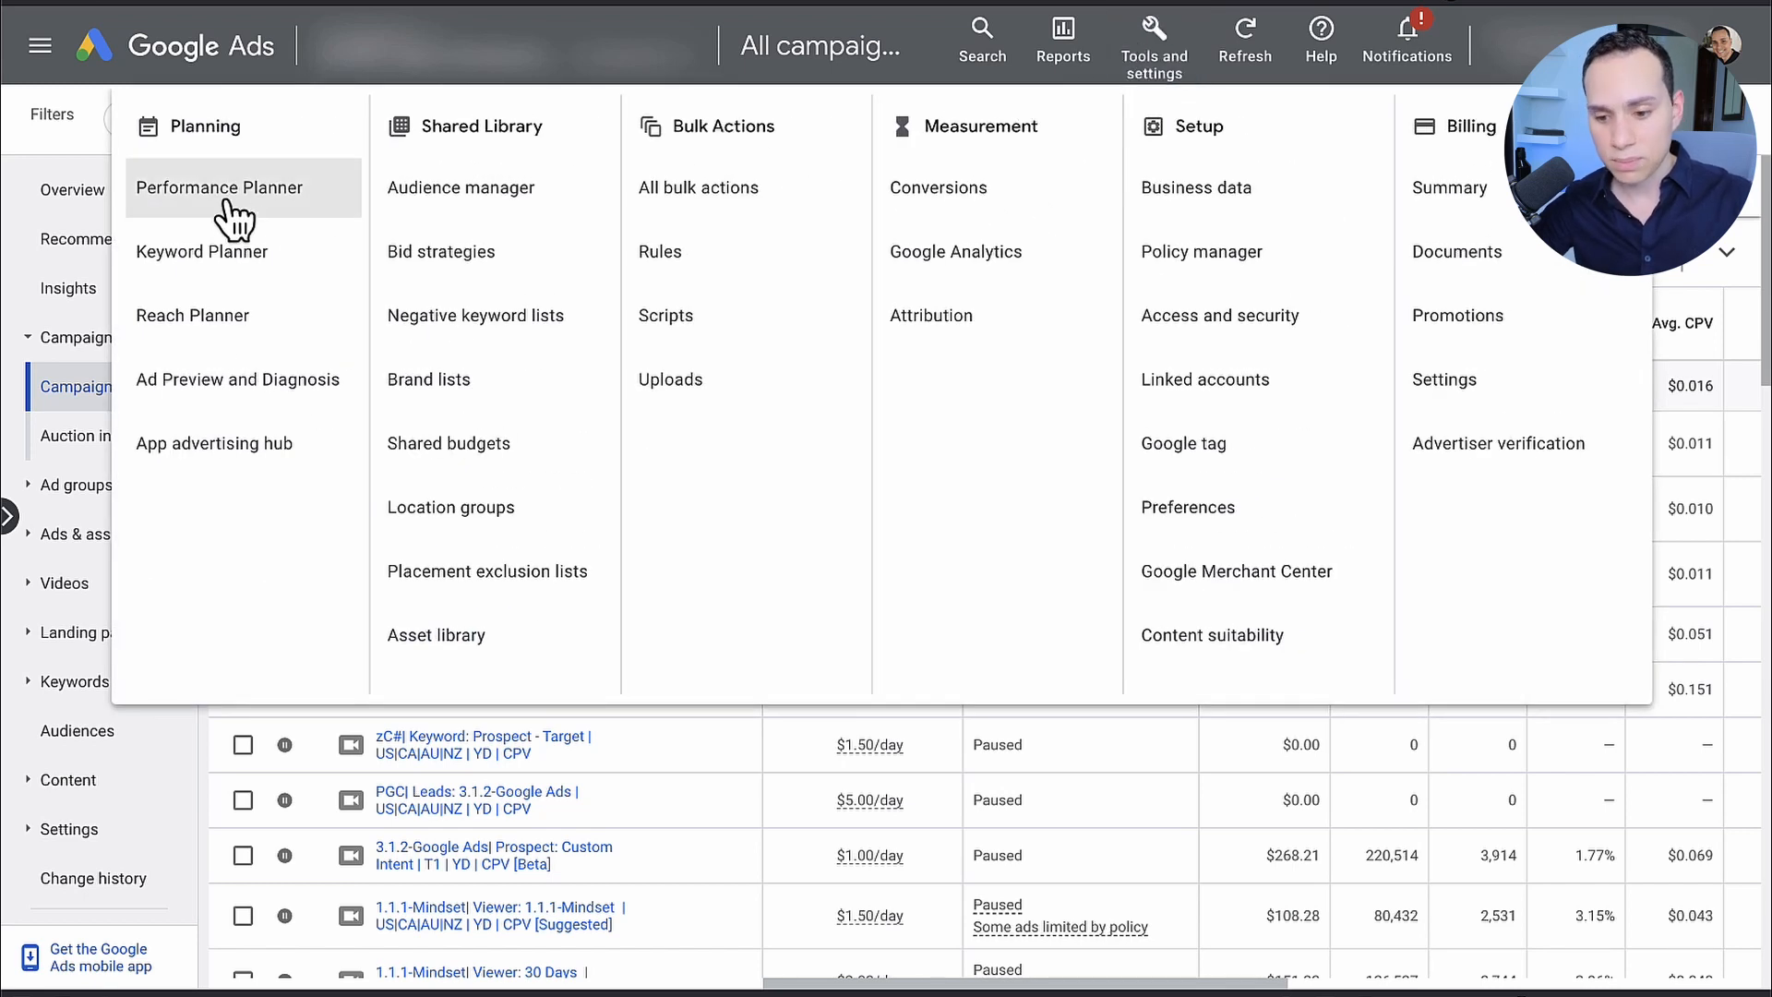
left_click(207, 264)
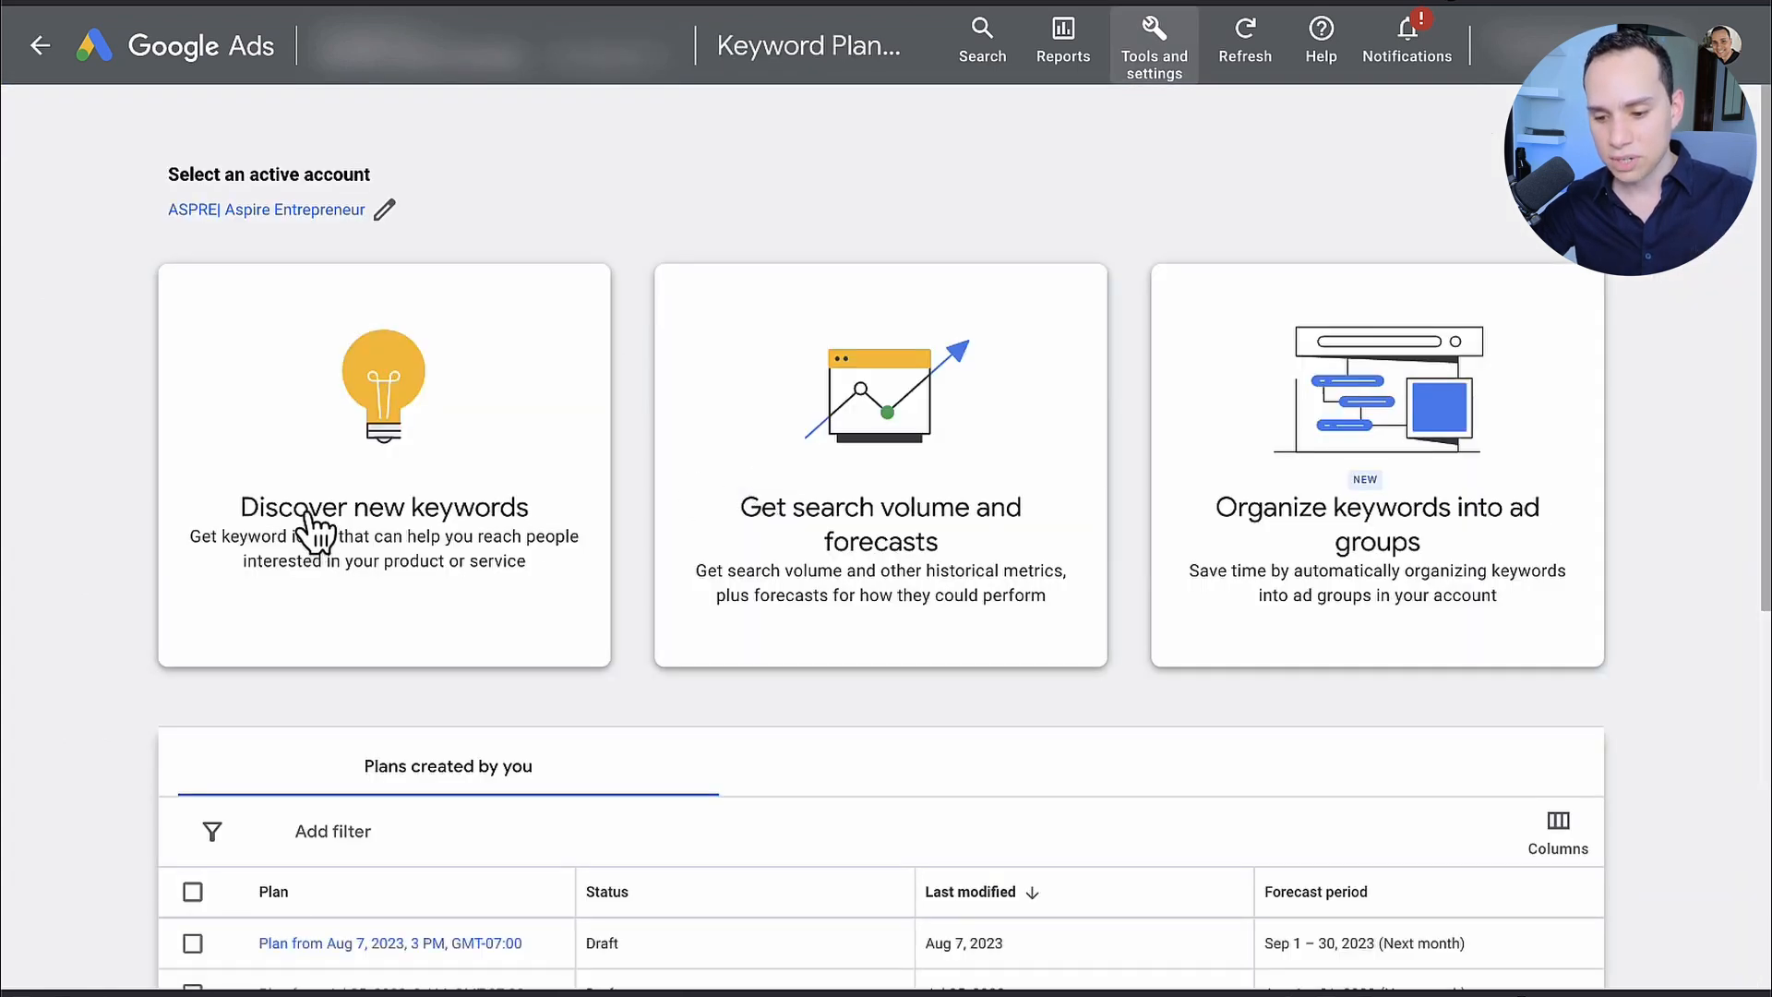
left_click(406, 506)
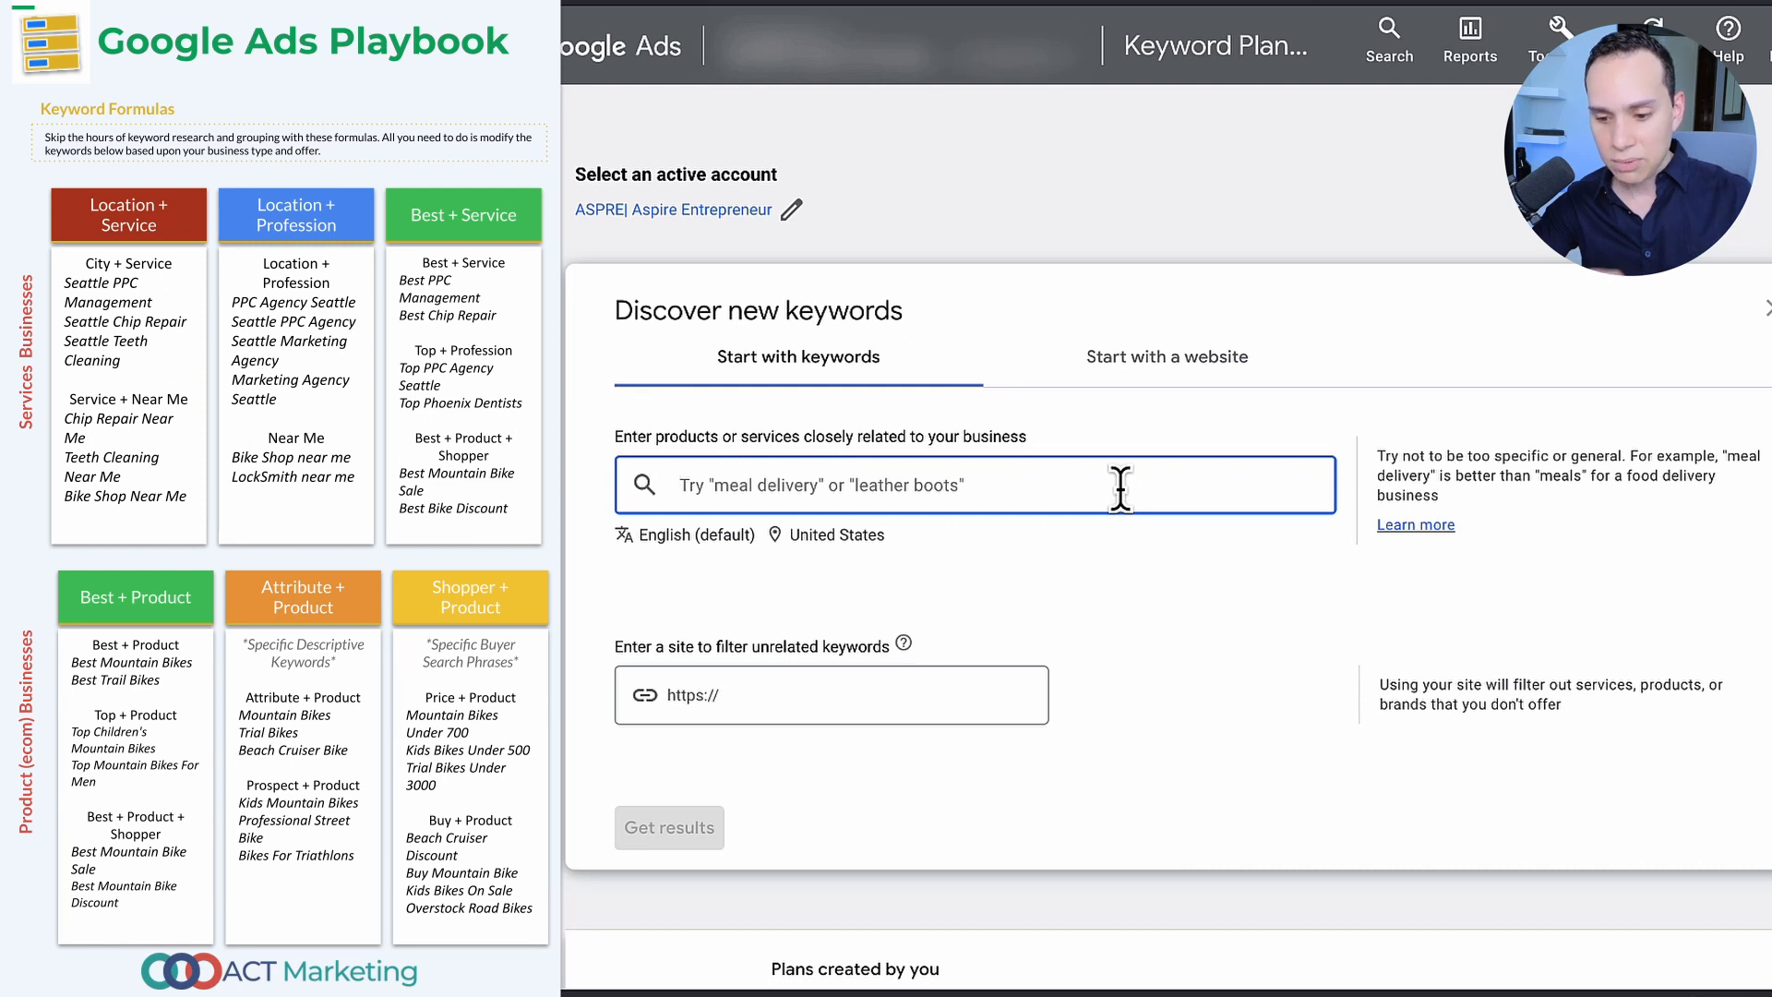
type("Facebook Ads Agency, Facebook Ads Manager")
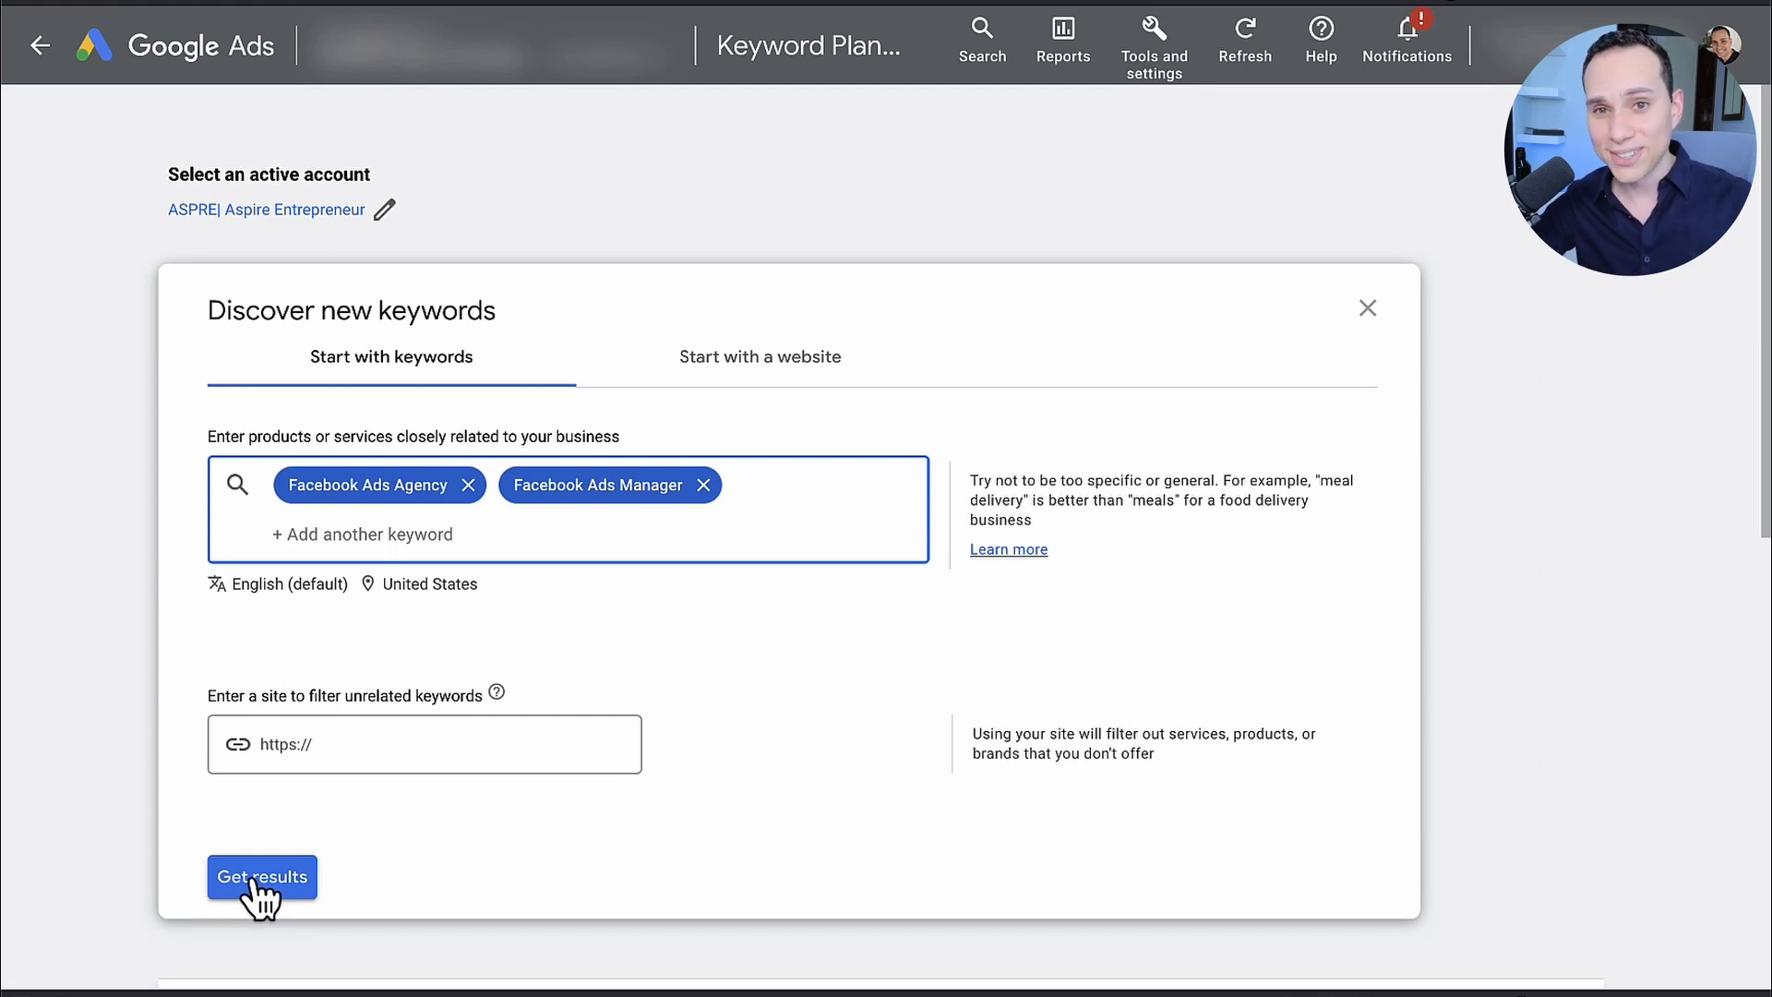
left_click(252, 882)
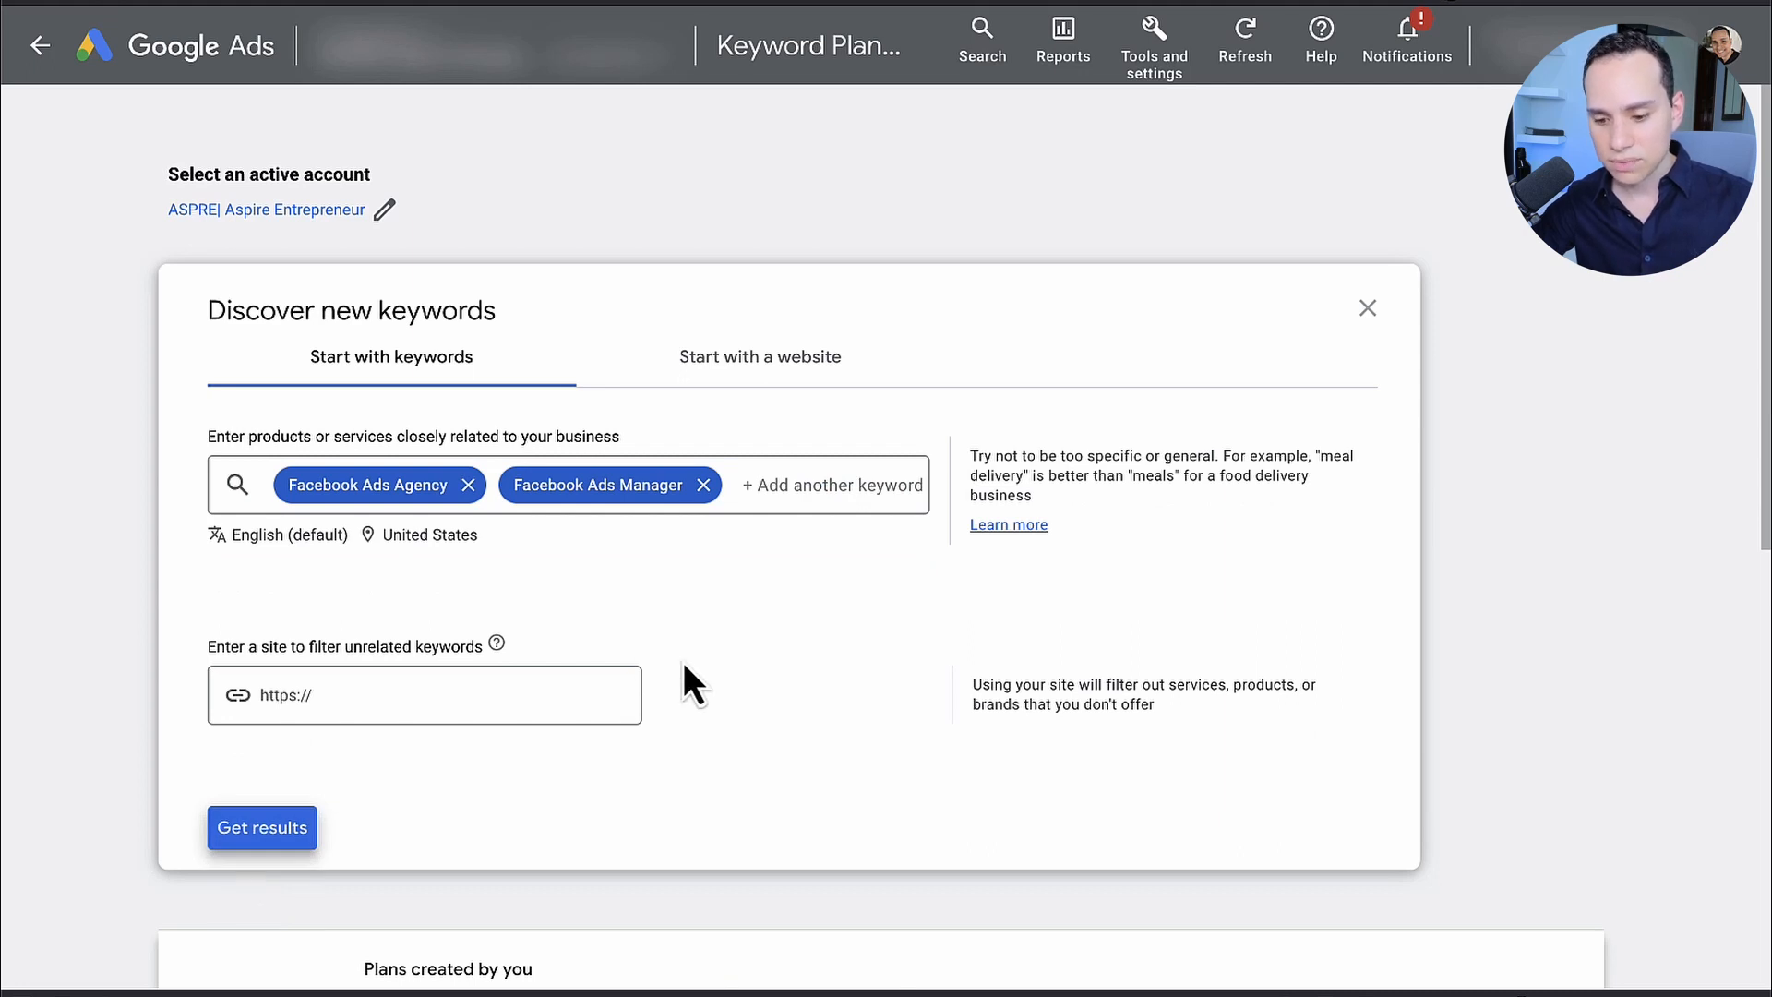
left_click(271, 835)
Step: Select the two provided keywords, facebook ads agency and facebook ads manager, in the keyword ideas list
scroll(186, 646, "down", 3)
scroll(187, 646, "down", 4)
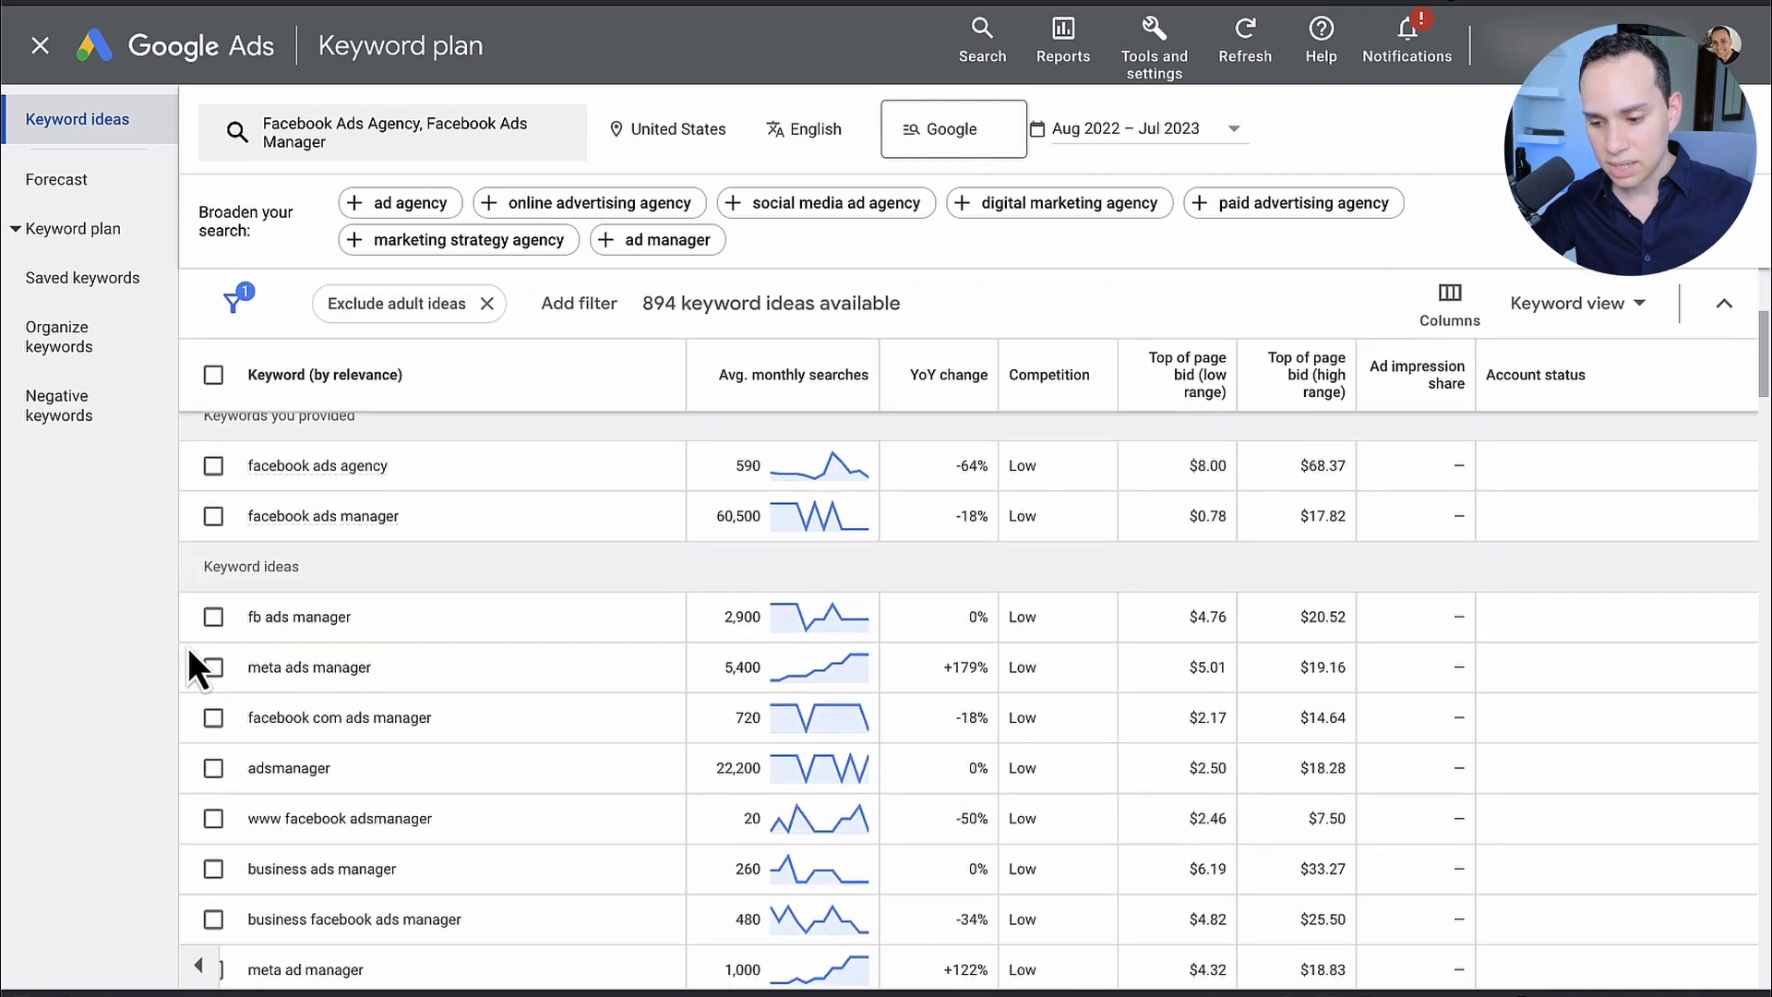
scroll(467, 547, "up", 3)
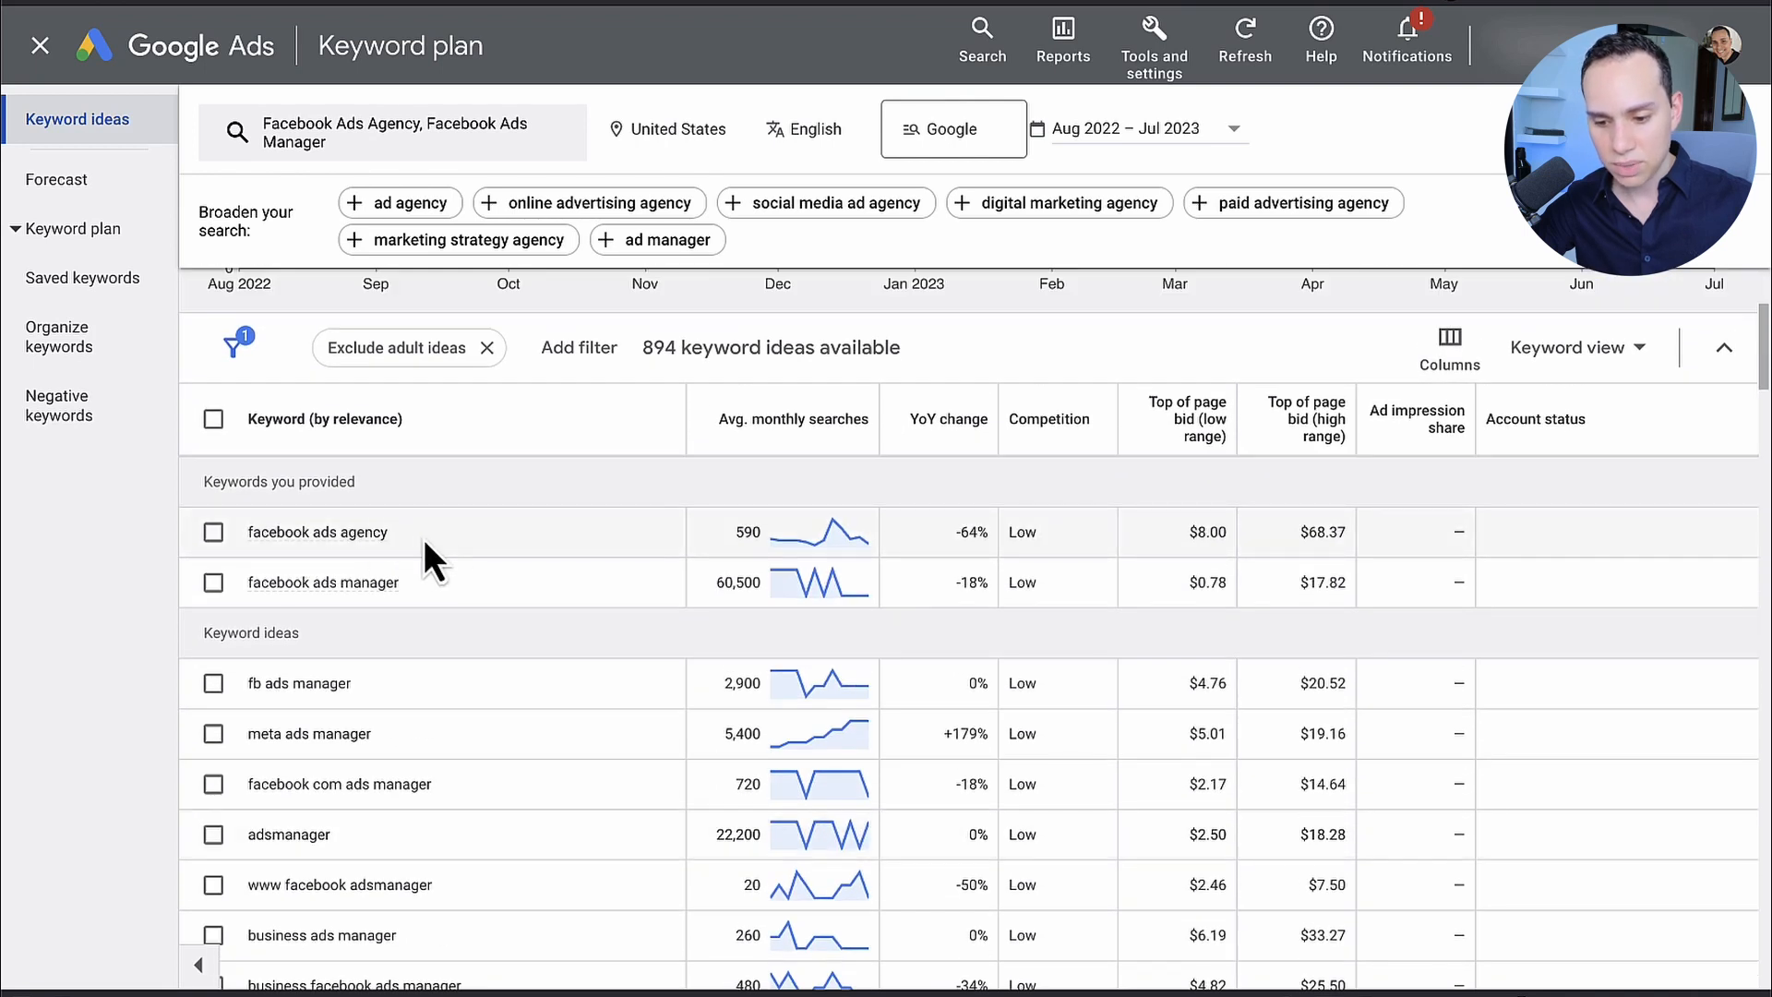
left_click(213, 532)
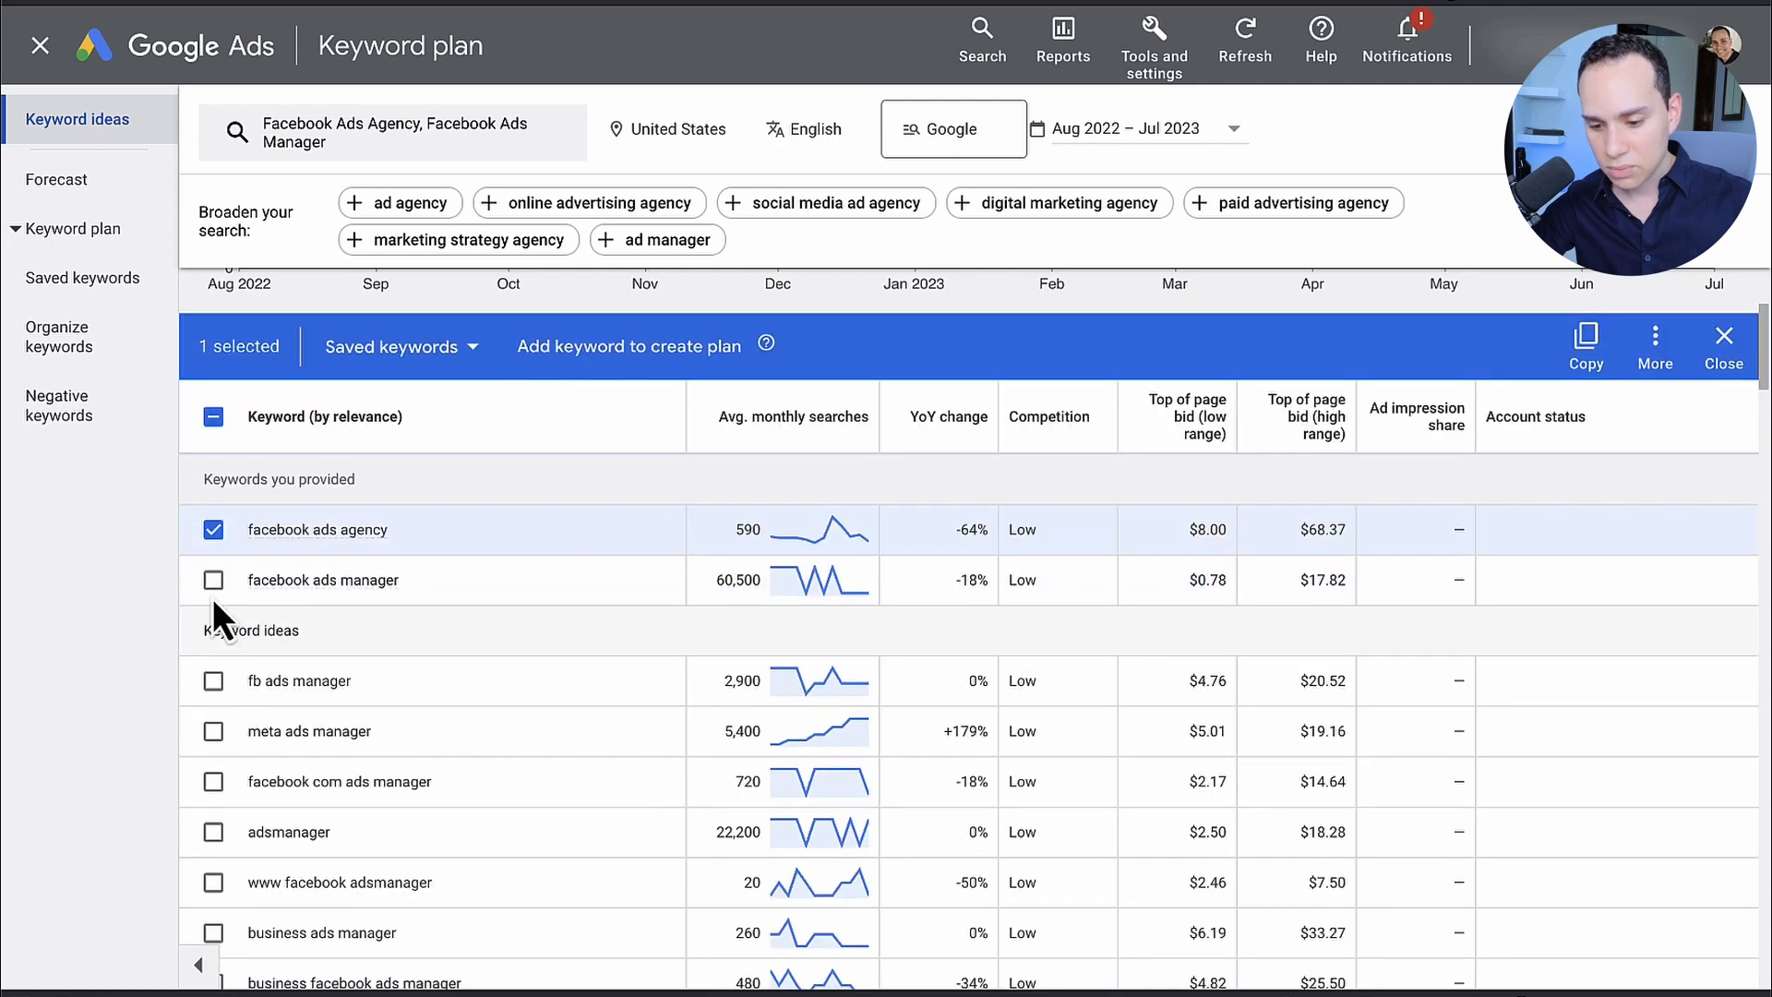
left_click(213, 581)
Step: Also select facebook ad management services, facebook advertising manager, facebook marketing agency and instagram ads agency, and add all selected keywords to the plan
scroll(211, 591, "down", 3)
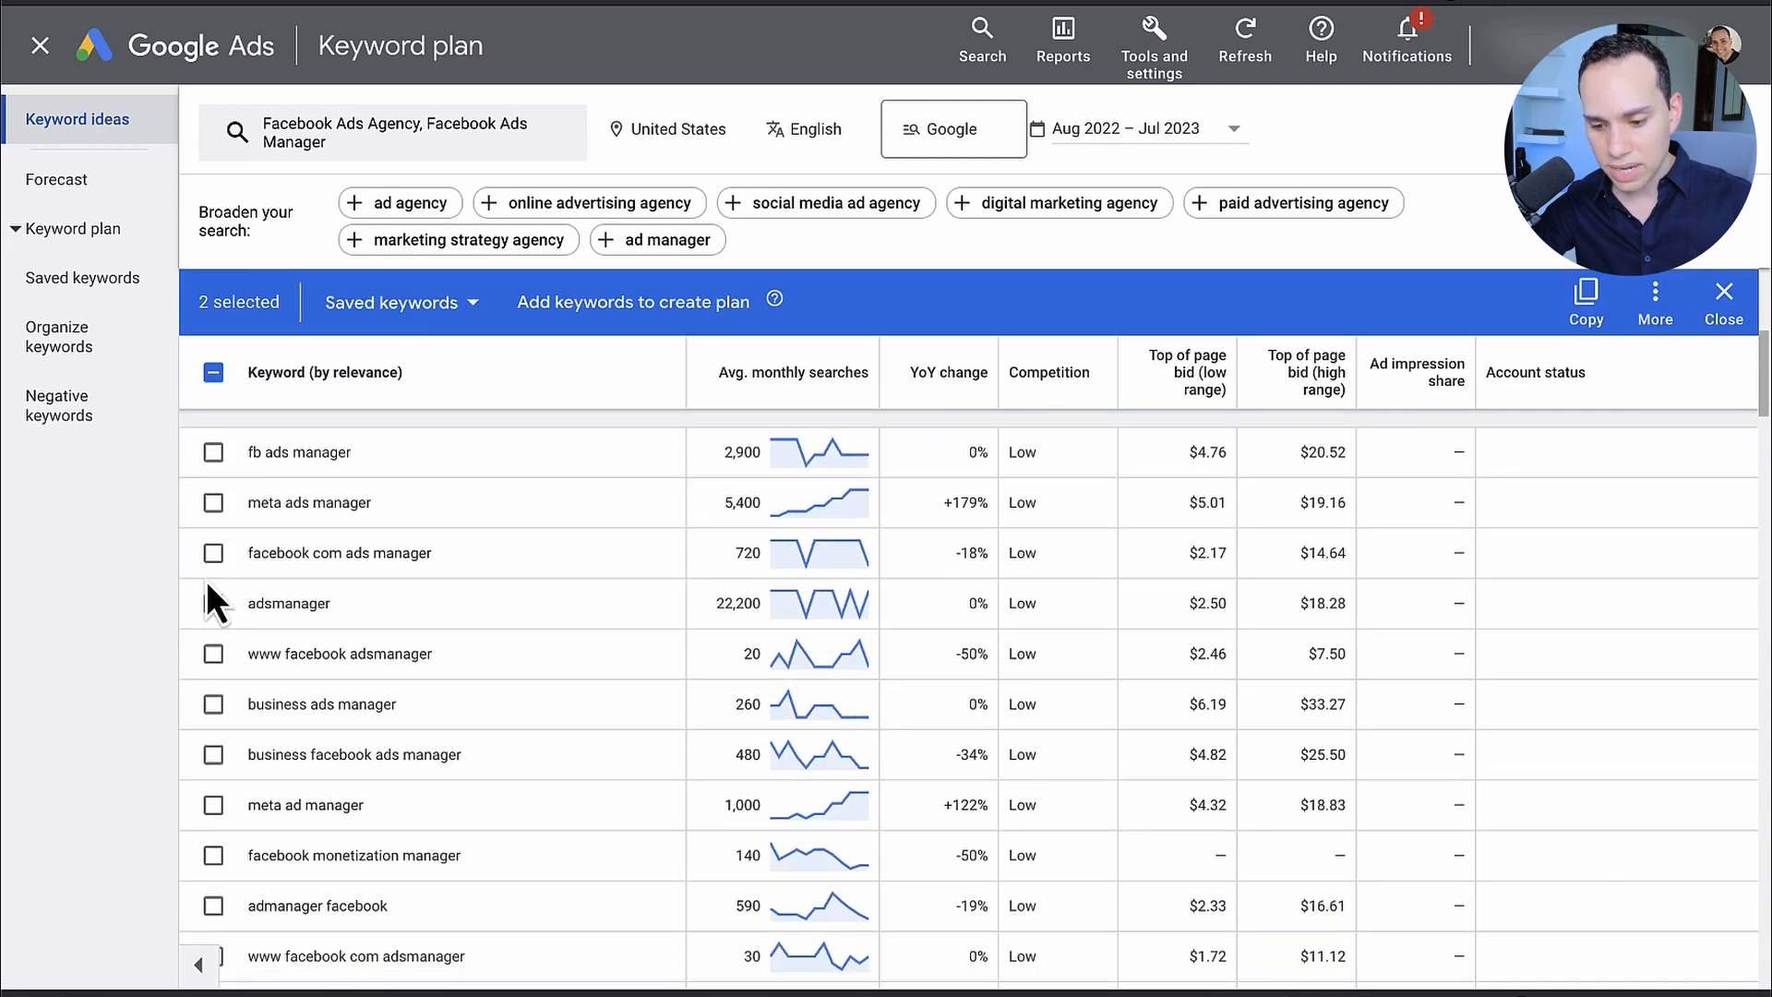
scroll(207, 634, "down", 3)
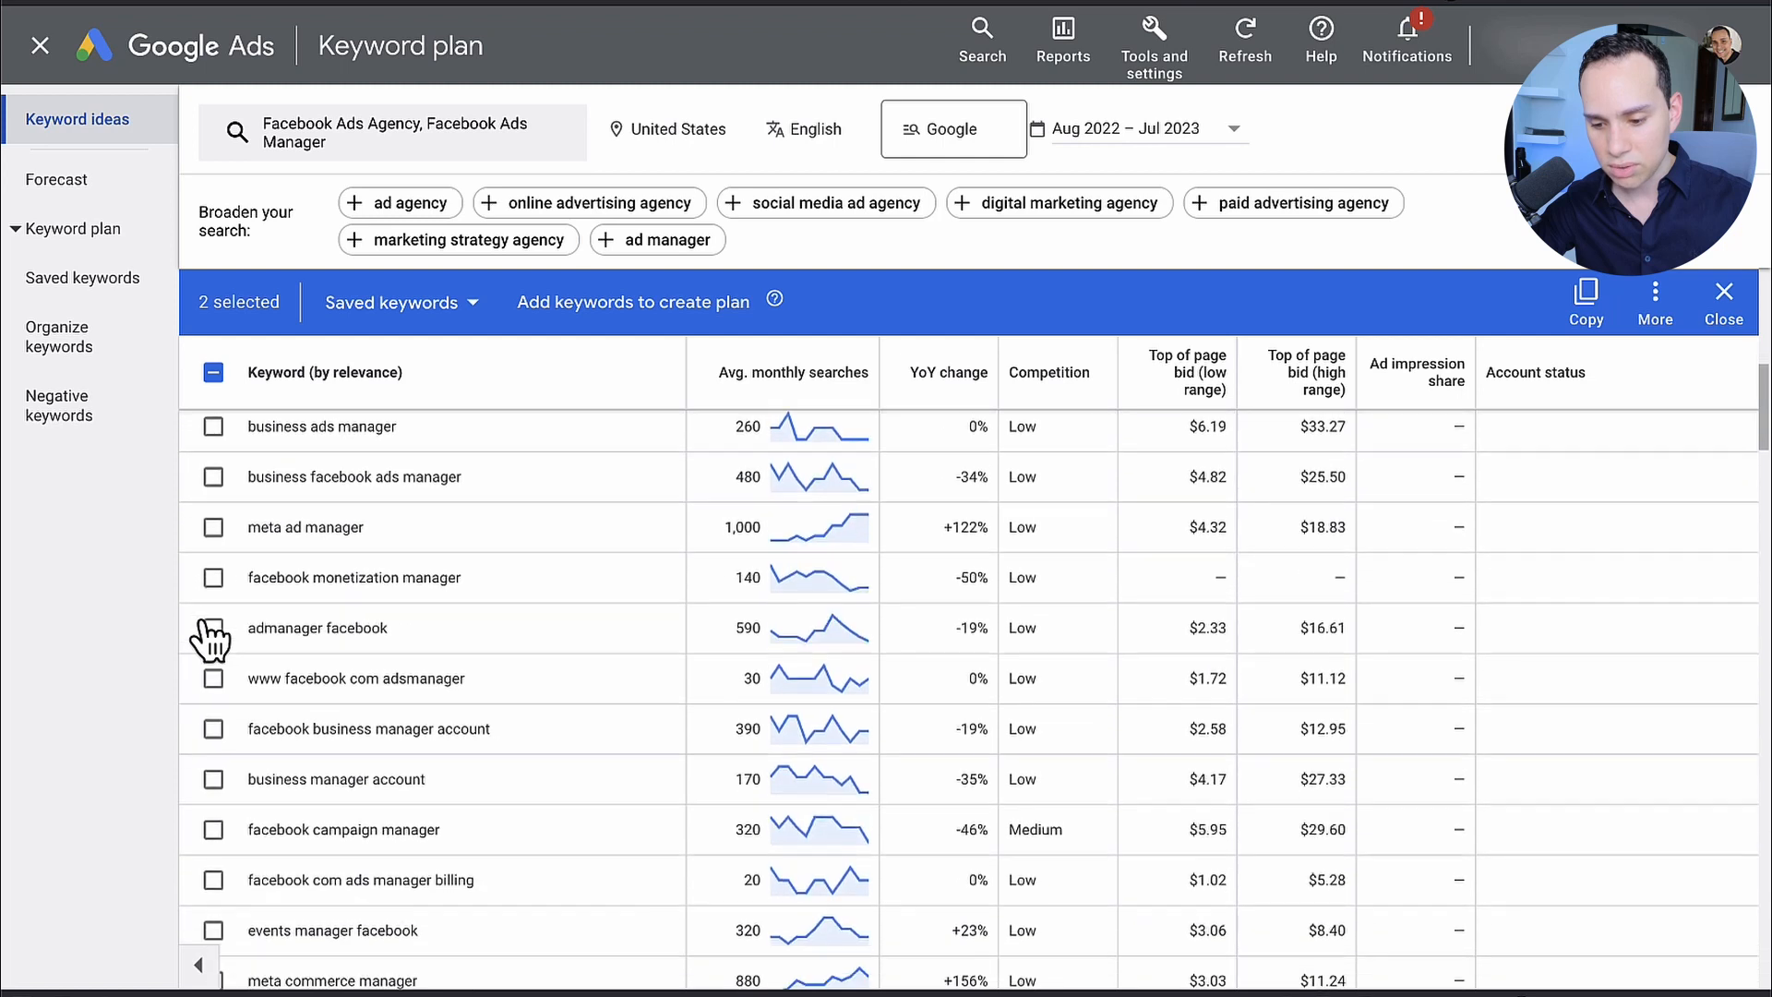
scroll(551, 579, "down", 5)
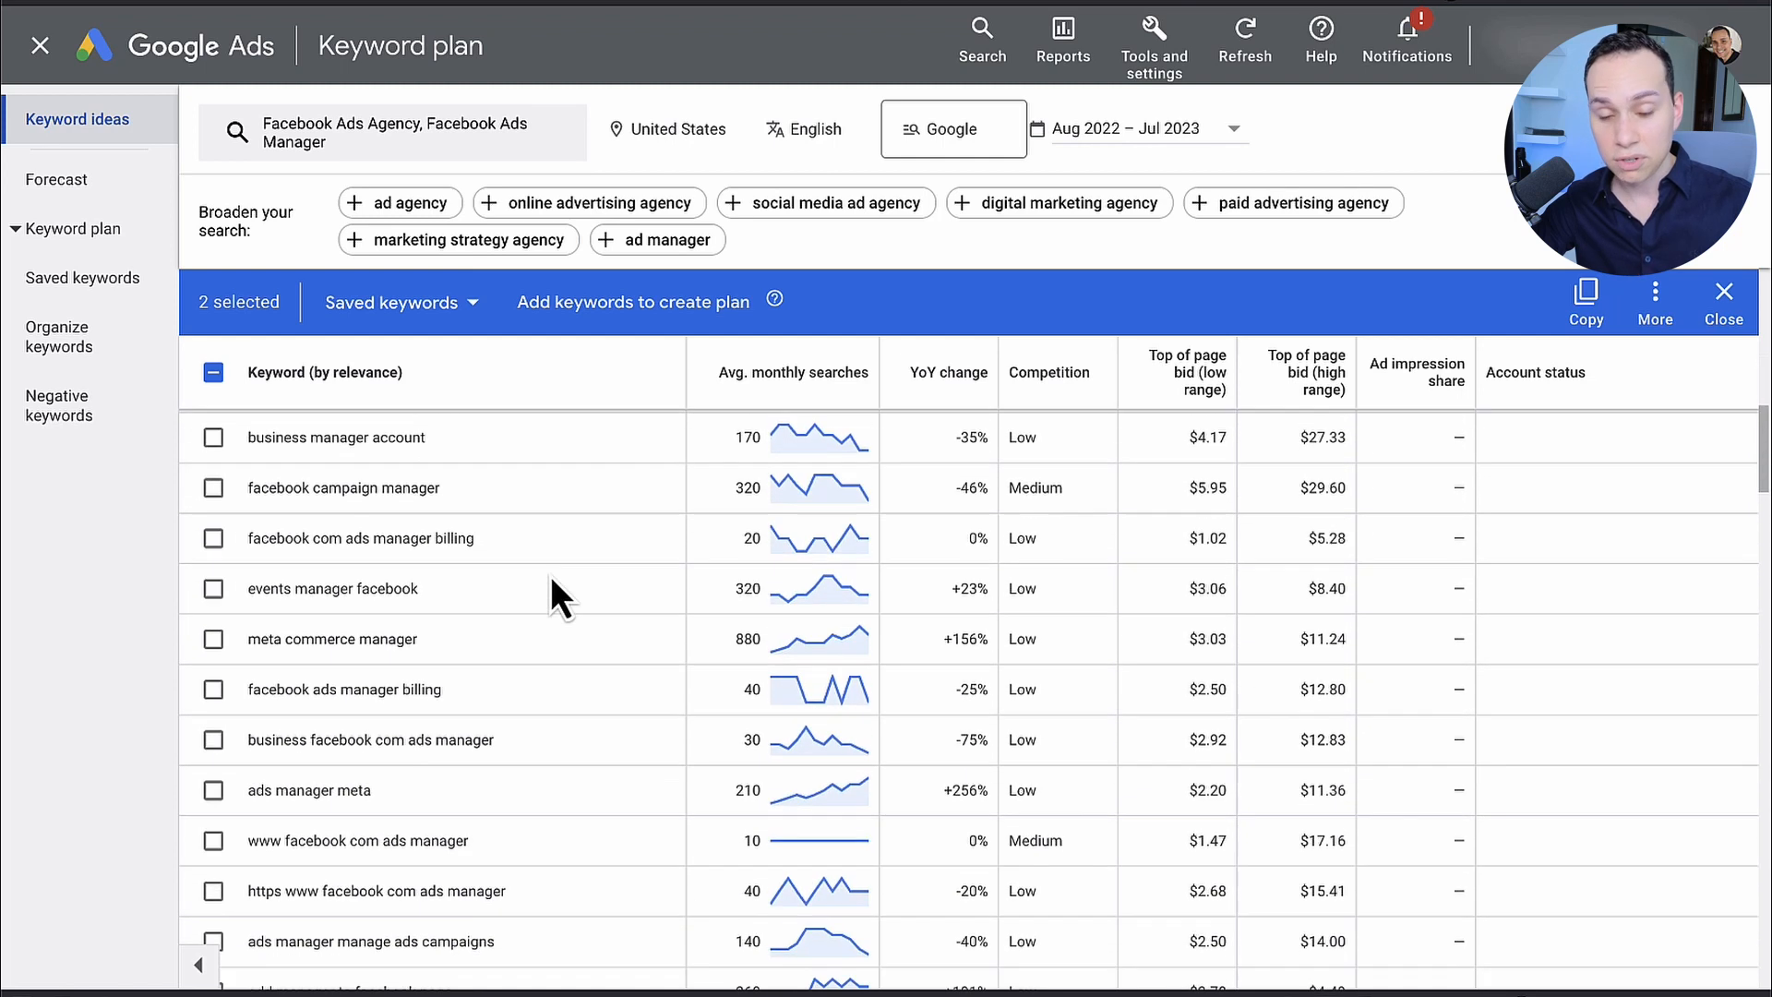
scroll(551, 582, "down", 8)
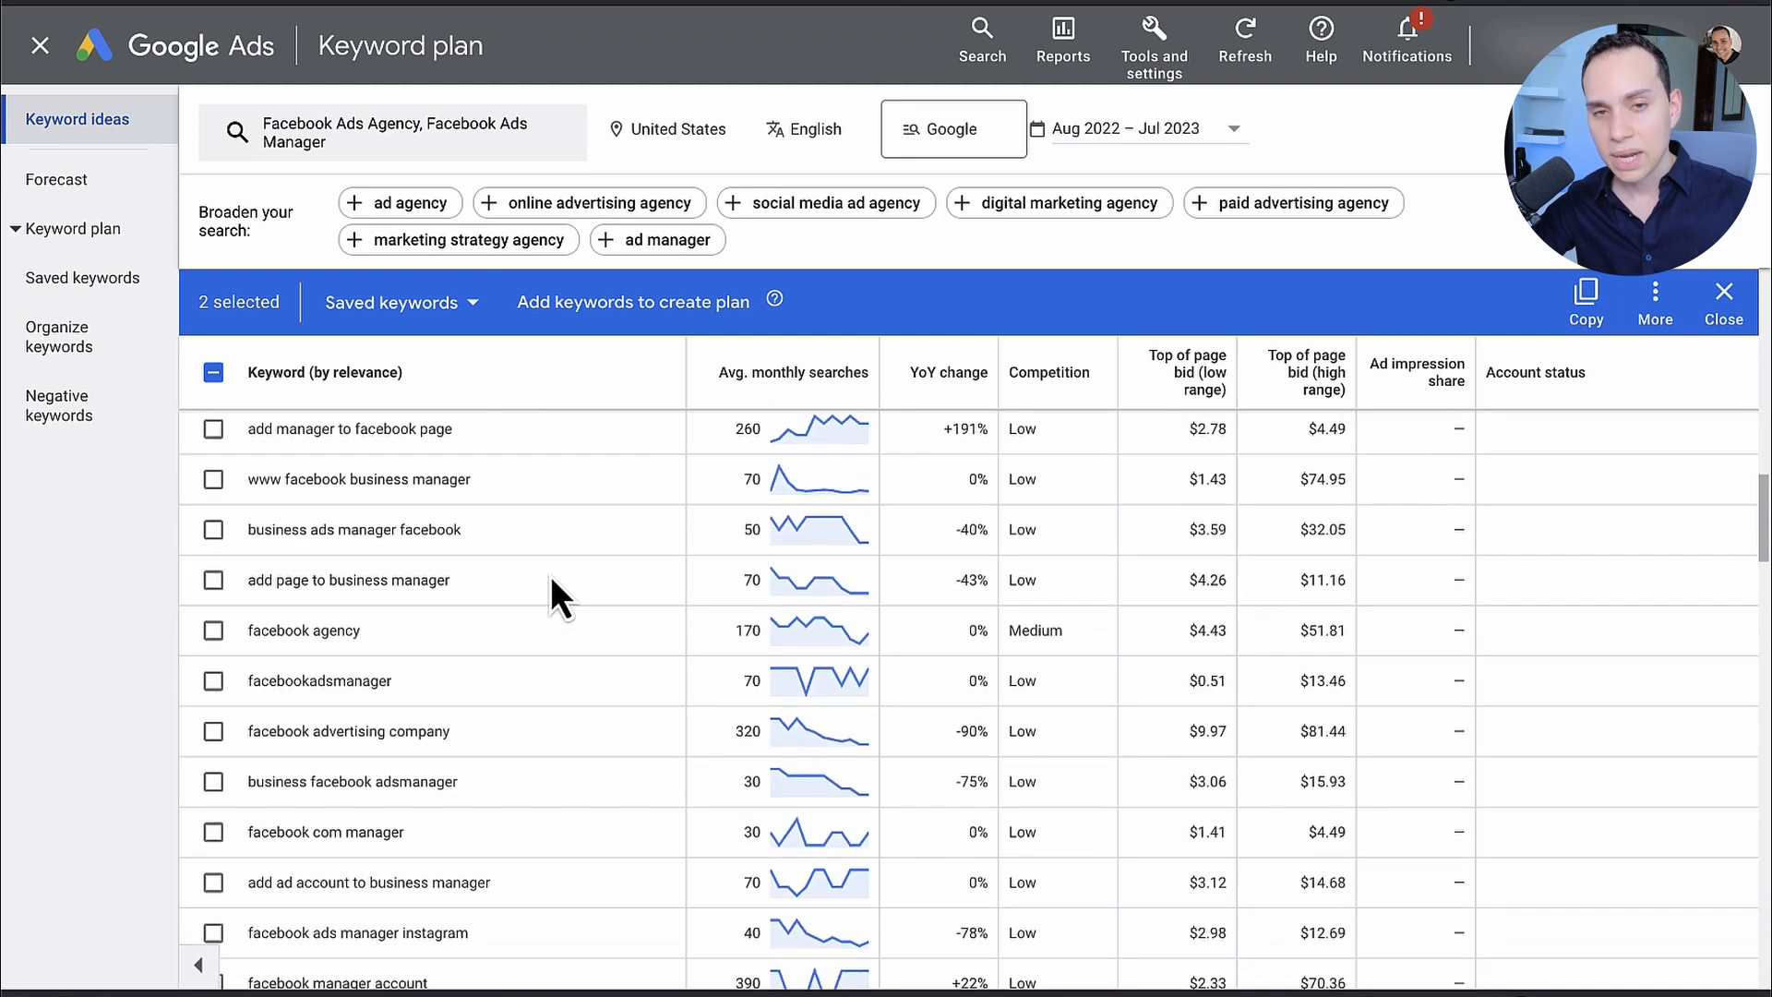
scroll(551, 582, "down", 1)
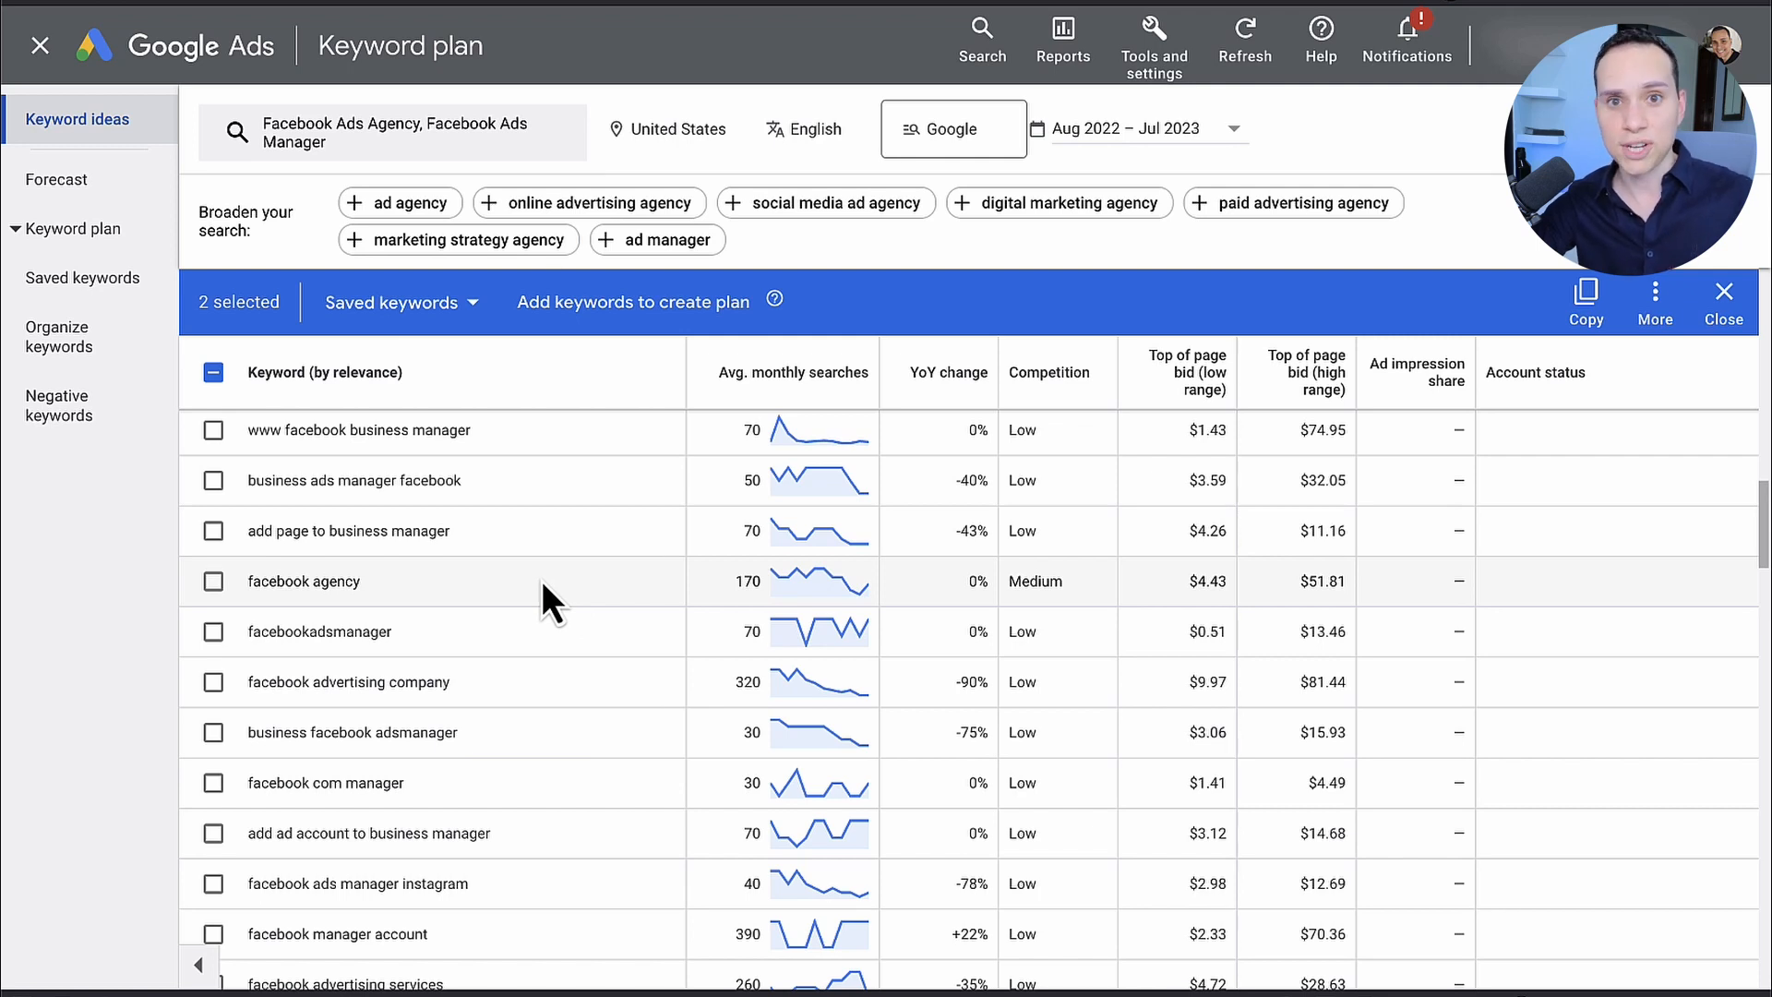
scroll(541, 579, "down", 2)
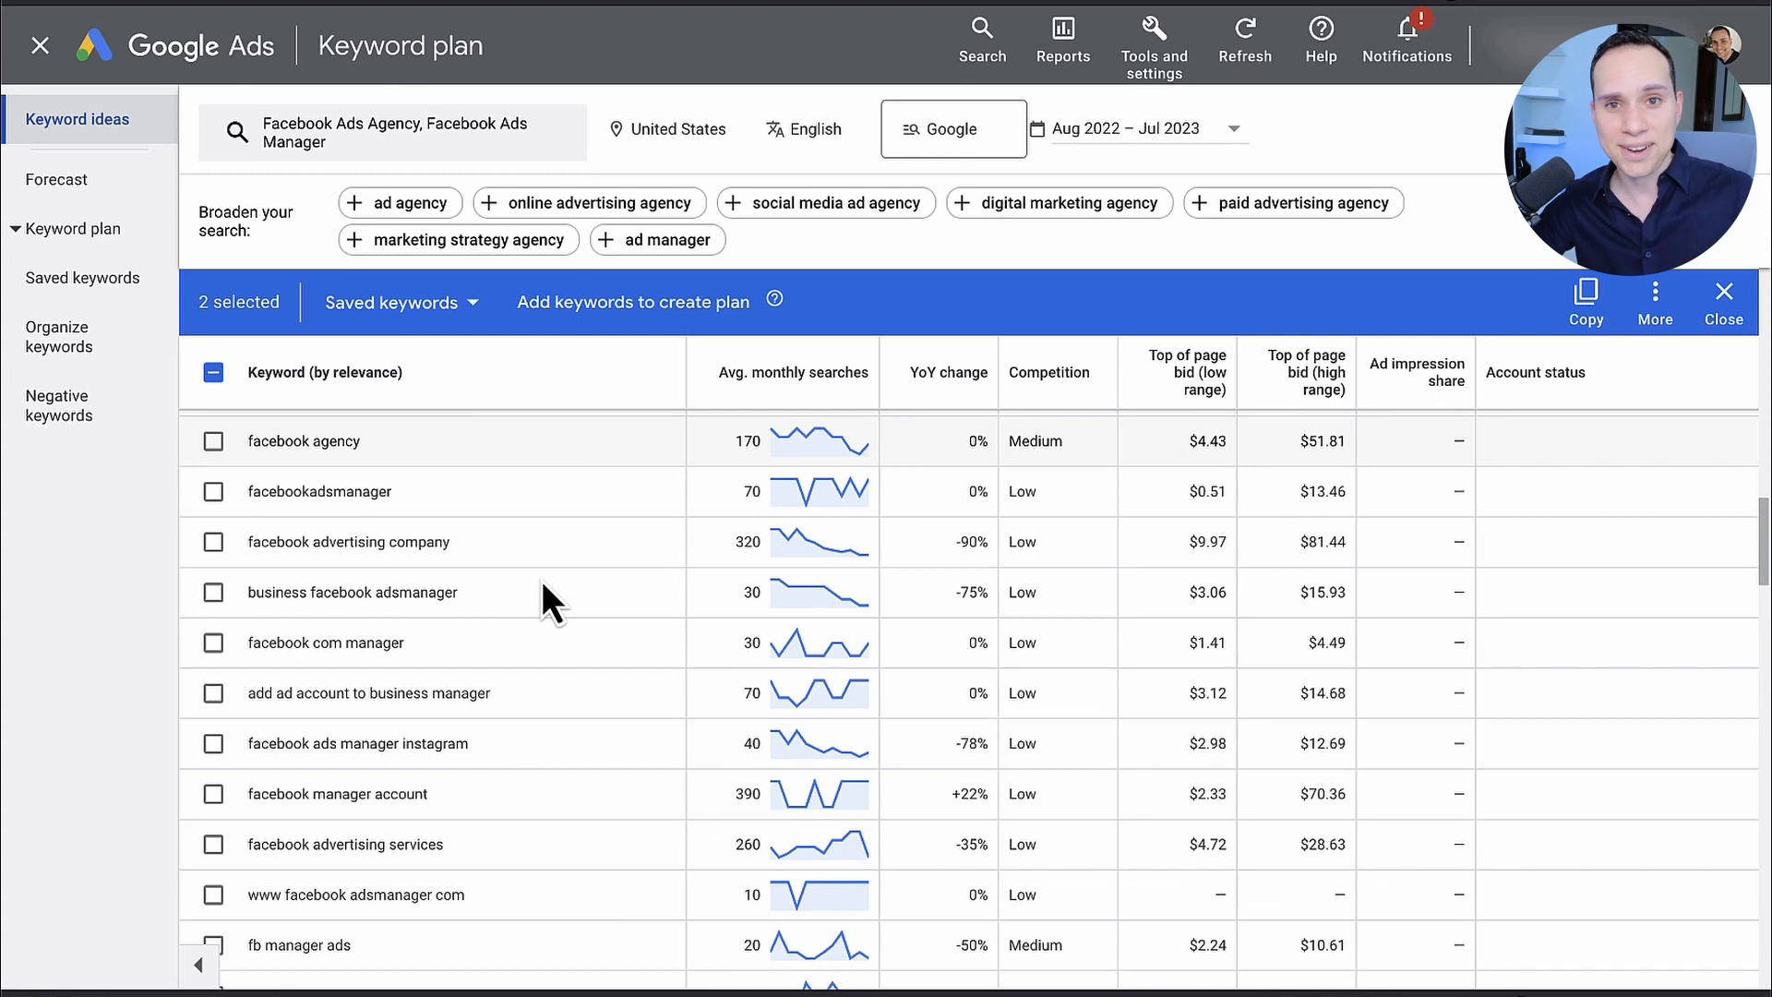
scroll(541, 580, "down", 6)
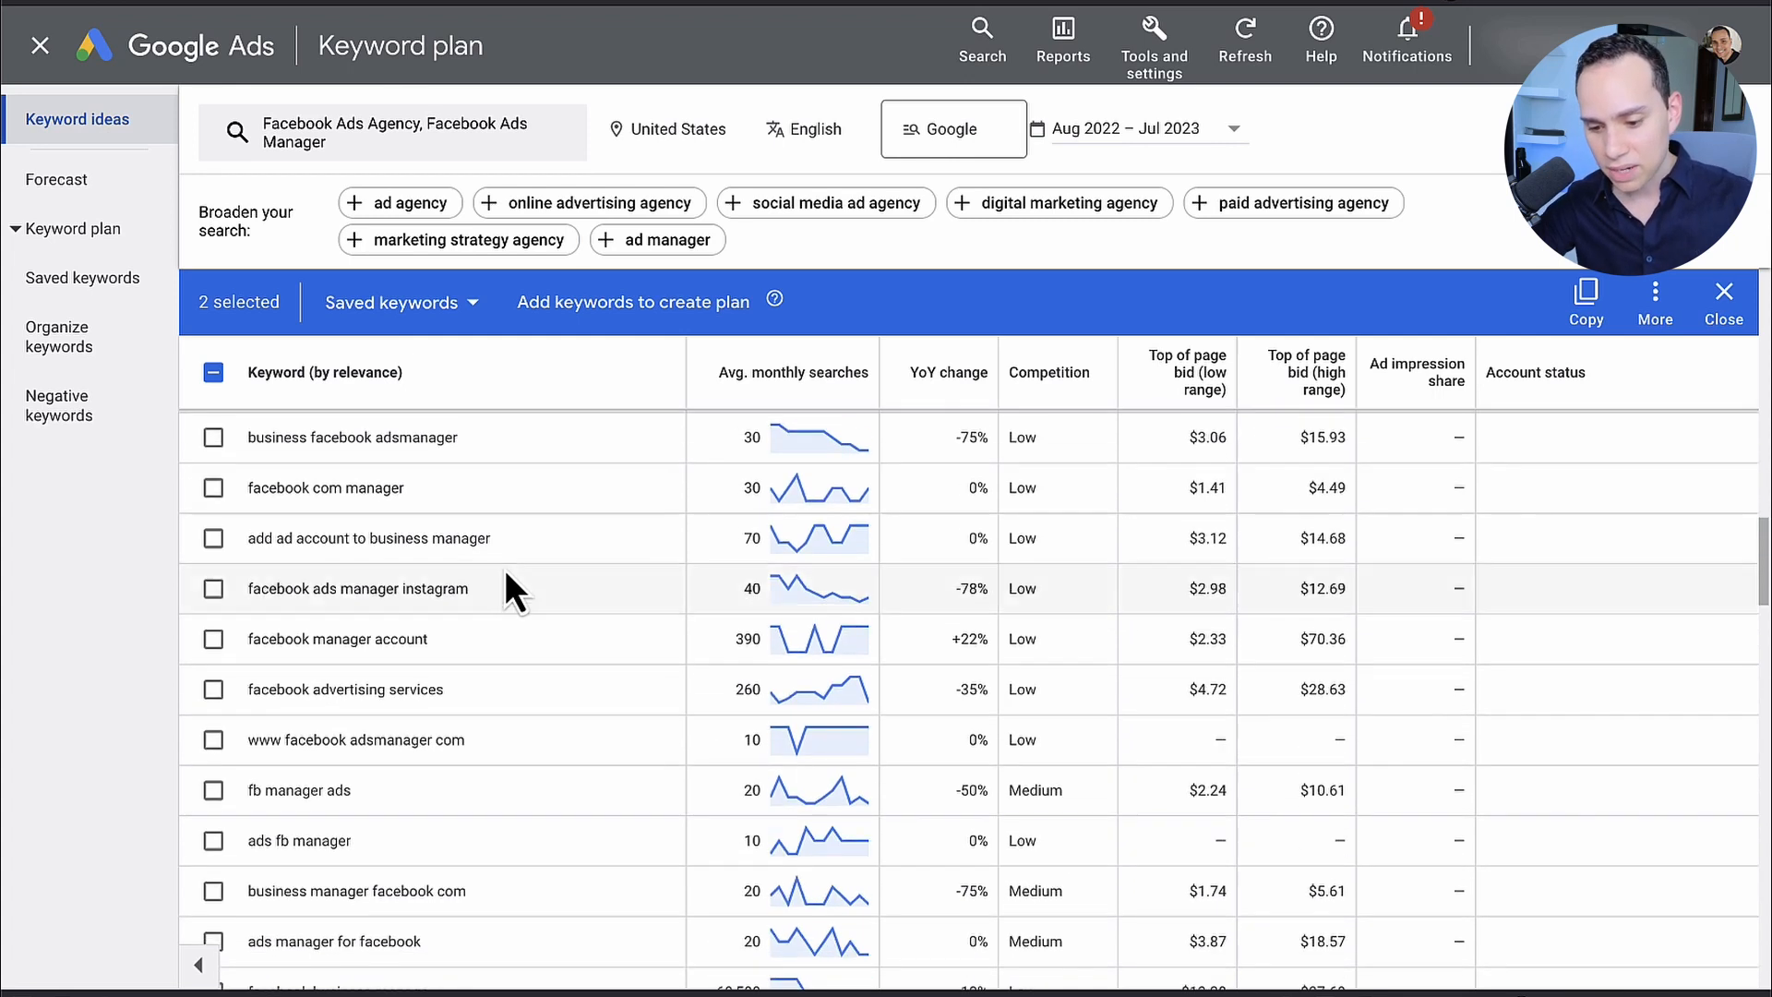
scroll(401, 604, "down", 6)
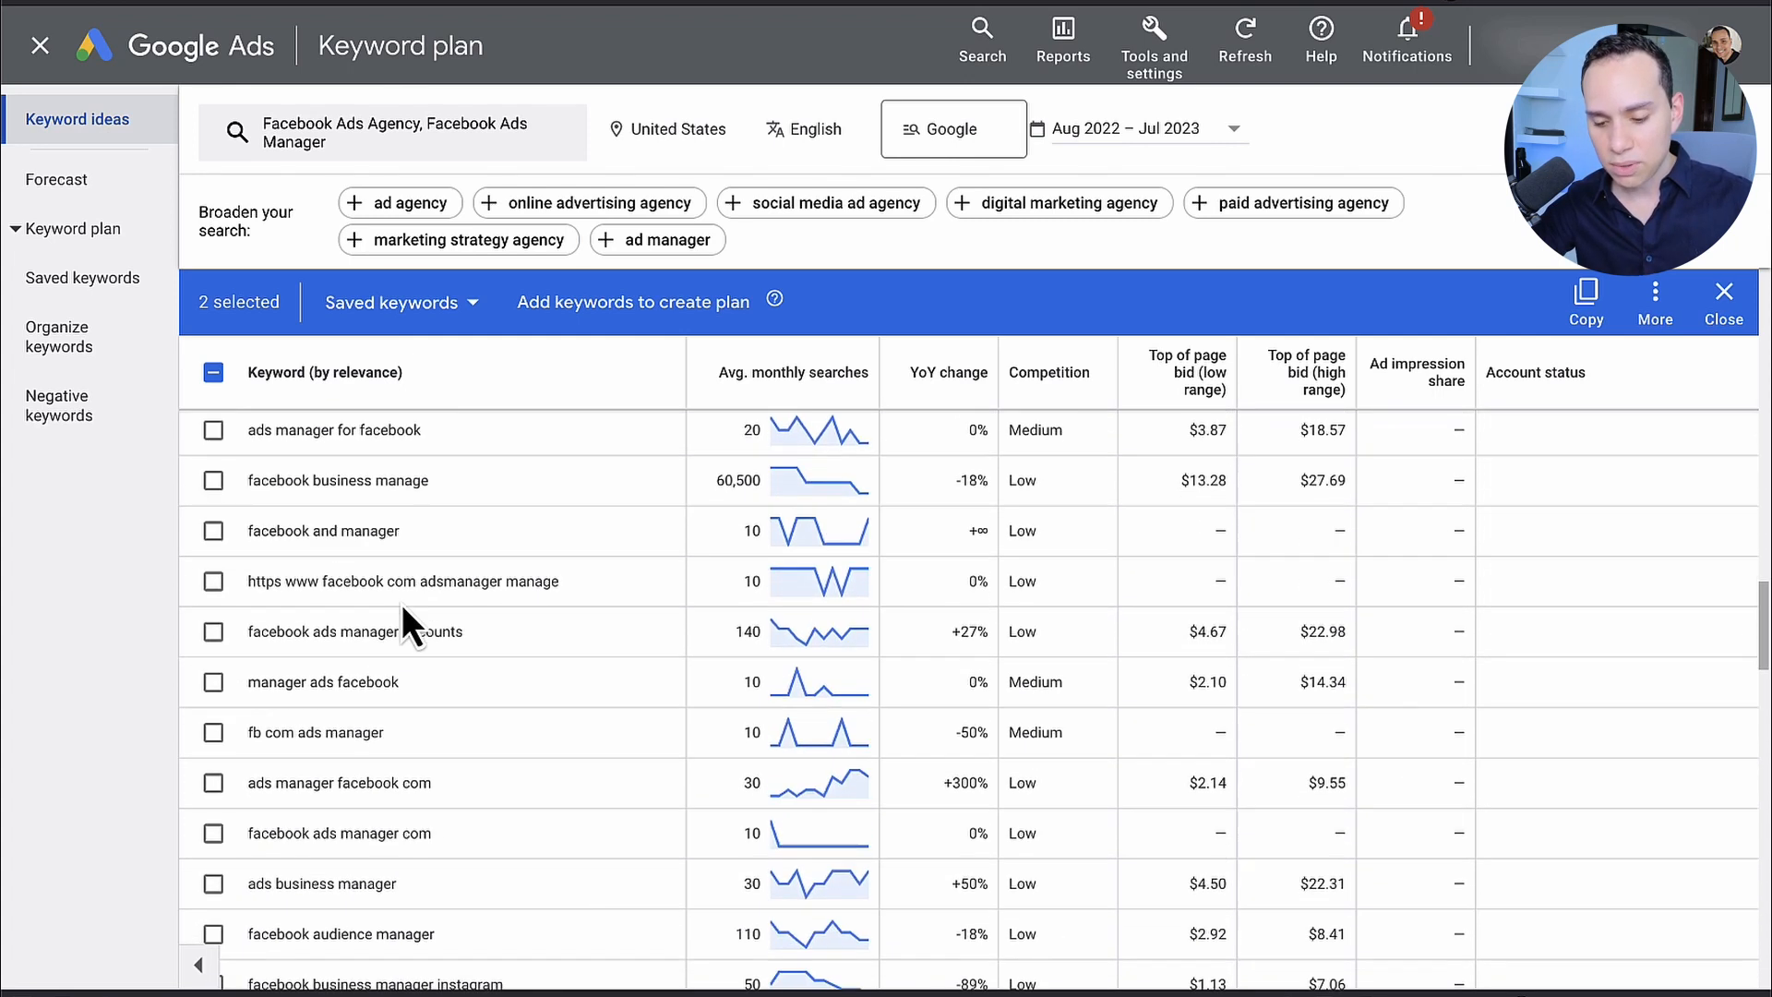
scroll(402, 604, "down", 6)
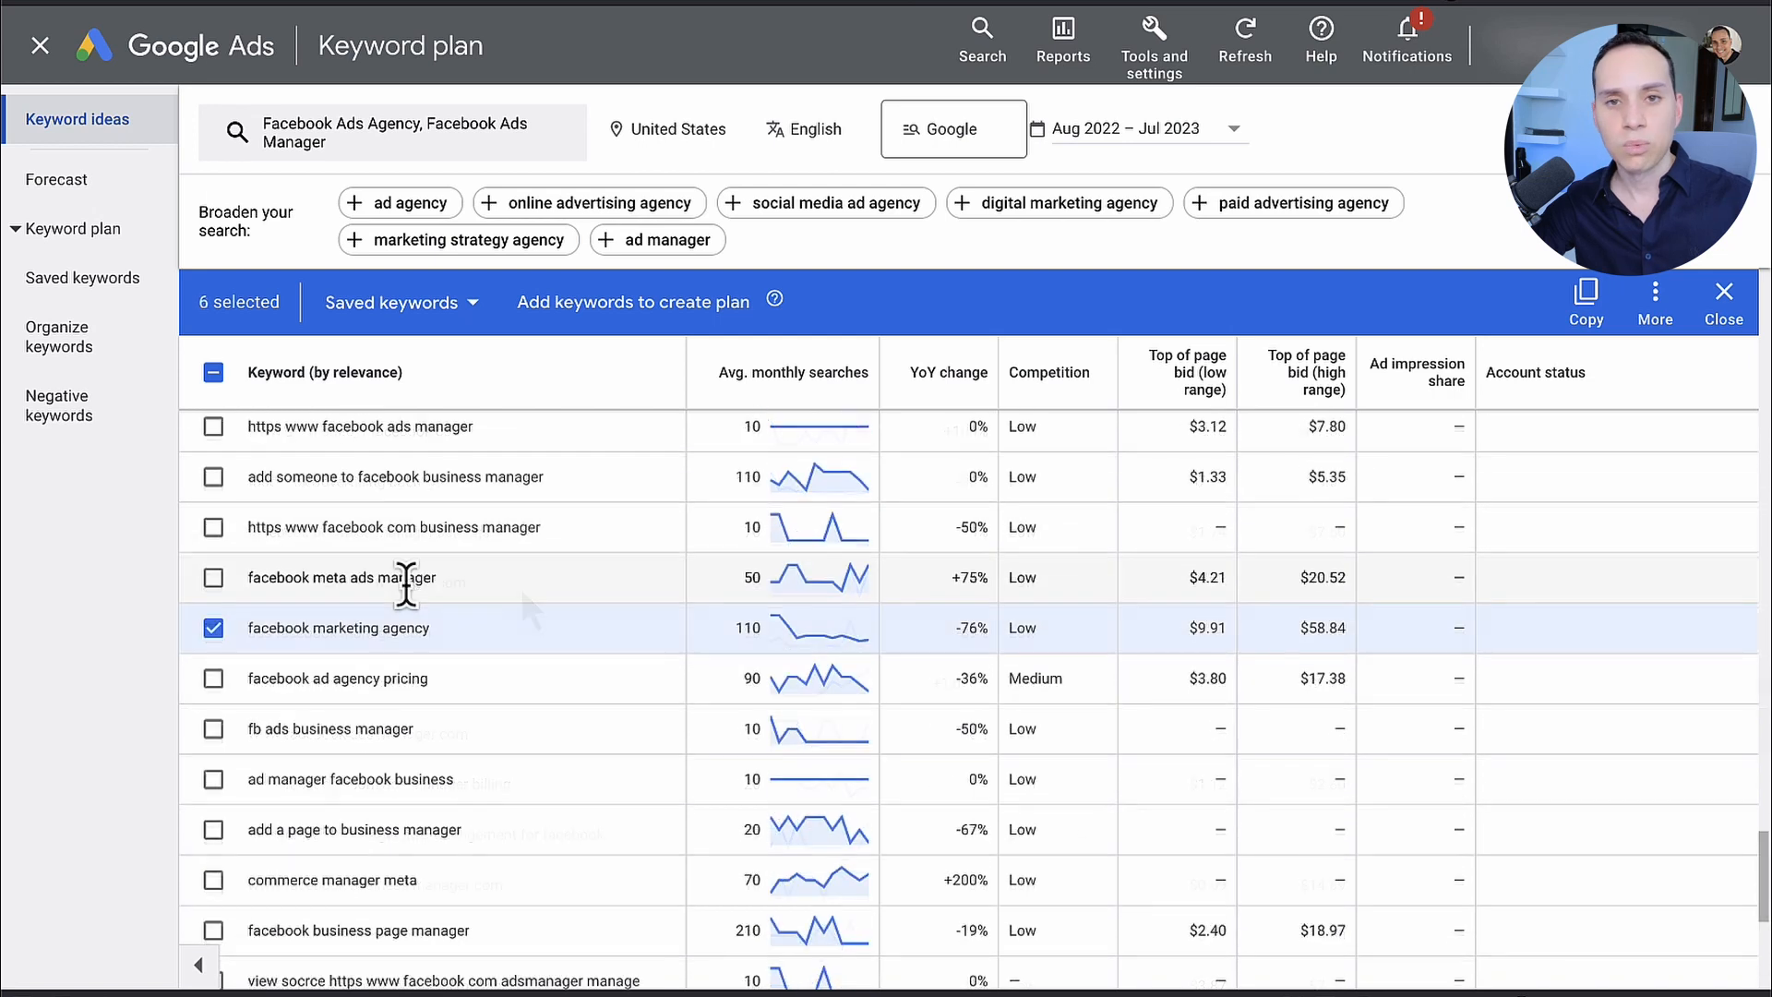
scroll(406, 584, "down", 2)
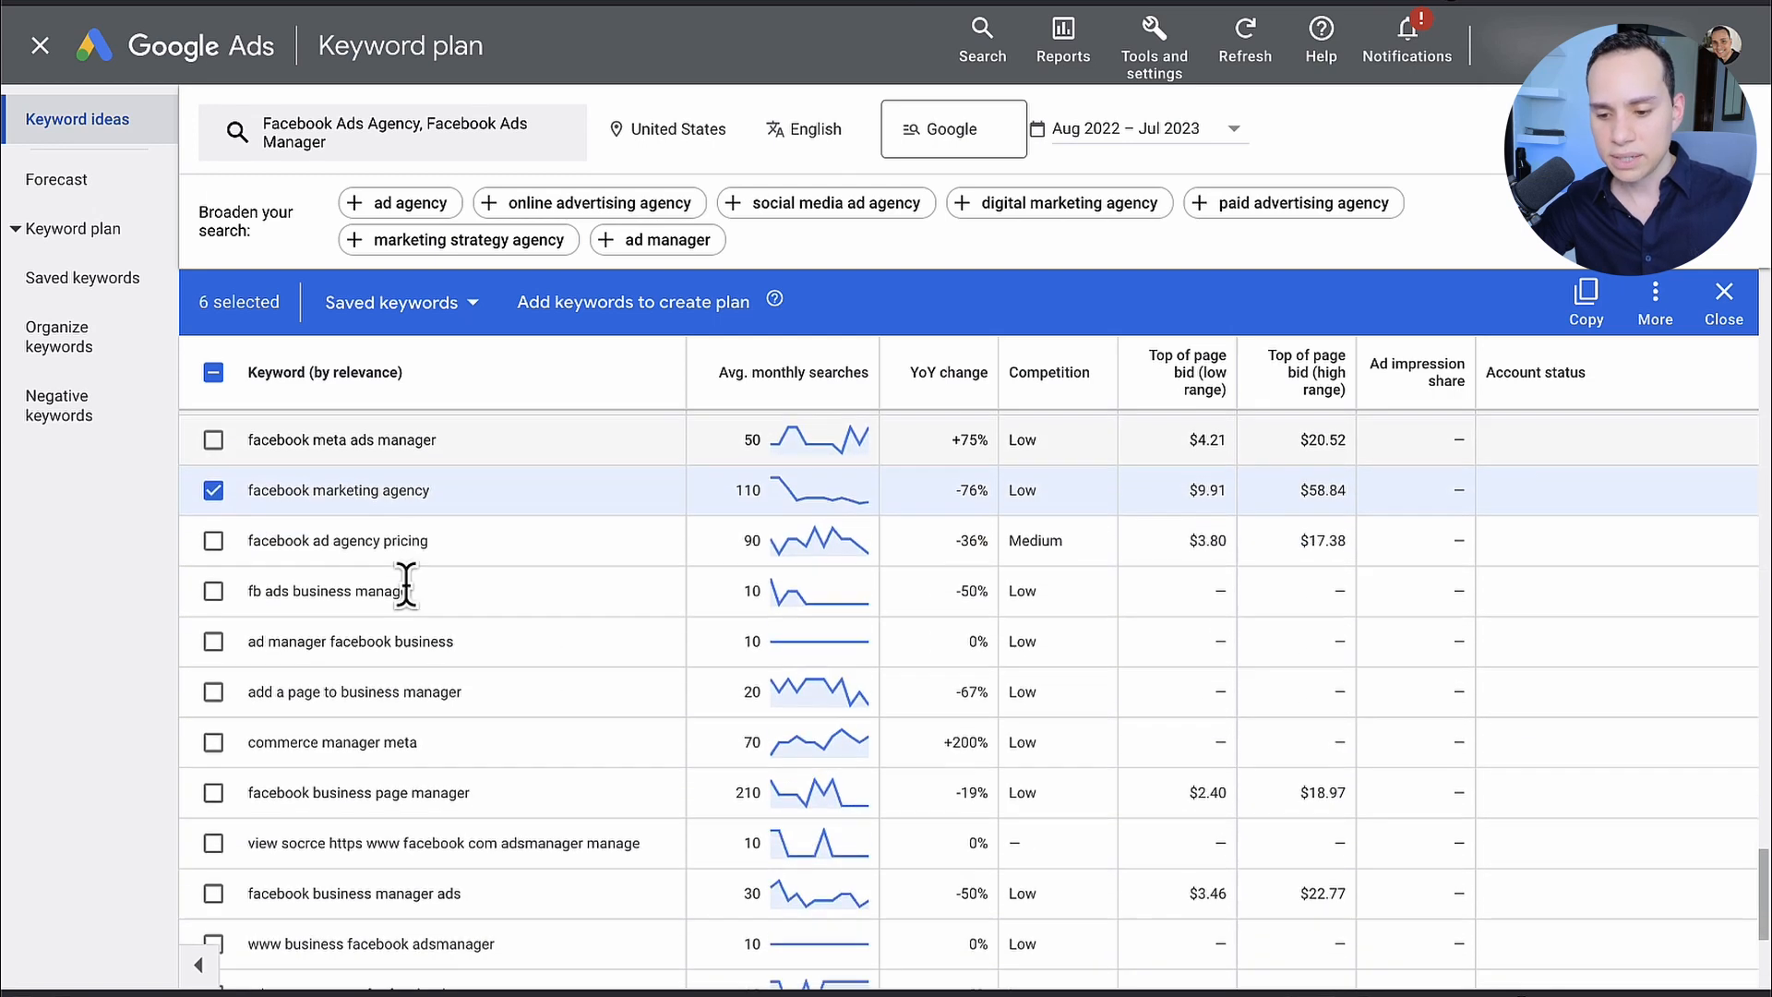
scroll(406, 583, "up", 2)
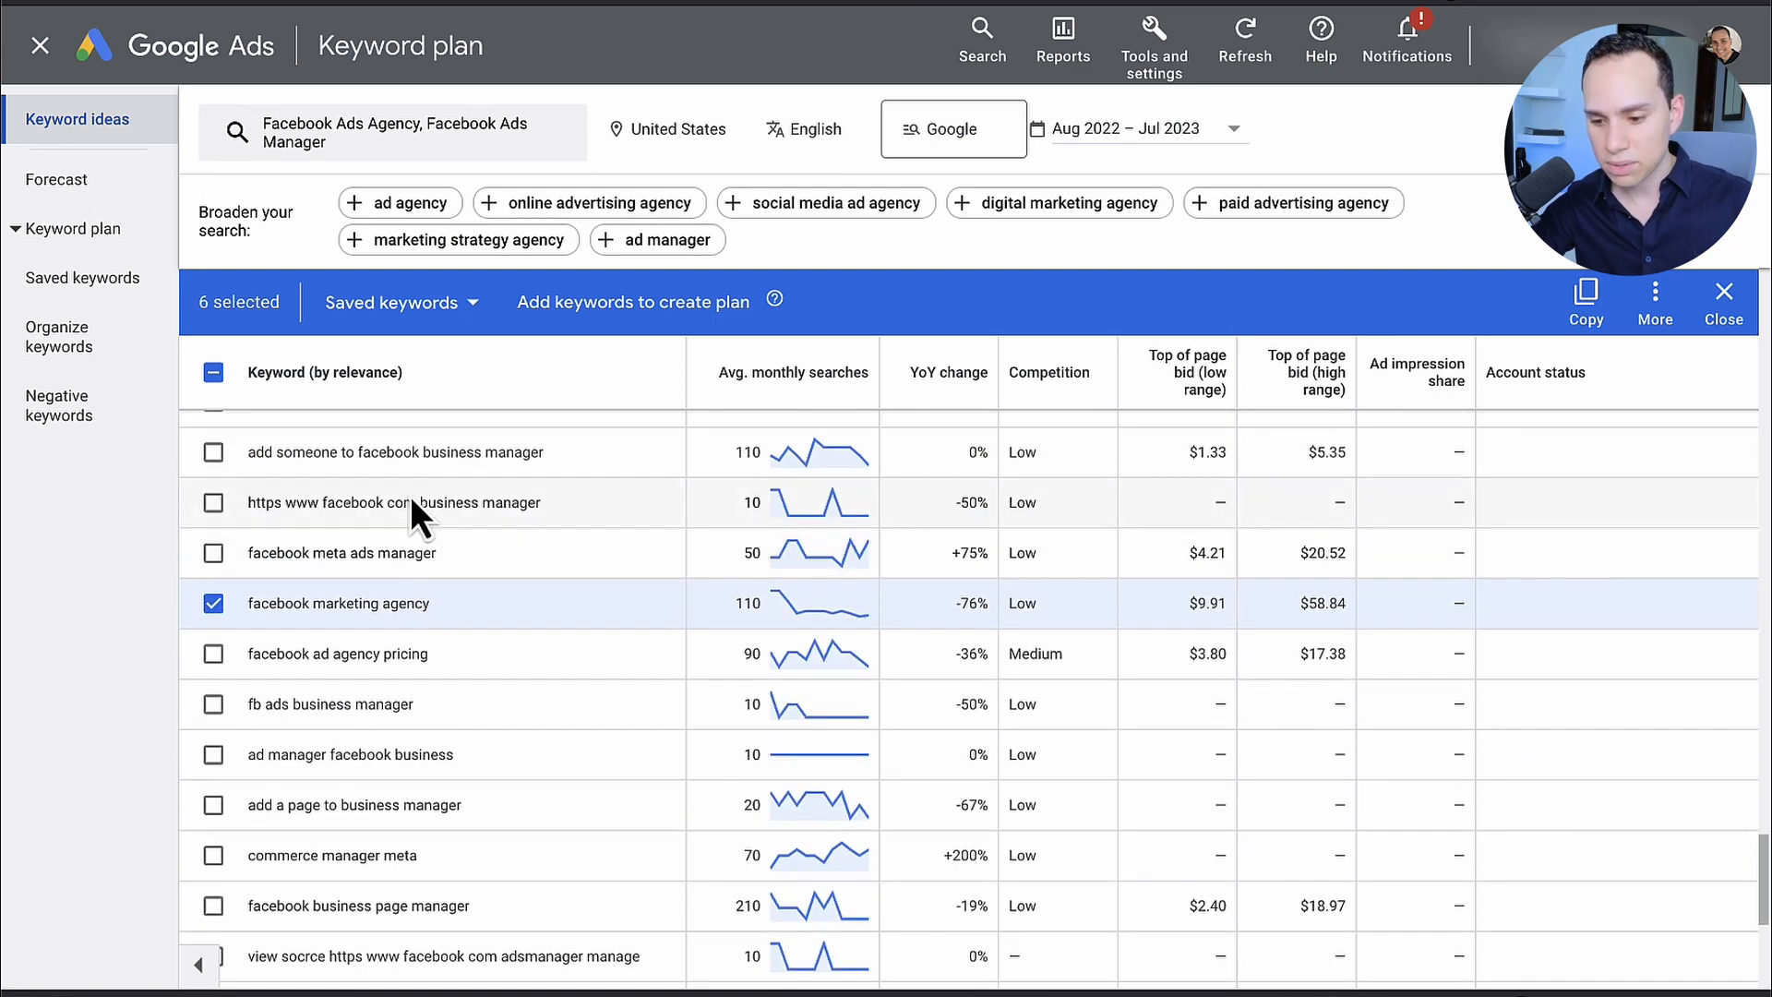
left_click(472, 307)
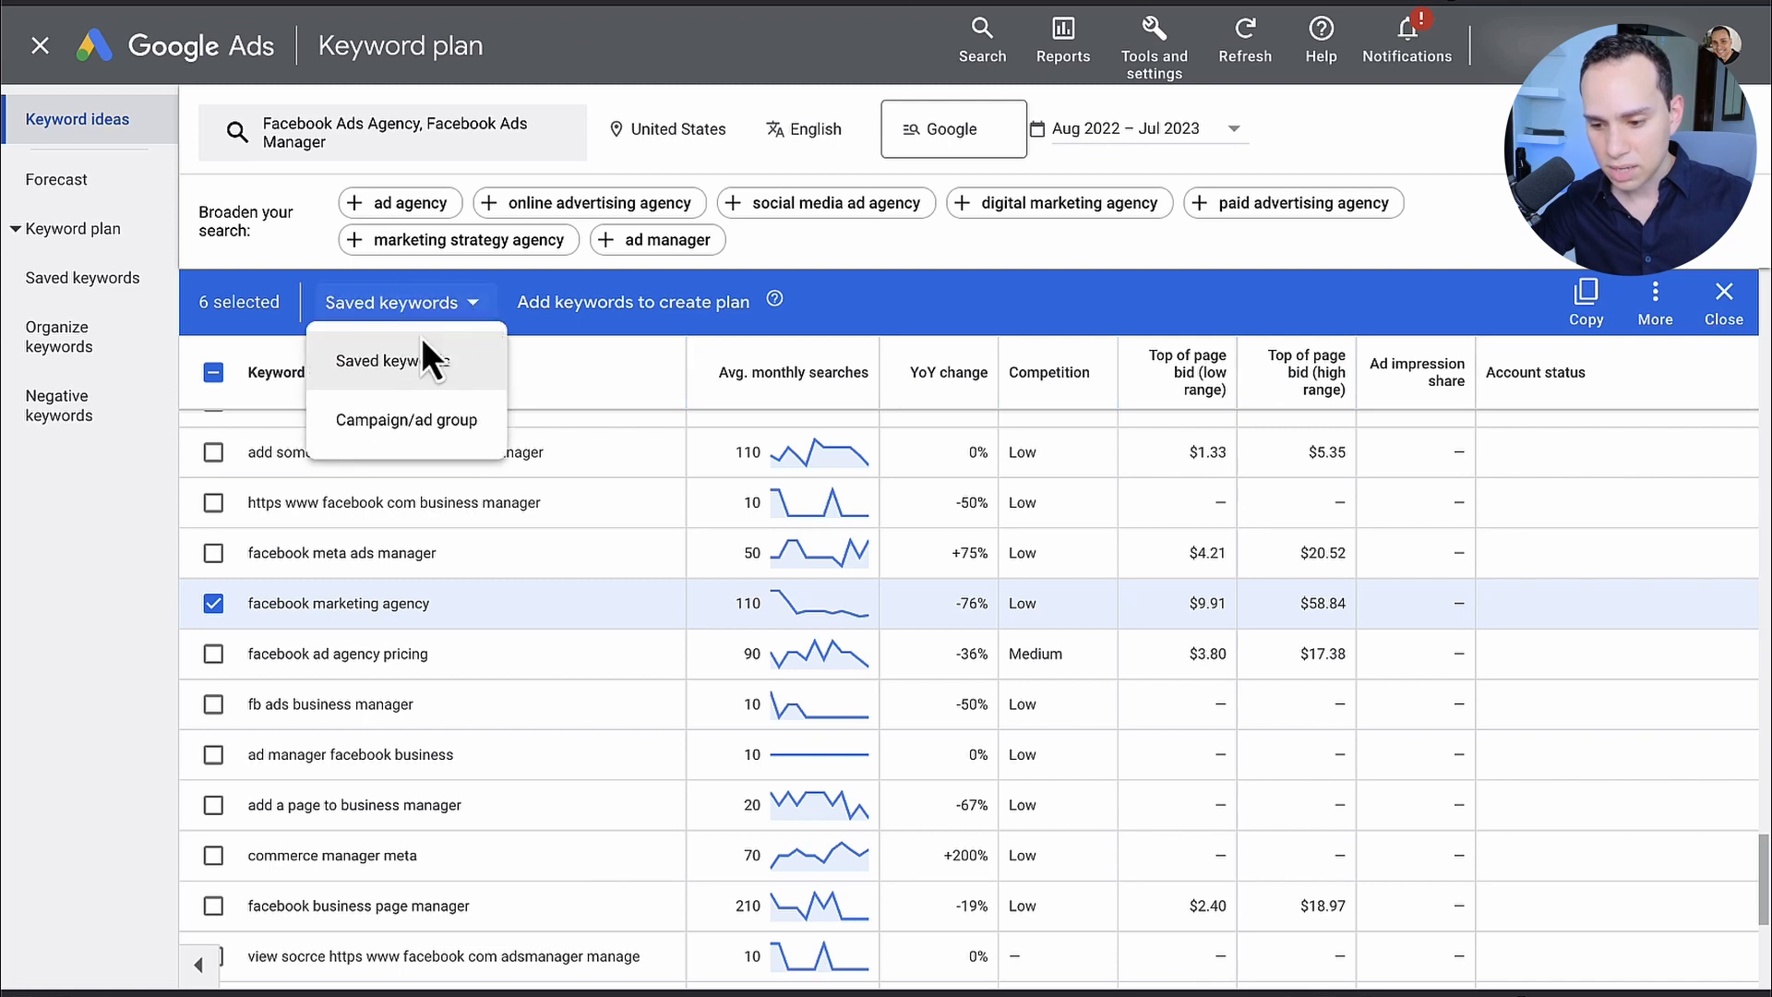
left_click(672, 311)
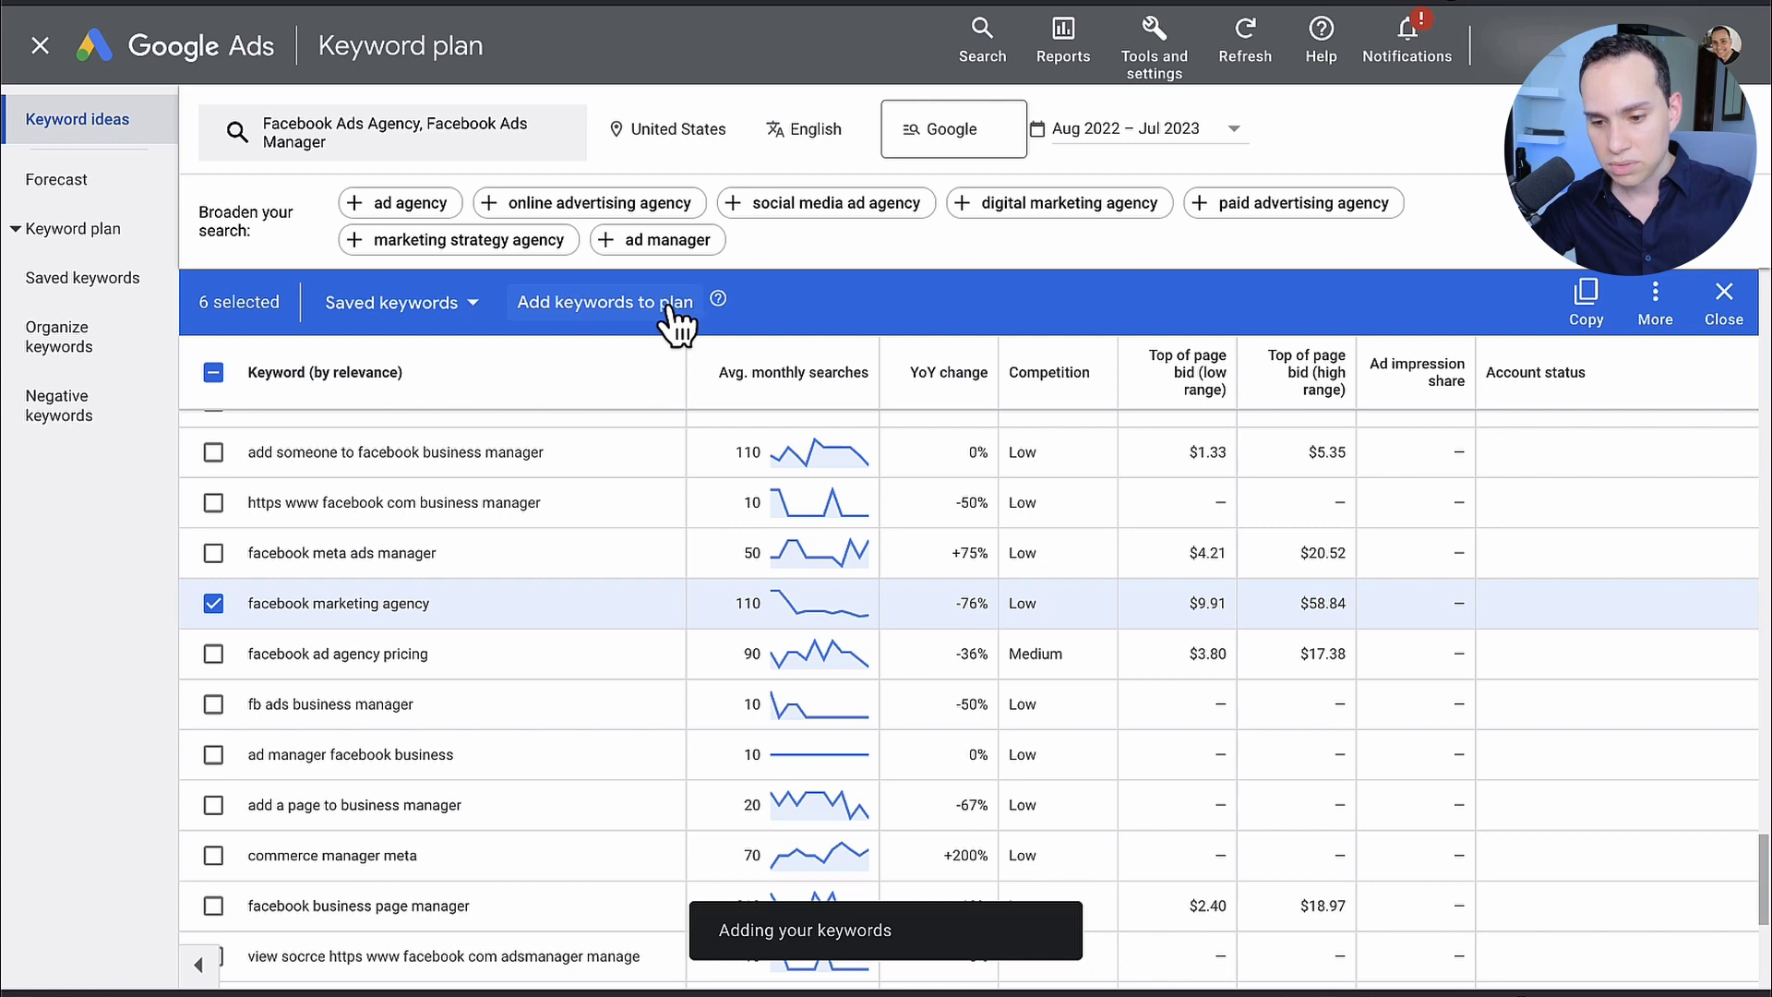
Step: Review the saved keywords in the keyword plan and return to the Keyword Planner start page
left_click(134, 226)
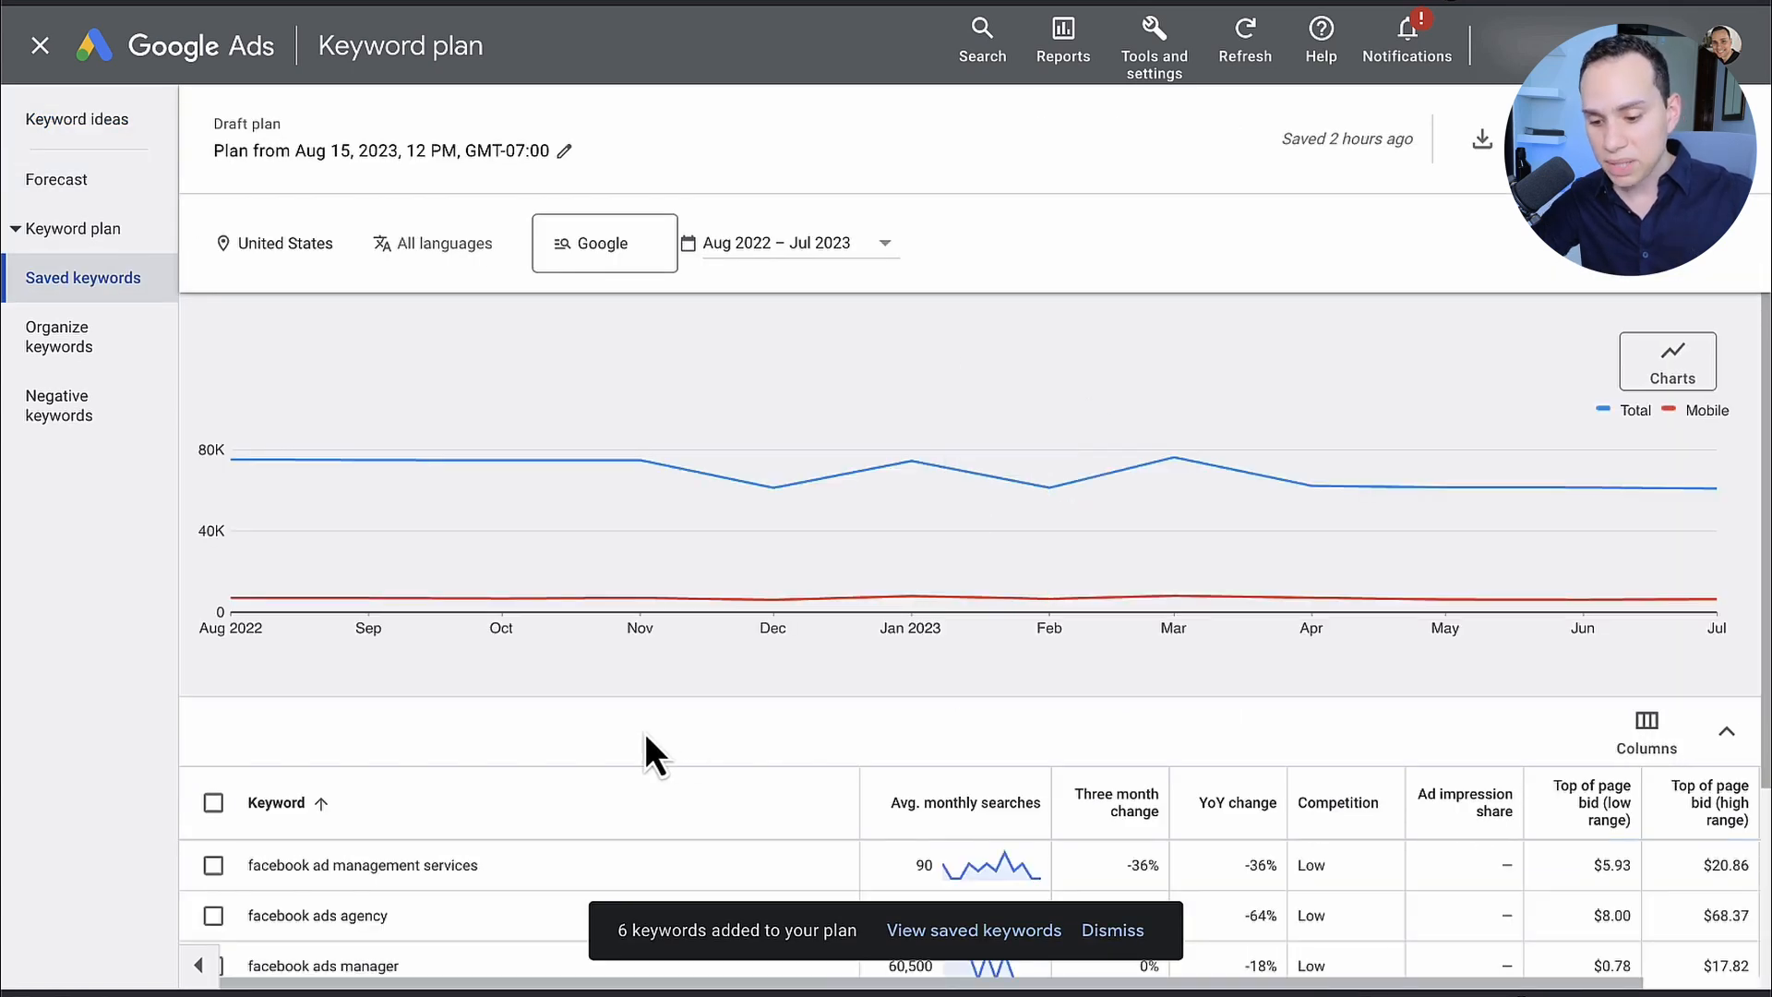
scroll(645, 733, "down", 3)
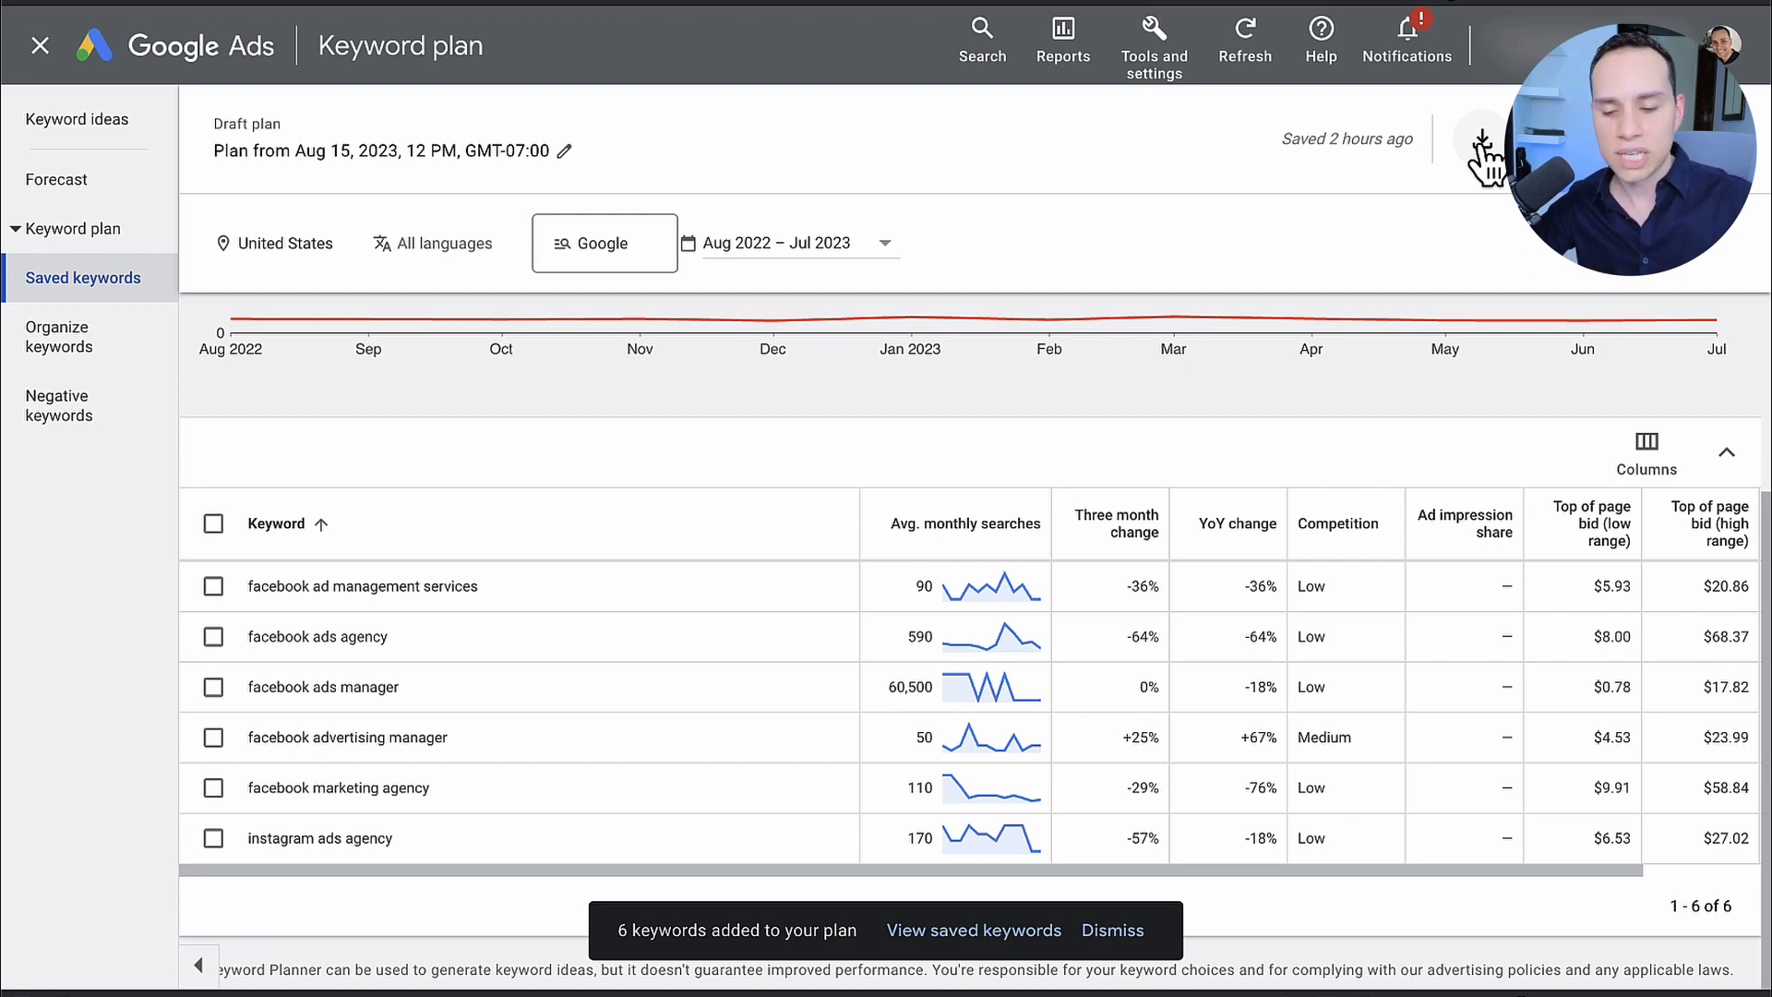
left_click(48, 51)
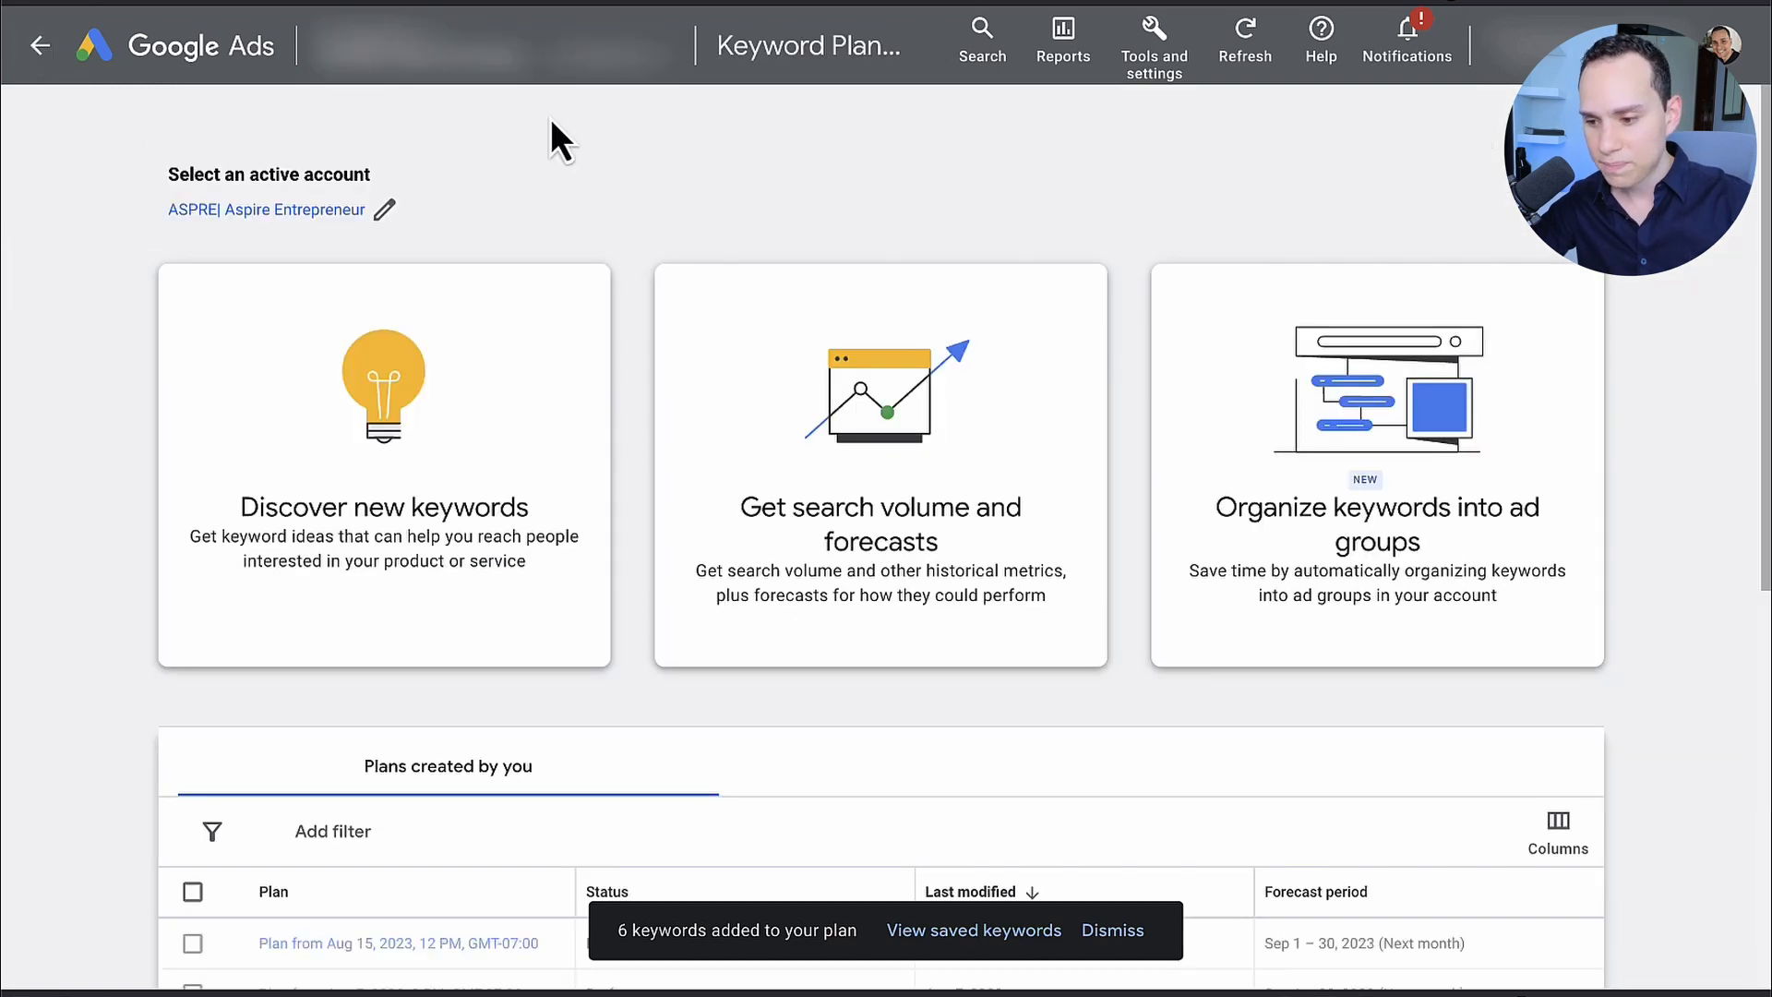
Step: Start a new custom segment in the Audience Manager with Facebook Ads plus its Strategy, Course, For Beginners, Tutorial, Manager, Campaign and Shopify variants
left_click(1154, 69)
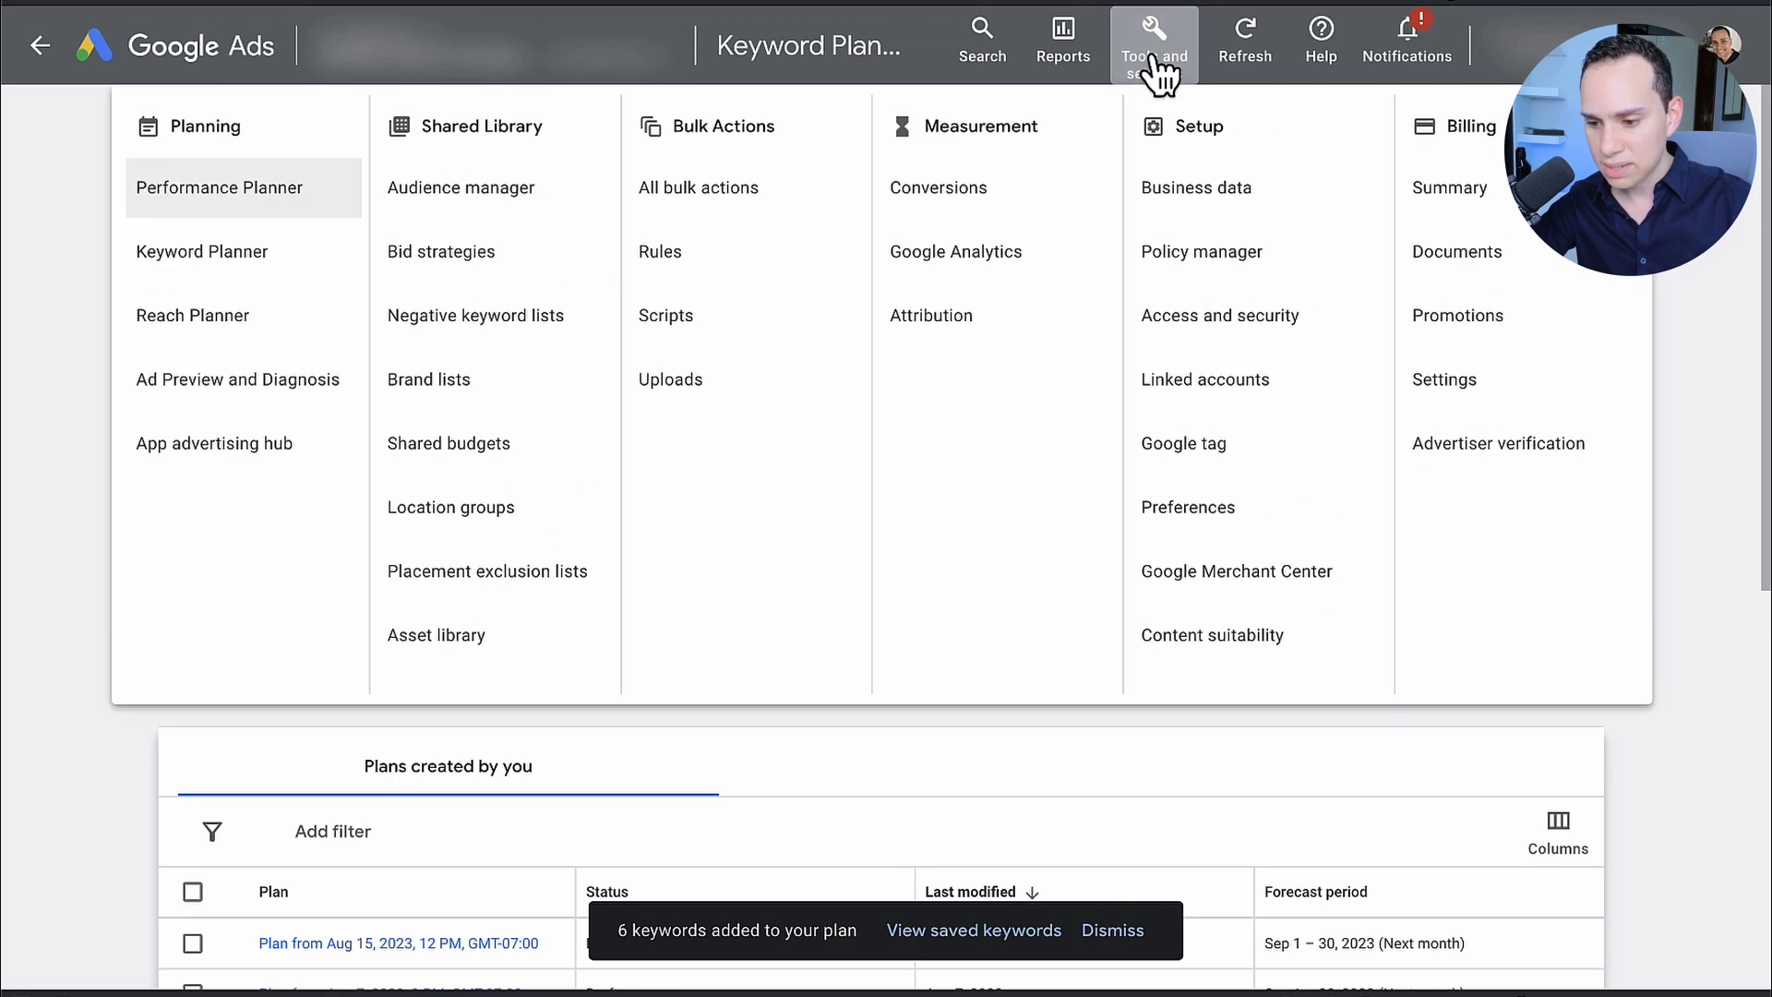
left_click(555, 198)
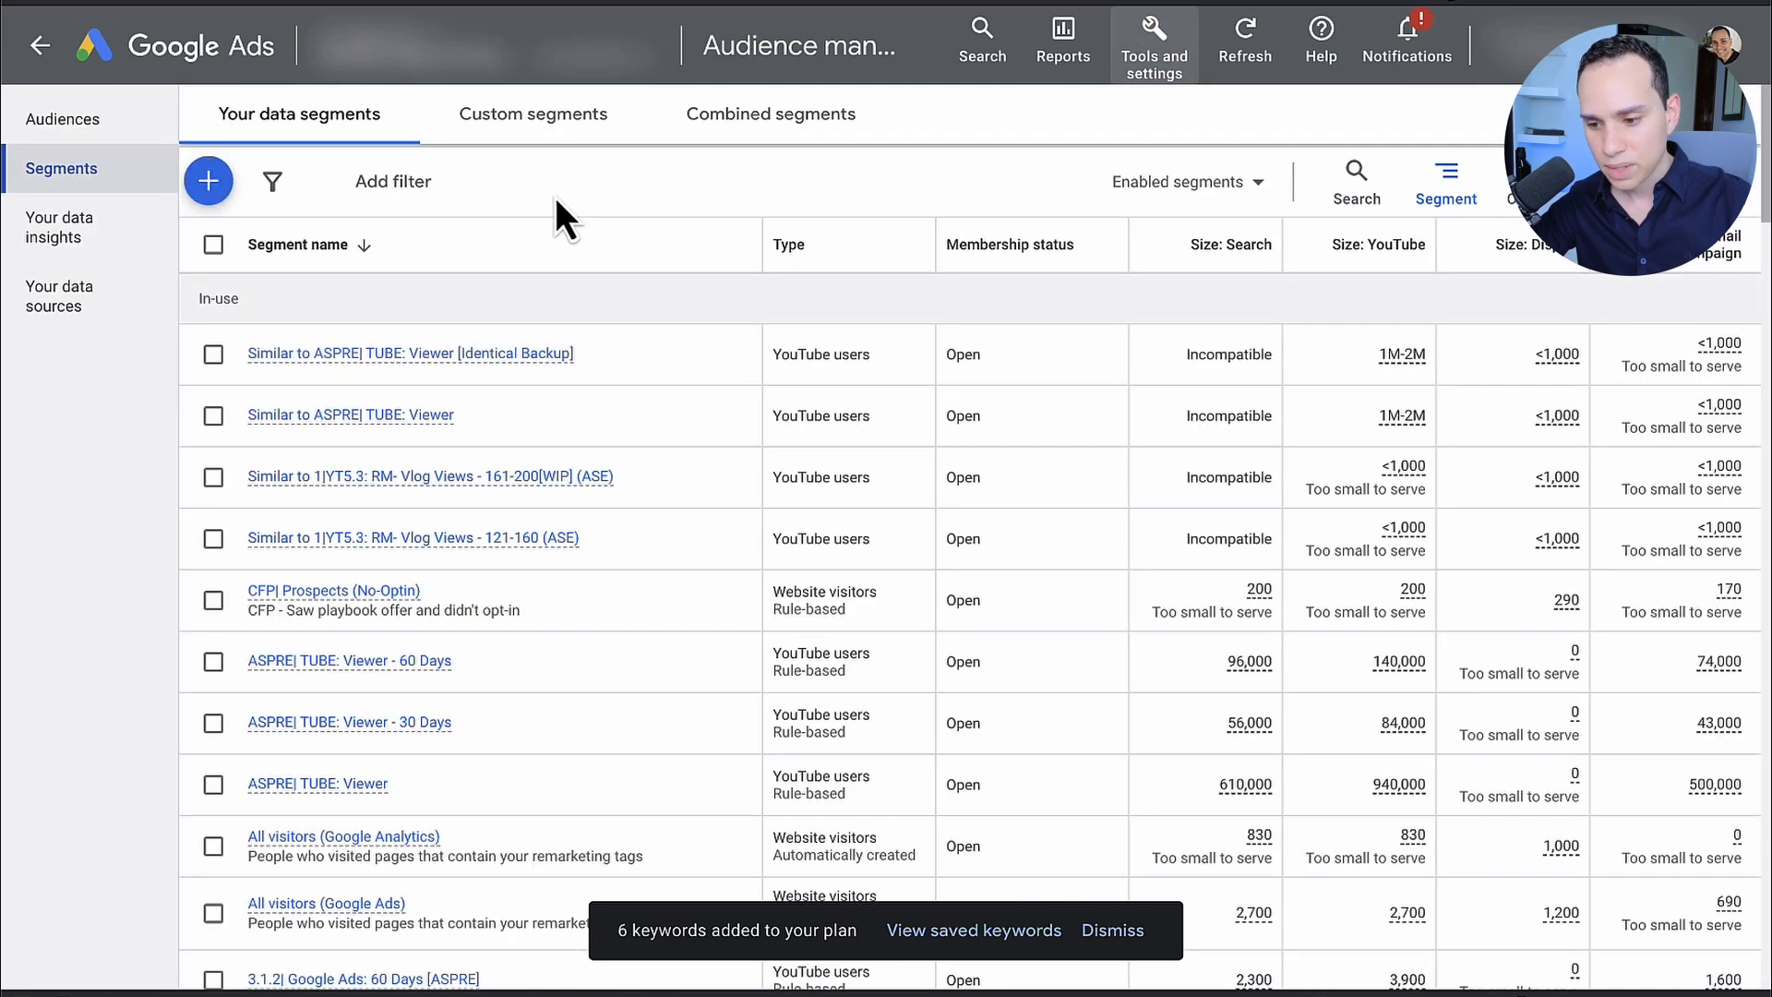
left_click(567, 137)
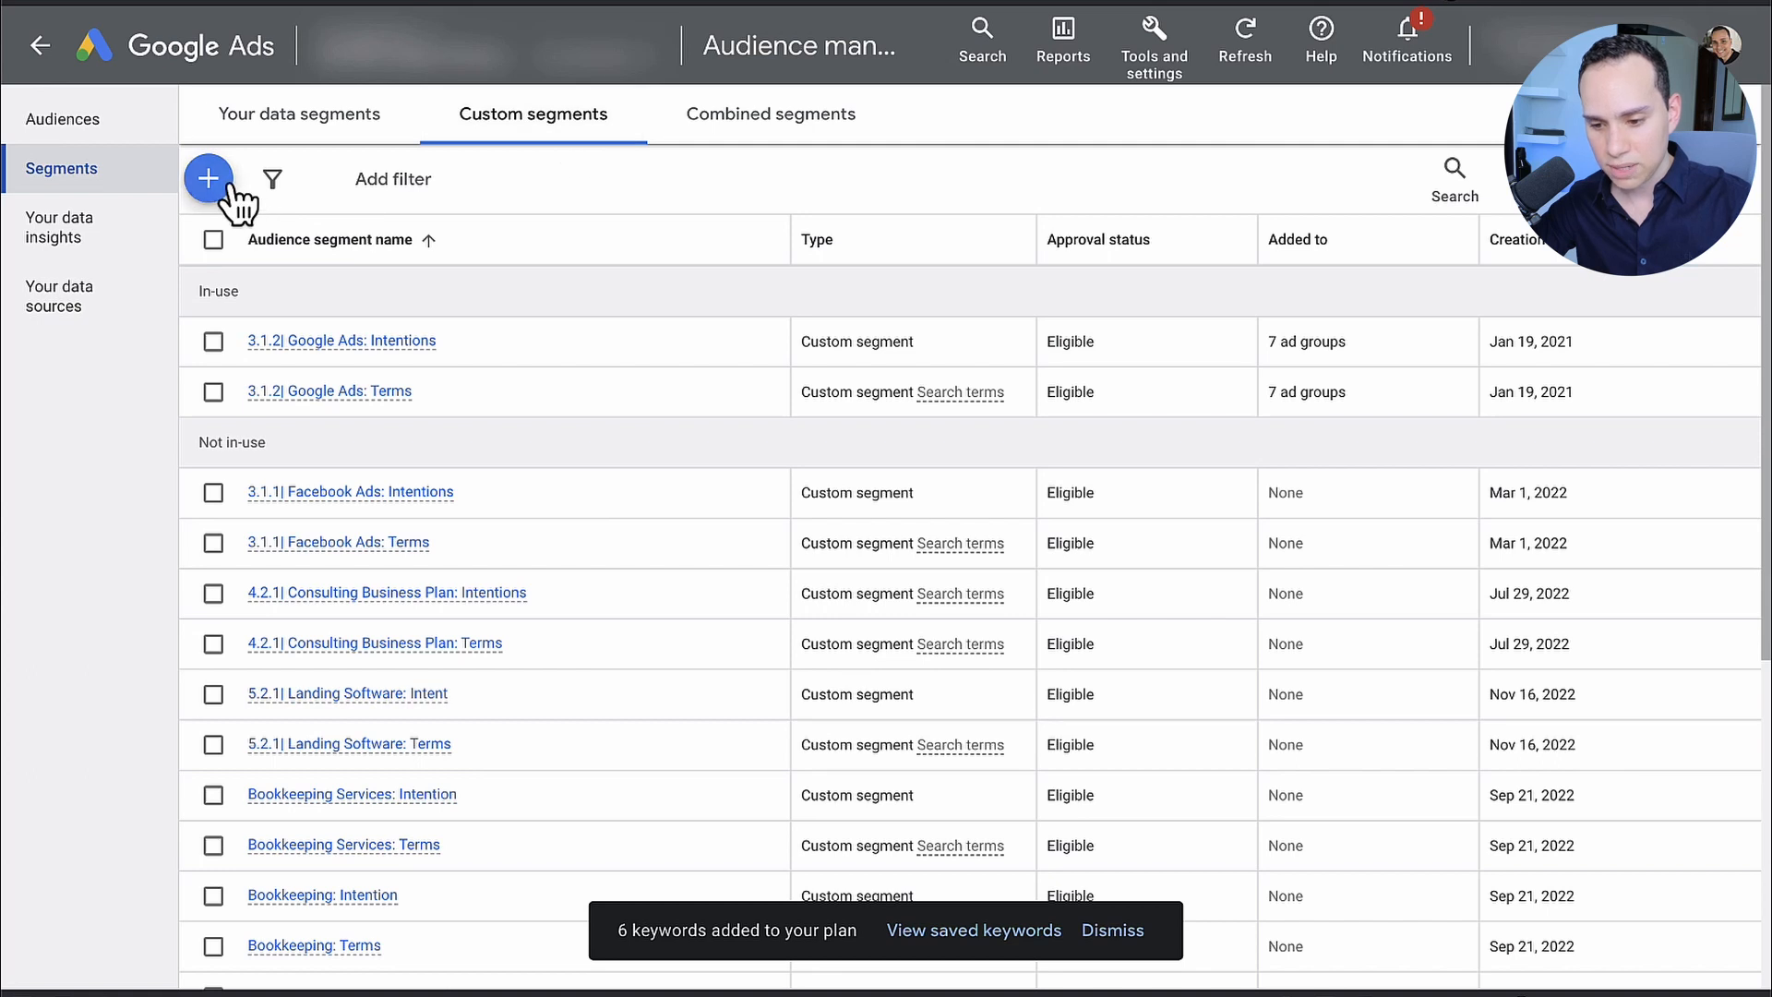
left_click(235, 187)
left_click(515, 554)
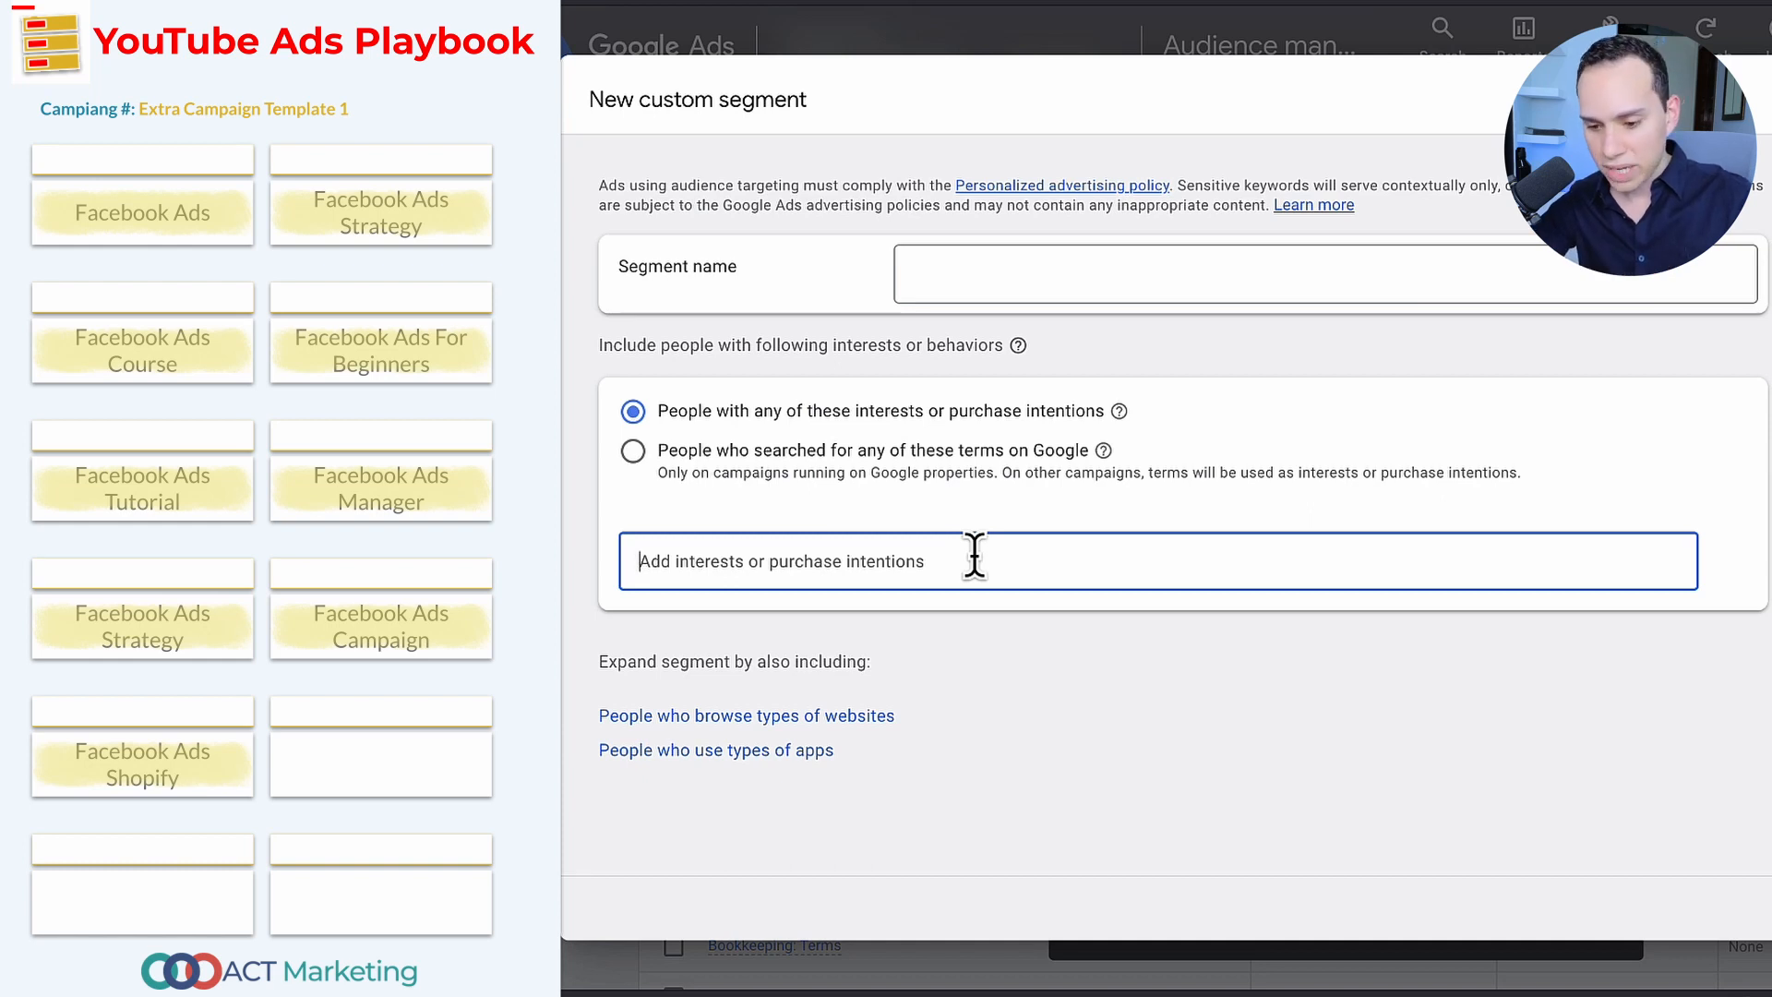
type("Facebook Ads Facebook Ads Strategy Facebook Ads Course Facebook Ads For Beginners Facebook Ads Tutorial Facebook Ads Manager Facebook Ads Campaign Facebook Ads Shopify")
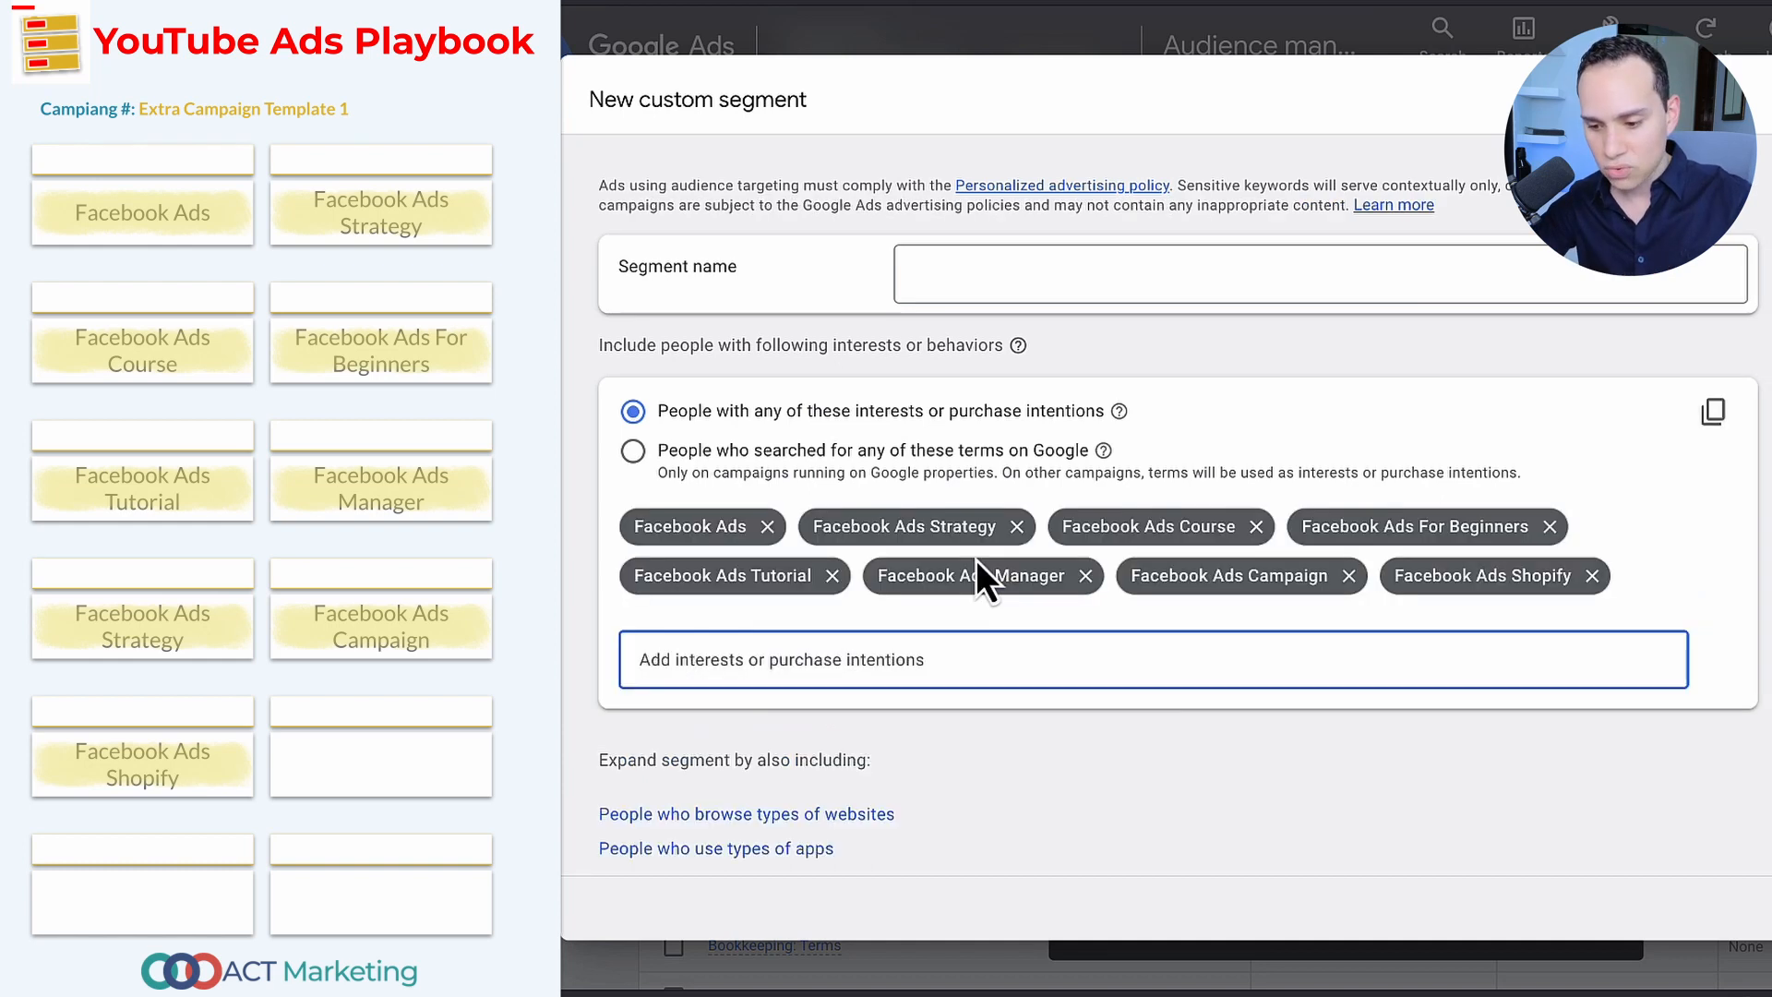
Step: Name the segment 3.1.1 - Facebook Ads: Terms and base it on people who searched for any of these terms on Google
left_click(1110, 273)
type("3.1.1 - Facebook Ads: Terms")
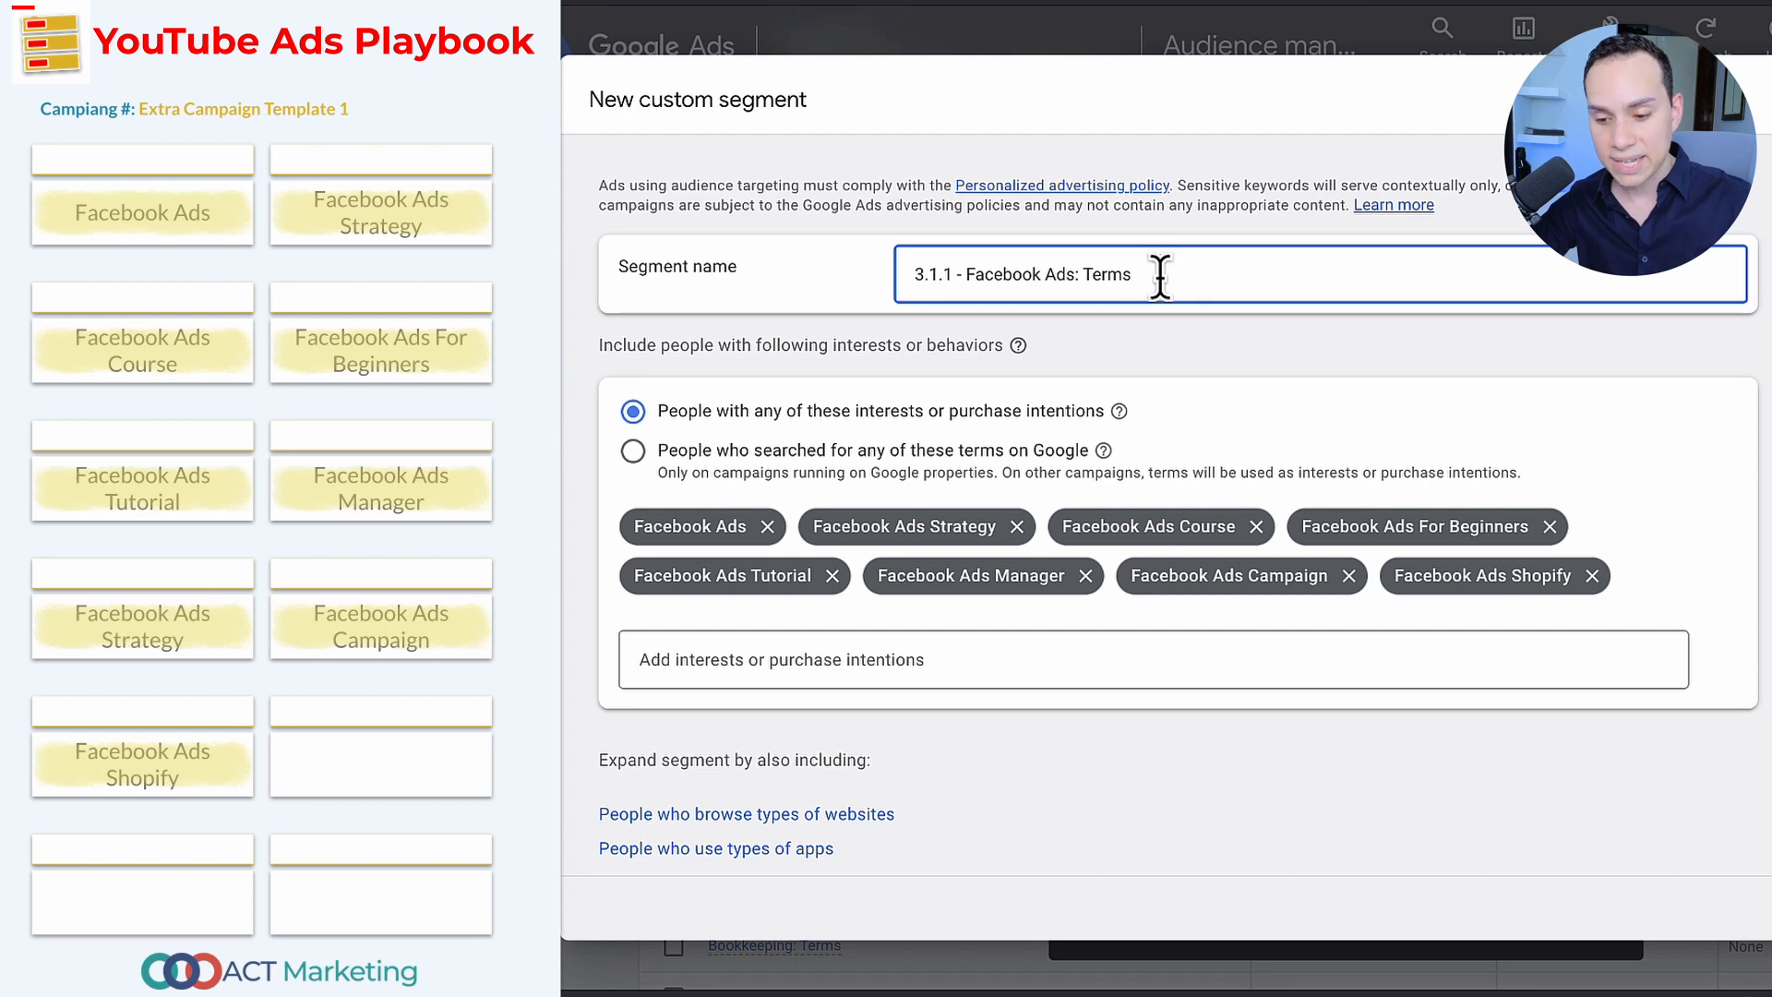
left_click(1006, 460)
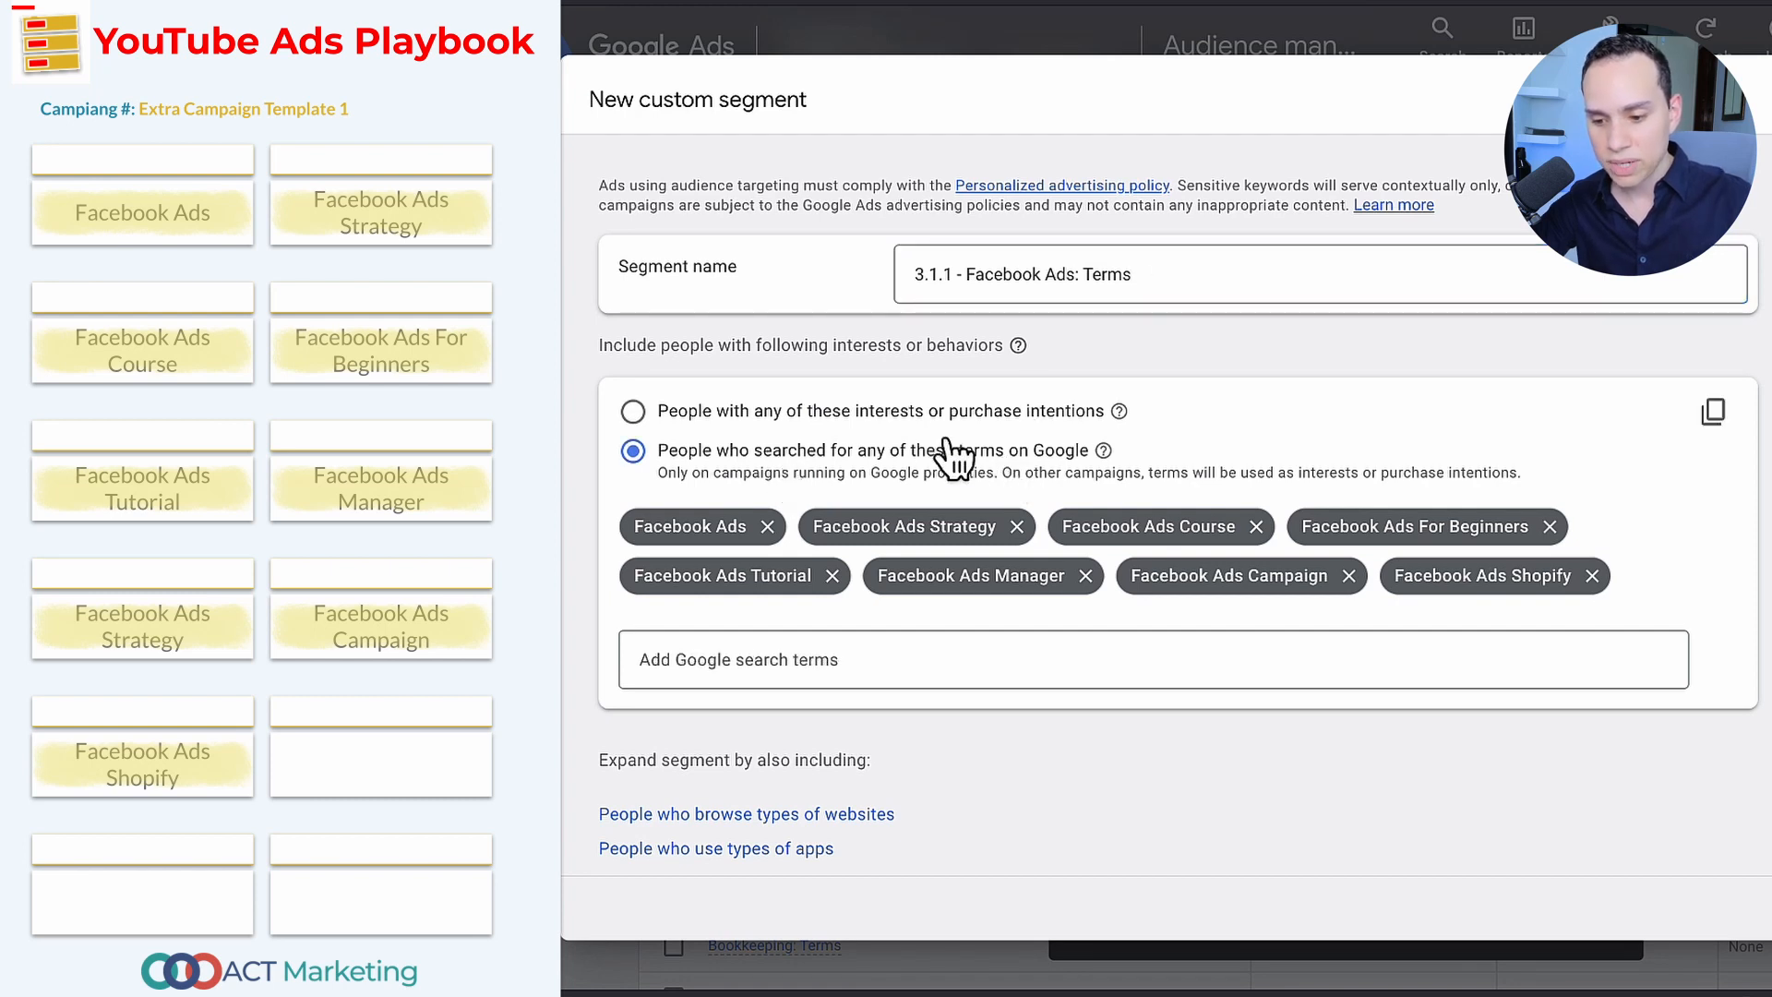
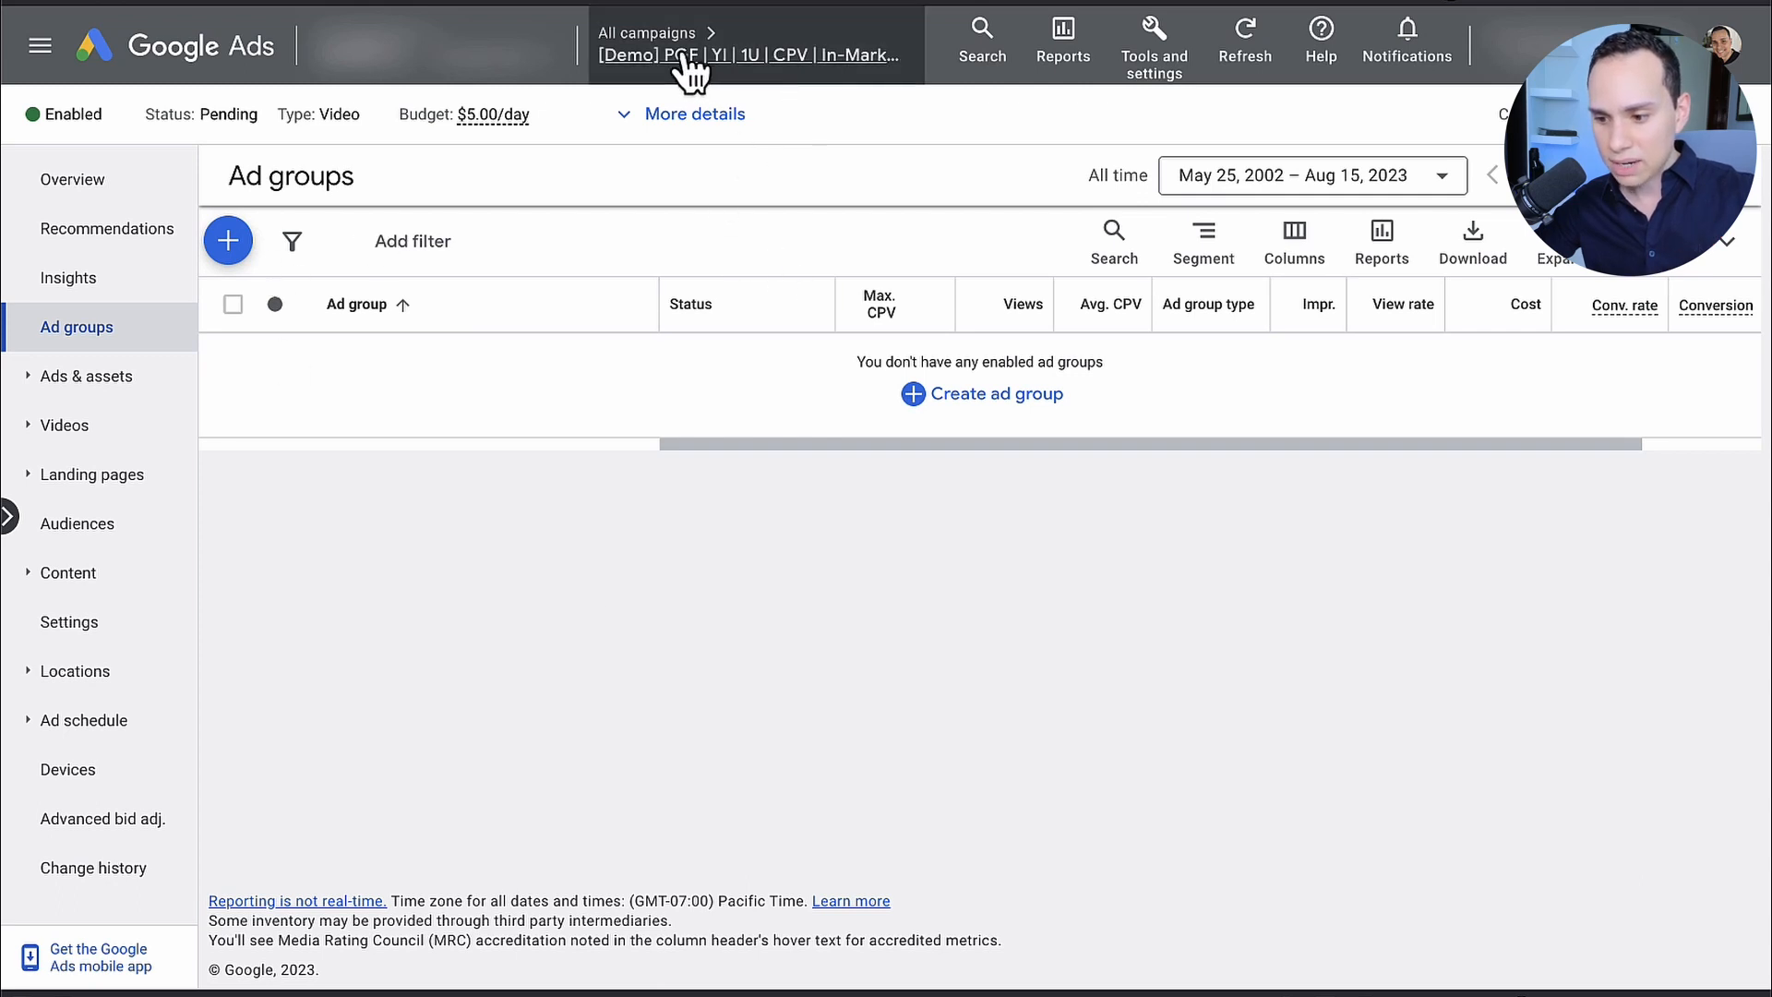
Step: Start a new ad group in the demo campaign and name it In-Market: SEO & SEM Services
left_click(234, 260)
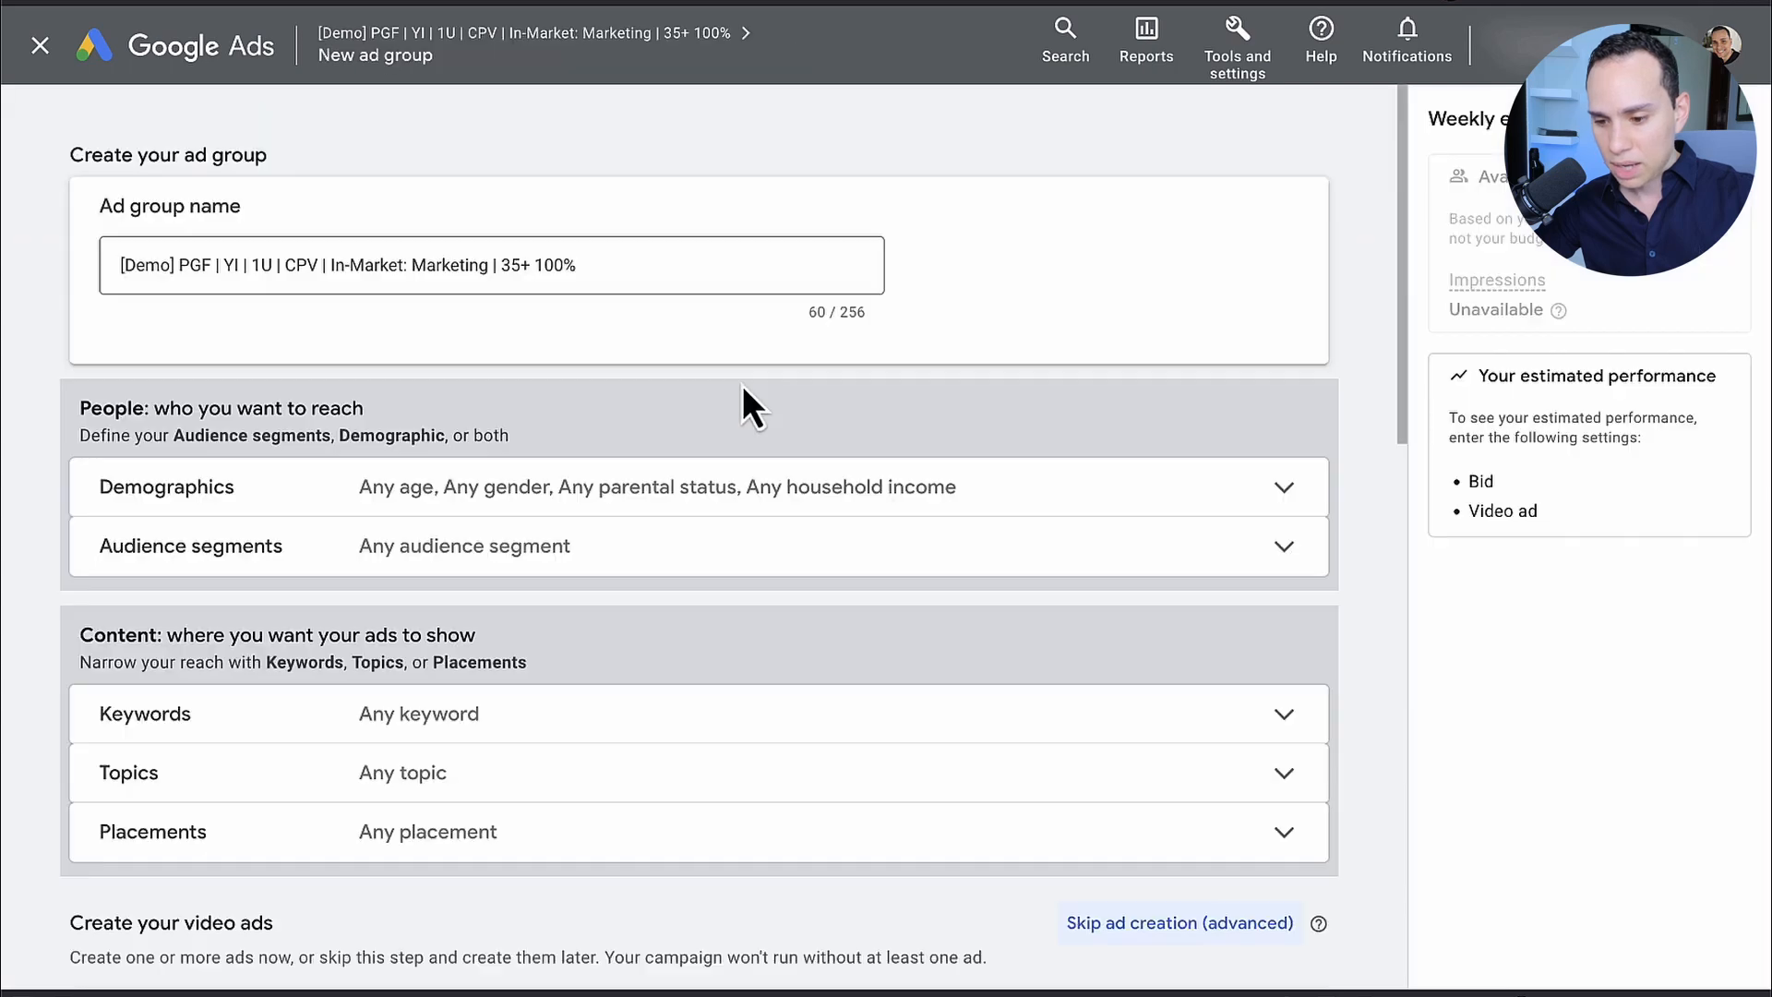
left_click(605, 305)
key("ctrl+a")
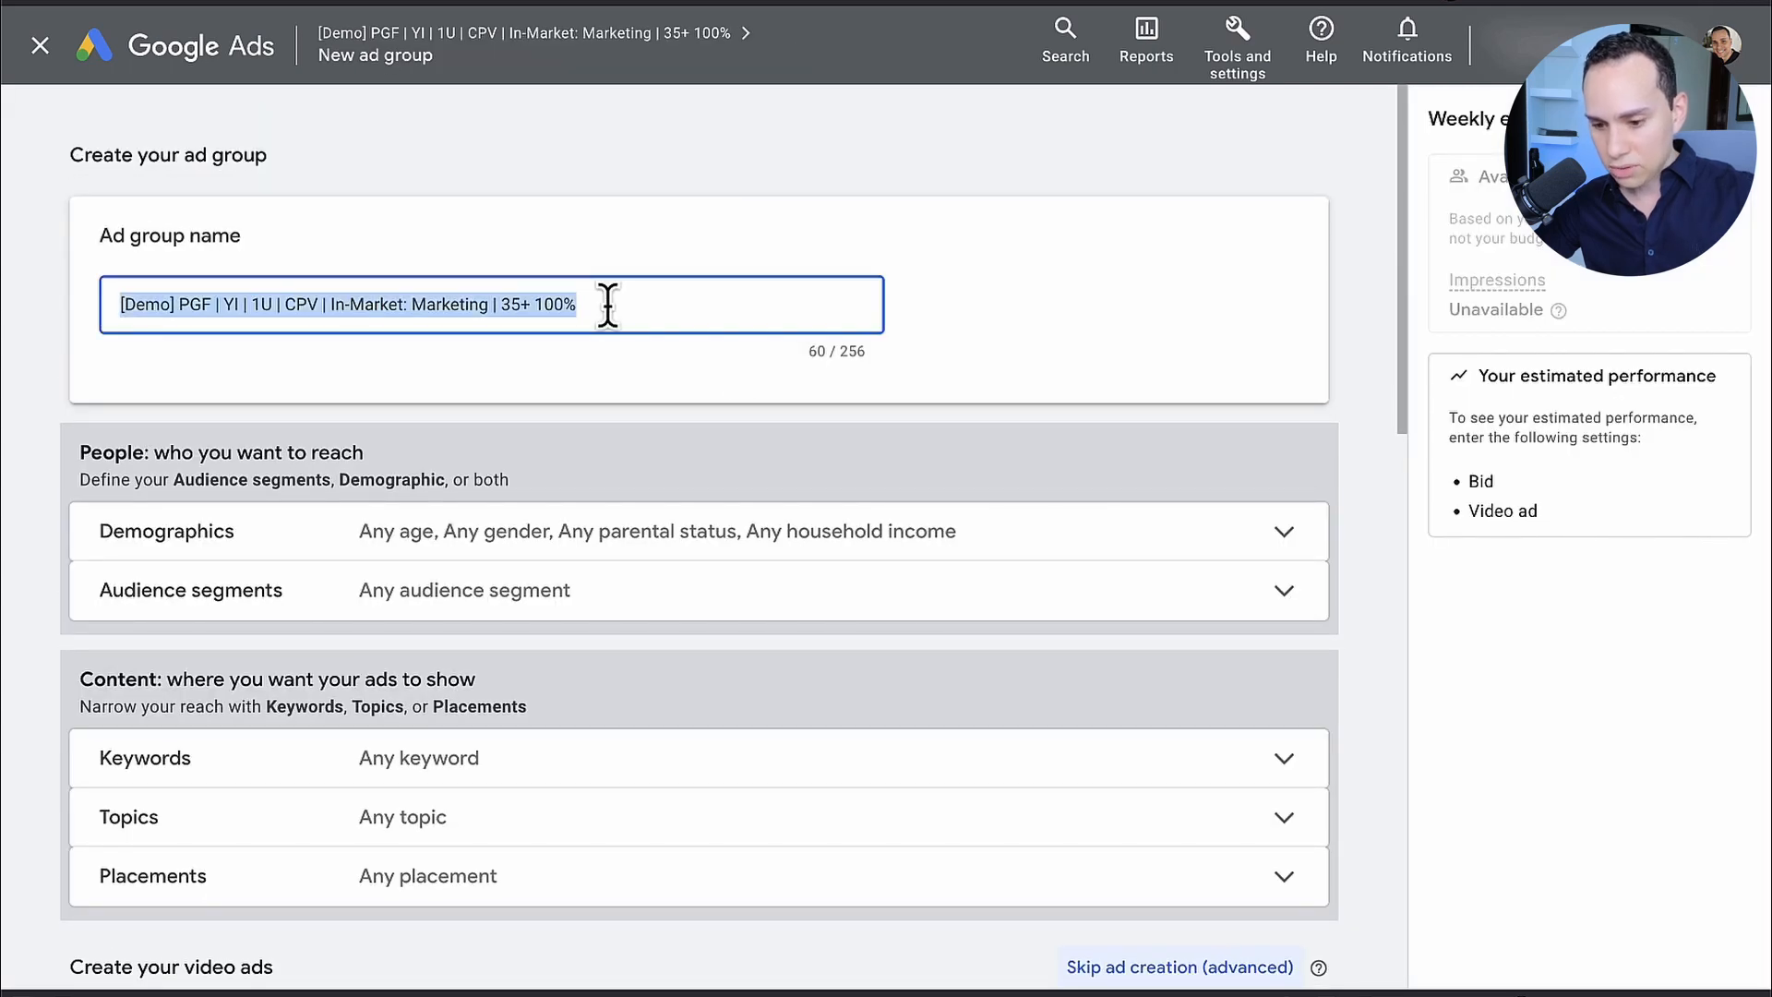
type("In-Market: SEO & SEM Services")
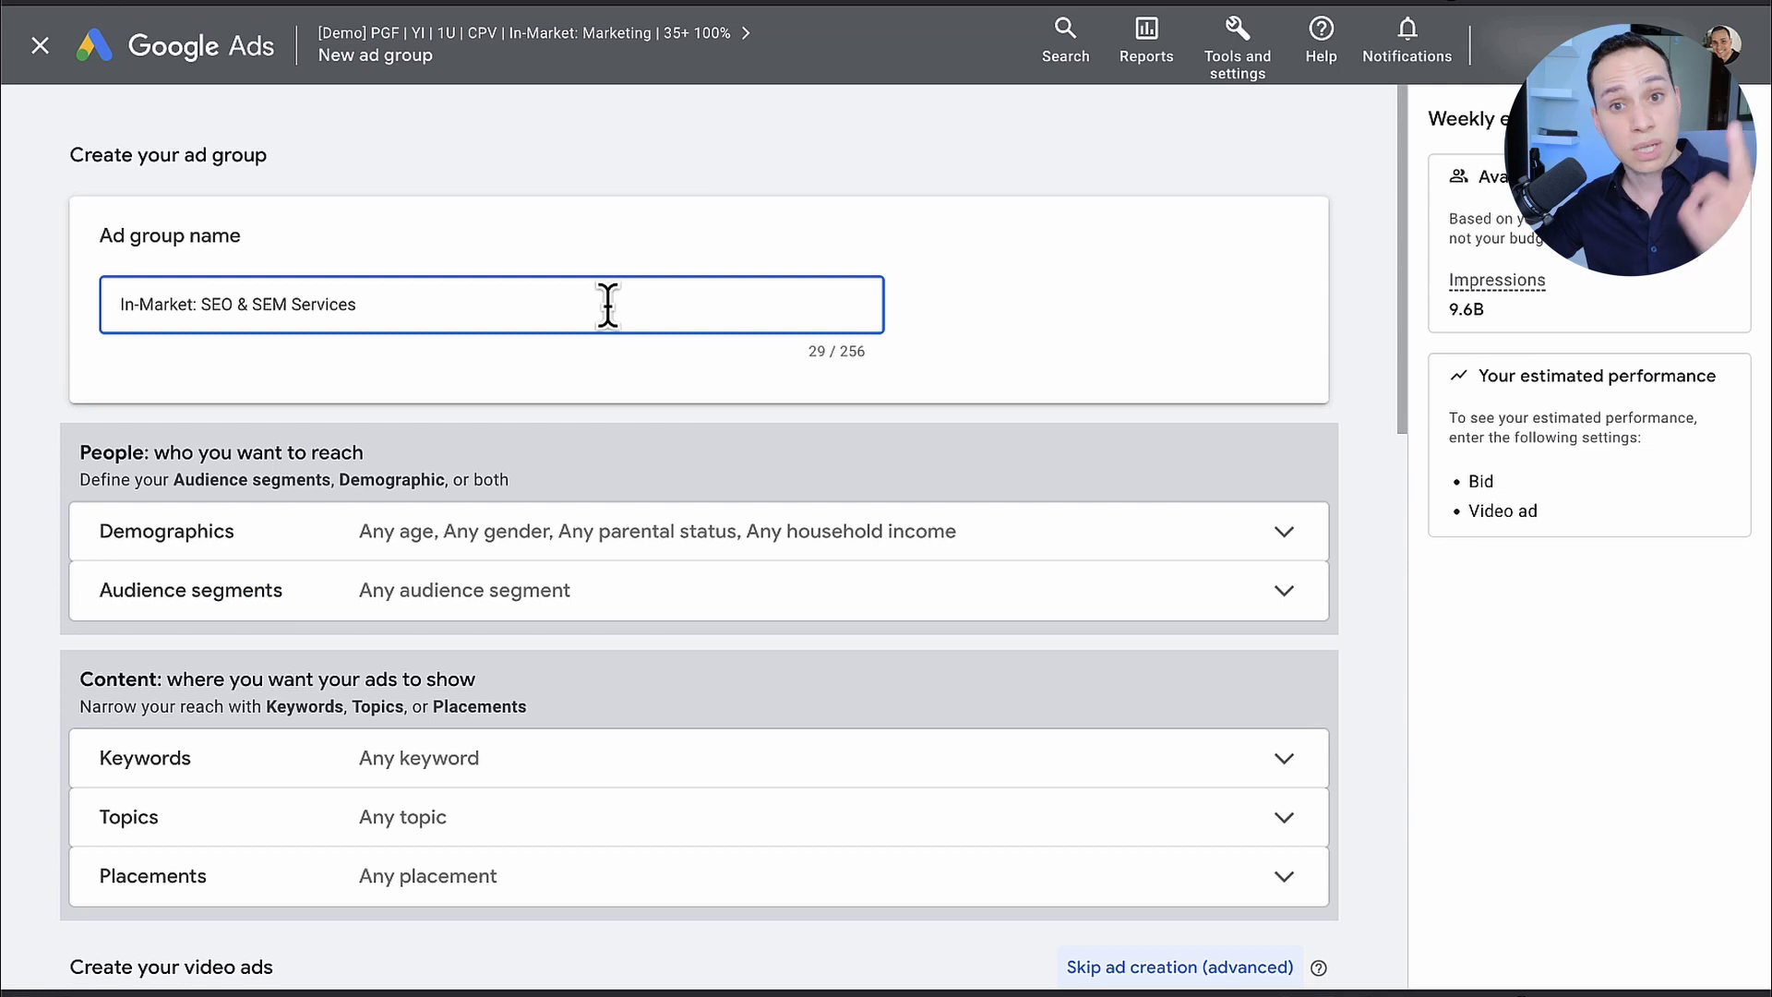
Step: Exclude the 18 - 24 age range from the ad group's demographic targeting
scroll(607, 304, "down", 3)
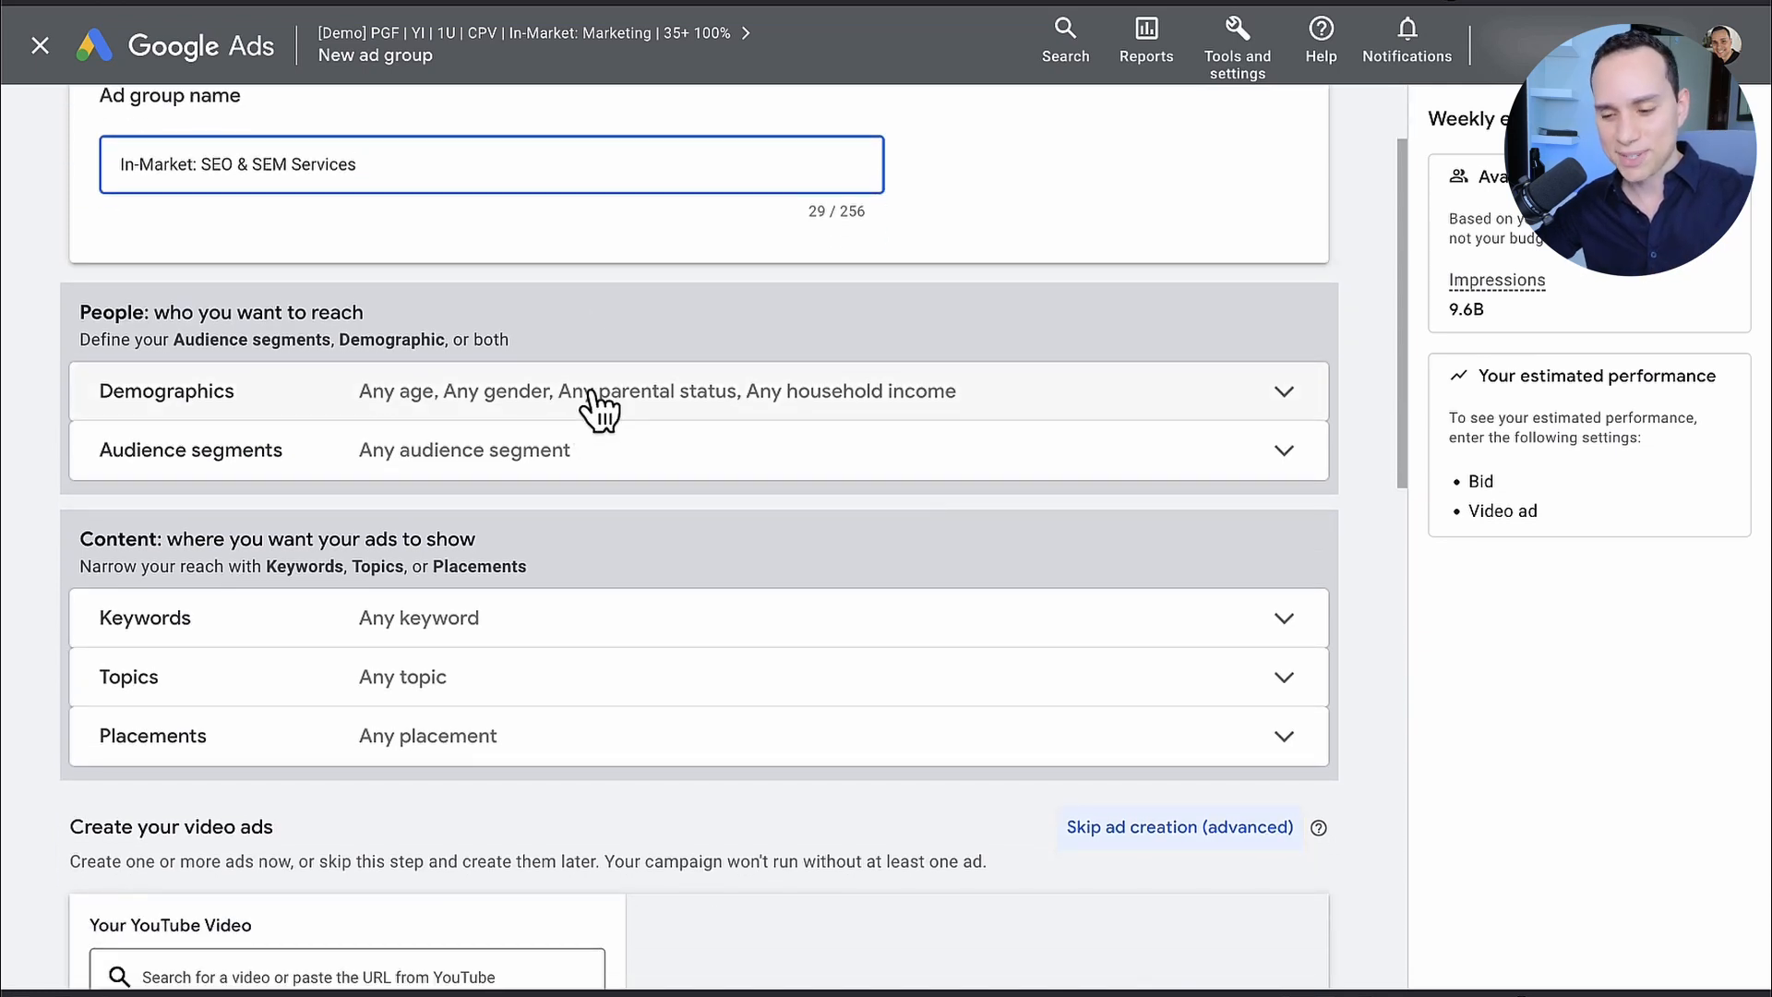
left_click(598, 406)
scroll(591, 406, "down", 2)
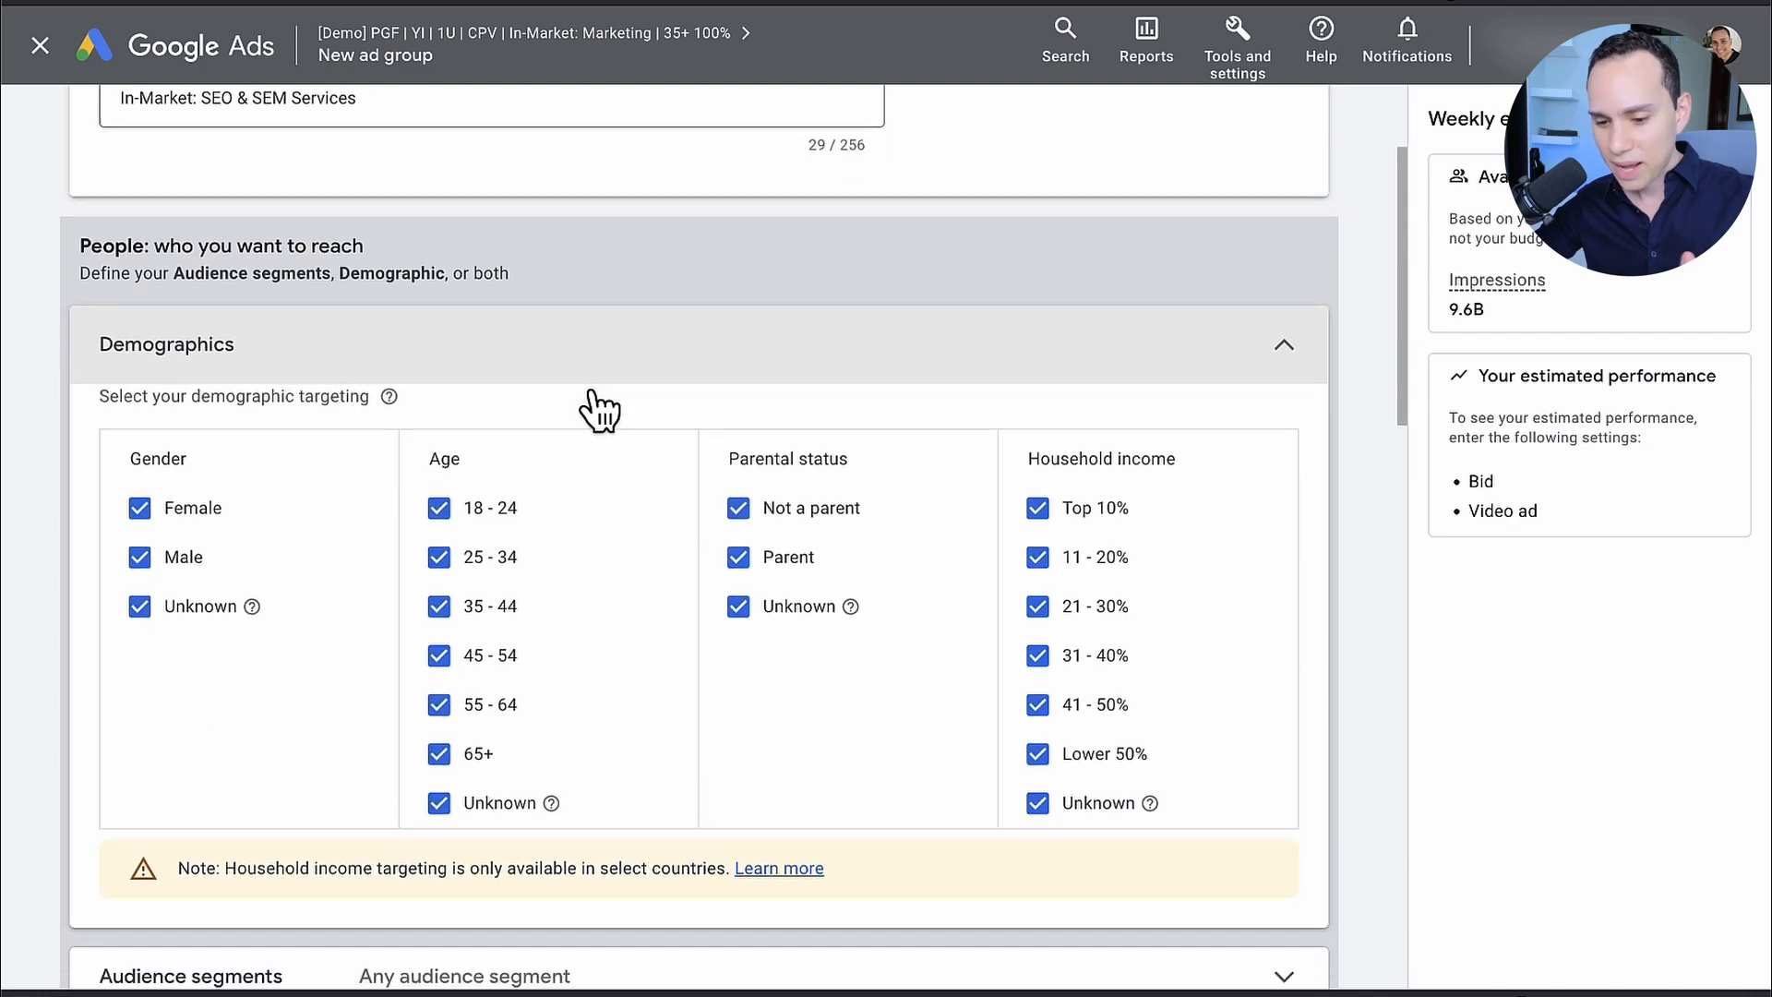
left_click(441, 477)
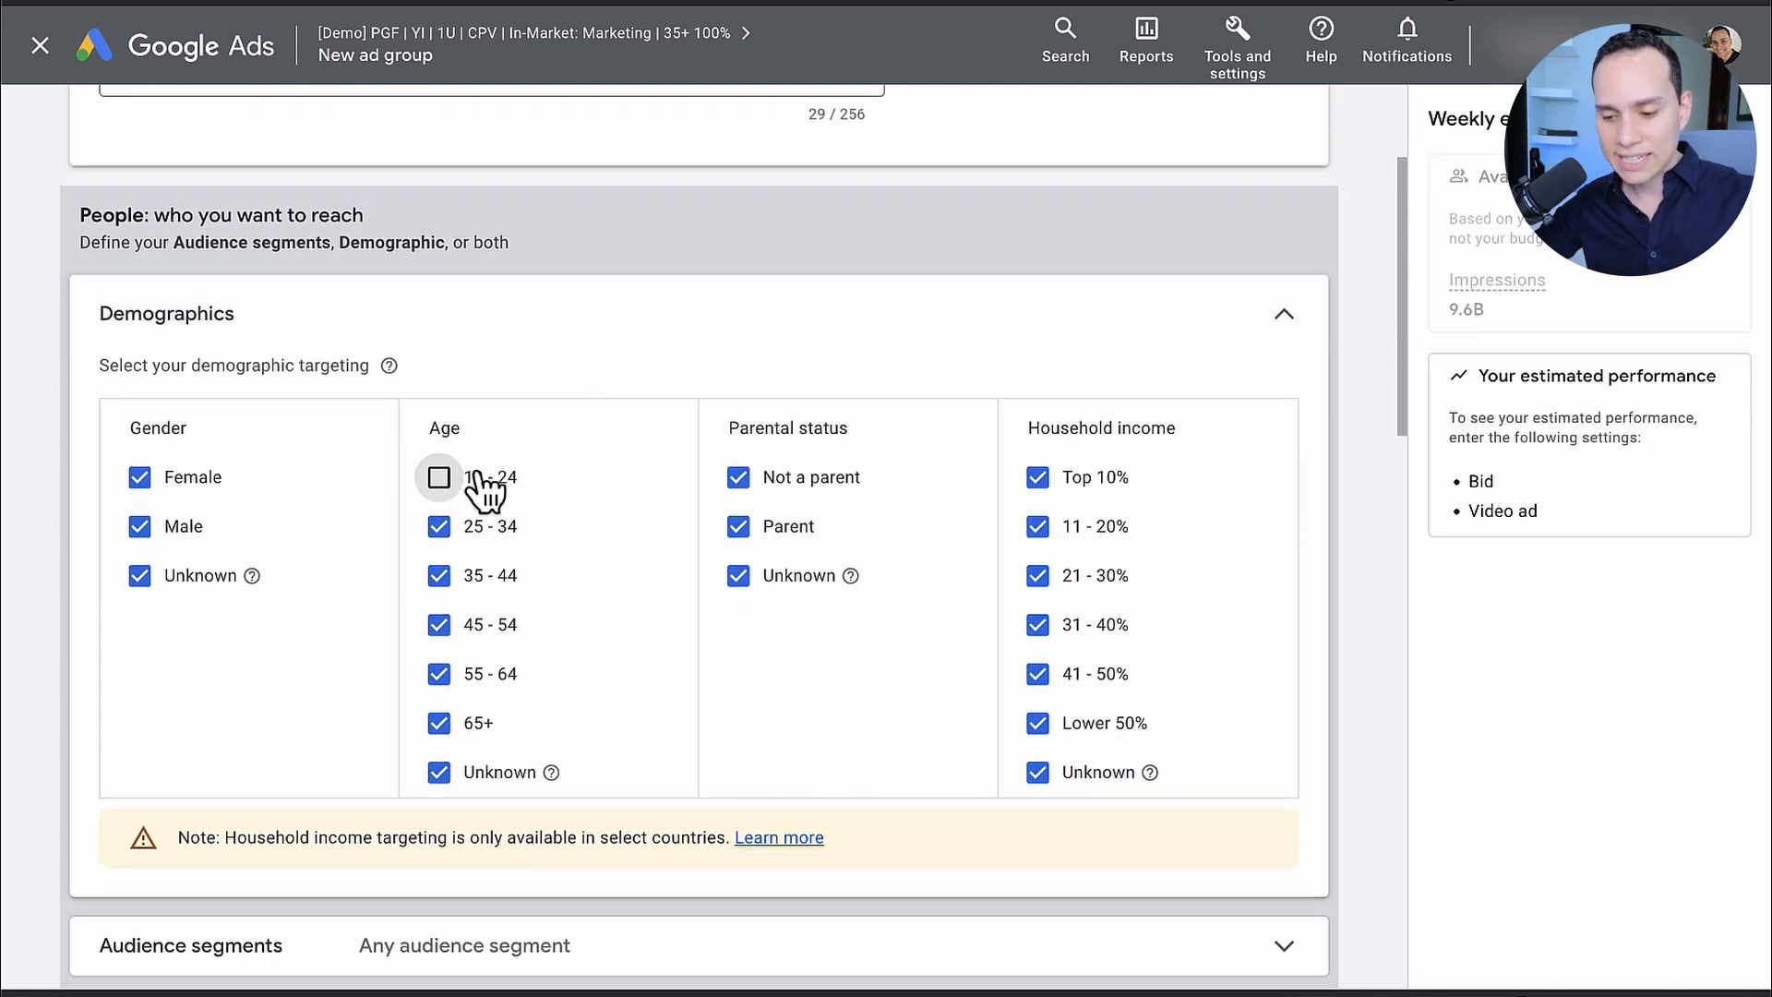
scroll(613, 460, "down", 1)
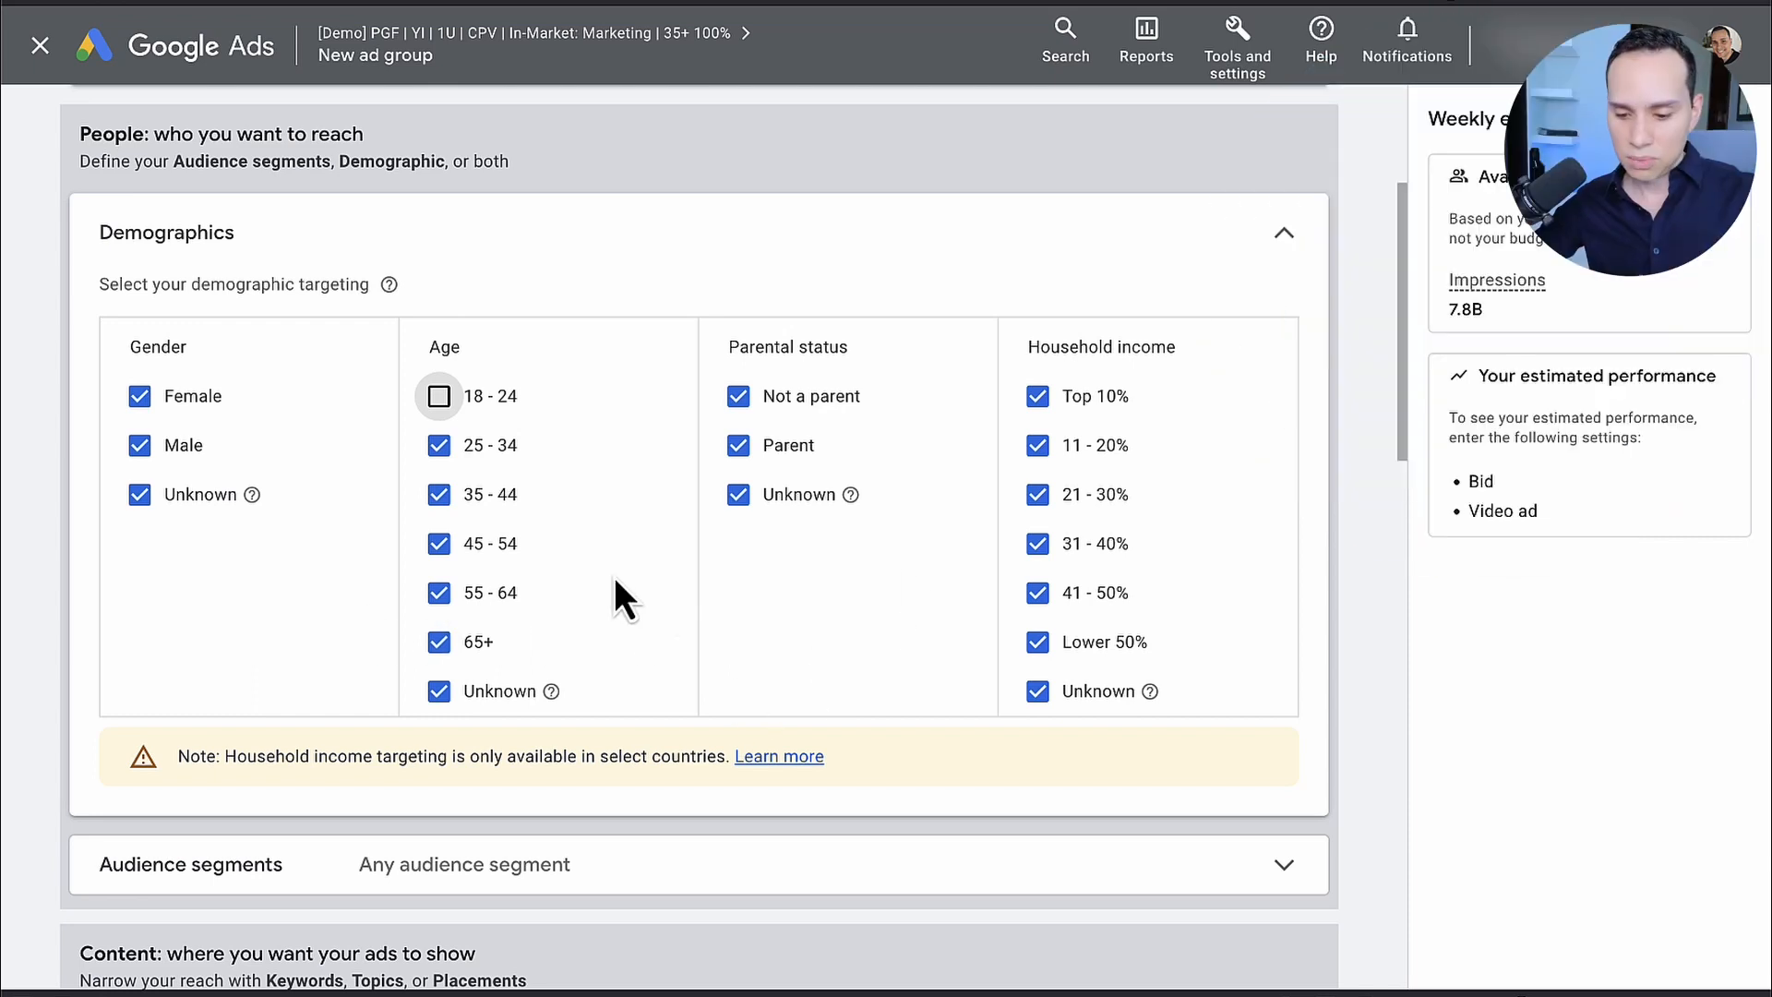
Step: Target the in-market audience segment SEO & SEM Services, under Business Services > Advertising & Marketing Services
scroll(613, 591, "down", 4)
left_click(566, 526)
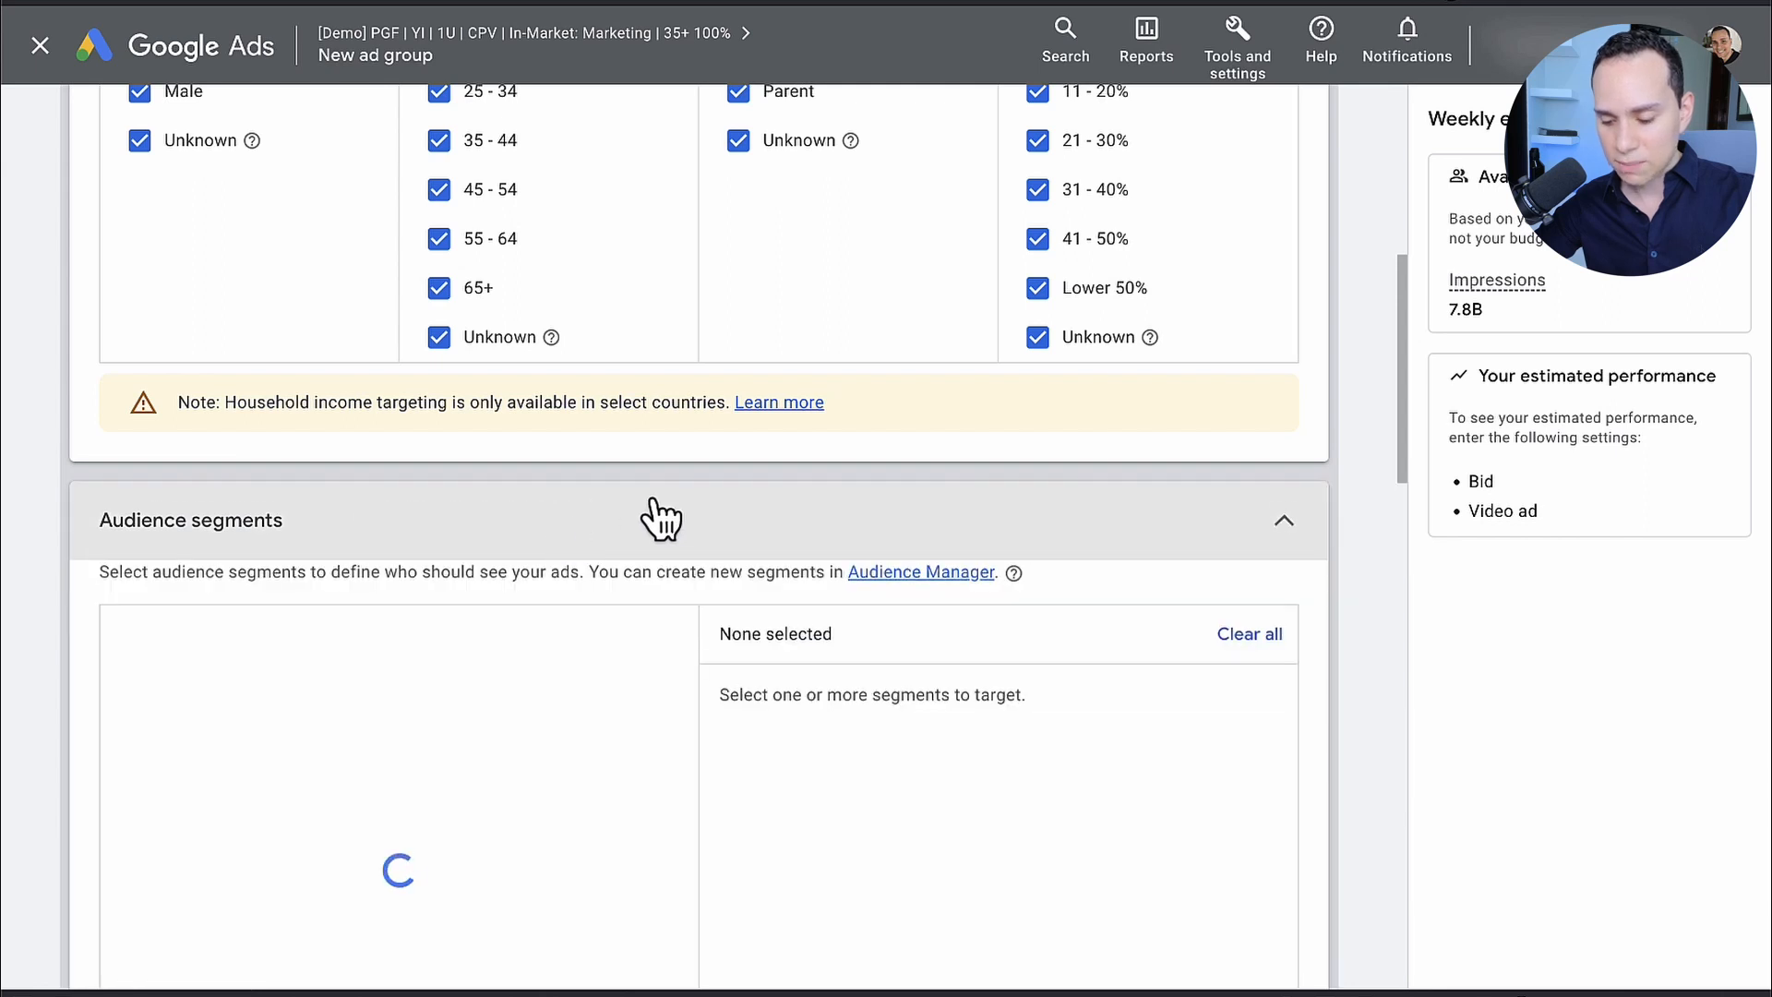
scroll(661, 519, "down", 3)
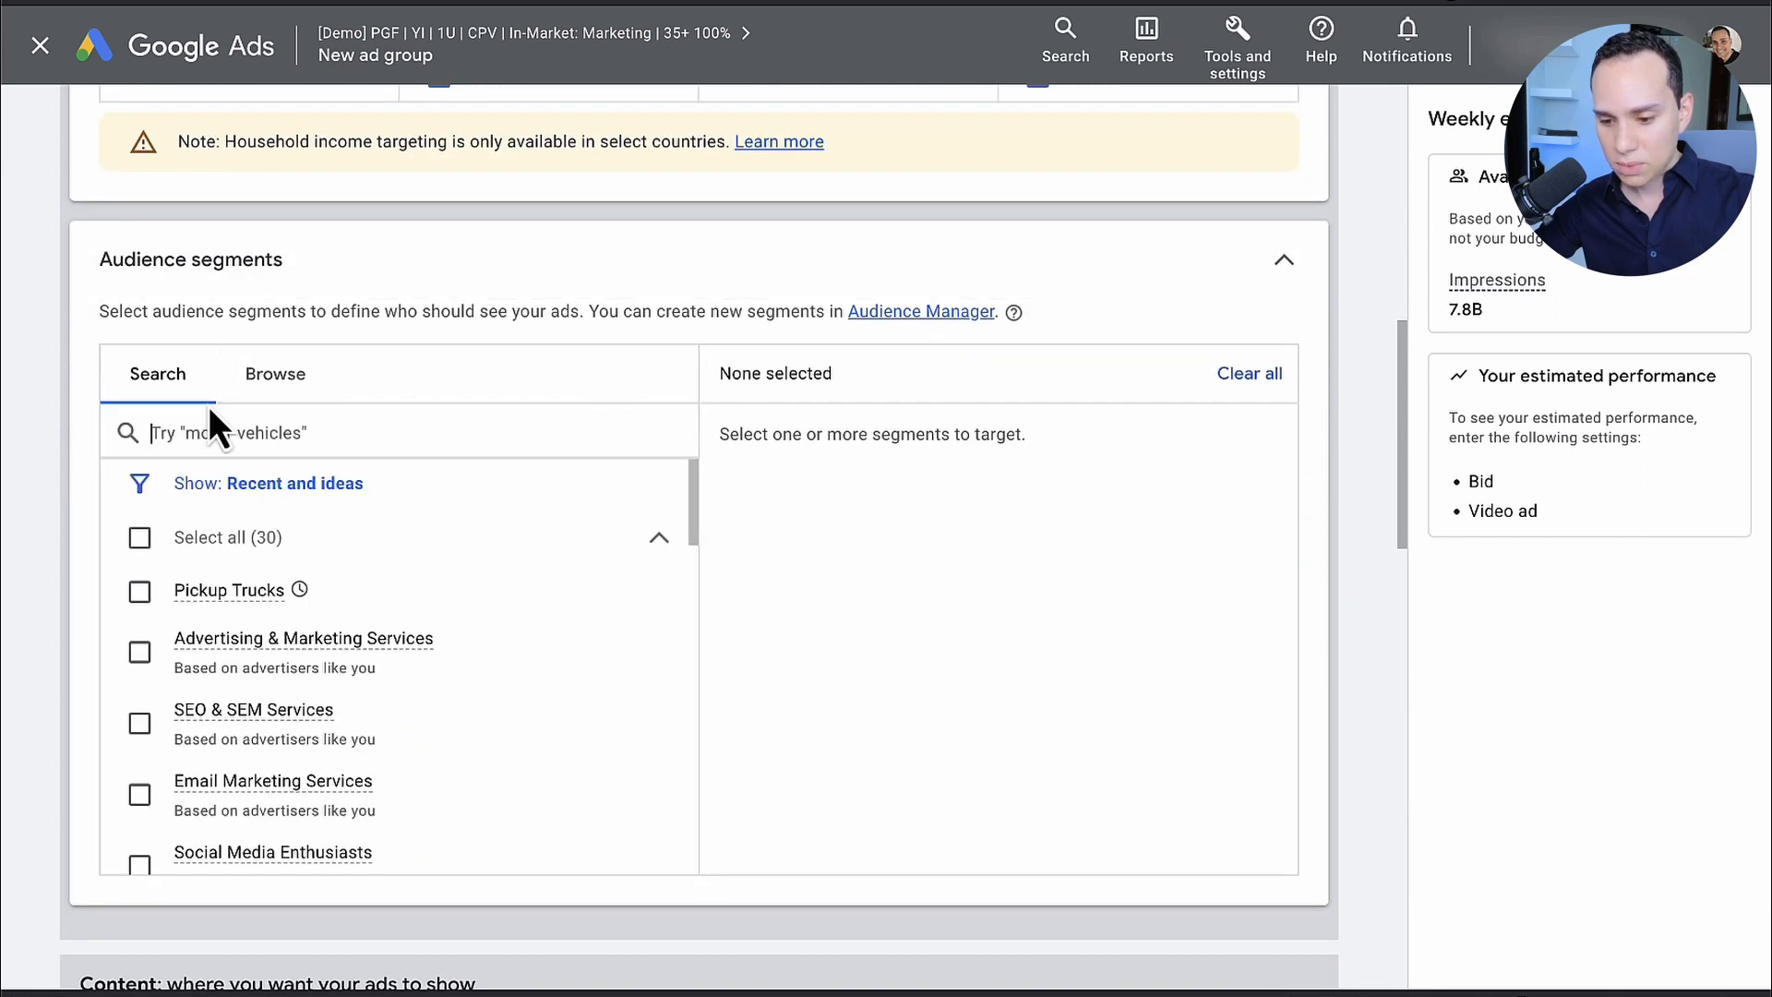
left_click(277, 396)
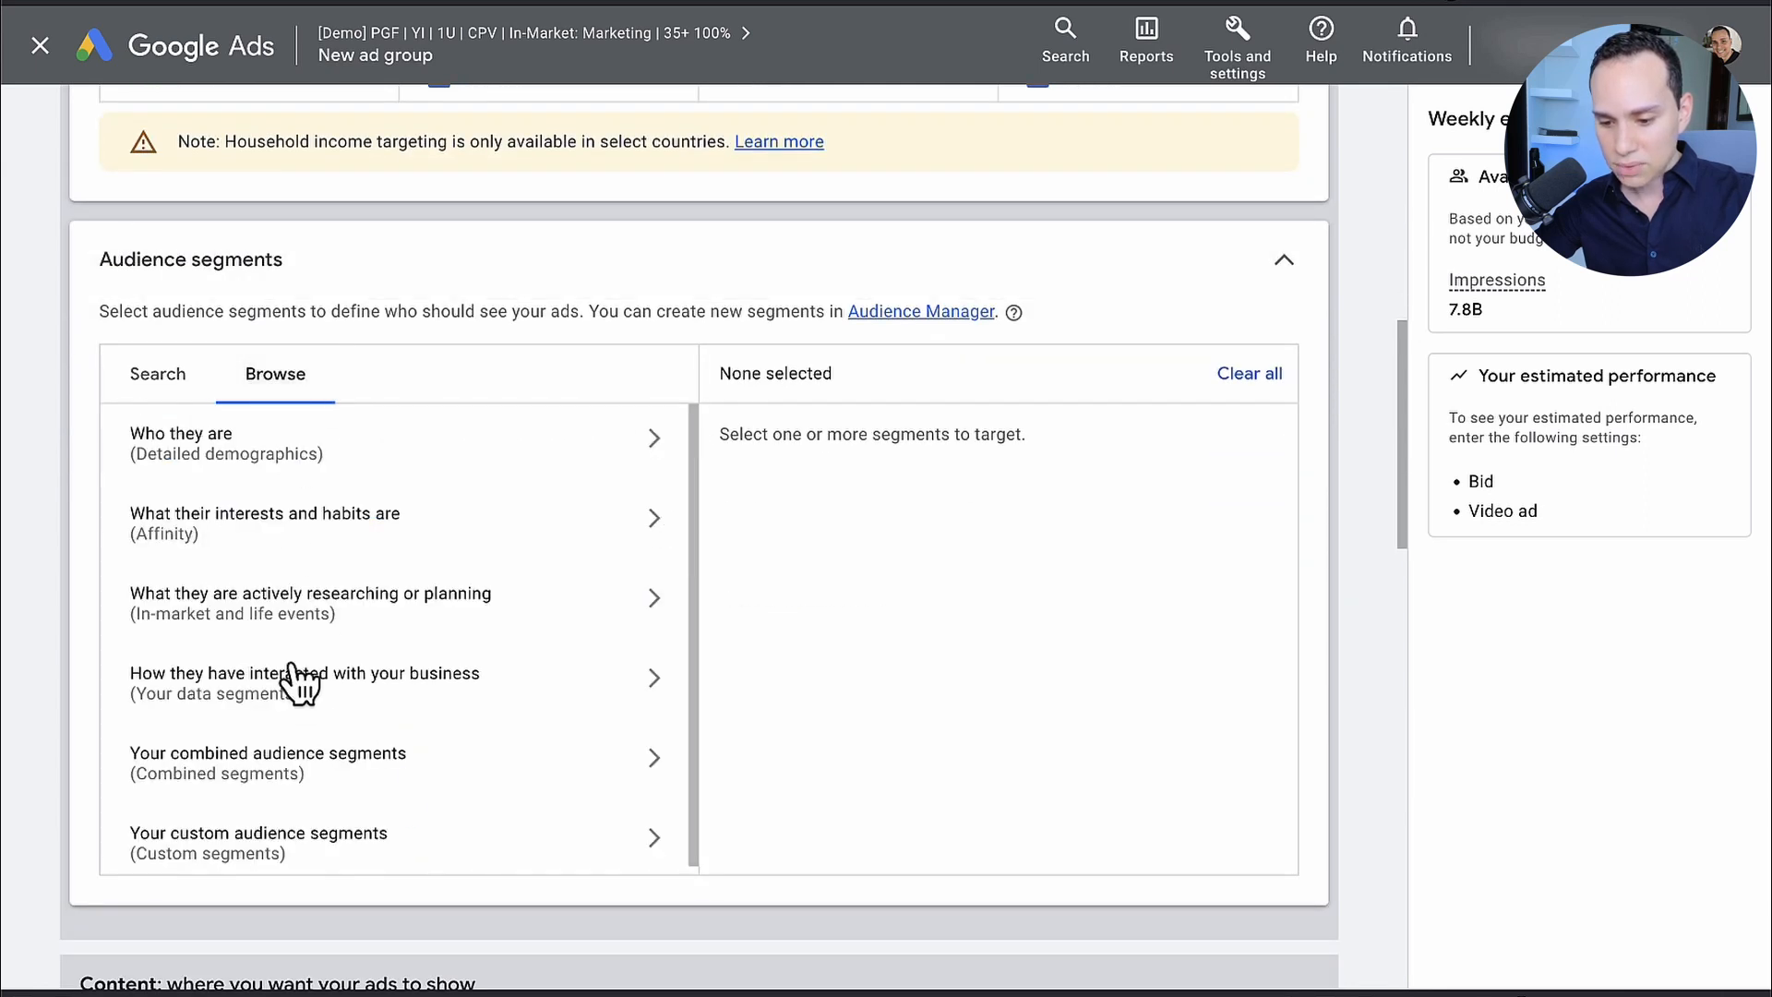
left_click(338, 611)
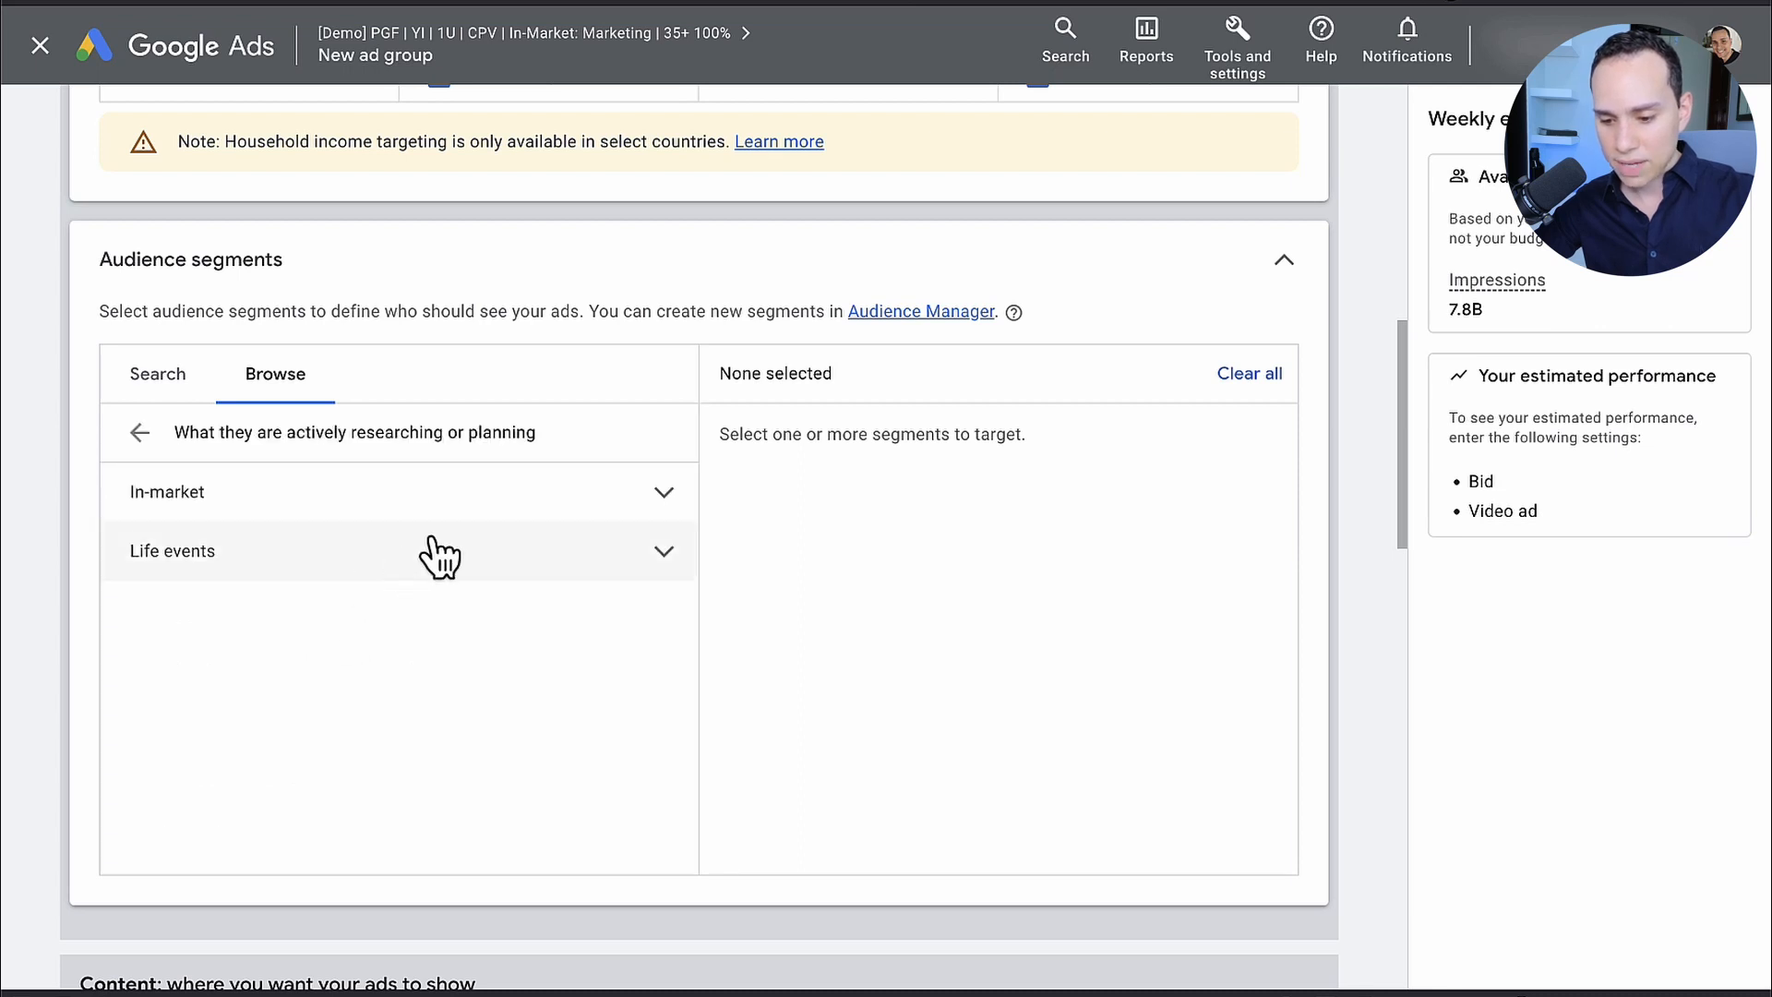
left_click(520, 503)
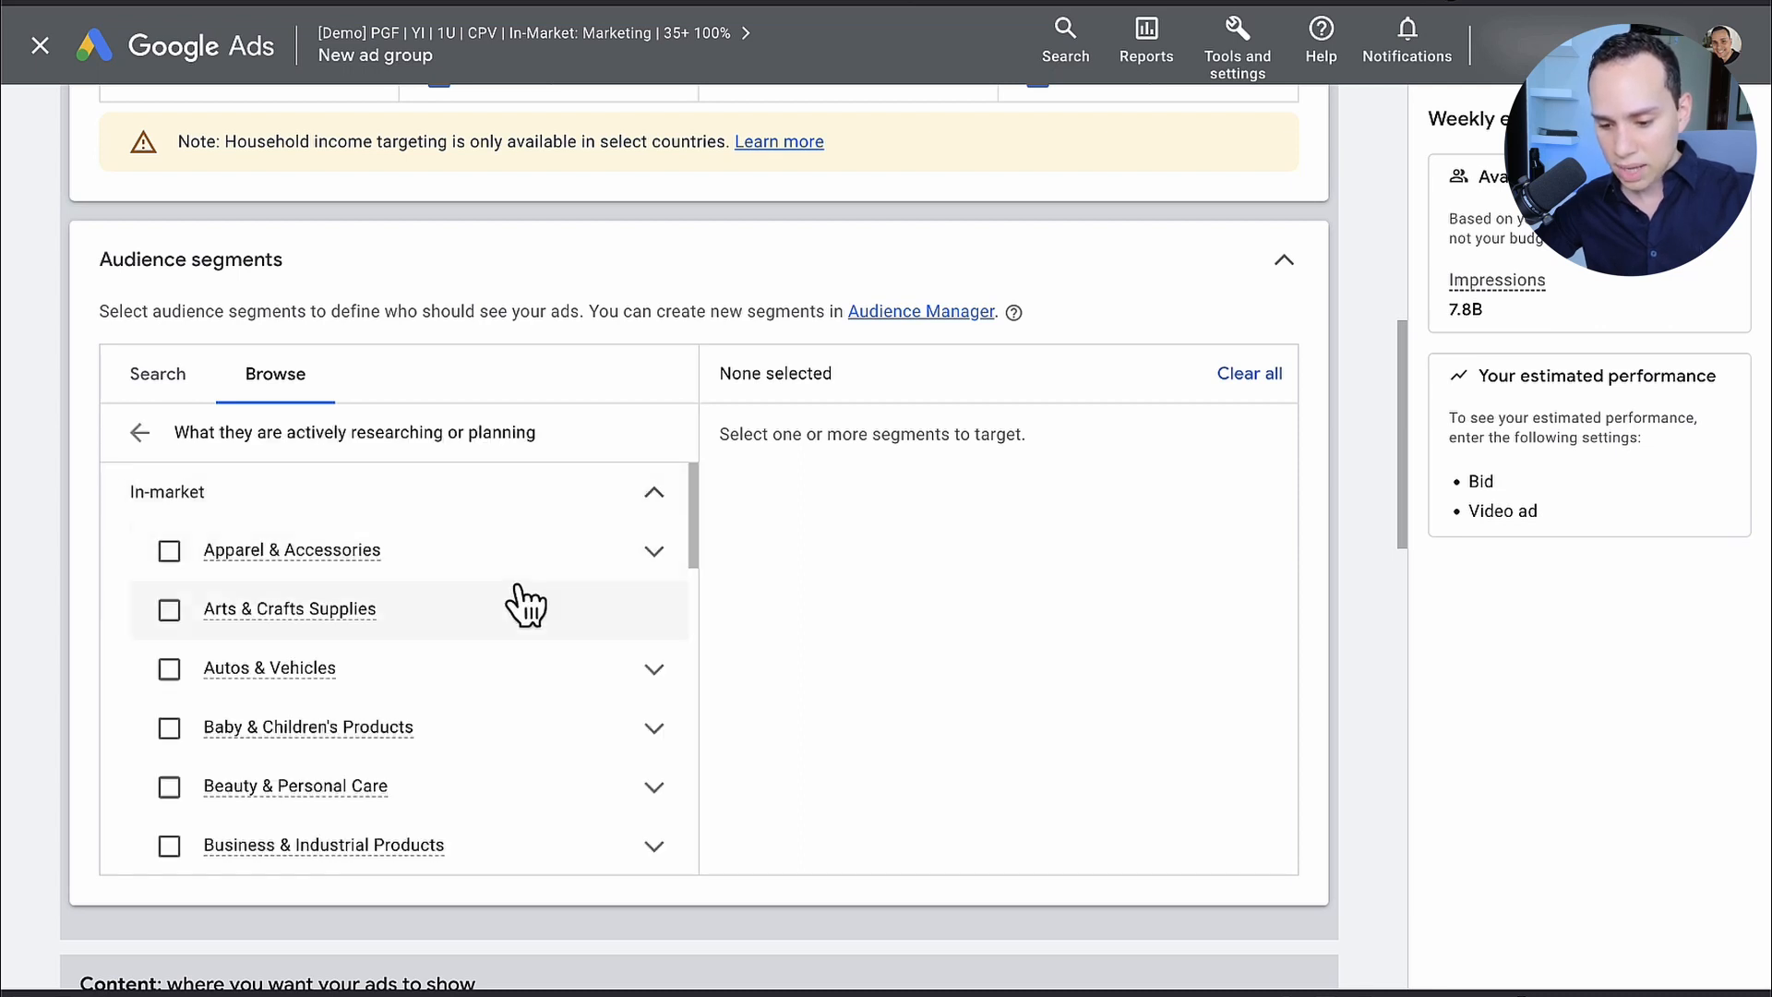
scroll(526, 605, "down", 3)
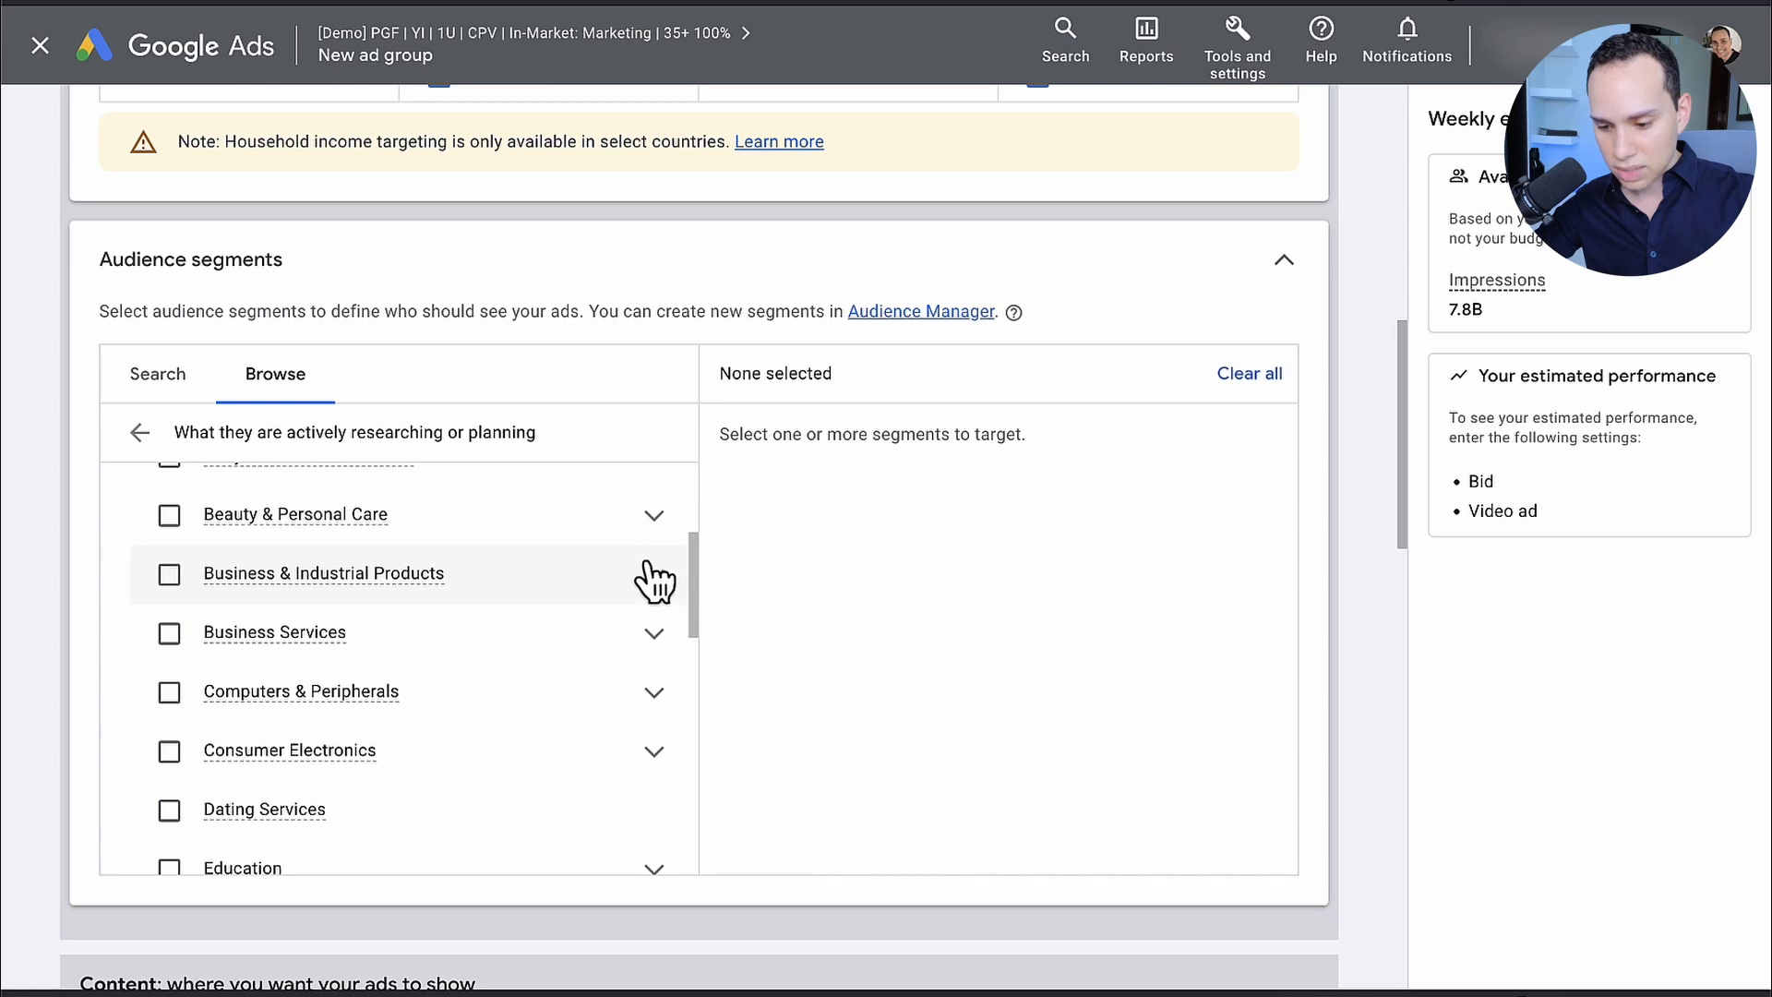
left_click(654, 635)
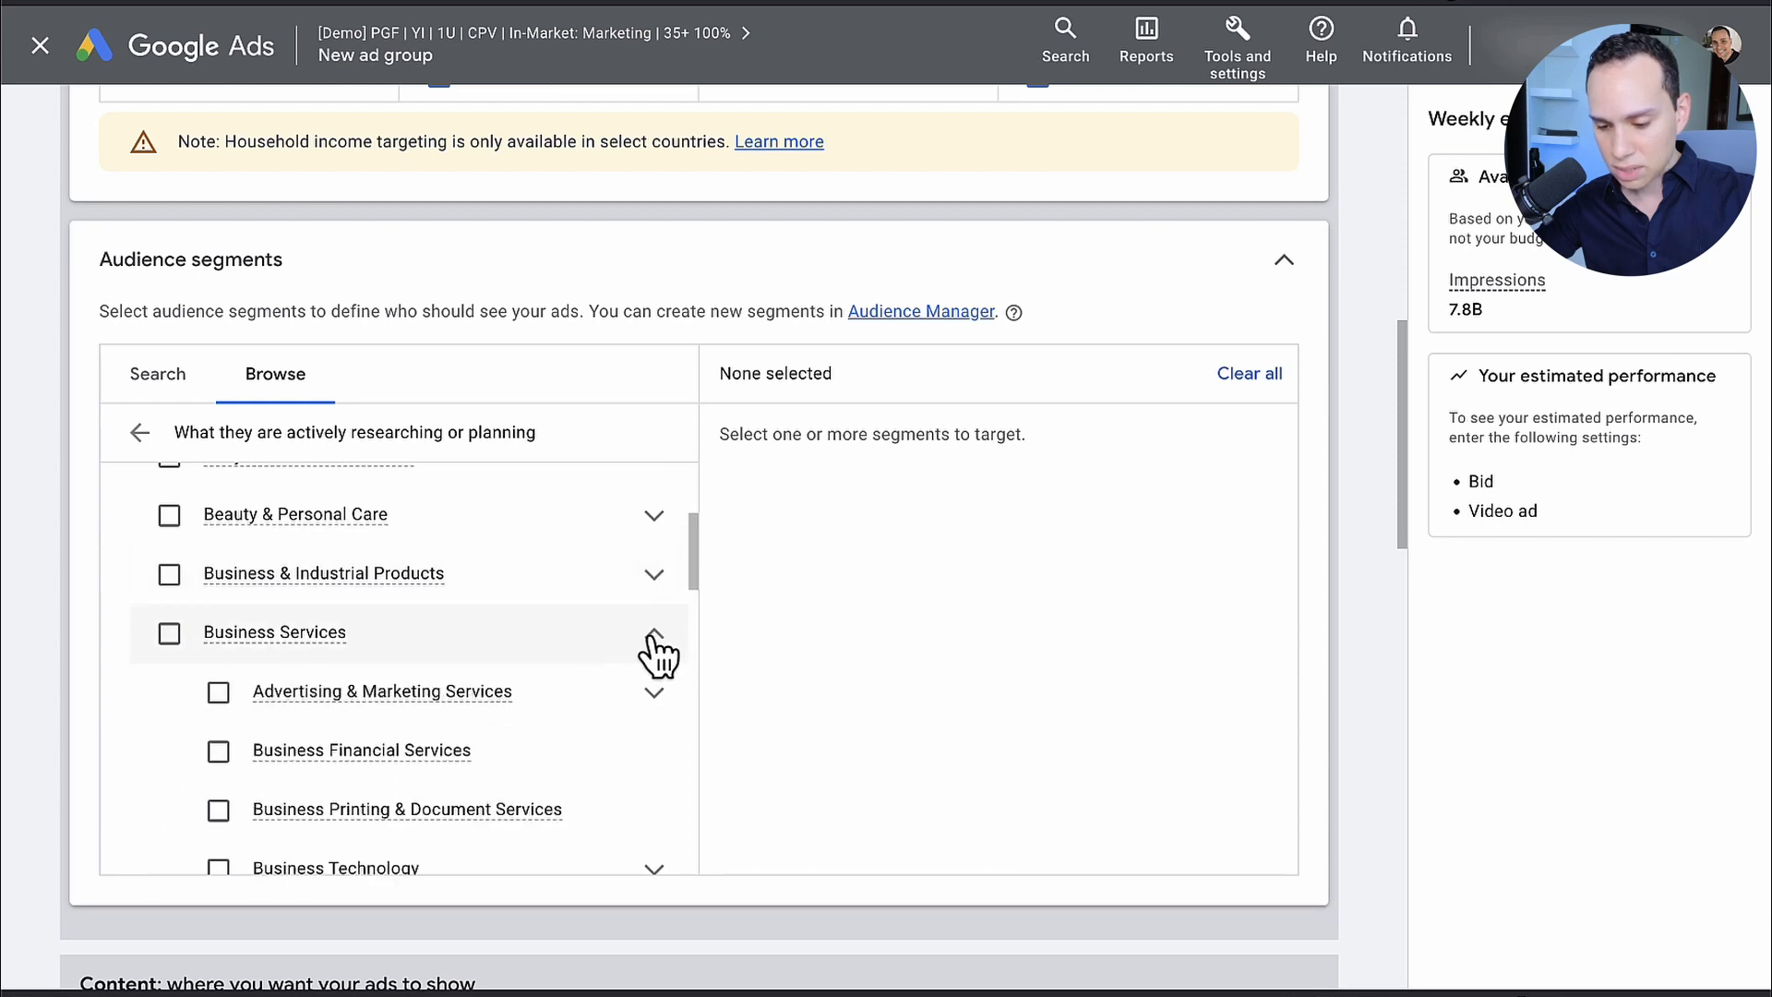
scroll(542, 640, "down", 1)
left_click(657, 600)
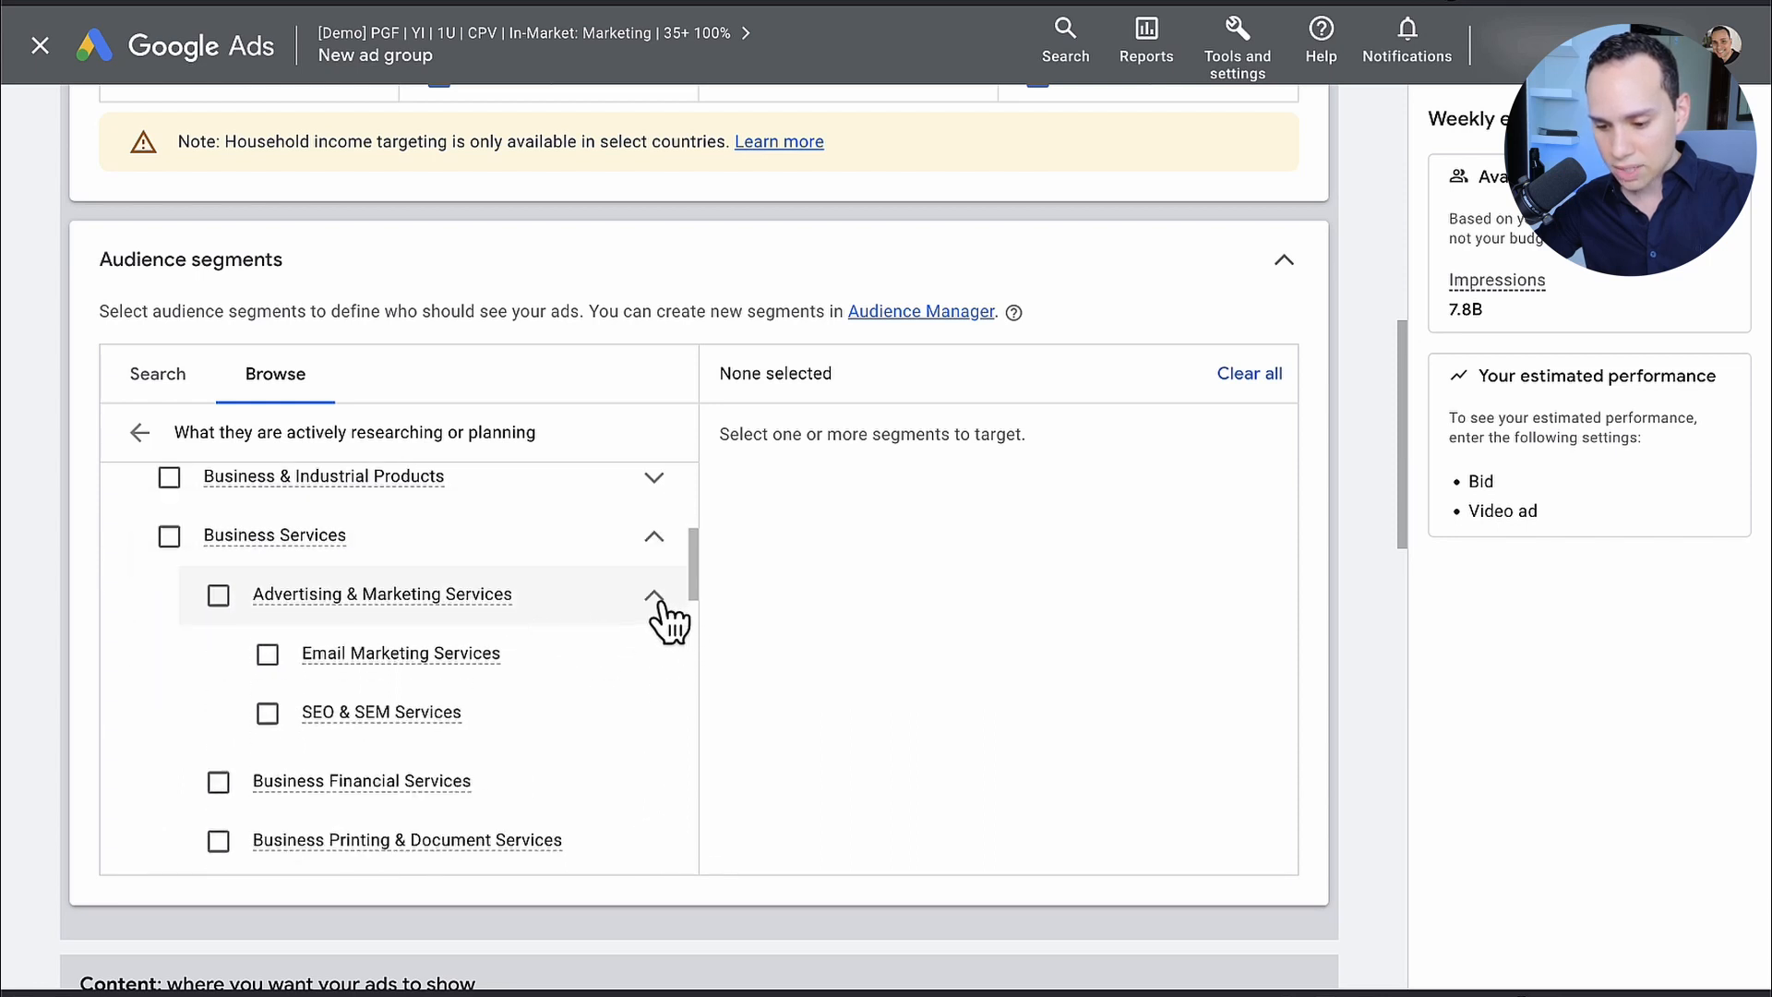
left_click(267, 713)
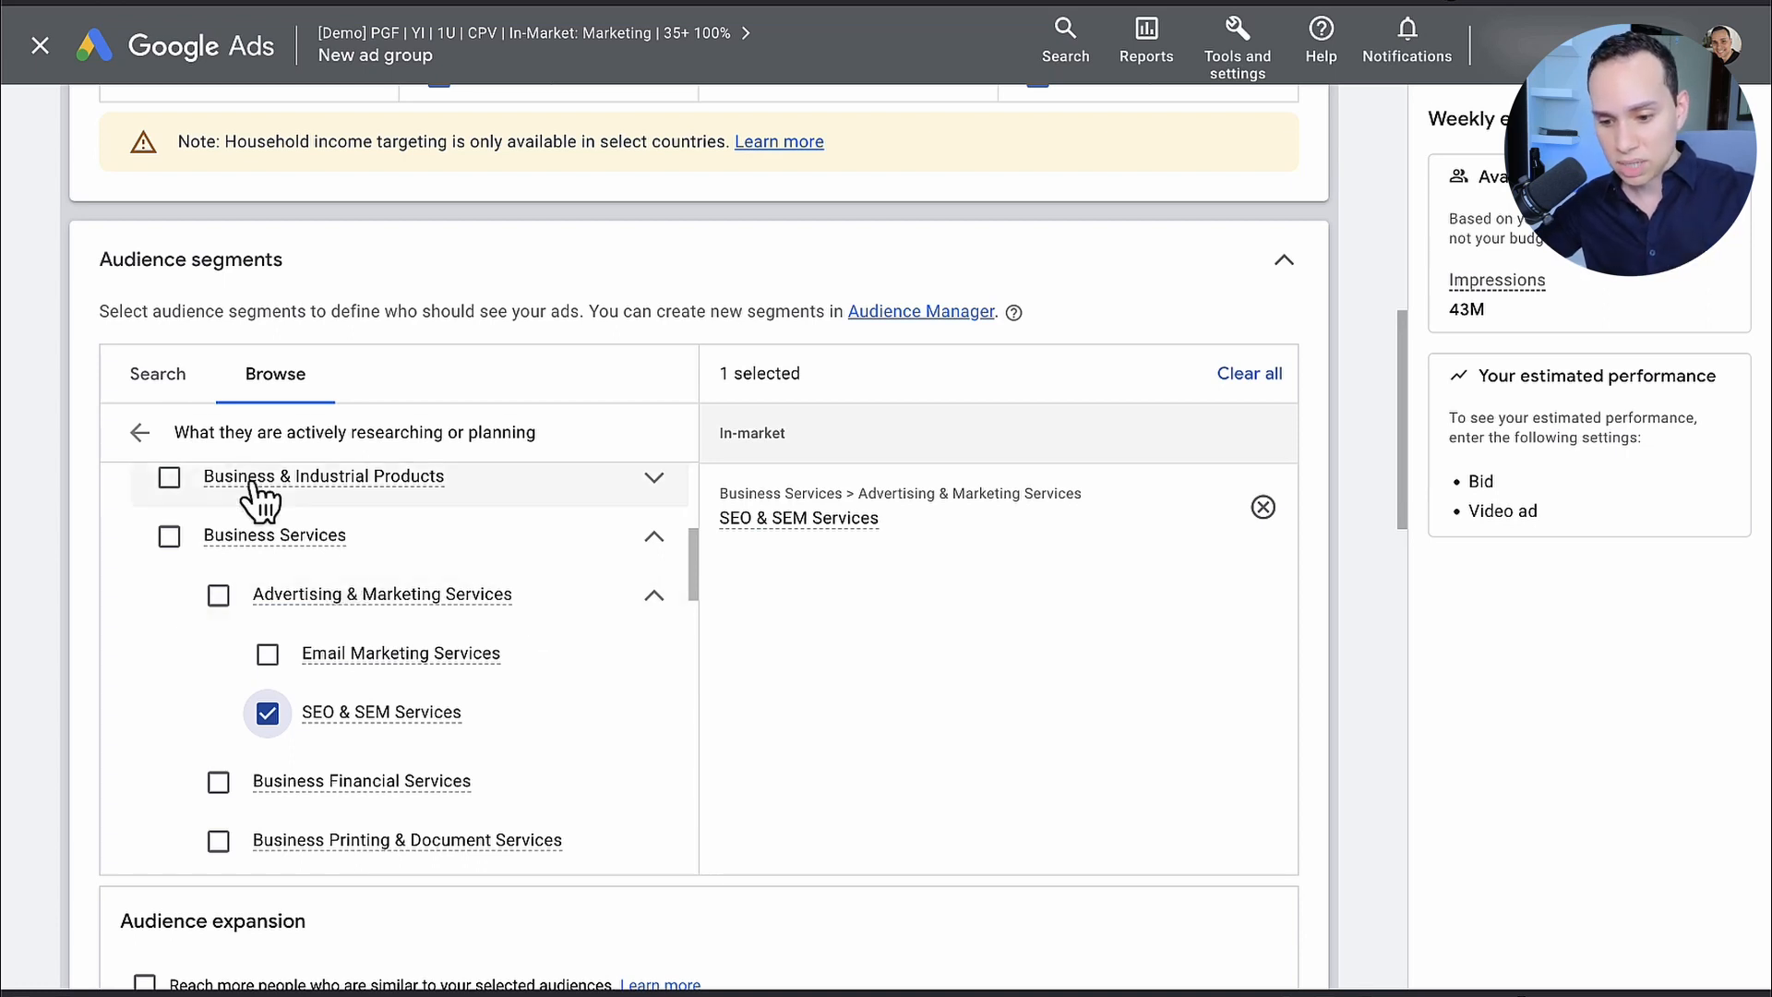
left_click(139, 433)
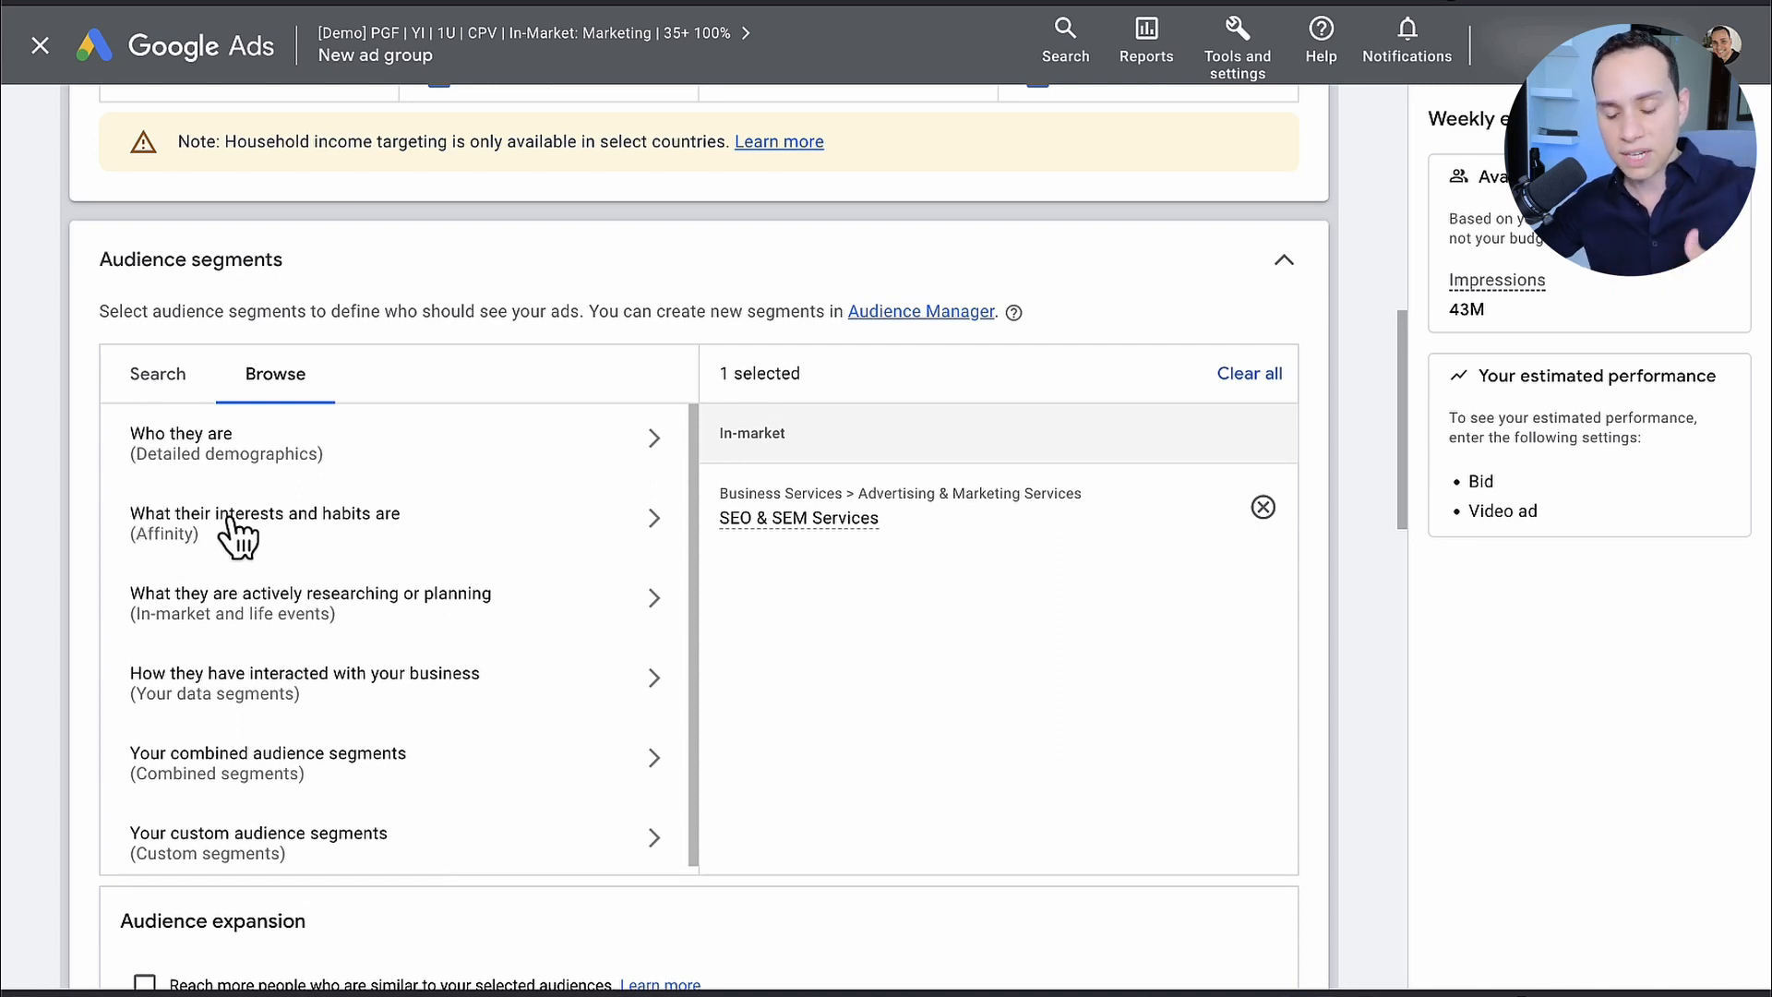
Step: Skip ad creation for this ad group and set its maximum CPV bid to $0.15
scroll(779, 595, "down", 4)
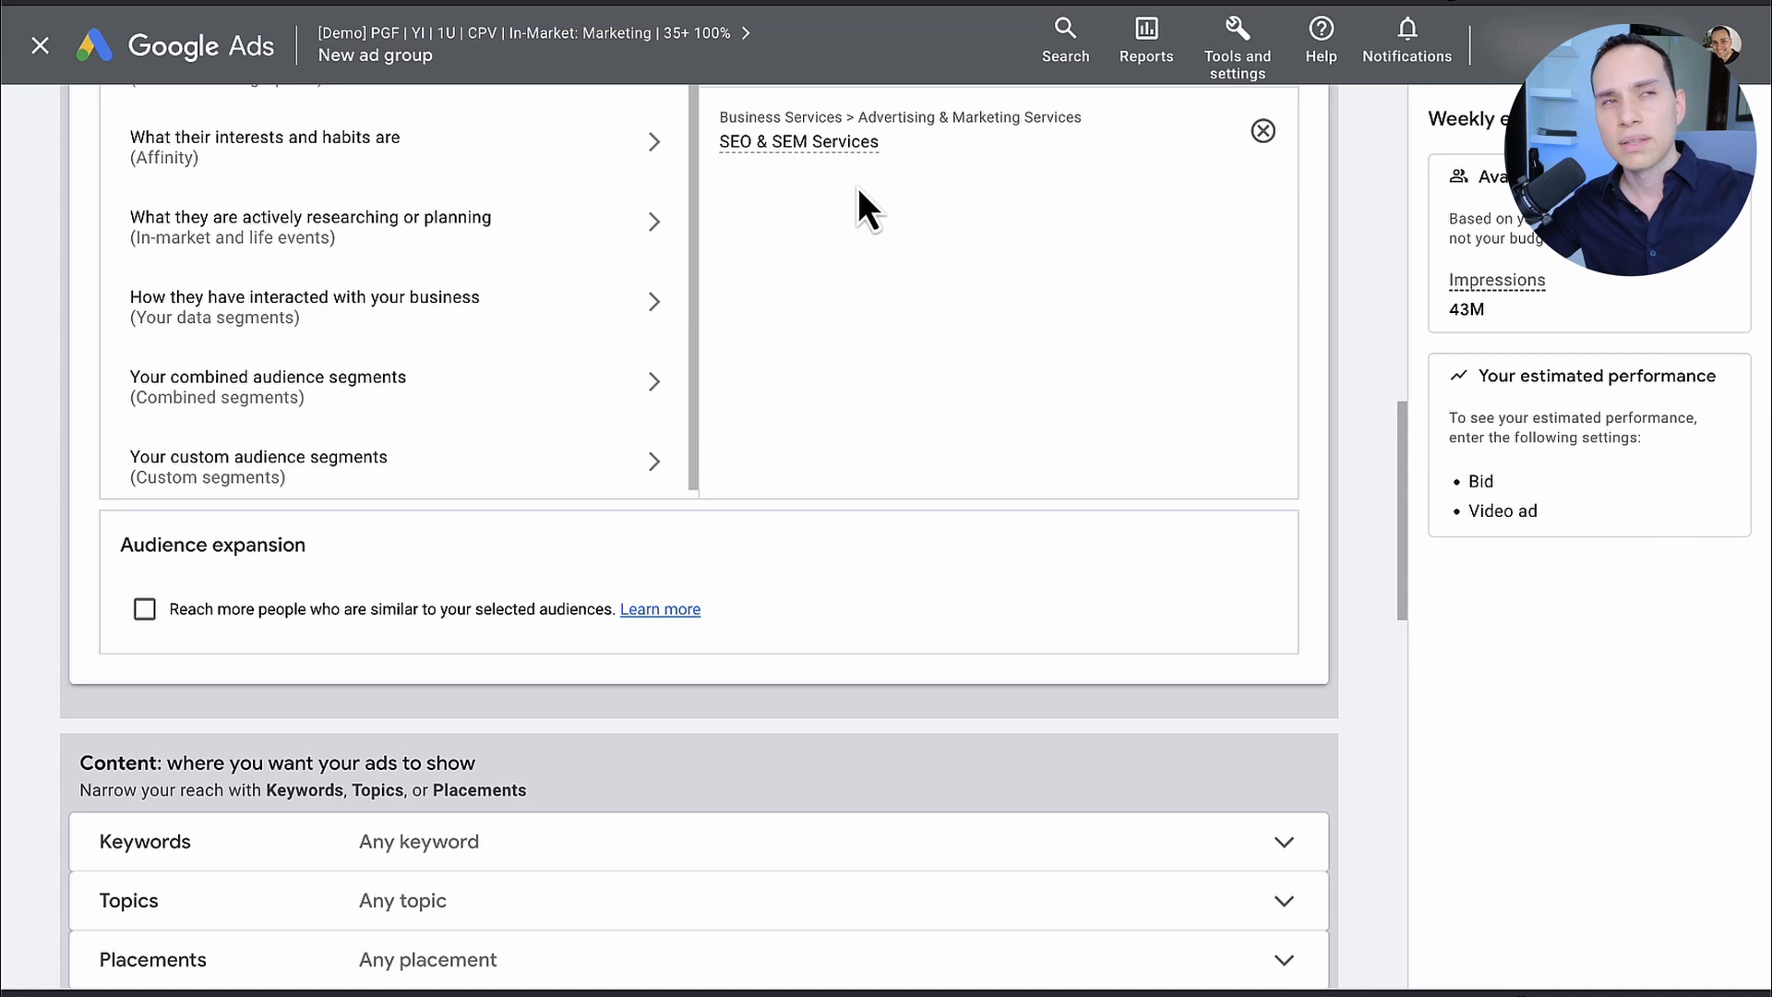
scroll(856, 186, "down", 5)
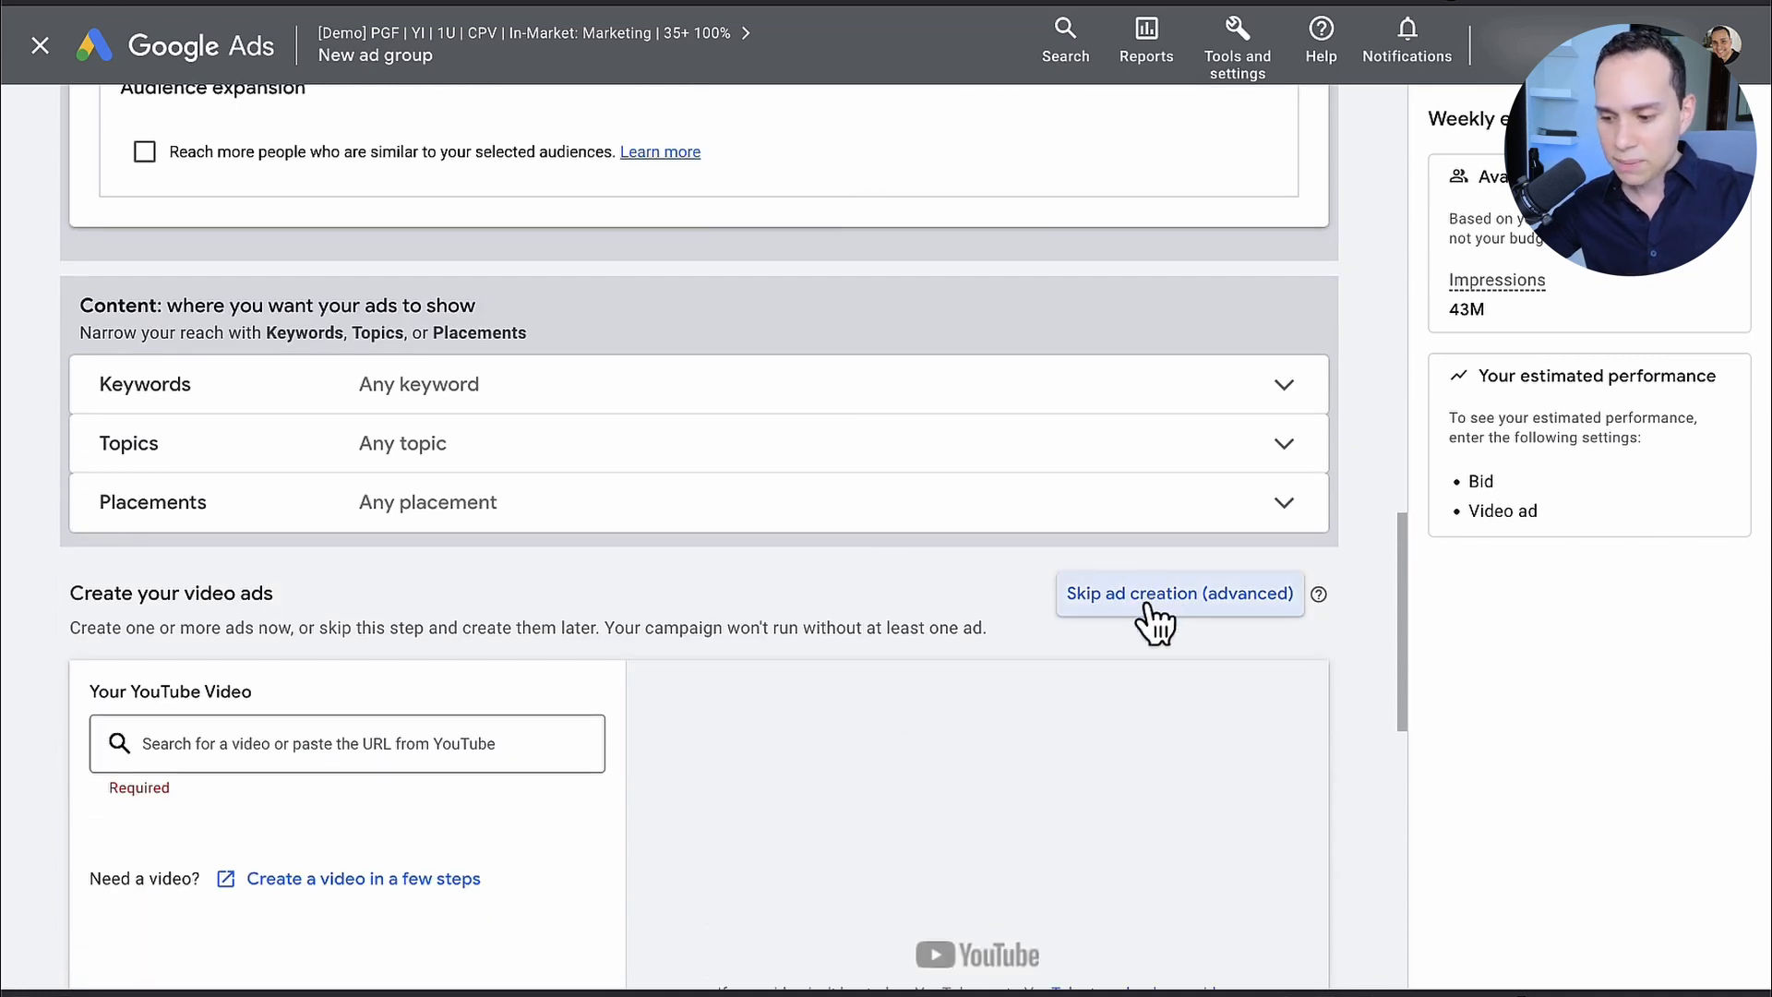
left_click(1150, 602)
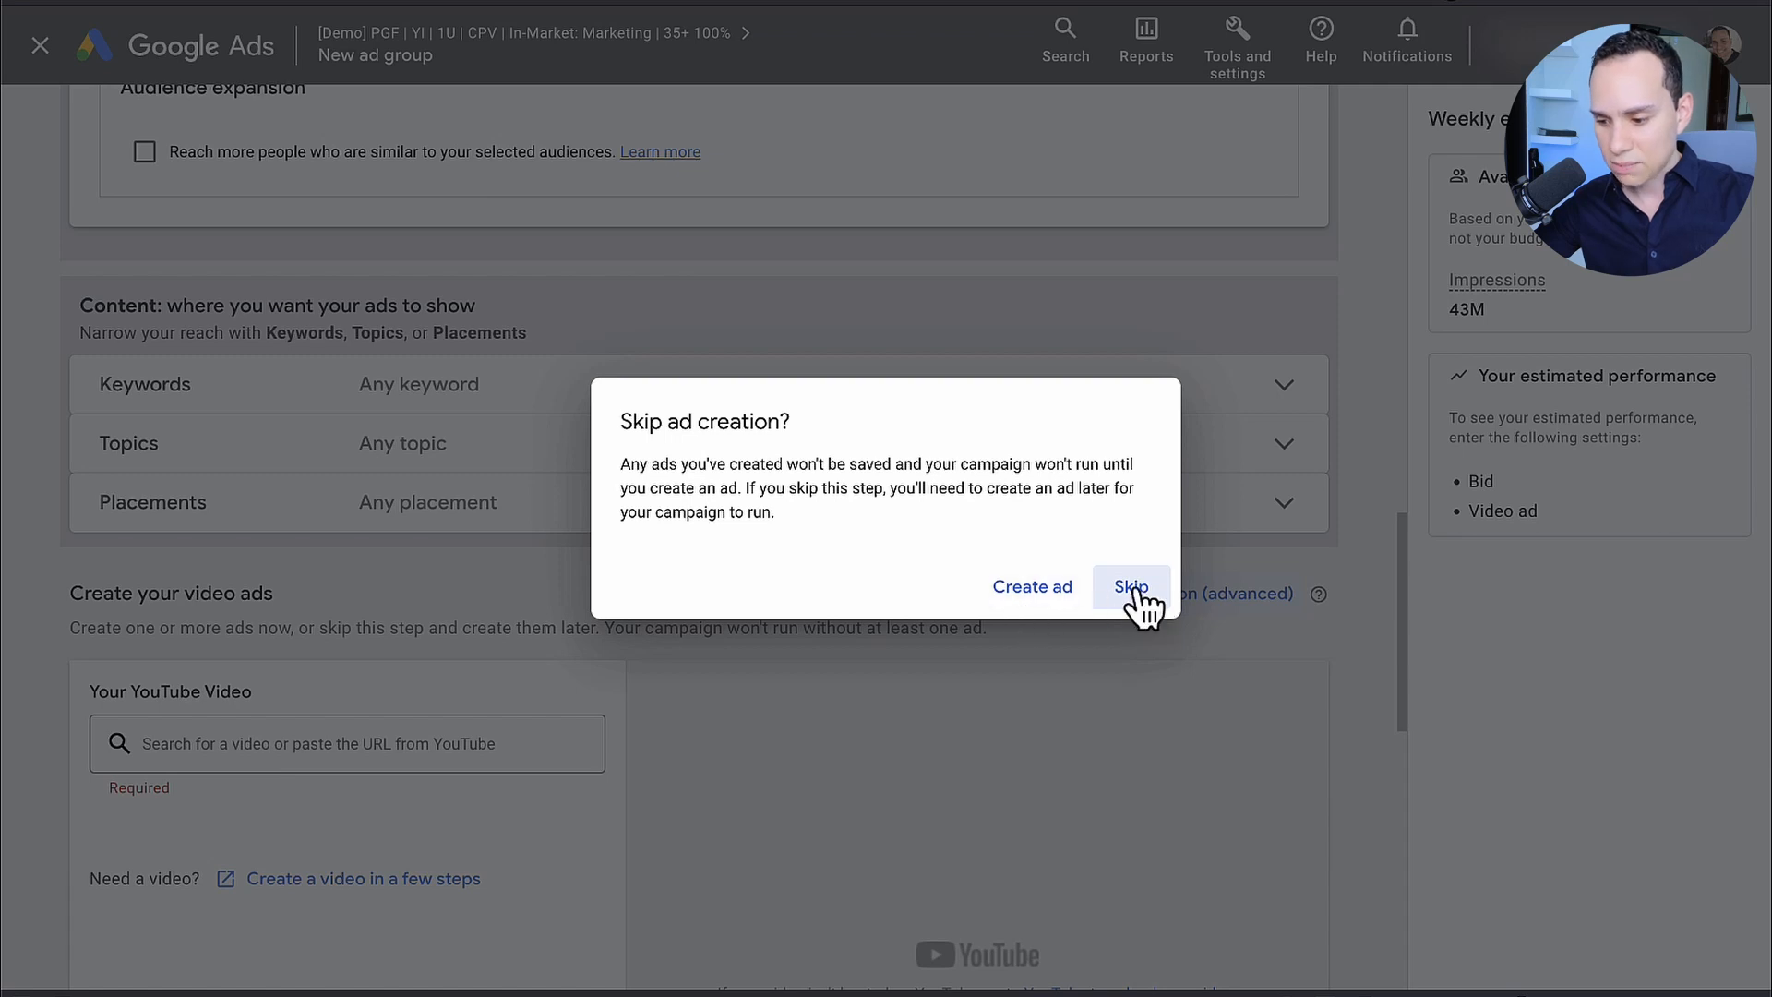
left_click(1132, 588)
scroll(751, 657, "down", 3)
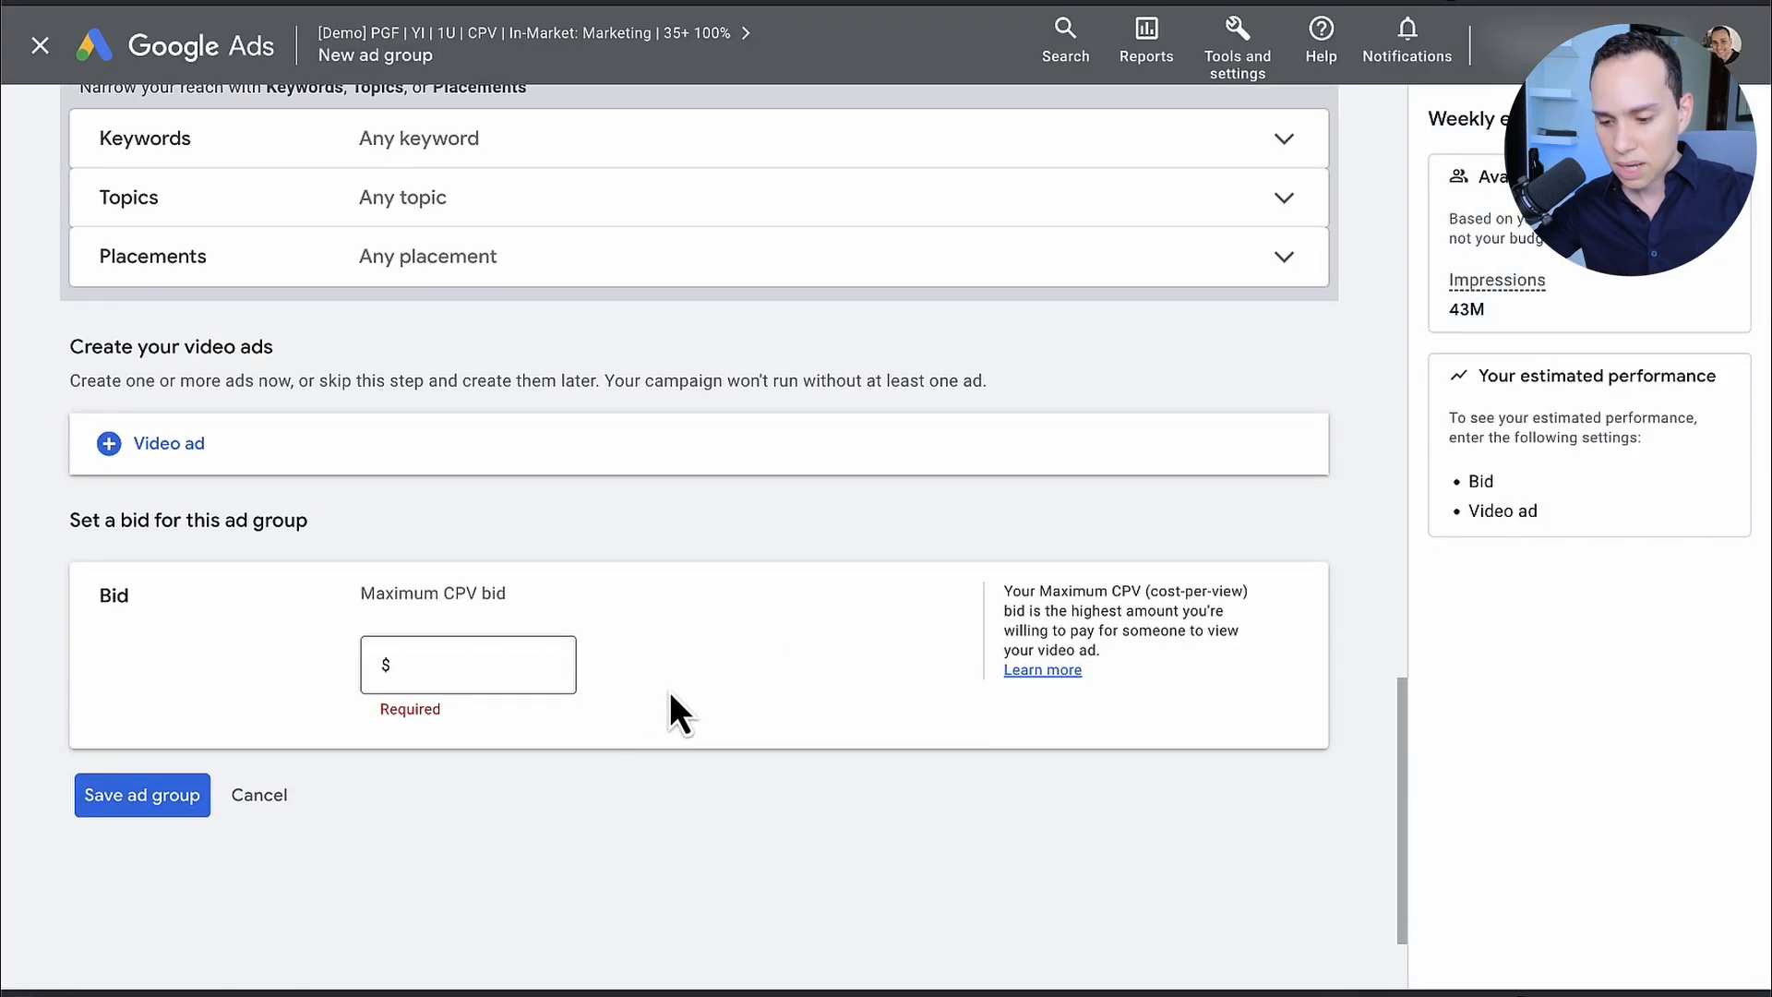
left_click(542, 661)
type("0.10")
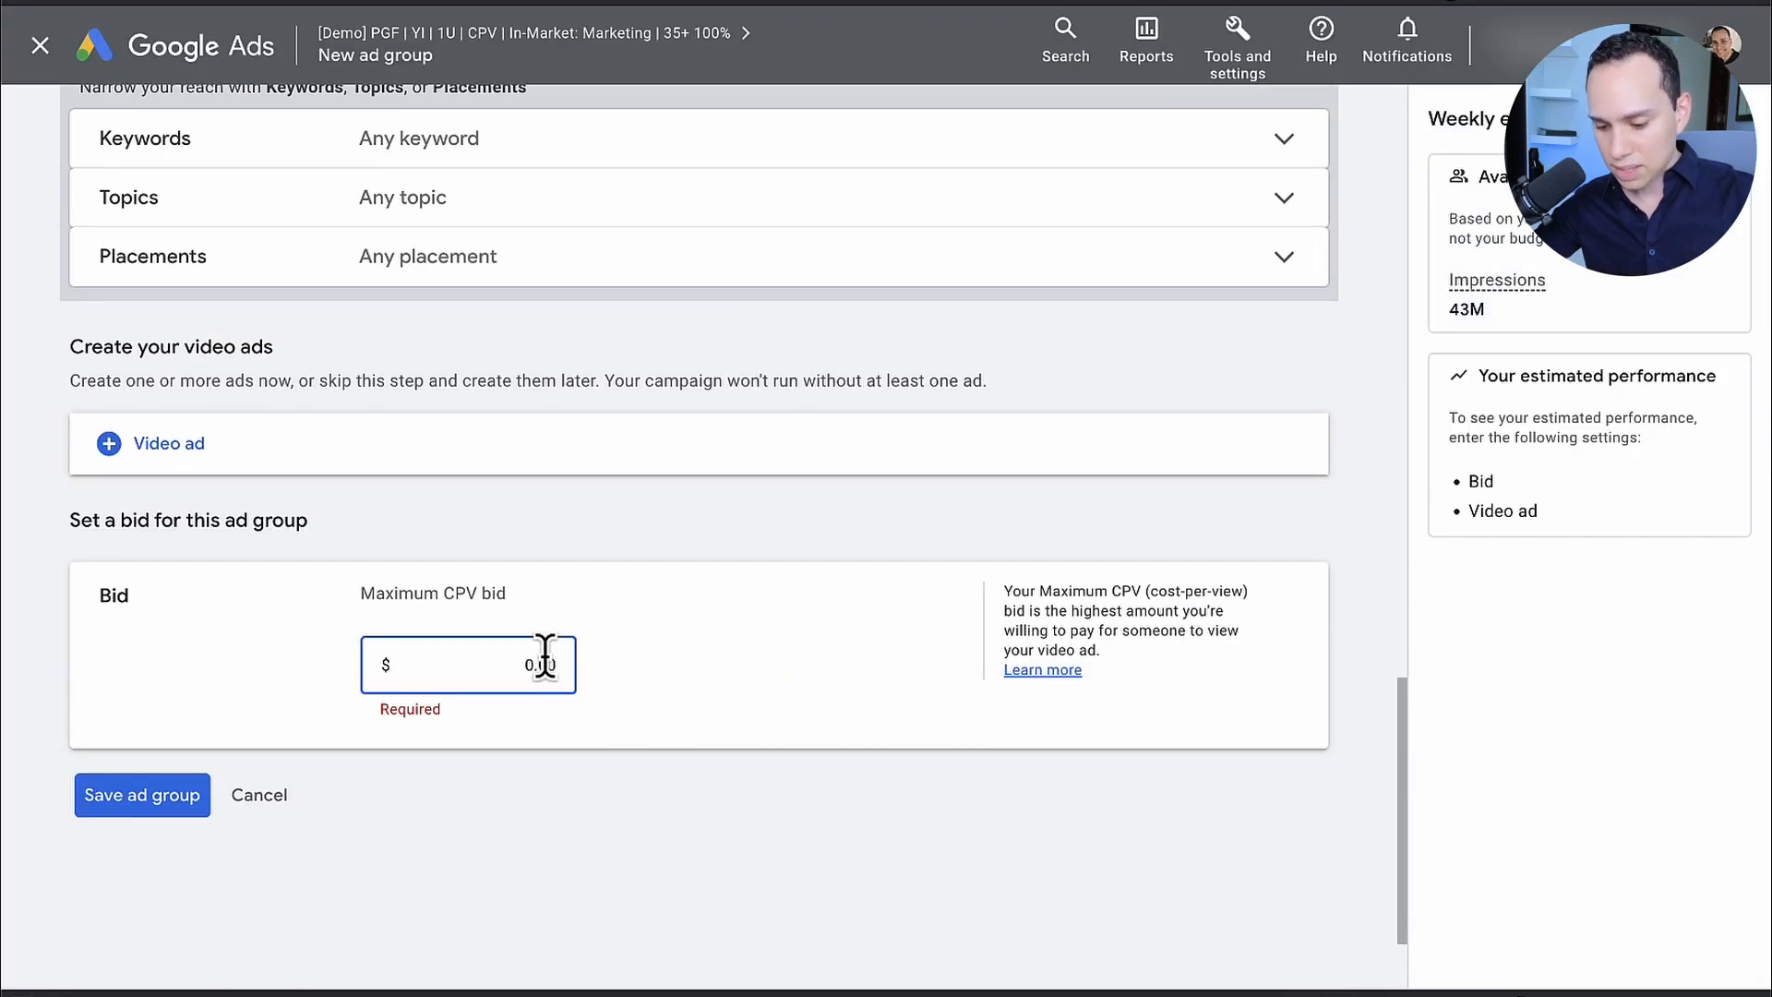
Step: Save the ad group with Skippable in-stream ad as its video ad format
left_click(136, 800)
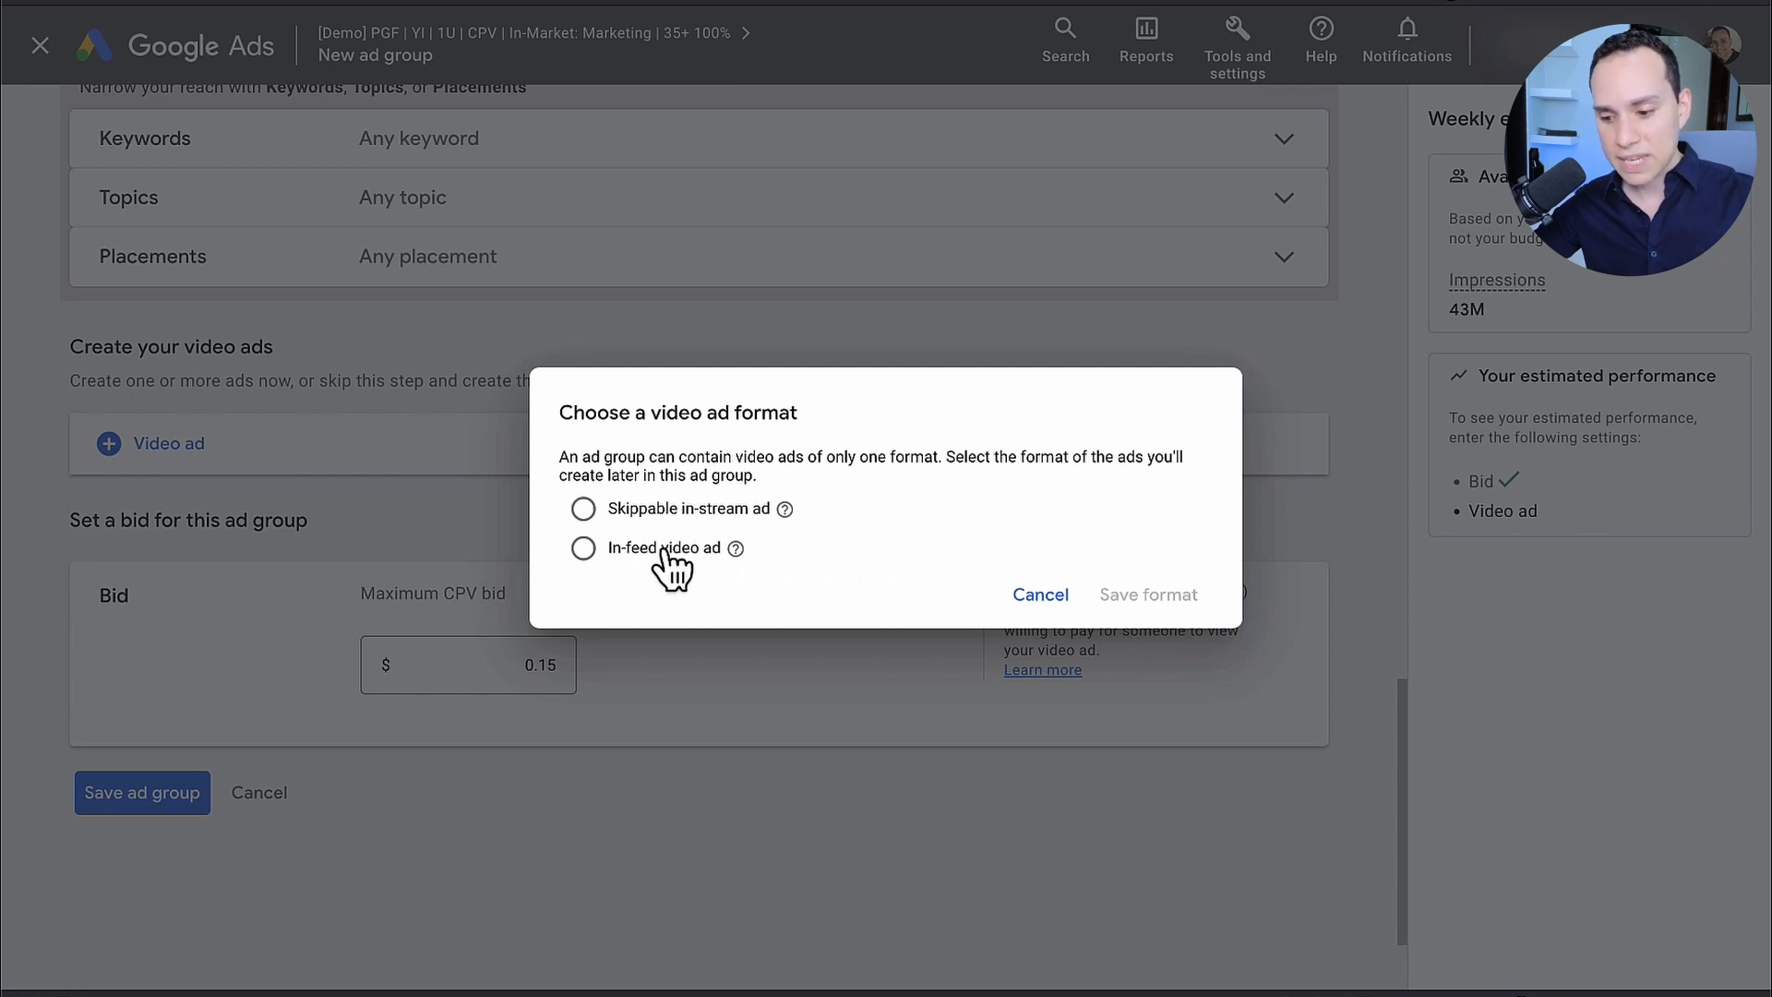
left_click(681, 520)
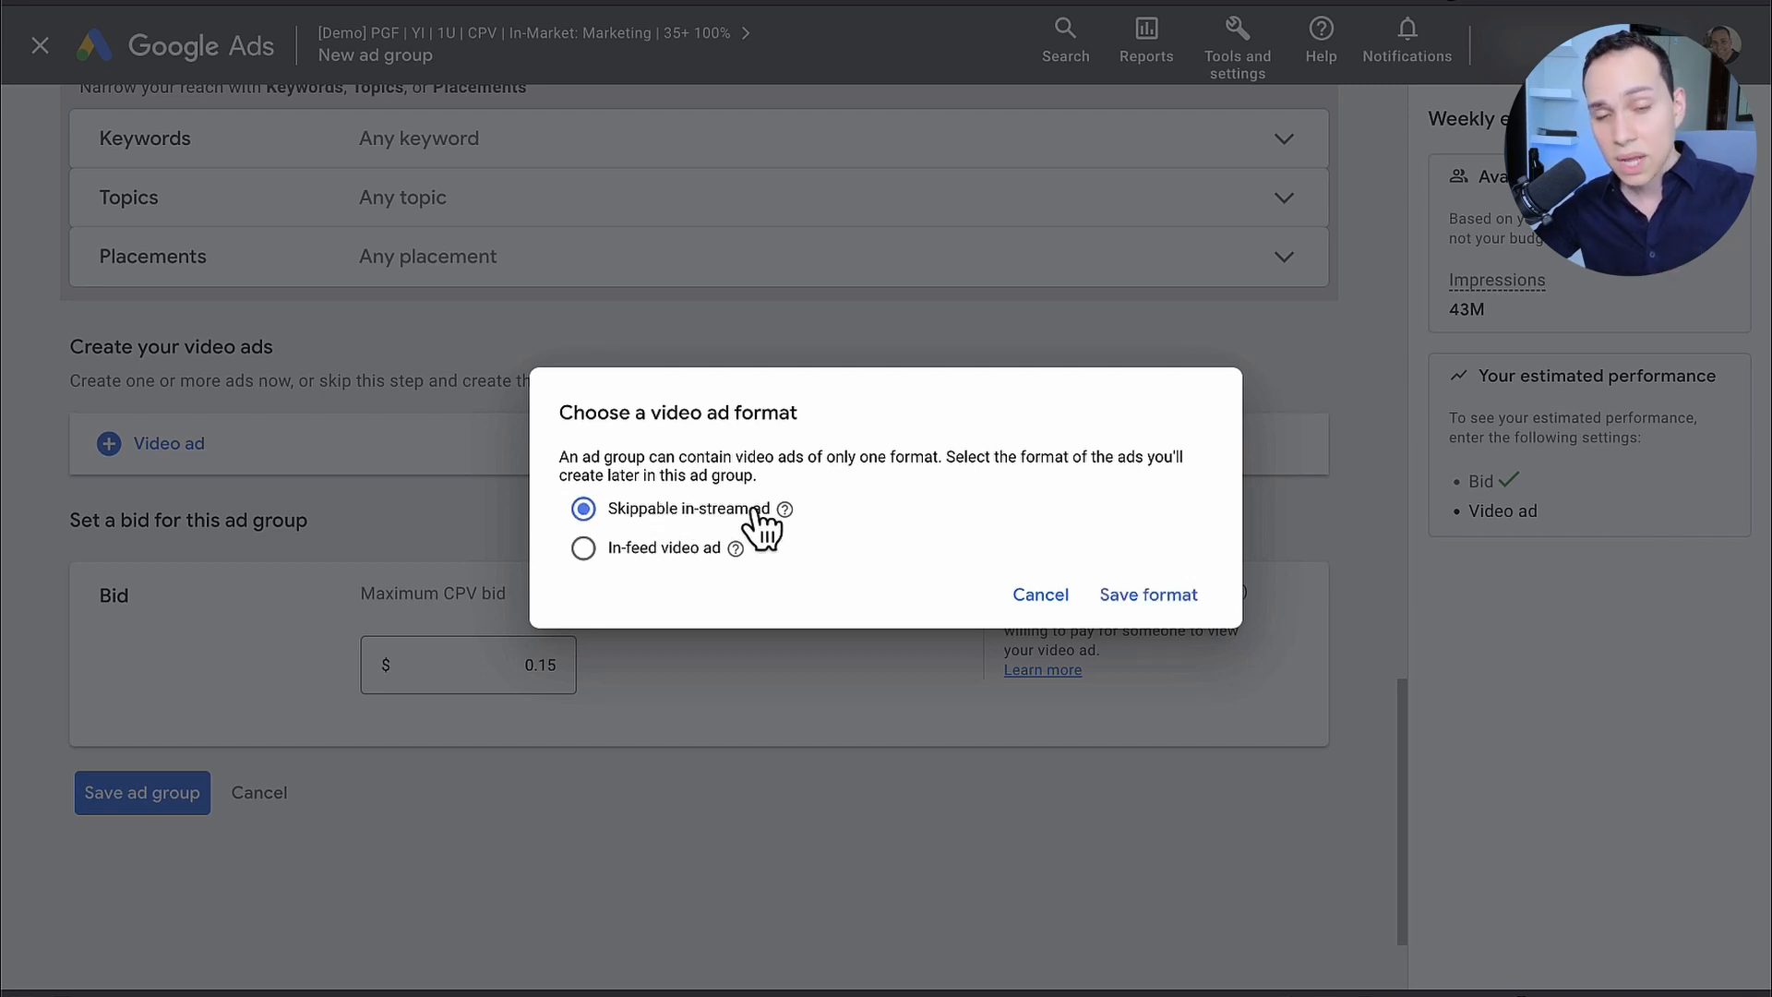
left_click(652, 550)
left_click(700, 505)
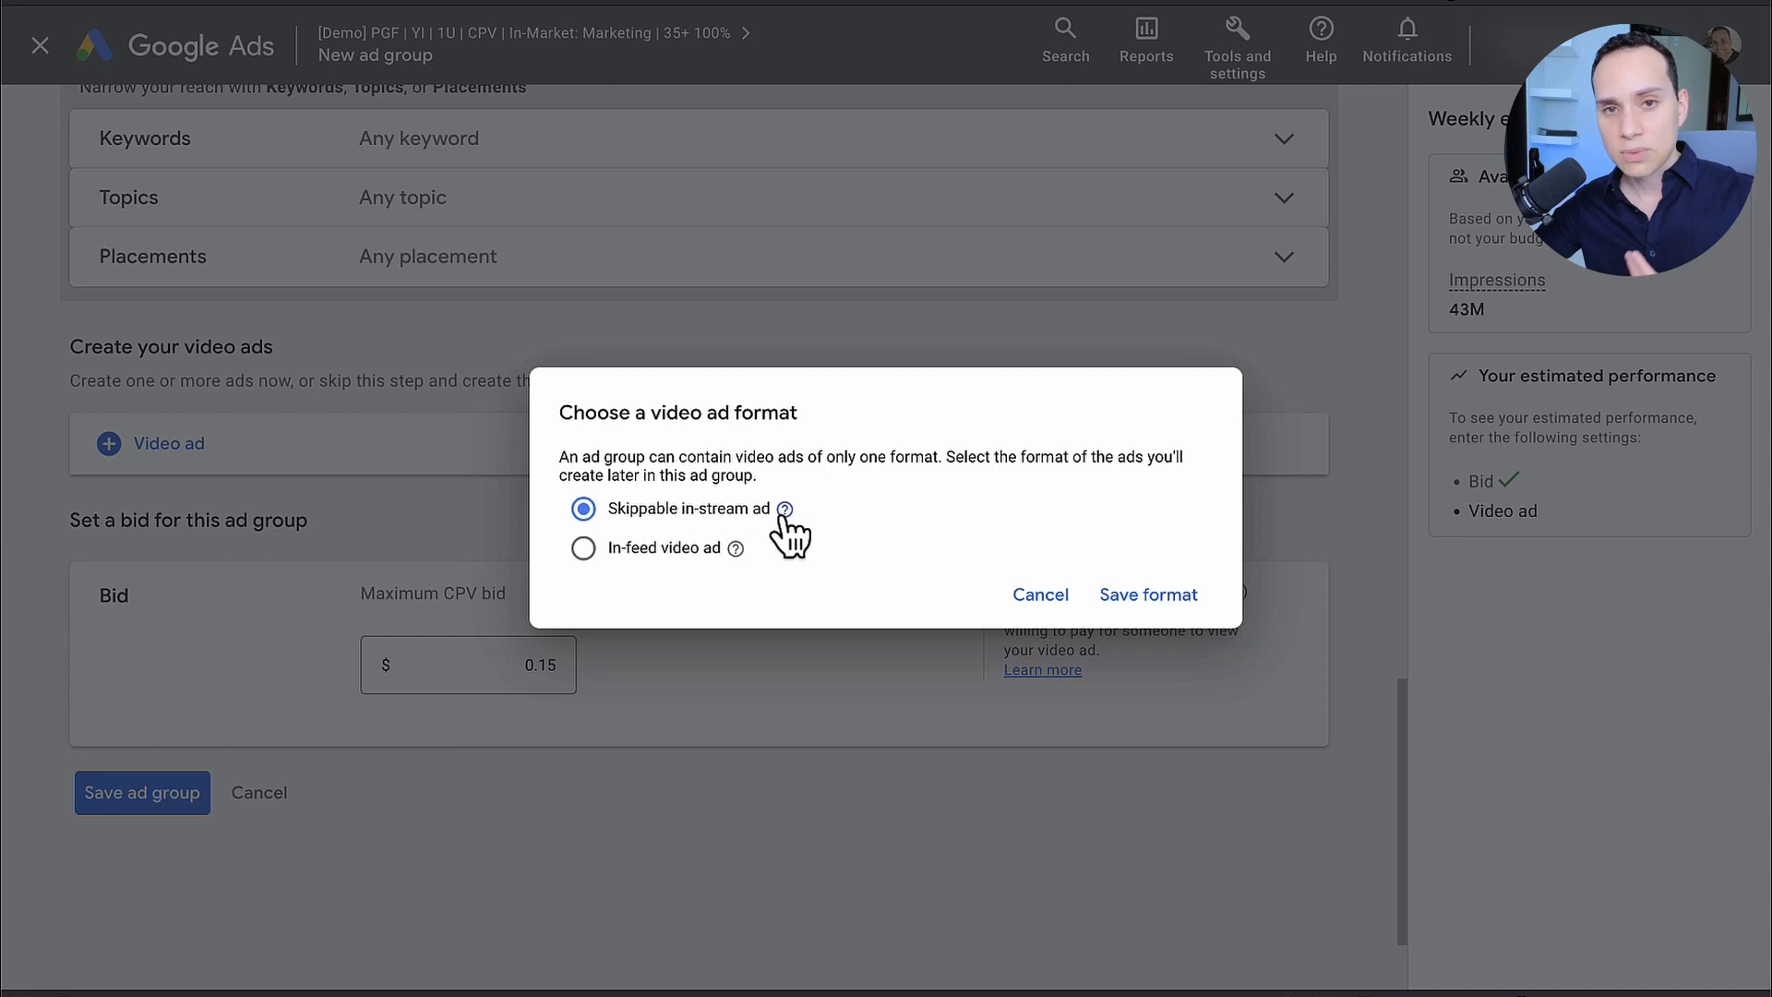
mouse_move(784, 510)
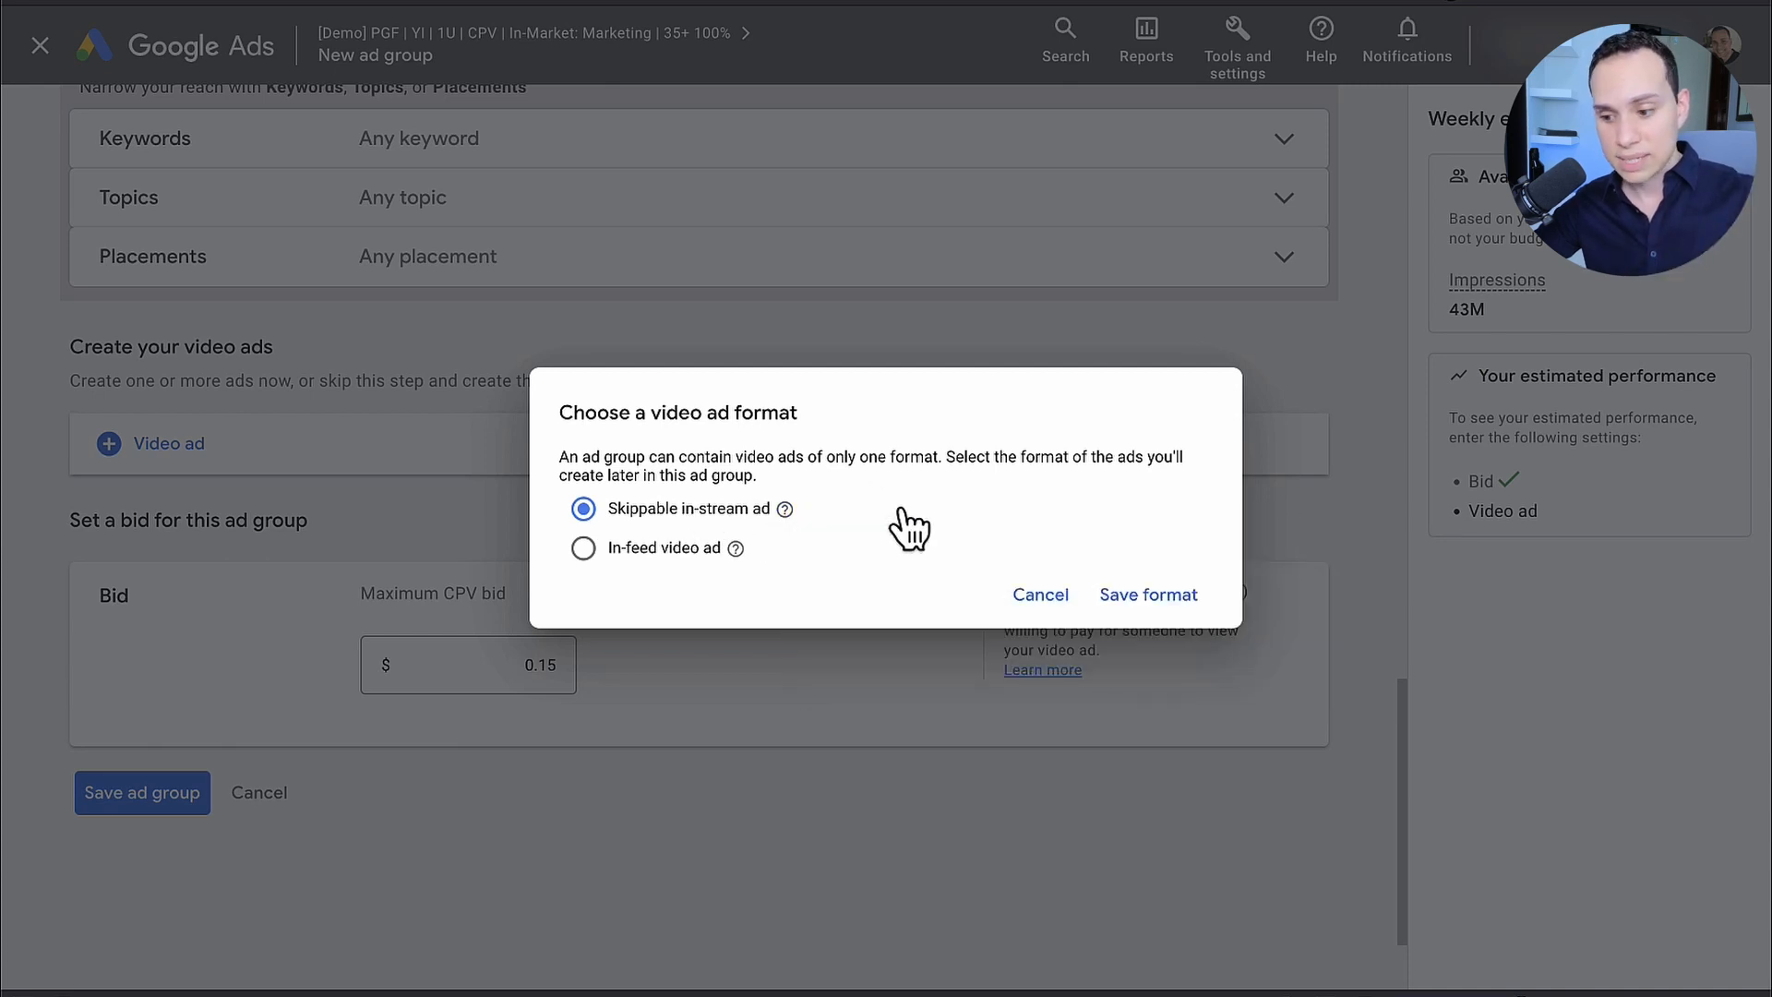
left_click(1125, 598)
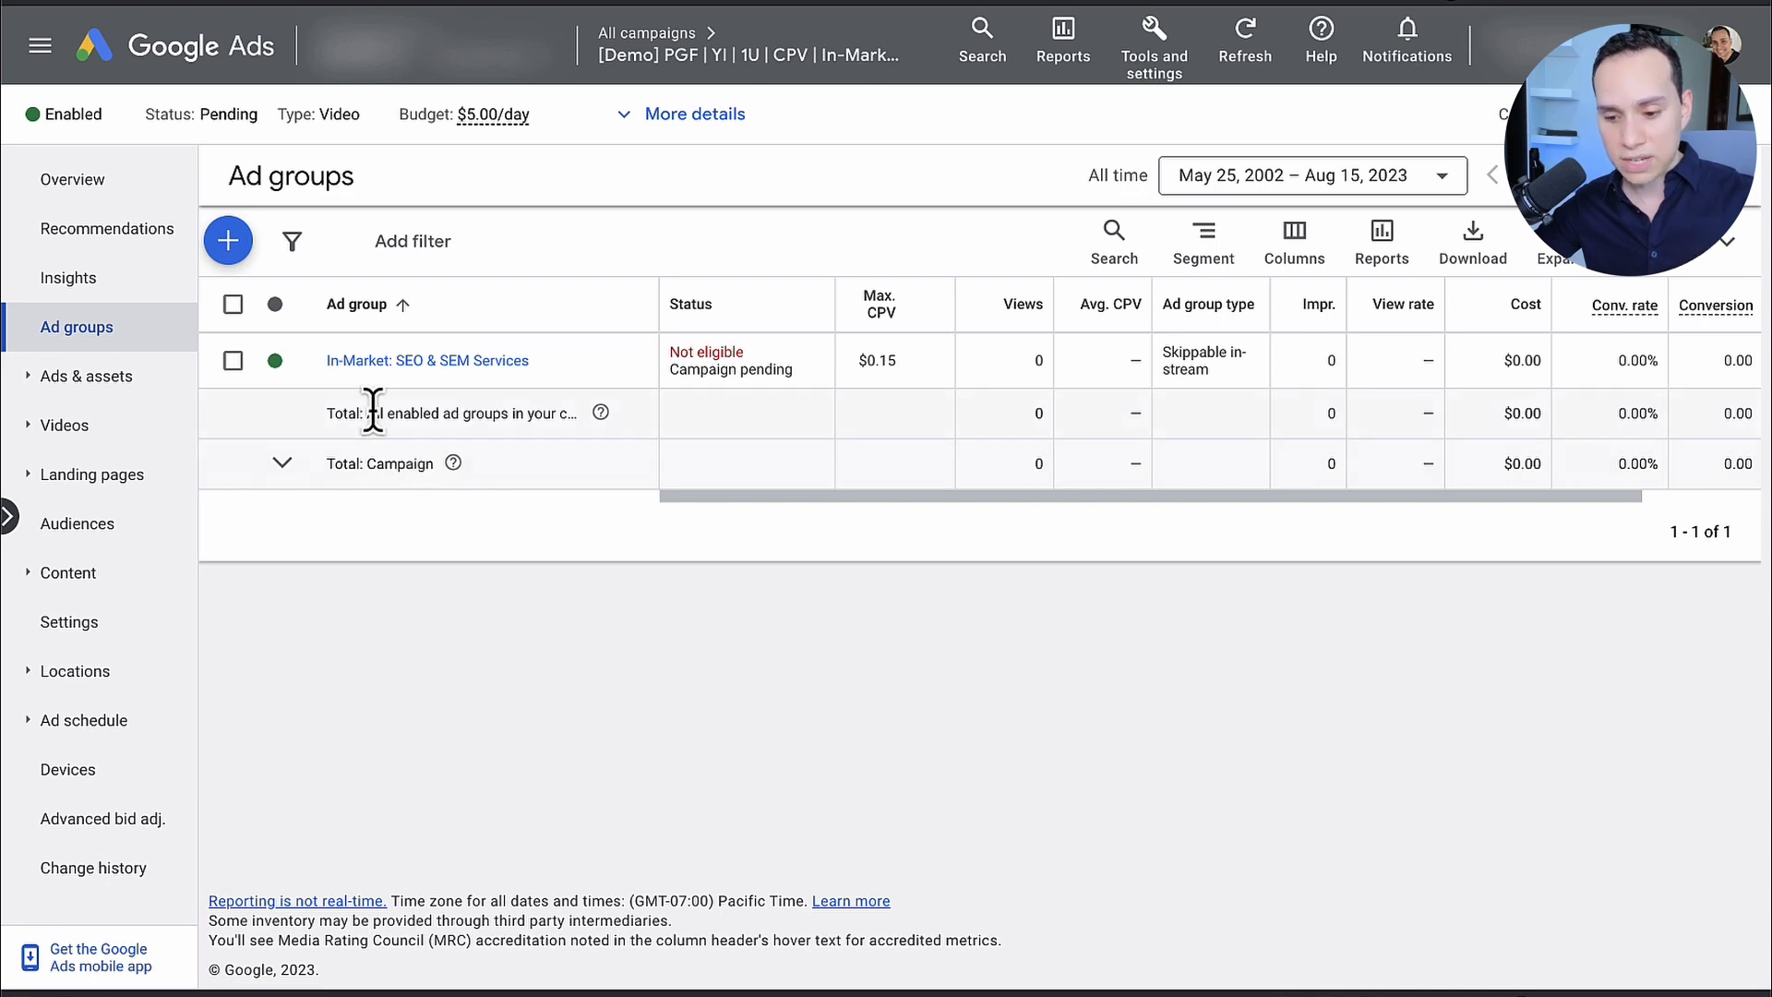
Step: Start a second ad group in the same campaign and name it In-Market: Email Marketing Services
left_click(233, 240)
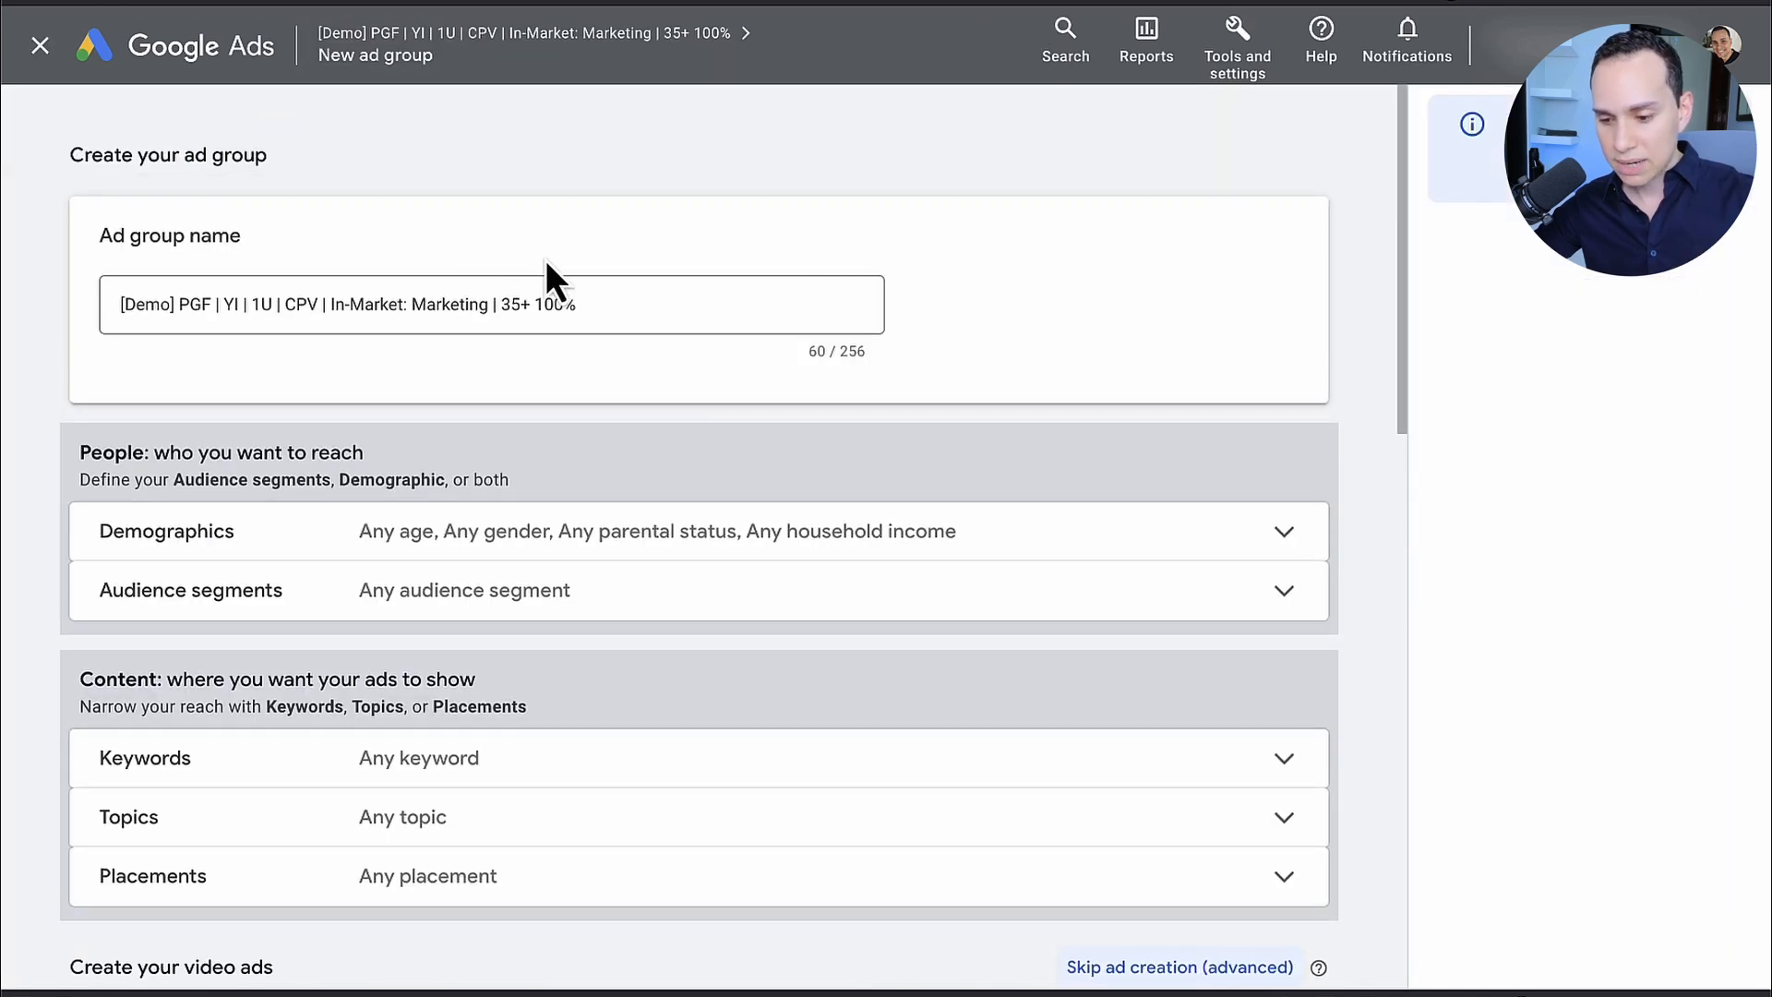
left_click(651, 305)
key("super+a")
type("In-Market: SEO & SEM Services")
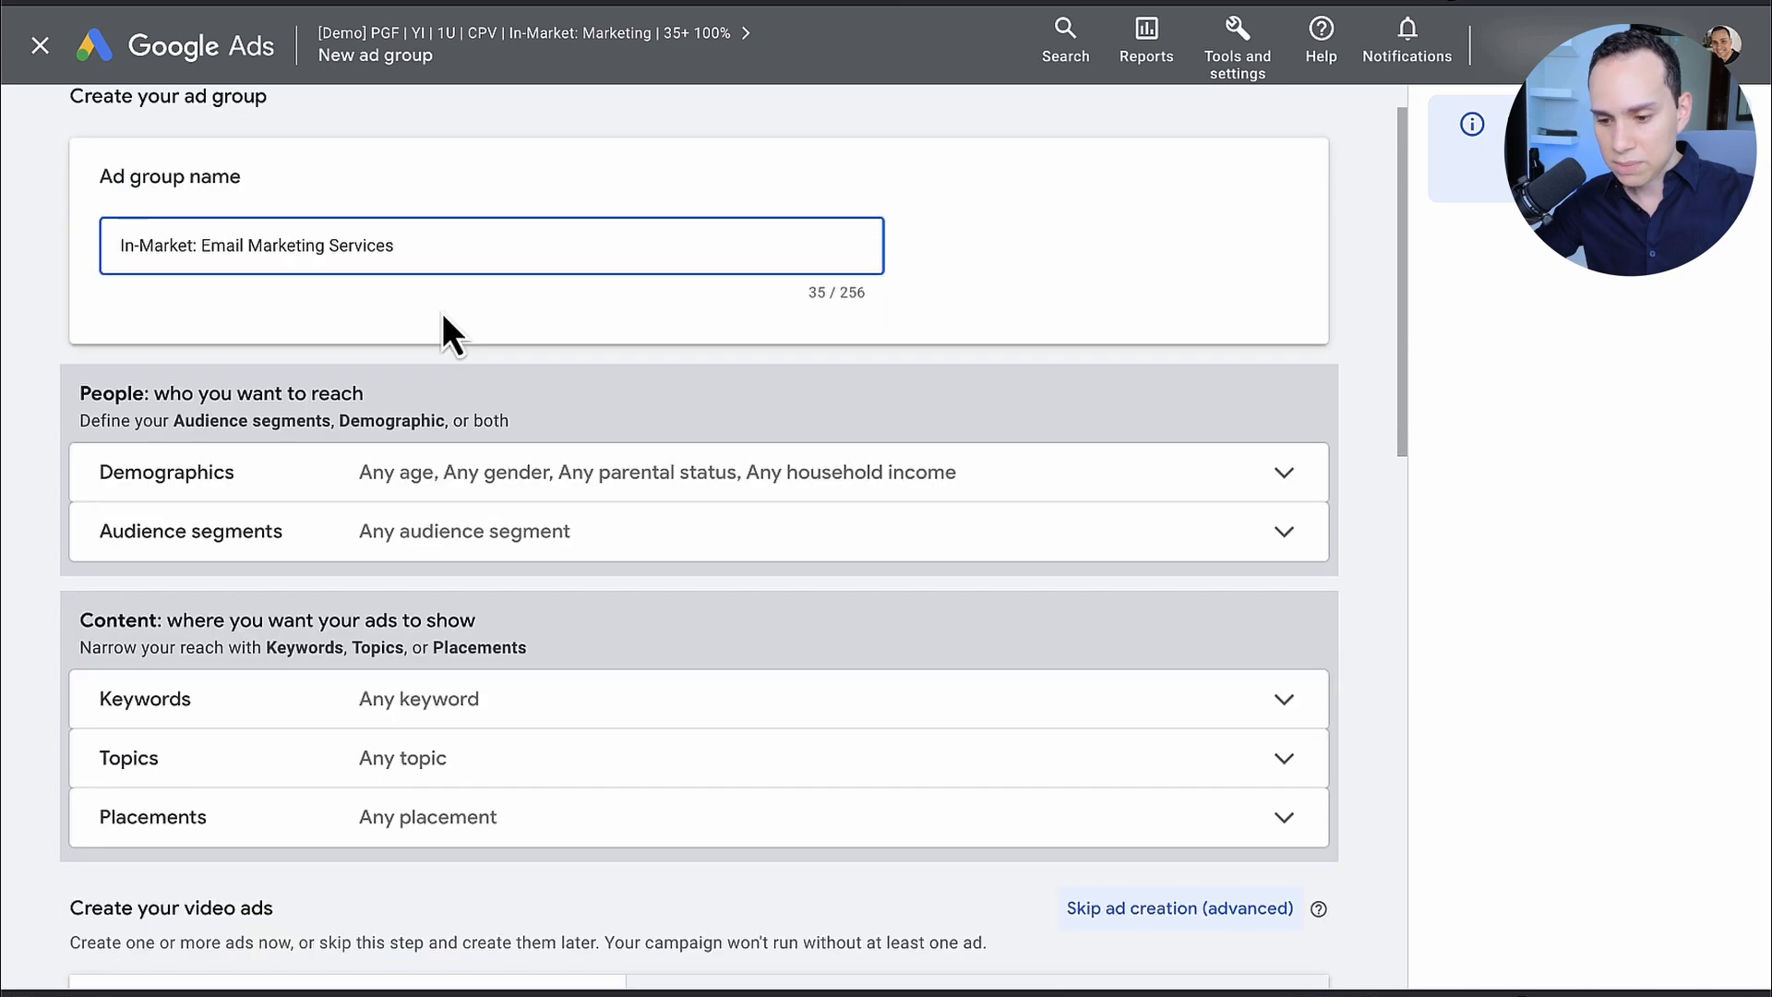
Step: Exclude the 18 - 24 age range from the email marketing ad group's demographics
scroll(442, 318, "down", 1)
left_click(455, 395)
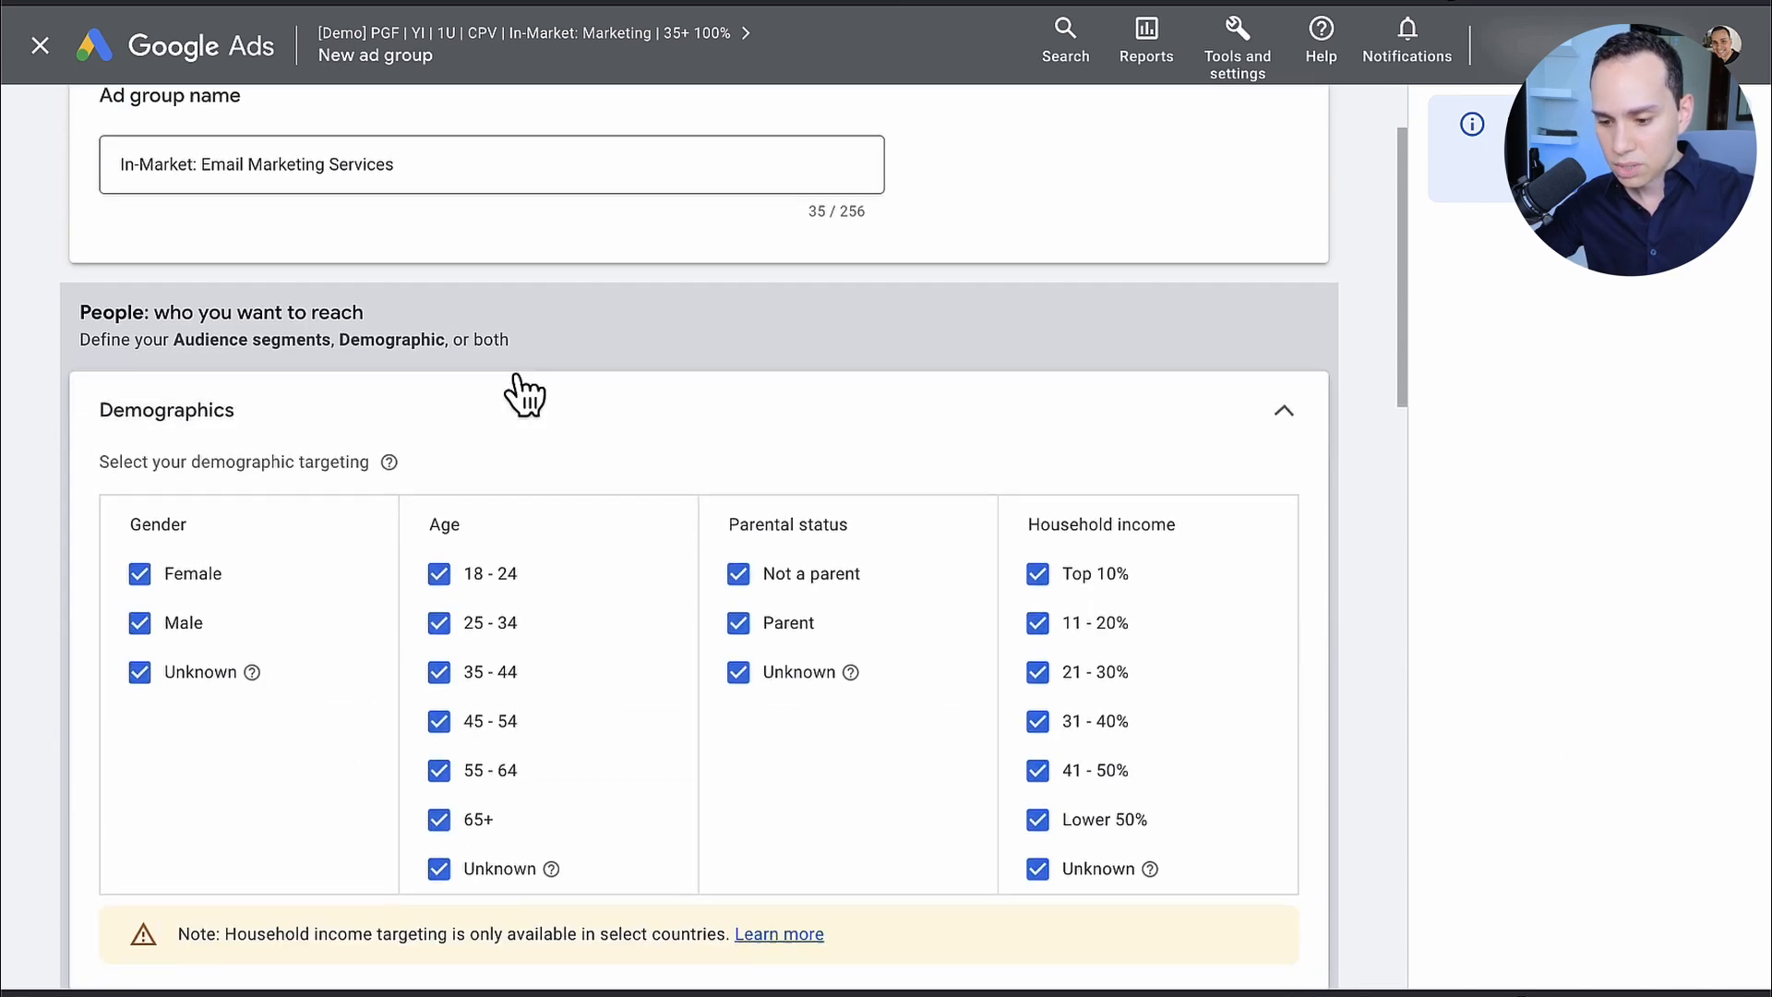
scroll(518, 395, "down", 1)
left_click(439, 503)
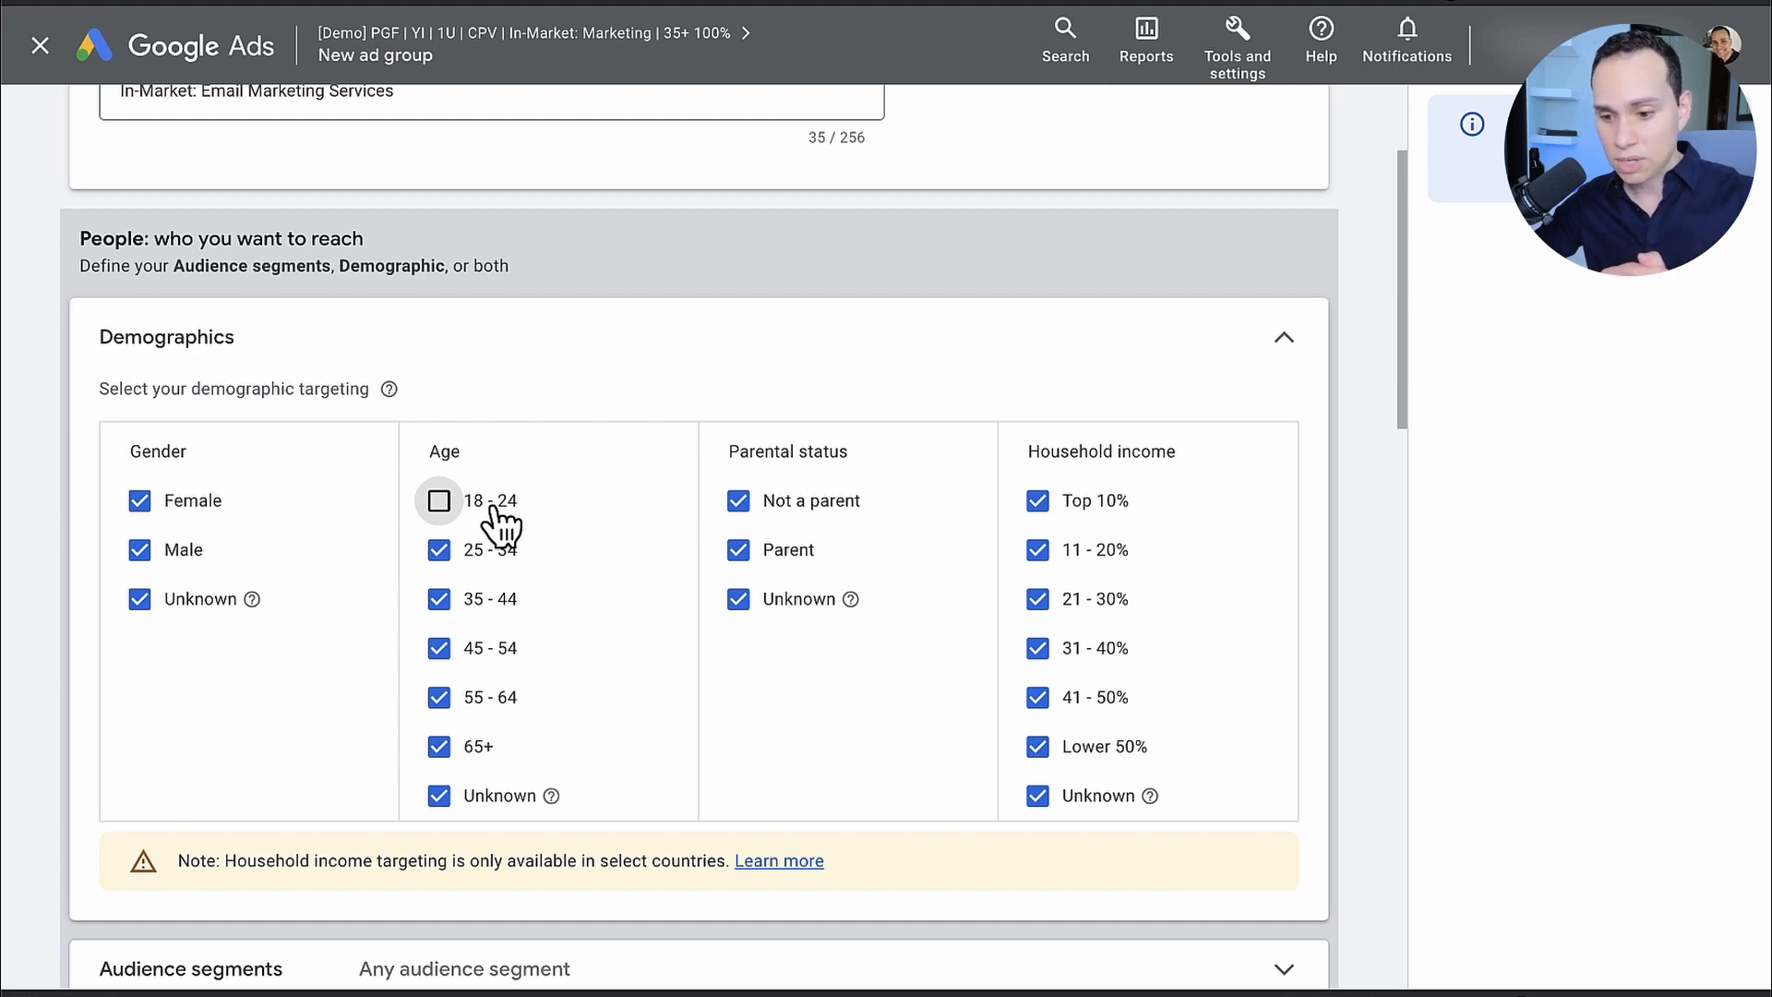
Step: Open the ad group's audience segments and view the details of the suggested Email Marketing Services segment
scroll(499, 526, "down", 6)
left_click(475, 435)
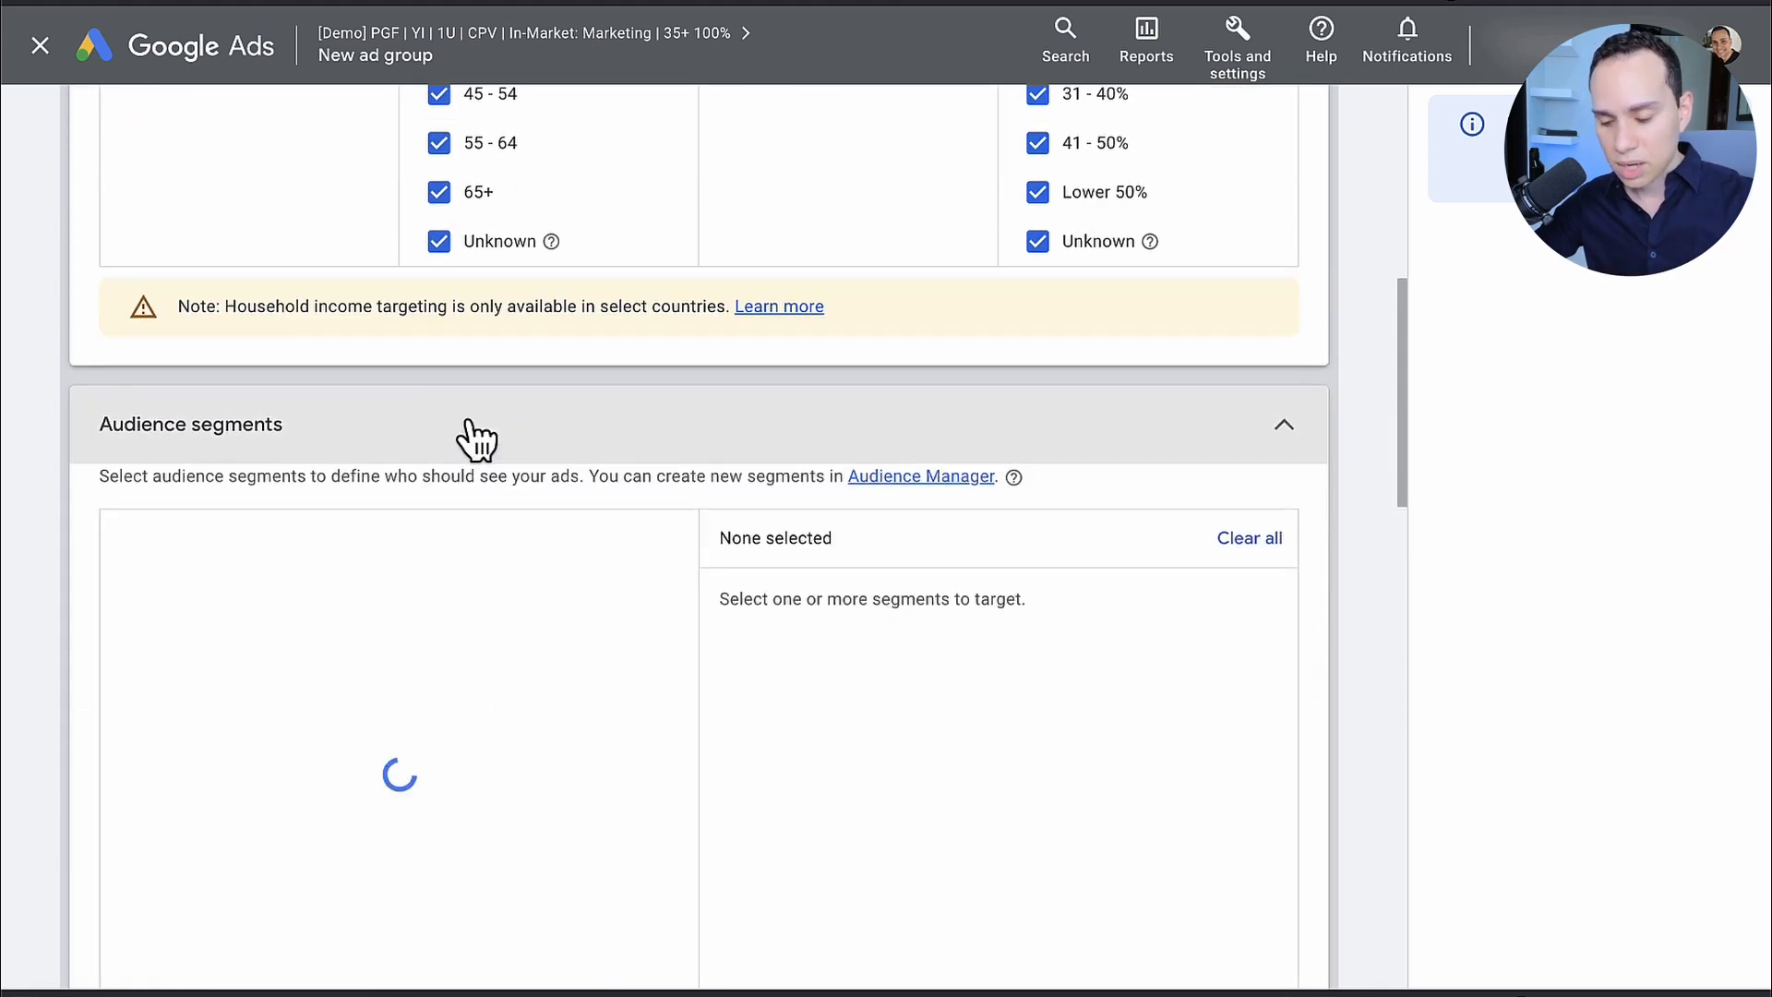
scroll(587, 432, "down", 2)
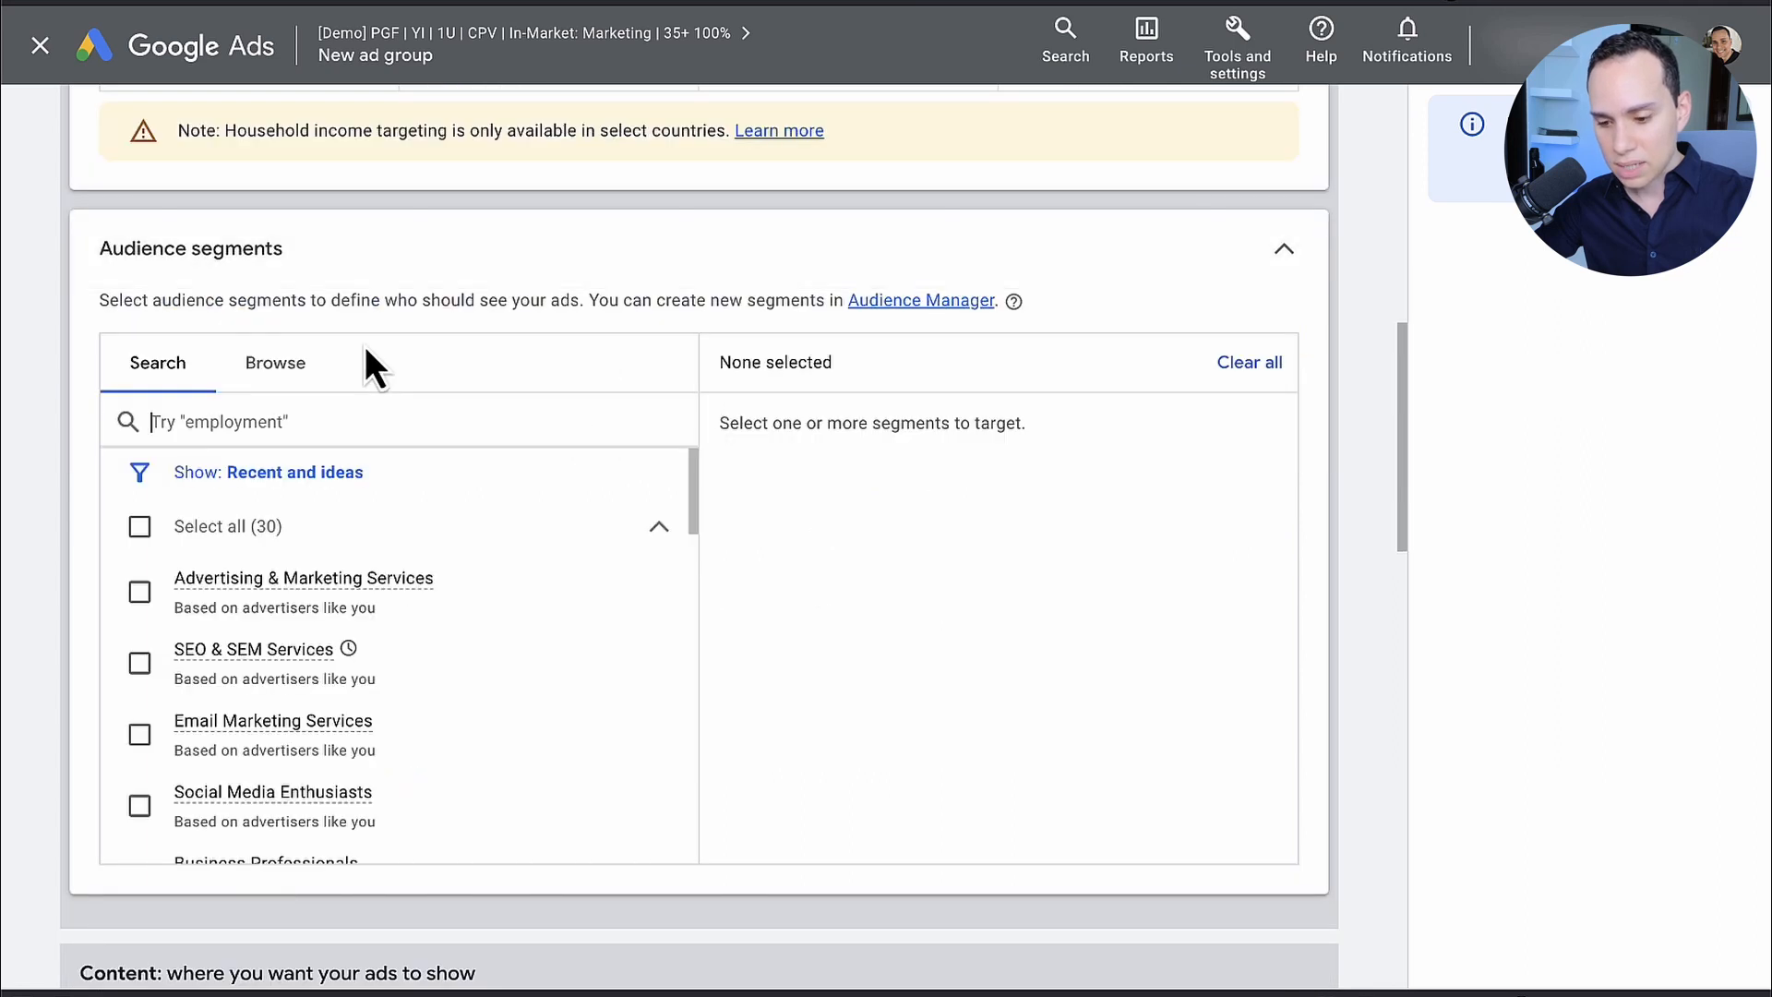
left_click(277, 369)
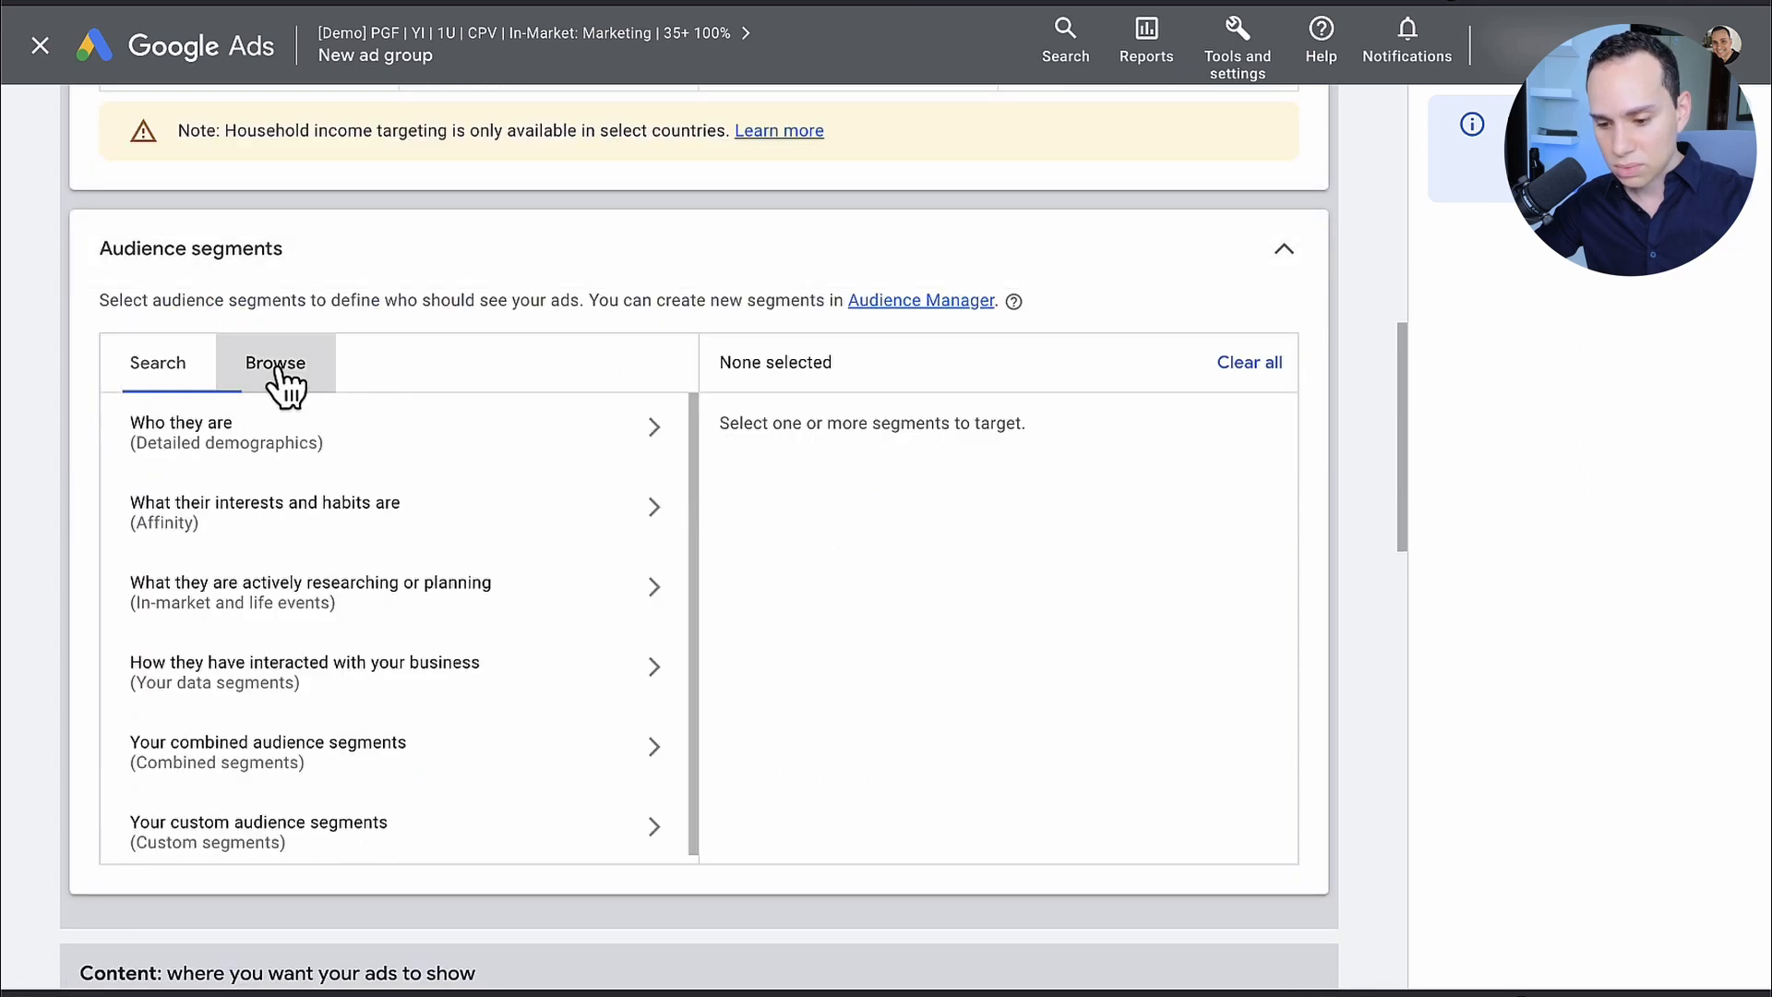
left_click(189, 383)
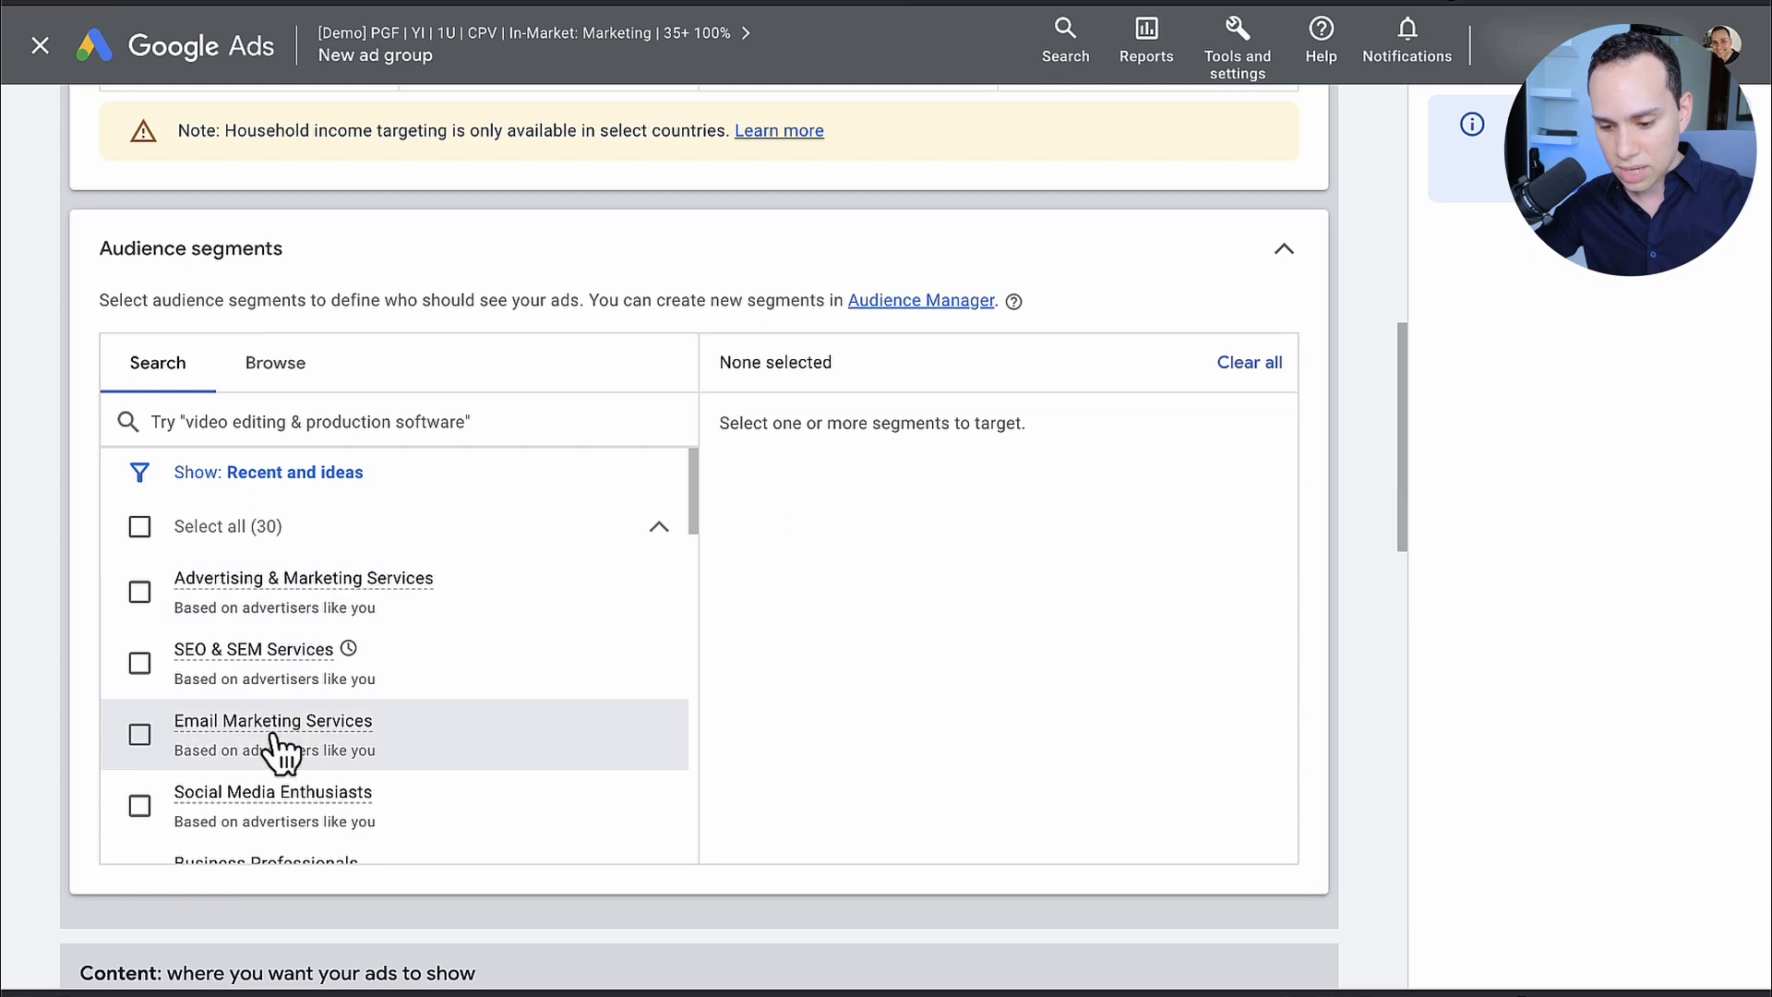
mouse_move(364, 734)
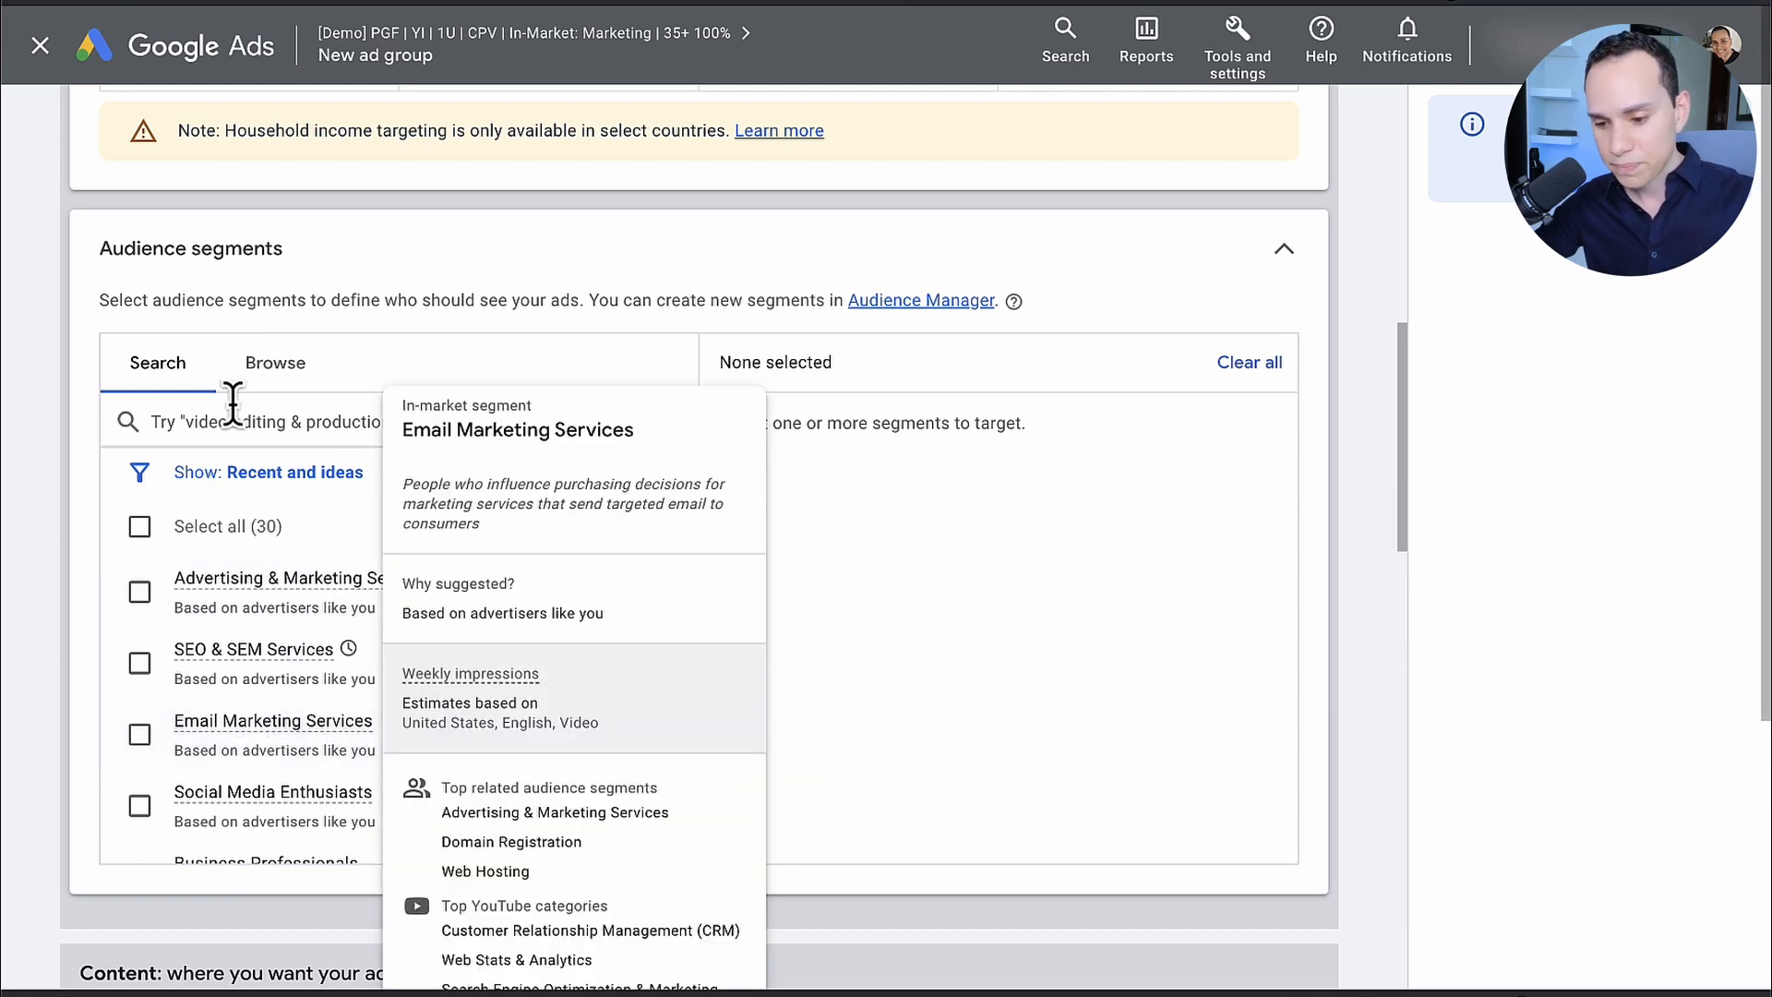
Step: Target the in-market segment Email Marketing Services, found within Business Services under Advertising & Marketing Services
left_click(284, 371)
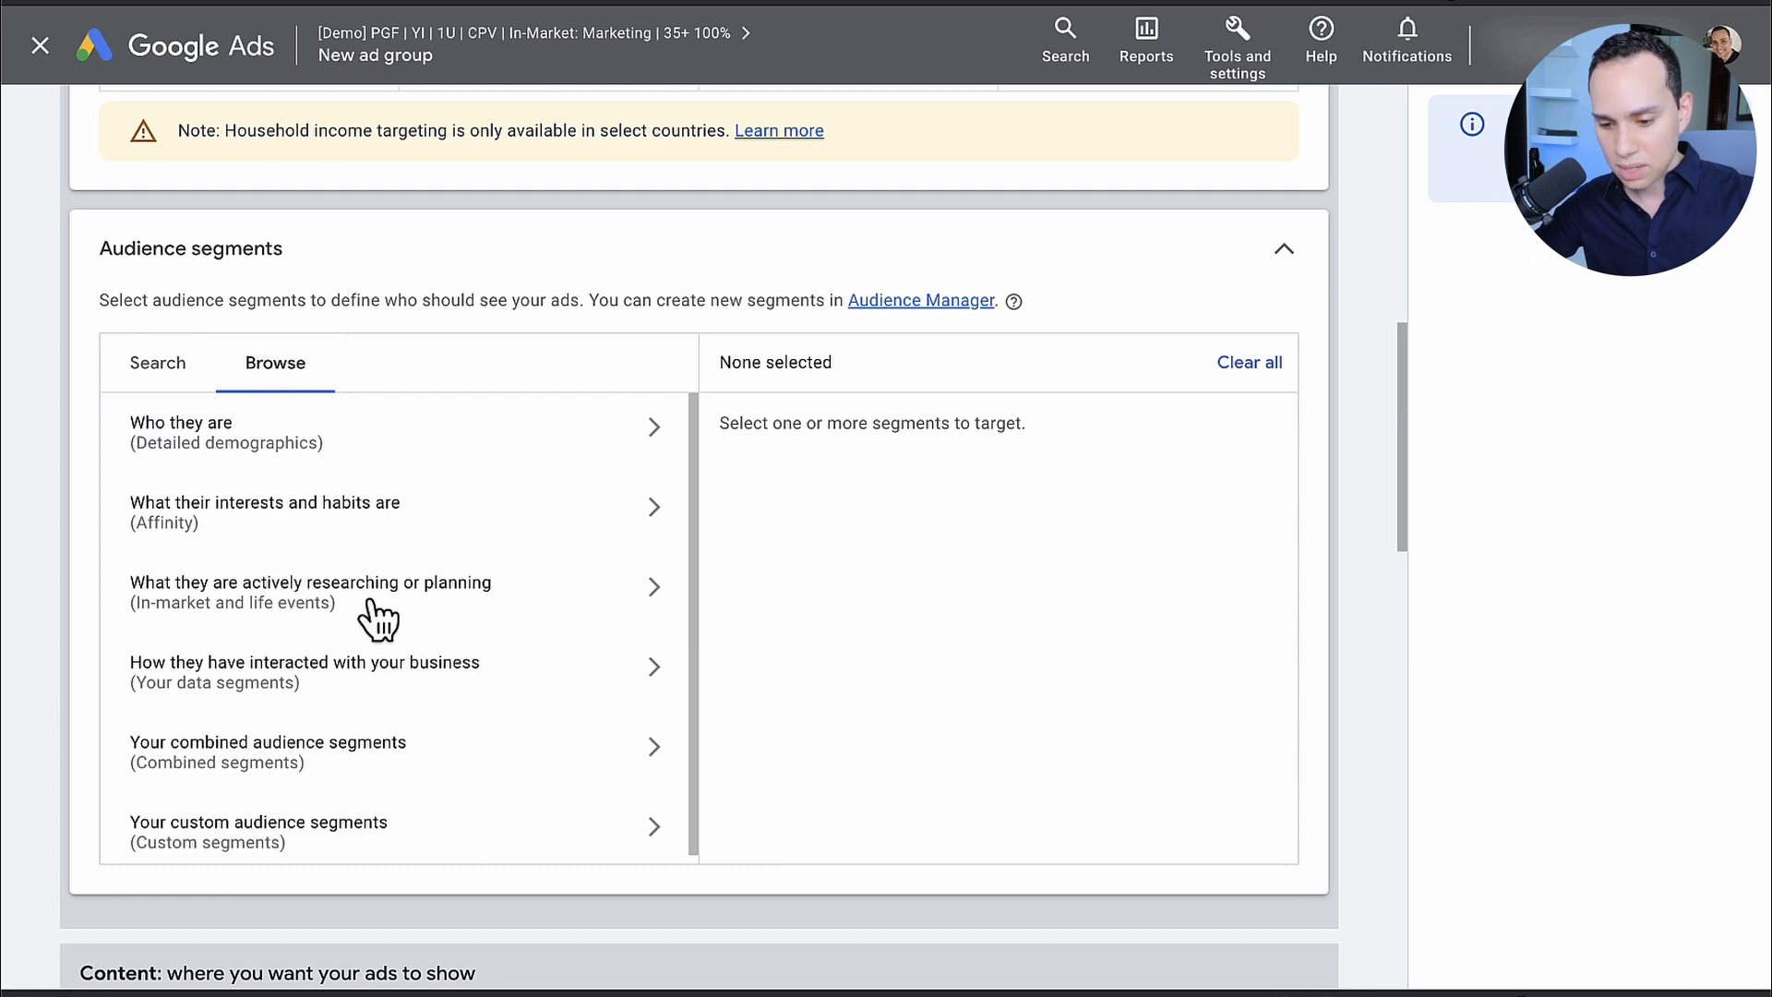
left_click(290, 617)
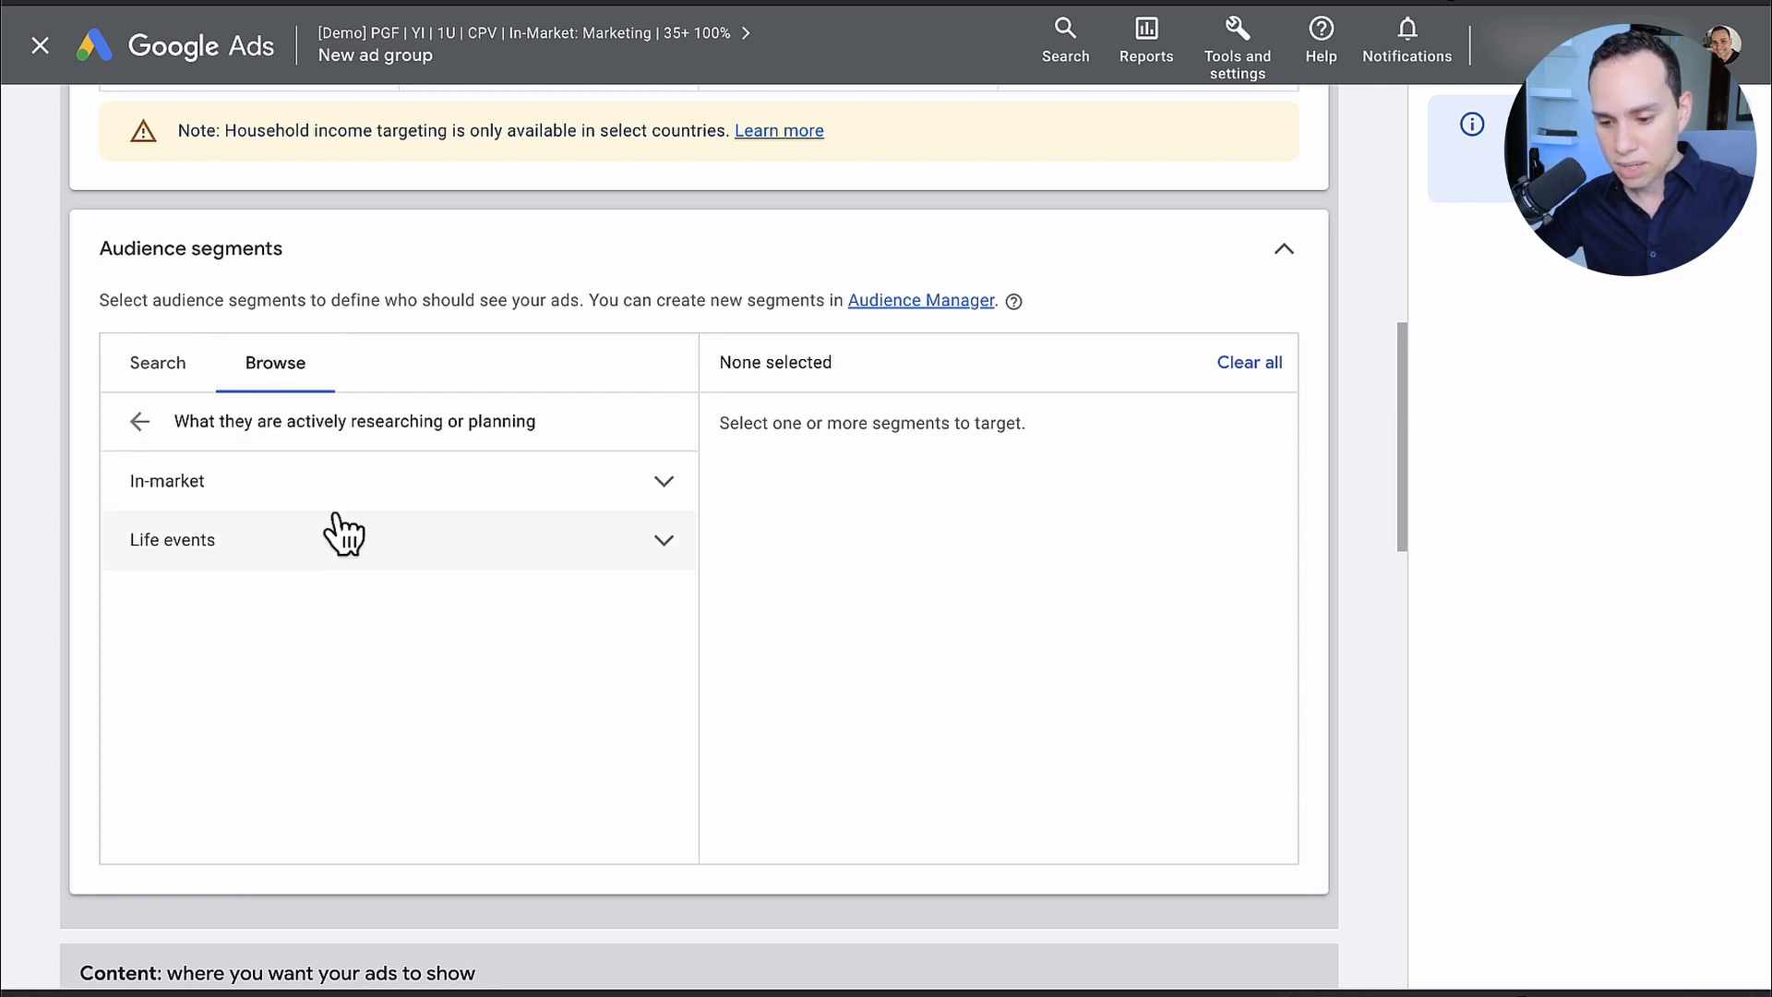
left_click(417, 484)
scroll(504, 591, "down", 3)
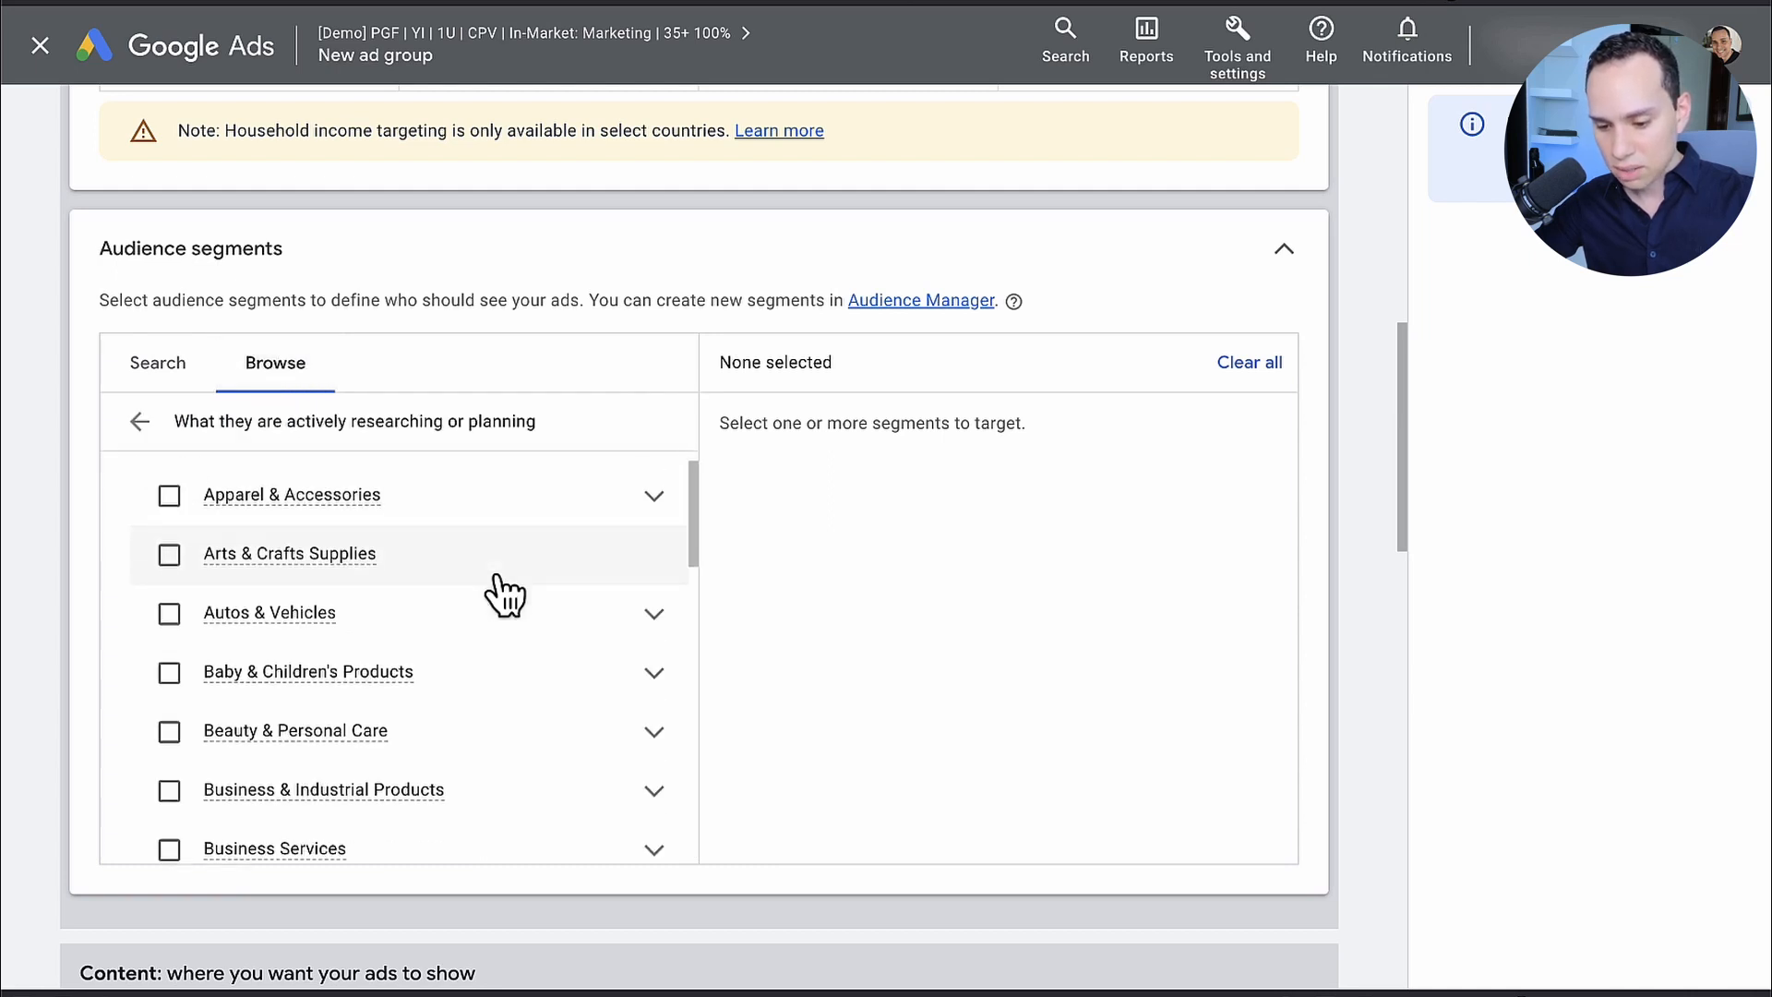
left_click(652, 637)
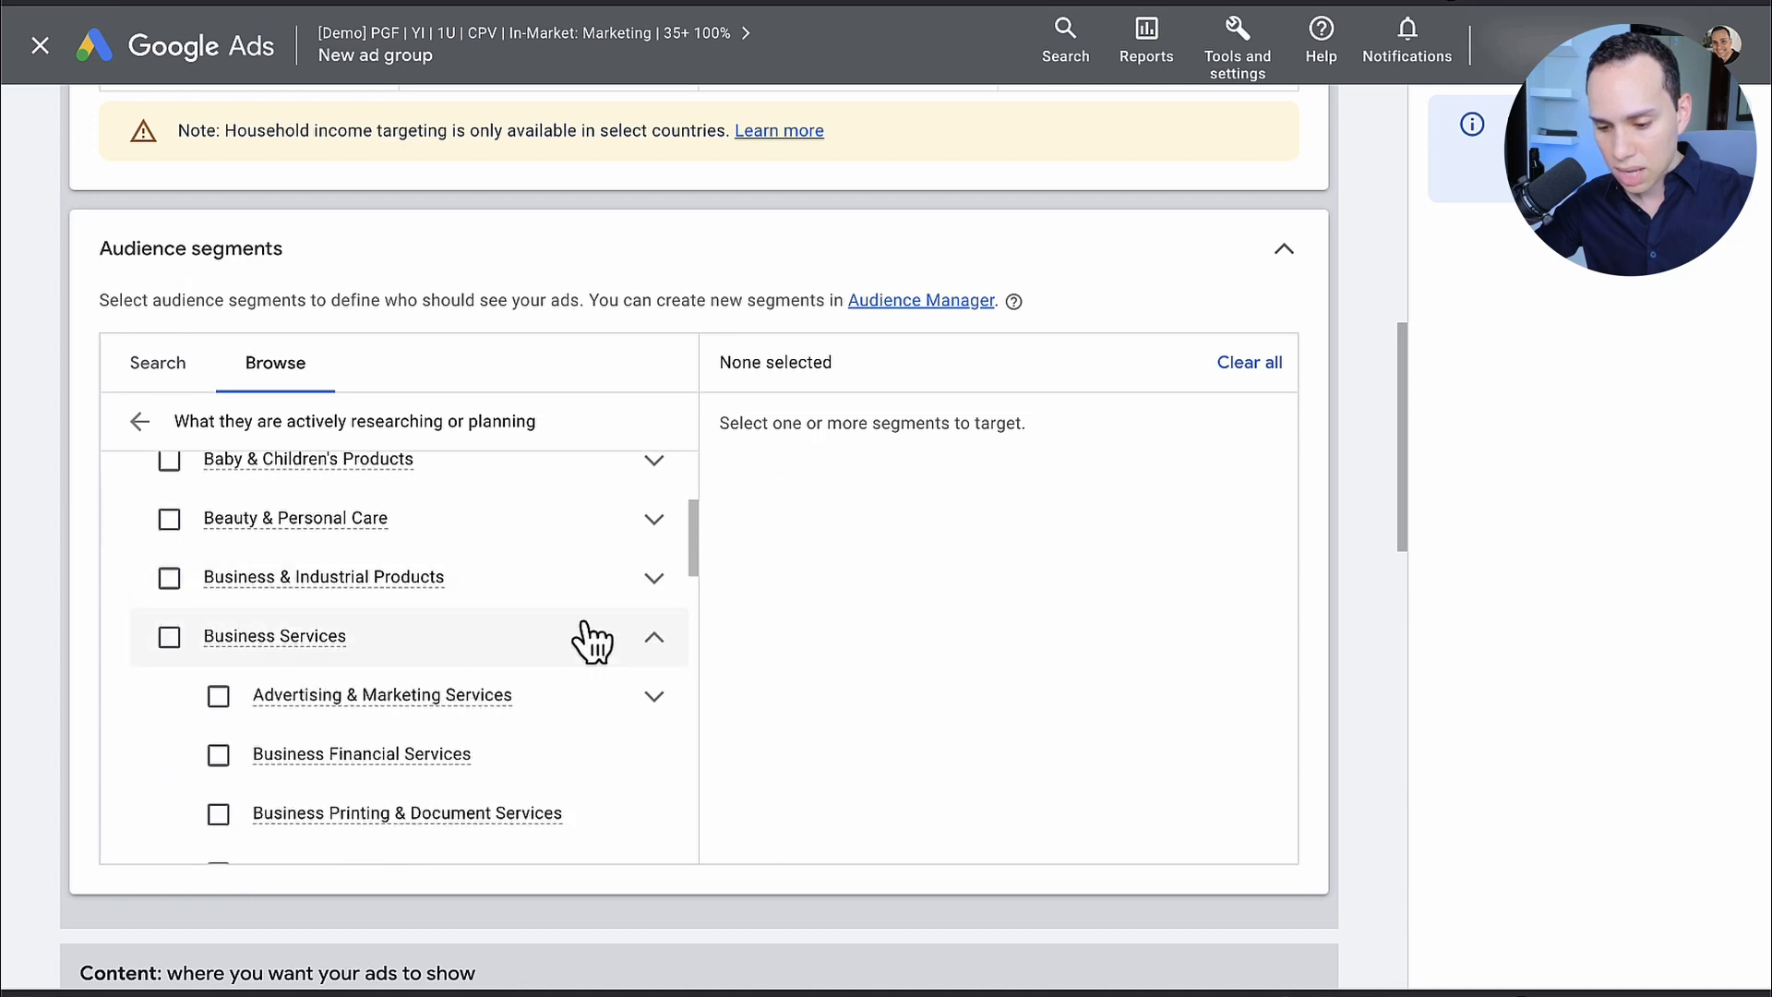
scroll(586, 637, "down", 2)
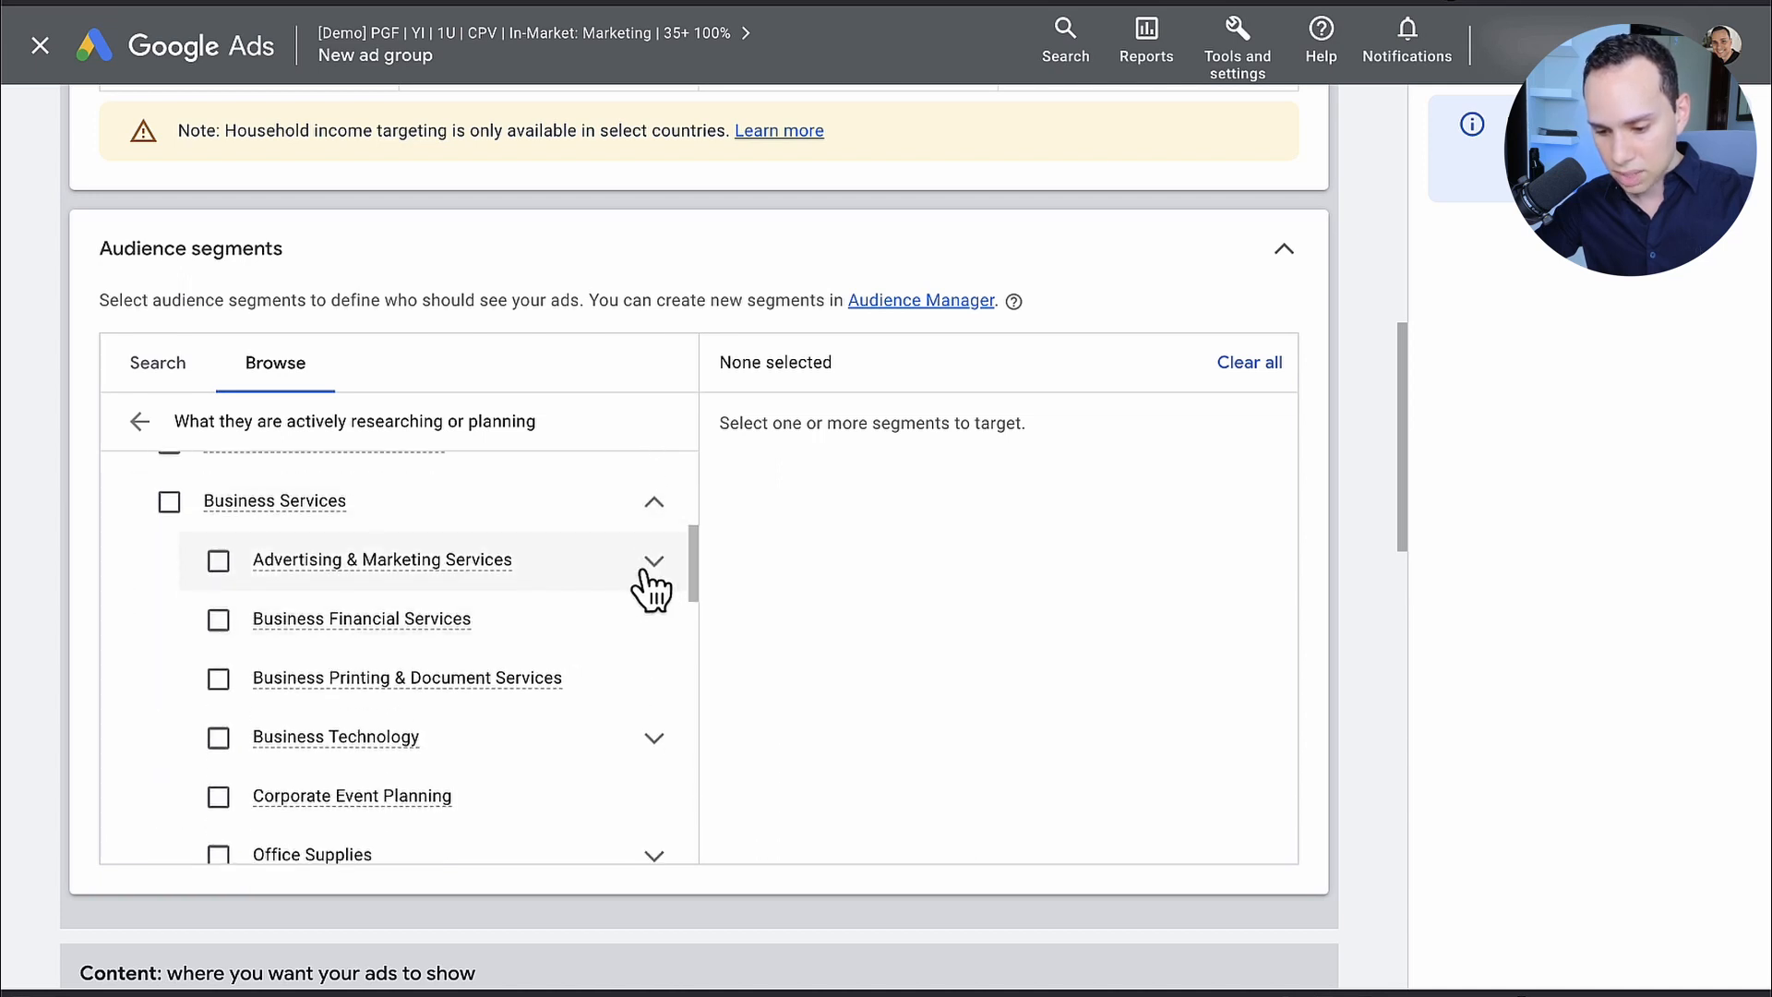
left_click(586, 598)
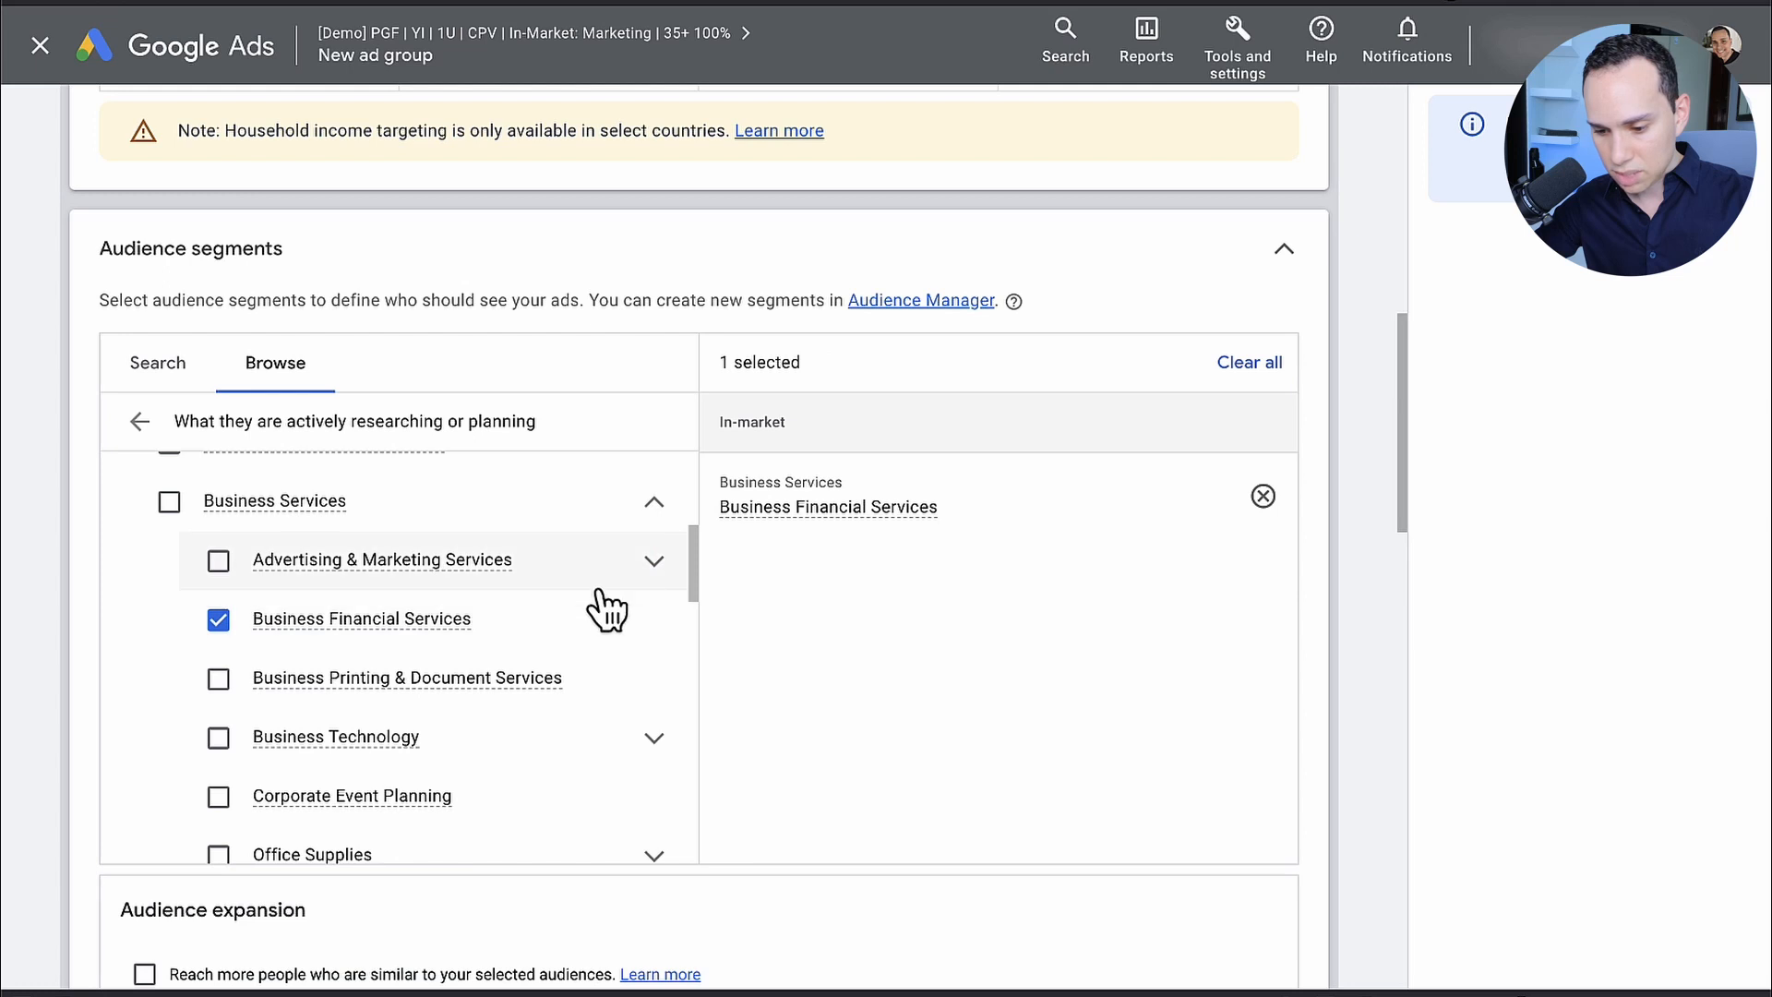
left_click(526, 618)
left_click(645, 564)
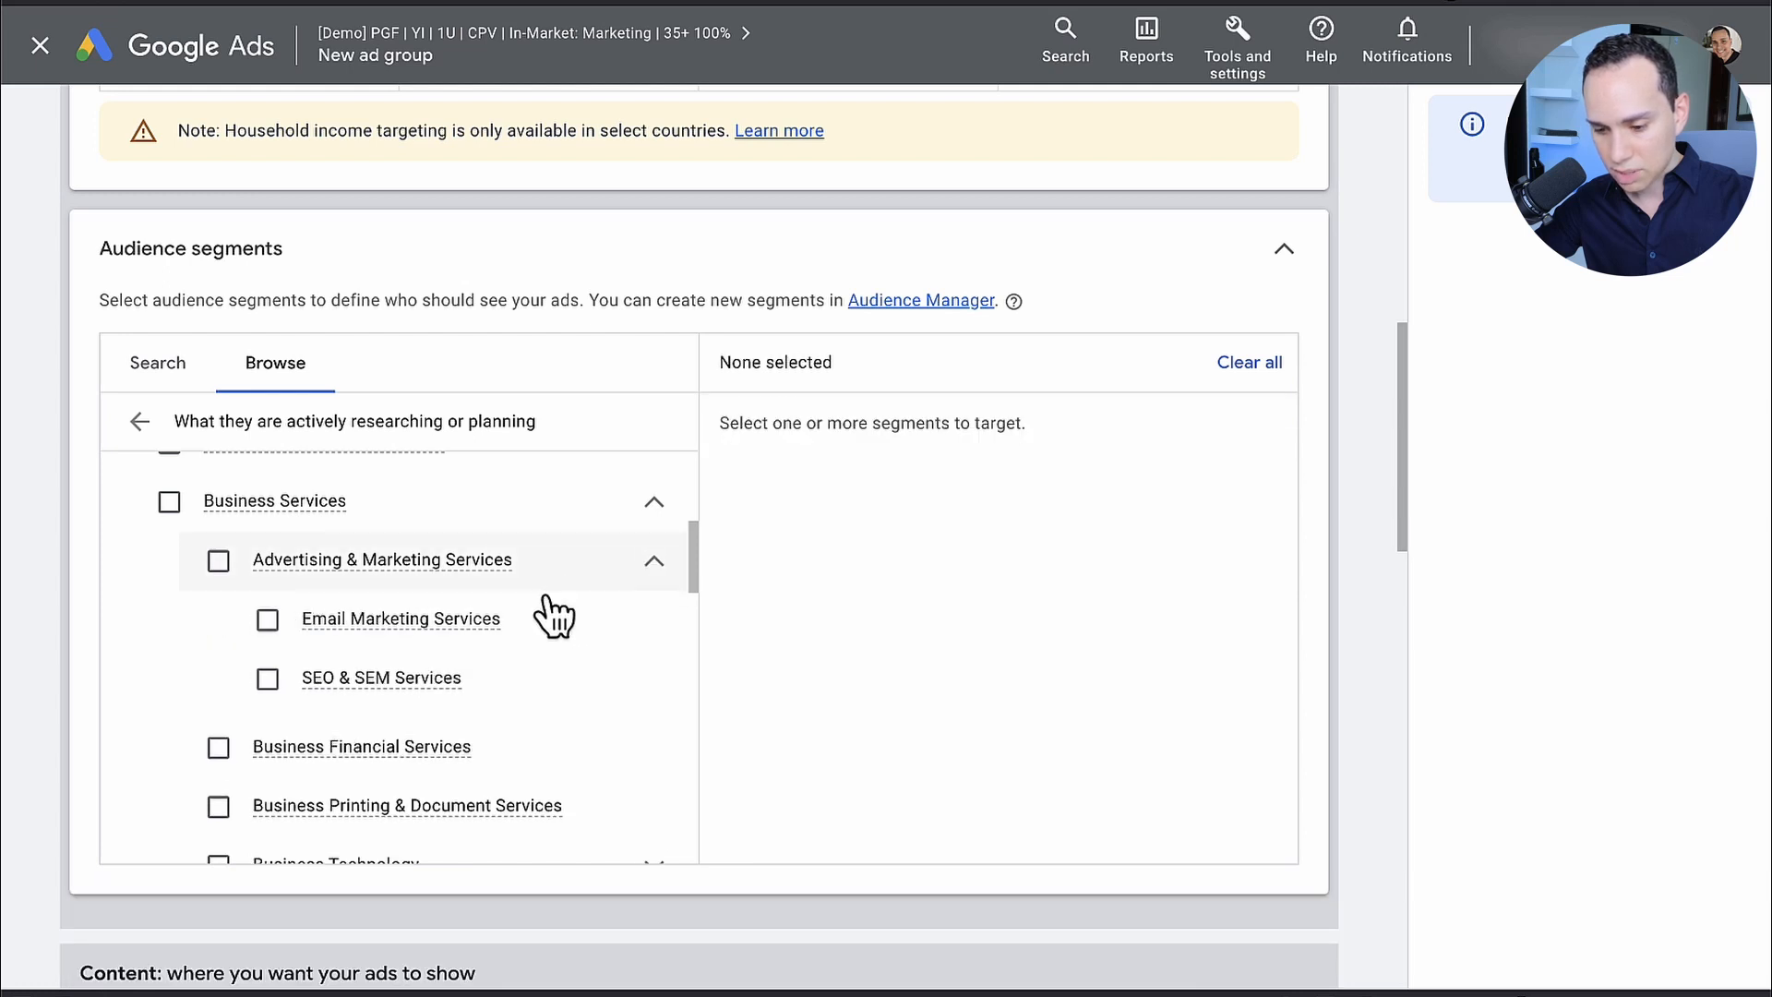
left_click(514, 621)
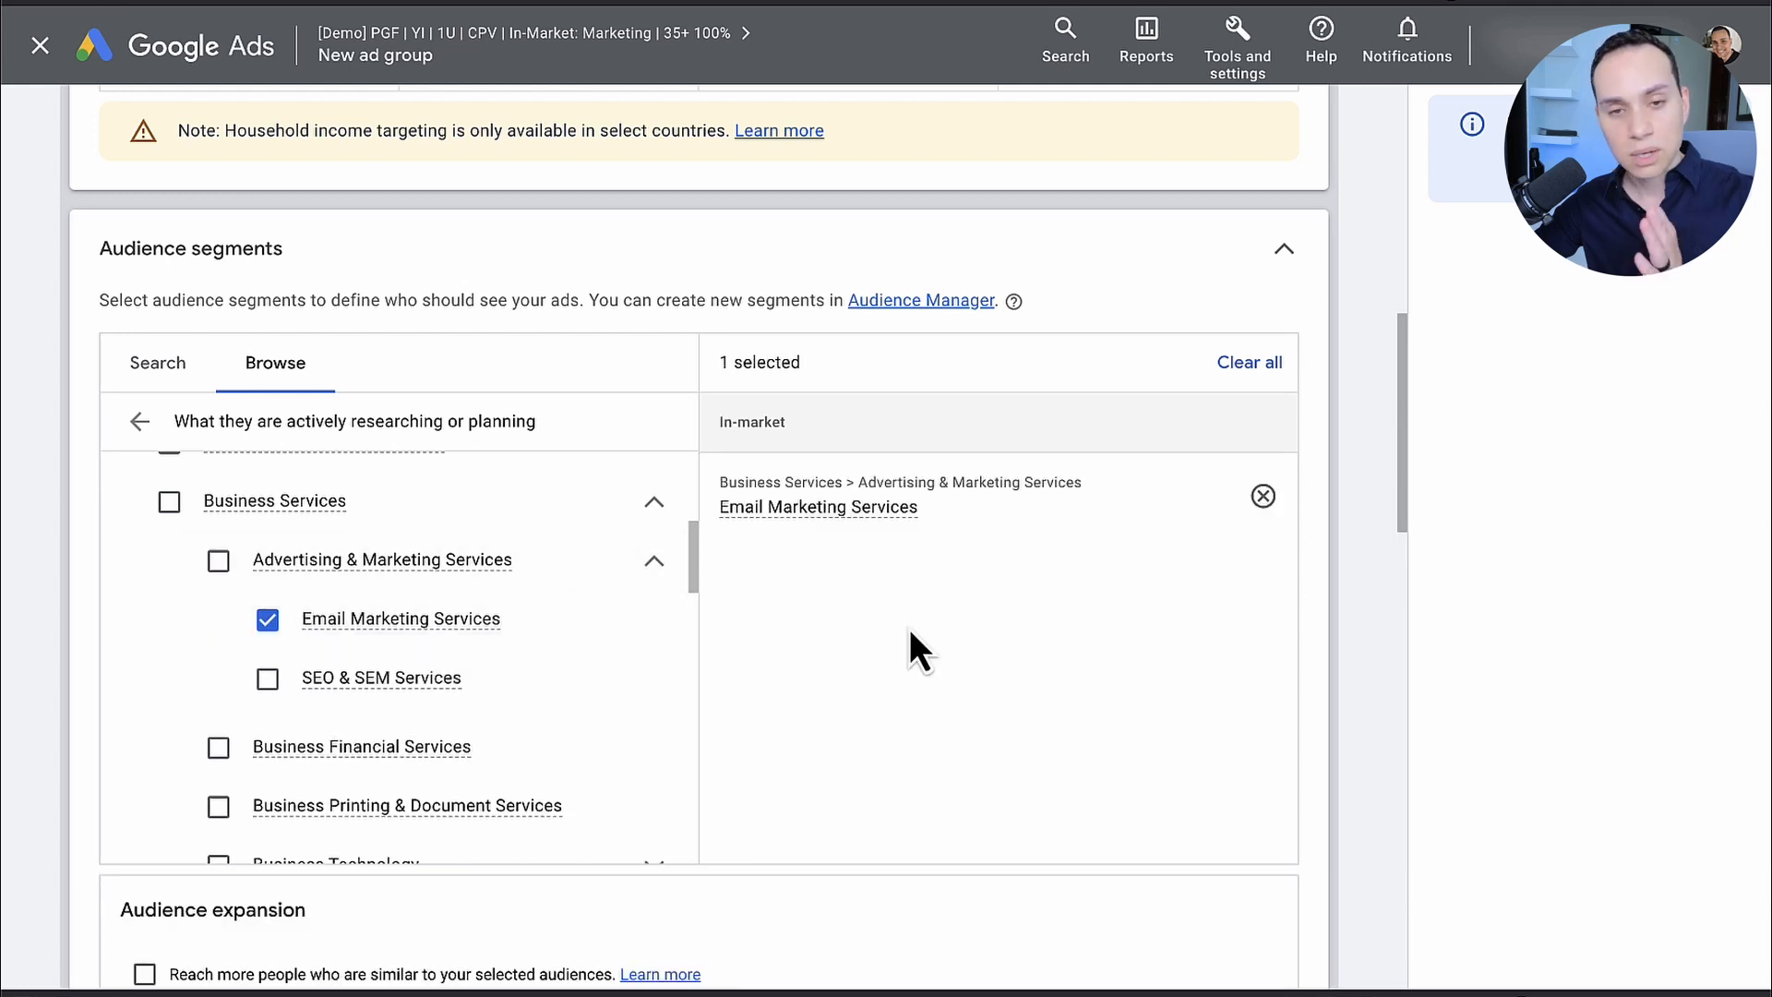
Step: Skip ad creation for the email marketing ad group and set its maximum CPV bid to $0.15
scroll(911, 628, "down", 1)
scroll(910, 628, "down", 6)
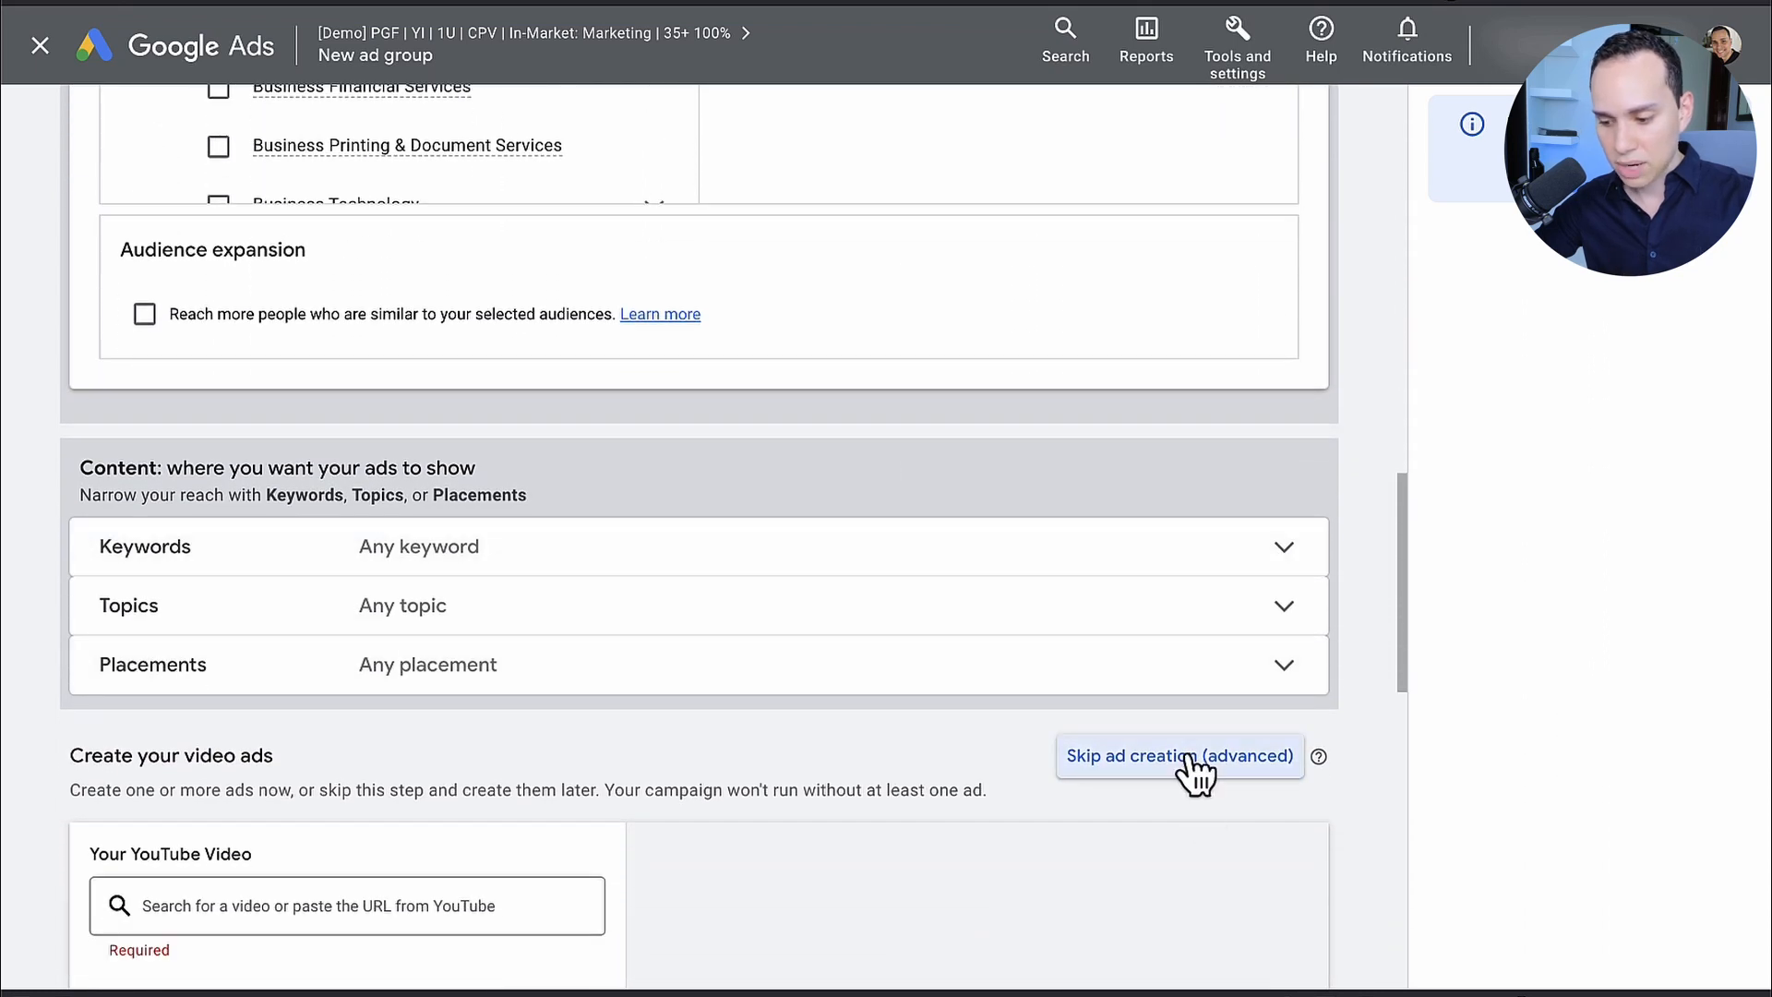
left_click(1187, 756)
left_click(1135, 588)
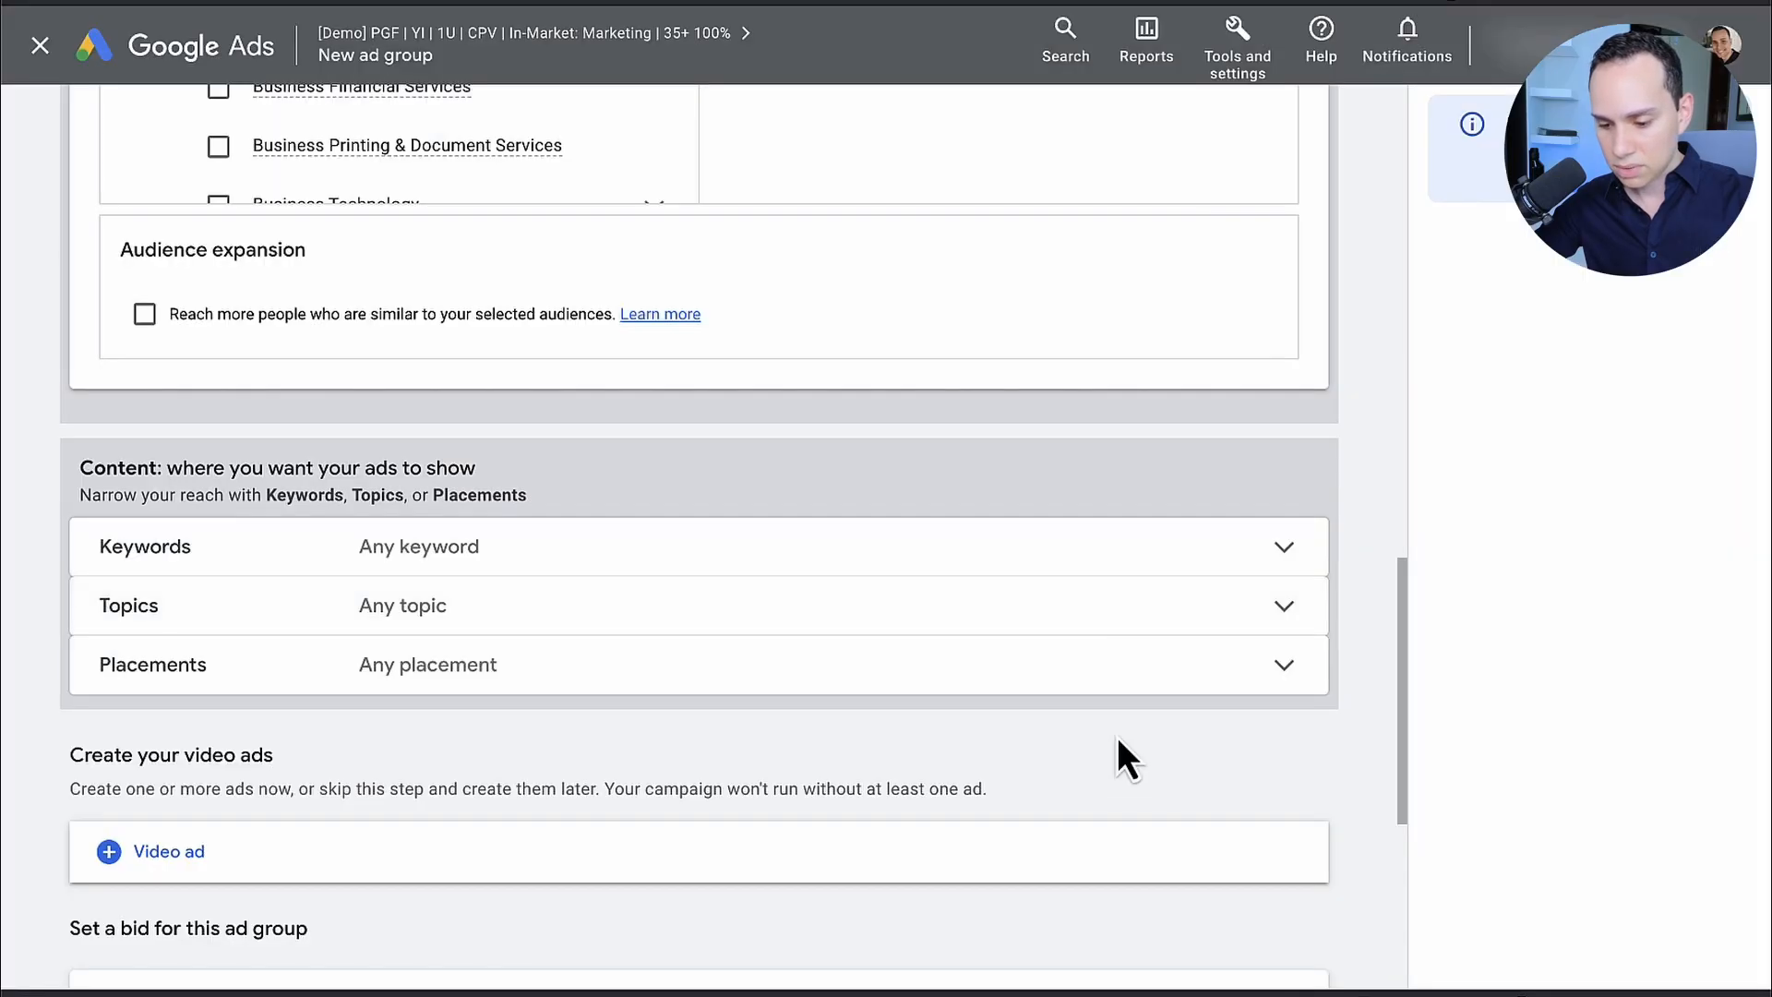
scroll(387, 739, "down", 4)
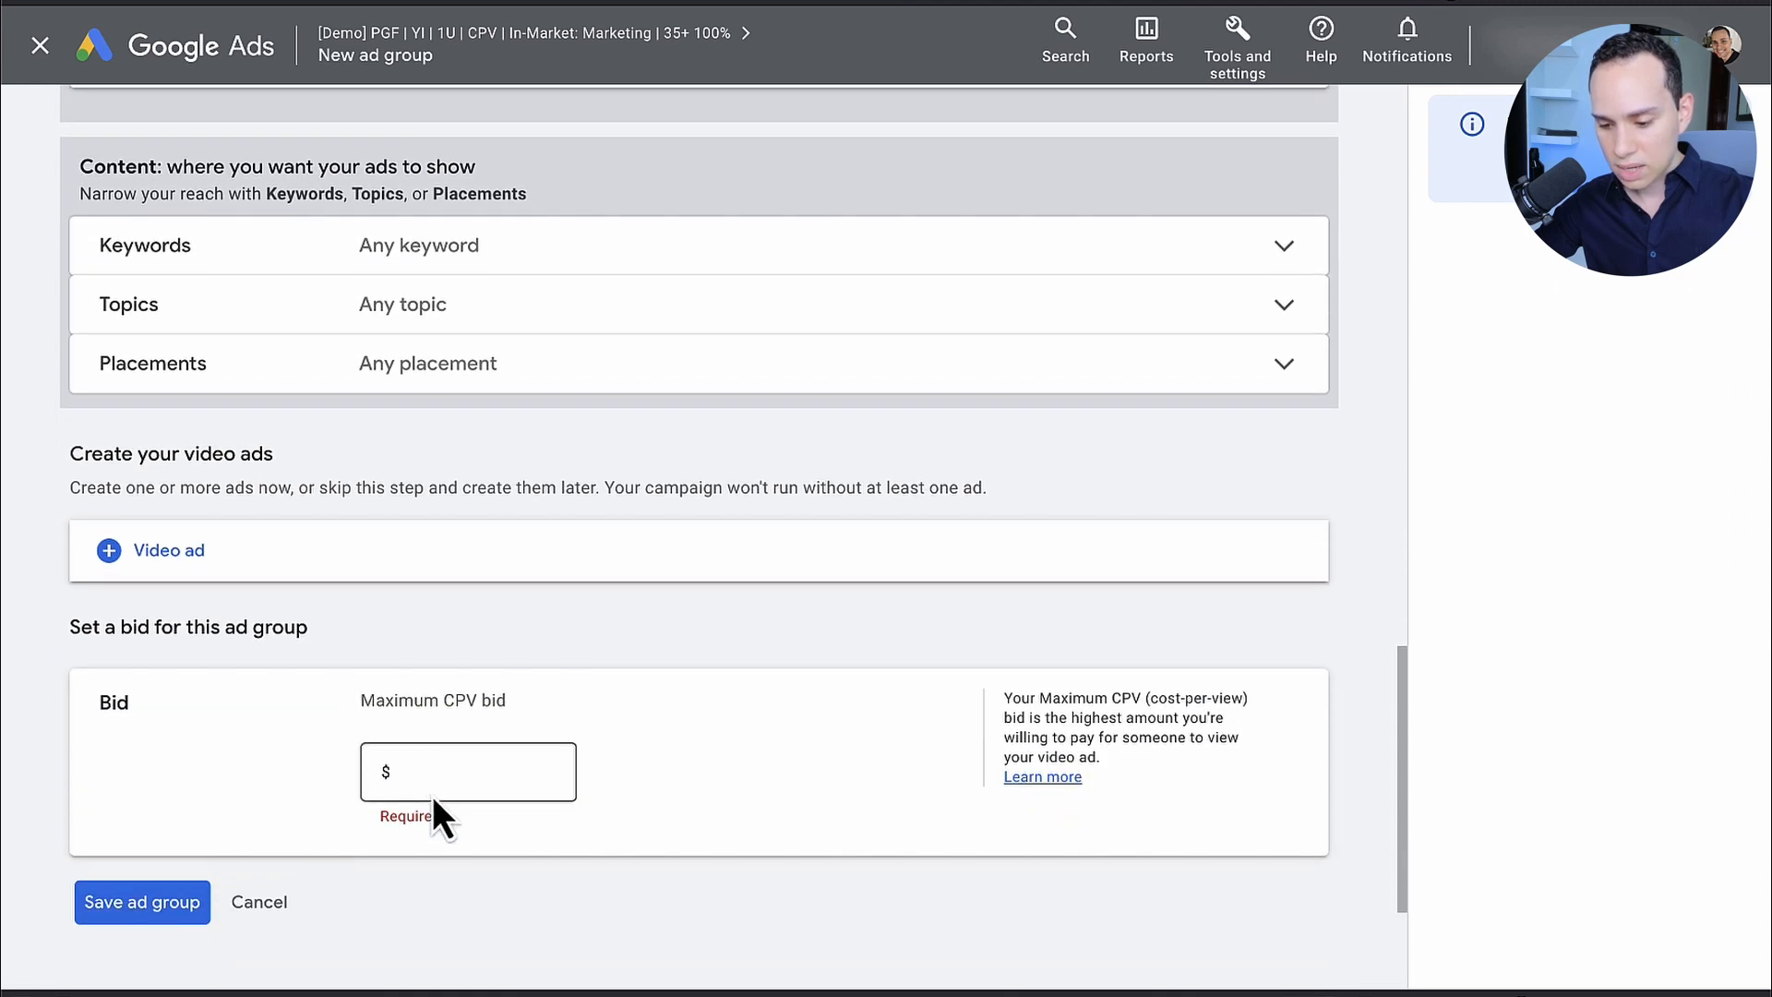
left_click(484, 773)
type("0.15")
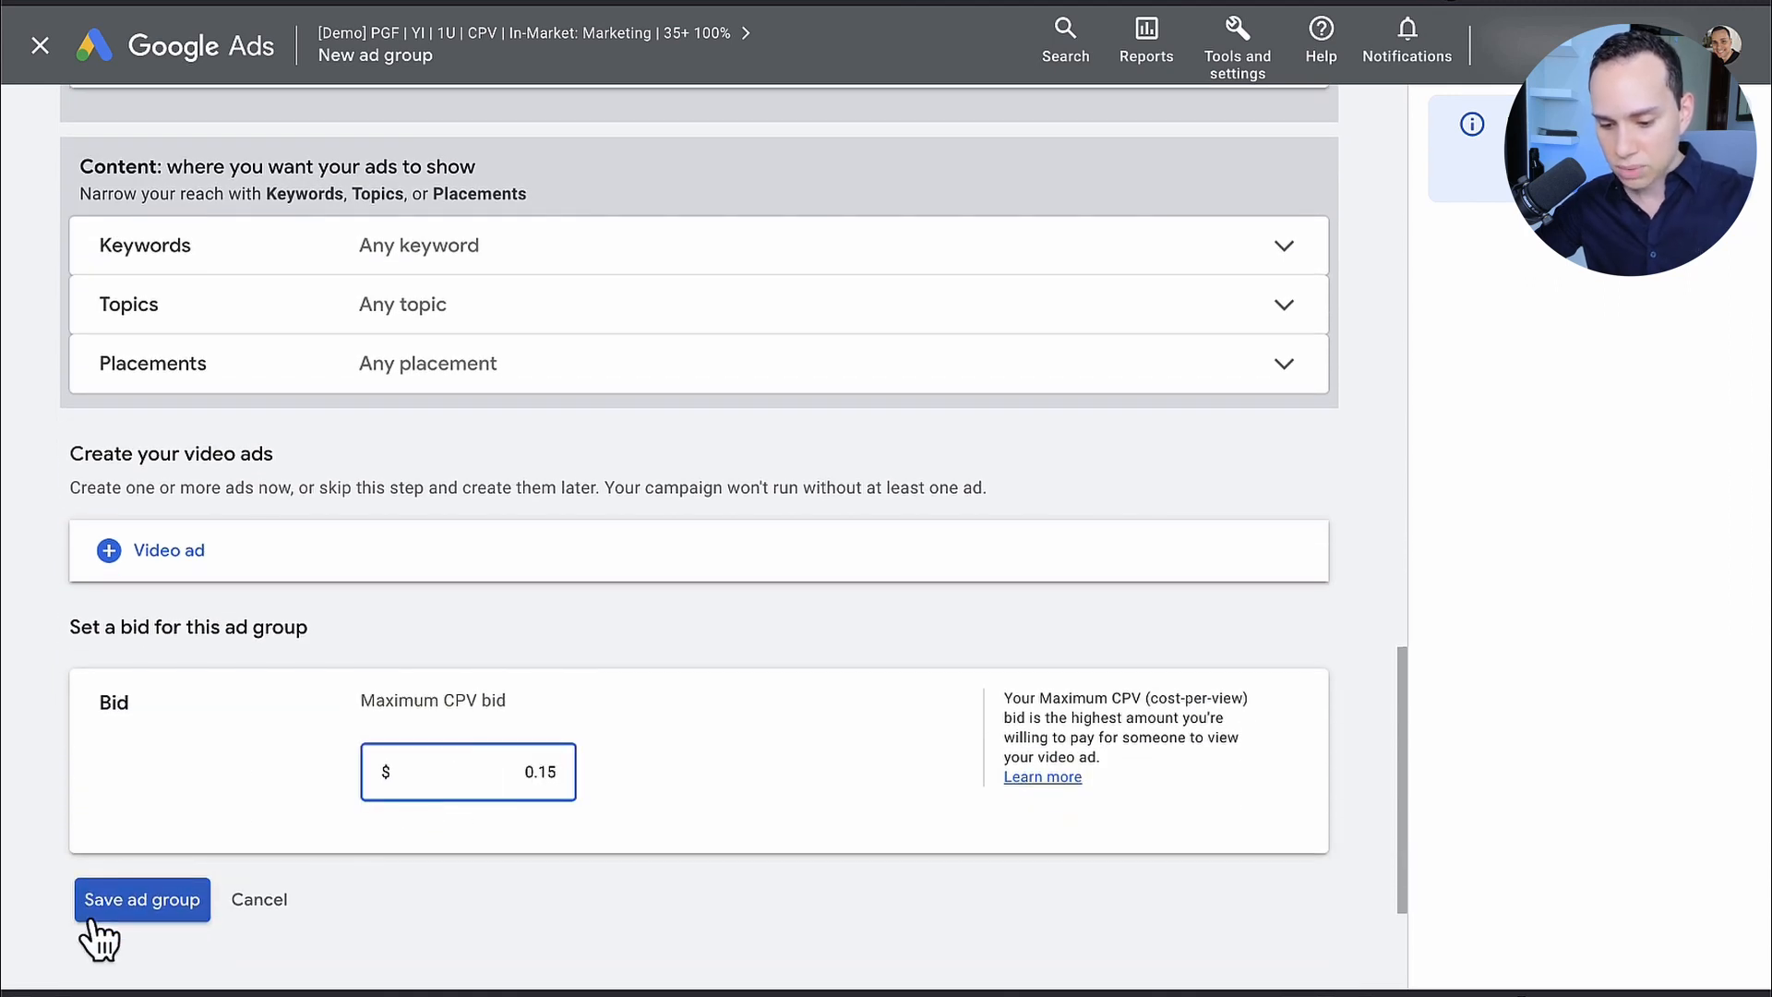
Step: Save the email marketing ad group with Skippable in-stream ad as its video ad format
left_click(135, 900)
left_click(669, 510)
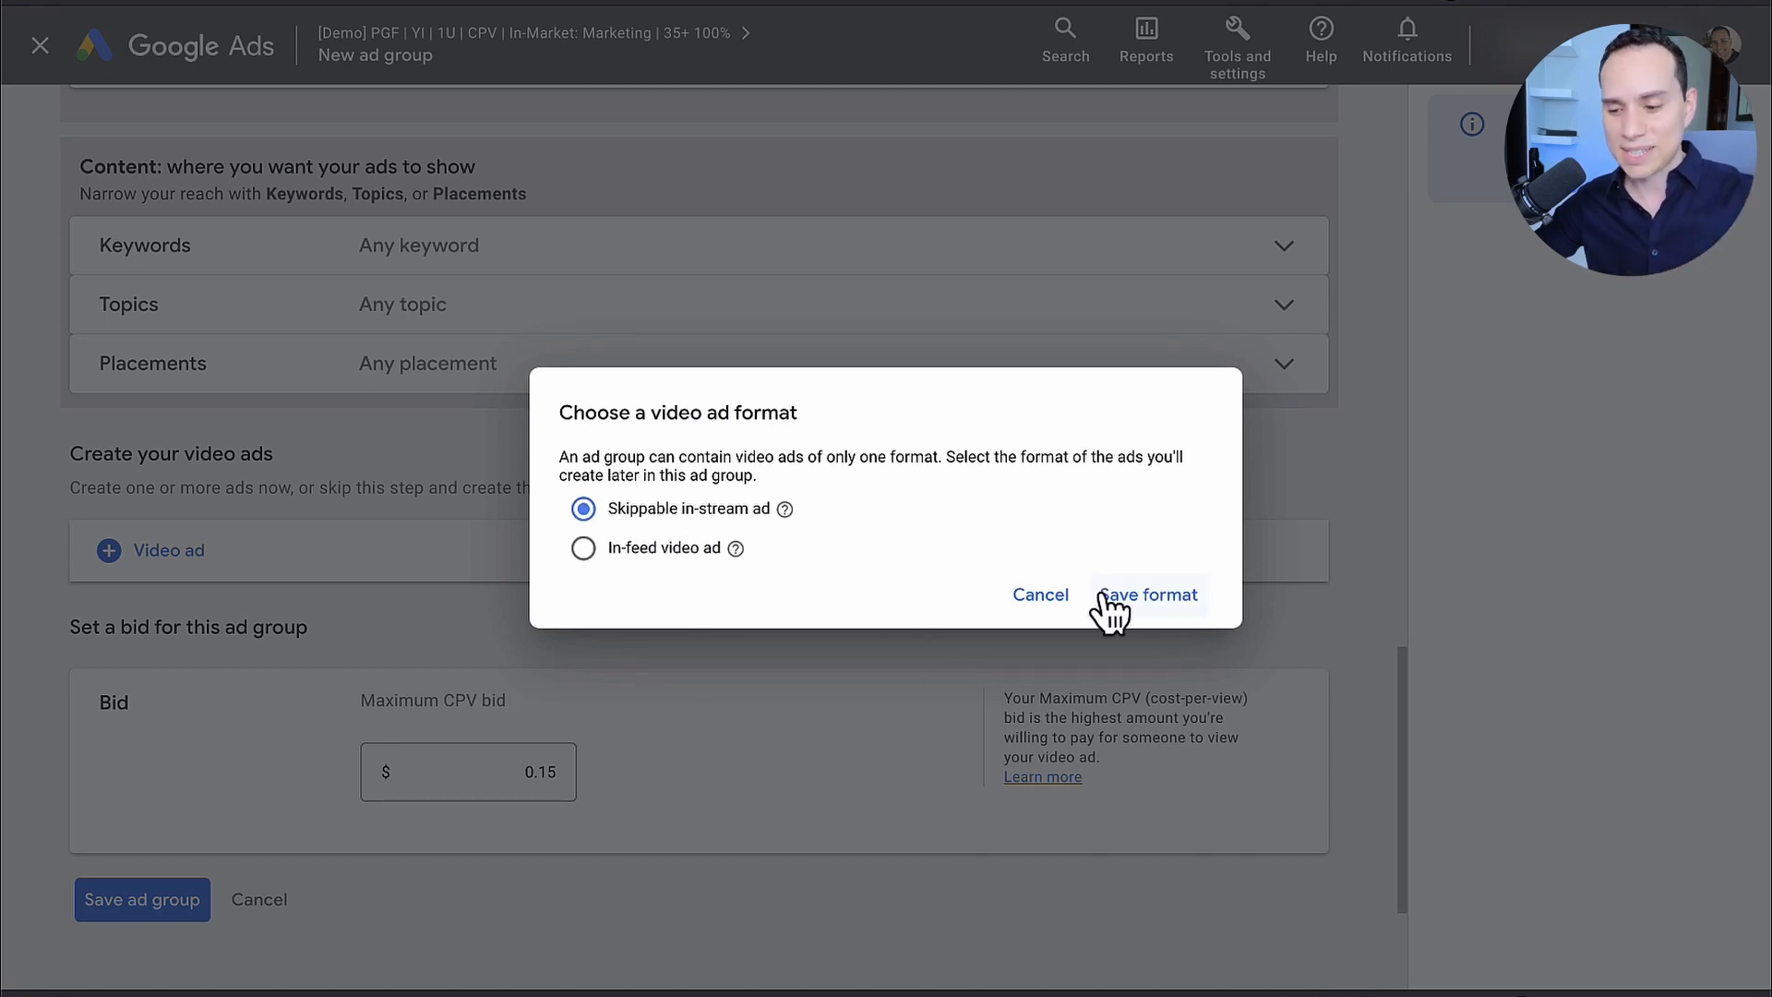
left_click(1150, 599)
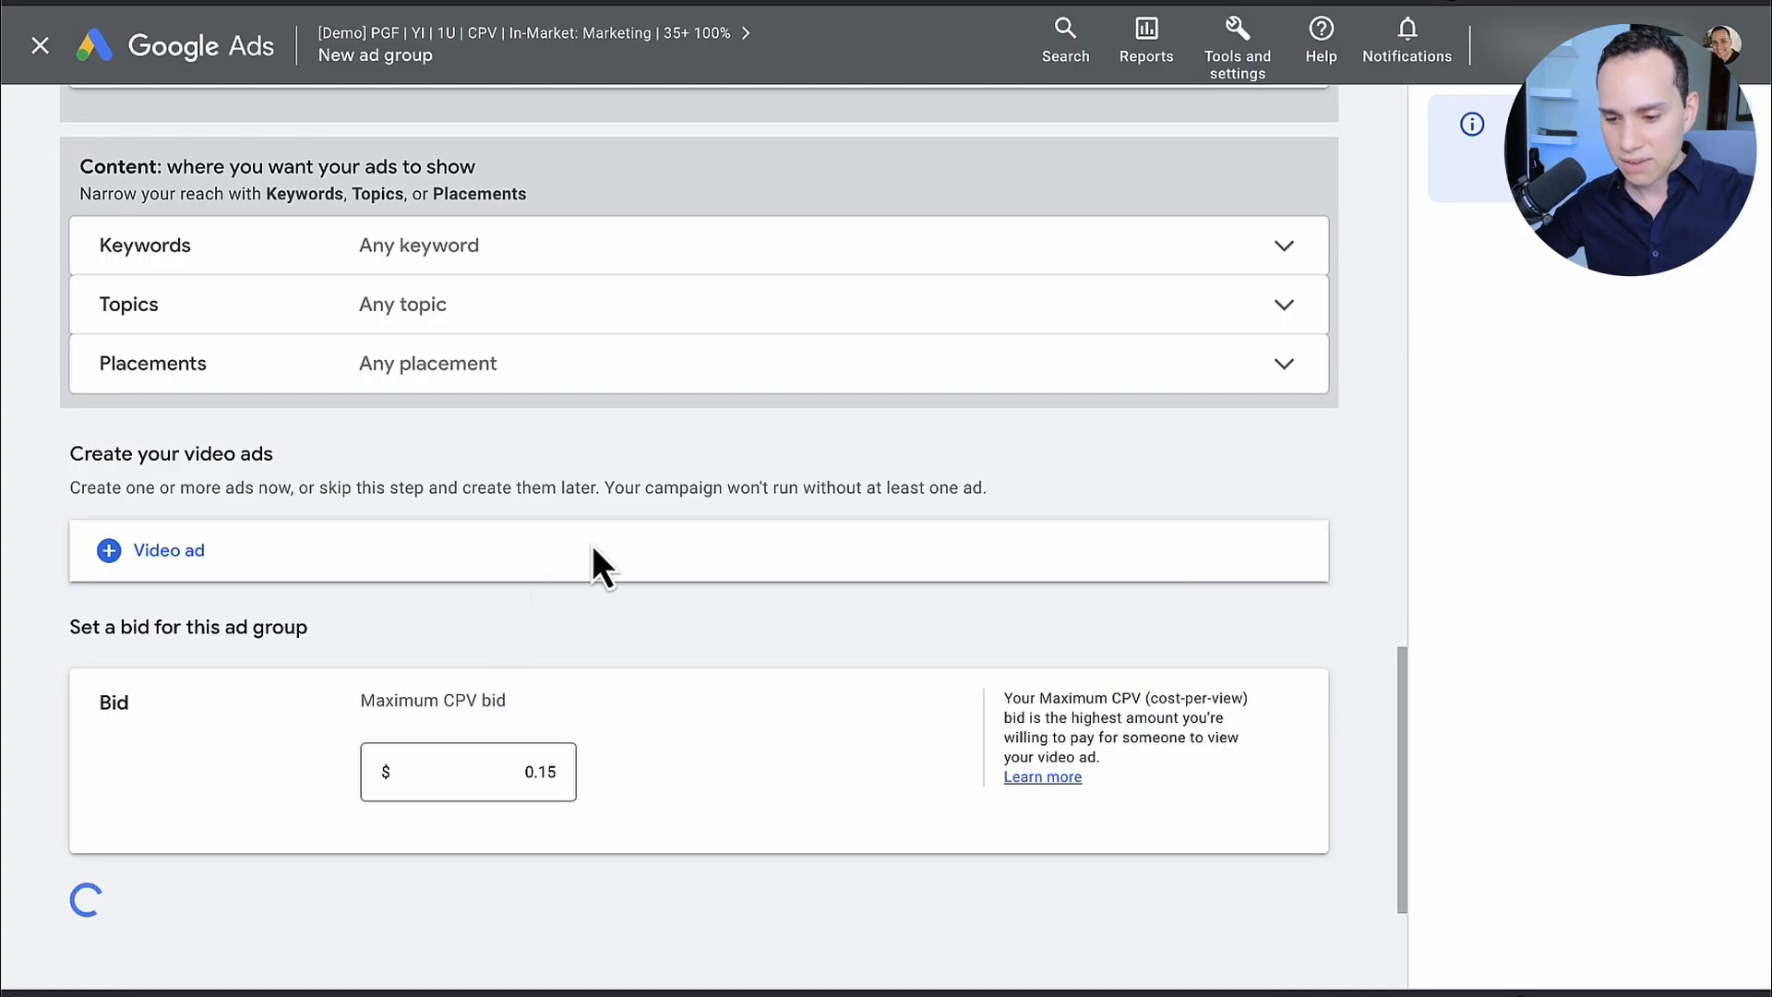
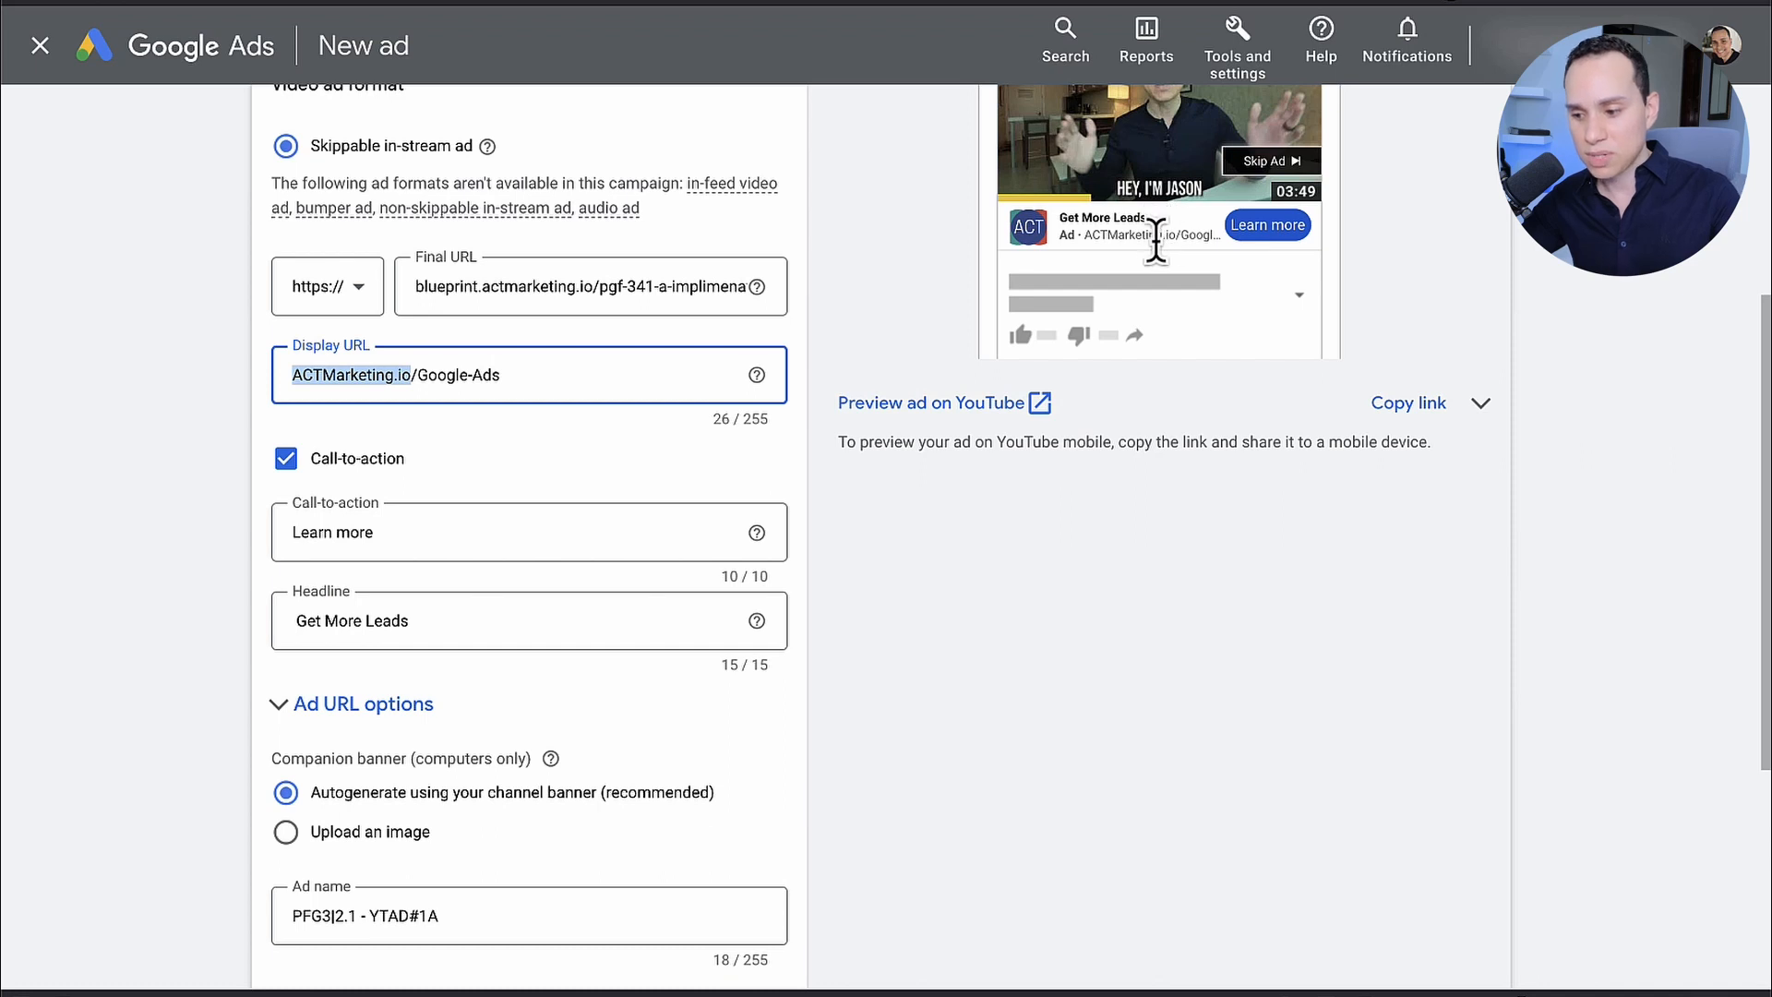
Step: Switch the ad preview to the desktop version
scroll(1149, 268, "up", 3)
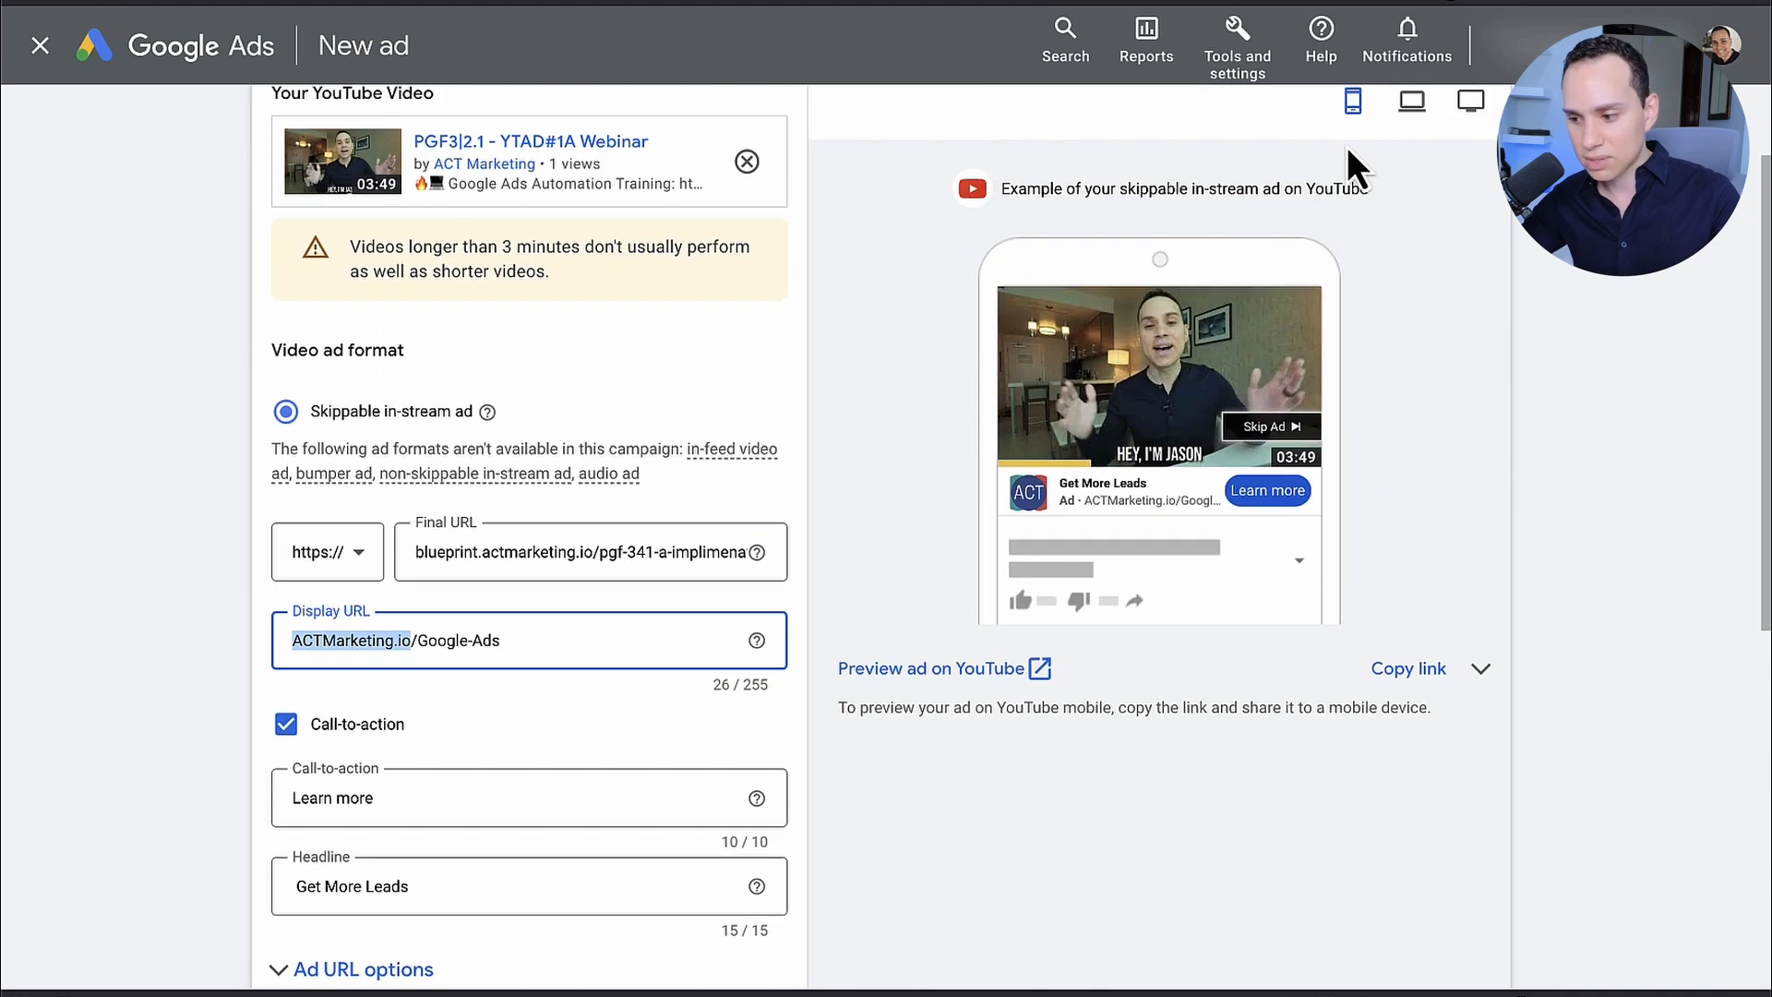
left_click(1412, 102)
scroll(434, 503, "down", 4)
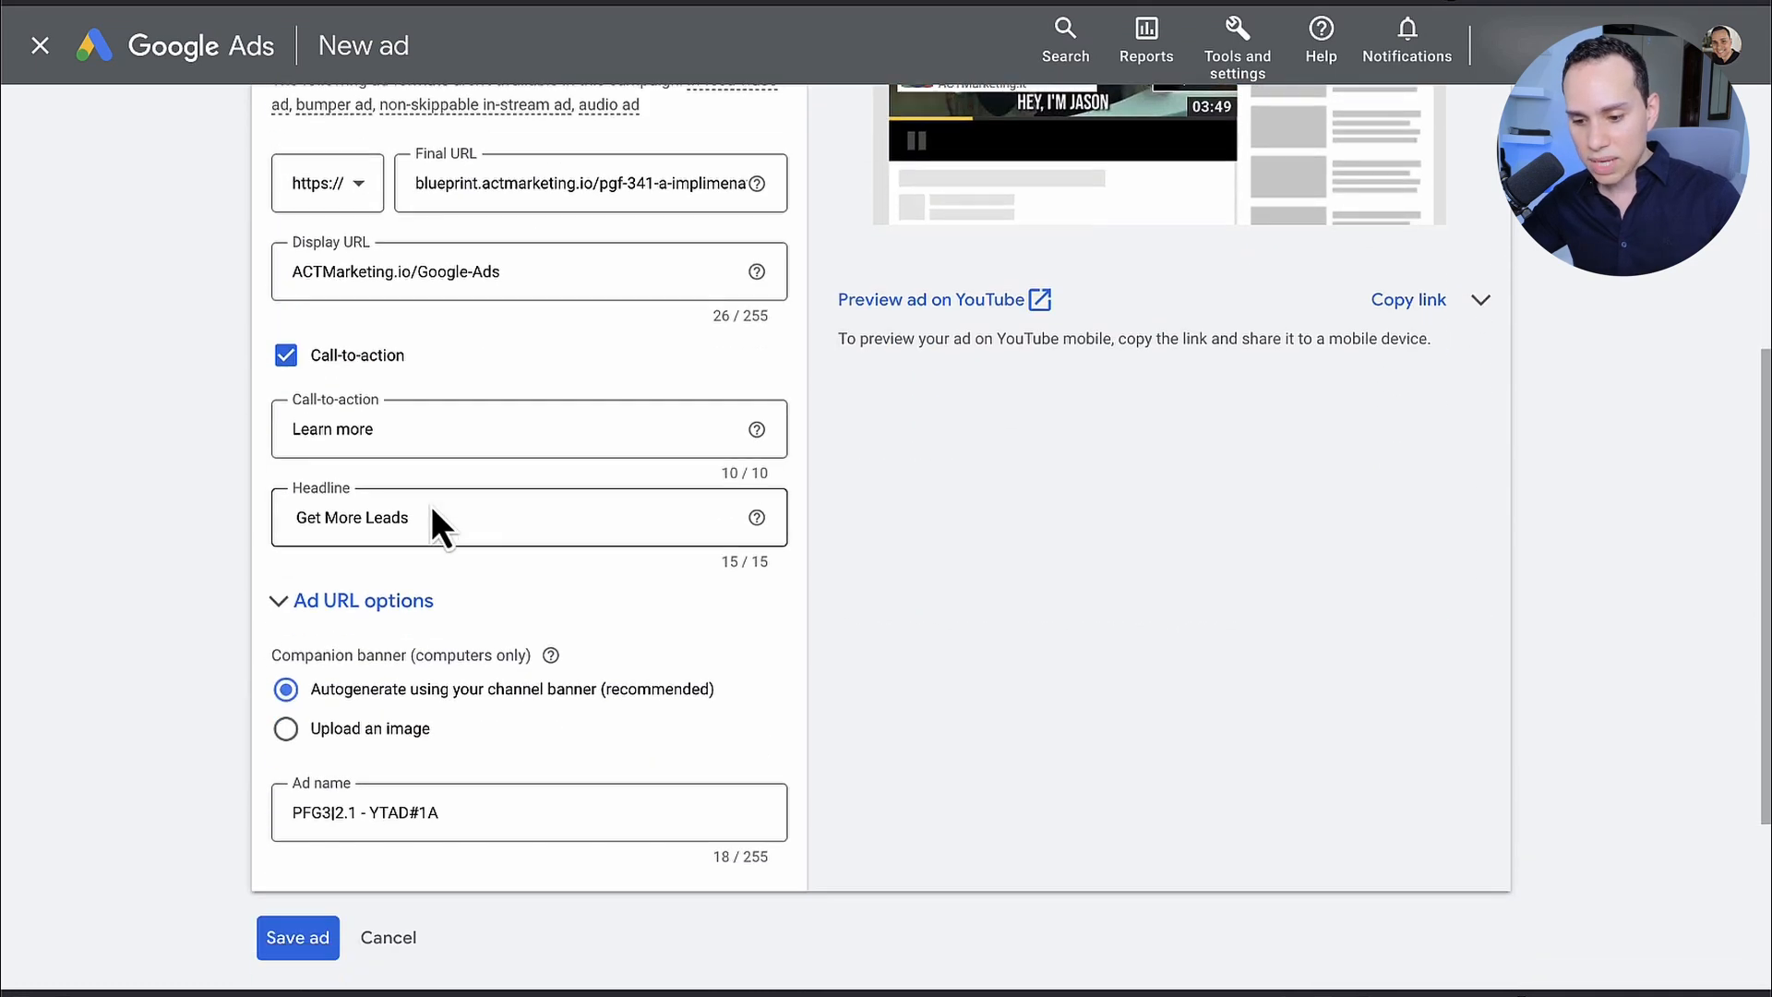
Step: Clear the ad's call-to-action, browse the suggested phrases and choose Learn more
left_click(391, 428)
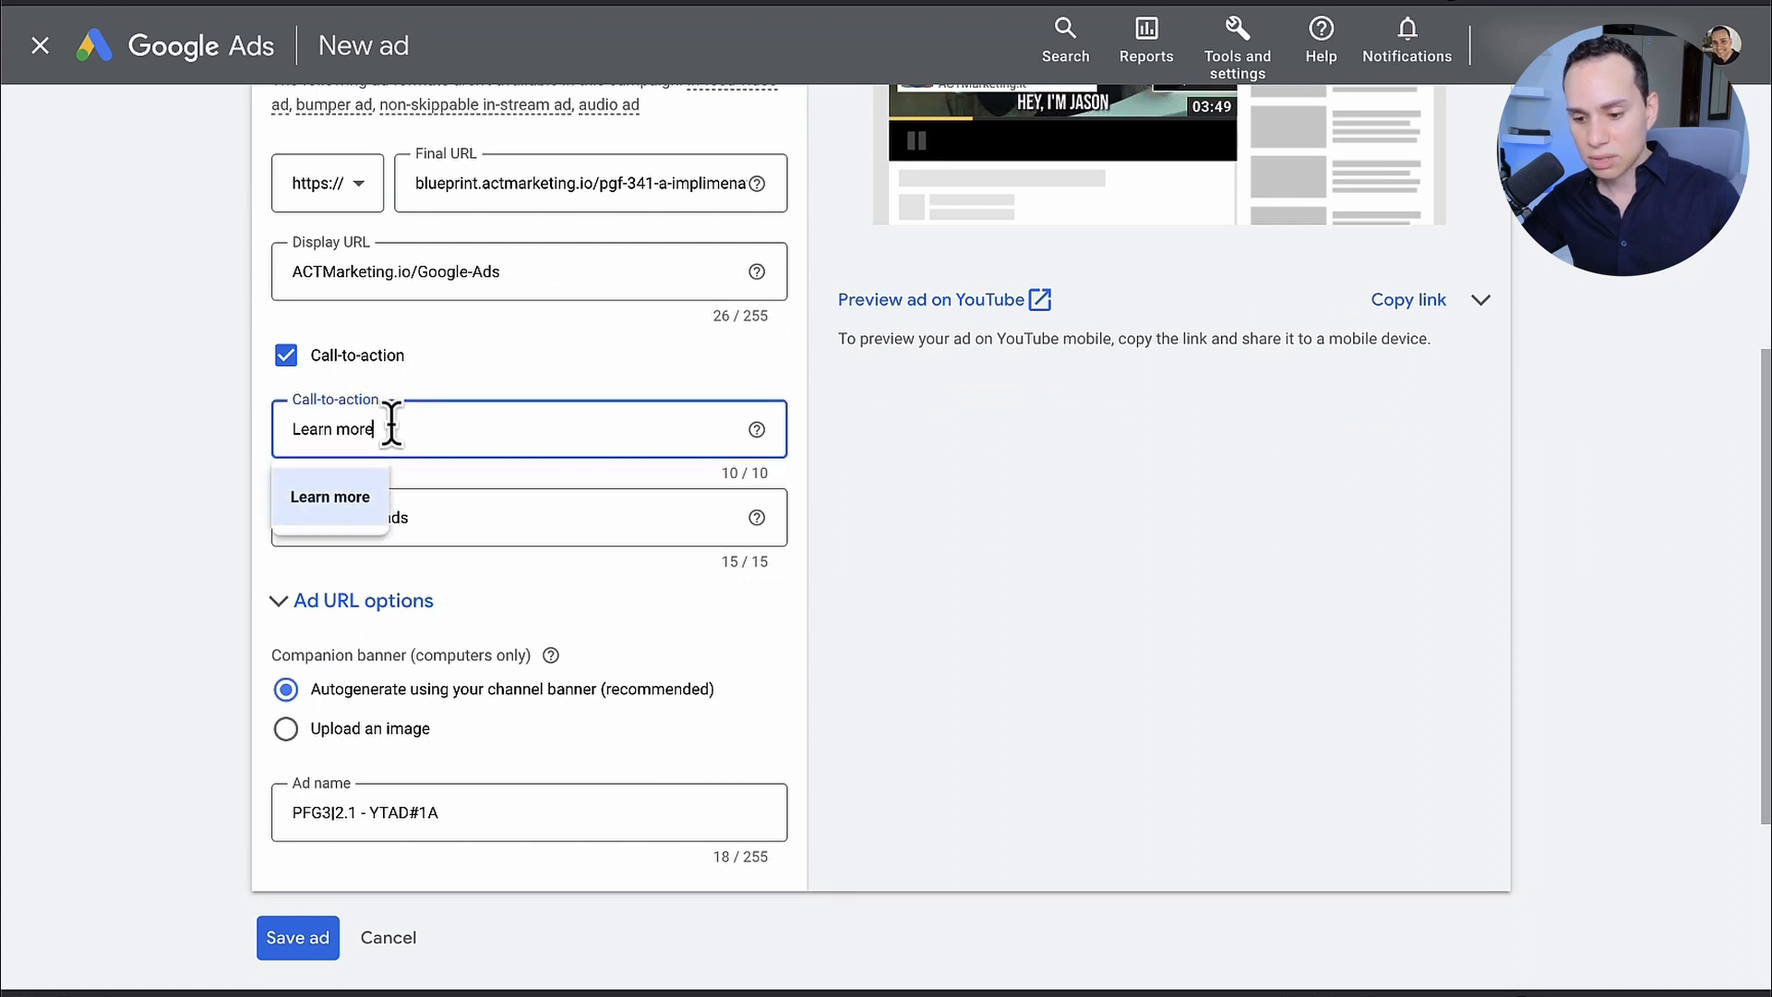
key("ctrl+a")
key("BackSpace")
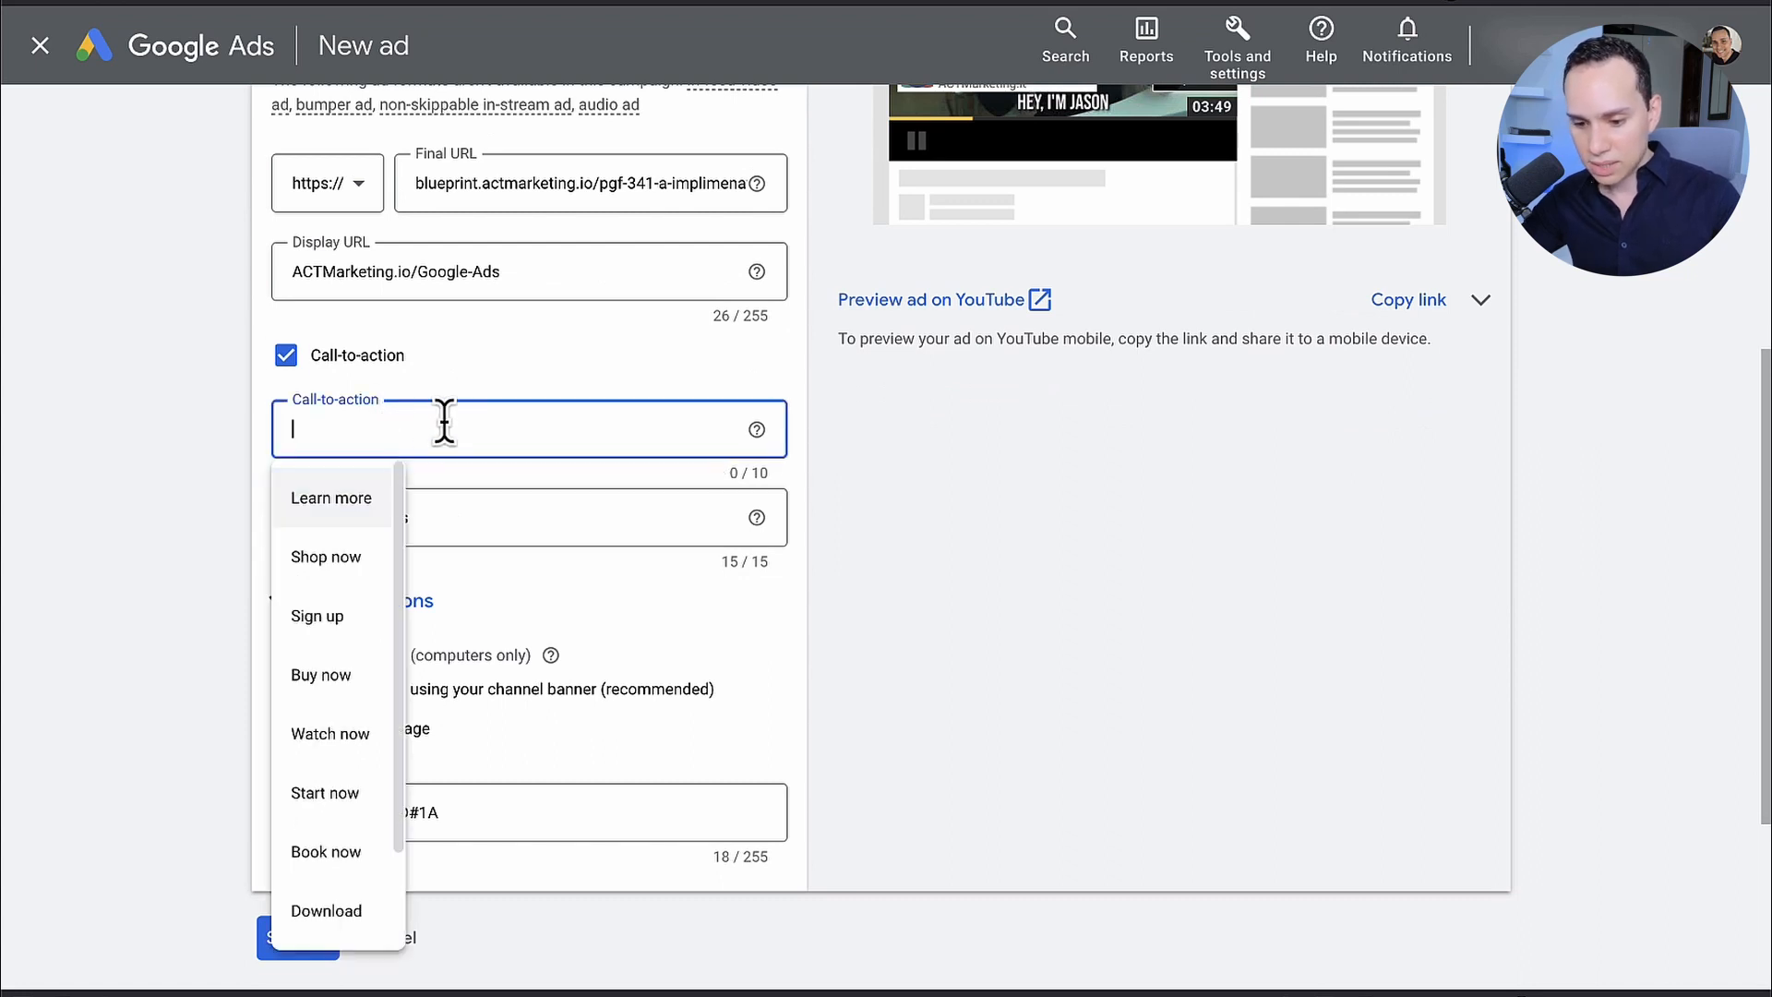
scroll(348, 627, "down", 2)
scroll(348, 664, "up", 2)
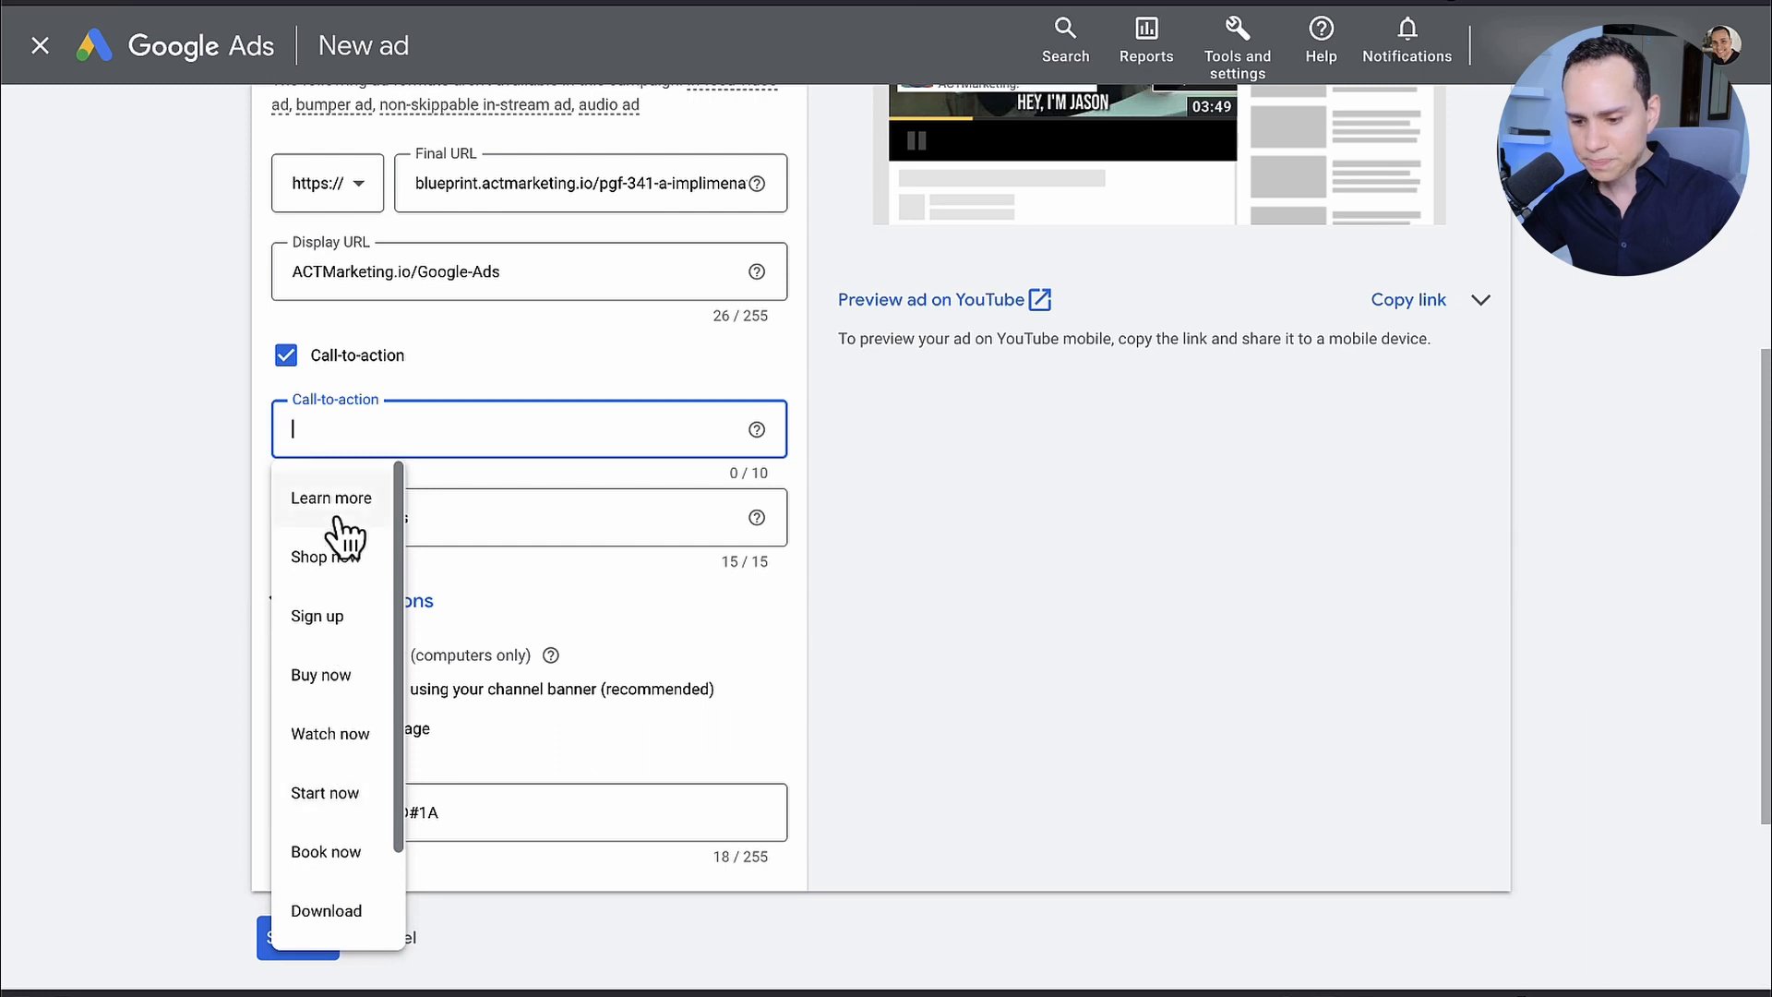
left_click(334, 515)
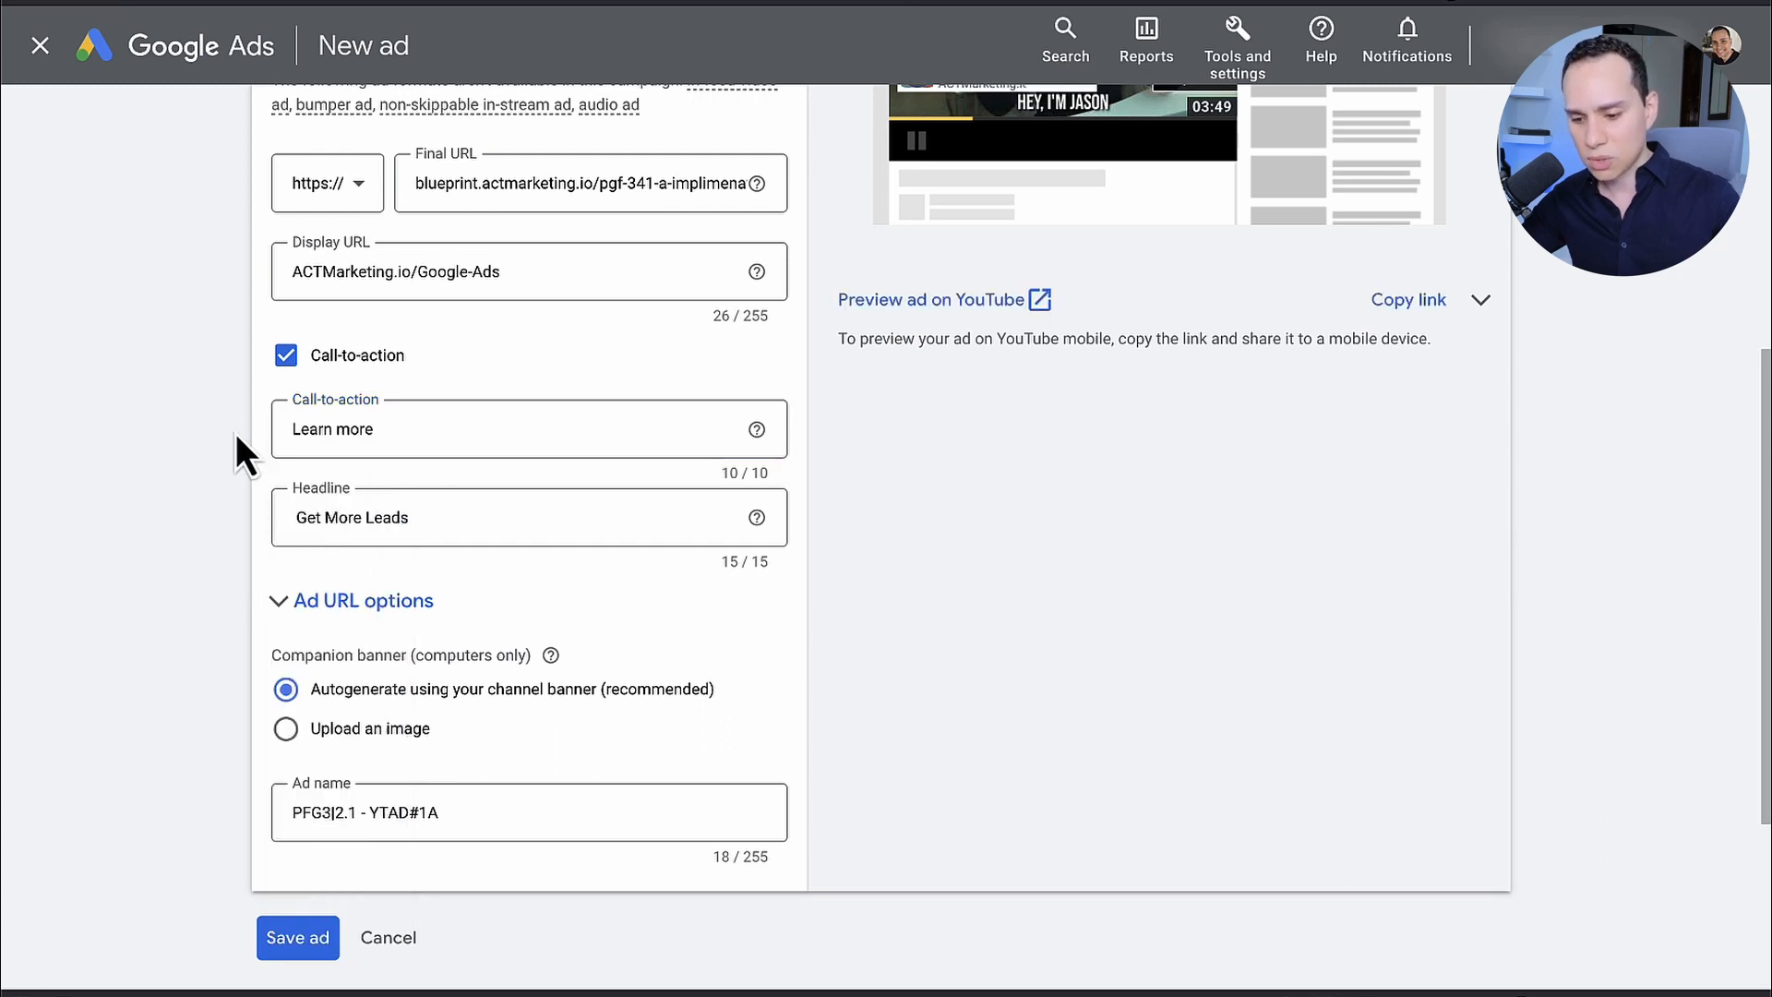
Step: Compare how the Get More Leads headline and call-to-action look in the mobile and desktop ad previews
left_click(490, 478)
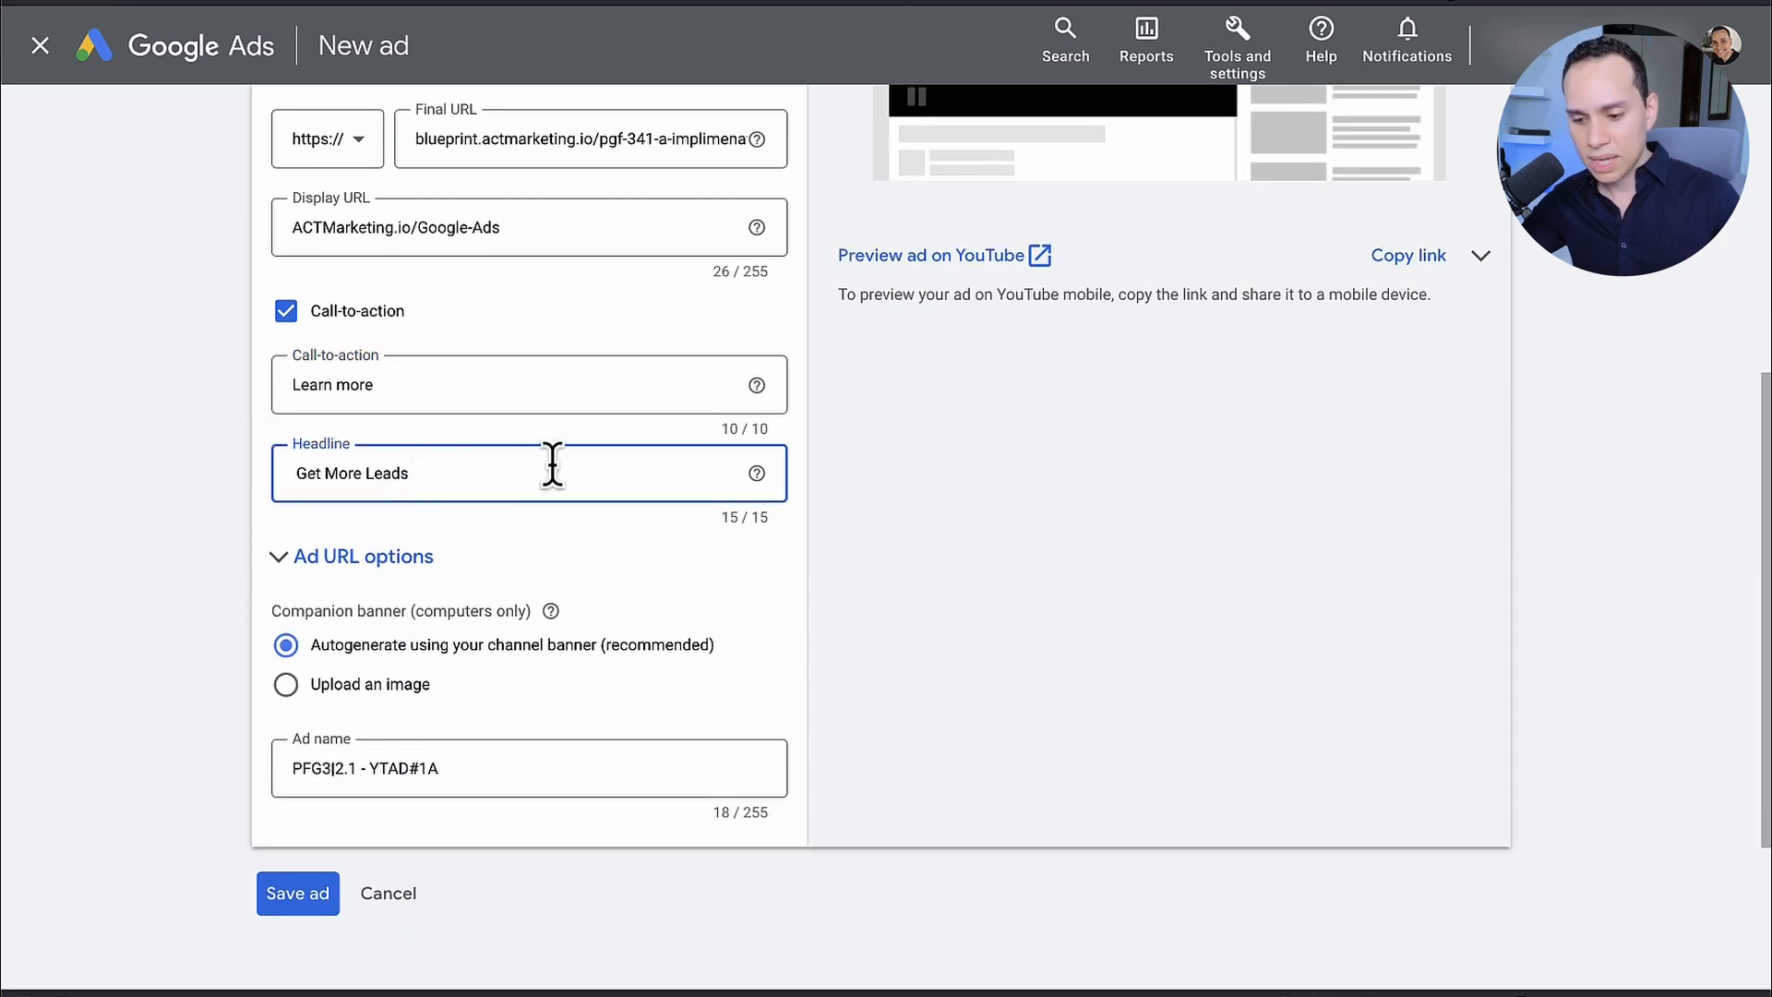
scroll(491, 478, "up", 3)
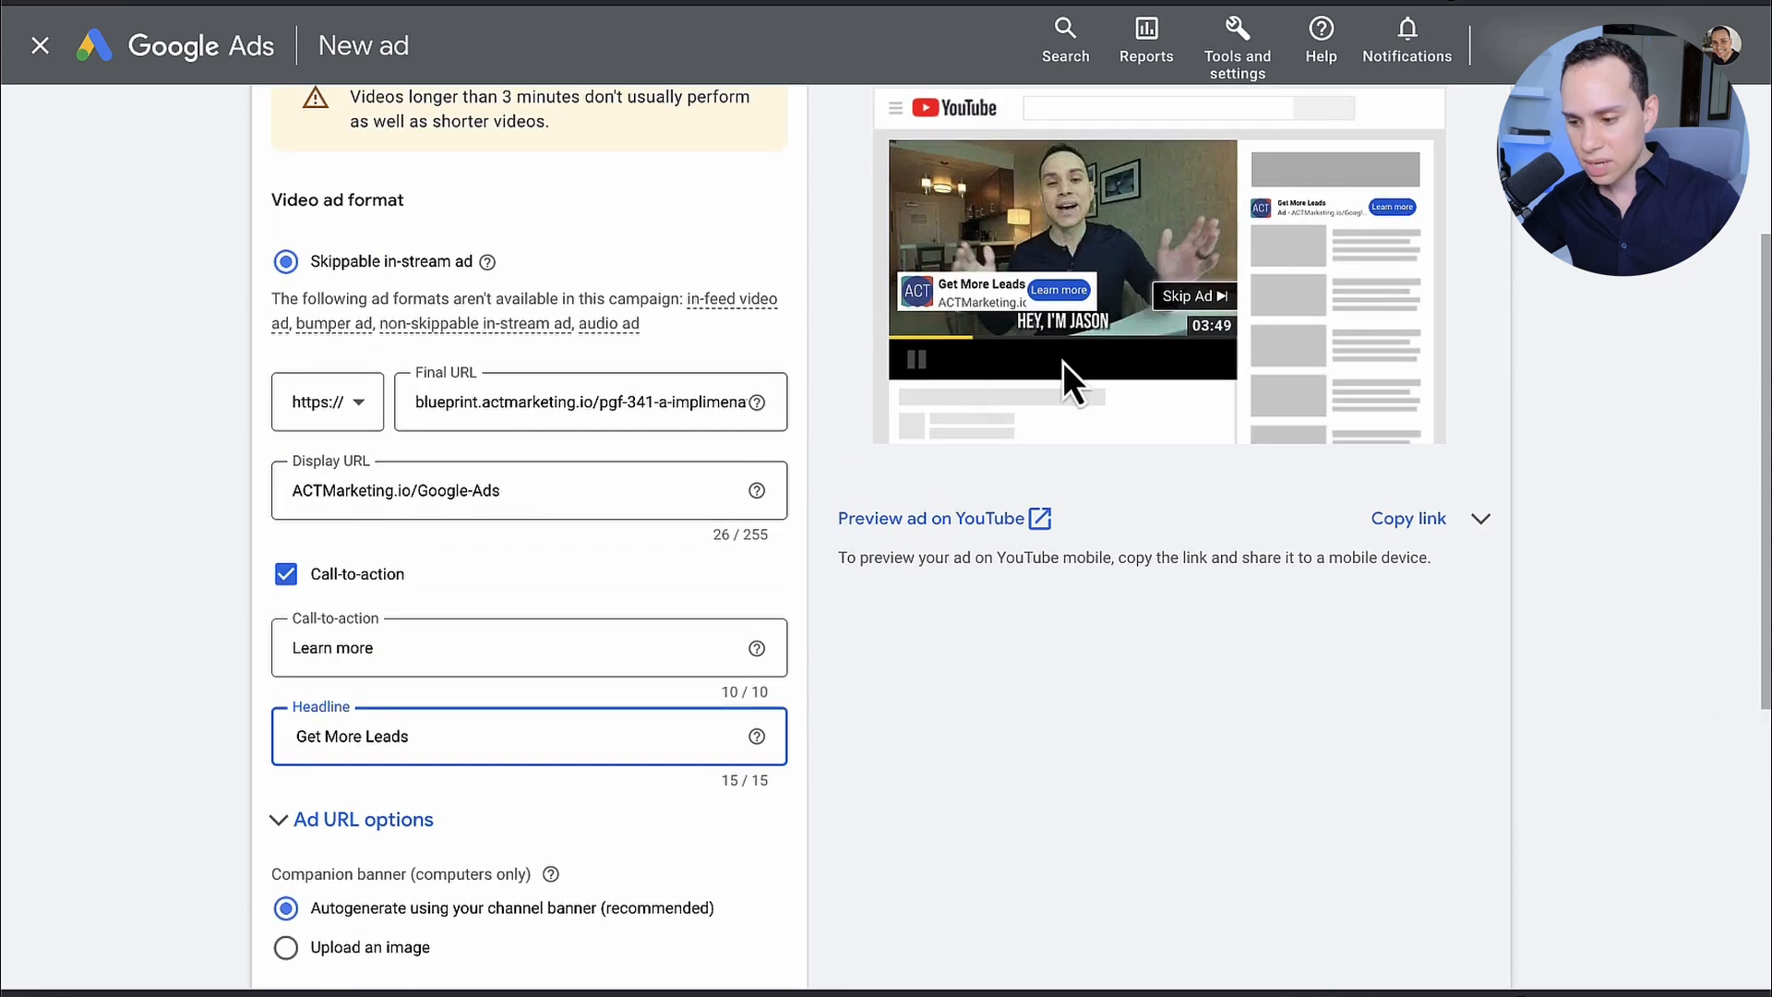
scroll(1145, 347, "up", 1)
scroll(1180, 461, "up", 1)
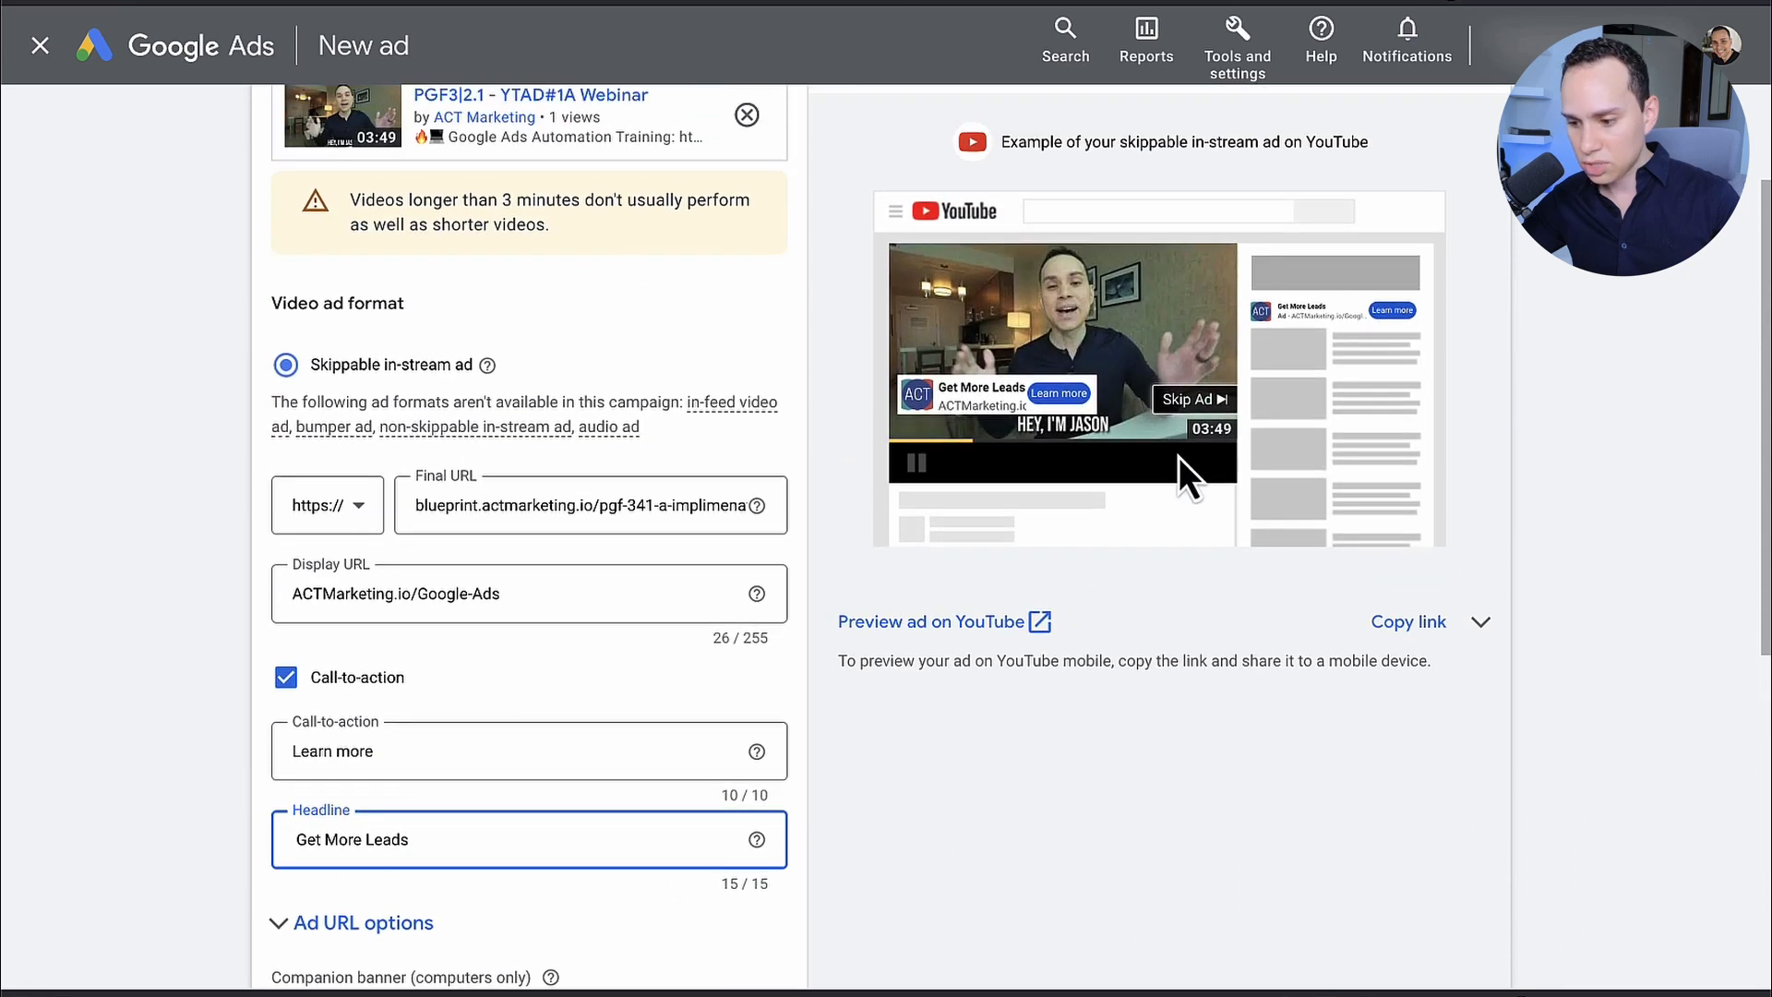
scroll(1324, 199, "up", 2)
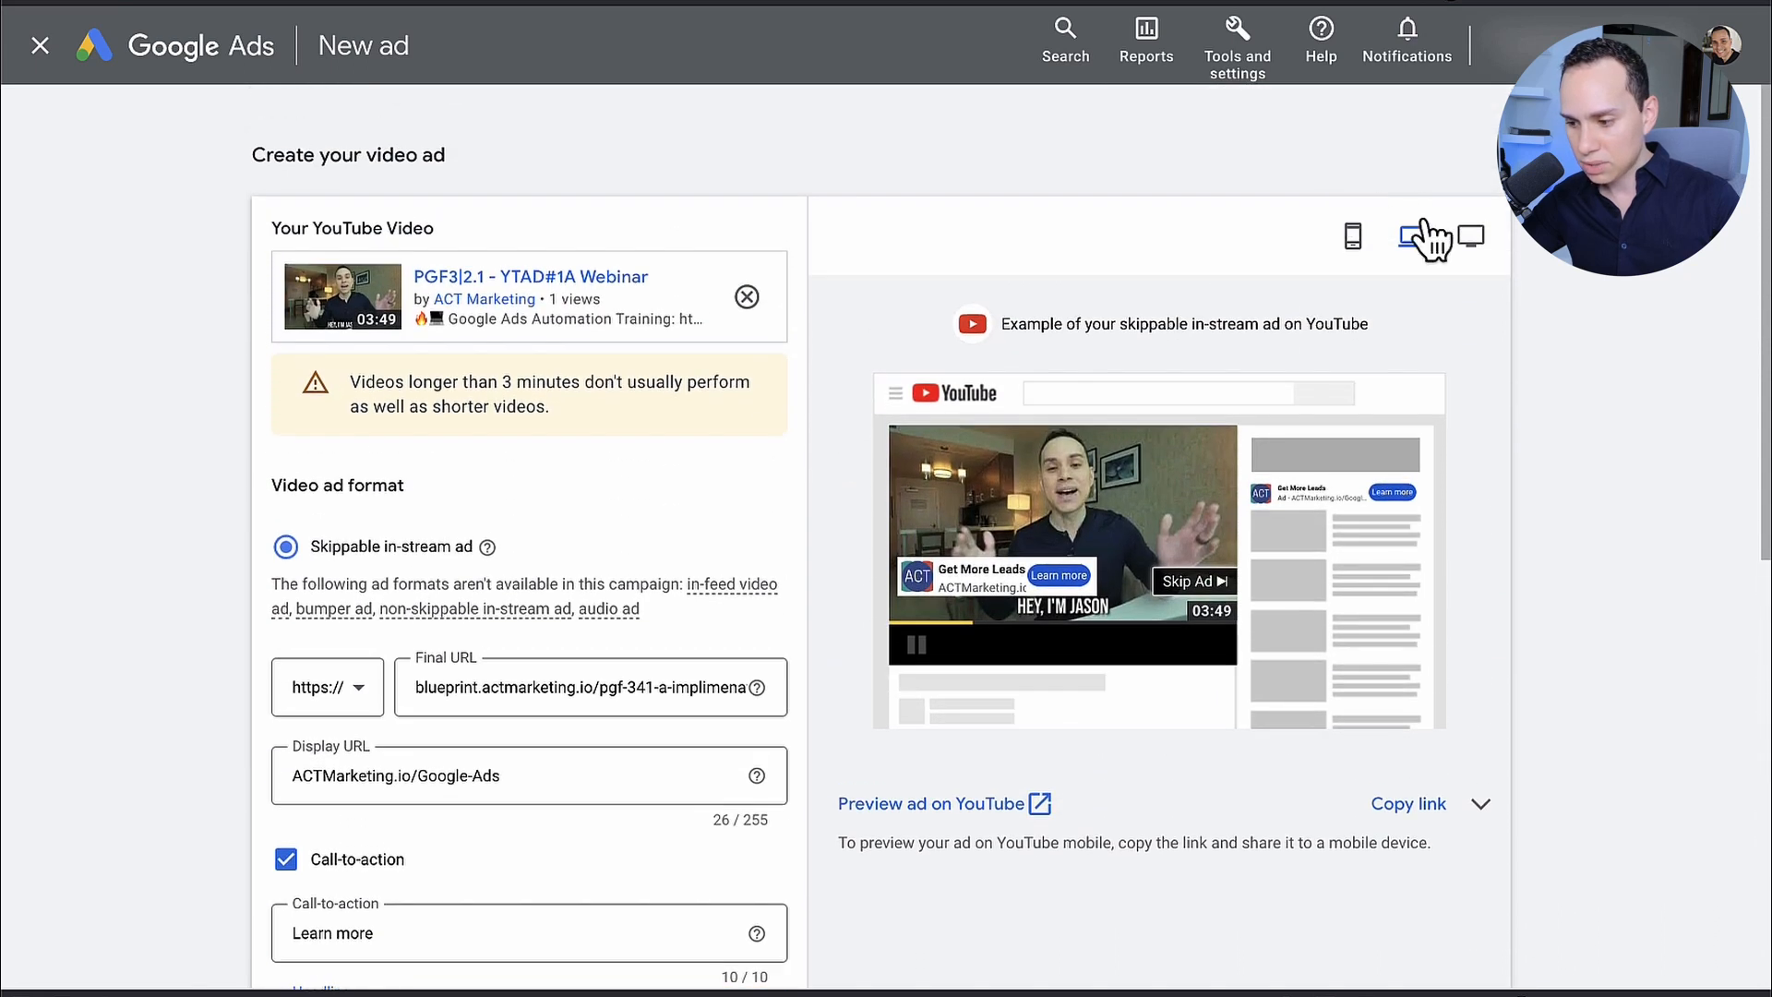
left_click(1353, 237)
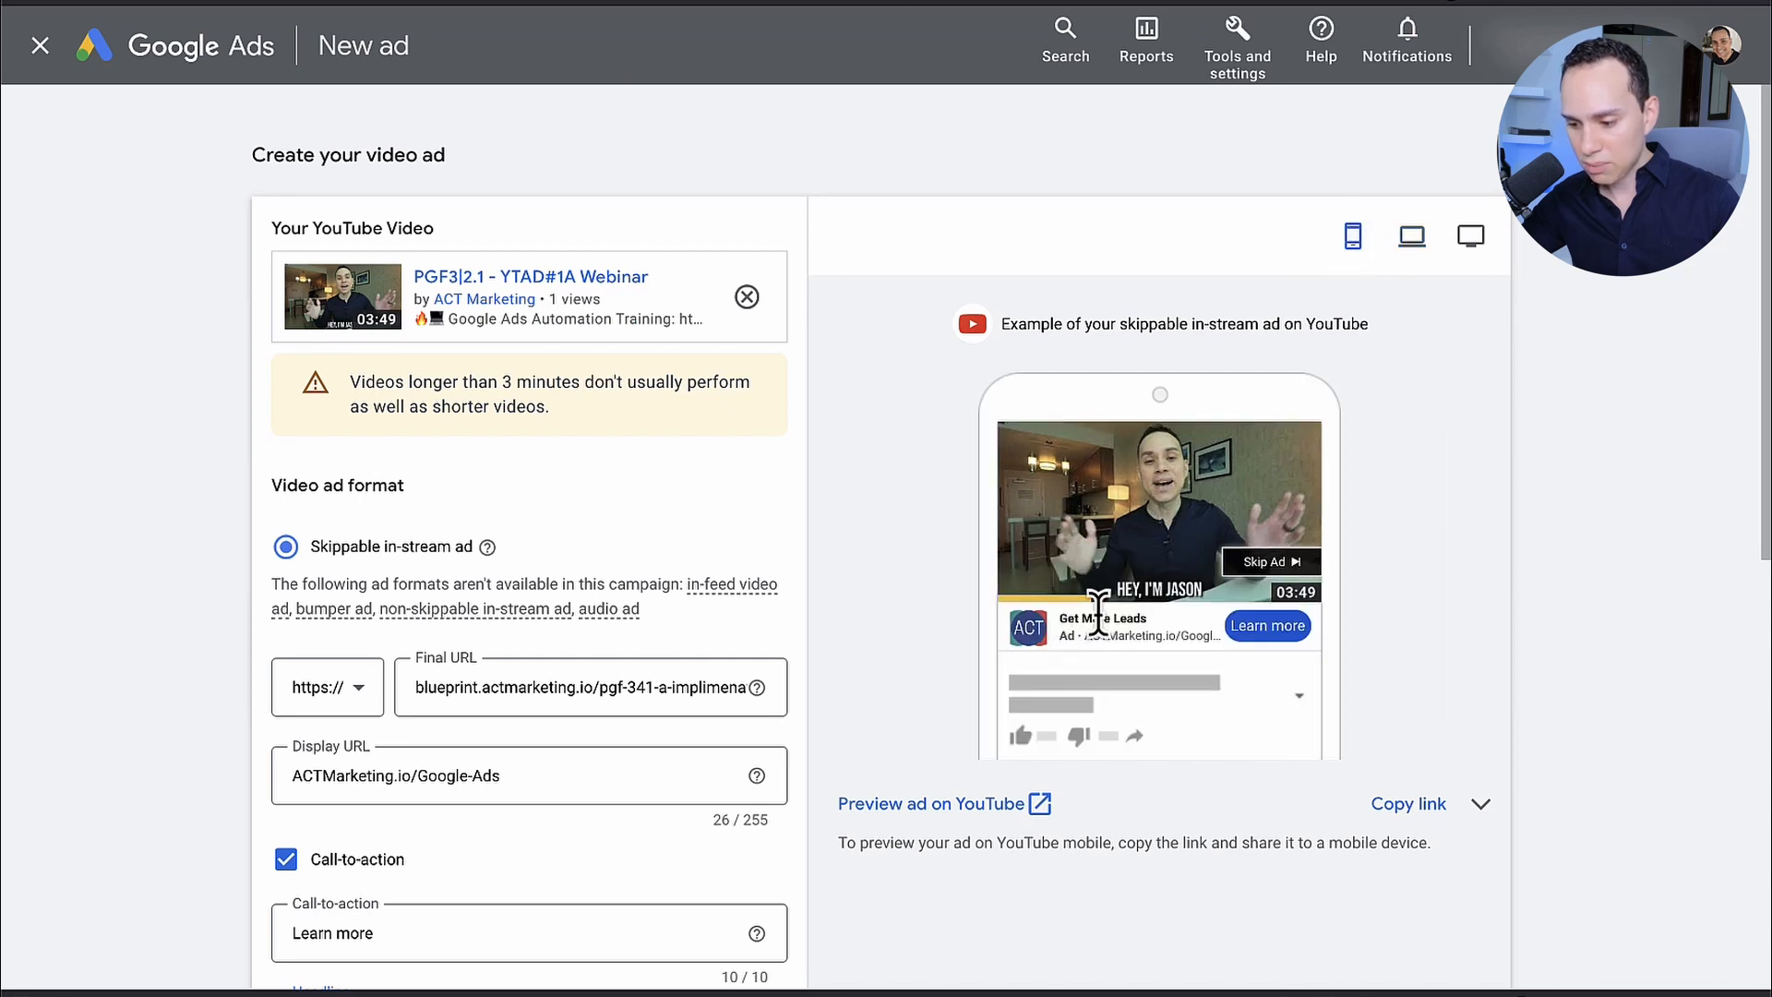
left_click(1412, 236)
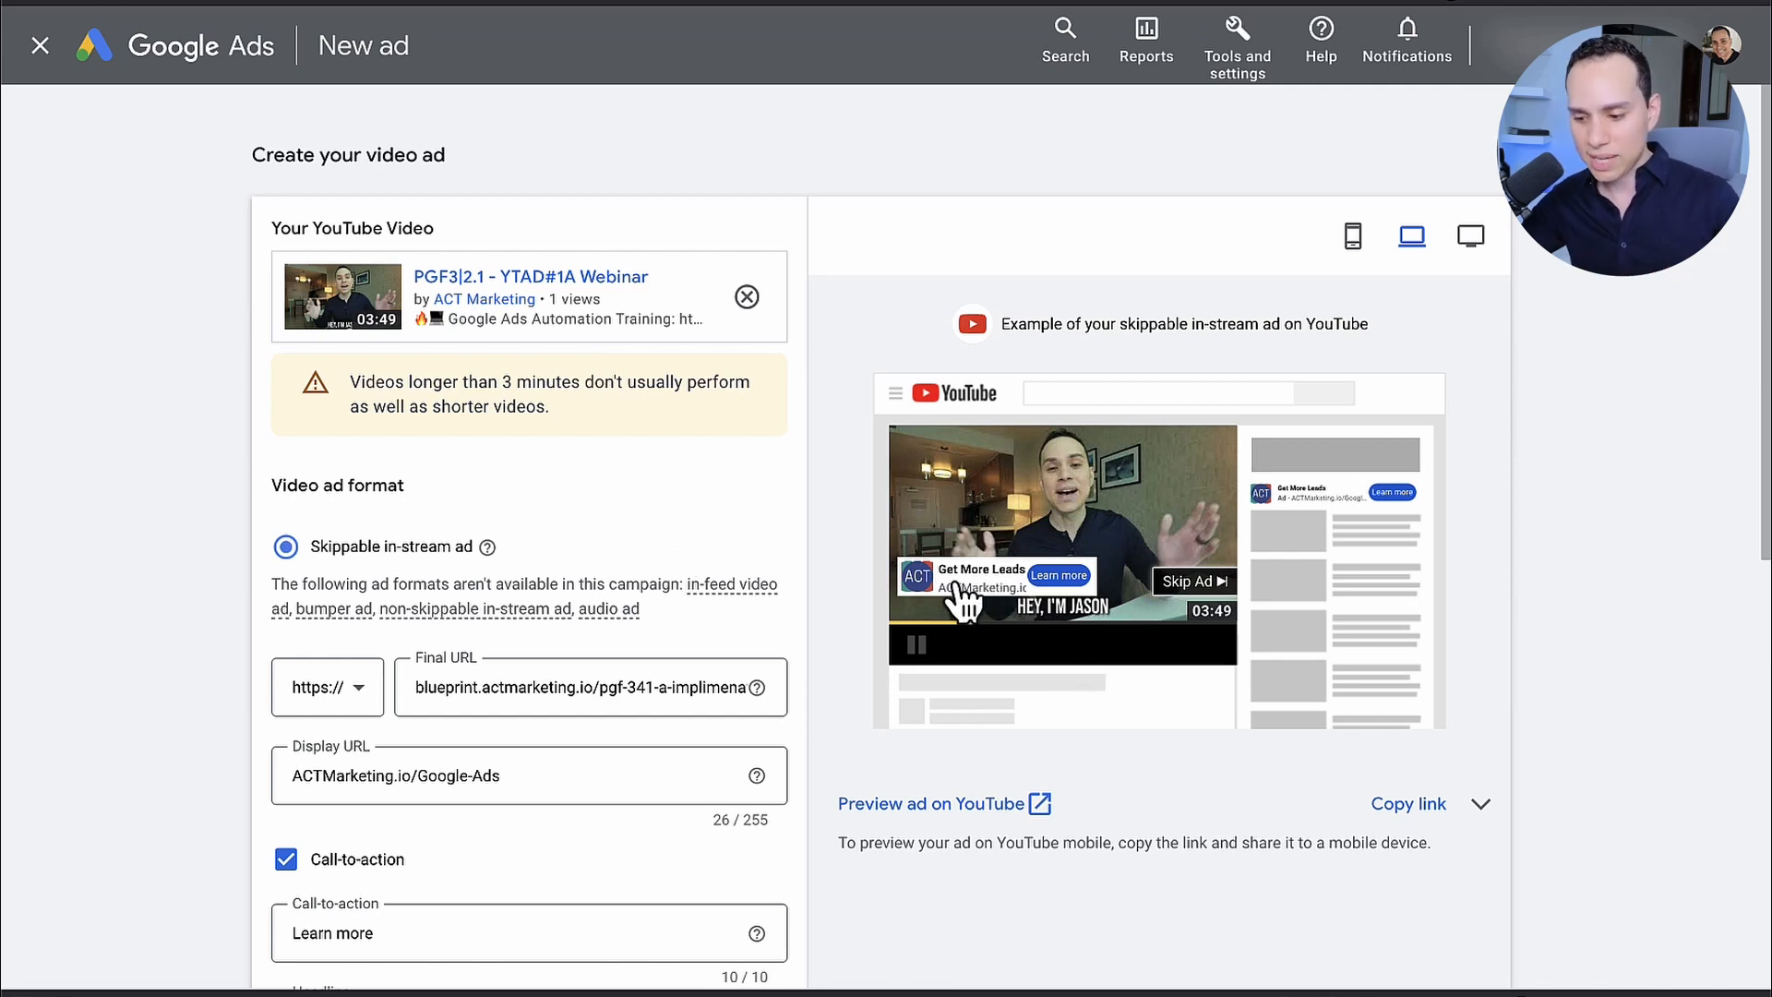
Step: Expand the Ad URL options to view the tracking and custom parameter settings, and collapse them without changes
scroll(751, 591, "down", 7)
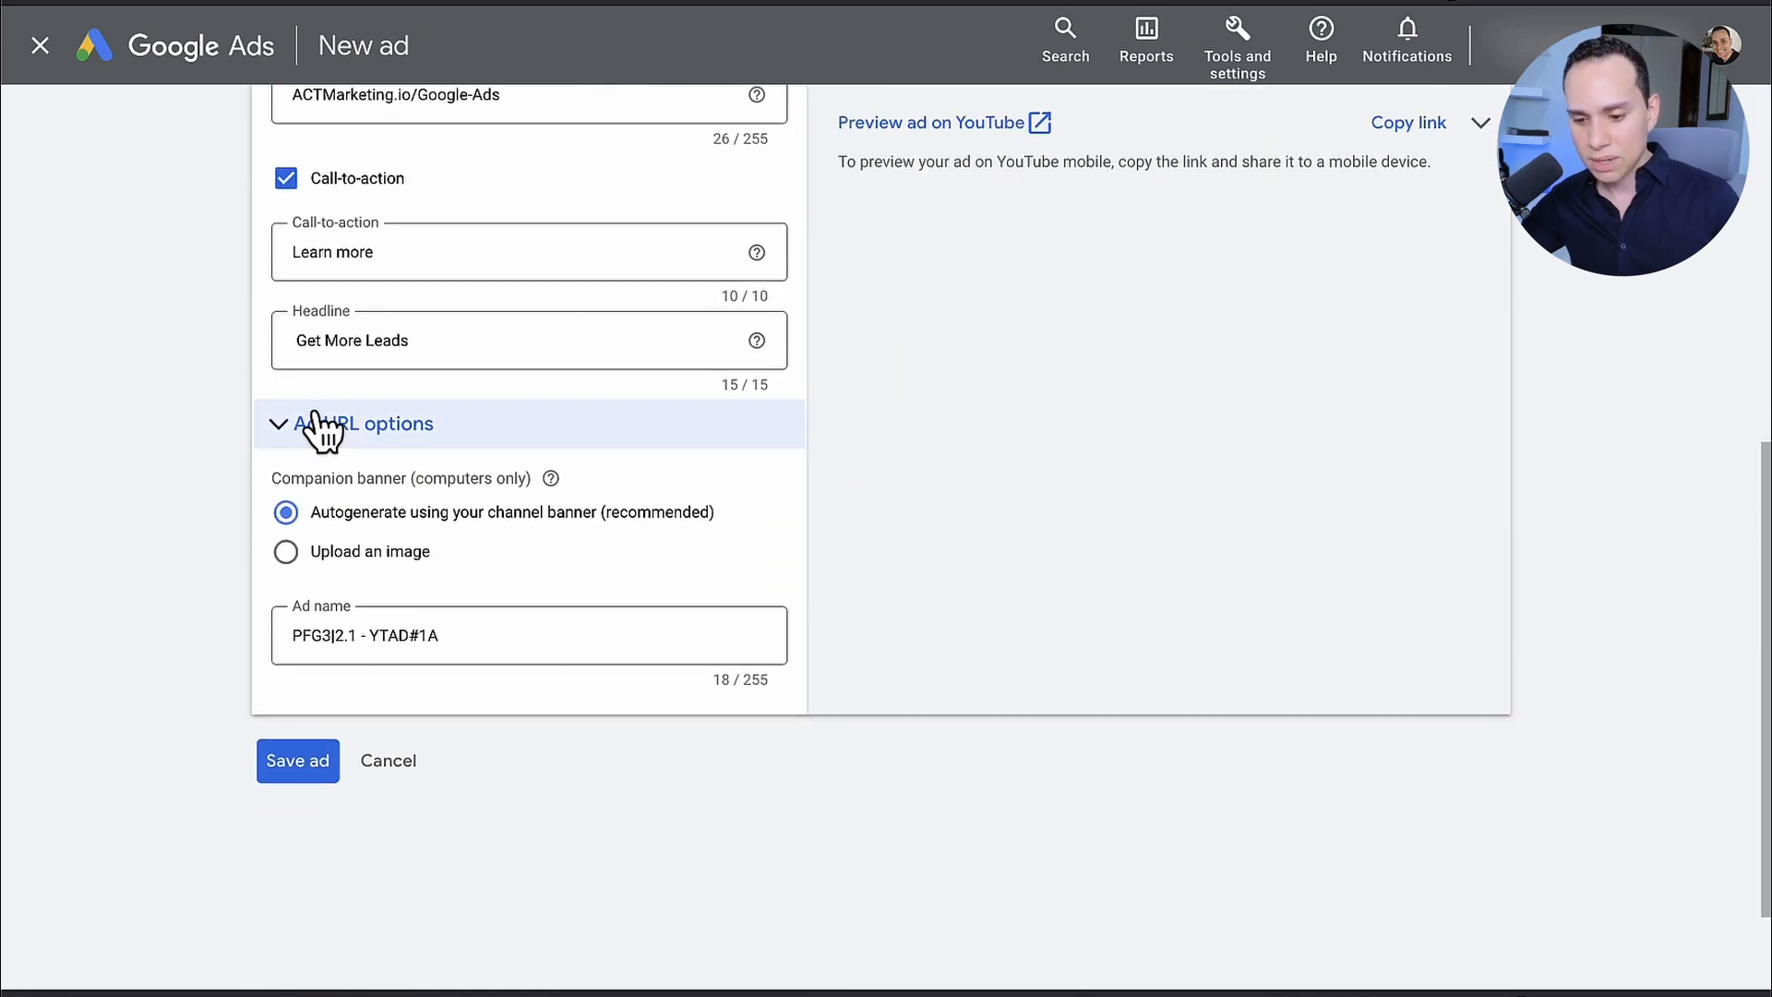
left_click(286, 427)
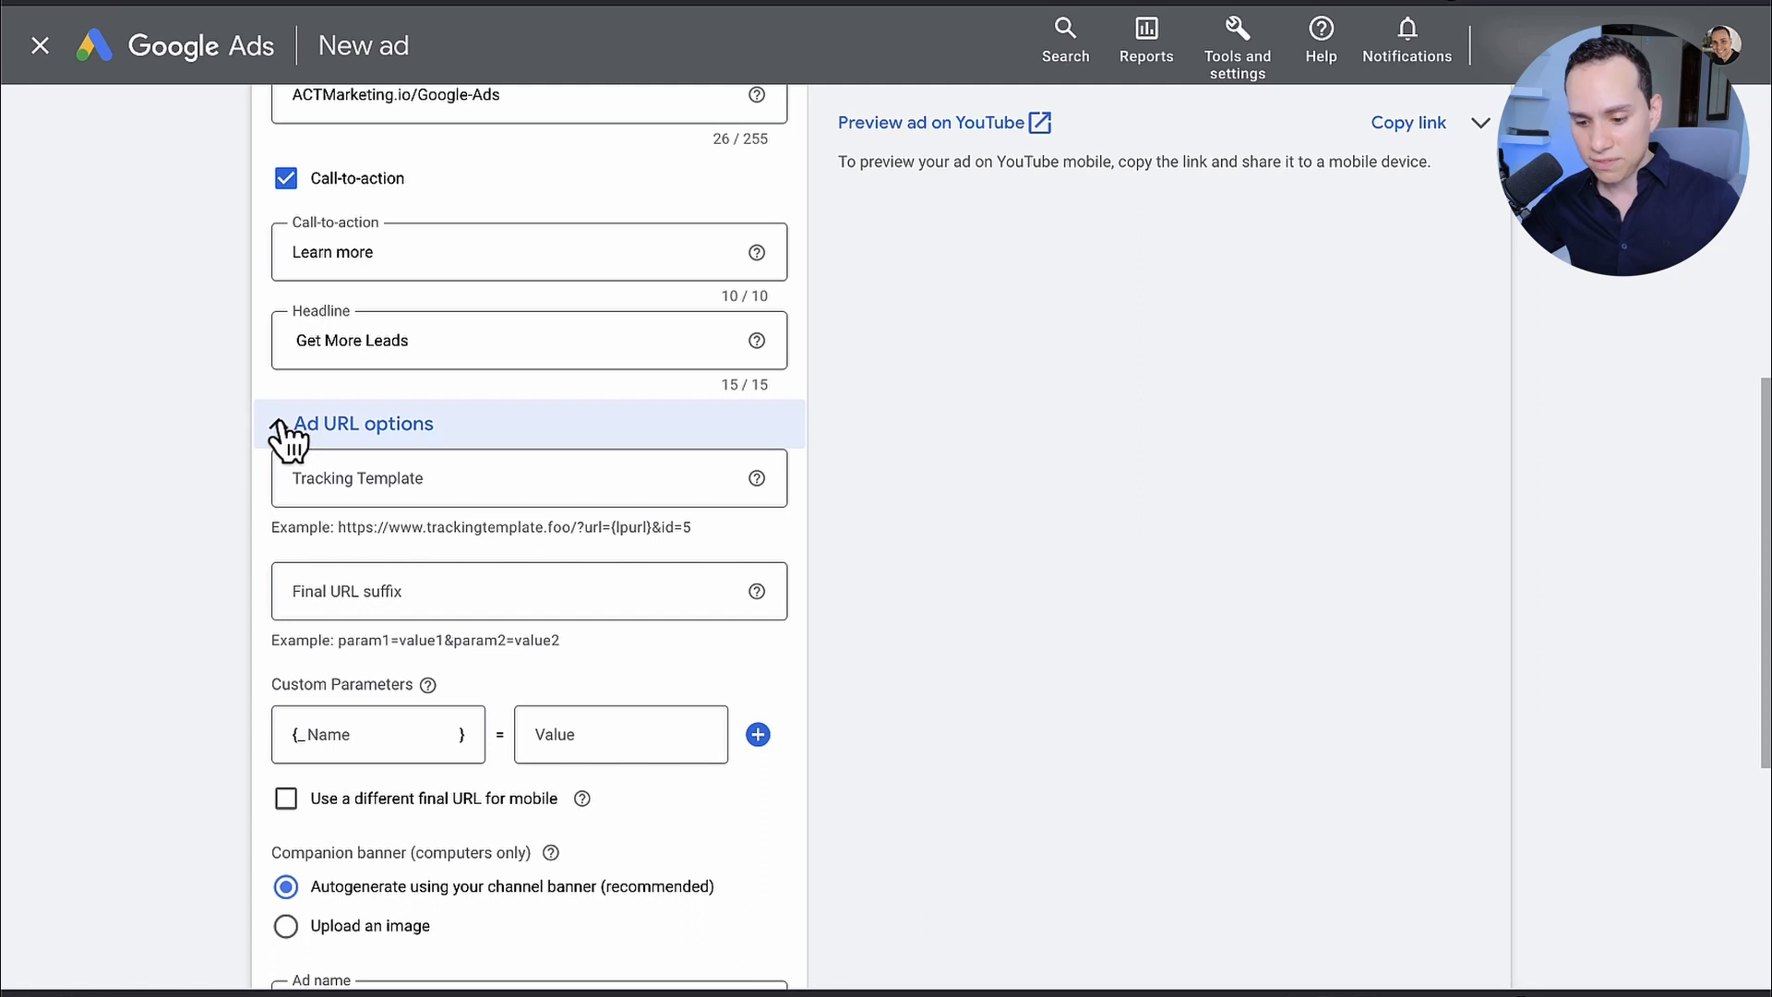
left_click(282, 430)
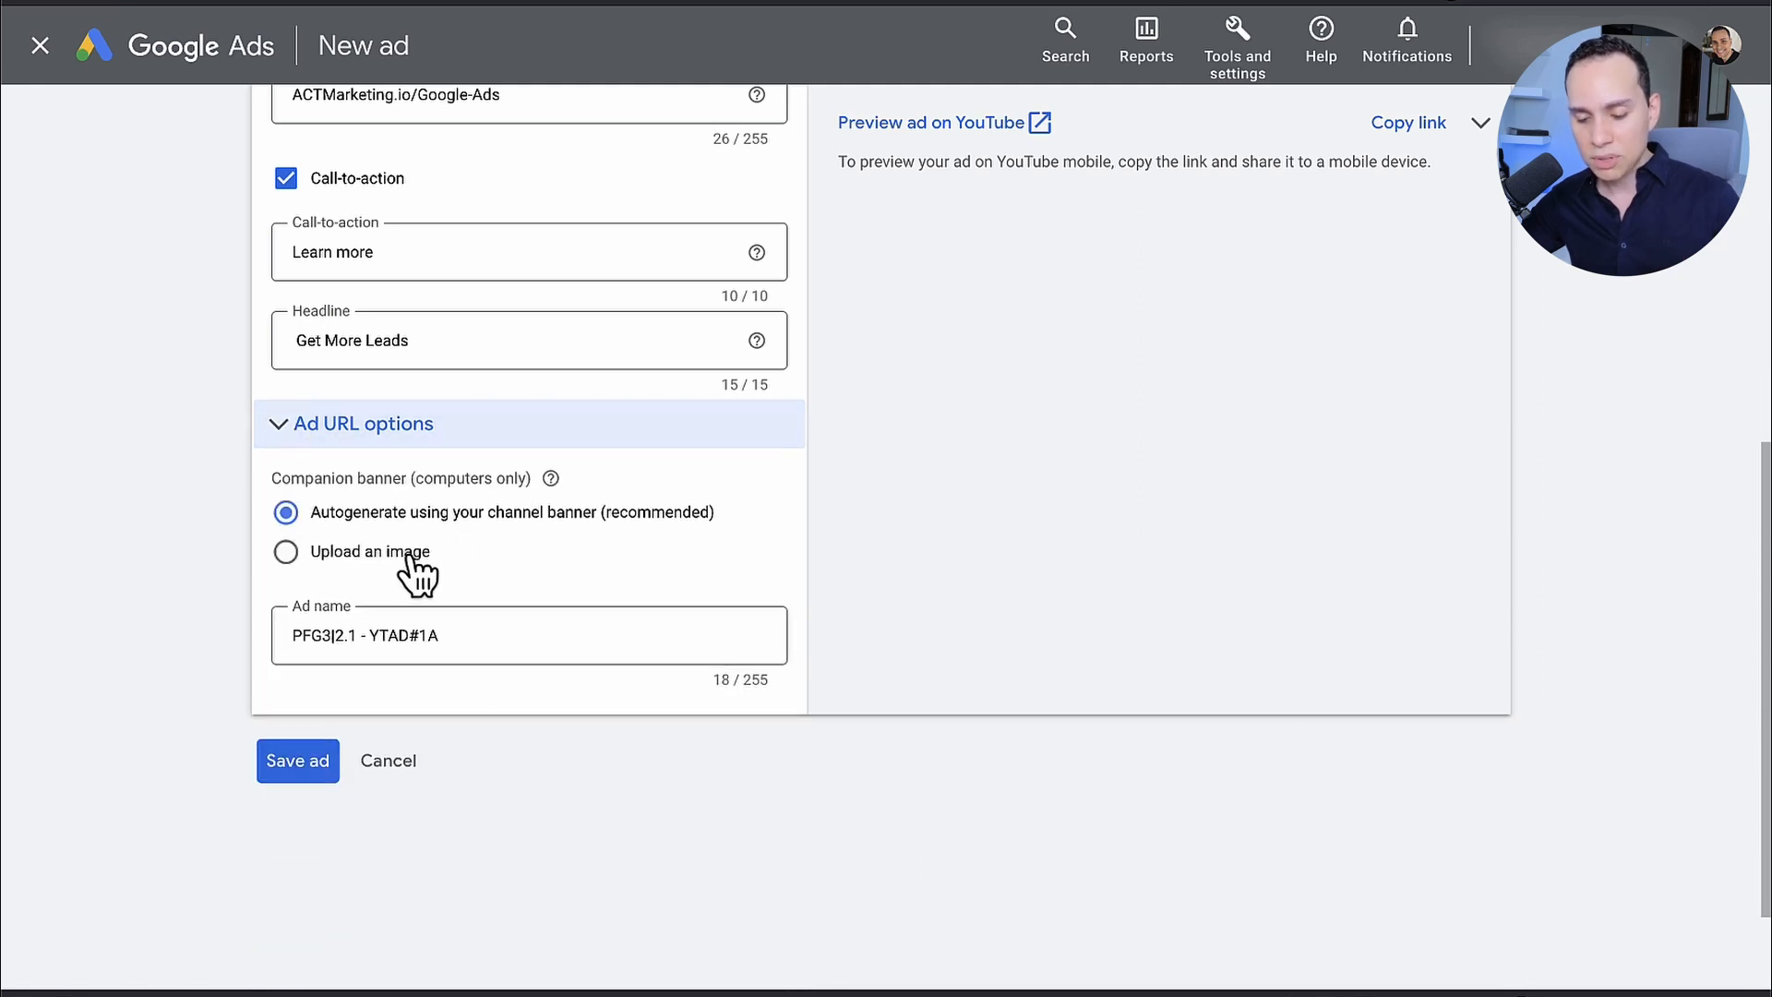
Step: Examine the desktop ad preview, including the companion ad beside the video with its headline and call-to-action
scroll(1166, 511, "up", 7)
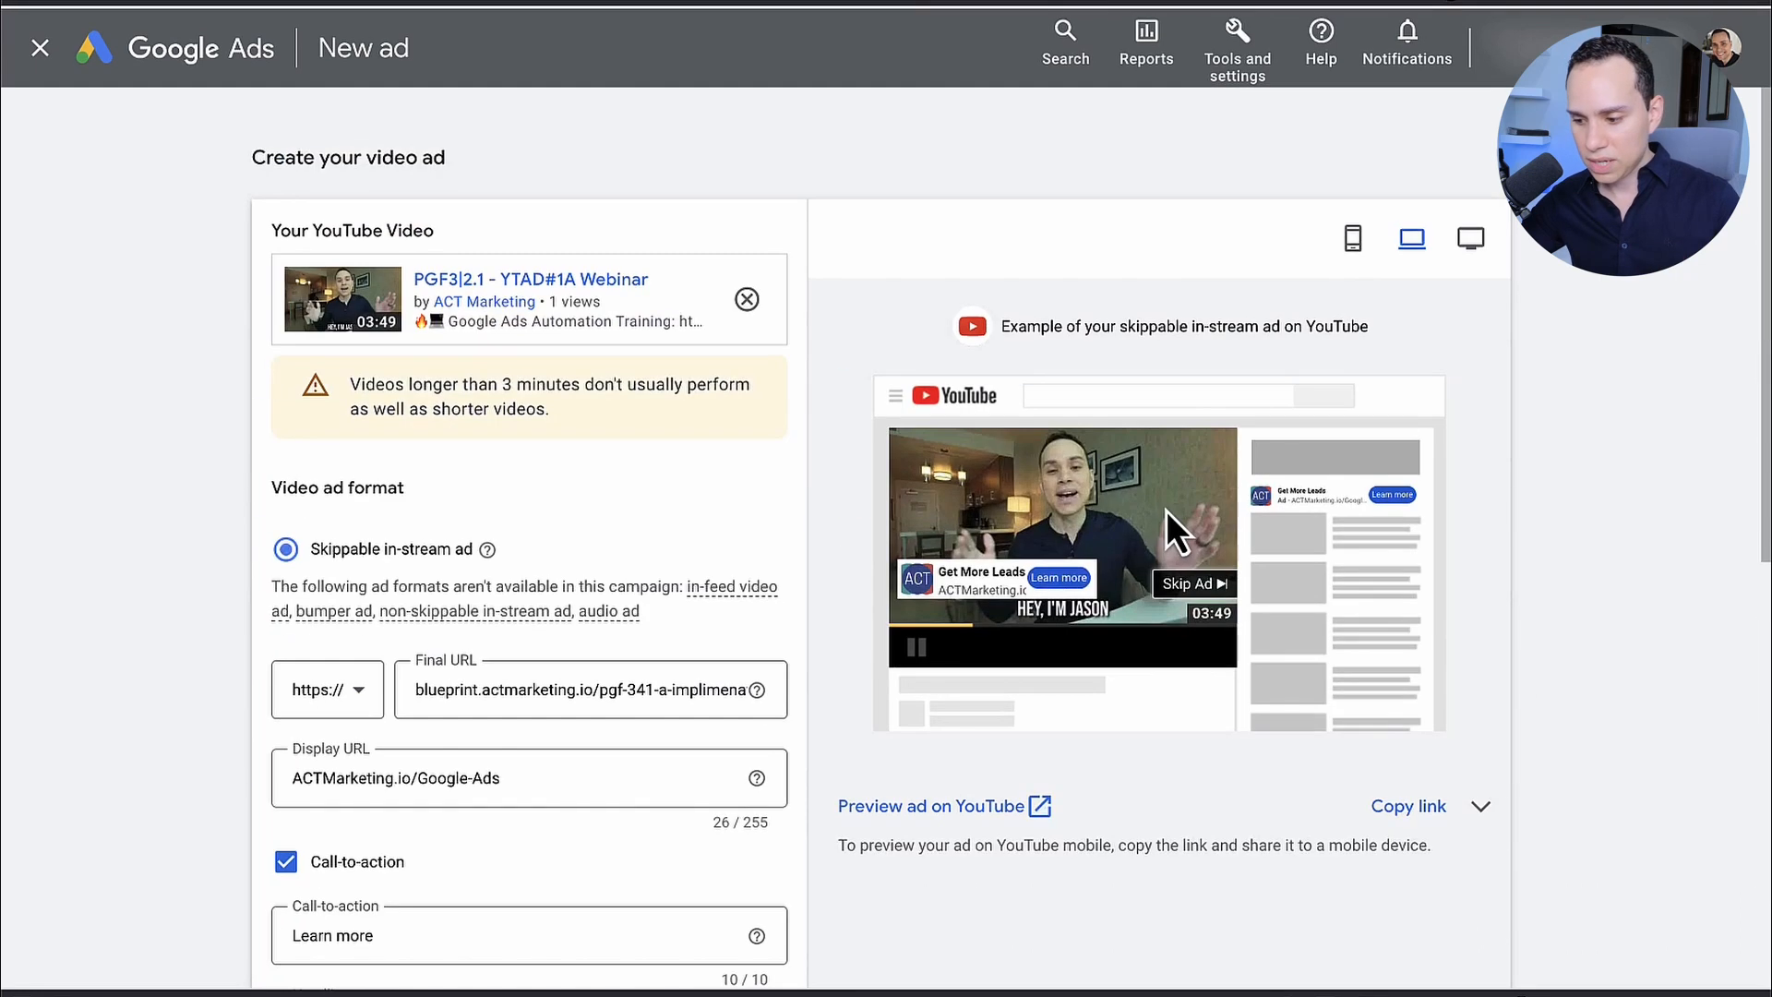
scroll(1166, 511, "down", 2)
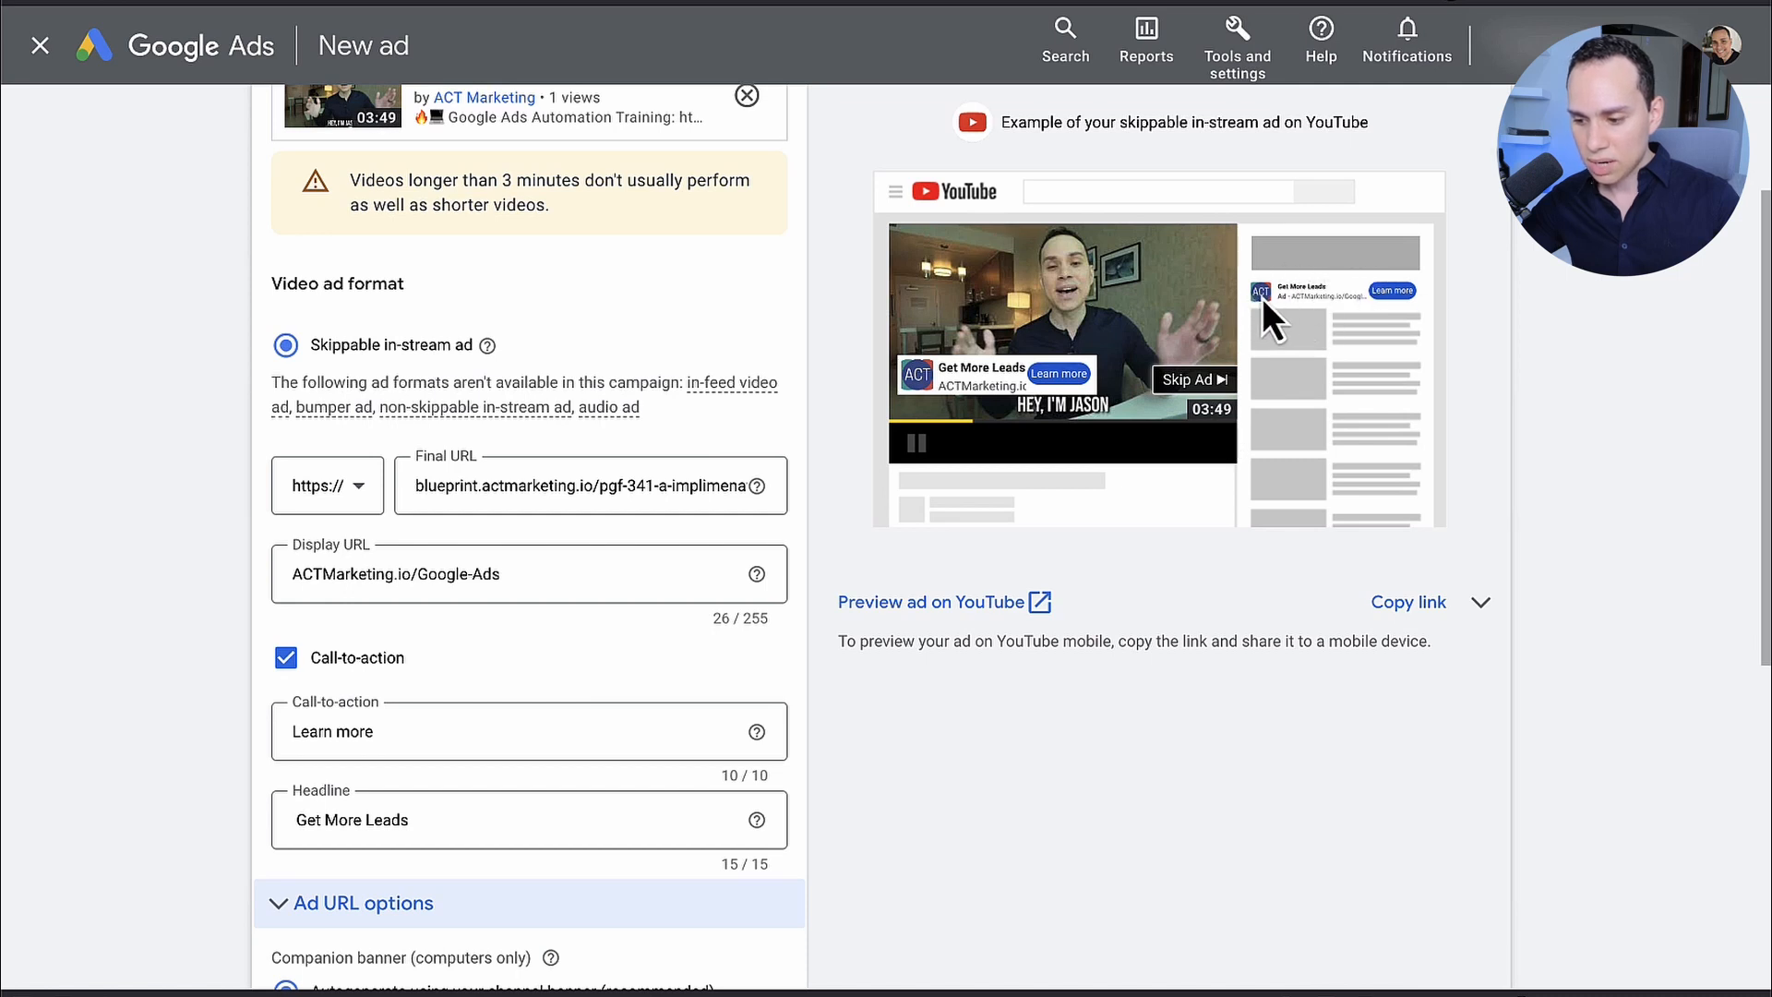
left_click_drag(1280, 286, 1422, 292)
left_click(1402, 294)
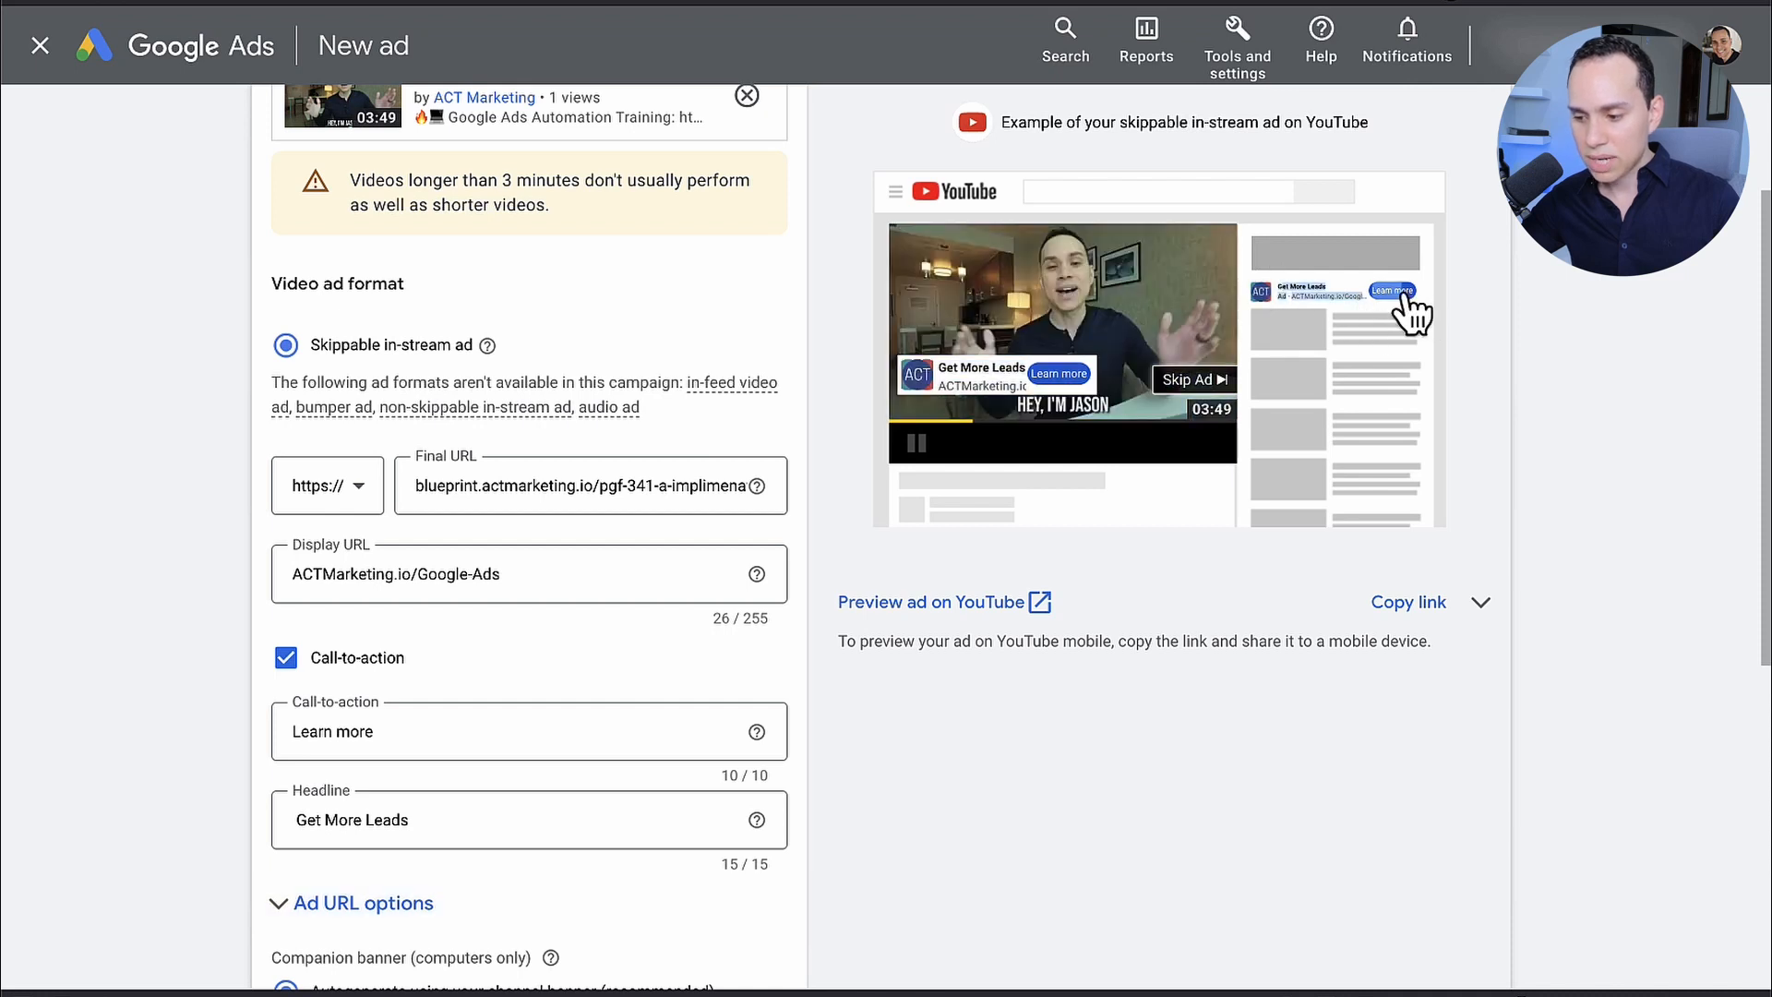
left_click(1448, 295)
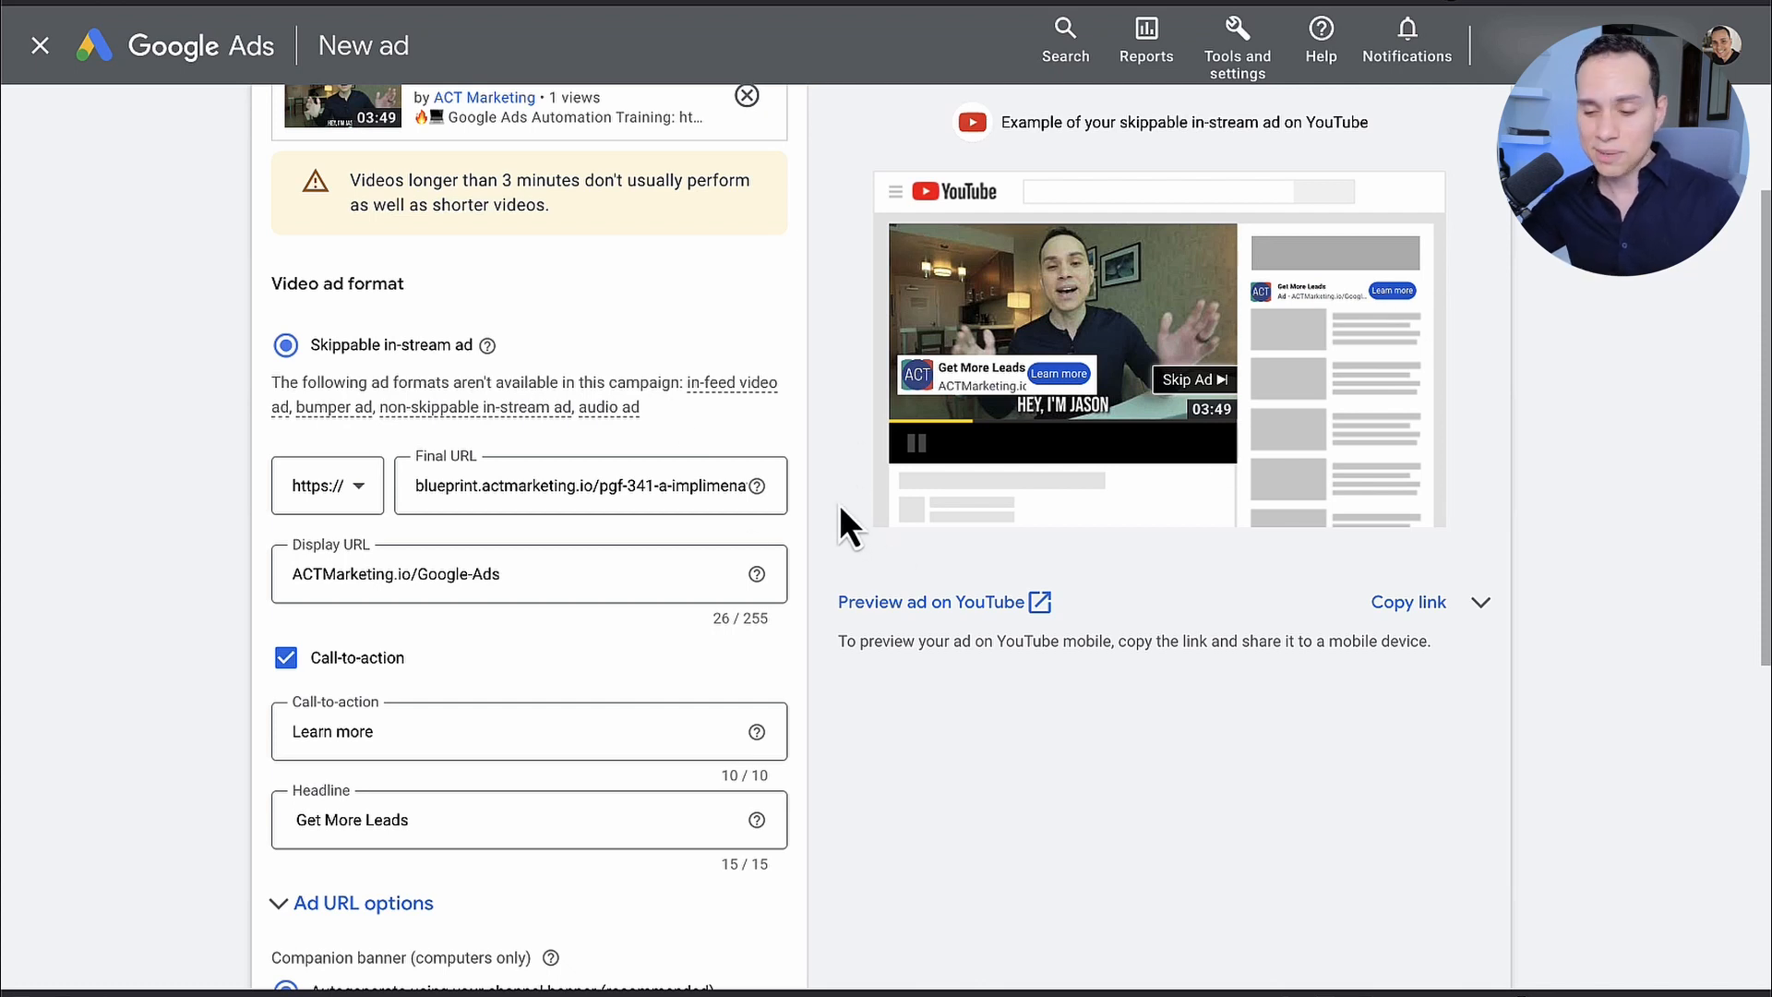
scroll(847, 464, "up", 2)
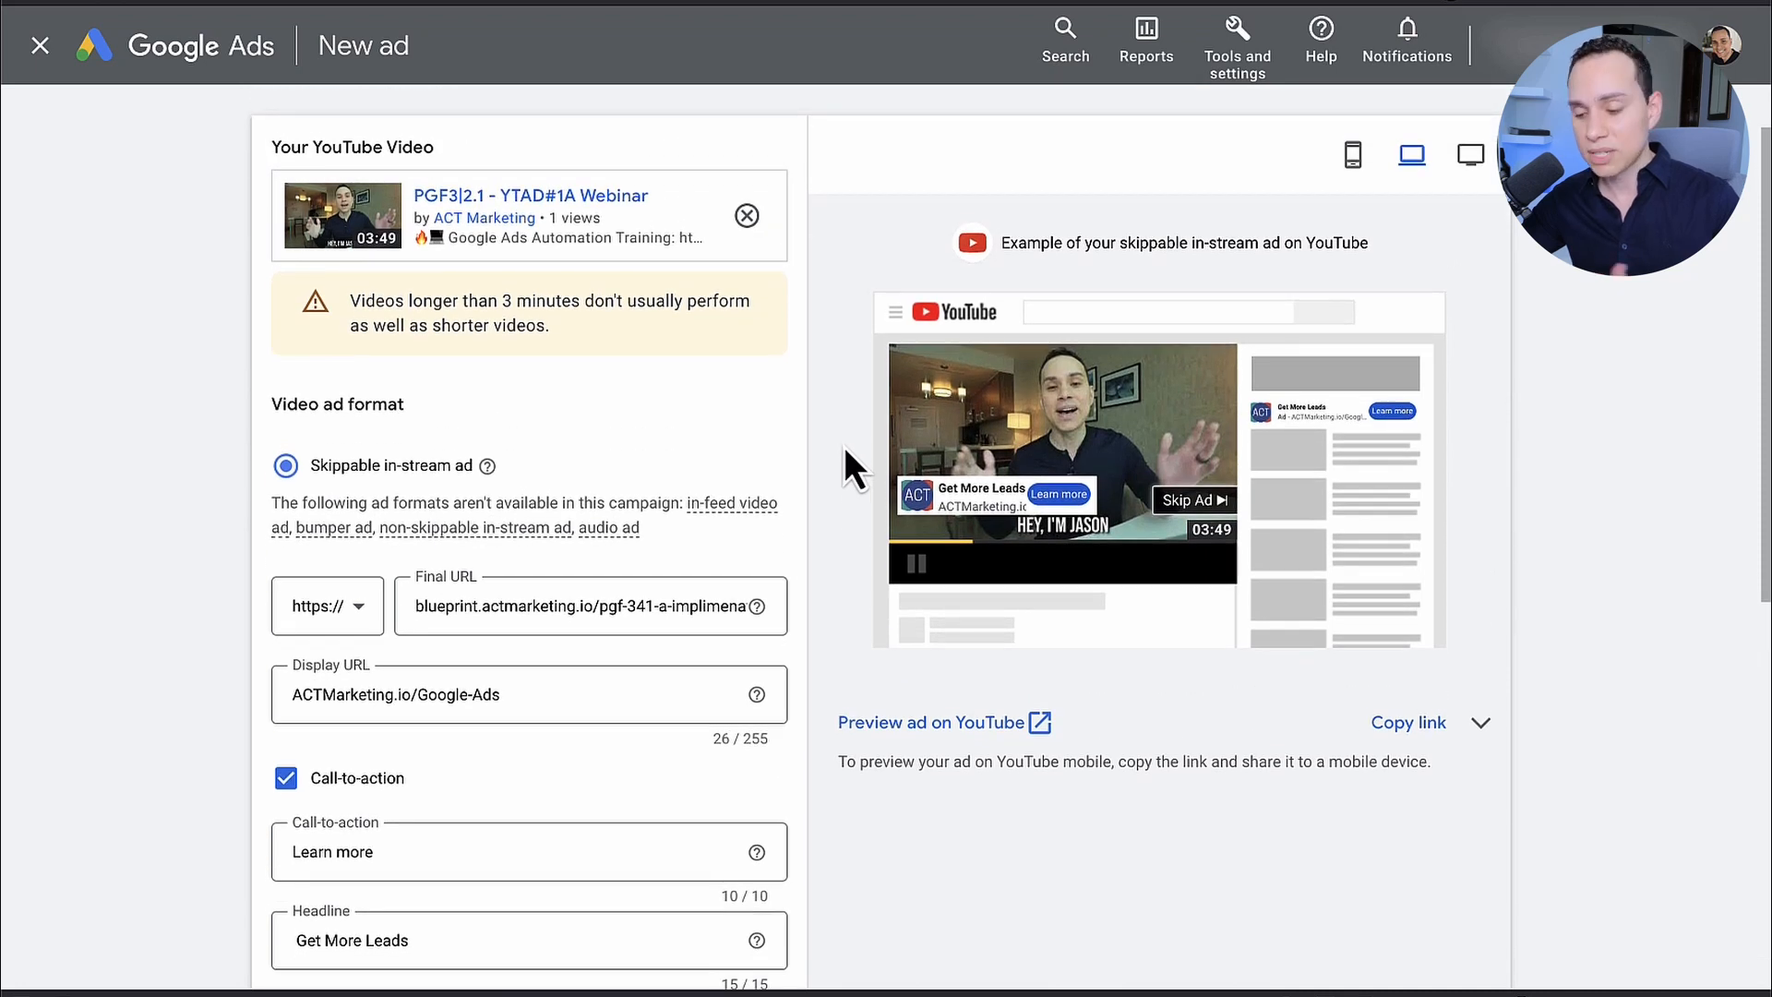
Step: Save the new video ad under the name PFG3|2.1 - YTAD#1A
scroll(843, 445, "down", 7)
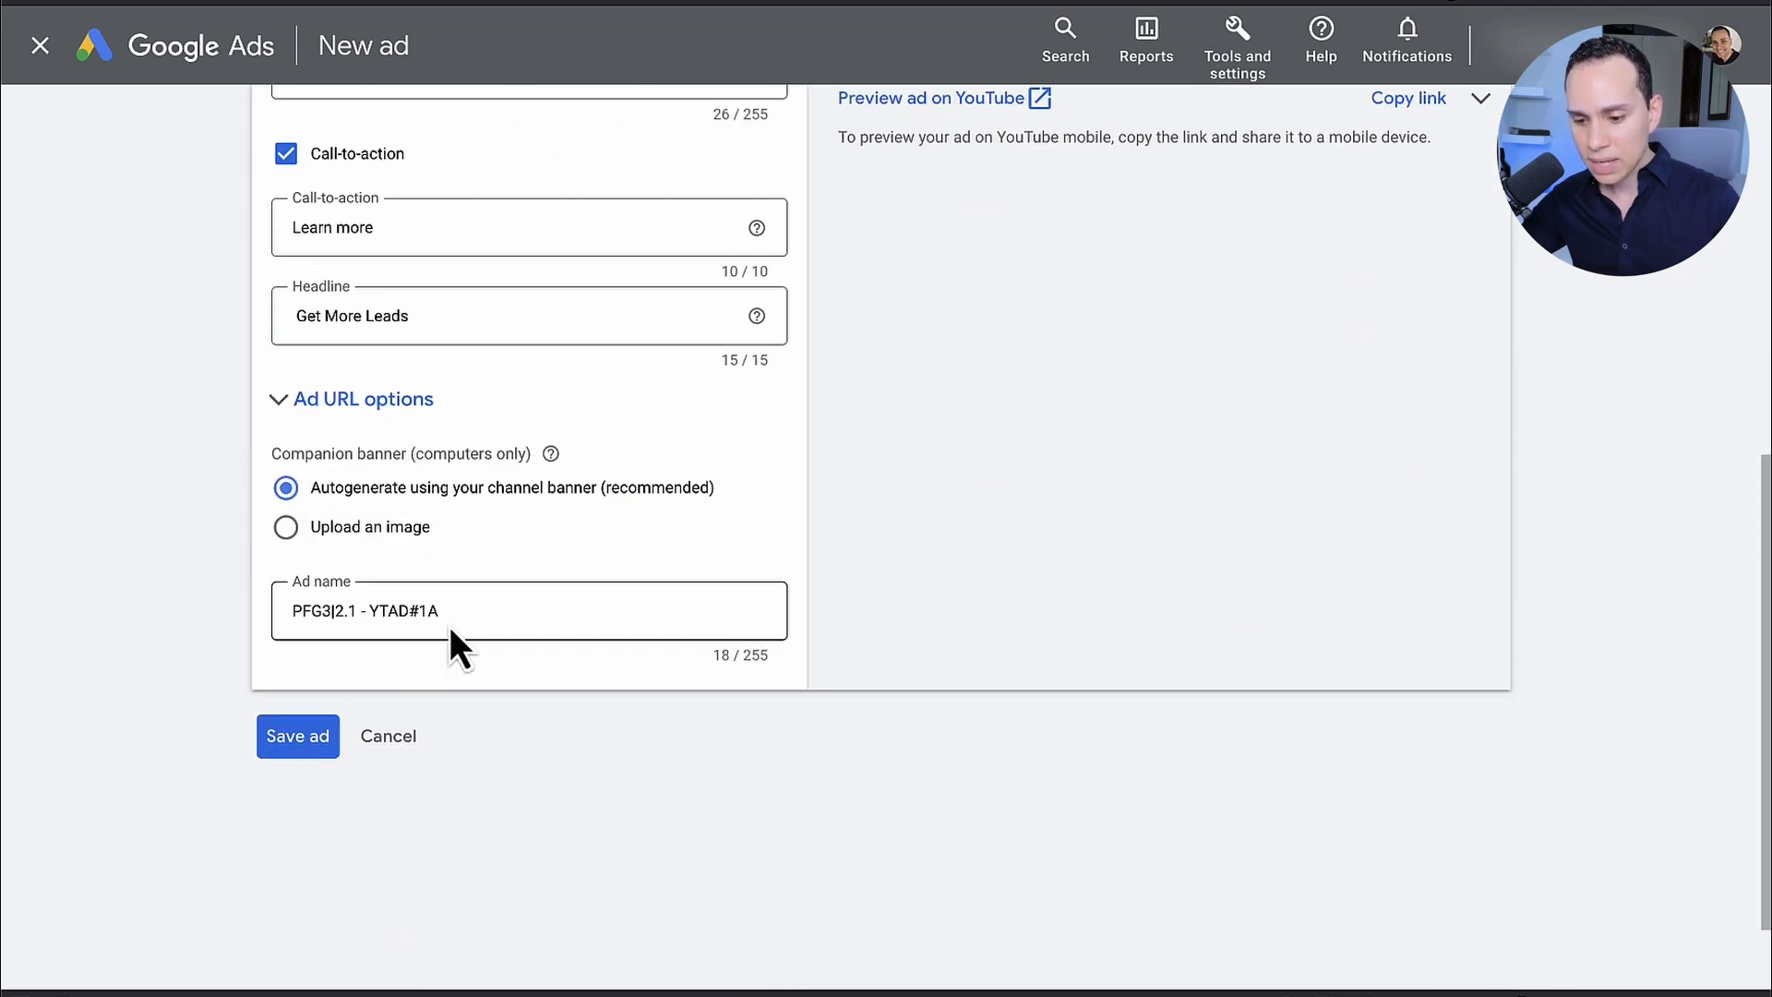
left_click(451, 626)
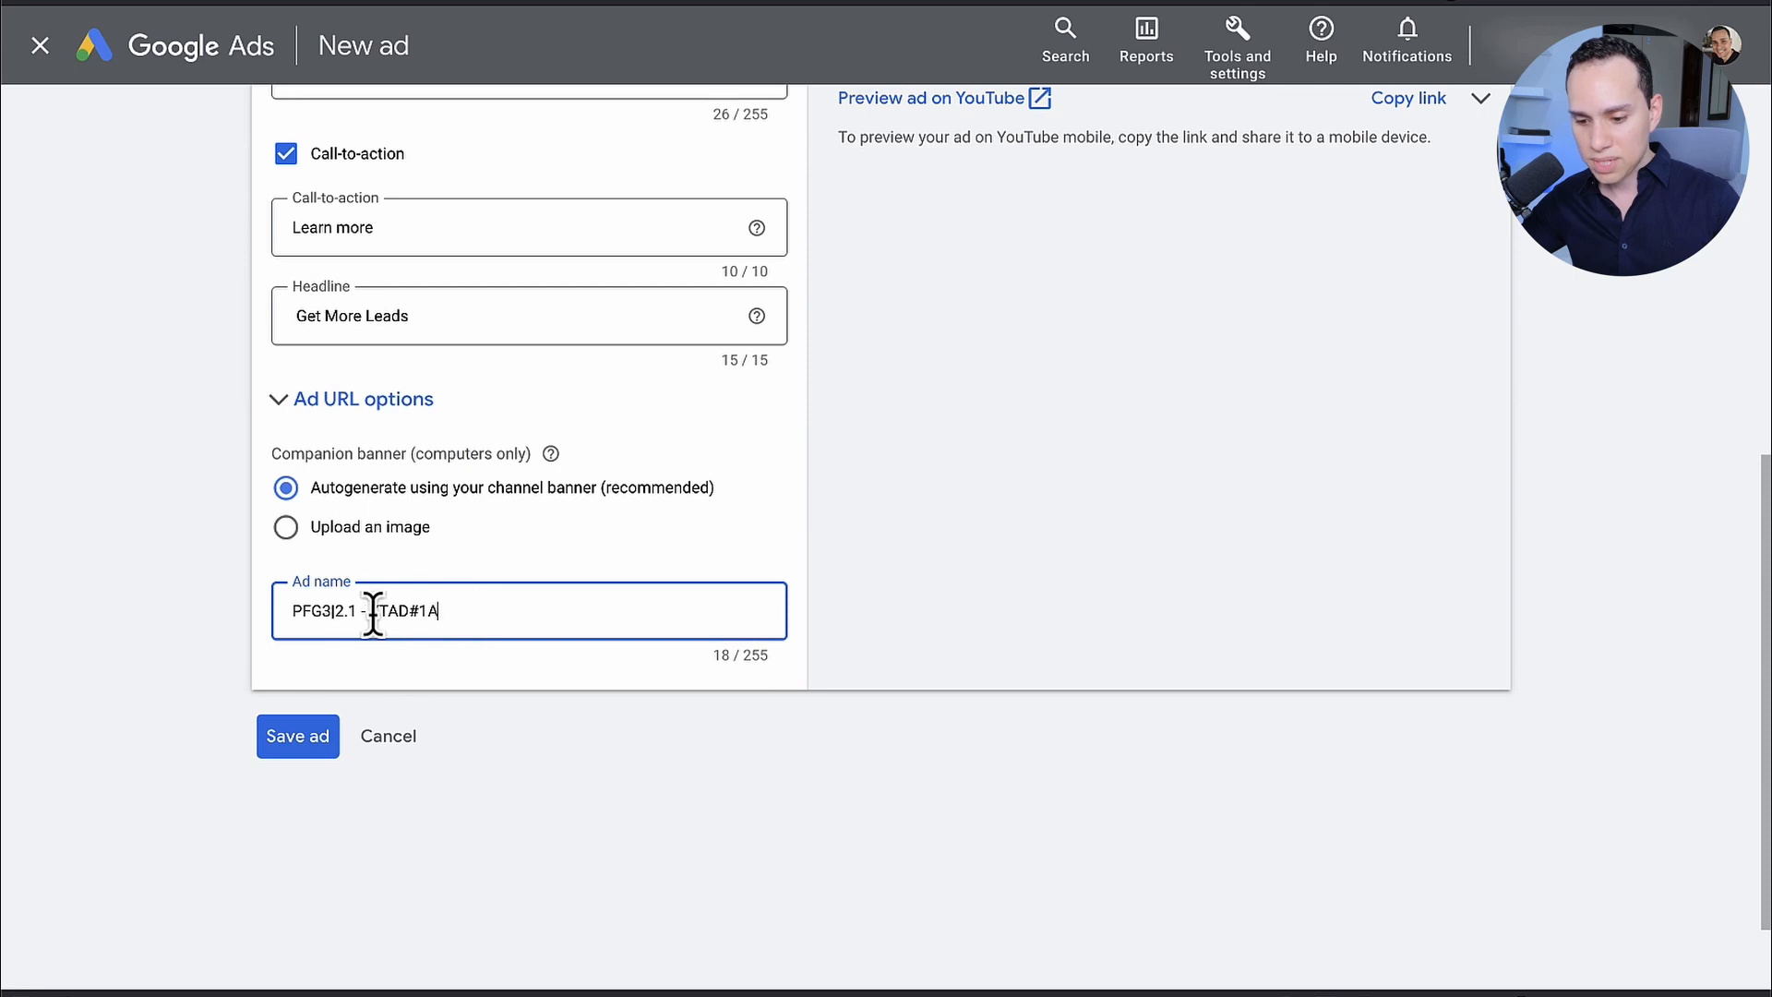
left_click(305, 742)
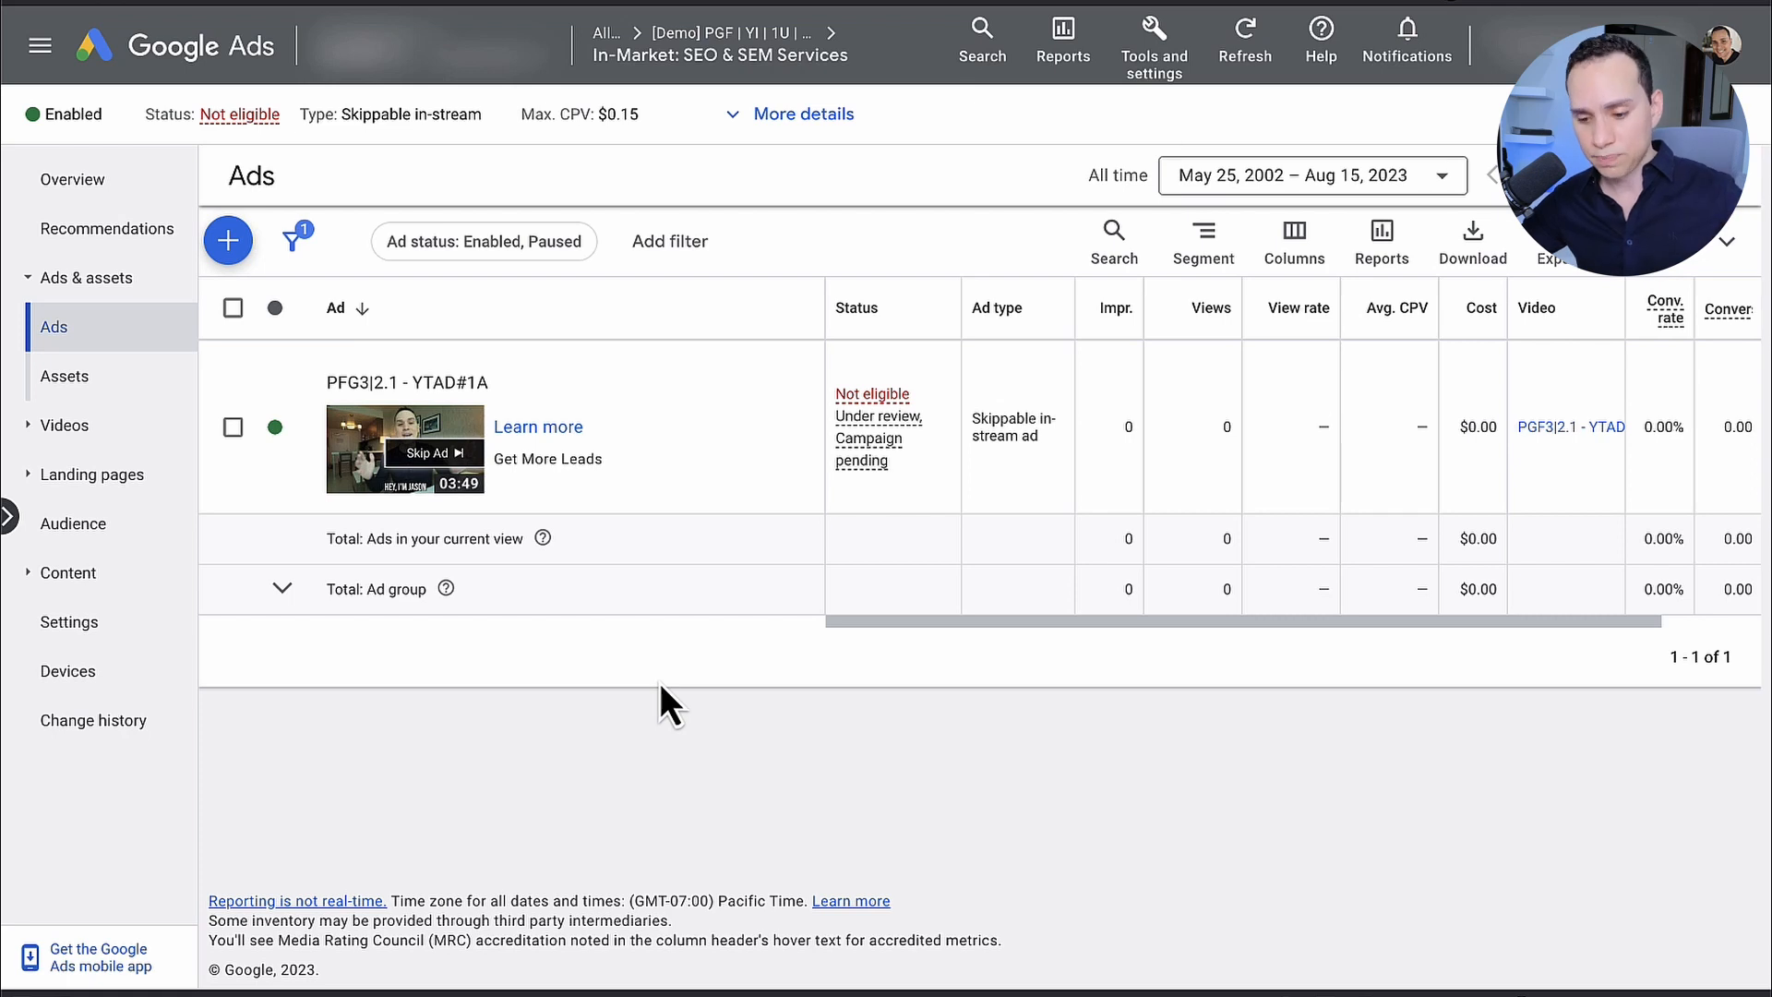
Step: Select the PFG3|2.1 - YTAD#1A ad in the SEO & SEM Services ad group and copy it
left_click(233, 427)
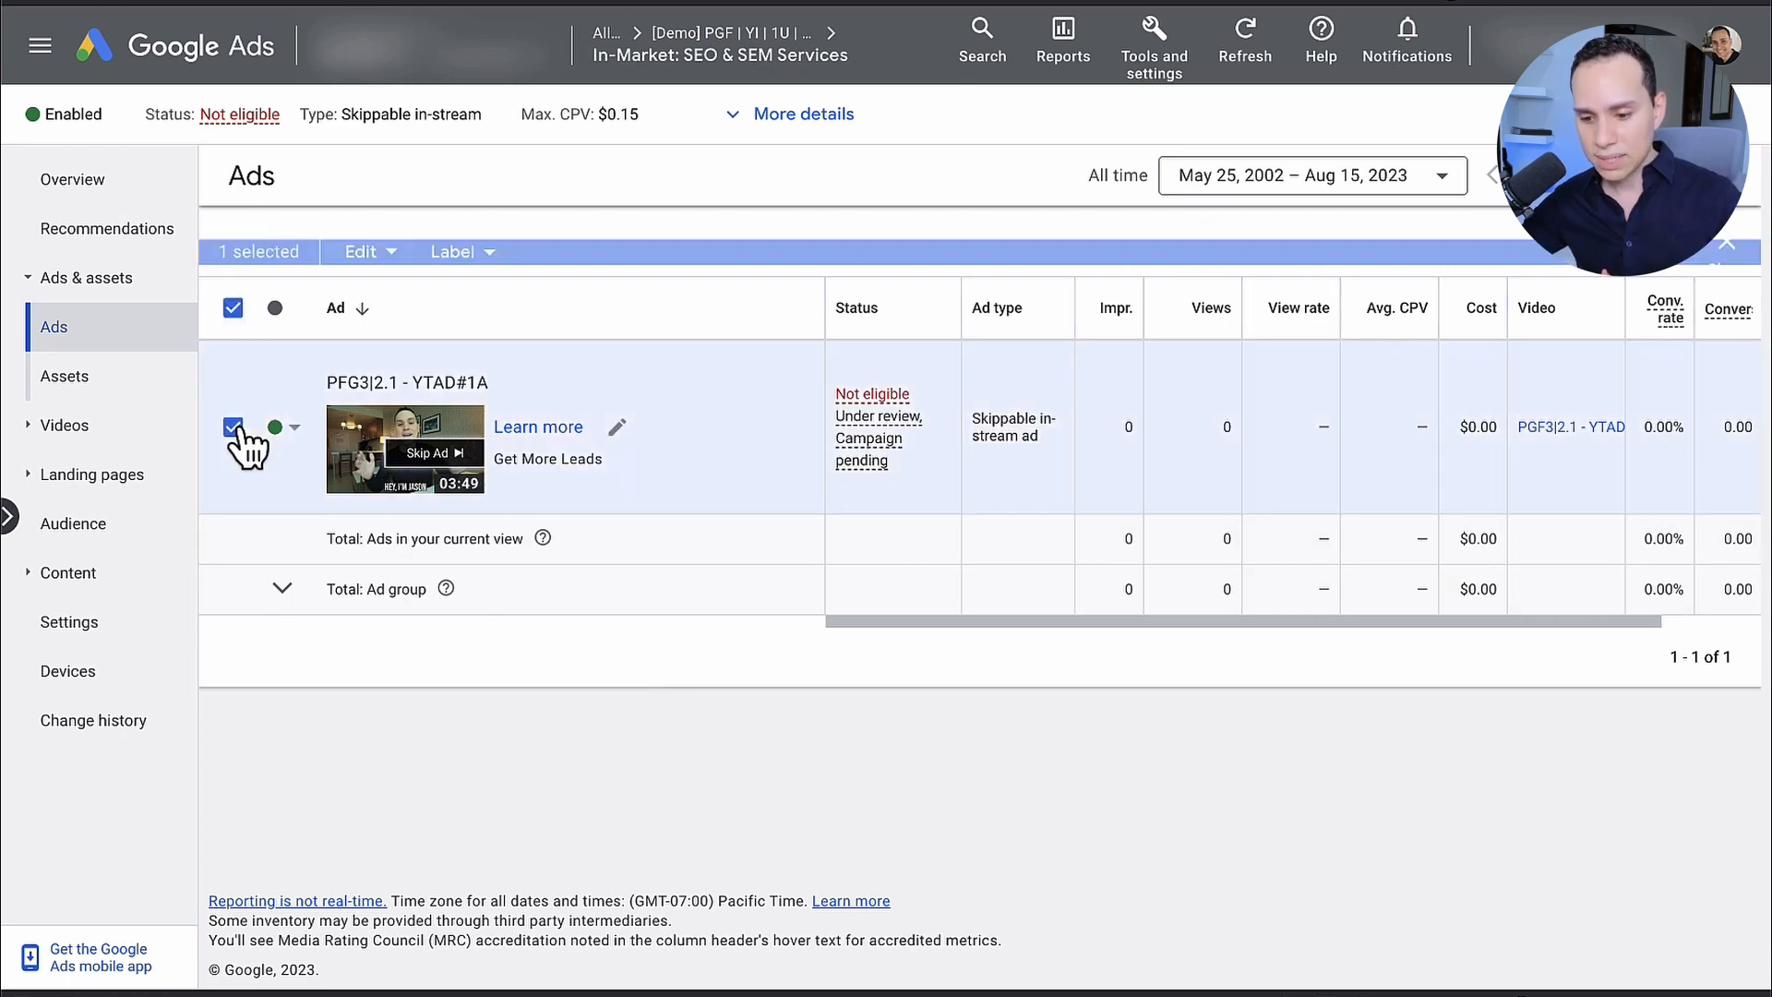
left_click(232, 308)
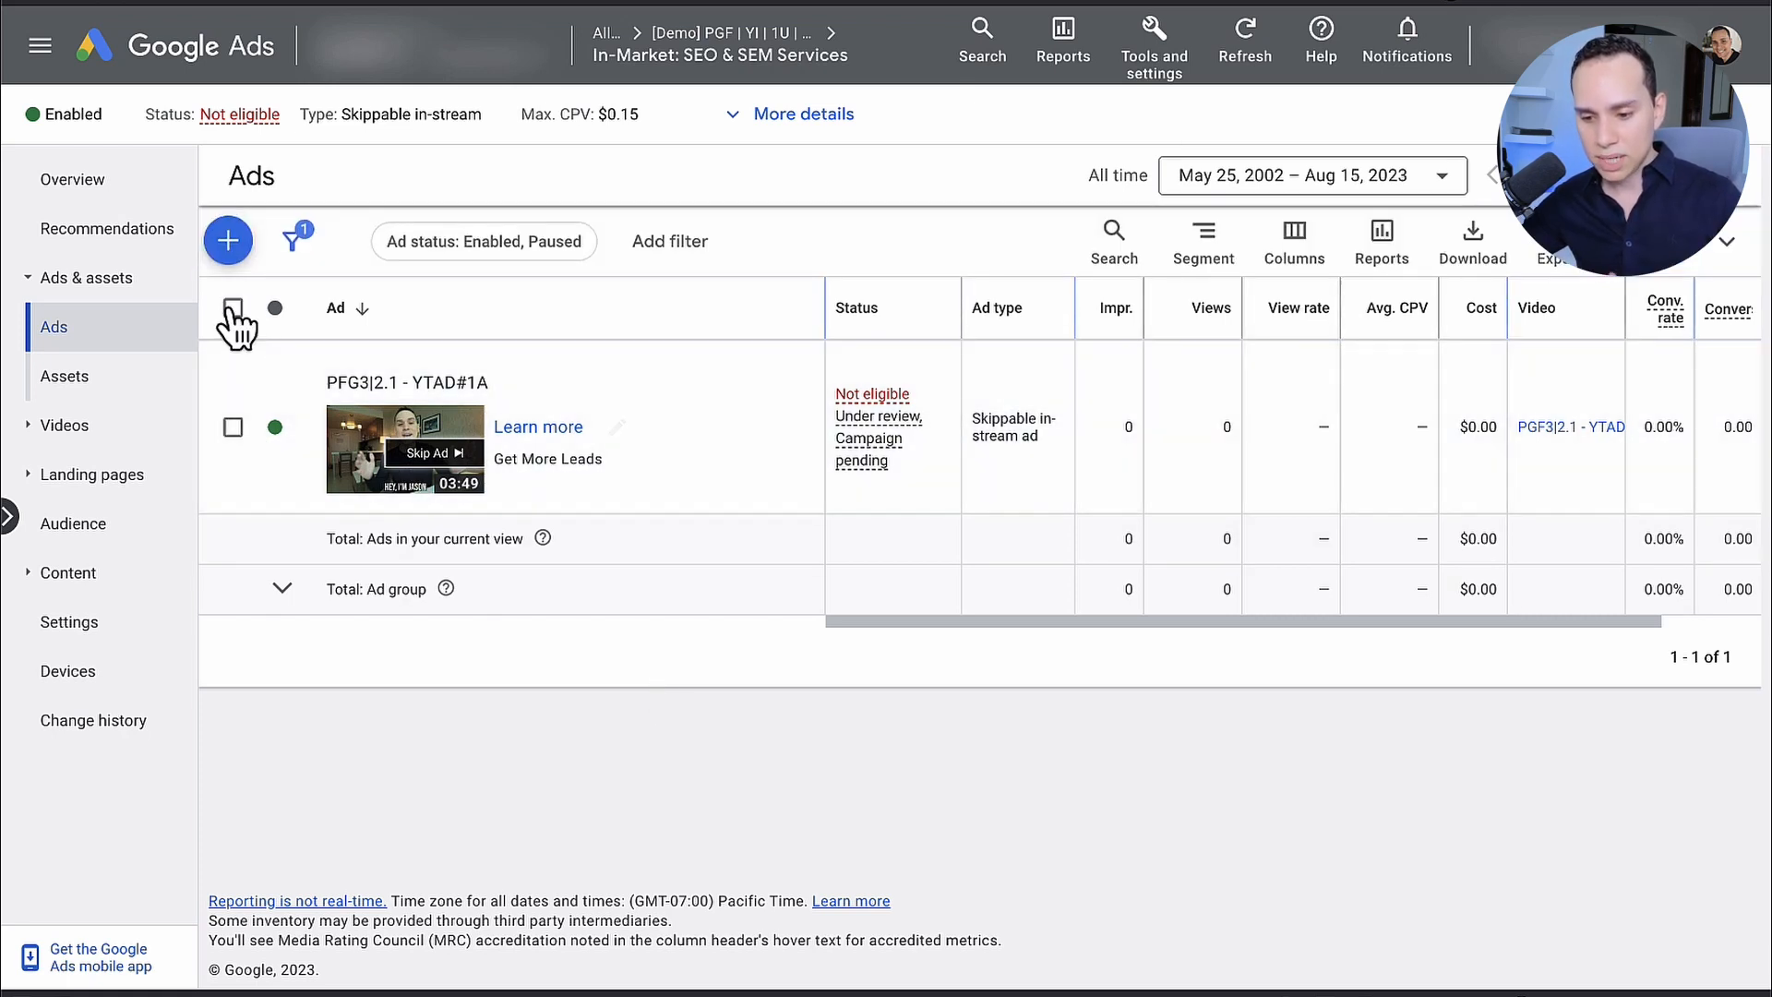
left_click(232, 308)
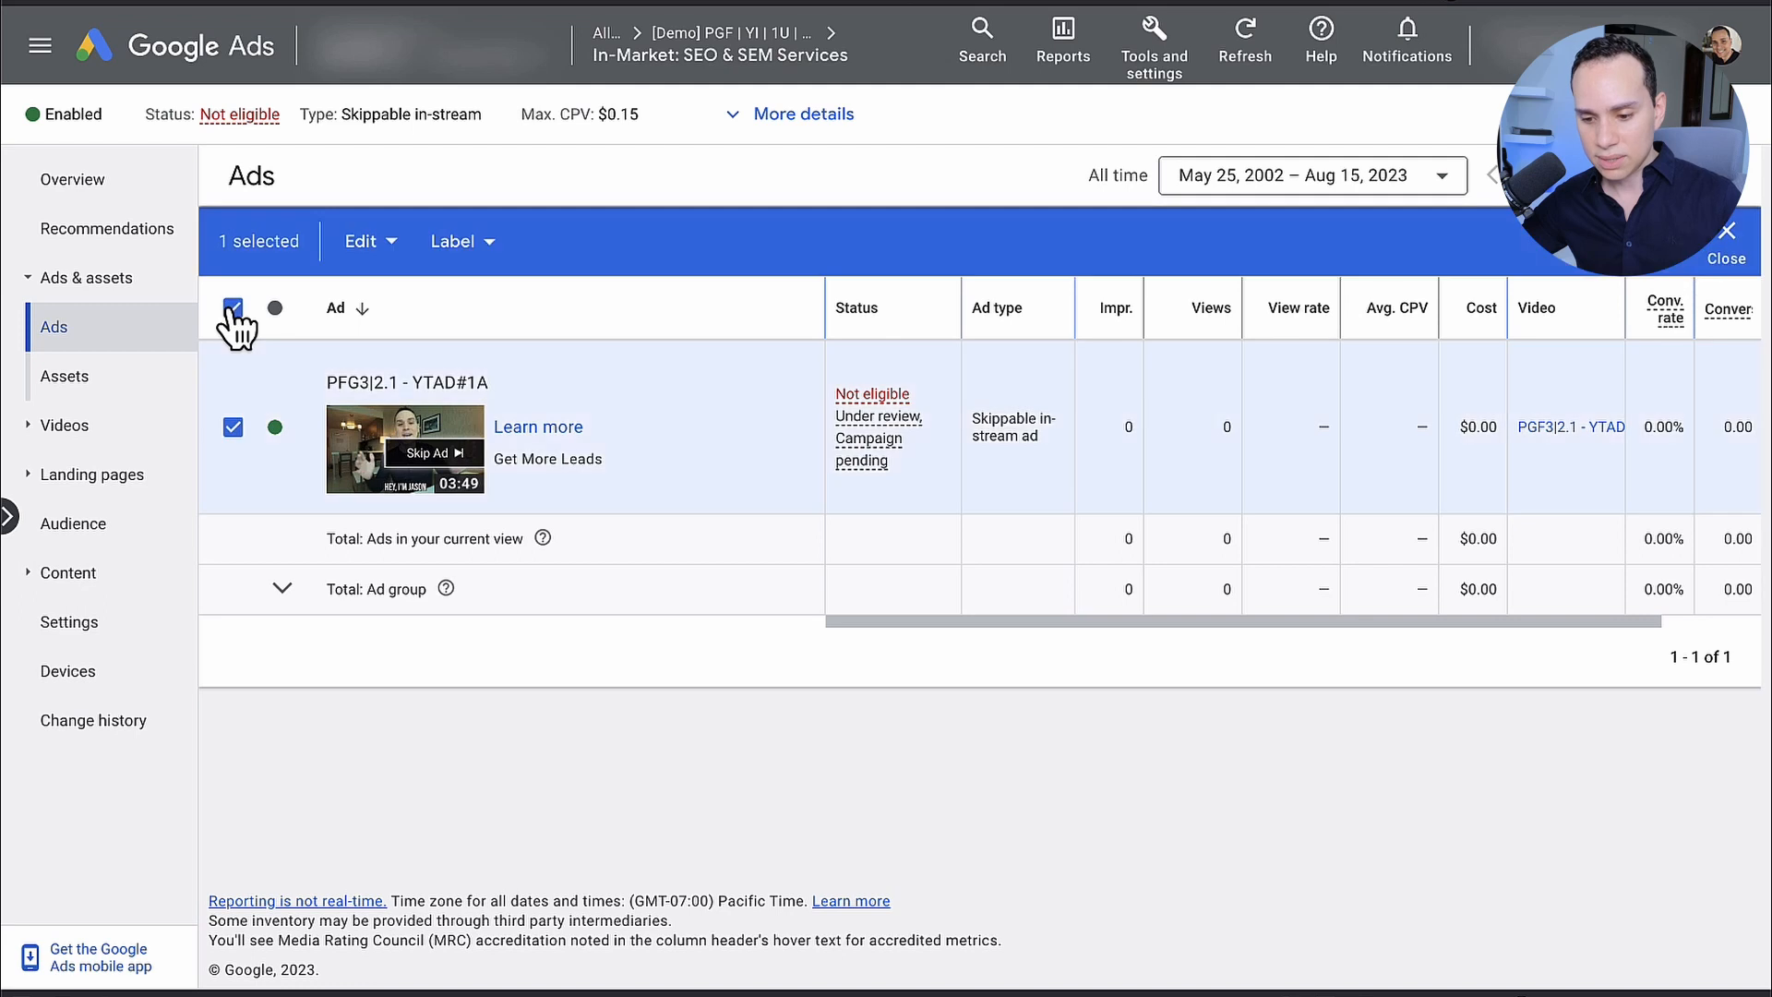
left_click(366, 242)
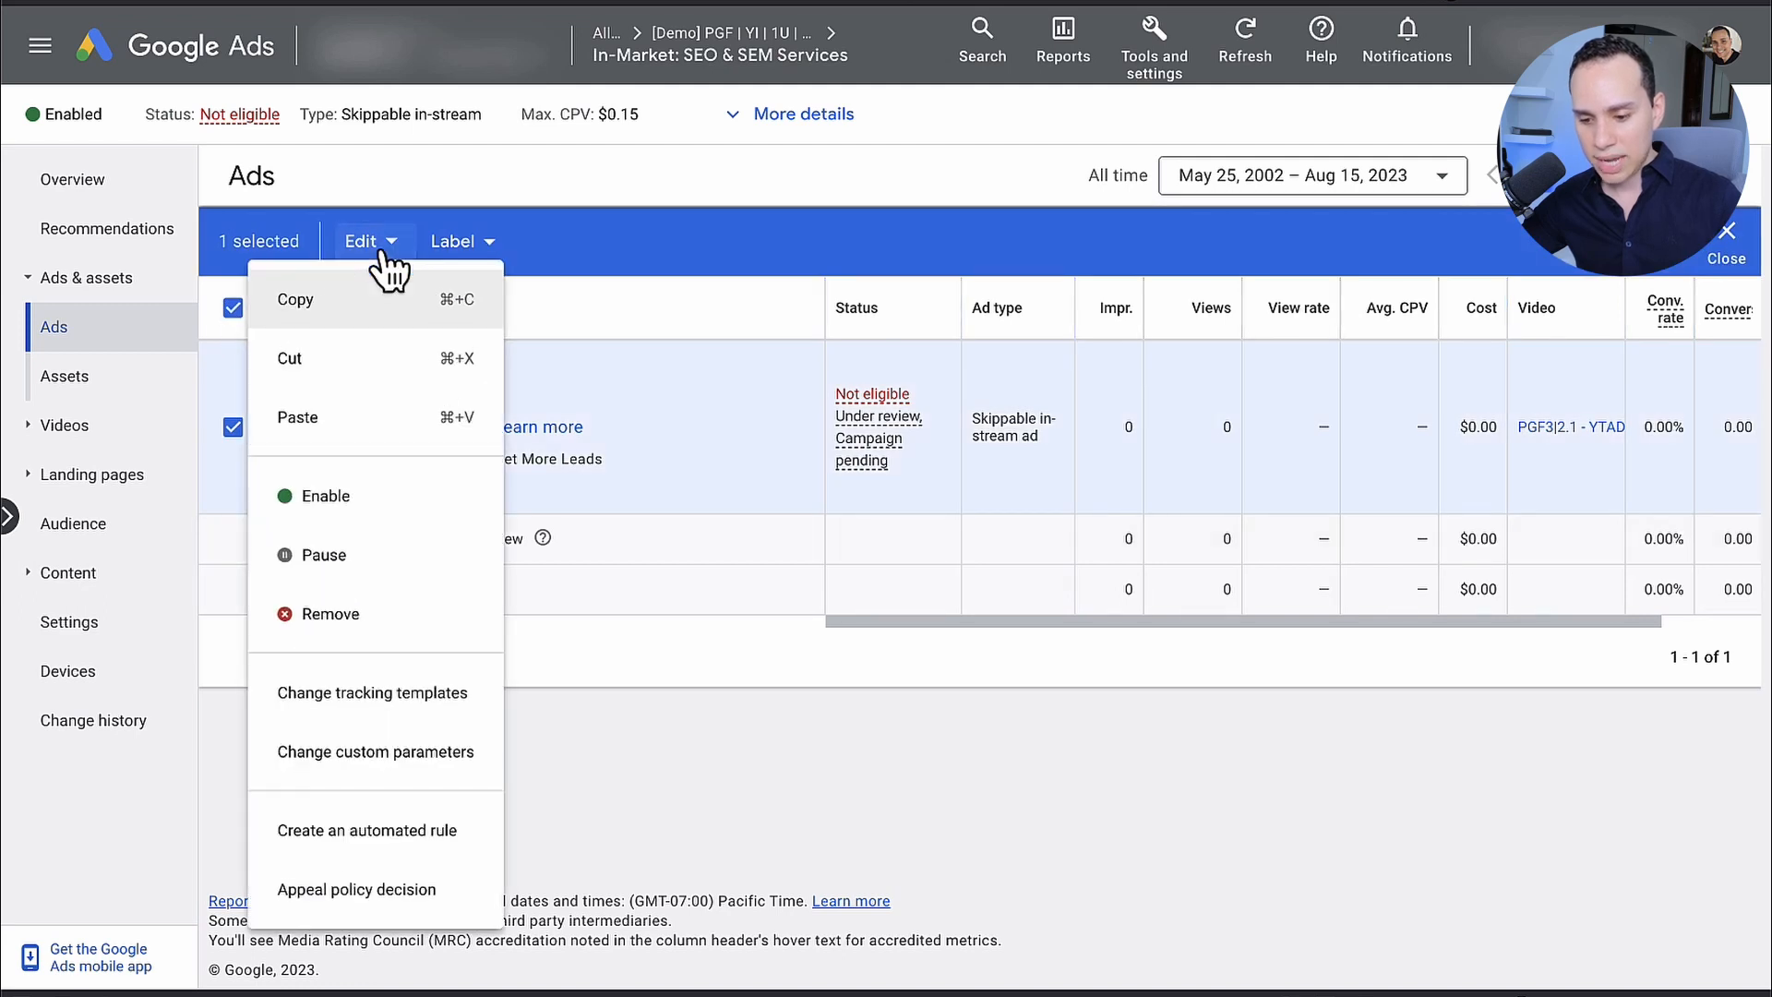
left_click(316, 312)
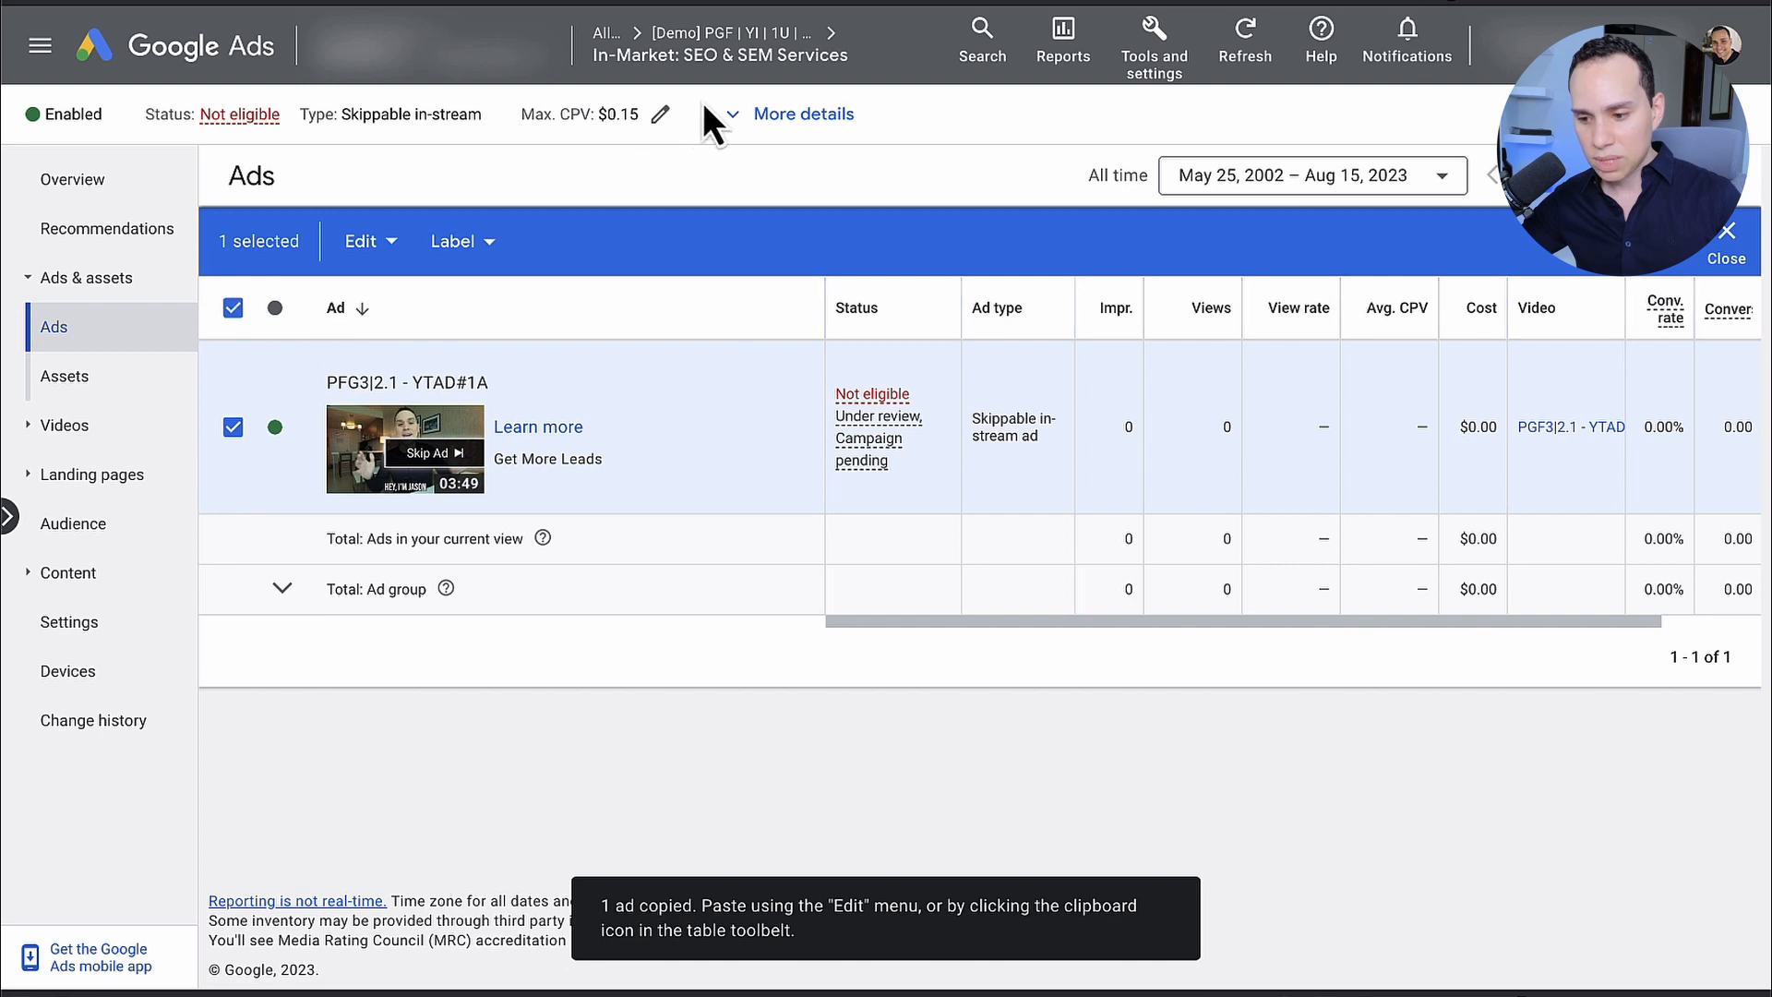
Step: Return to the campaign's ad groups and open In-Market: Email Marketing Services
left_click(736, 34)
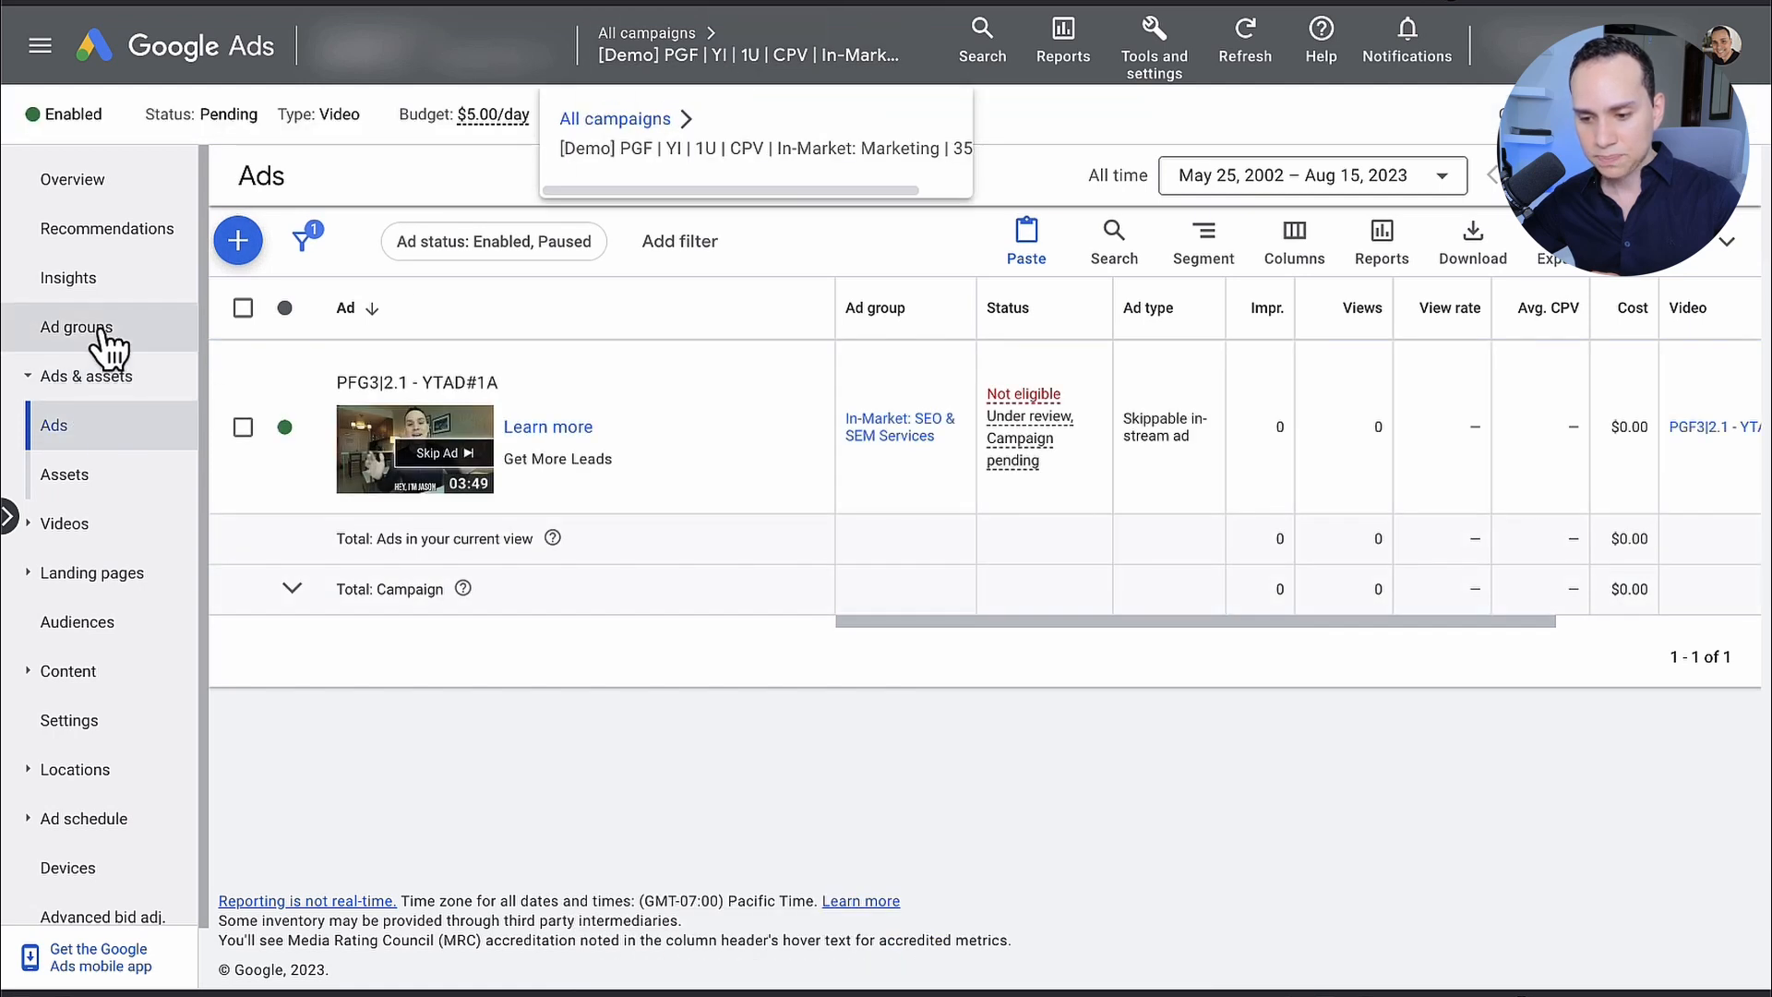
left_click(108, 348)
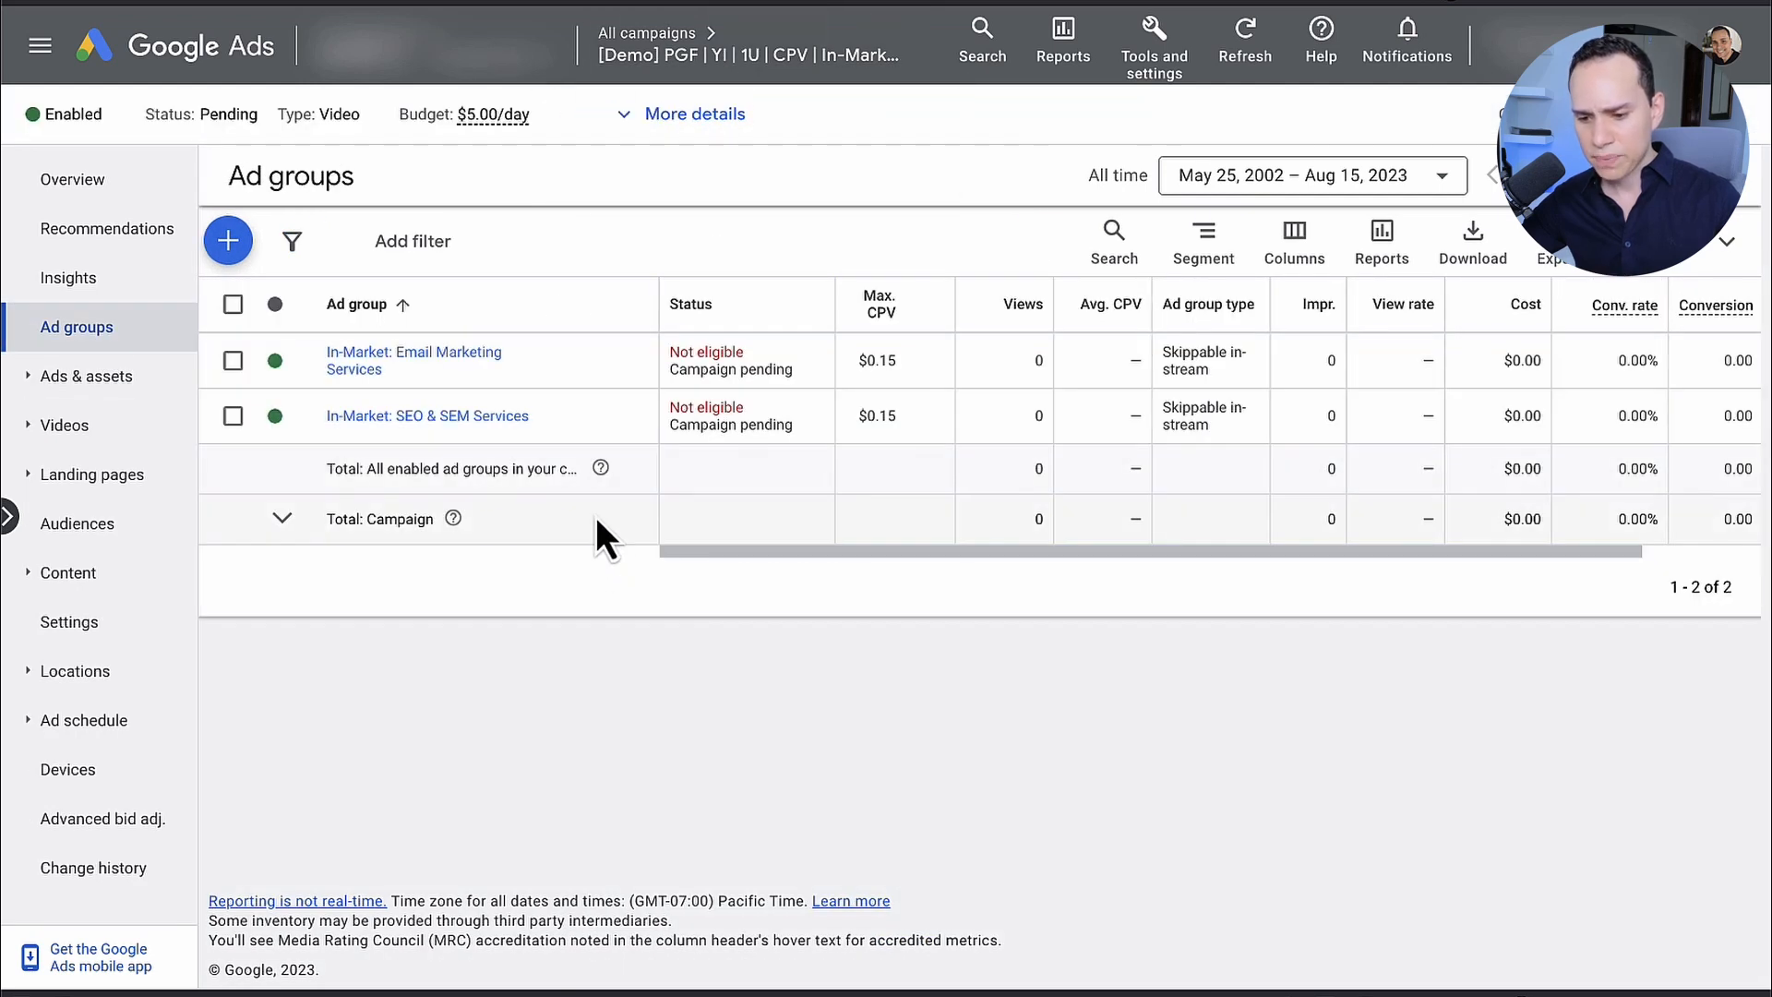
left_click(363, 369)
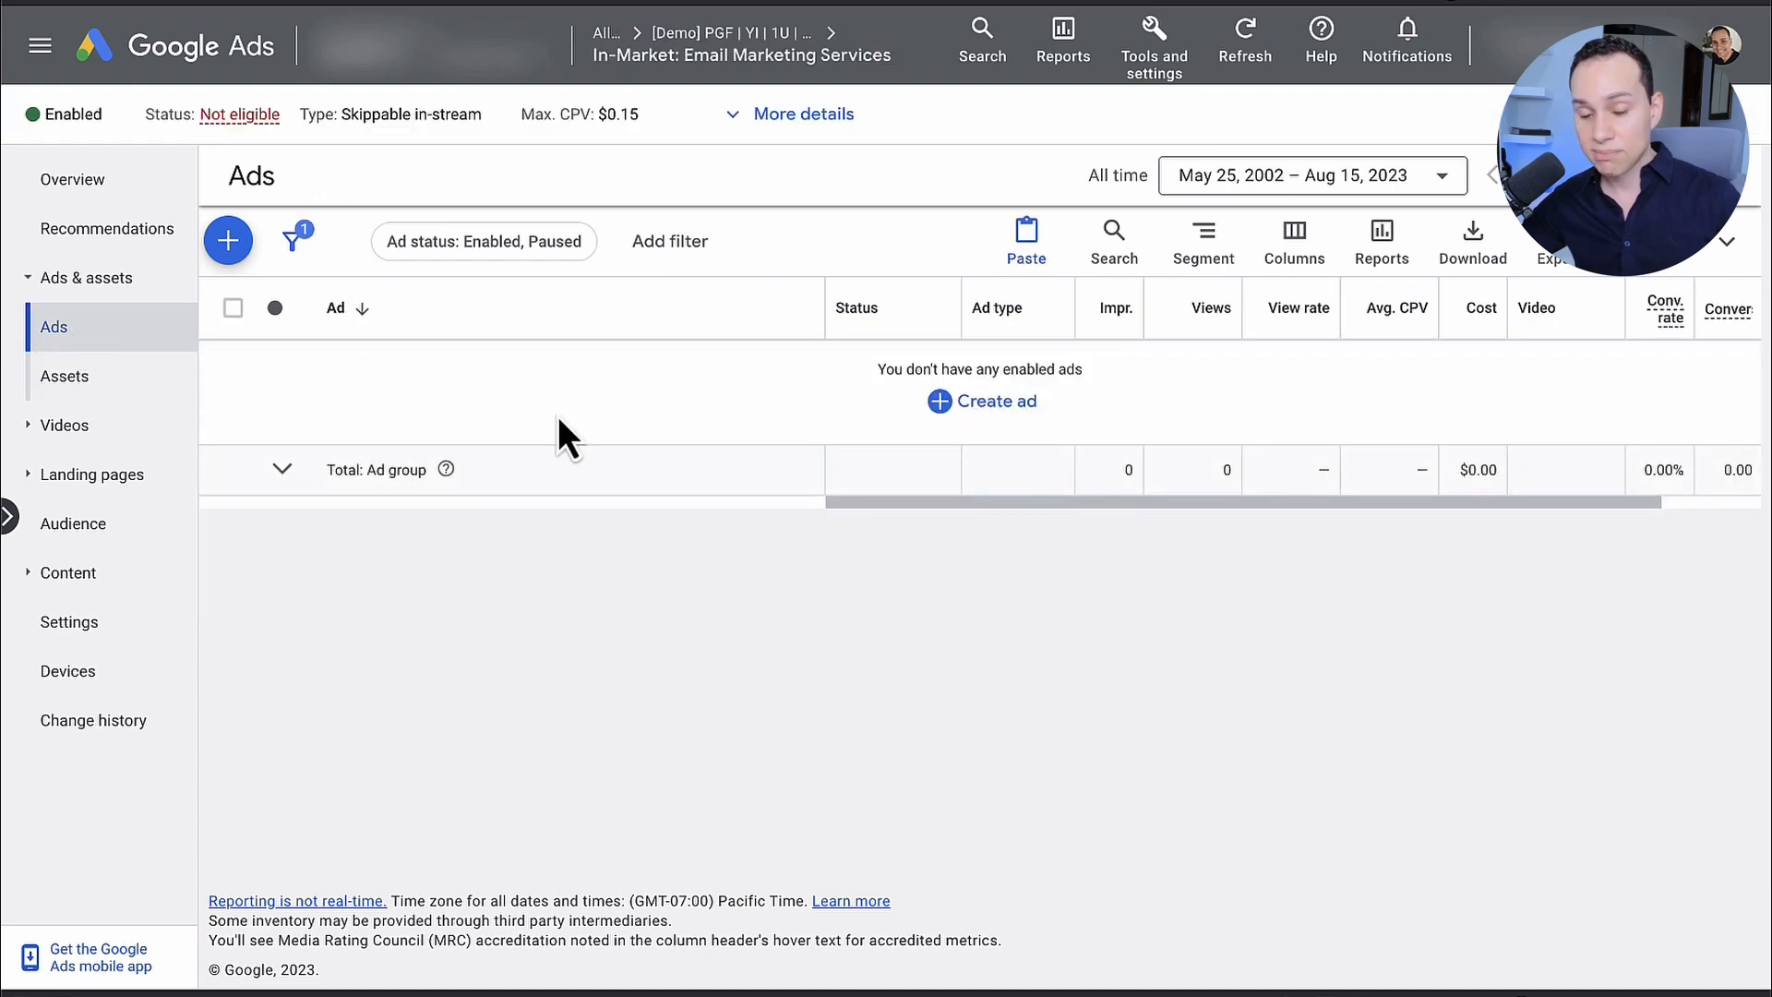
Step: Paste the copied ad into the In-Market: Email Marketing Services ad group, leaving the pause and duplicate options off
left_click(1025, 246)
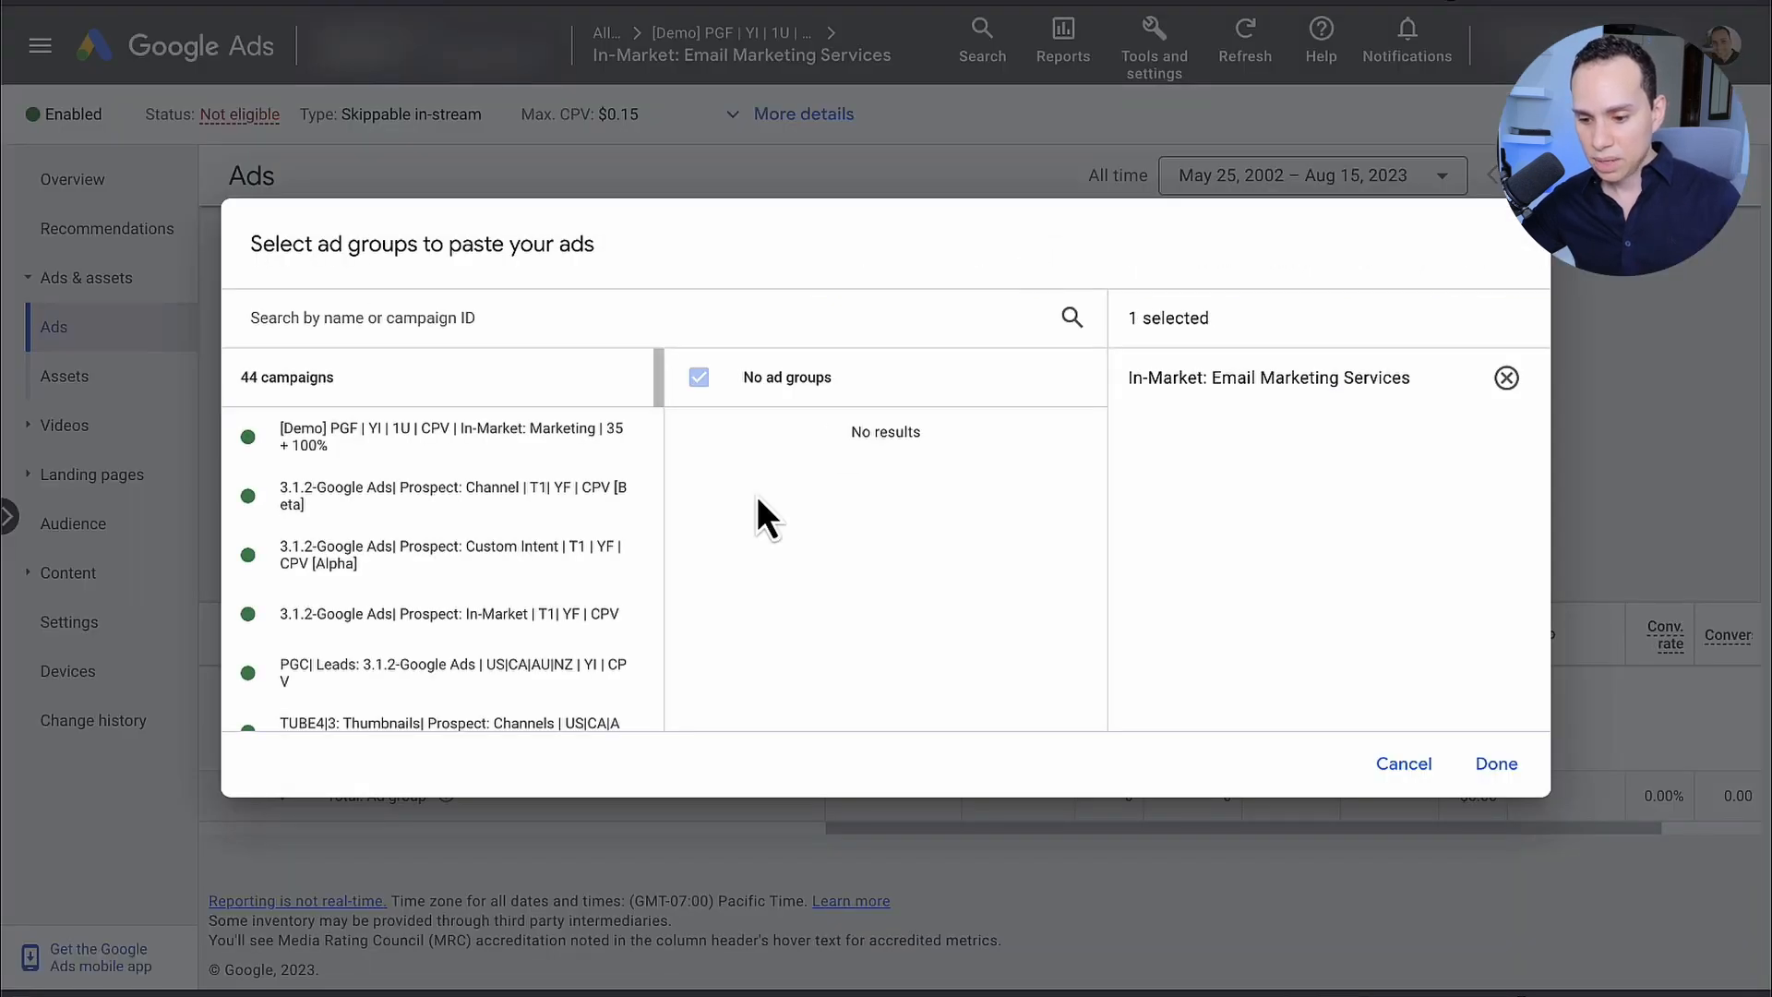
scroll(559, 521, "down", 1)
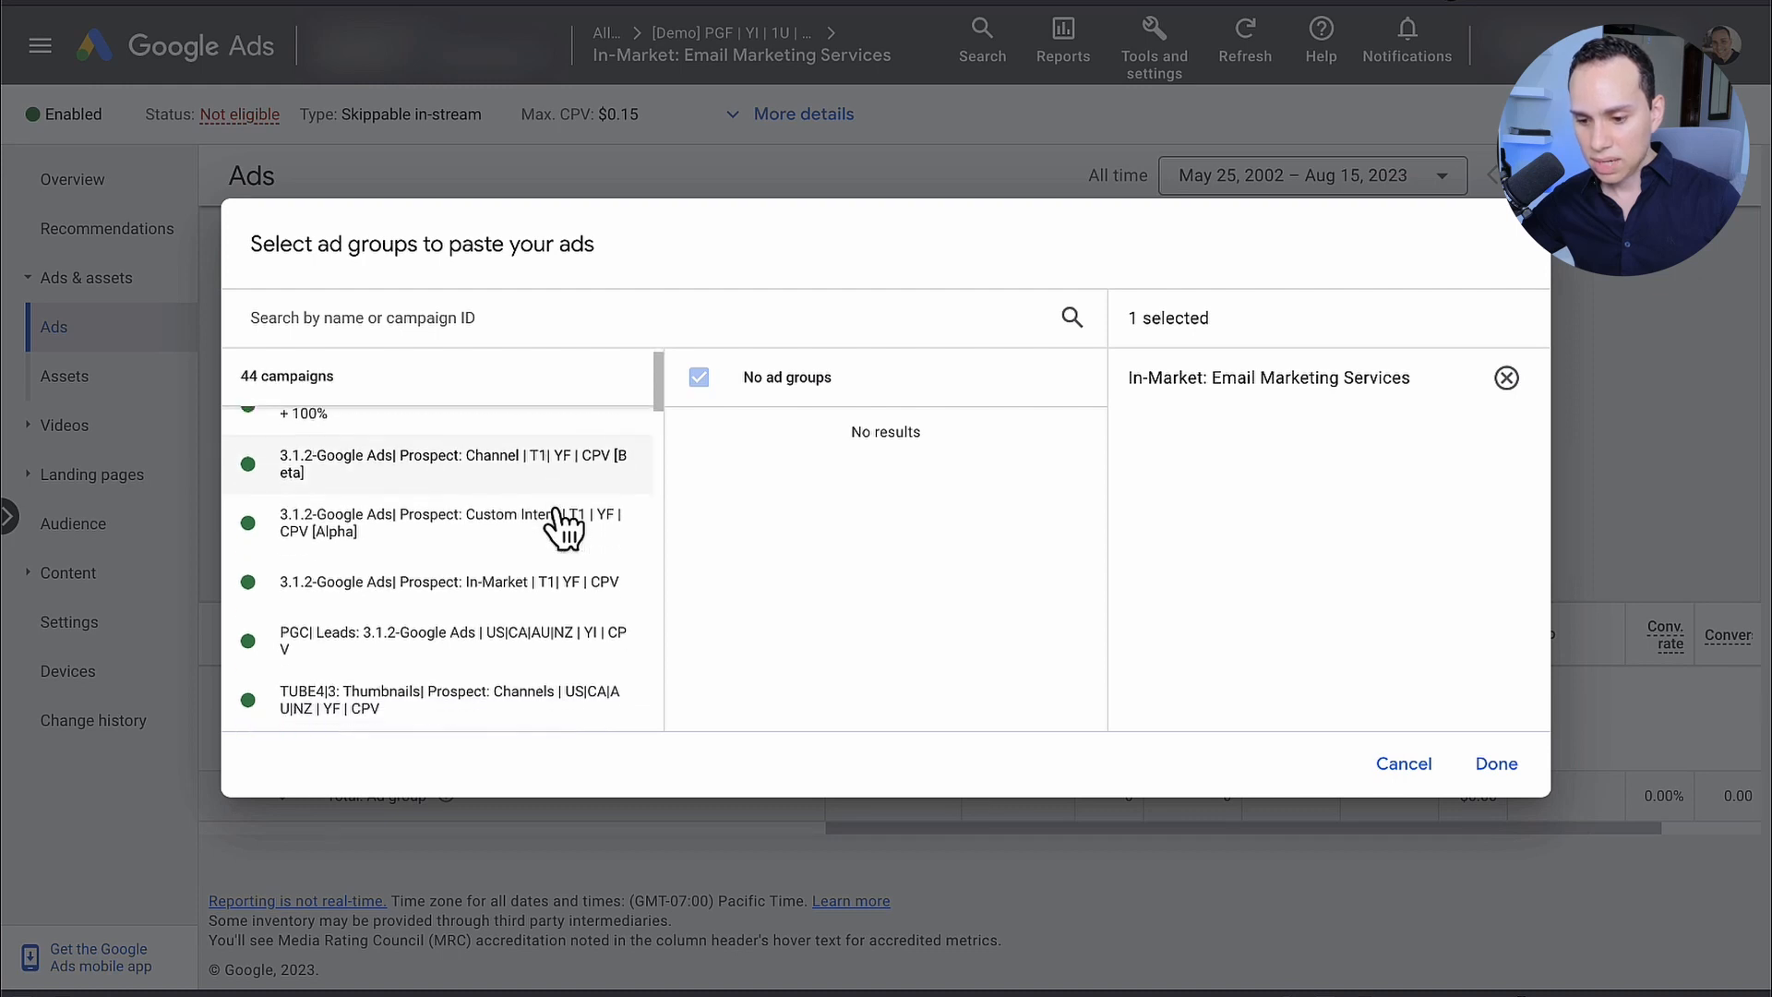
scroll(566, 527, "up", 1)
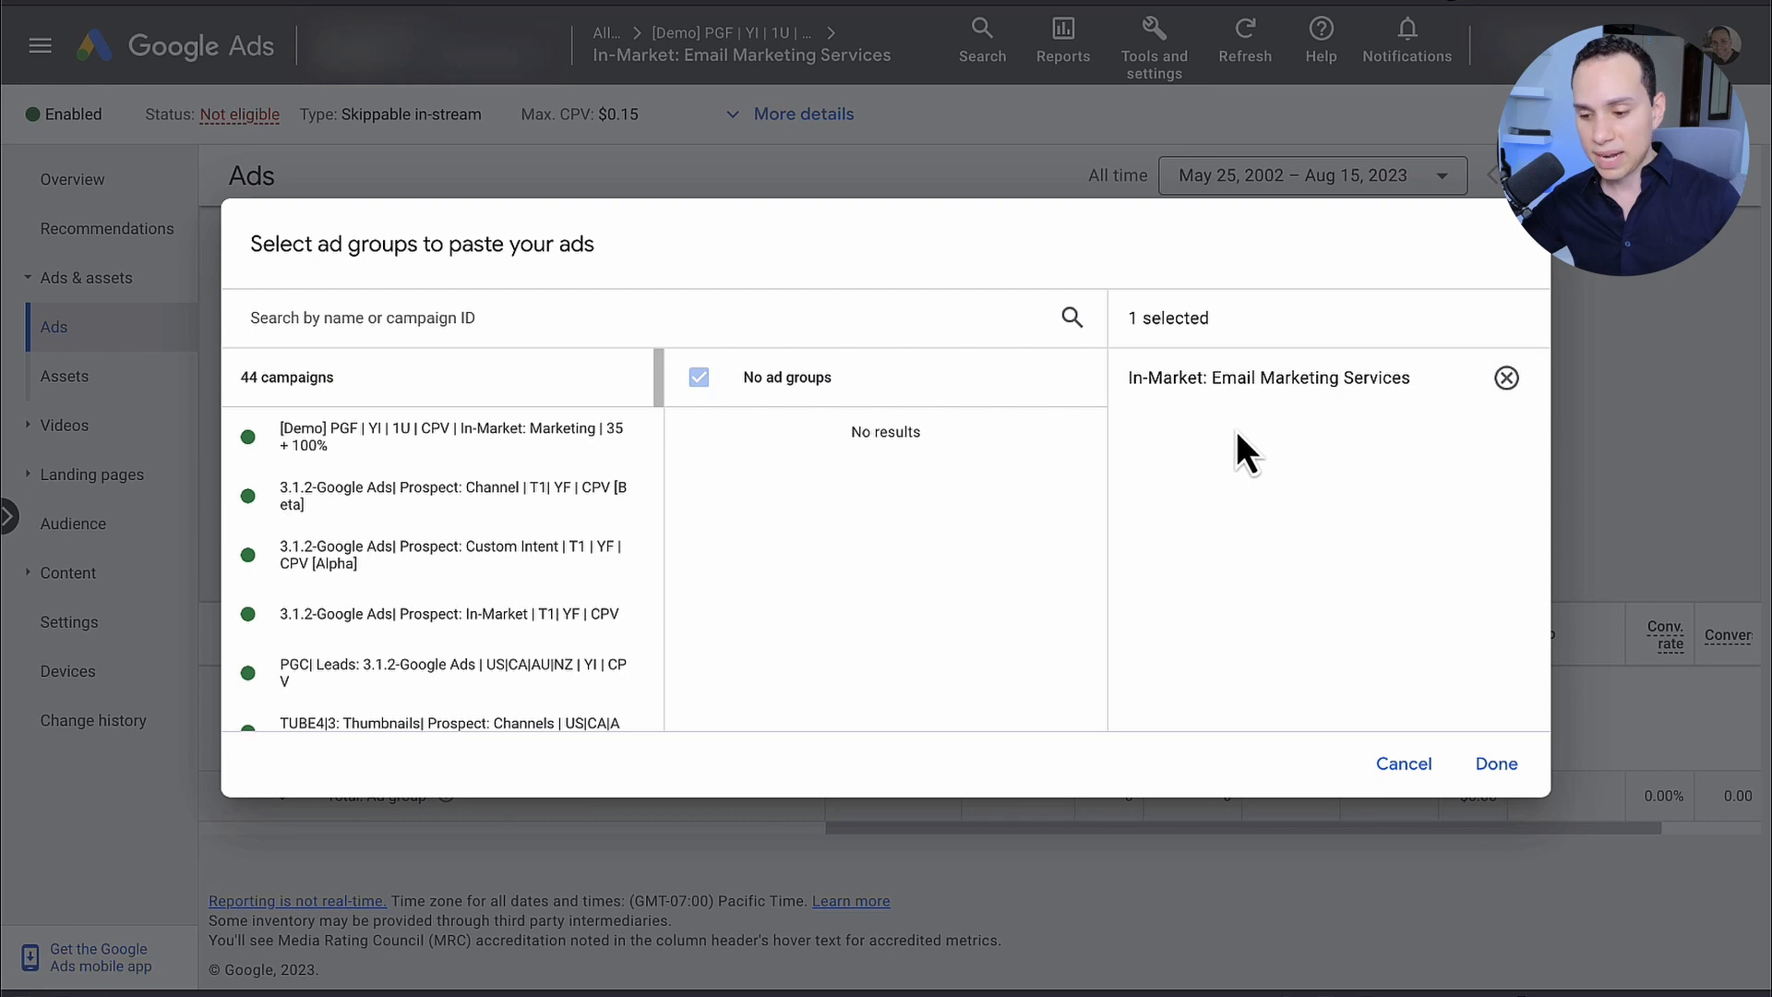
scroll(379, 502, "down", 15)
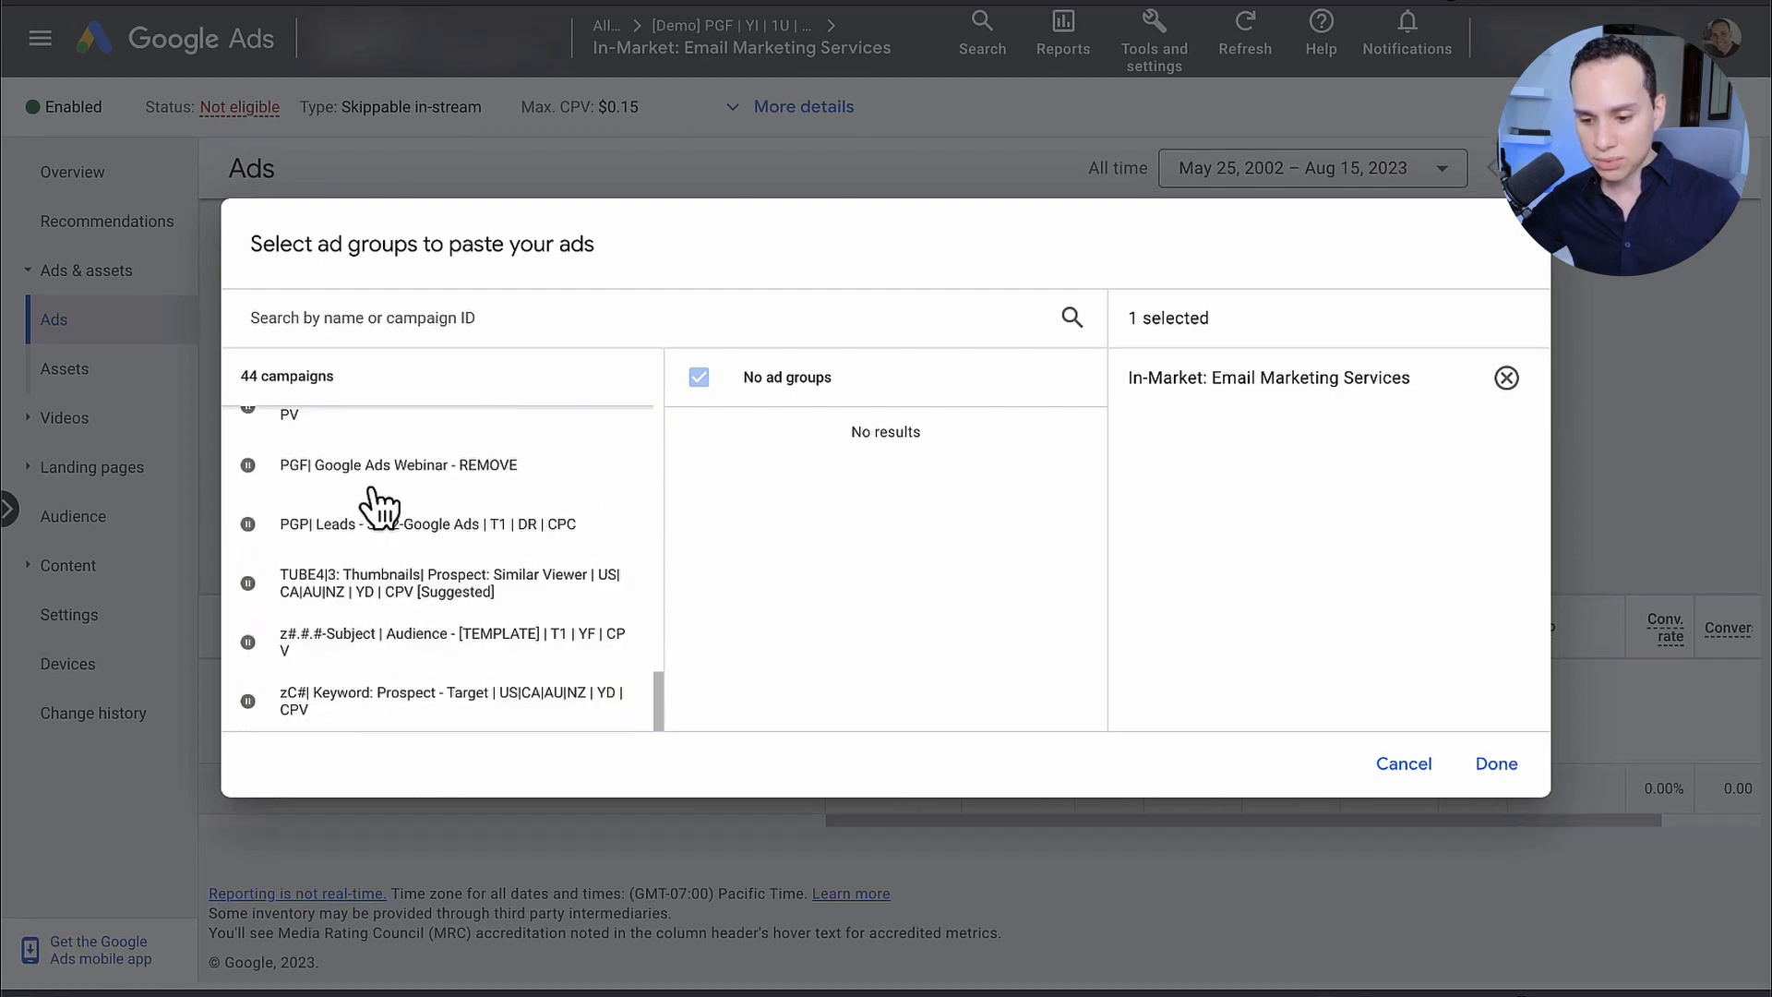
scroll(380, 506, "up", 15)
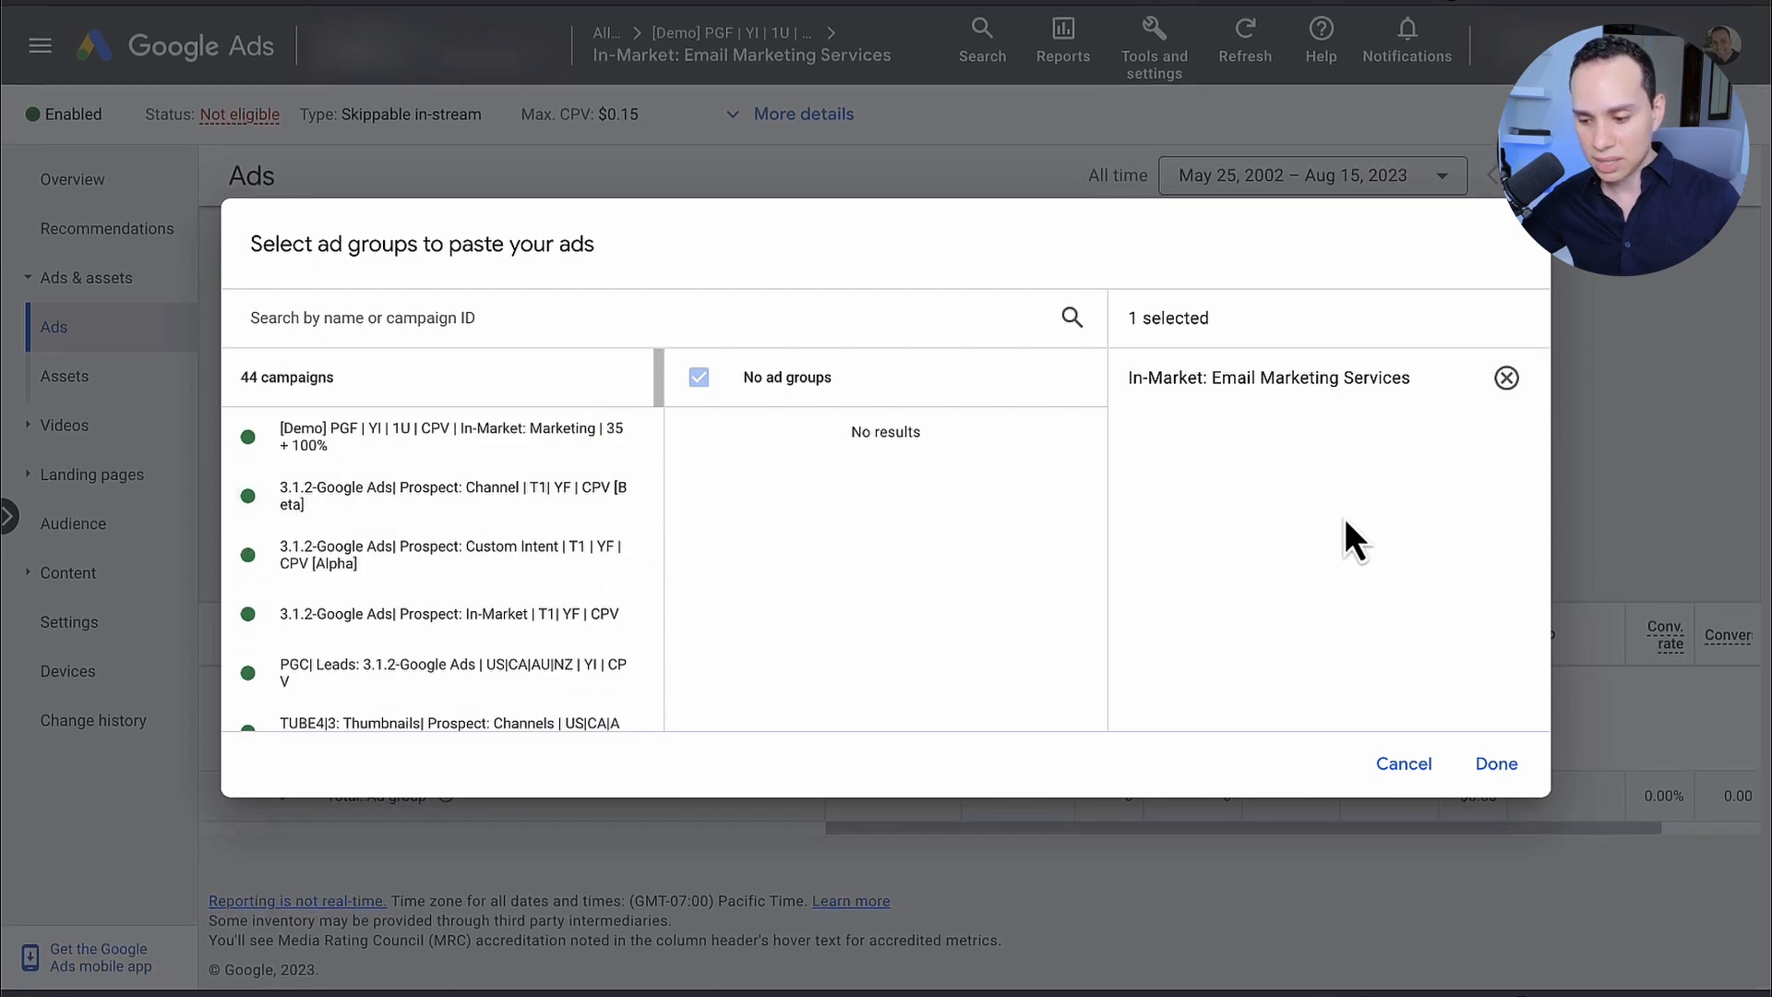
left_click(1486, 764)
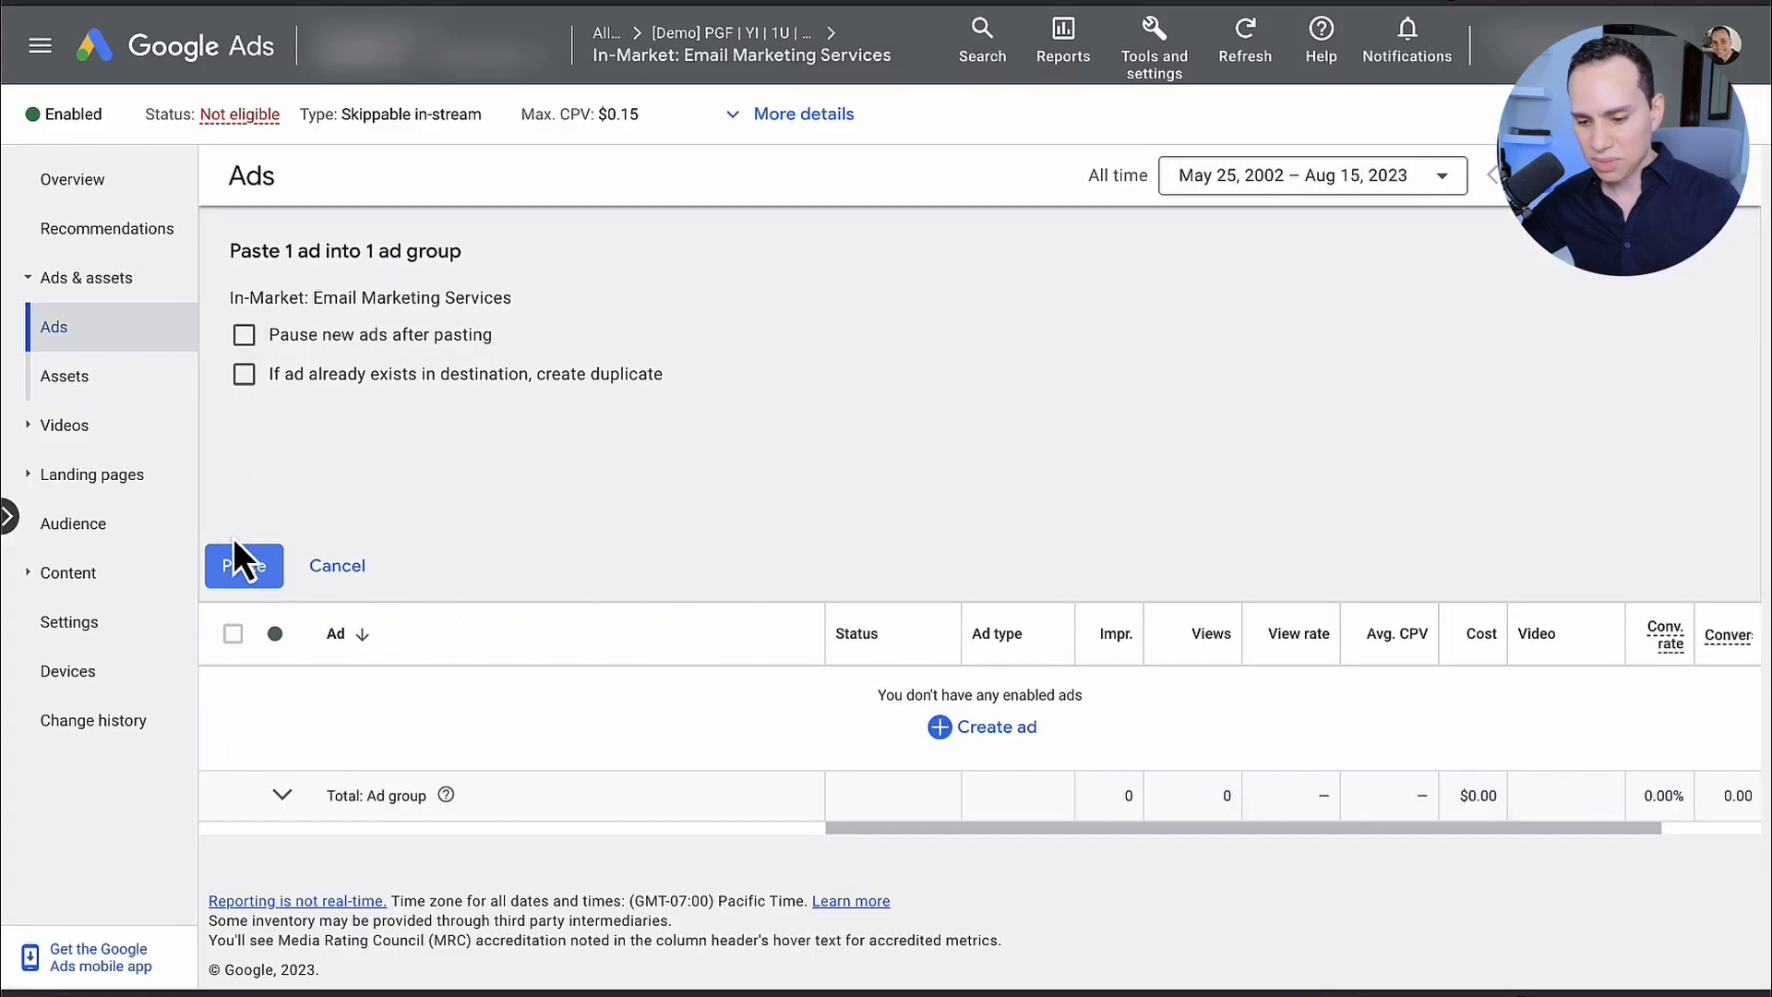
left_click(245, 562)
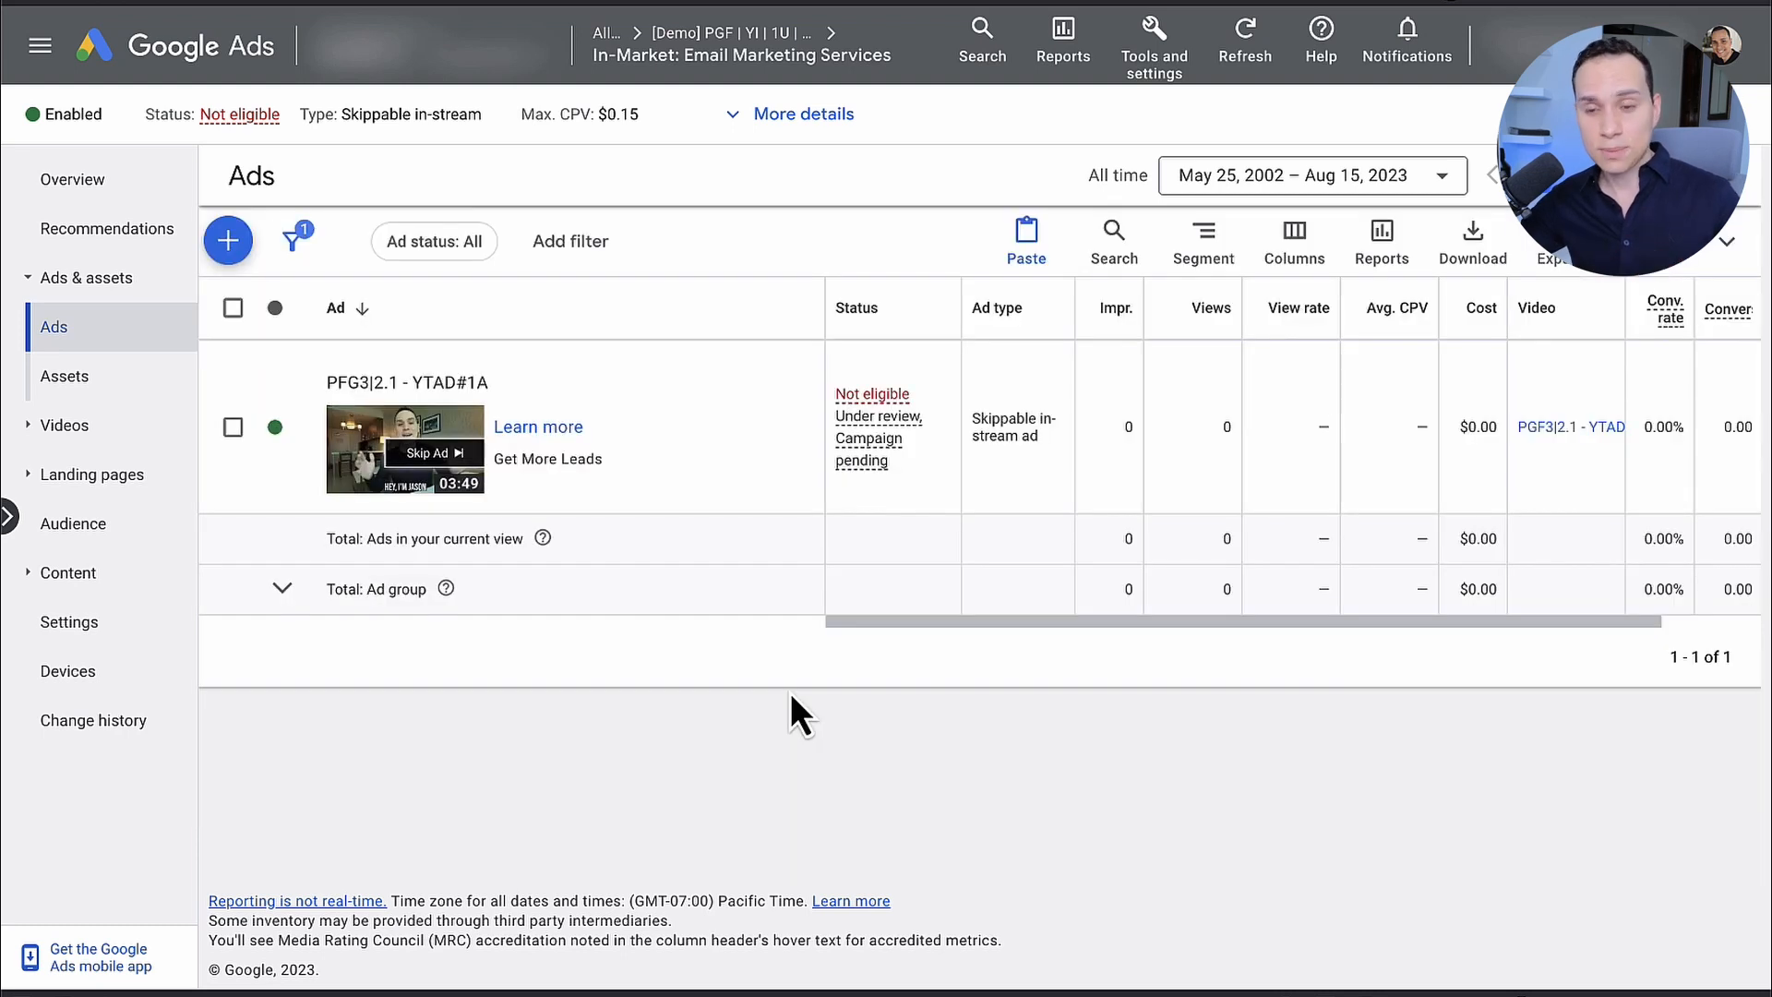
Step: View the ads at campaign level and open the campaign's ad groups list
left_click(704, 37)
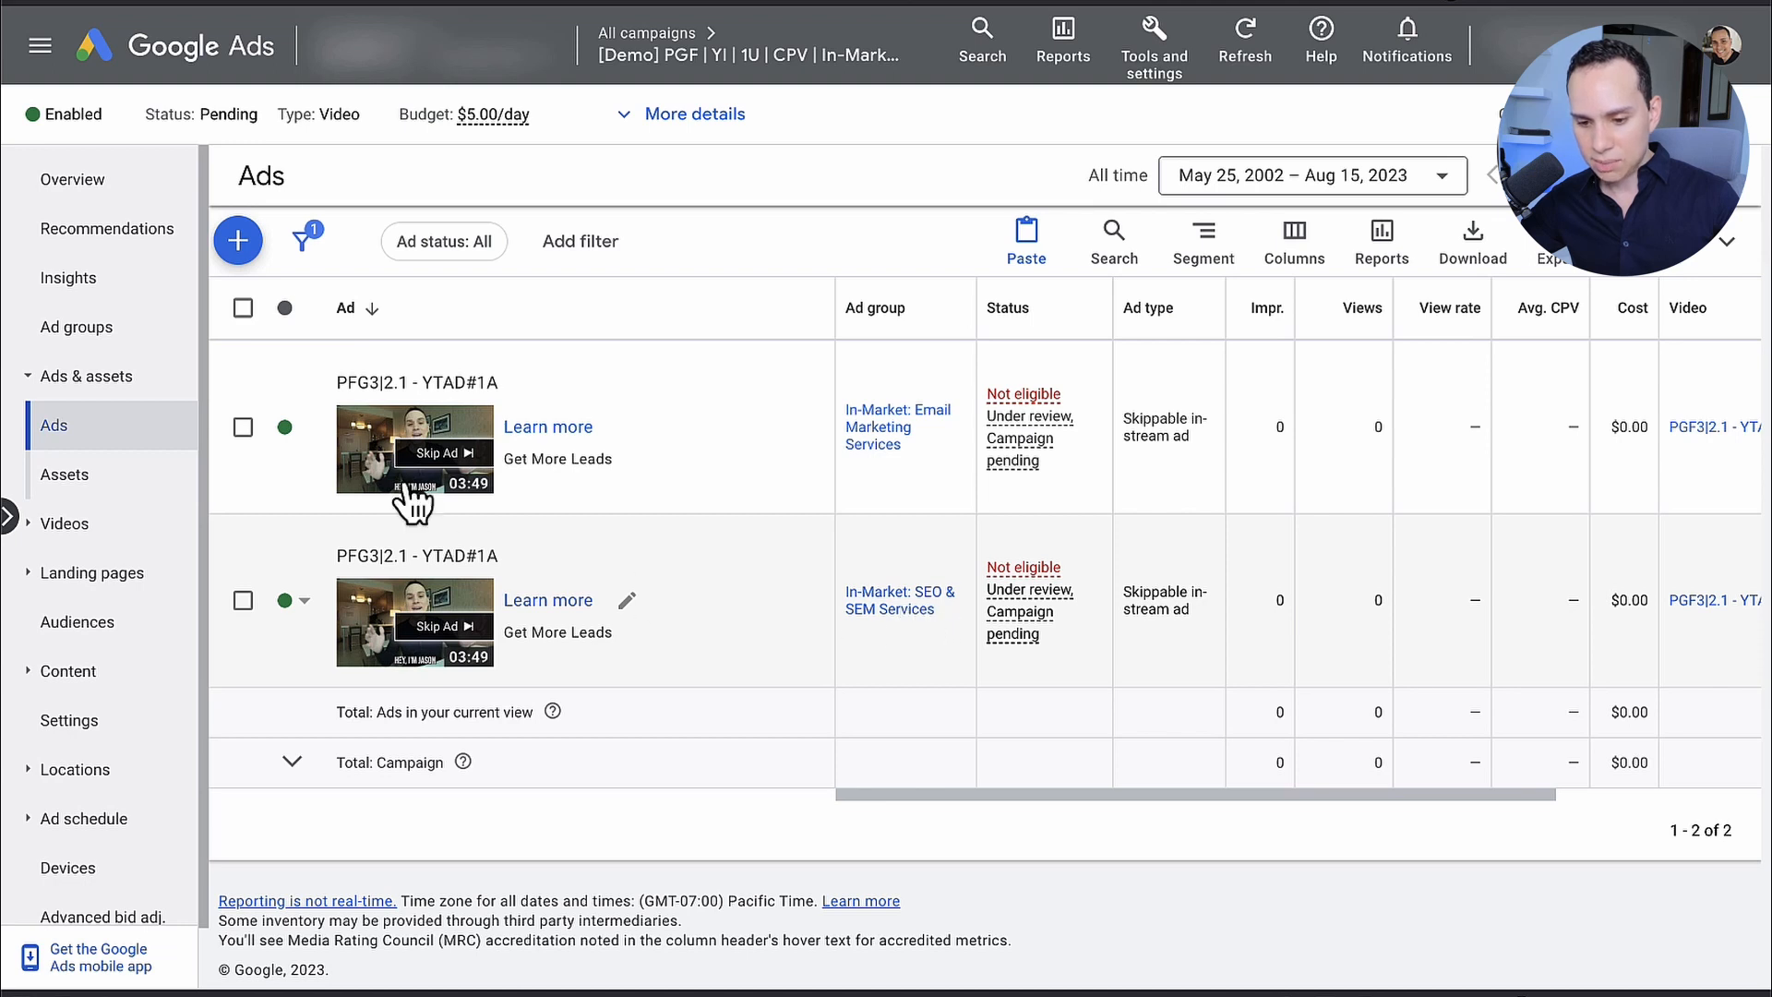
left_click(72, 338)
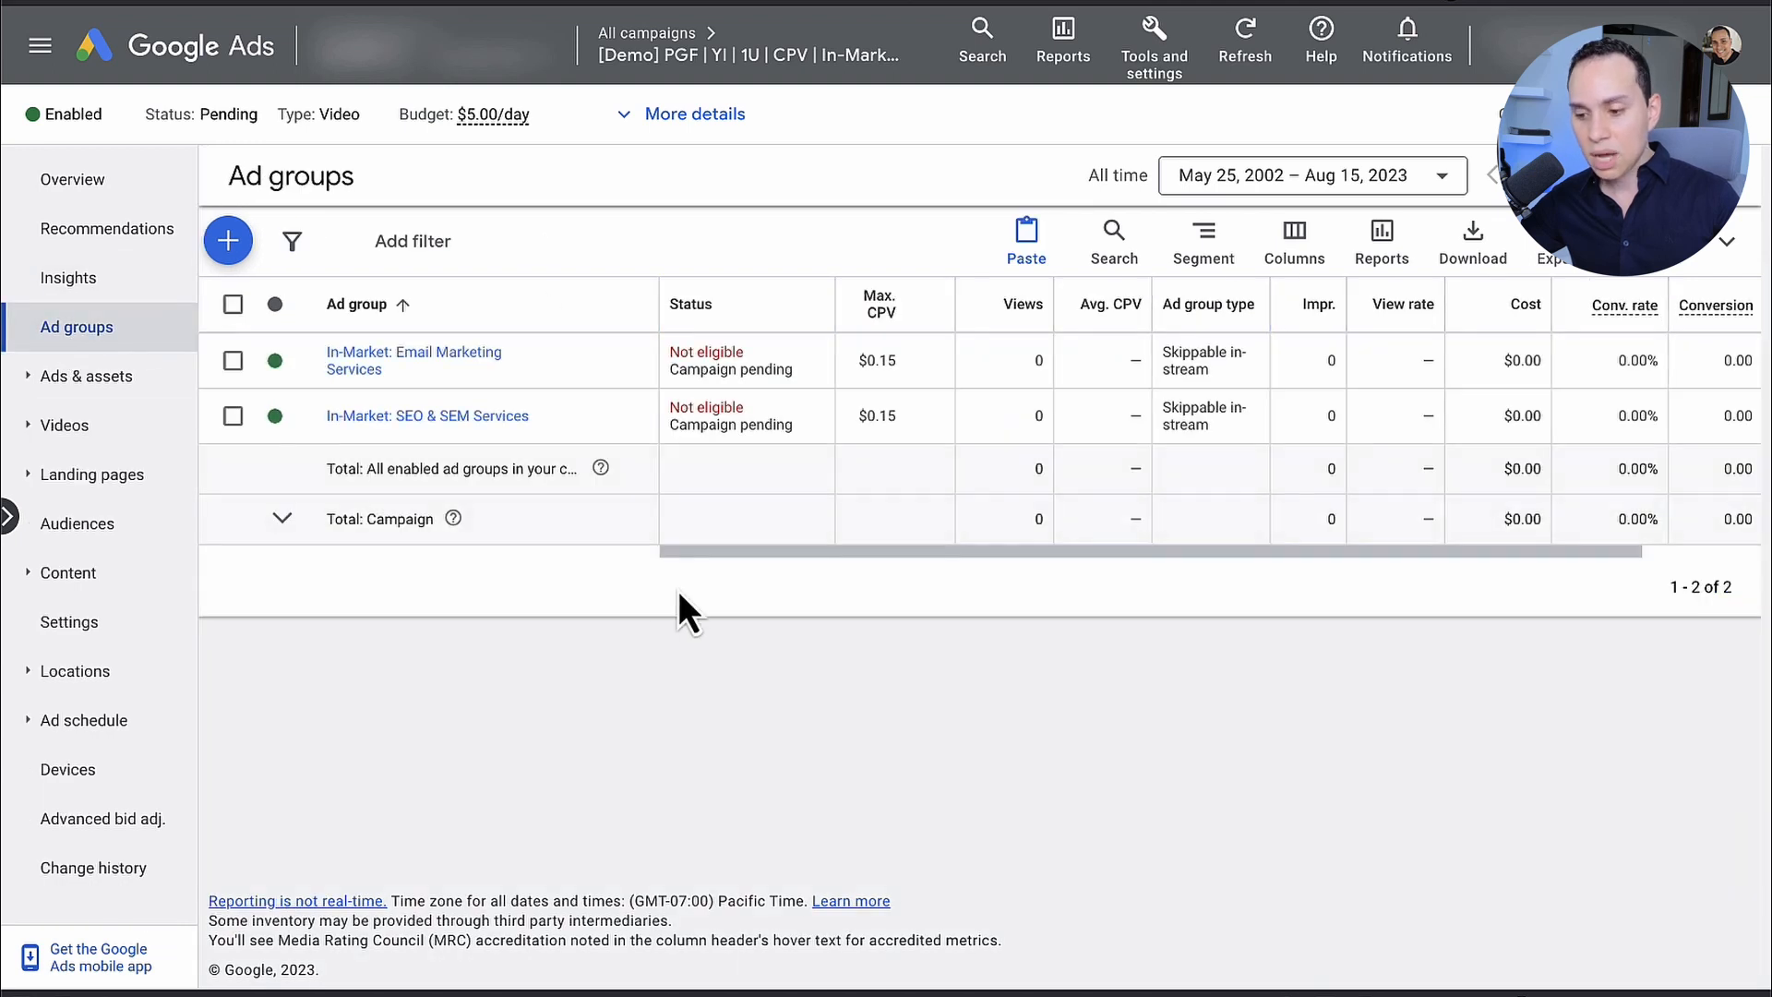
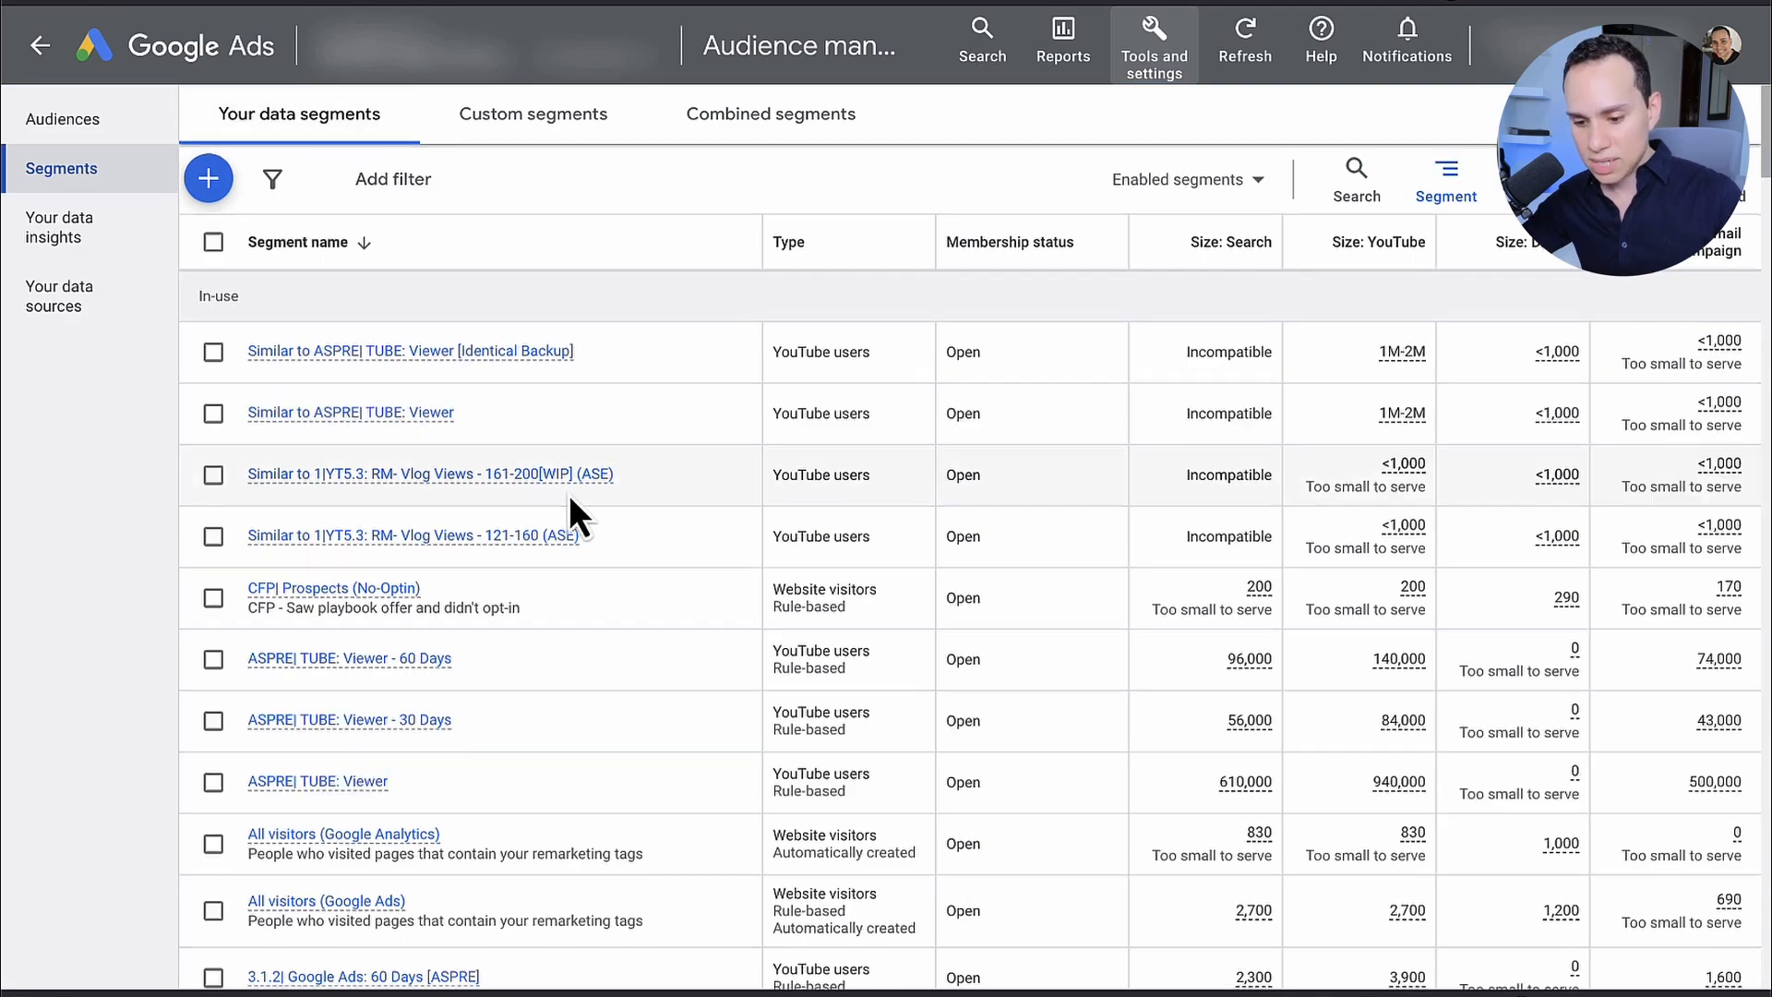
Step: Start a new YouTube users data segment and name it "ASPRE| TUBE - Viewers: 90 Days"
scroll(569, 499, "down", 15)
scroll(570, 499, "down", 15)
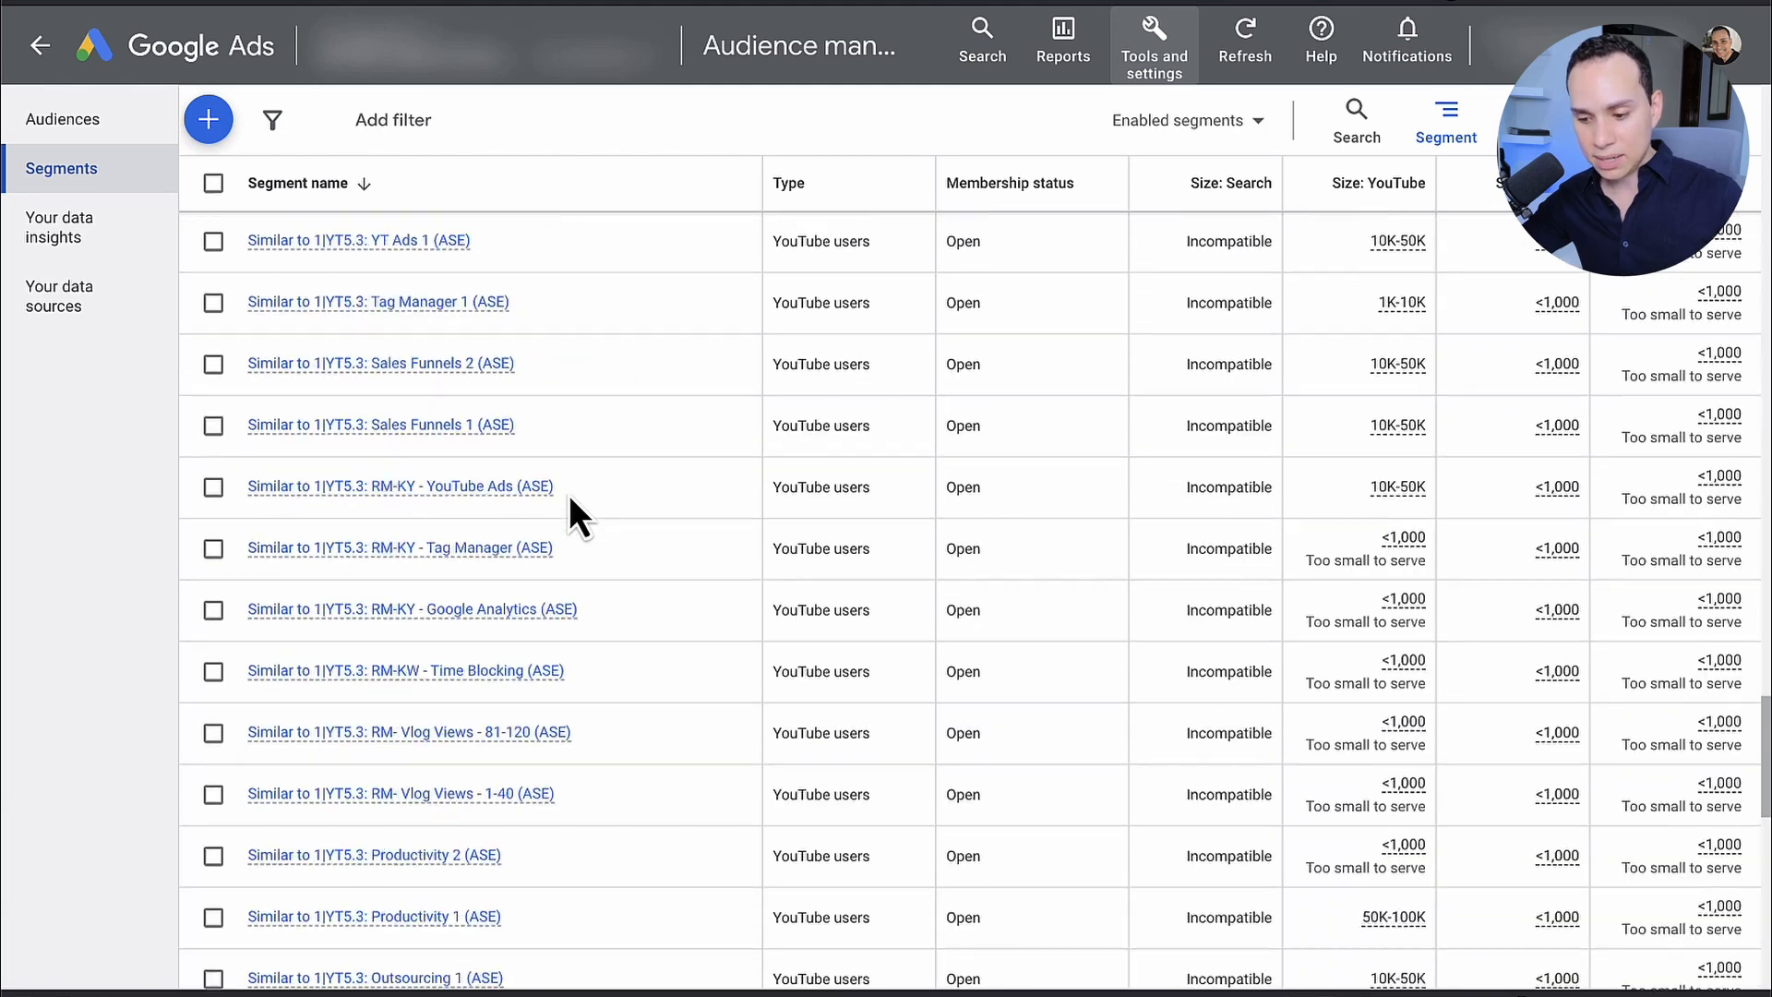
scroll(569, 499, "up", 20)
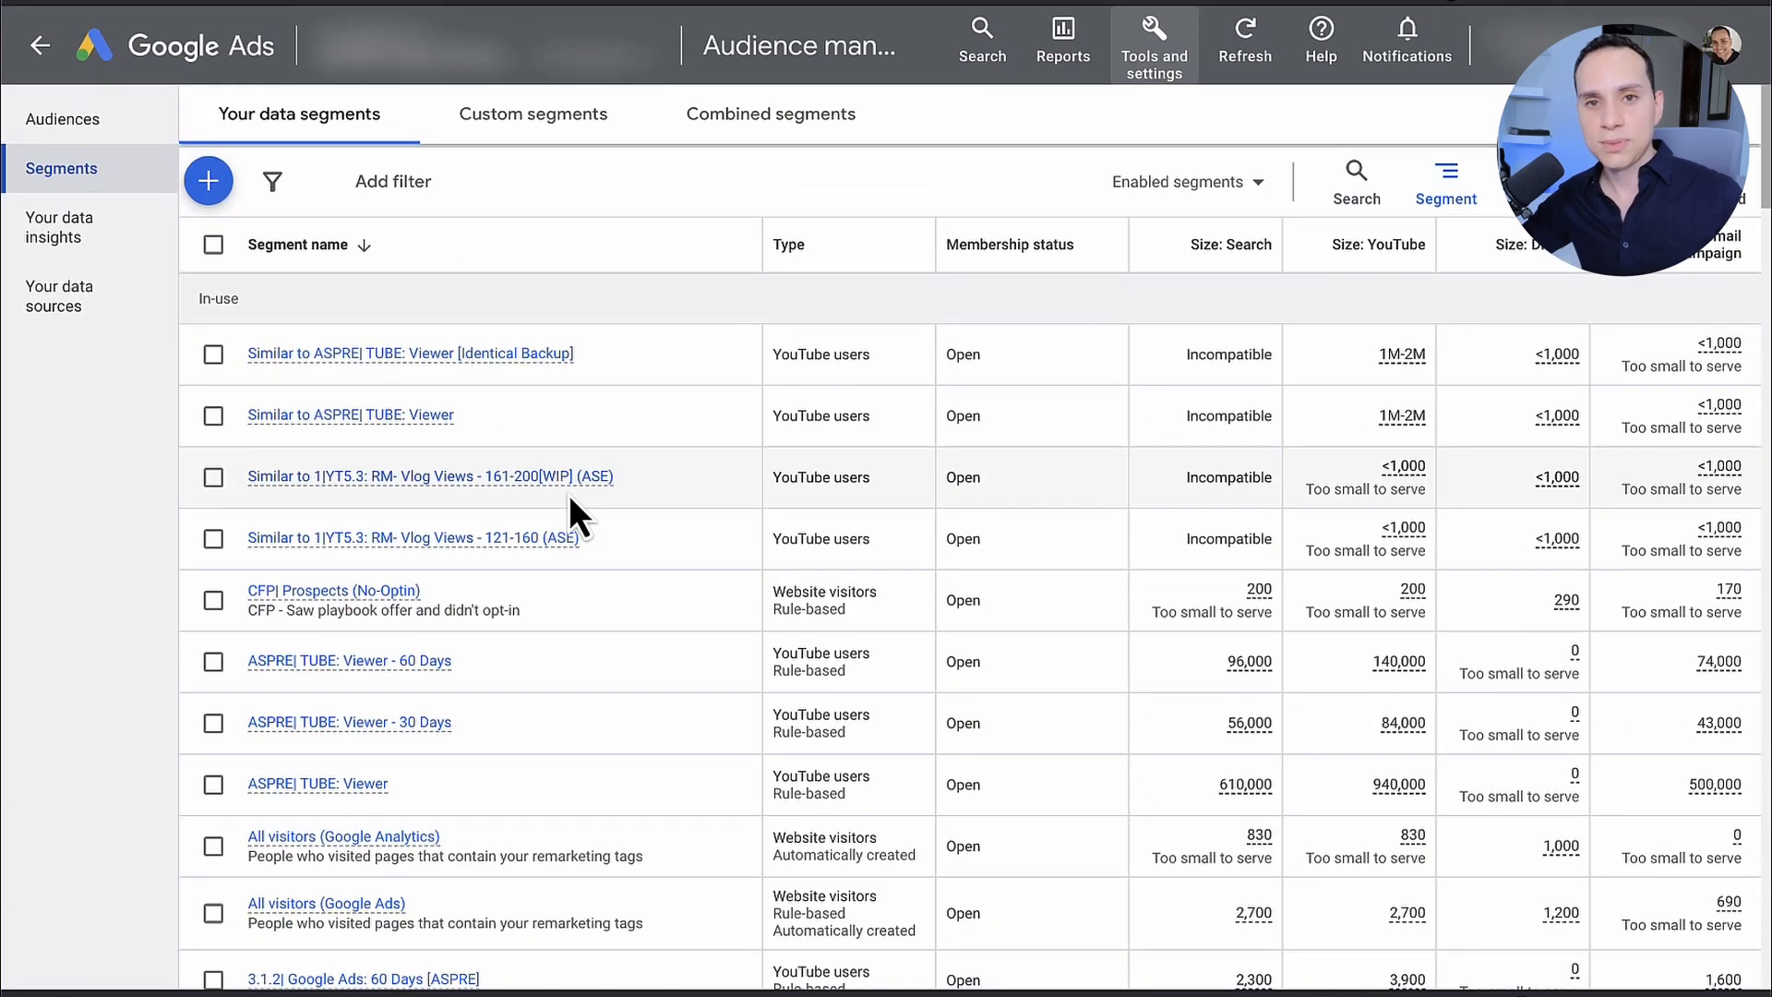
left_click(211, 185)
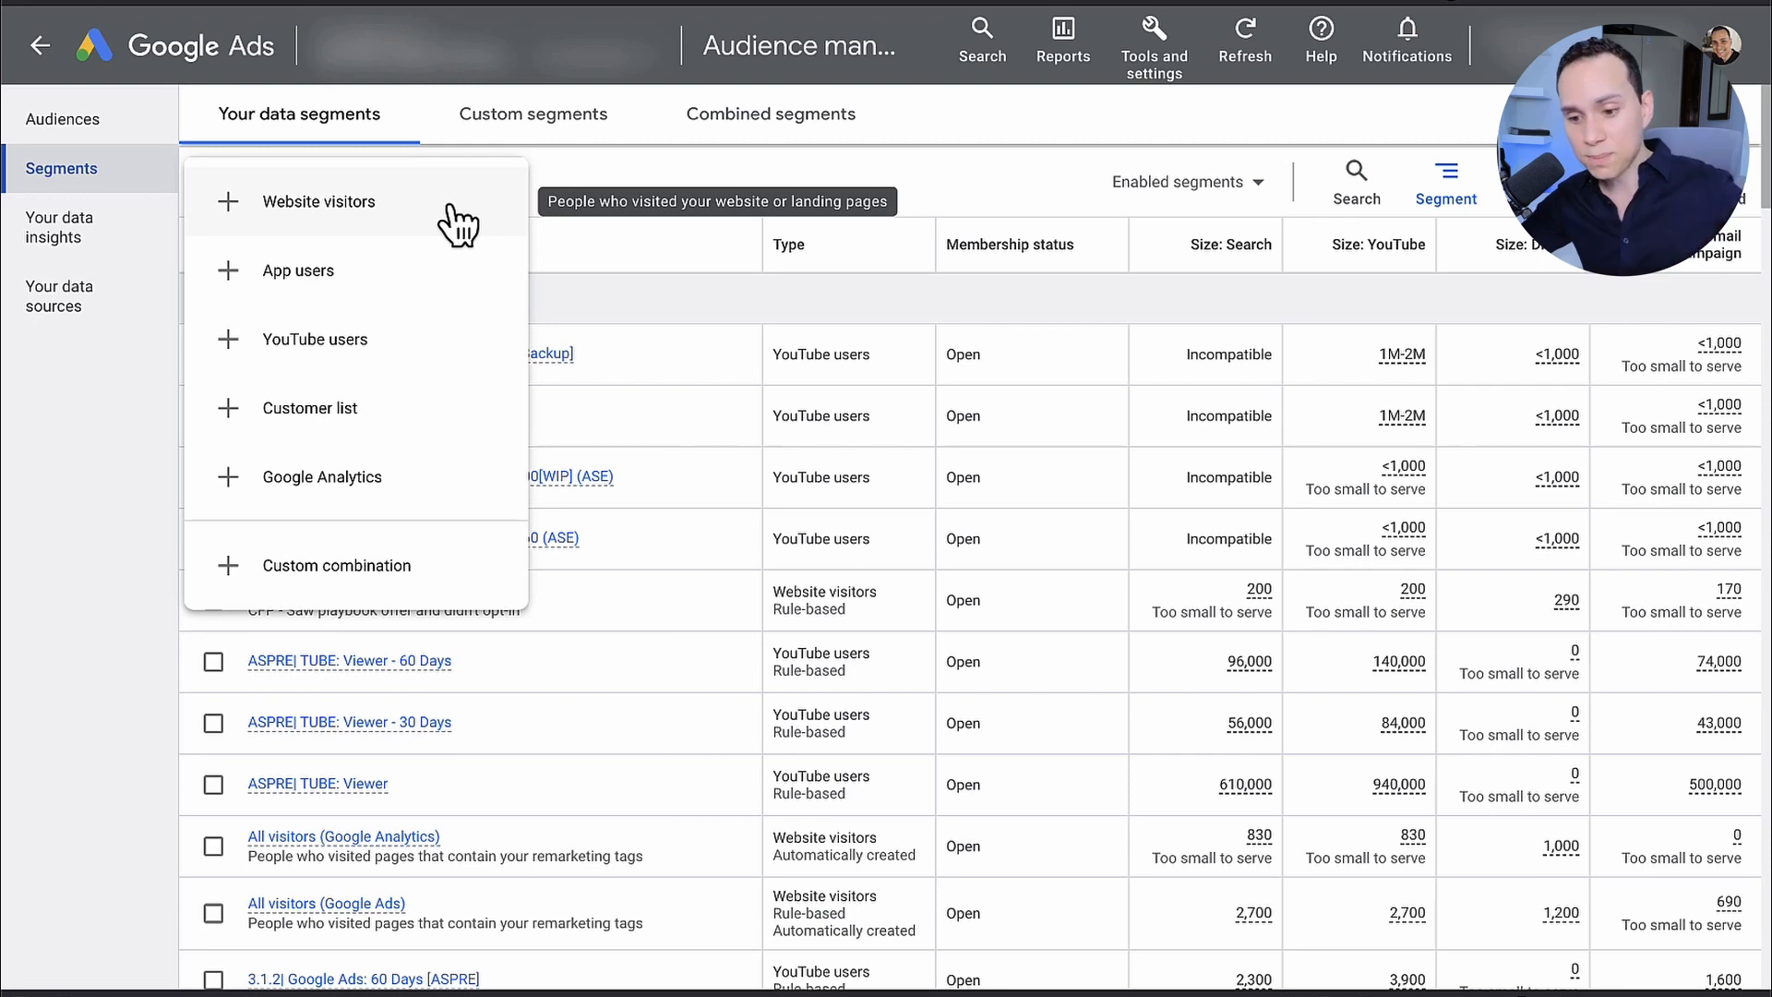
left_click(362, 345)
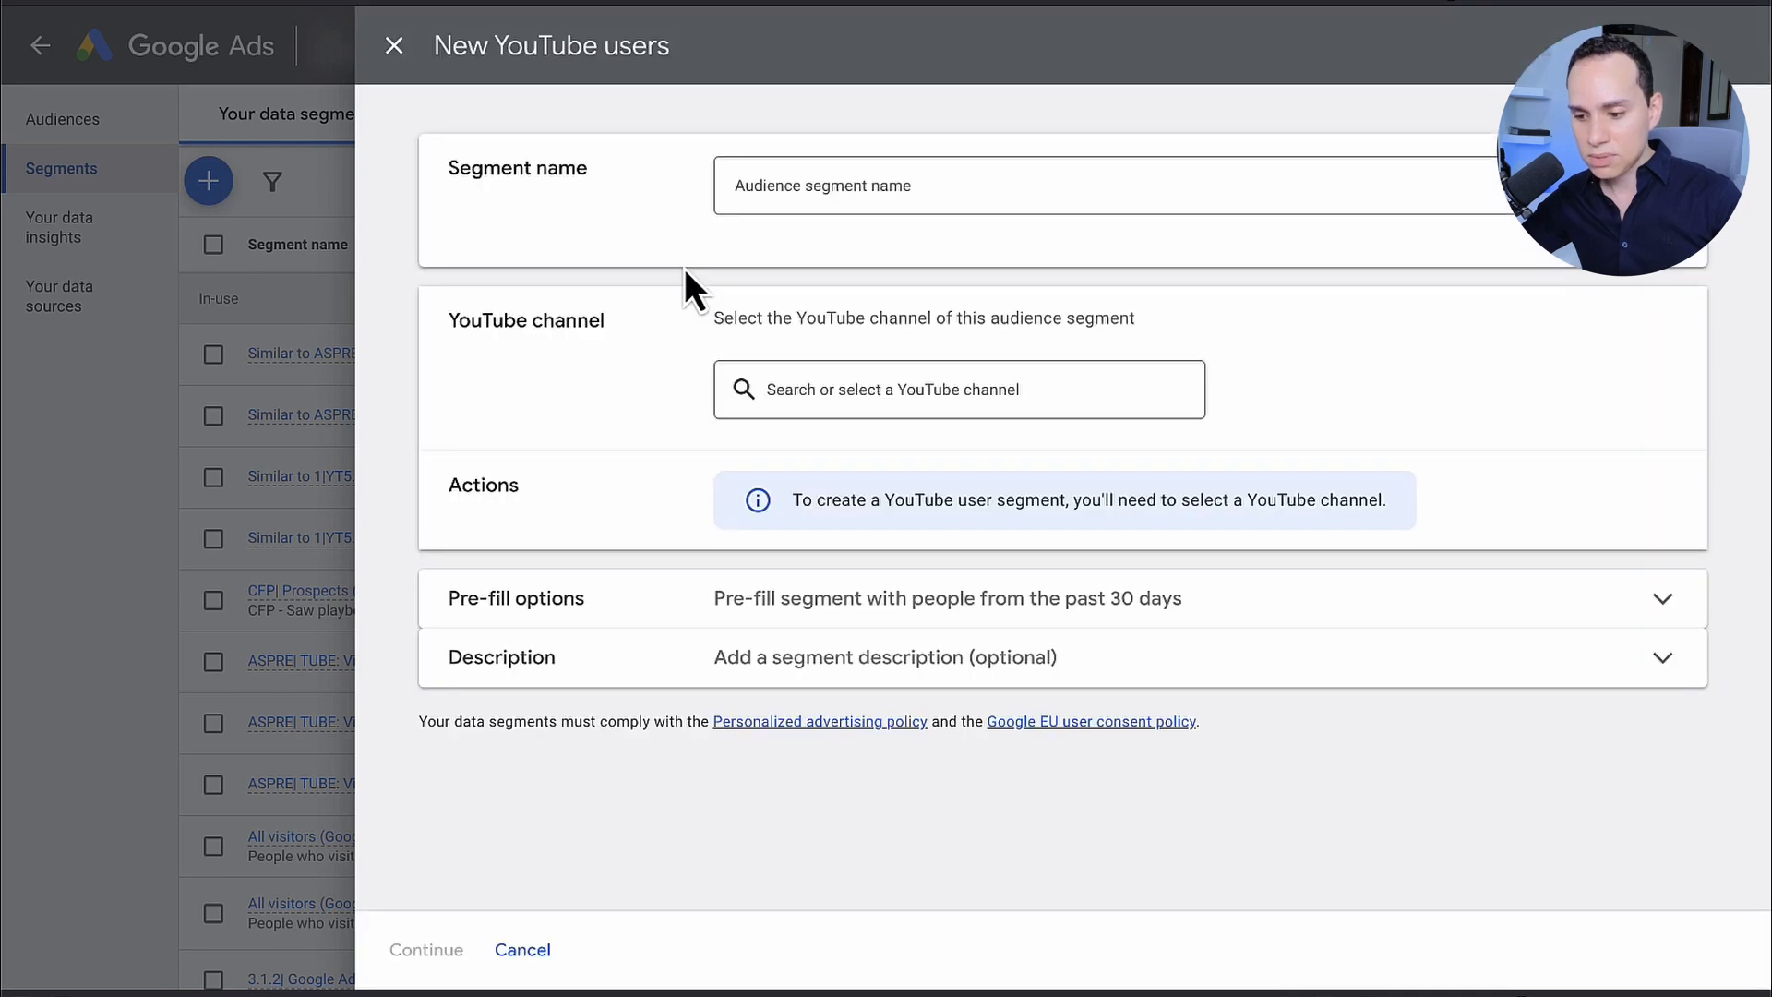
left_click(873, 182)
type("ASPRE| TUBE - Viewers: 90 Days")
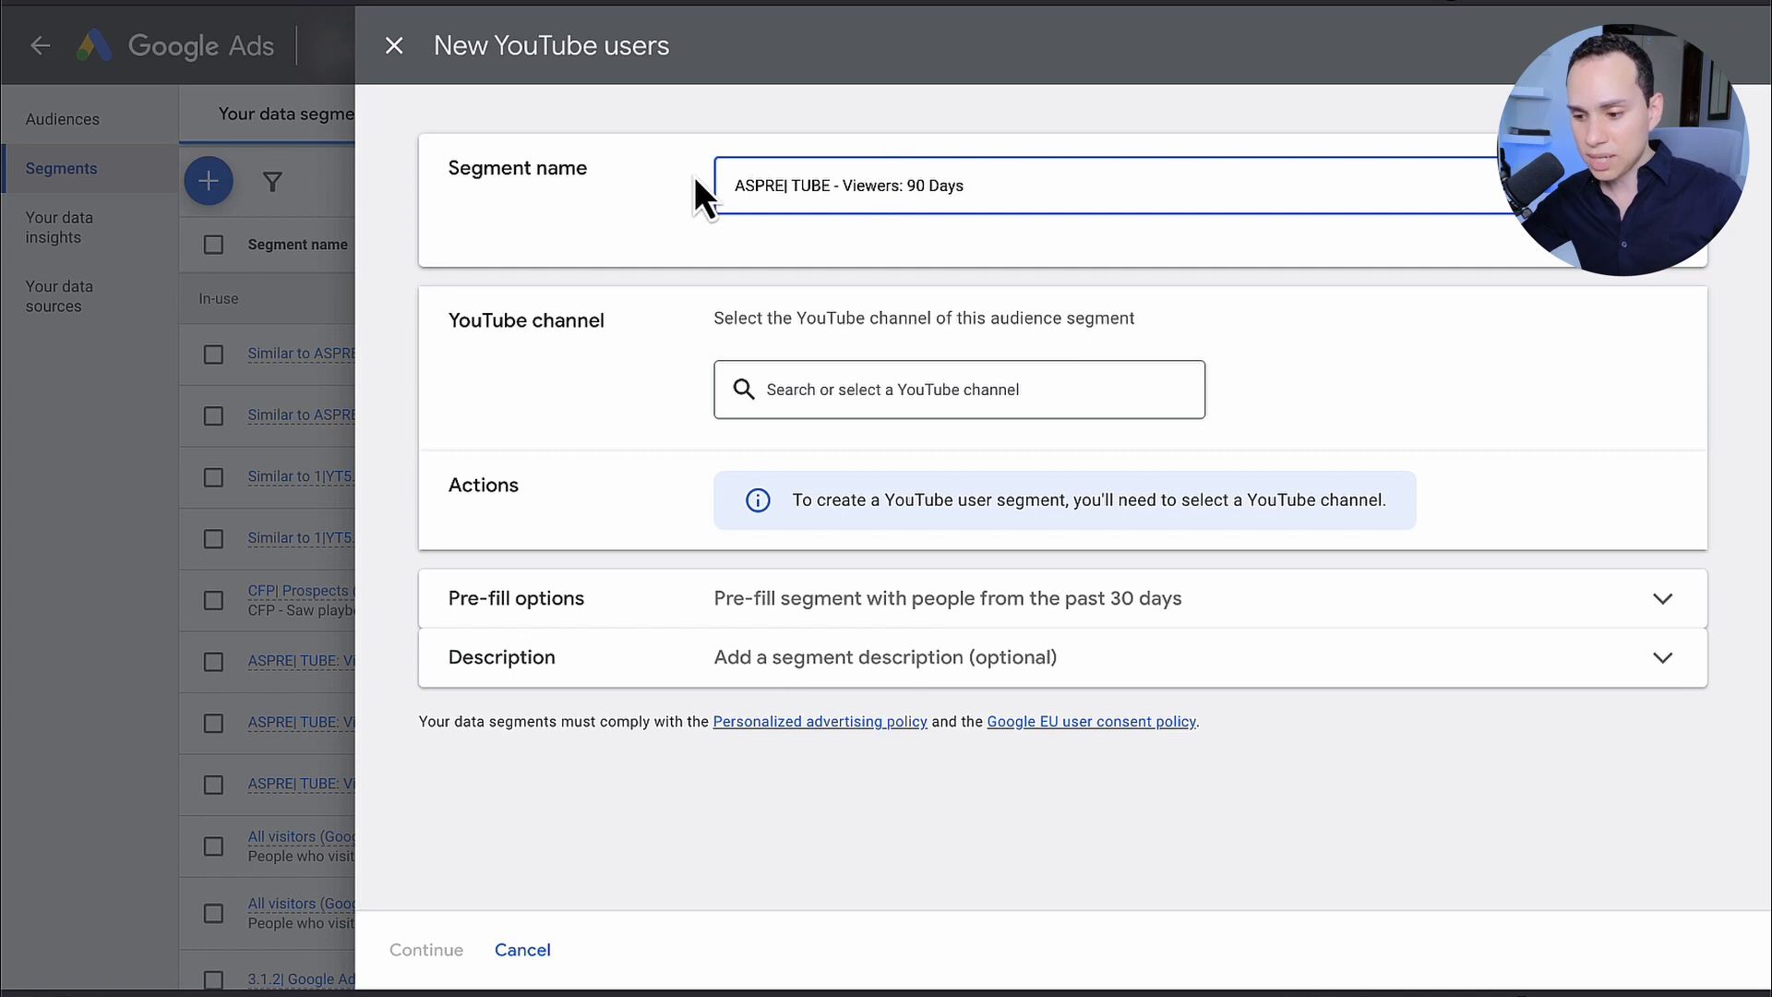
left_click_drag(787, 185, 727, 191)
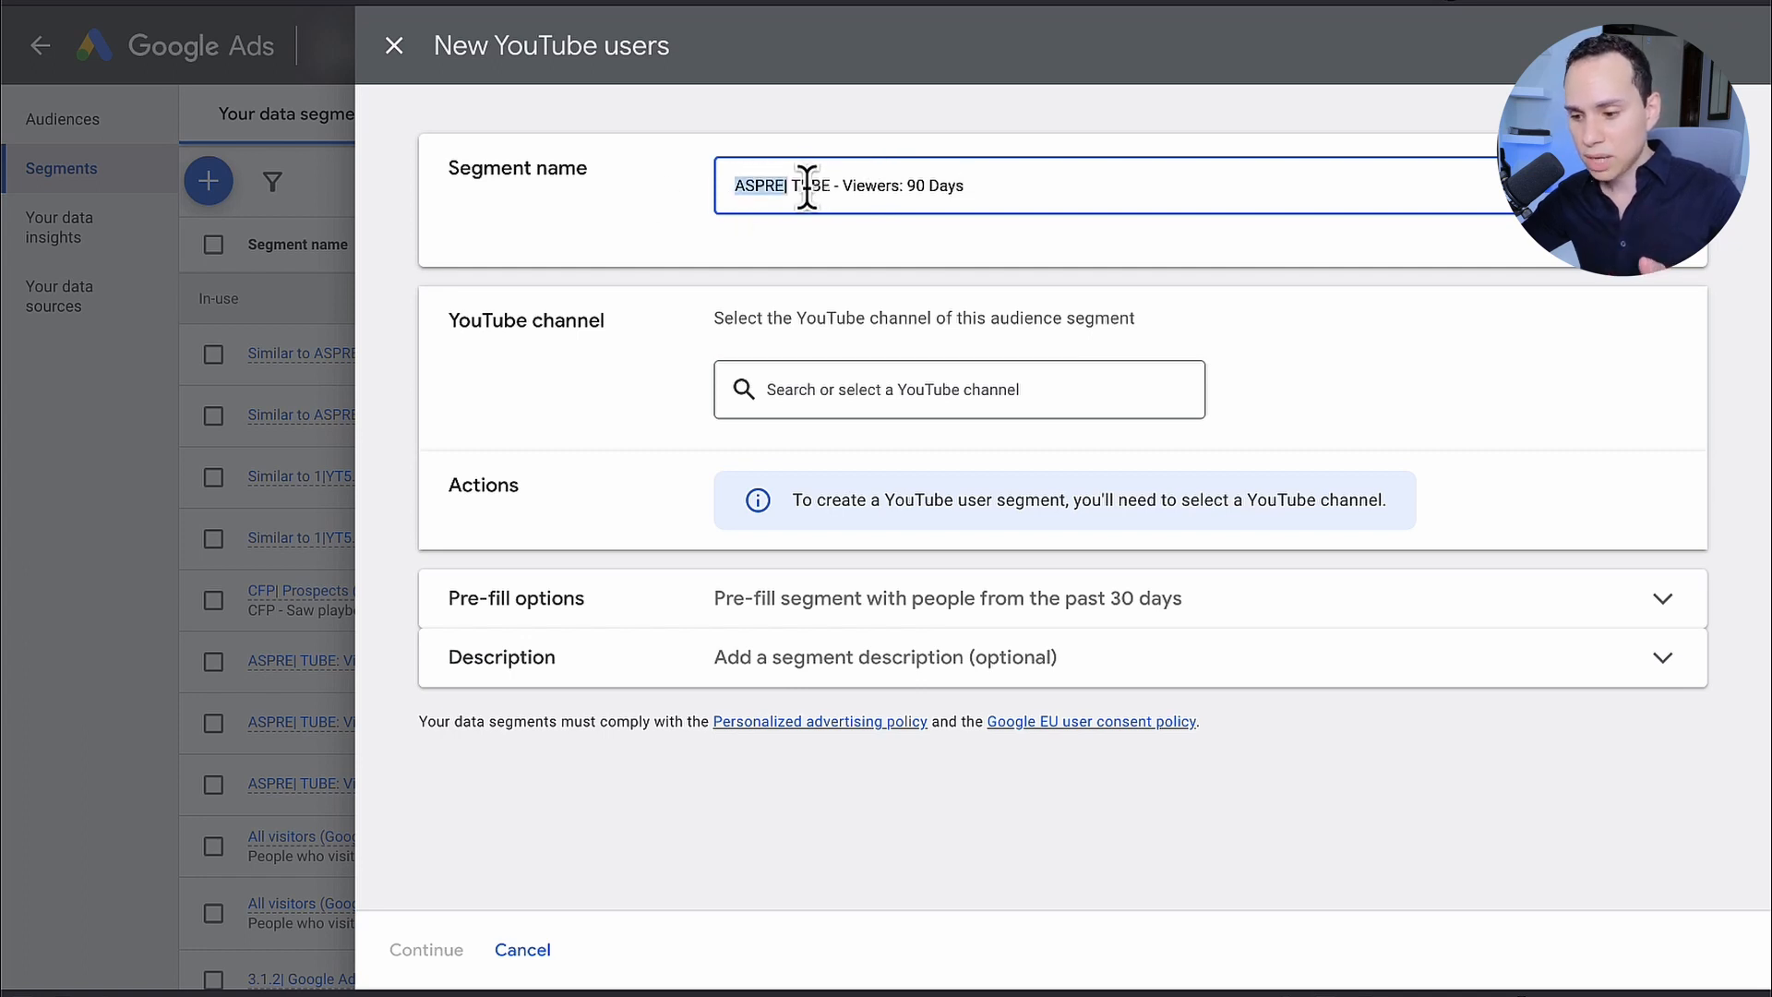
left_click_drag(841, 186, 1003, 186)
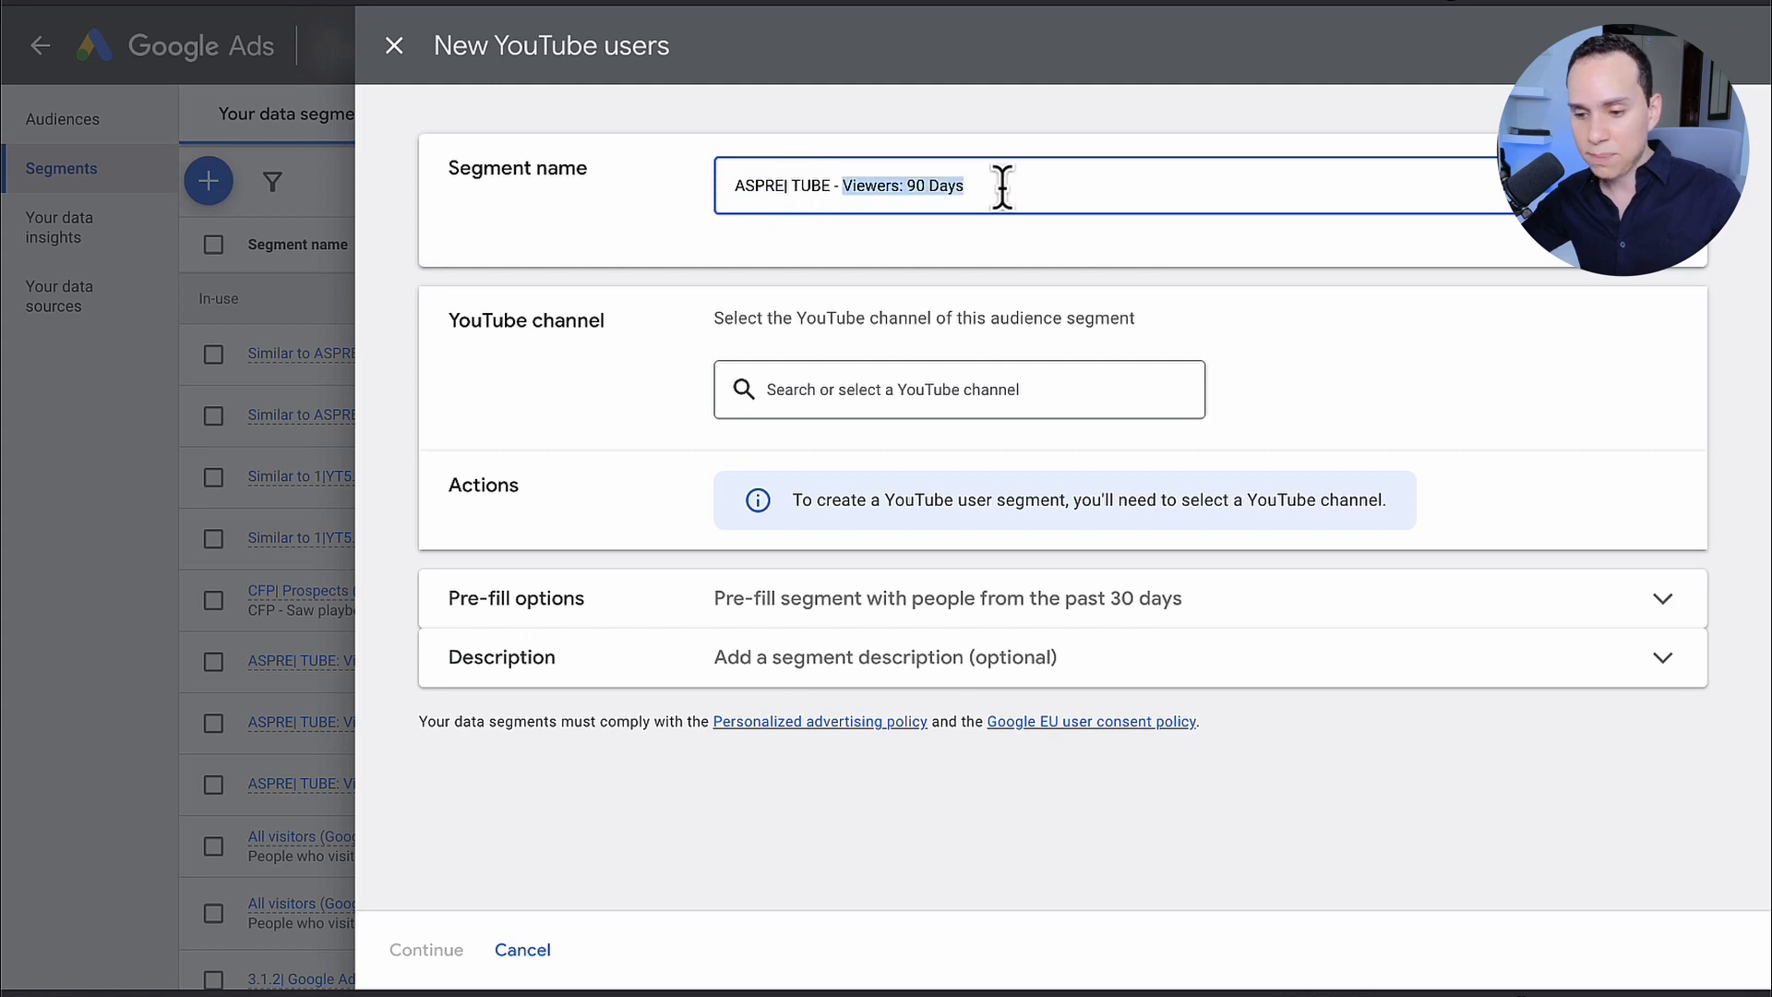
Step: Select the linked YouTube channel for the segment, review the available actions, and choose View any video
left_click(984, 376)
left_click(880, 523)
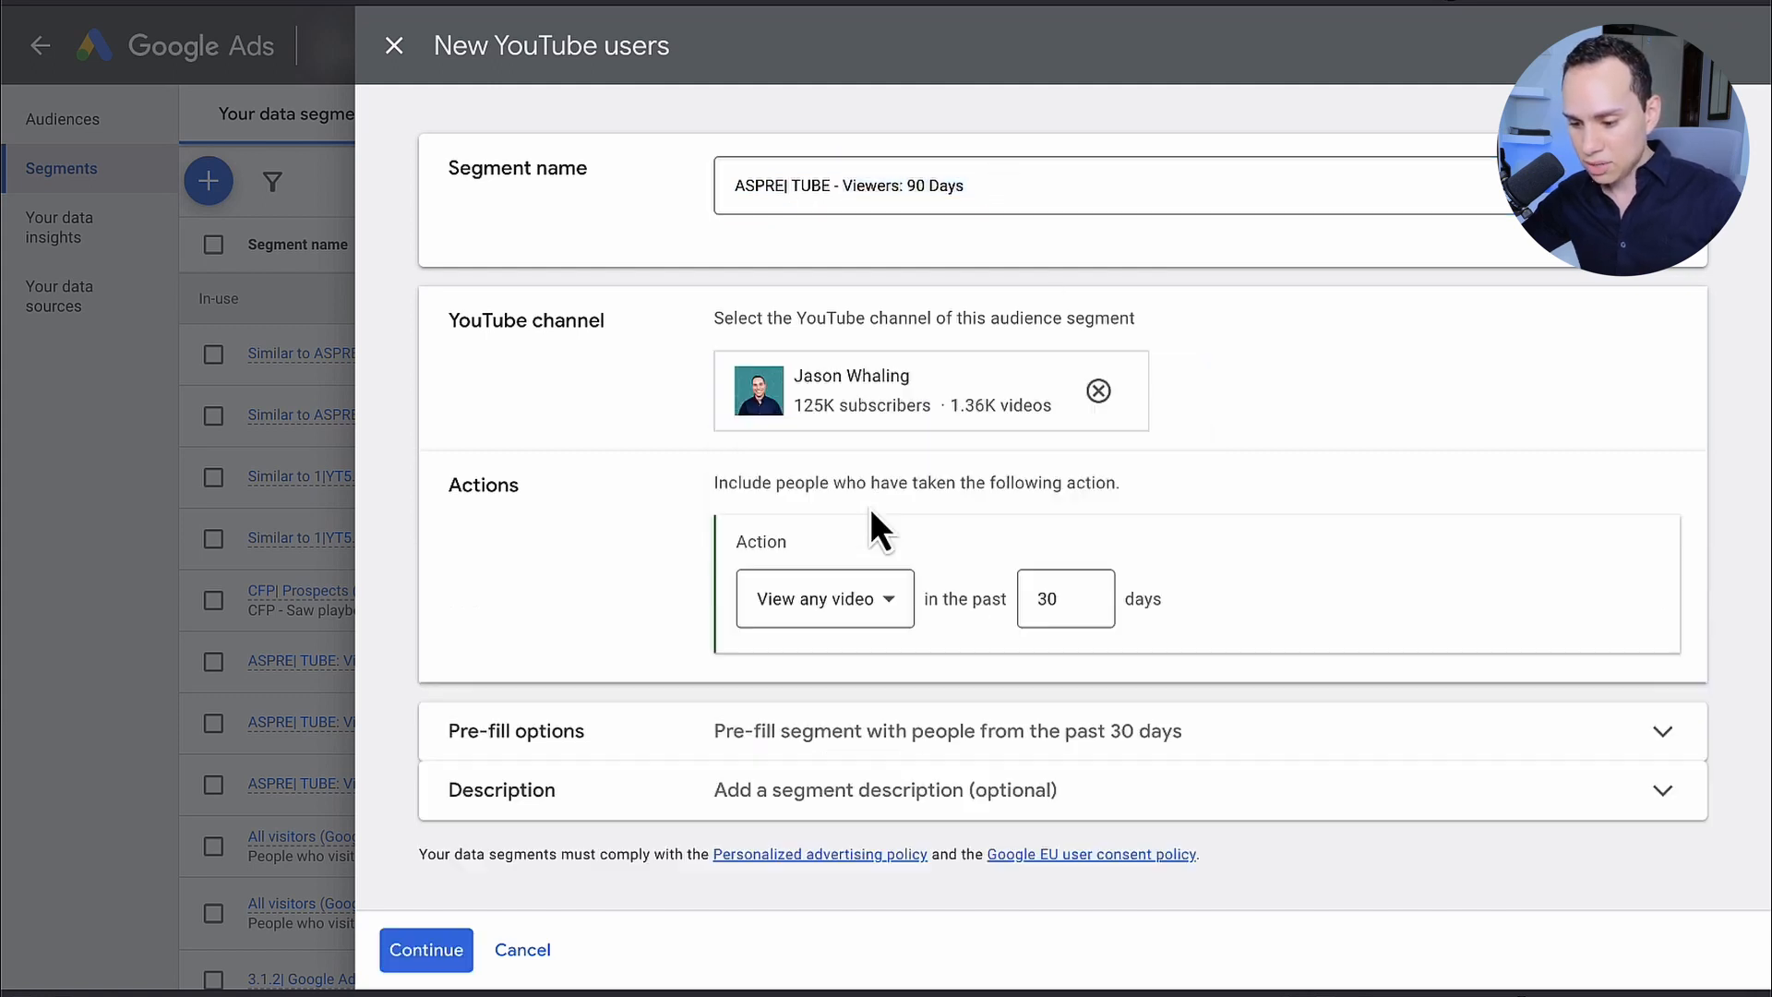
left_click(888, 600)
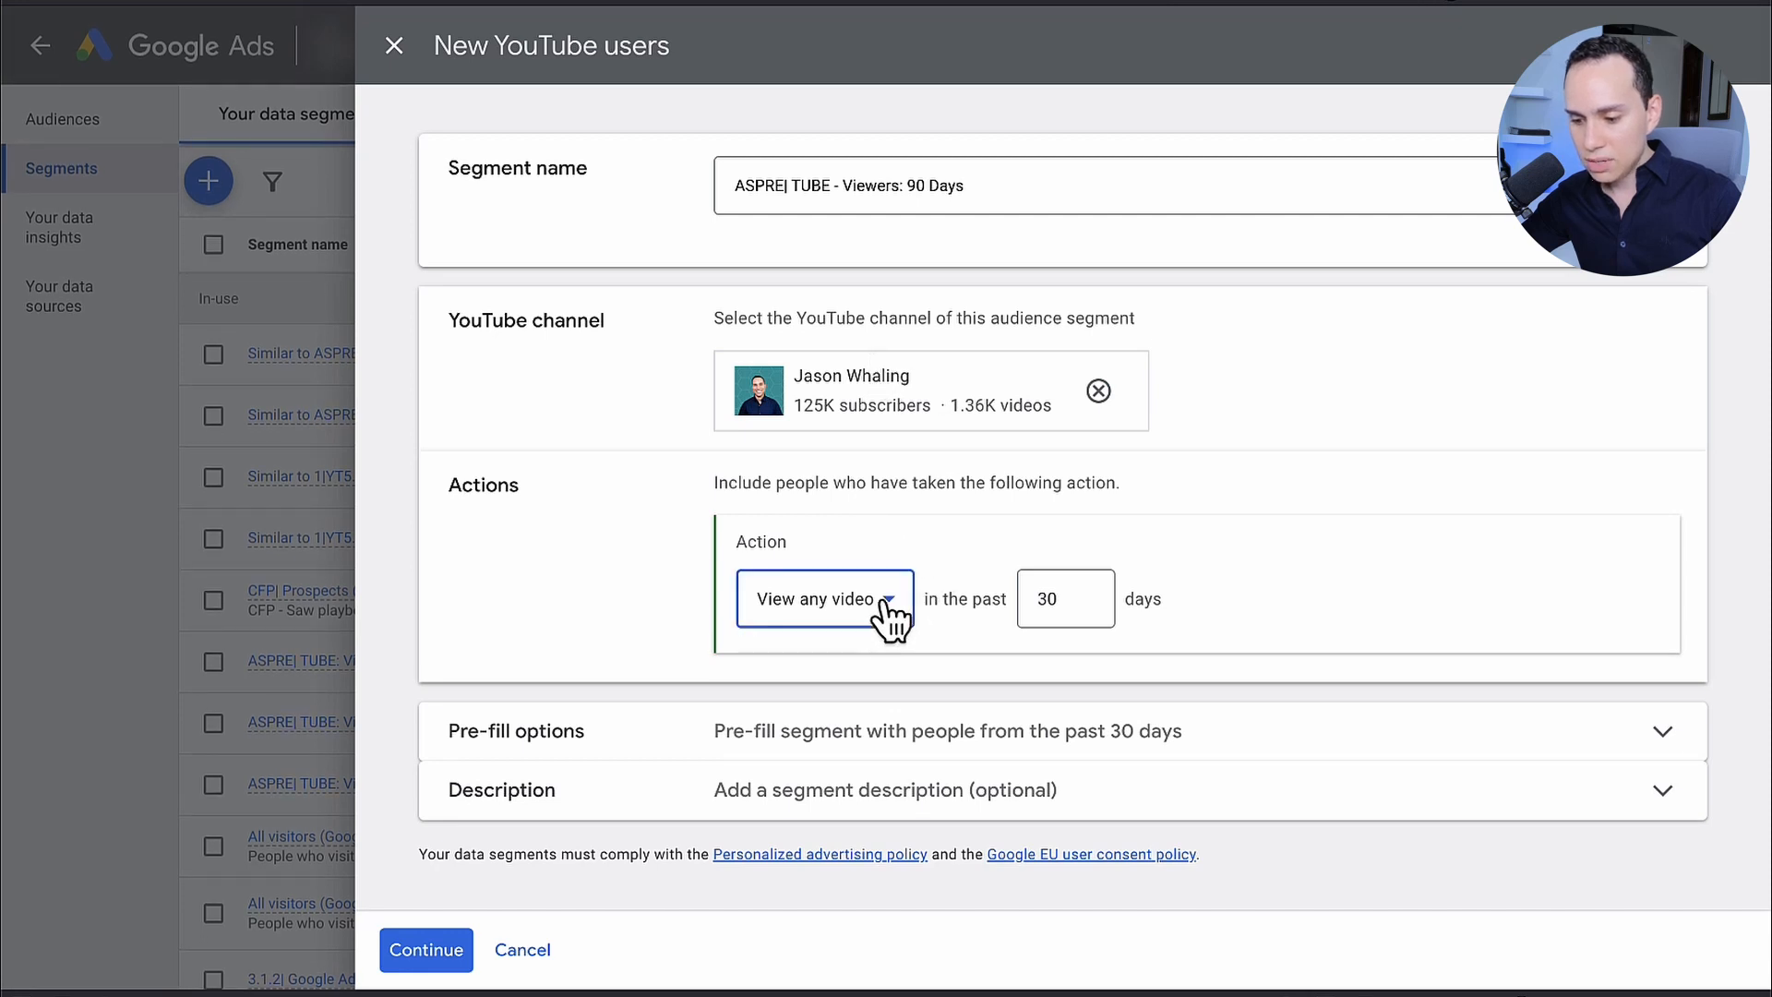
scroll(941, 407, "down", 1)
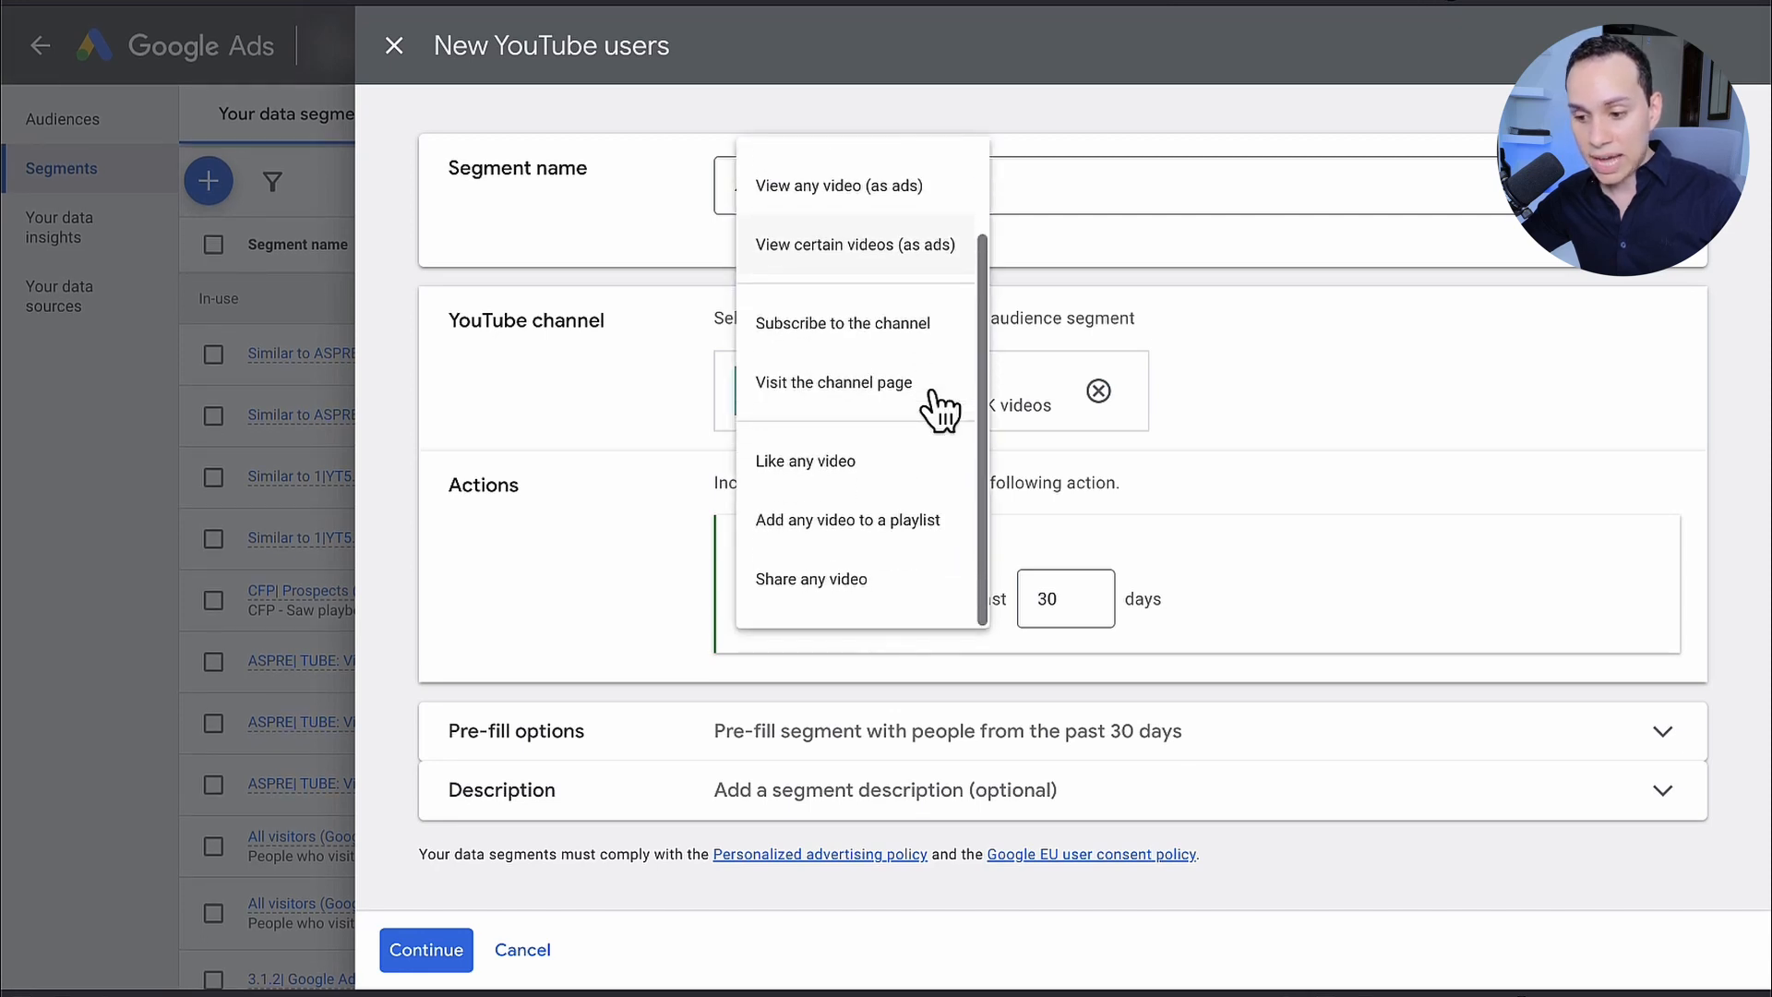
scroll(942, 407, "up", 2)
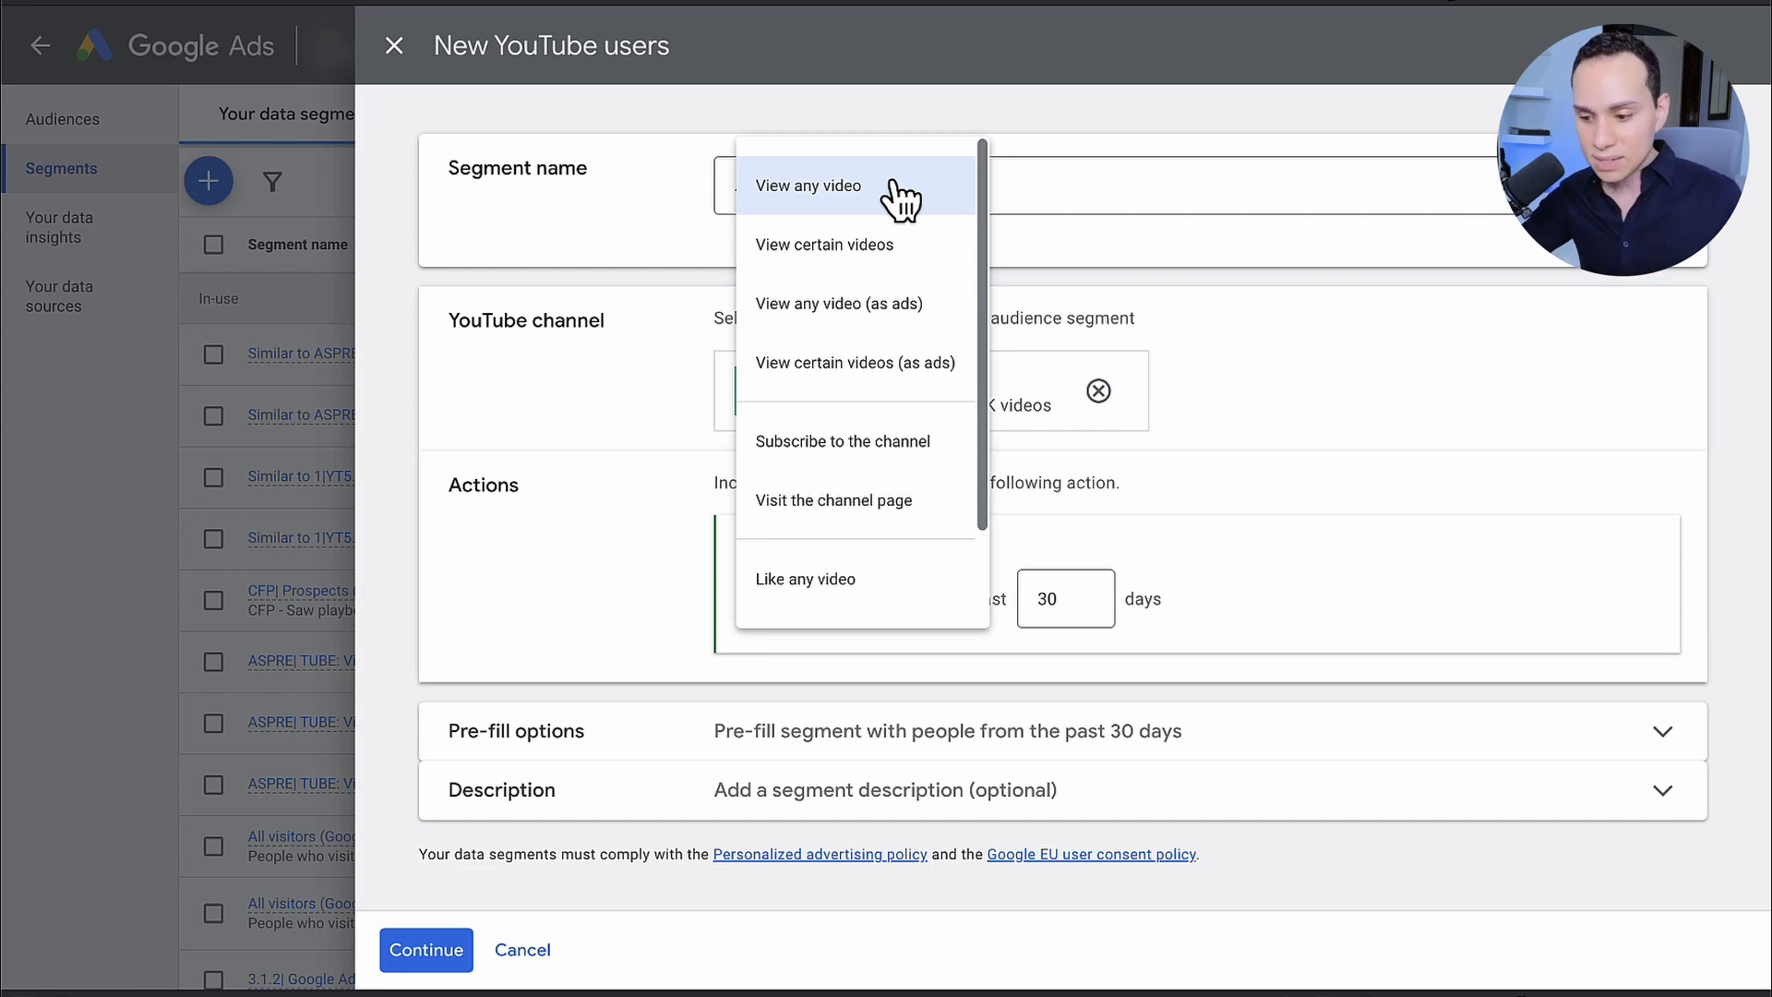
scroll(881, 494, "down", 1)
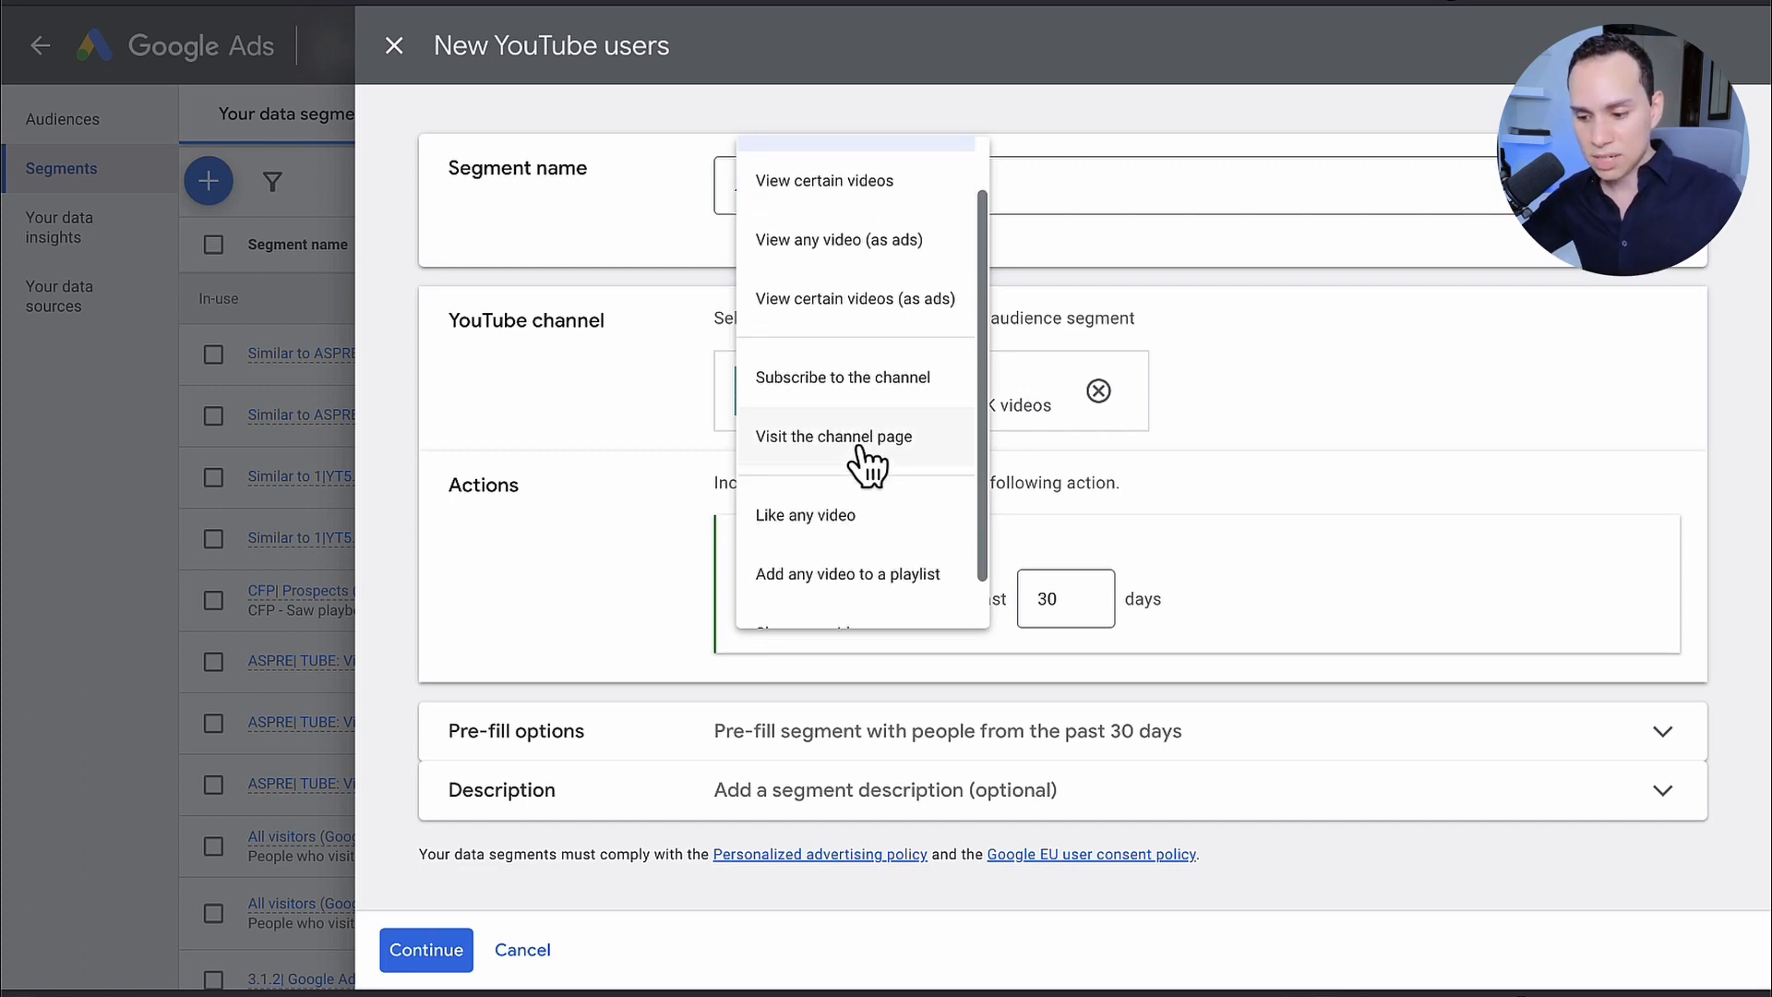
scroll(861, 468, "down", 1)
scroll(868, 475, "up", 2)
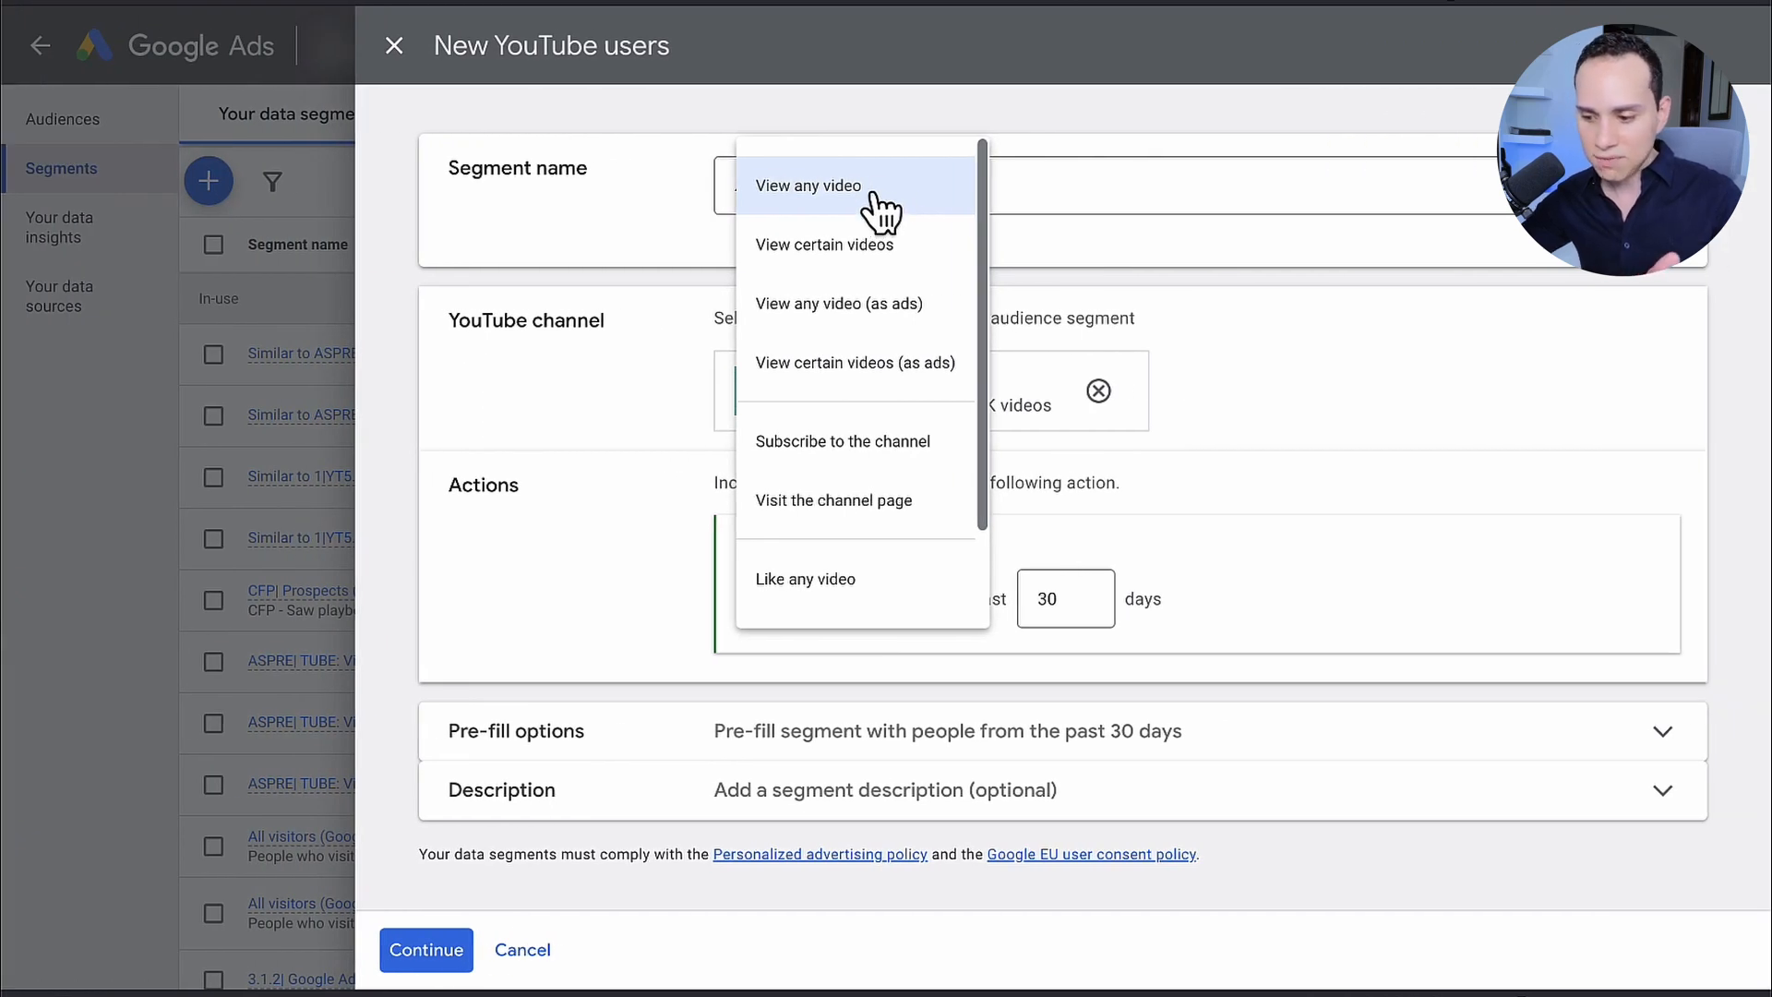
left_click(874, 205)
Step: Set the View any video action's look-back window to 90 days
double_click(1099, 614)
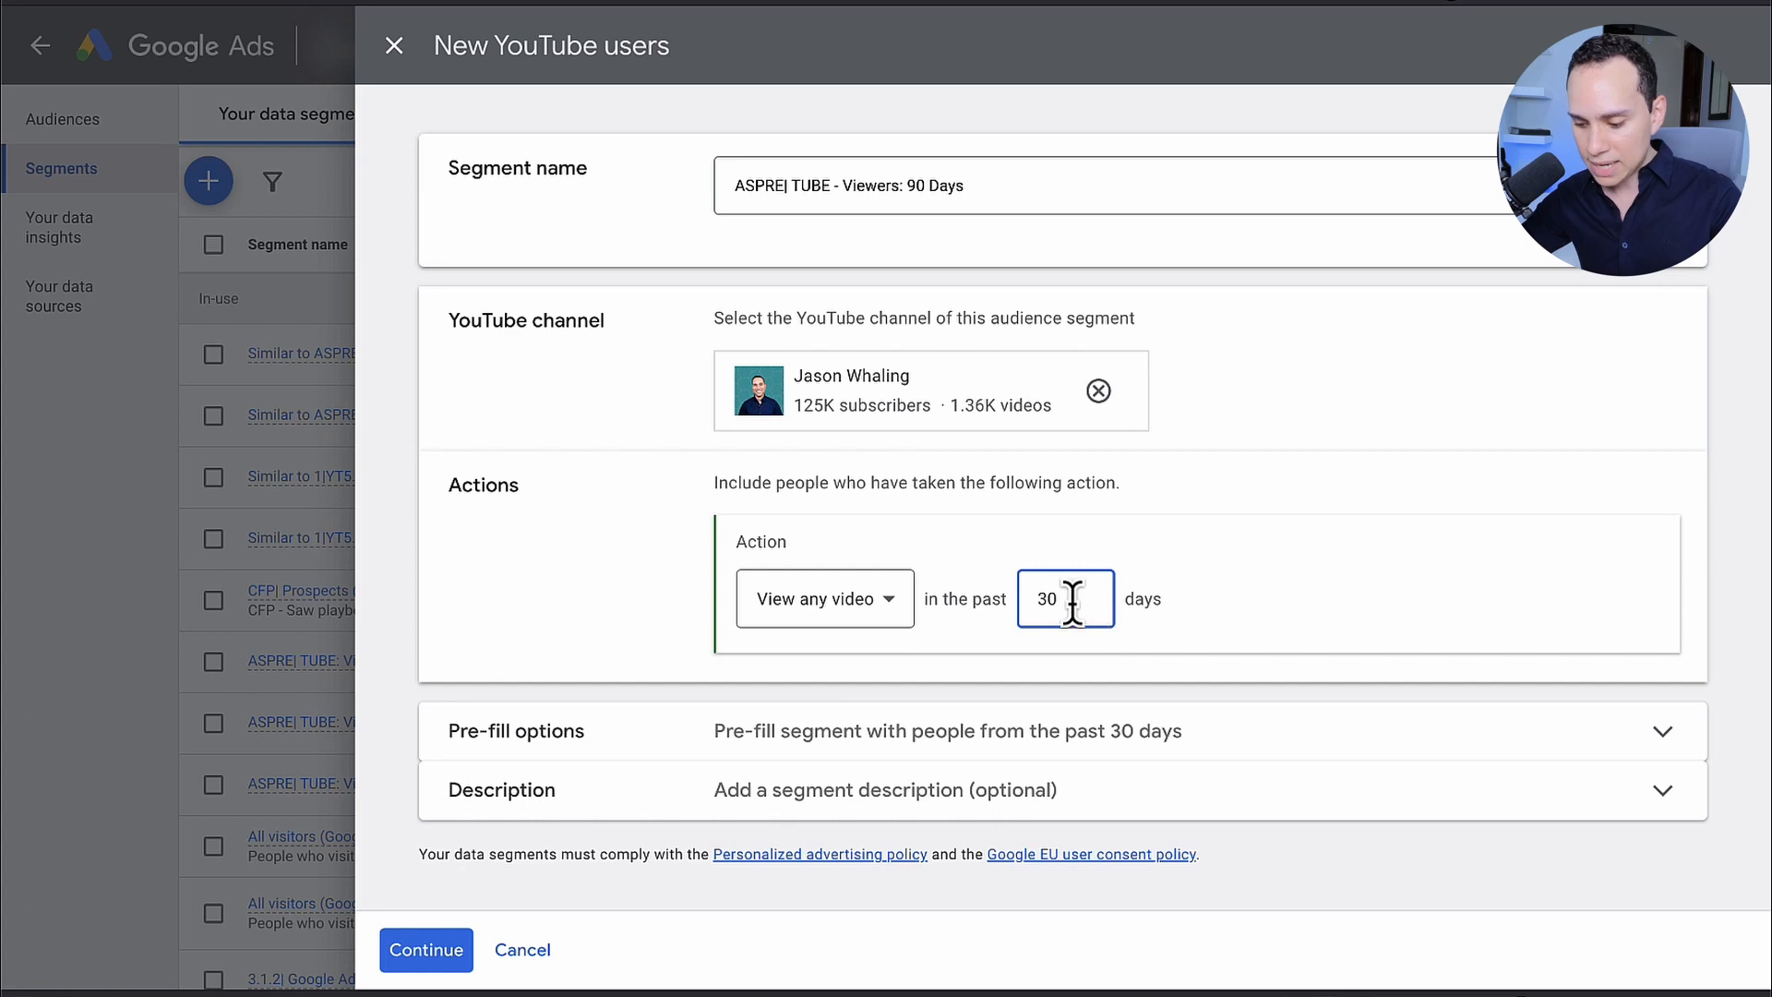
key("BackSpace")
type("90")
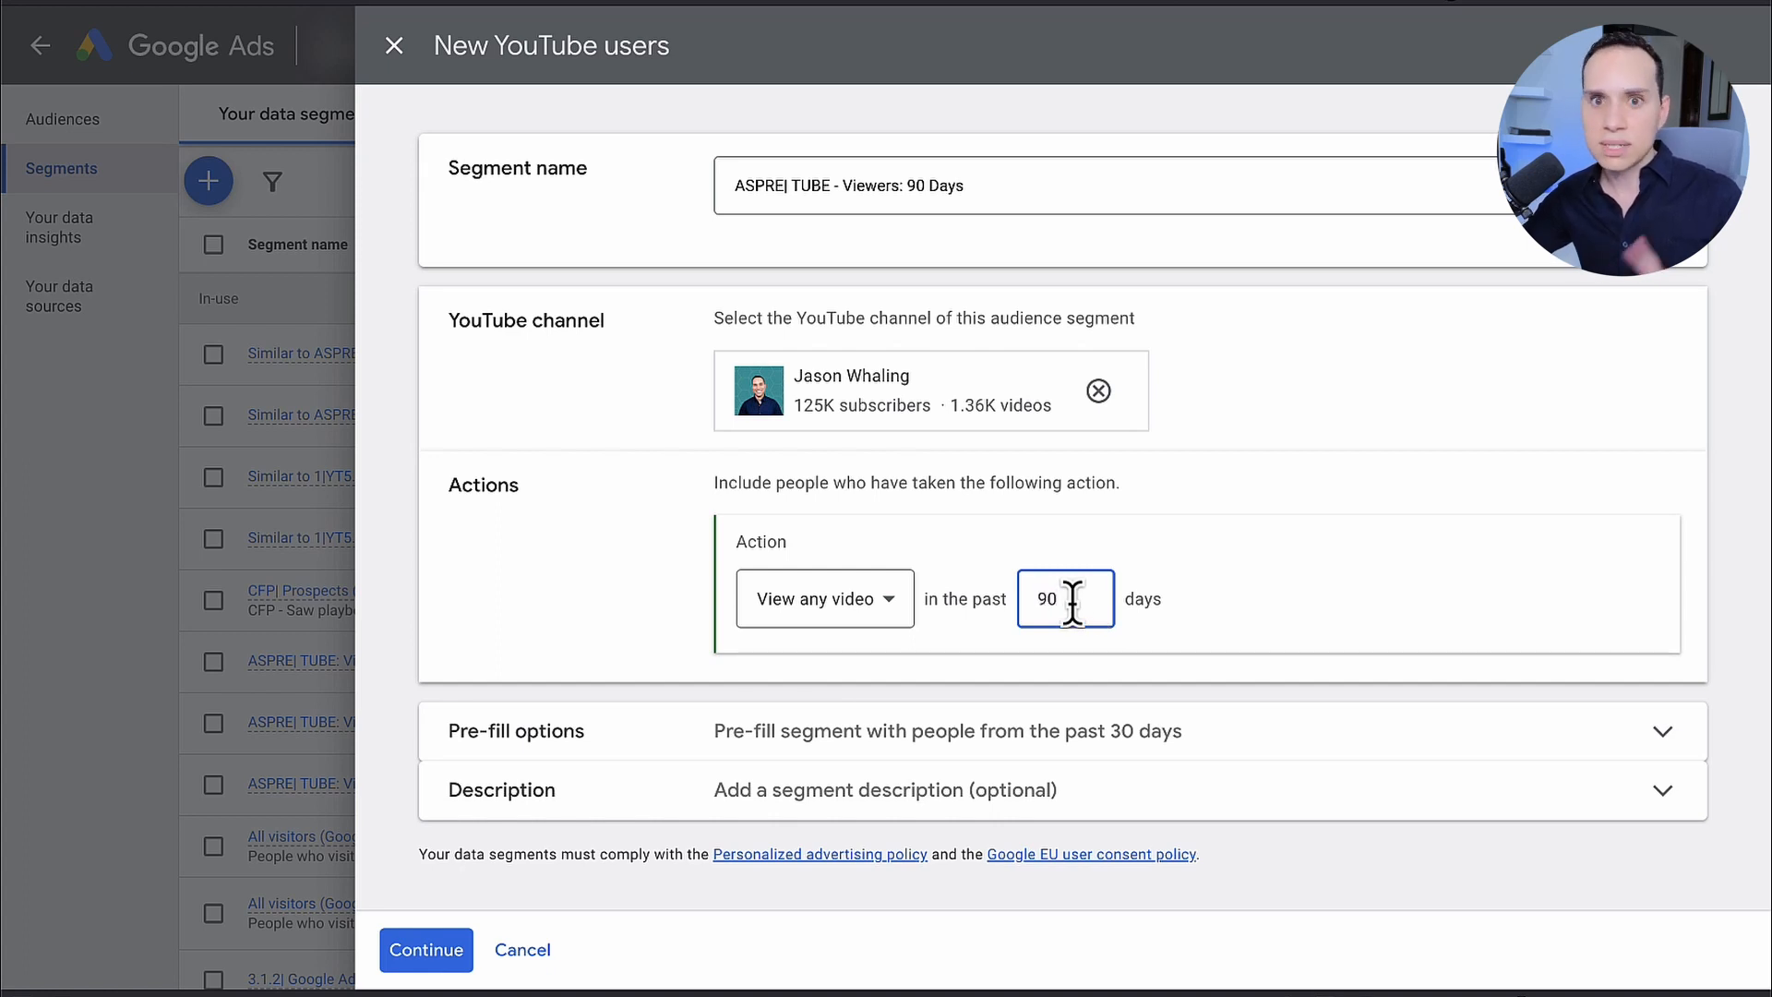
Step: Set the action's look-back window to 540 days and rename the segment "ASPRE| TUBE - Viewers: Lifetime"
double_click(1072, 605)
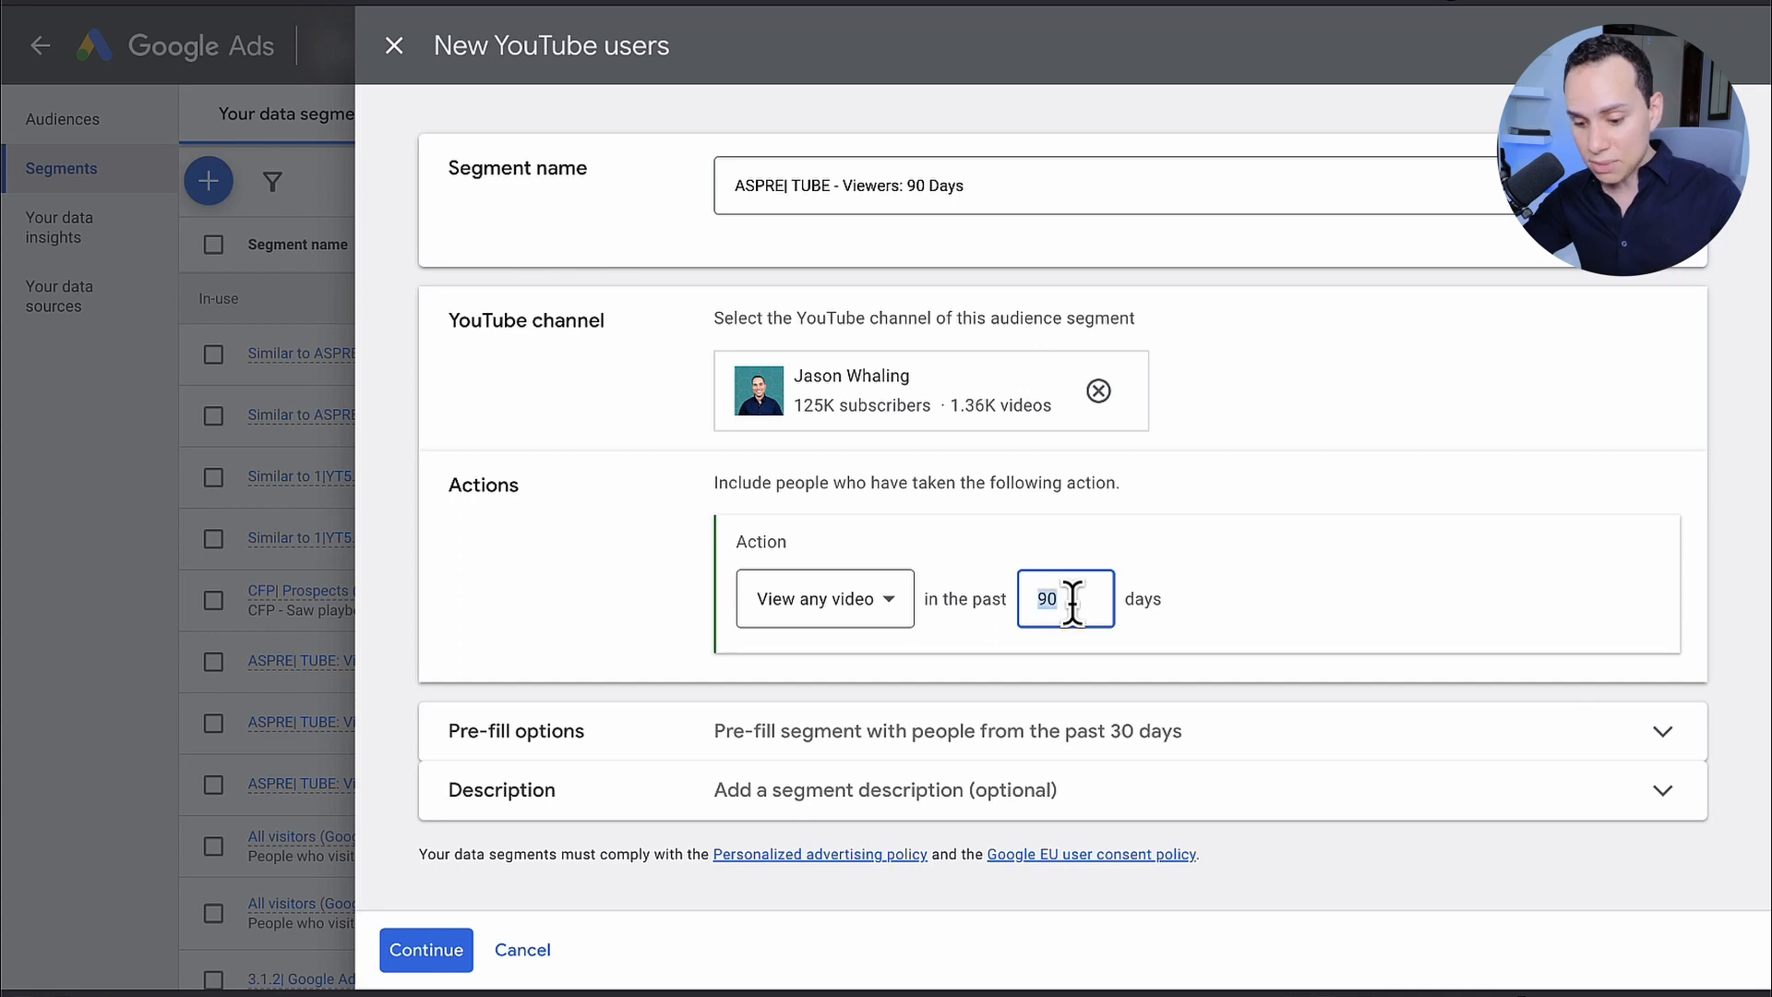
type("540")
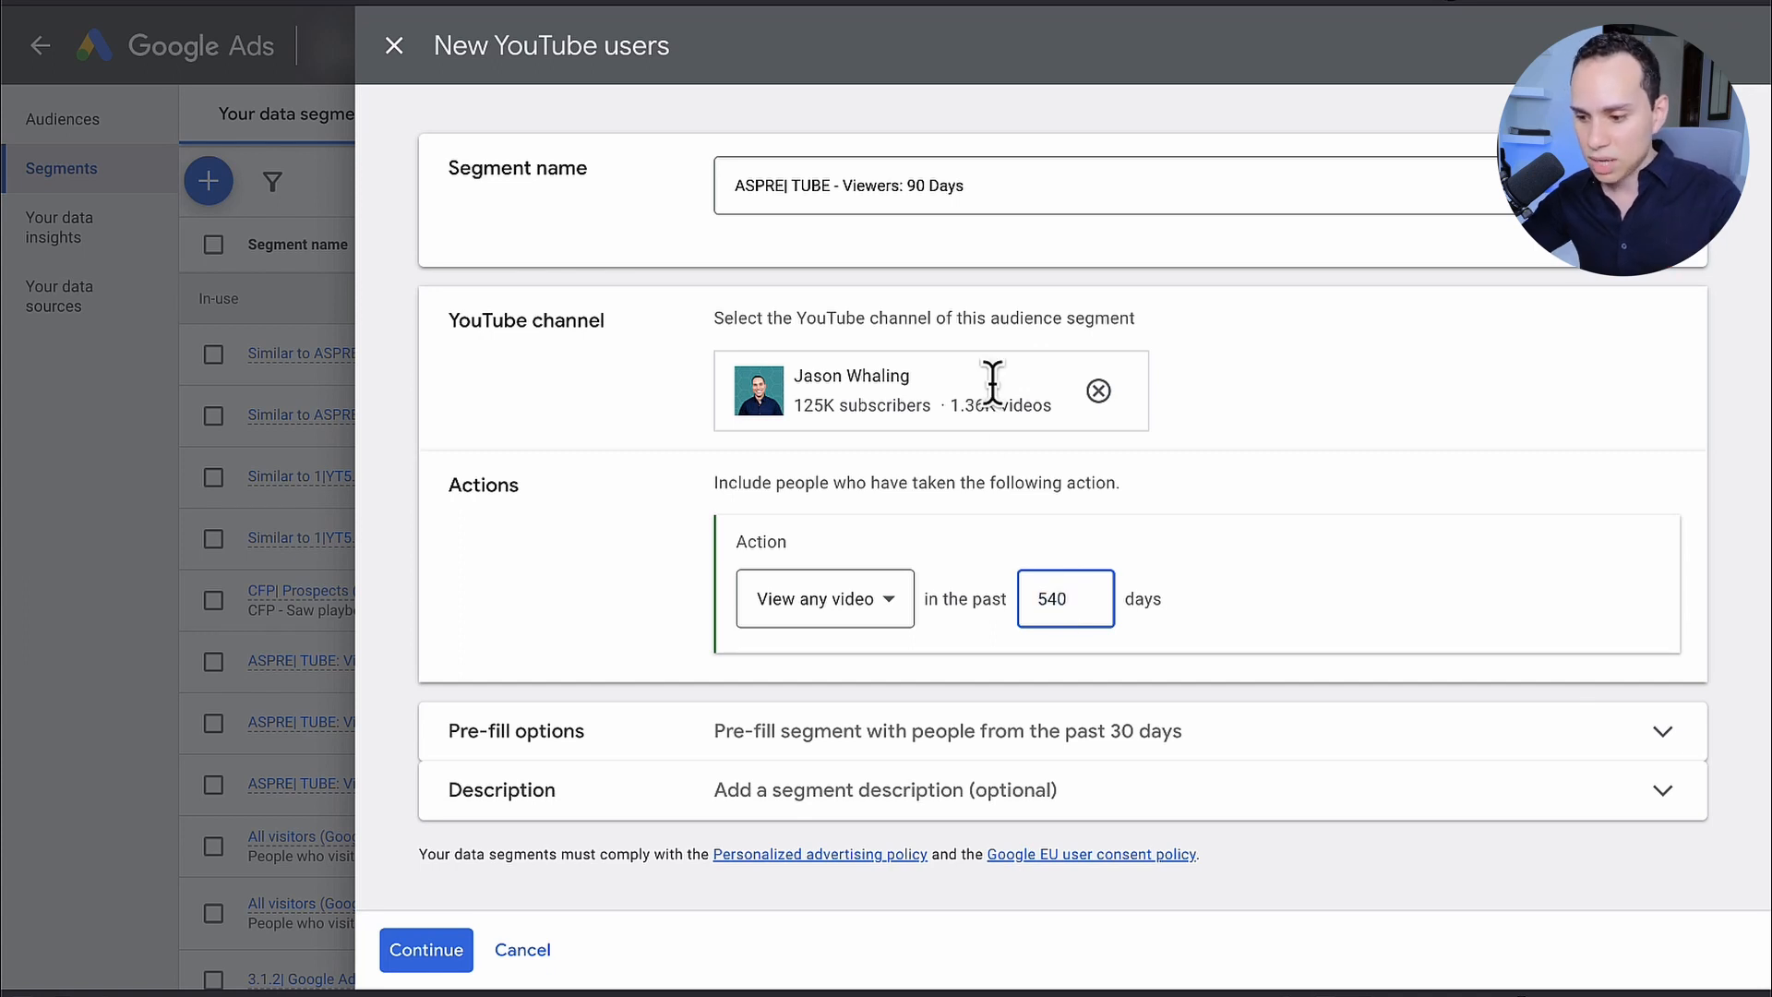
left_click(899, 189)
key("shift+End")
type("Lifetime")
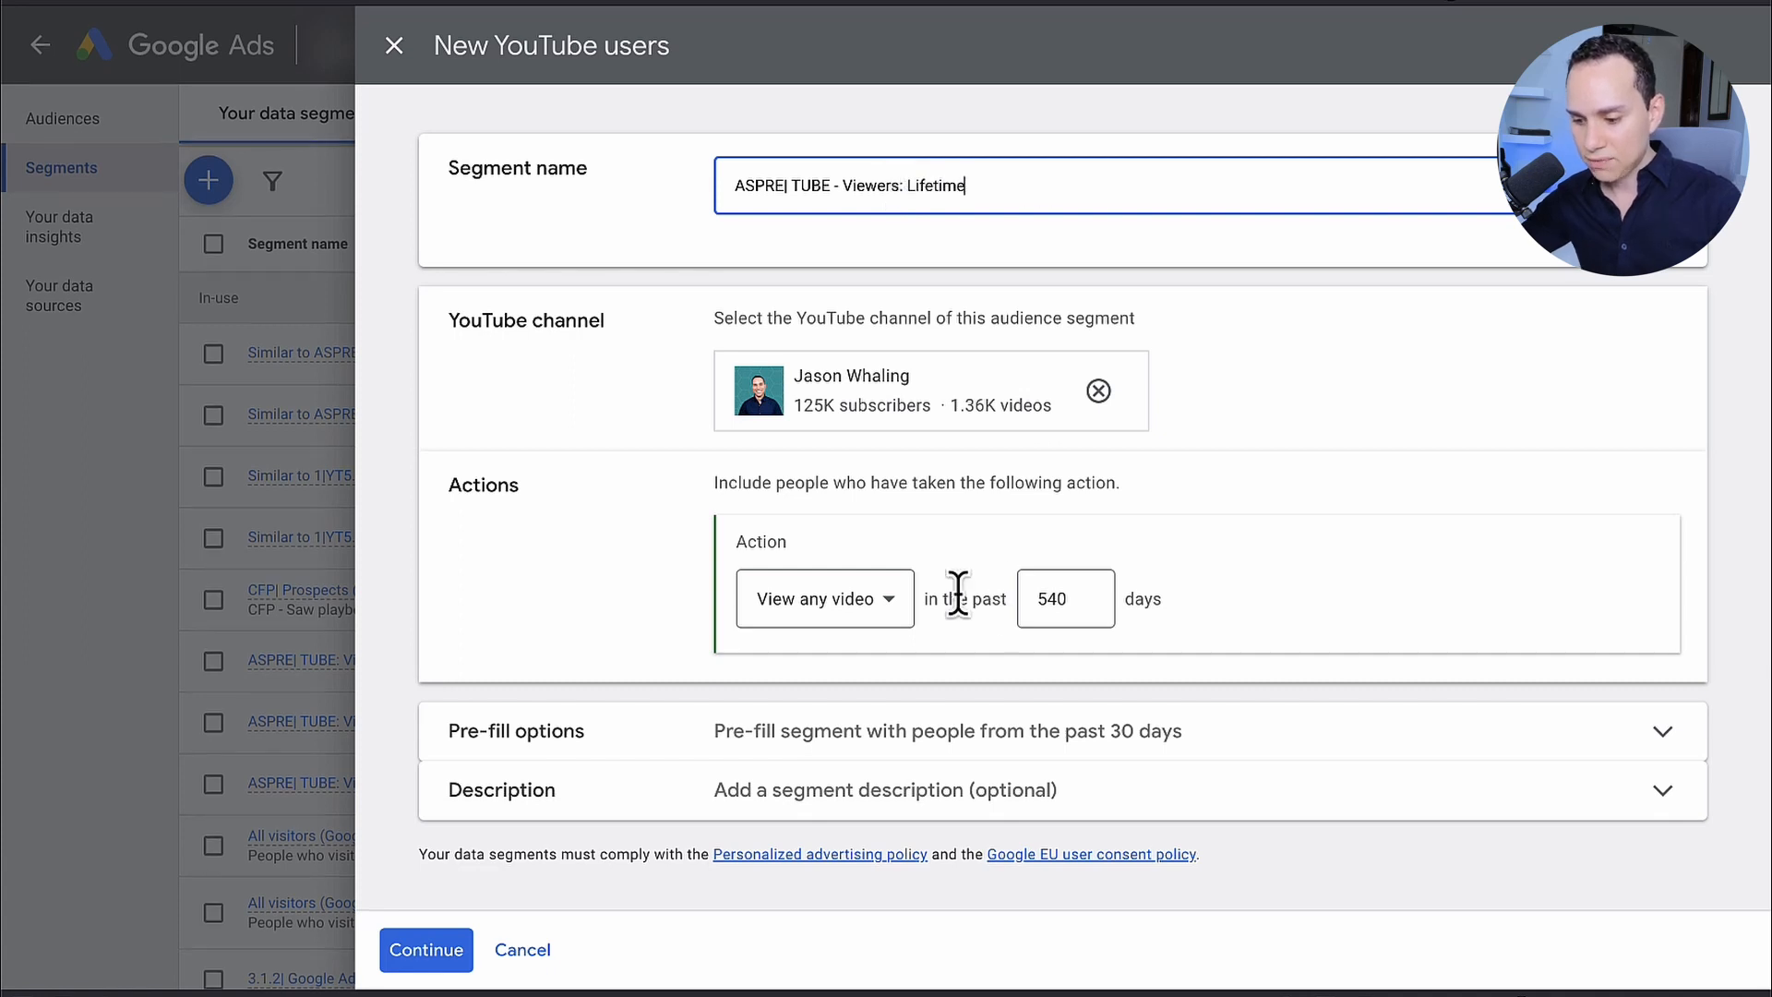
Step: Expand the segment's pre-fill options to review them, and cancel creating the YouTube users segment
left_click(1077, 726)
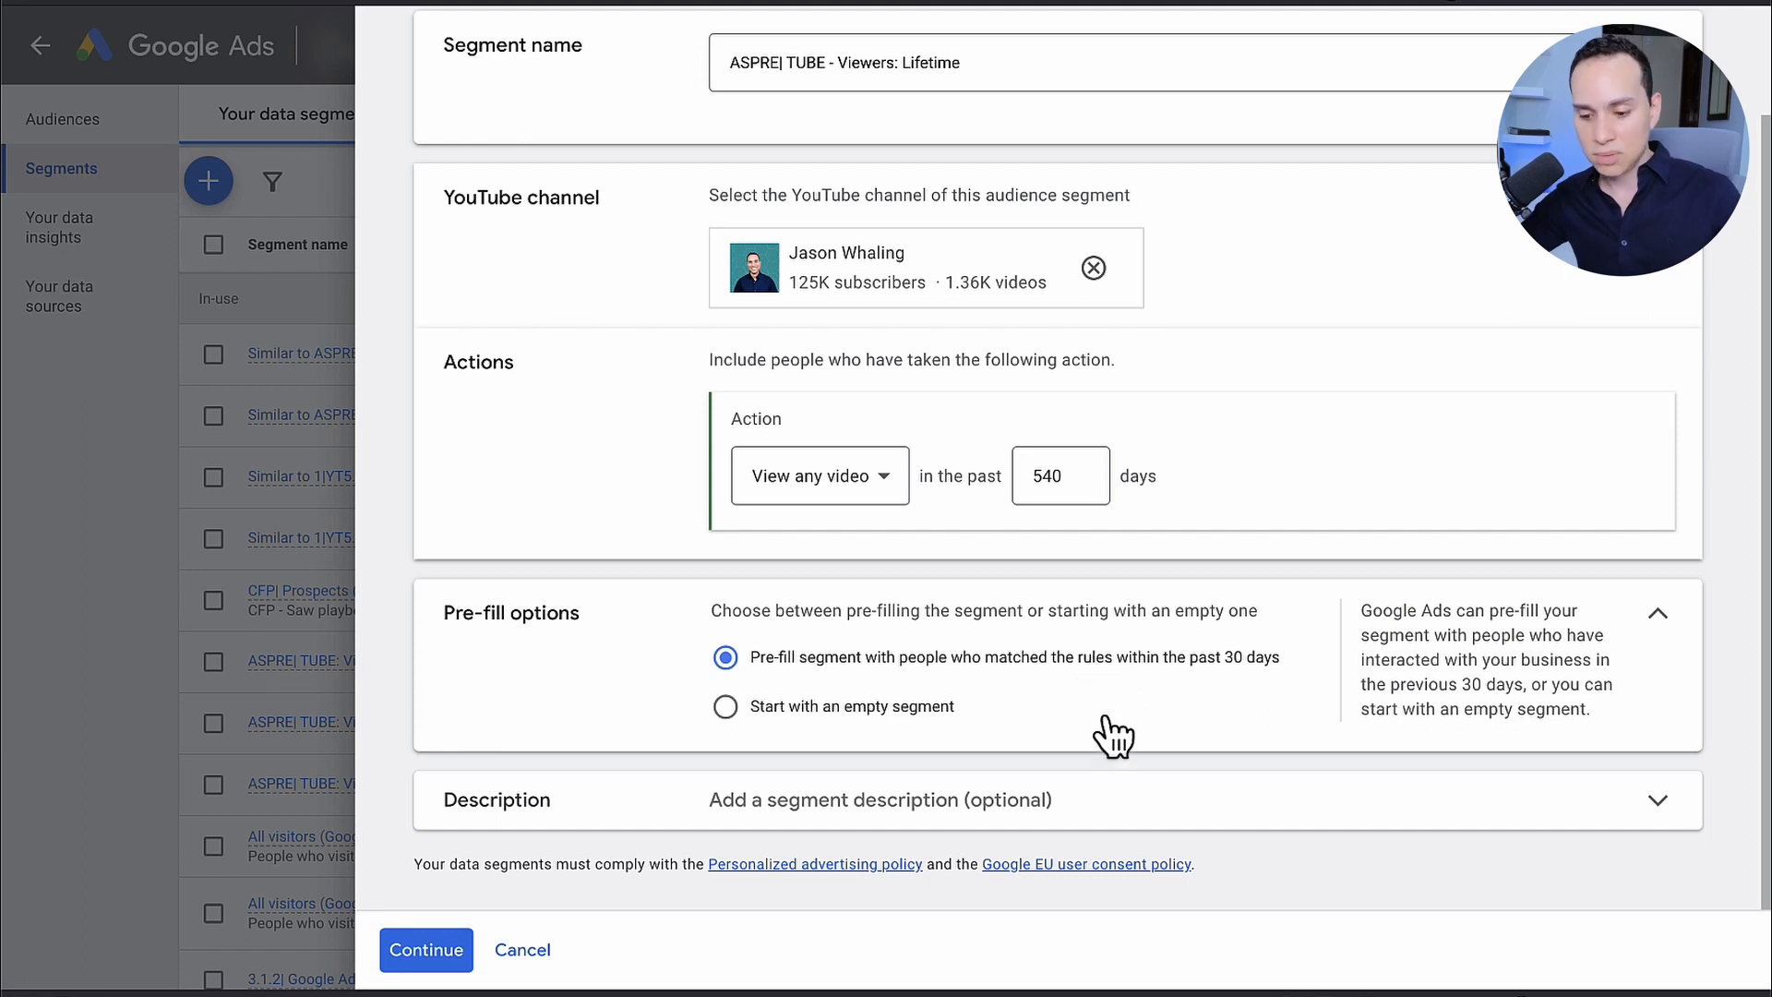
scroll(1040, 616, "up", 2)
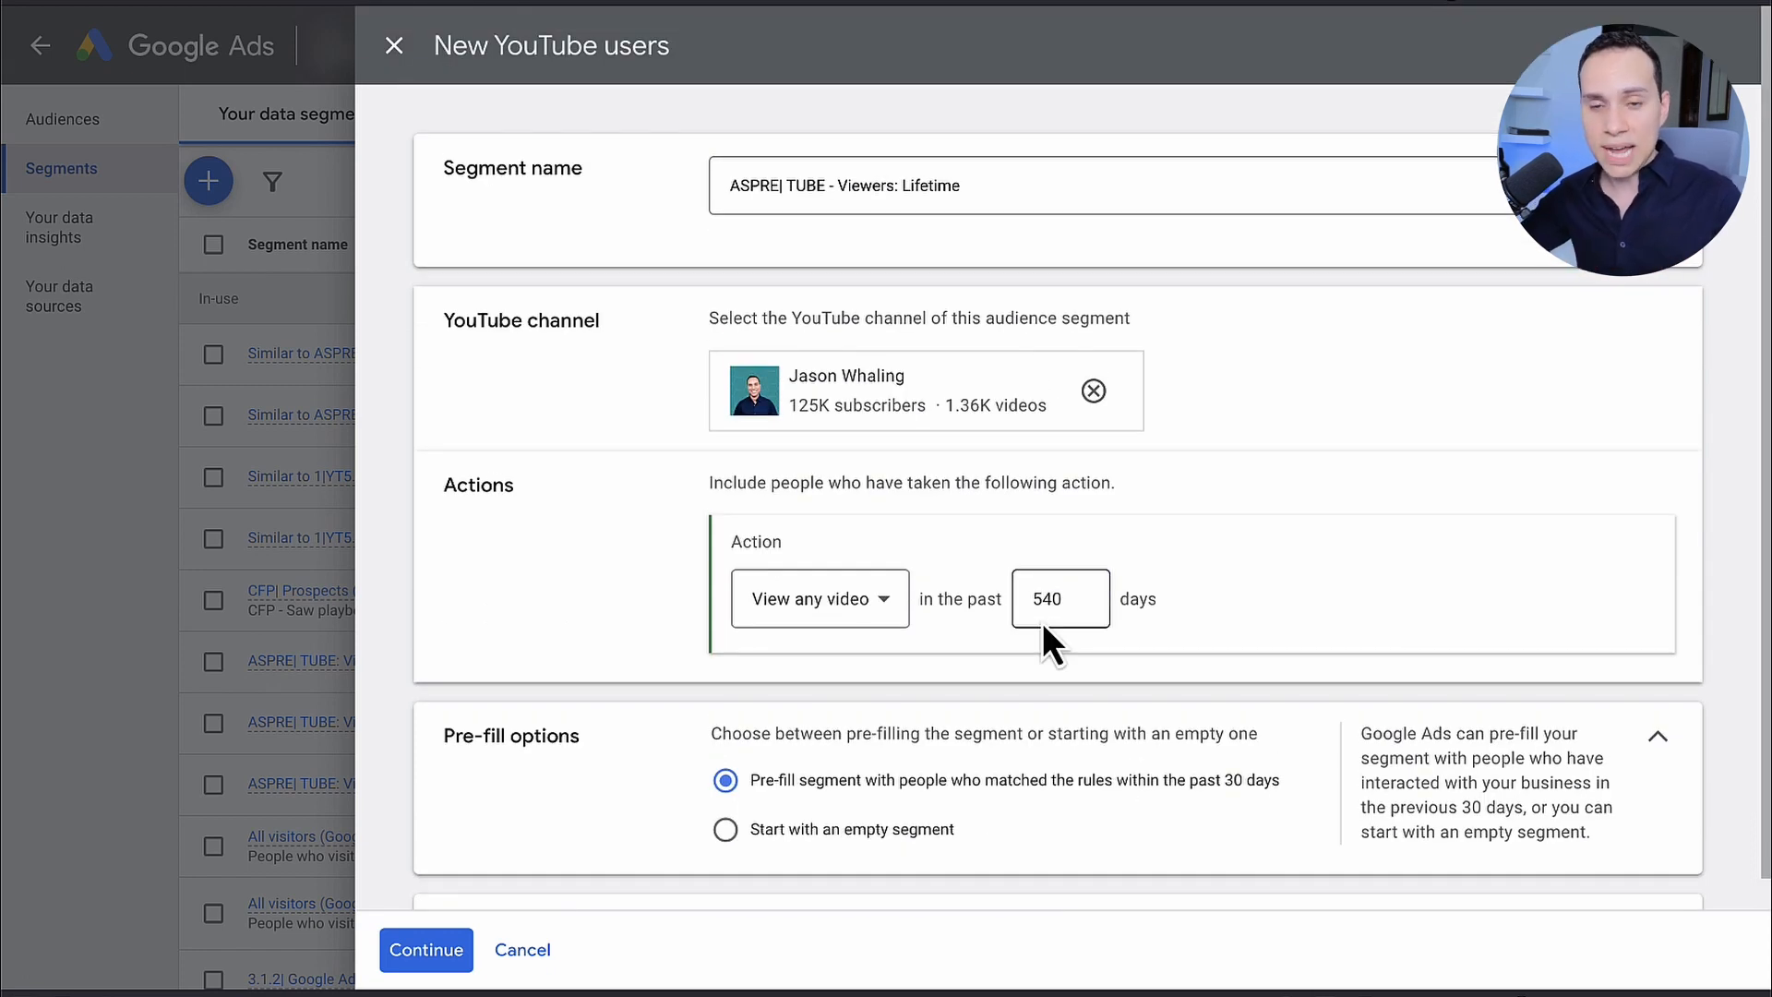
scroll(1043, 622, "down", 1)
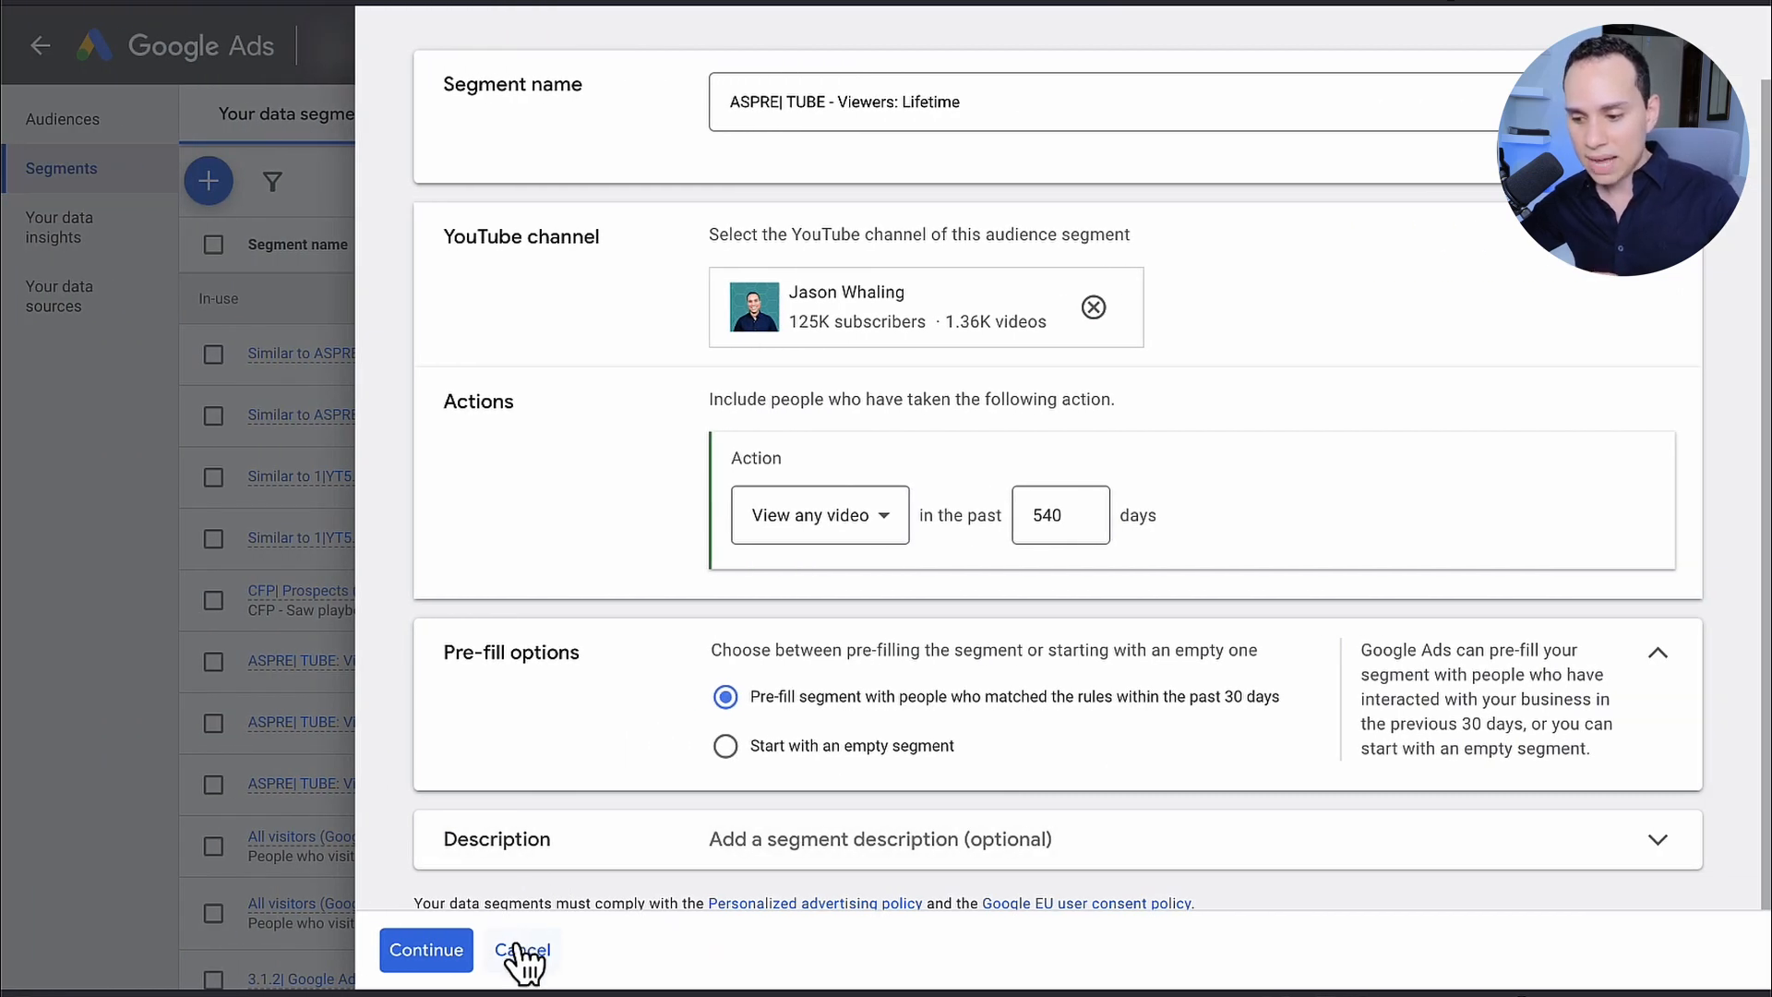
left_click(522, 956)
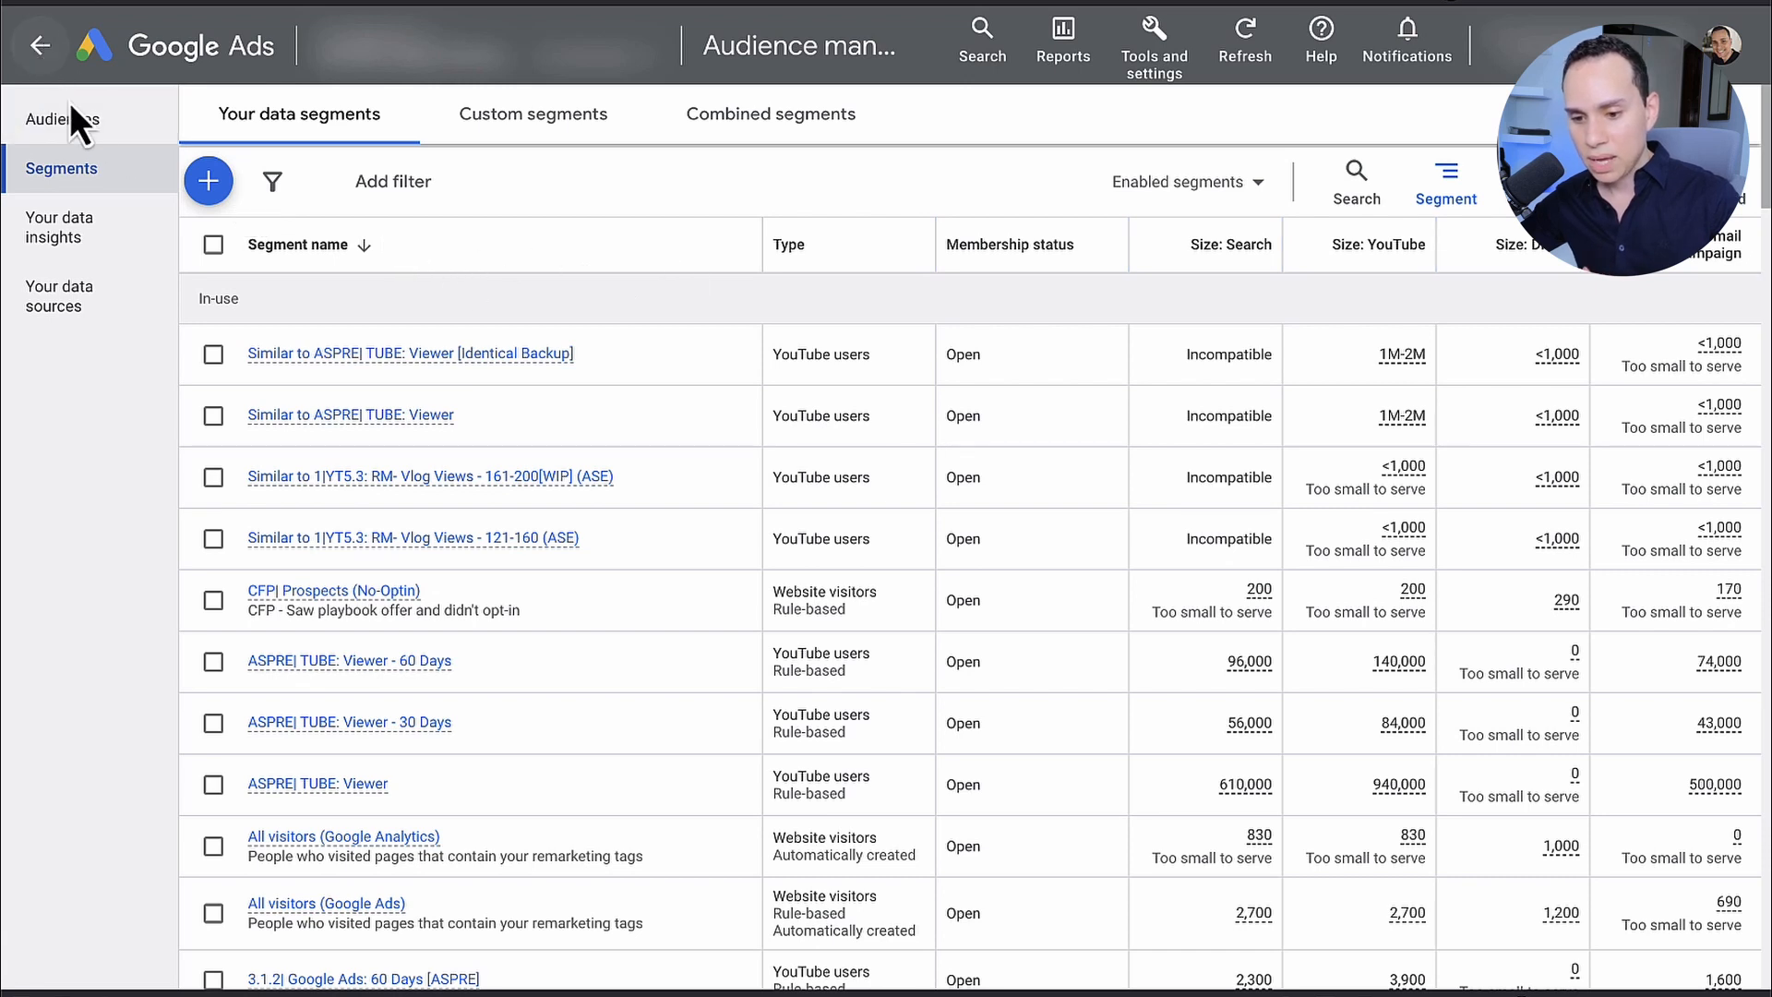
Step: Return to the campaigns list and start a new Video campaign without a goal's guidance, using the Get views subtype
left_click(40, 46)
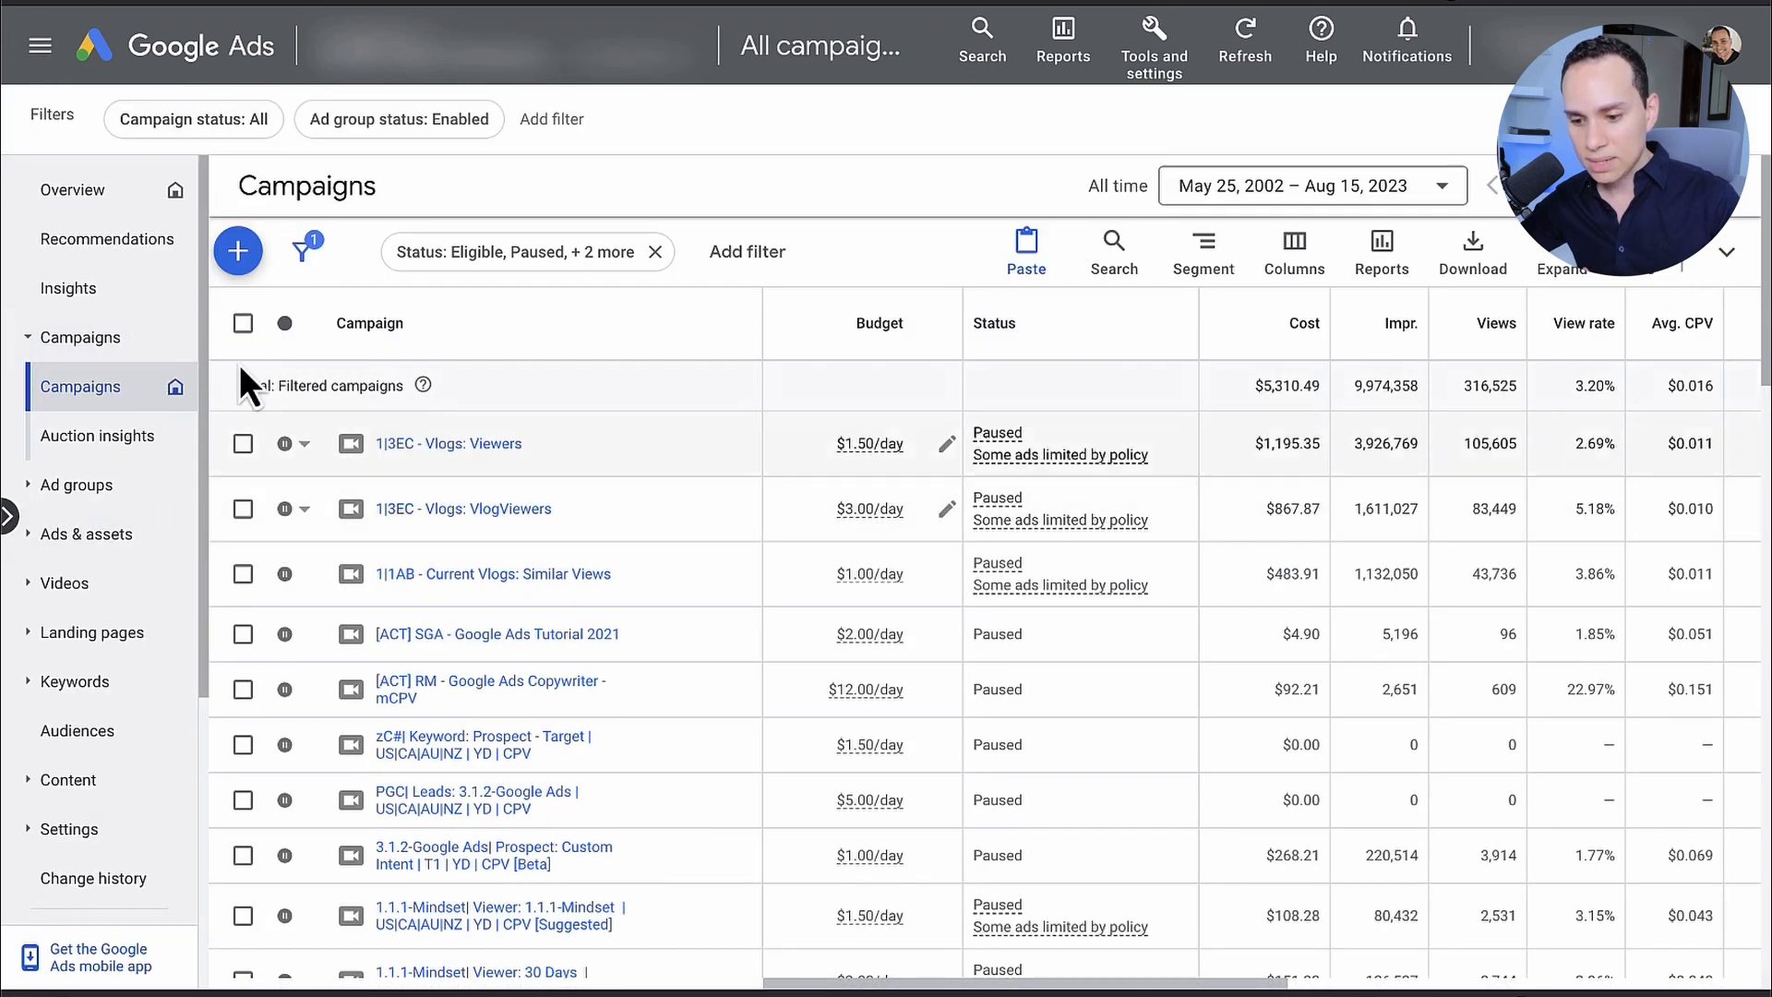
left_click(247, 247)
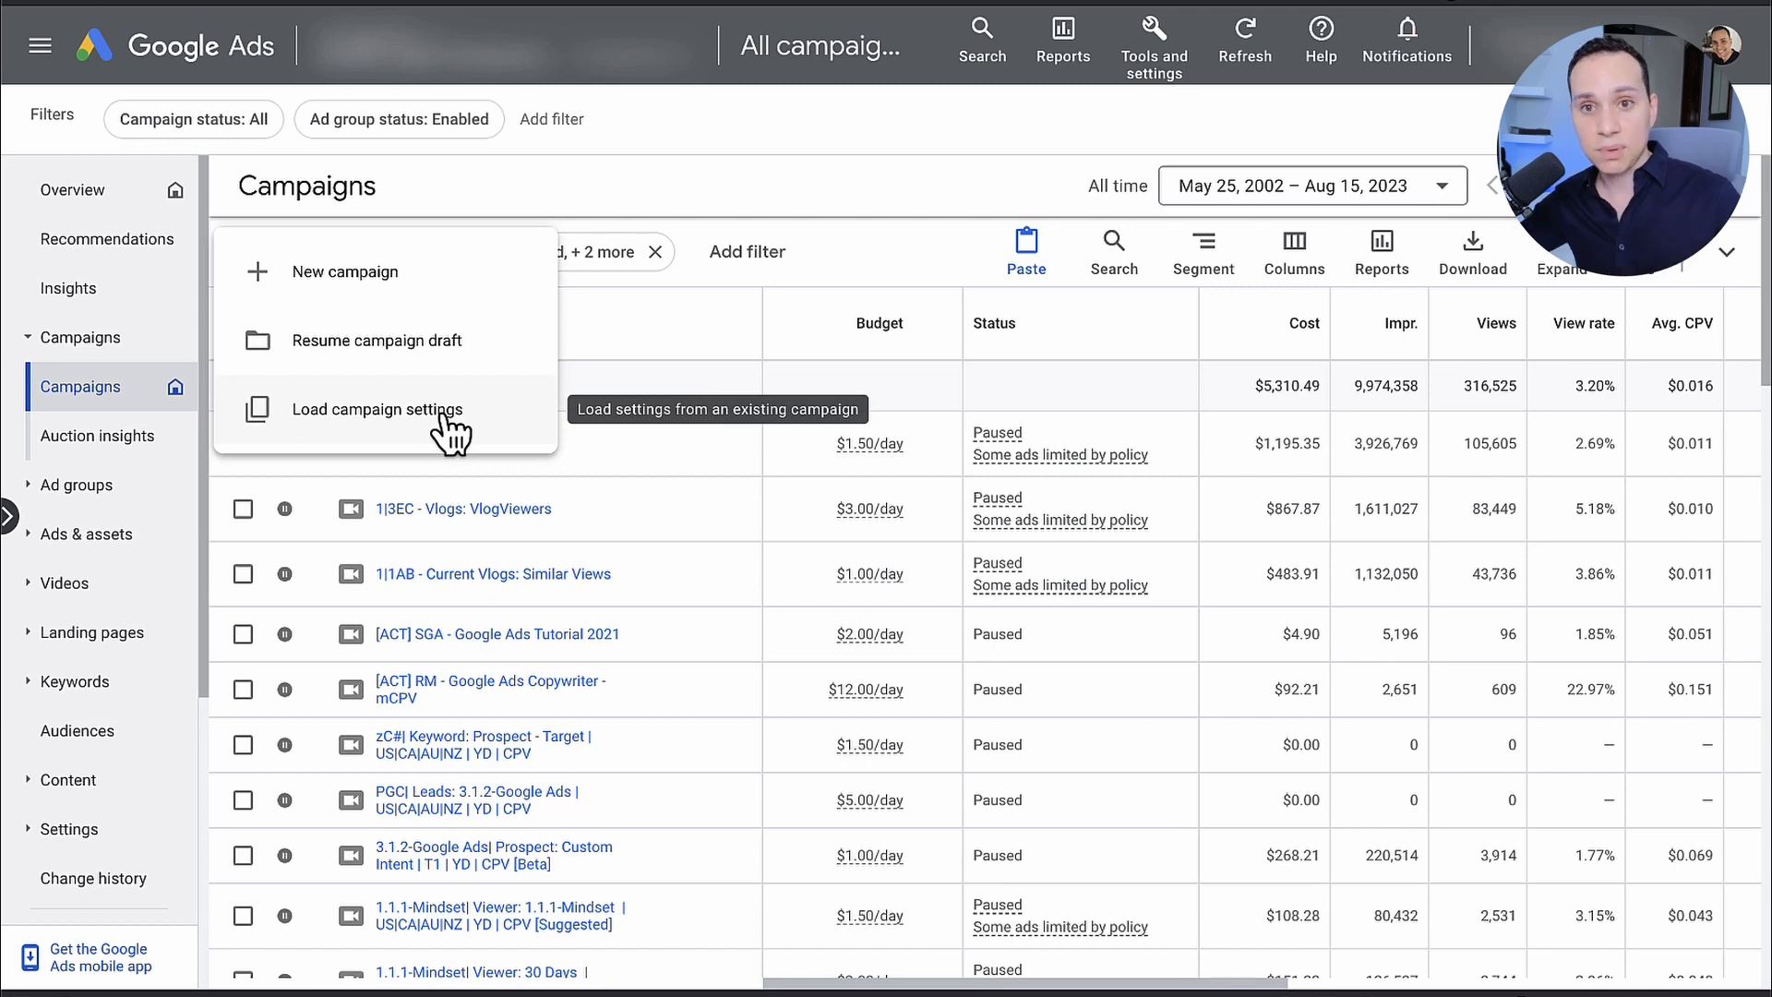
left_click(461, 264)
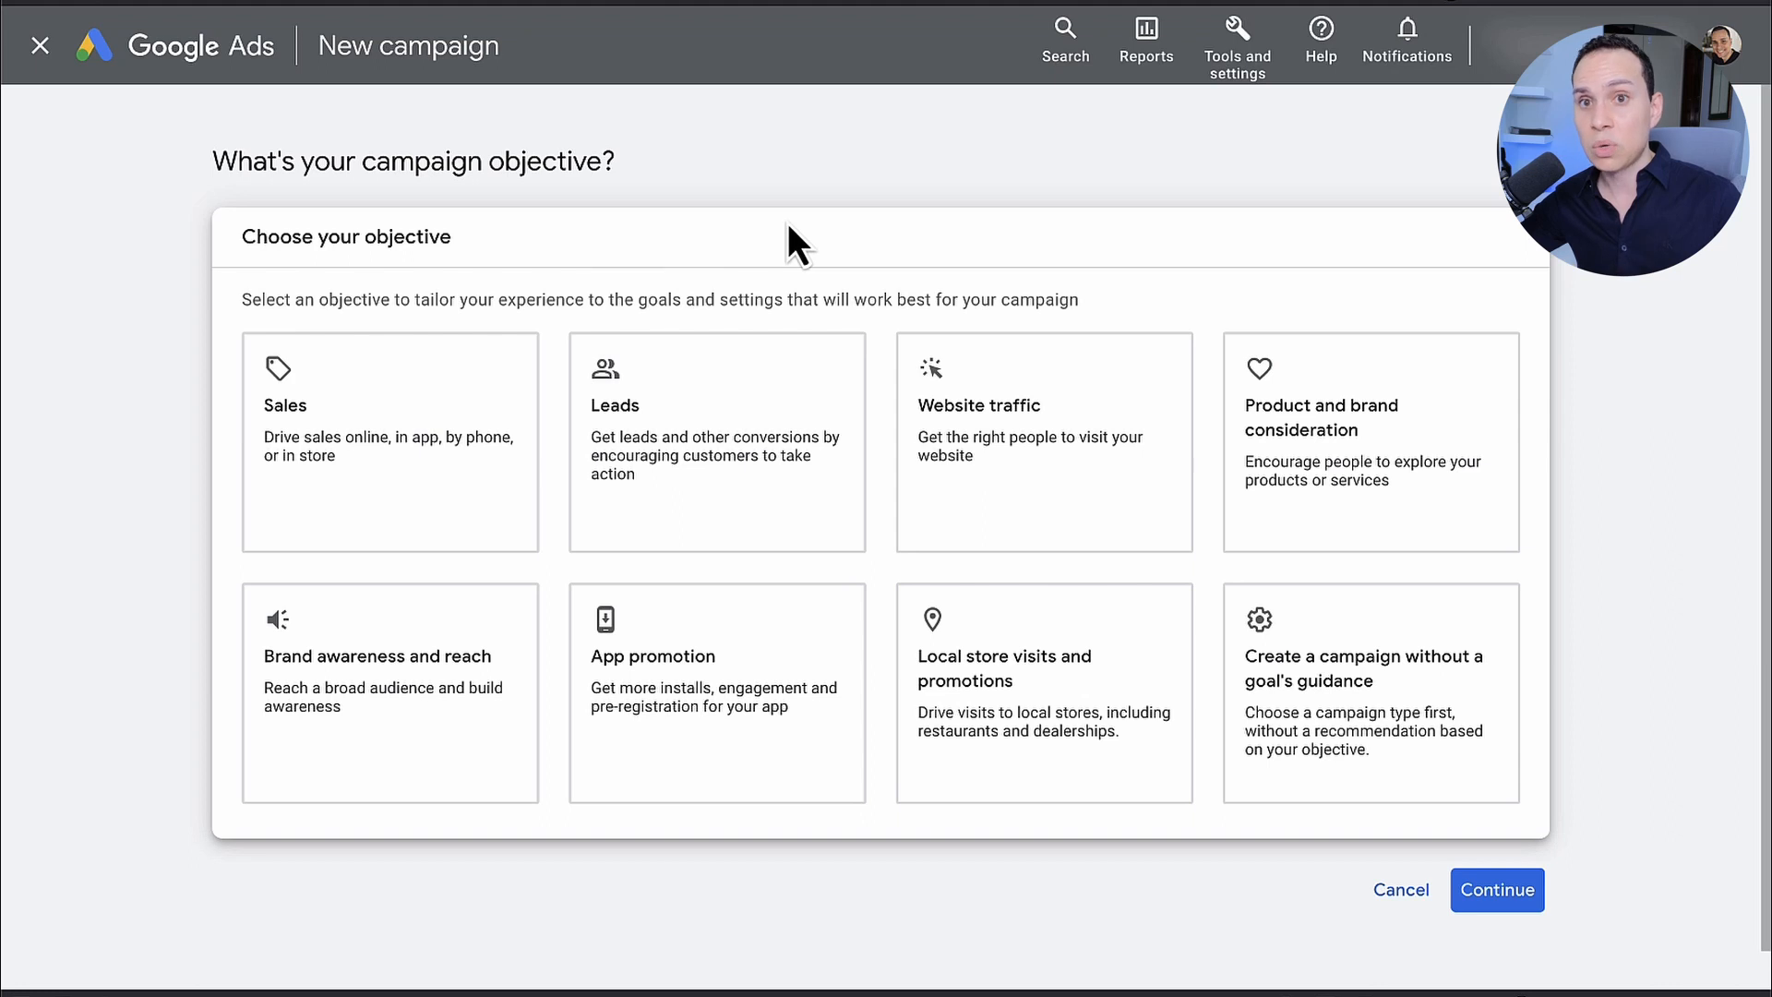
left_click(1350, 734)
left_click(400, 712)
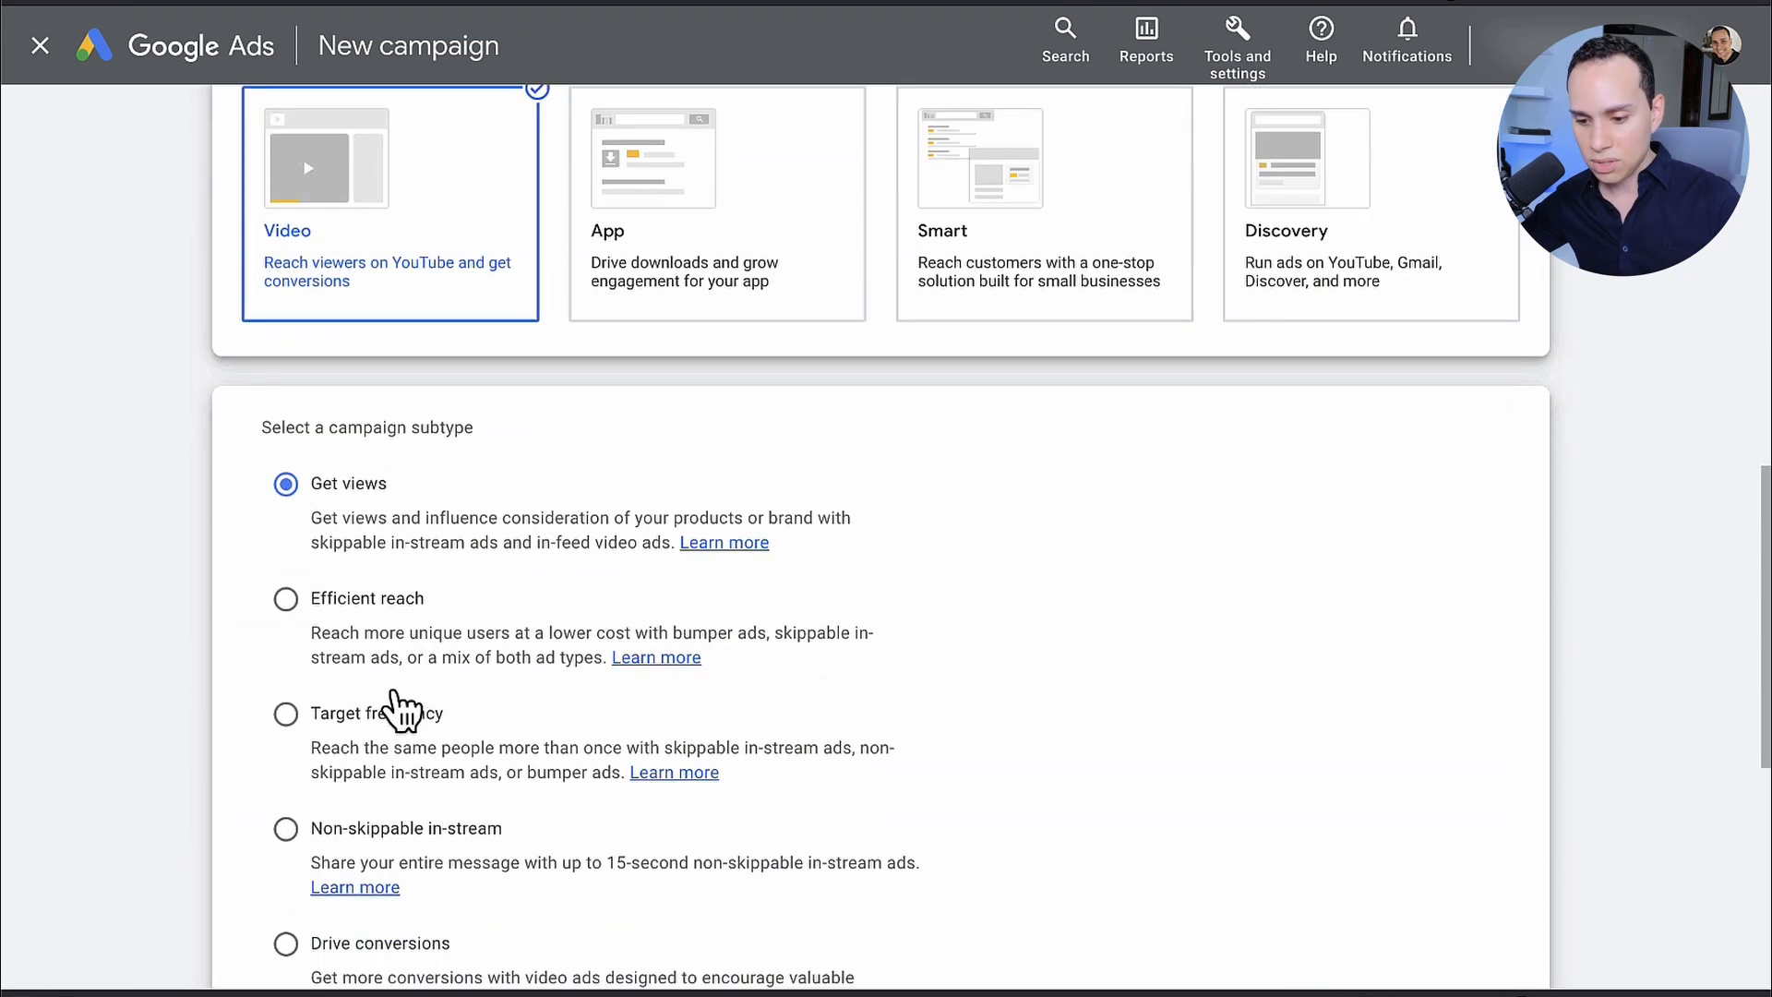
scroll(1115, 692, "down", 4)
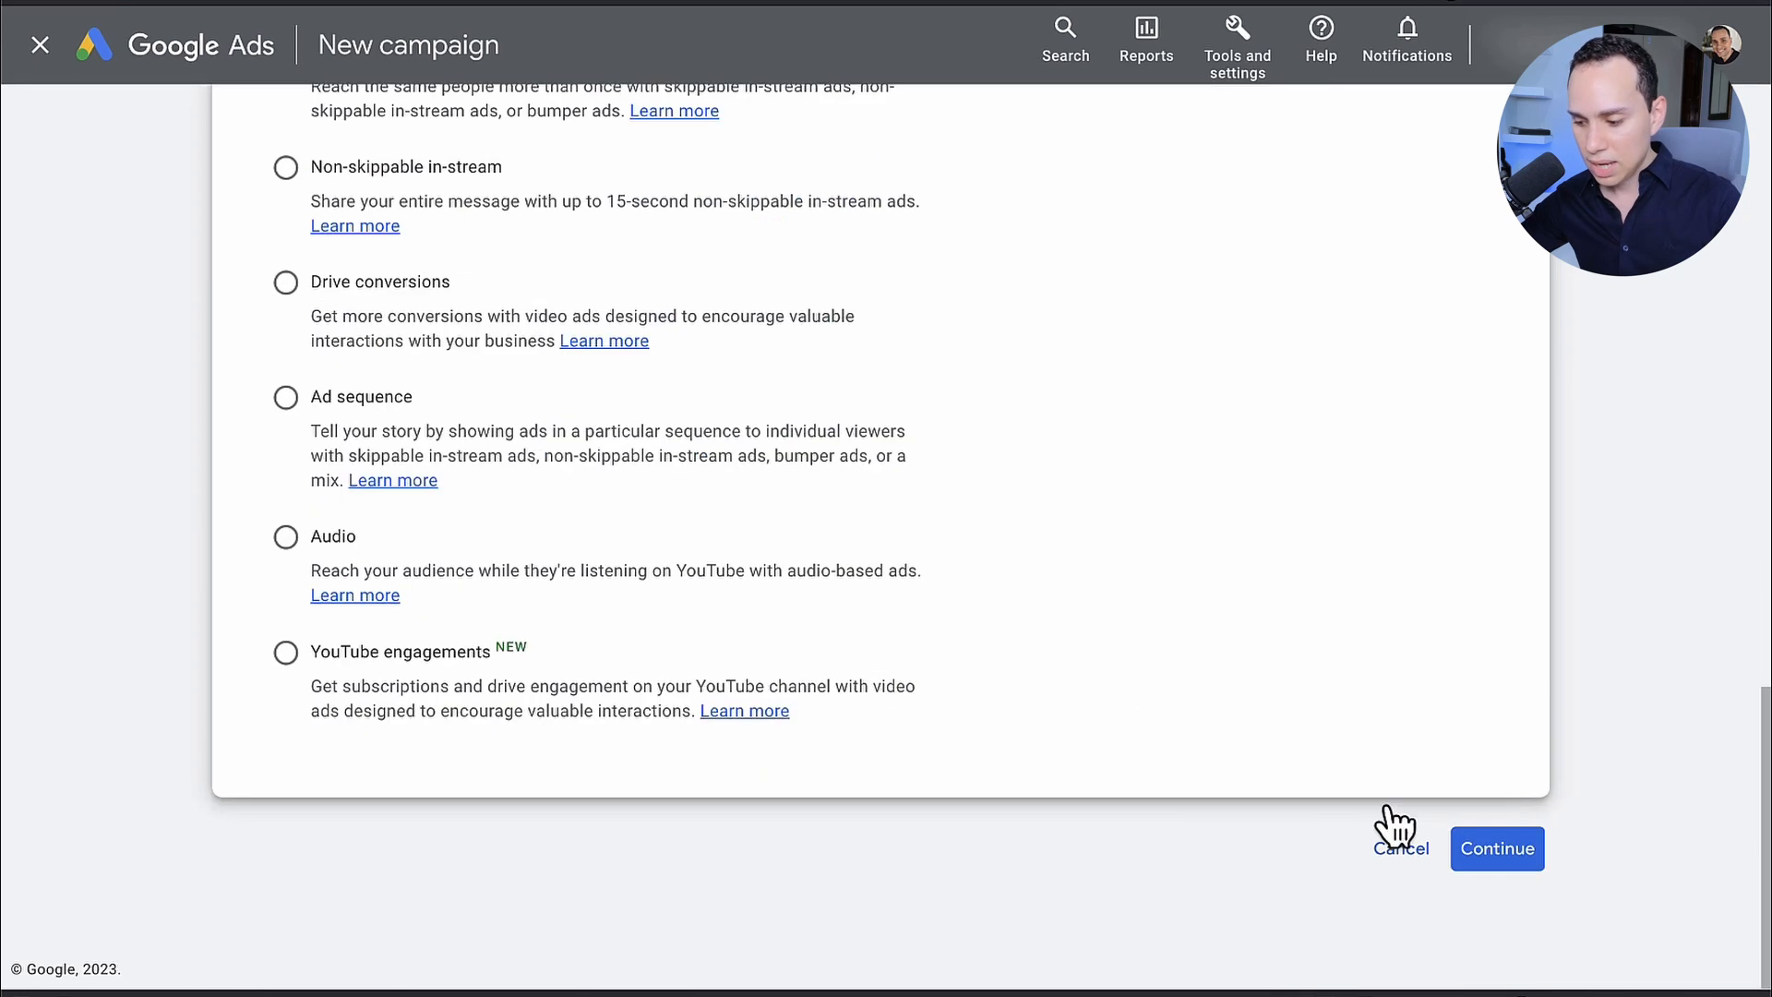
left_click(1514, 855)
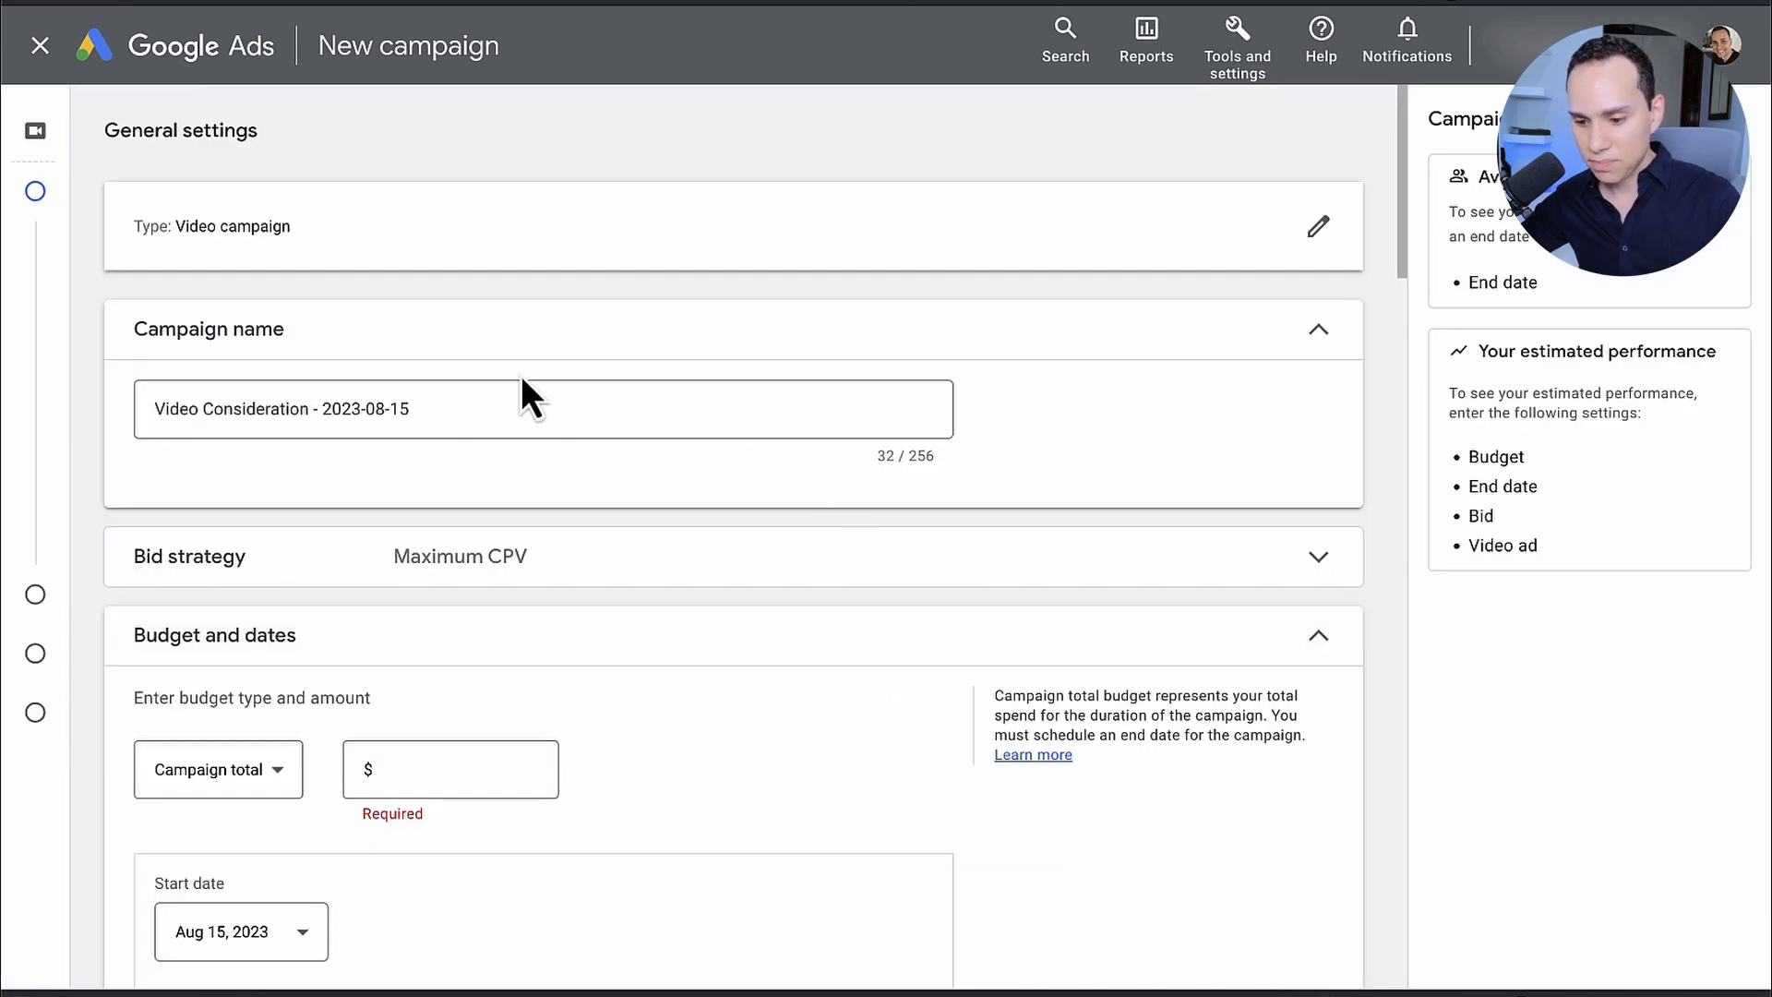
Step: Name the campaign "Remarketing - DEMO" and expand its bid strategy settings
left_click(521, 401)
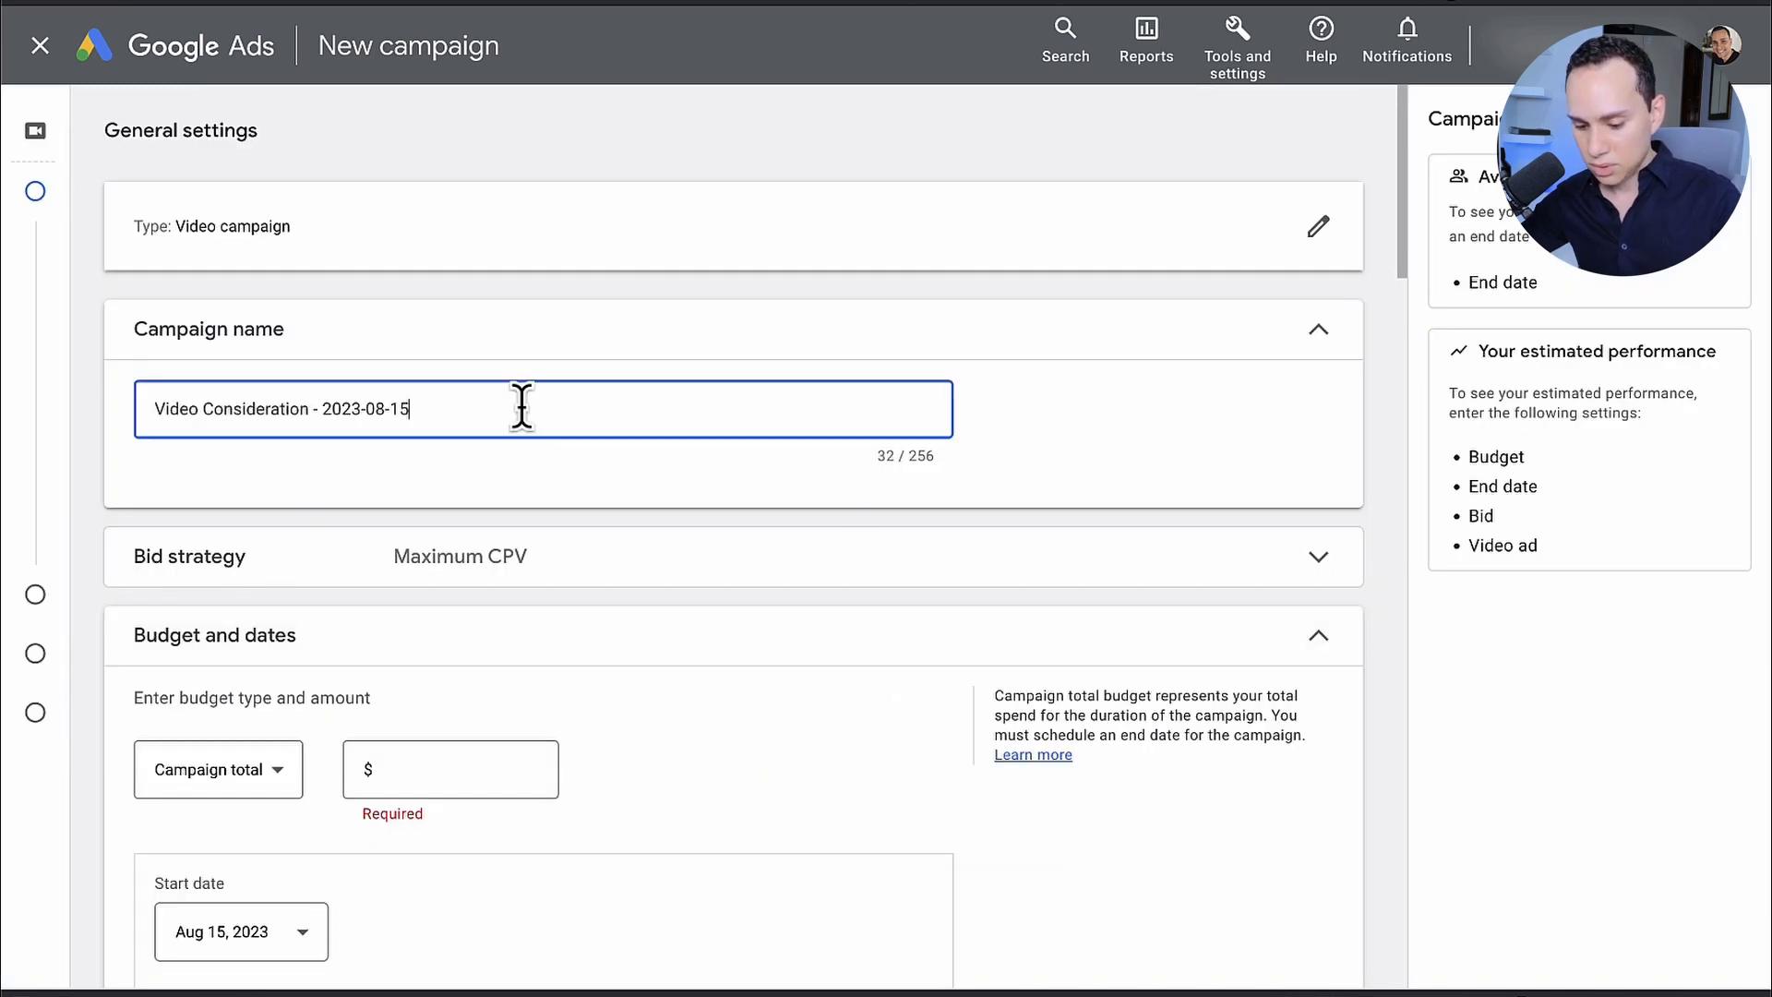
key("ctrl+a")
type("Remarketing - DEMO")
scroll(601, 354, "down", 3)
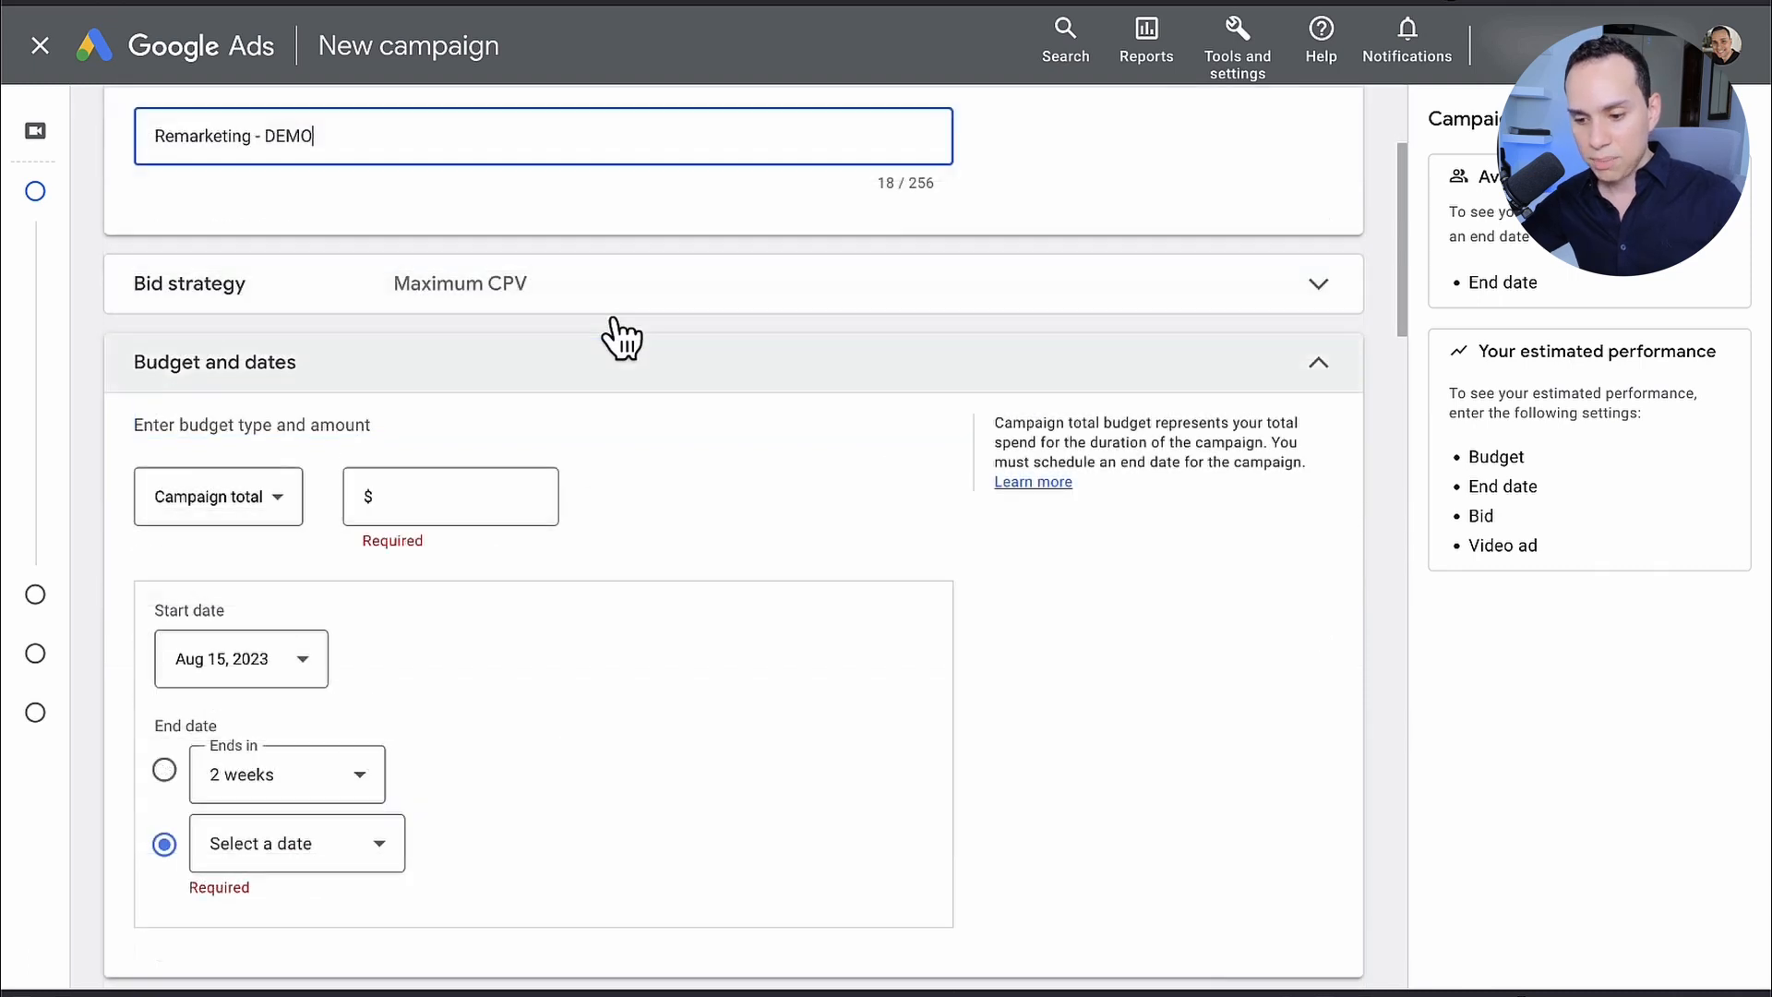
left_click(620, 309)
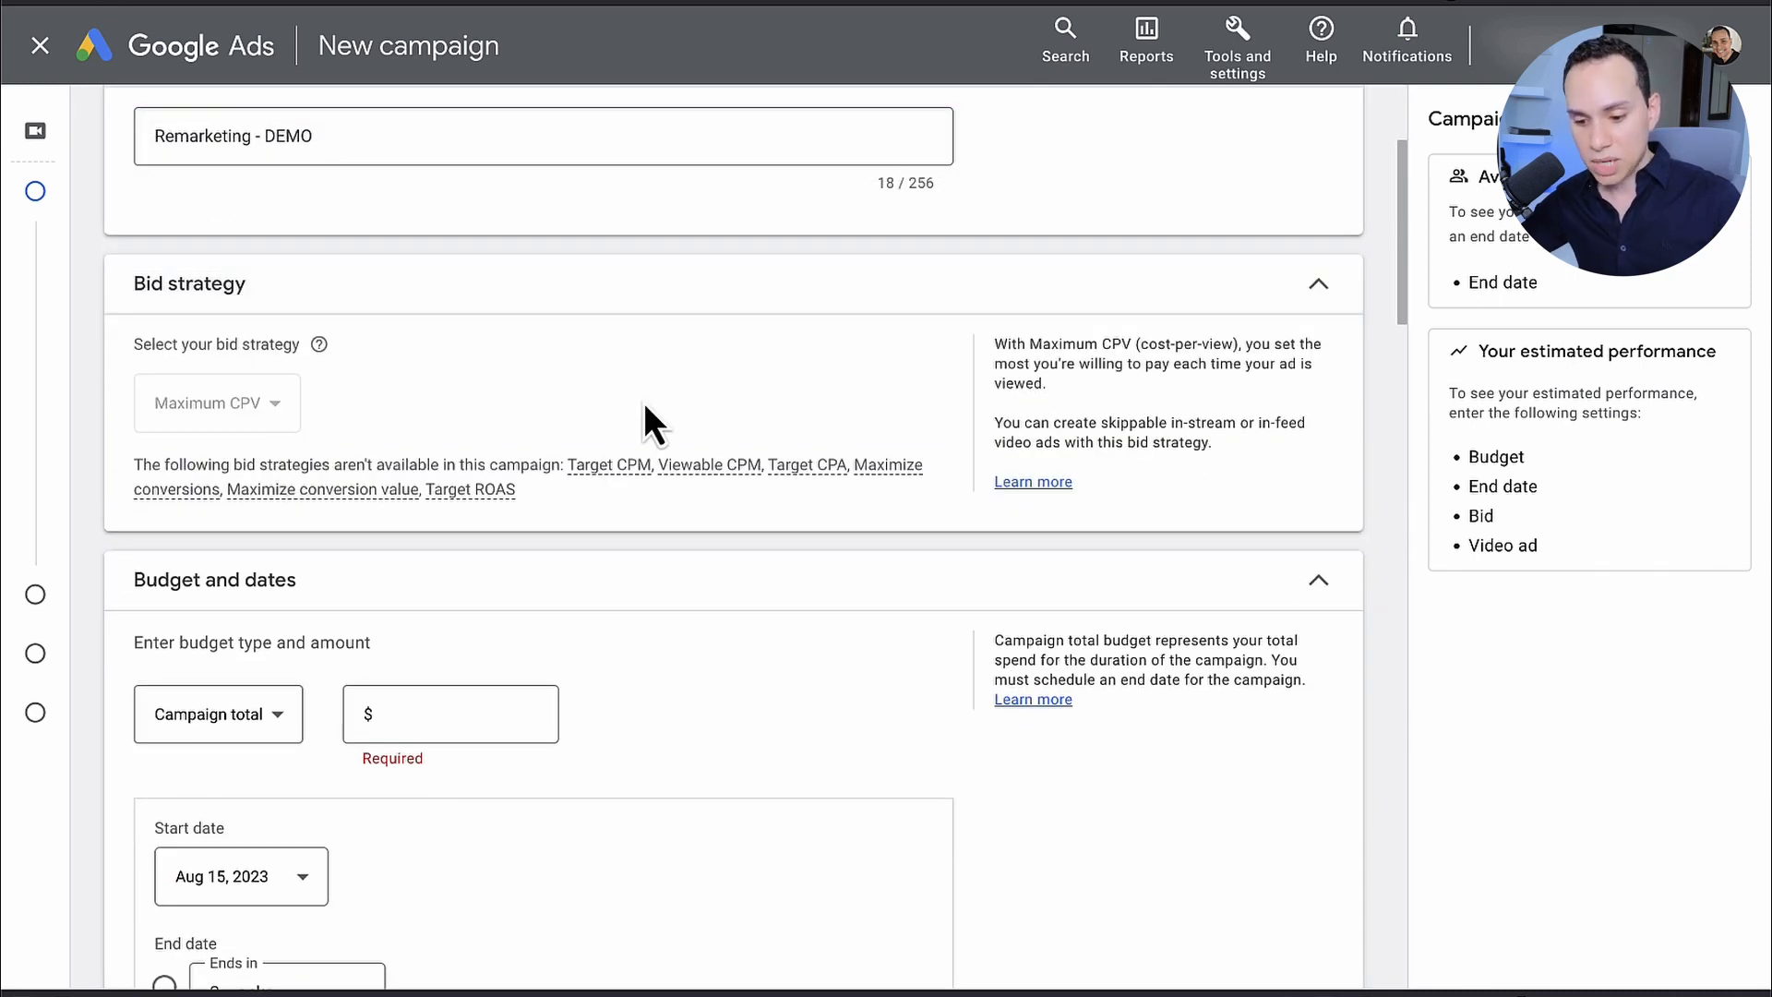
Step: Switch the campaign's budget type to Daily and set the amount to $2.50
scroll(644, 402, "down", 5)
left_click(275, 213)
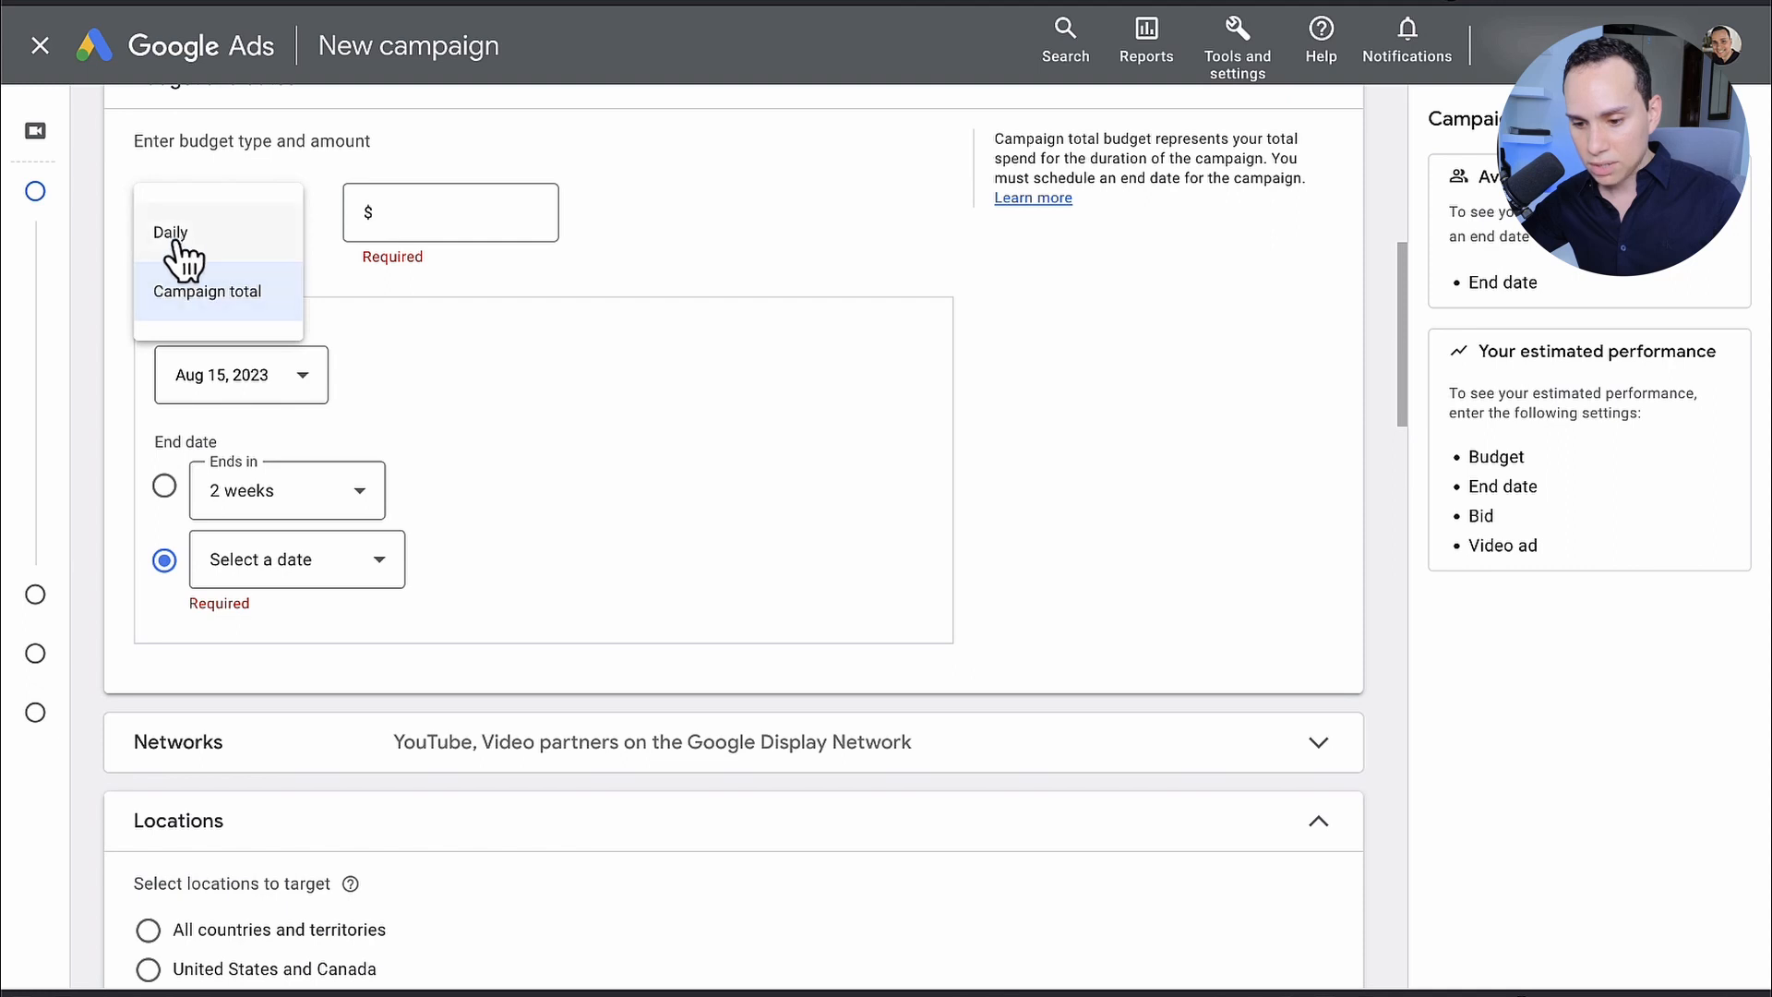
left_click(240, 228)
left_click(477, 213)
type("100")
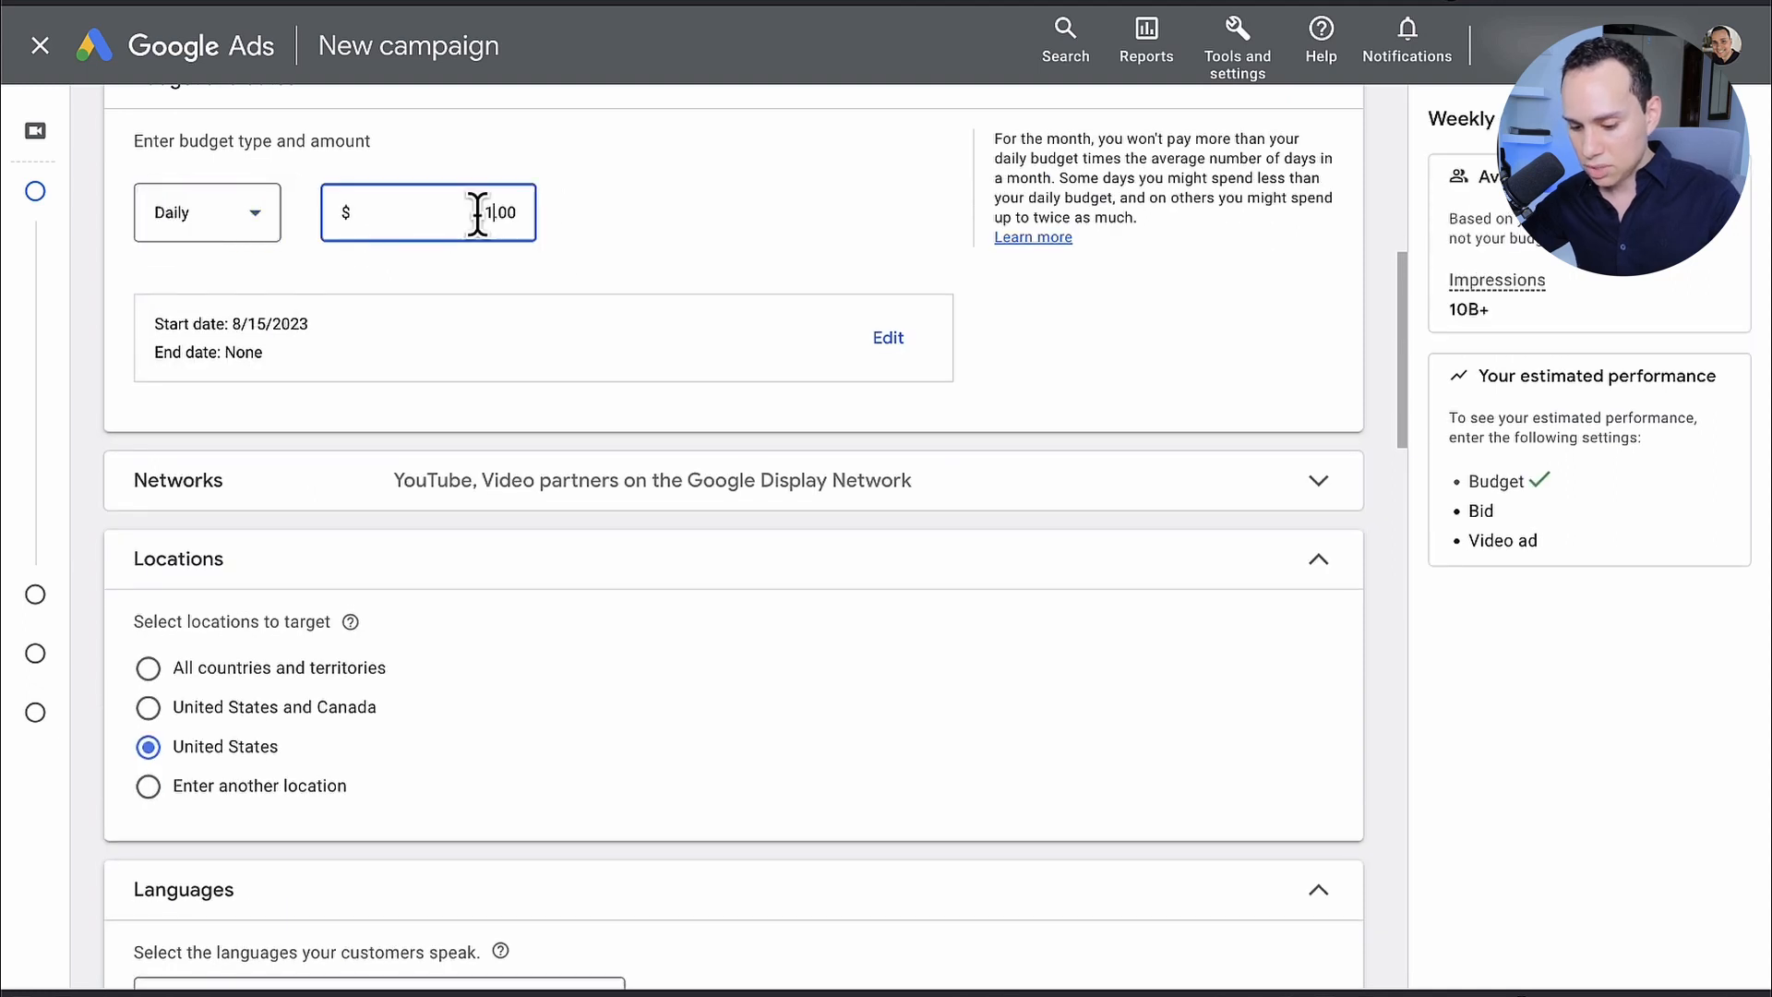
key("BackSpace")
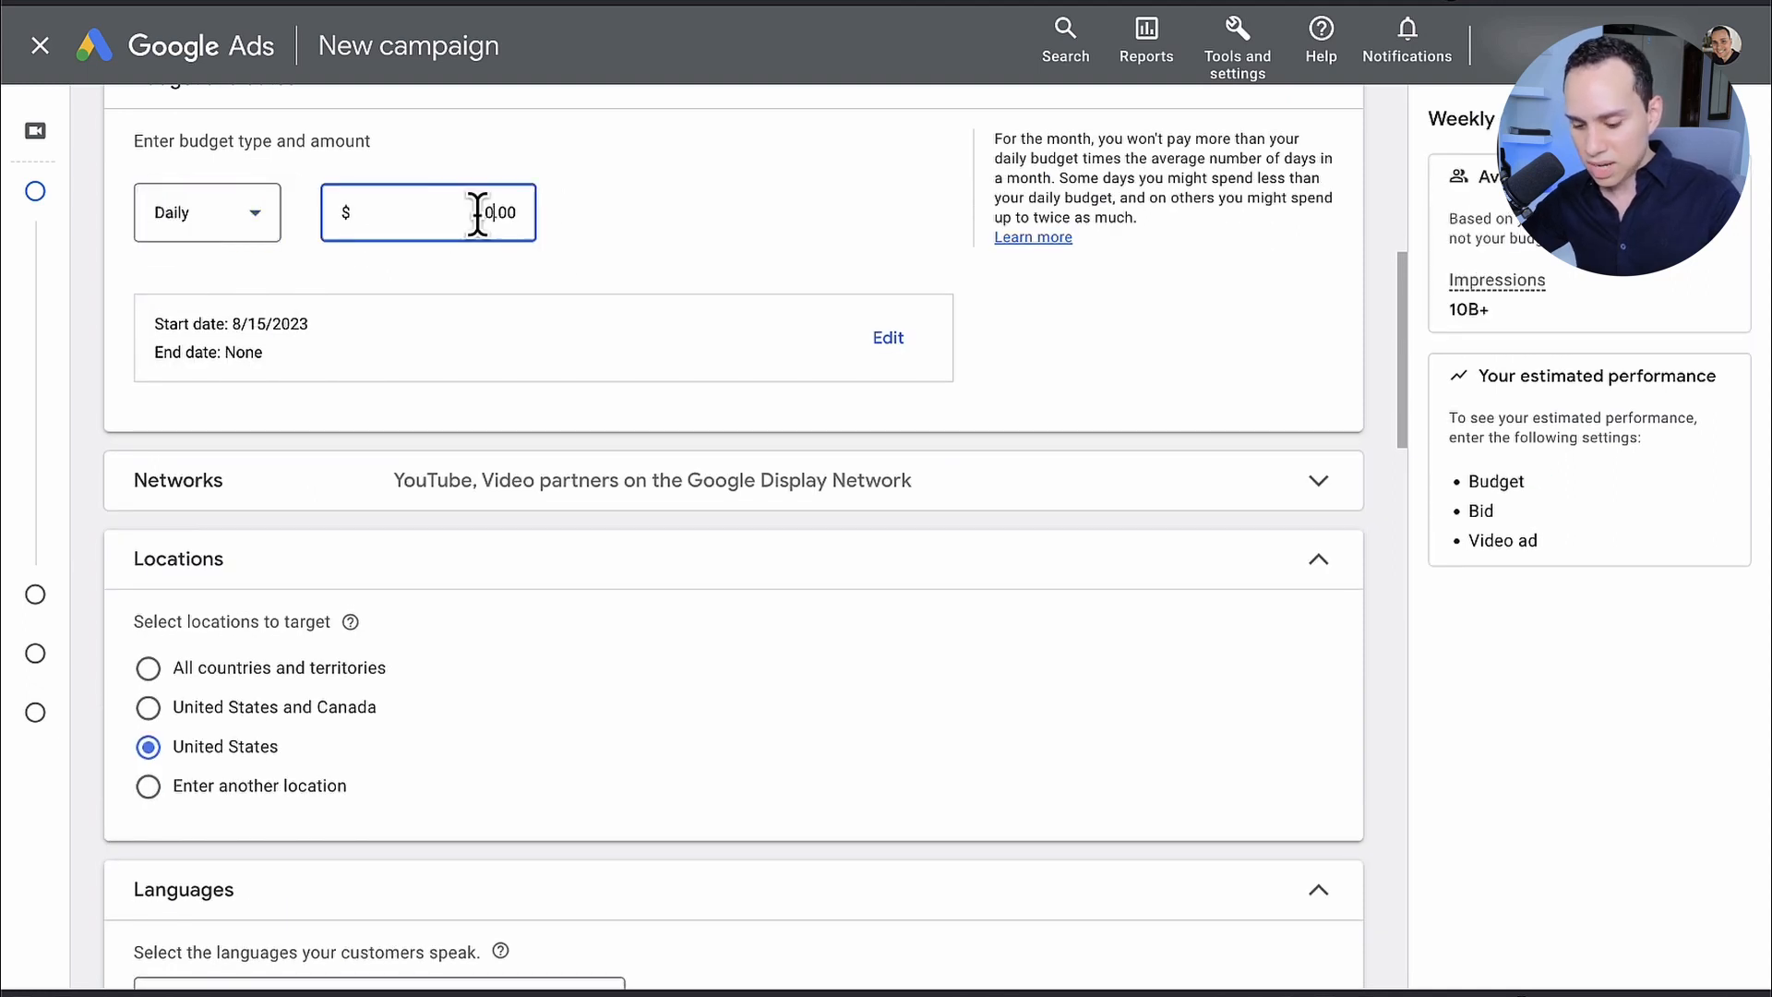
type("2.50")
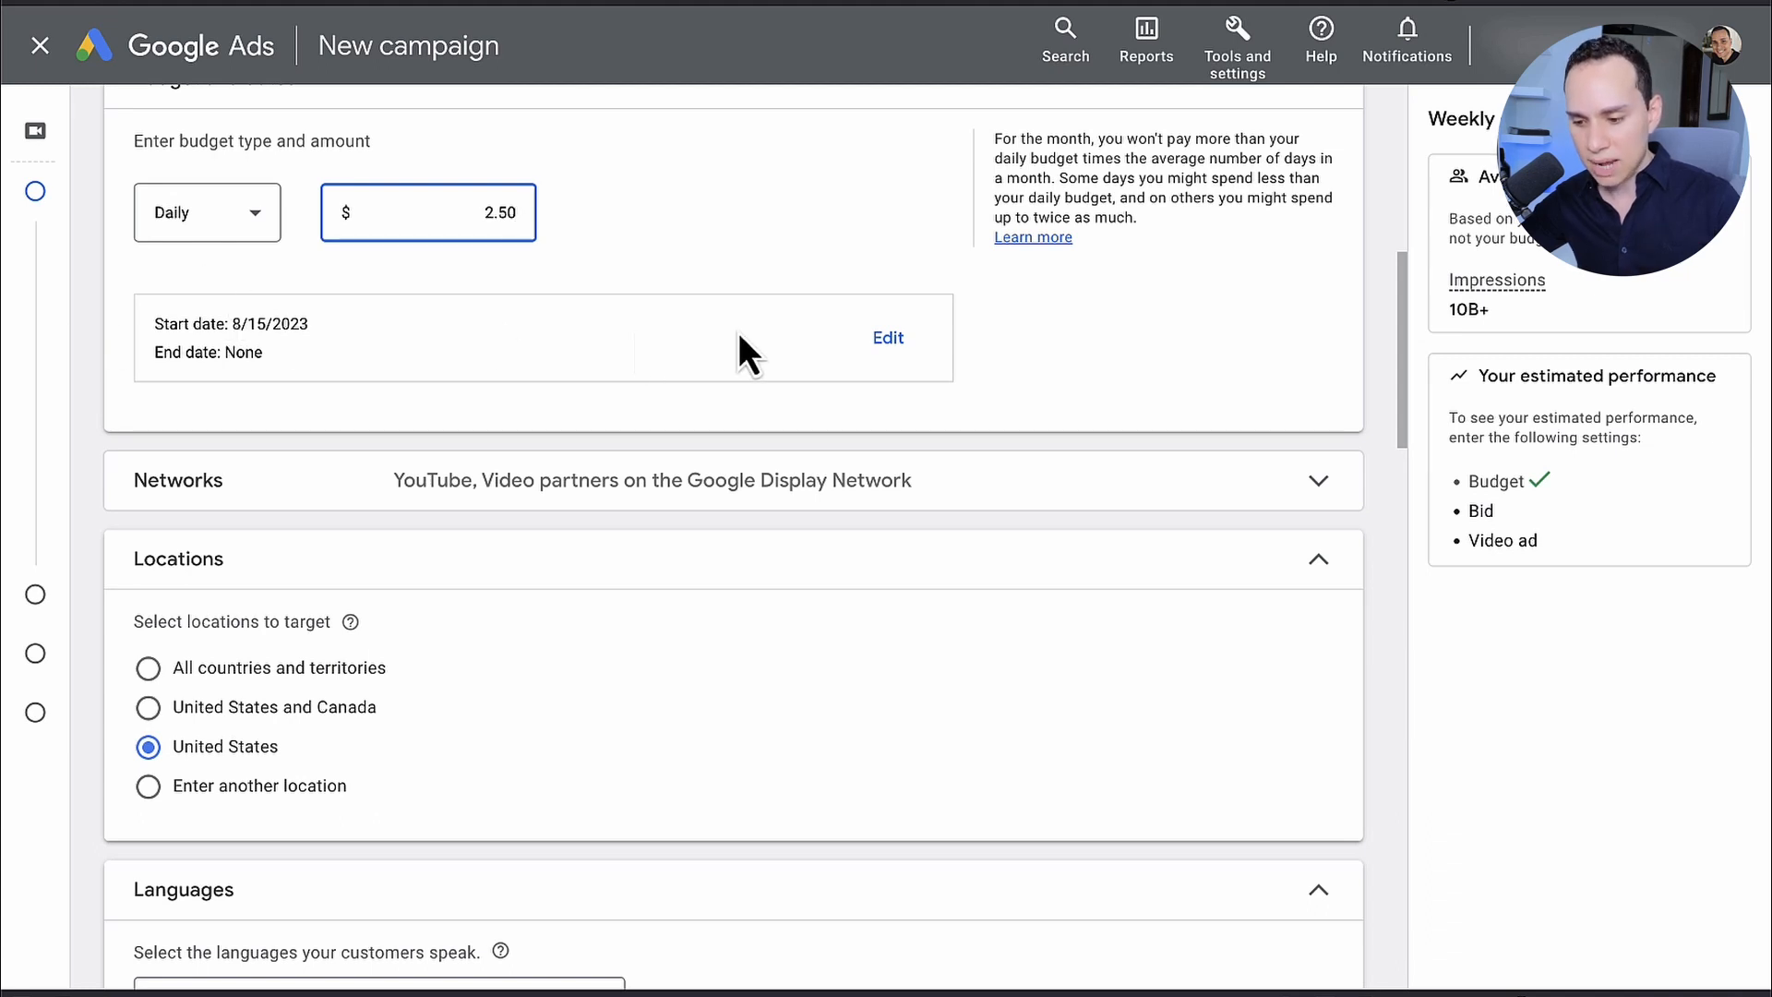
Step: Schedule the campaign to start on Aug 17, 2023 and end on Sep 28, 2023
left_click(889, 340)
left_click(277, 386)
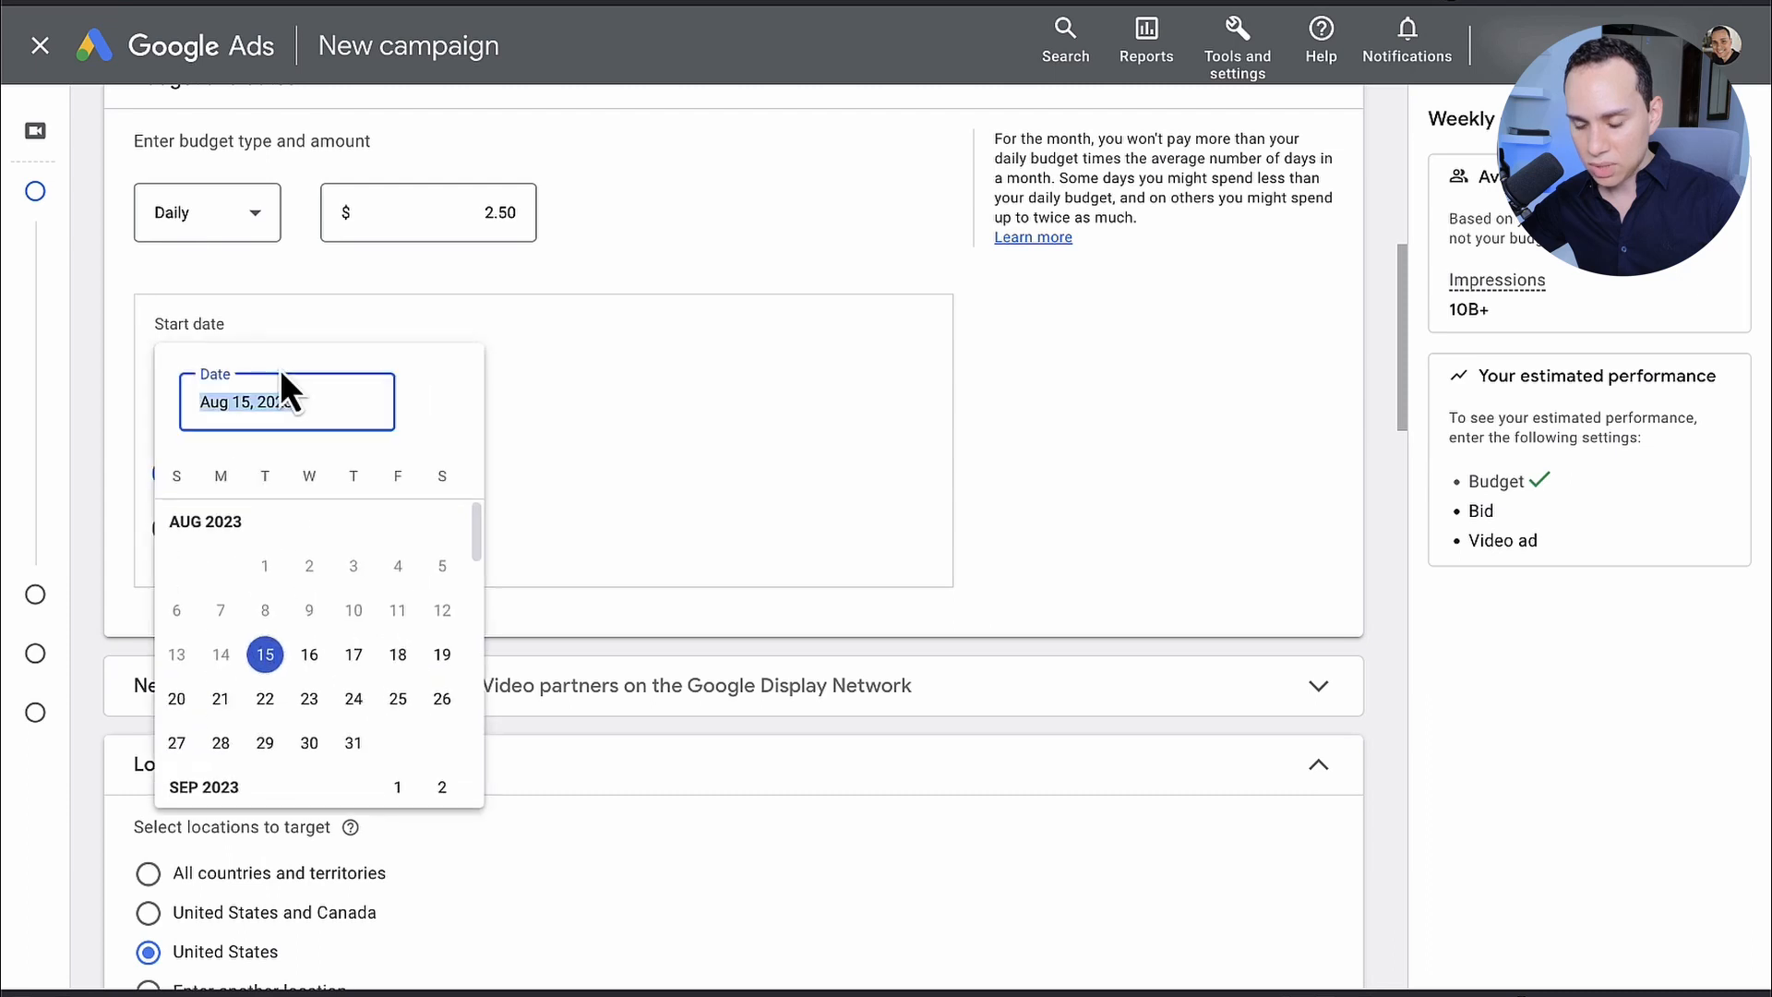
left_click(355, 655)
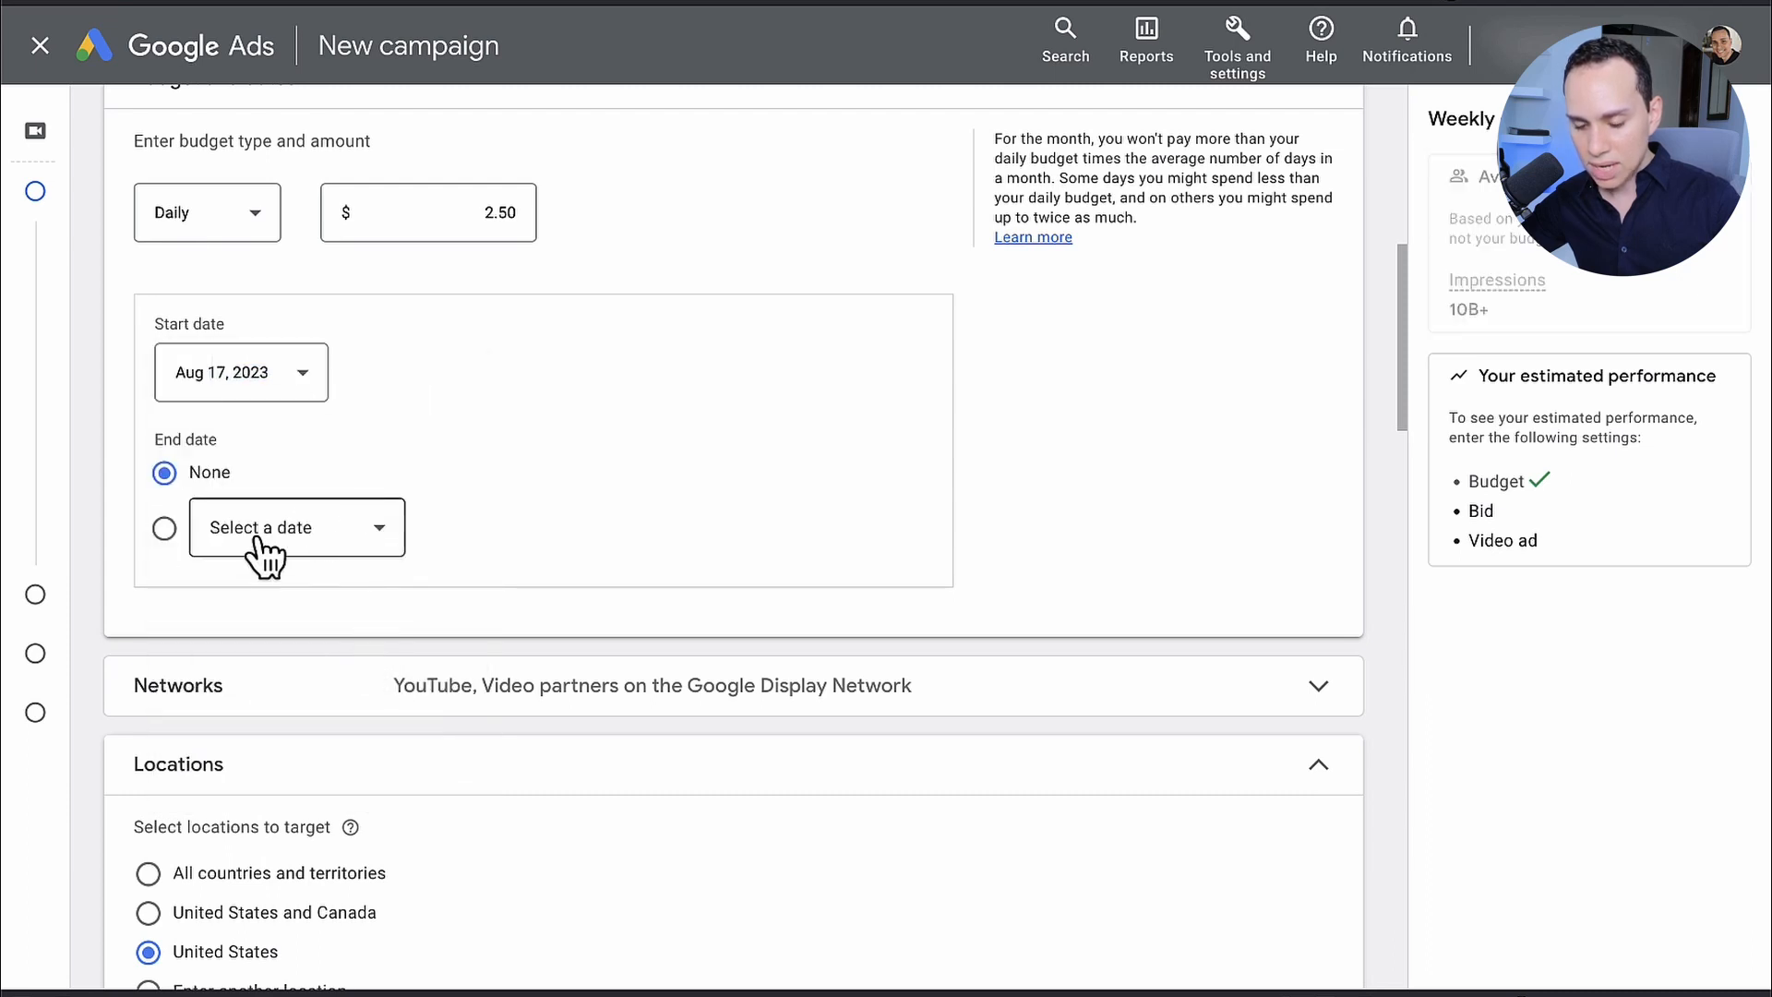
left_click(354, 541)
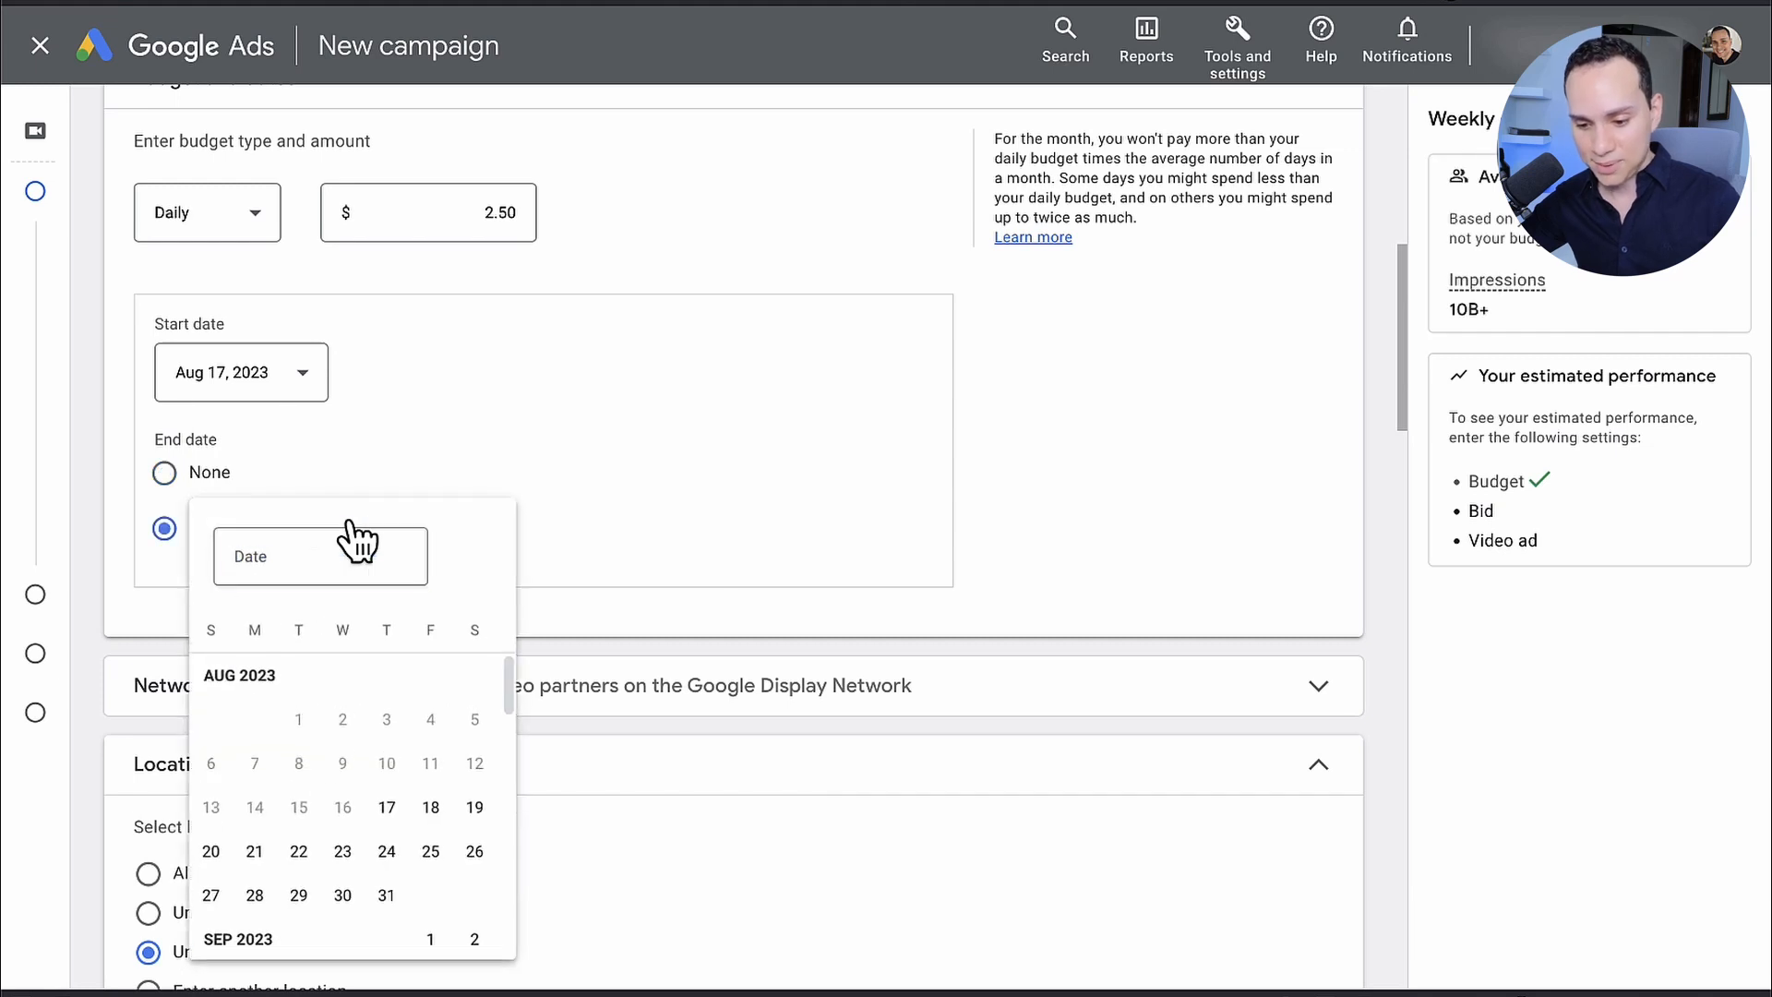
scroll(473, 485, "down", 1)
scroll(611, 447, "down", 1)
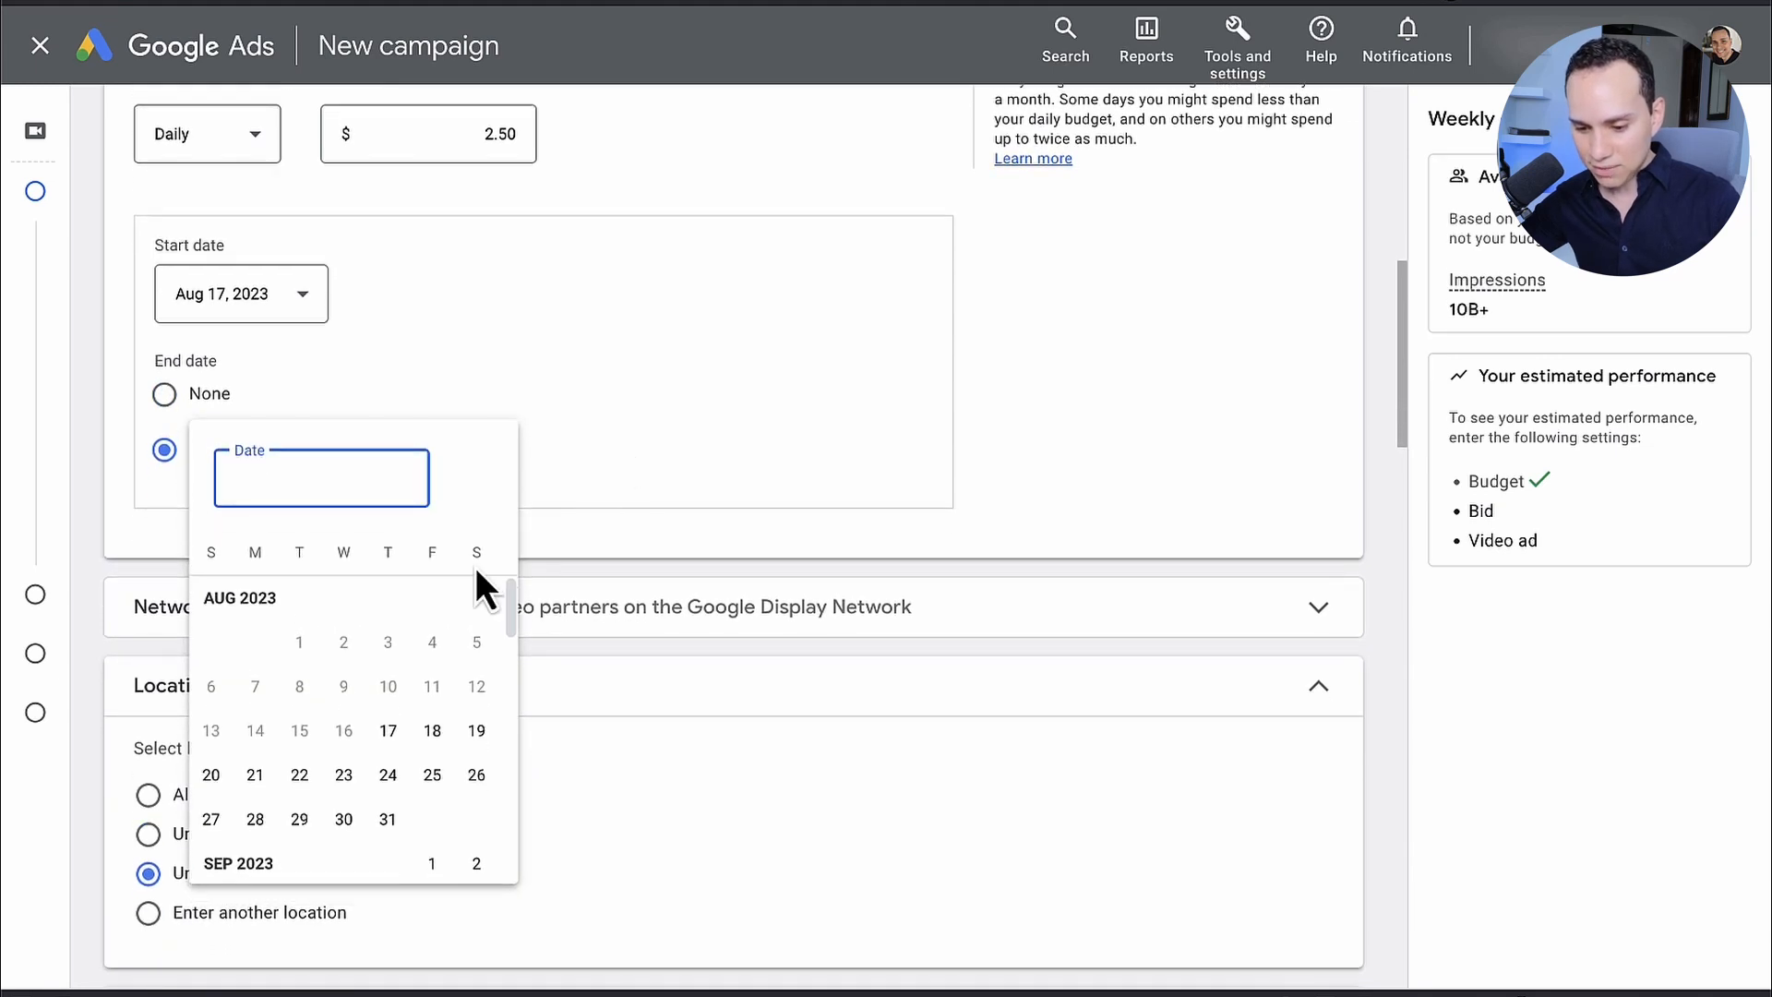
scroll(408, 672, "down", 3)
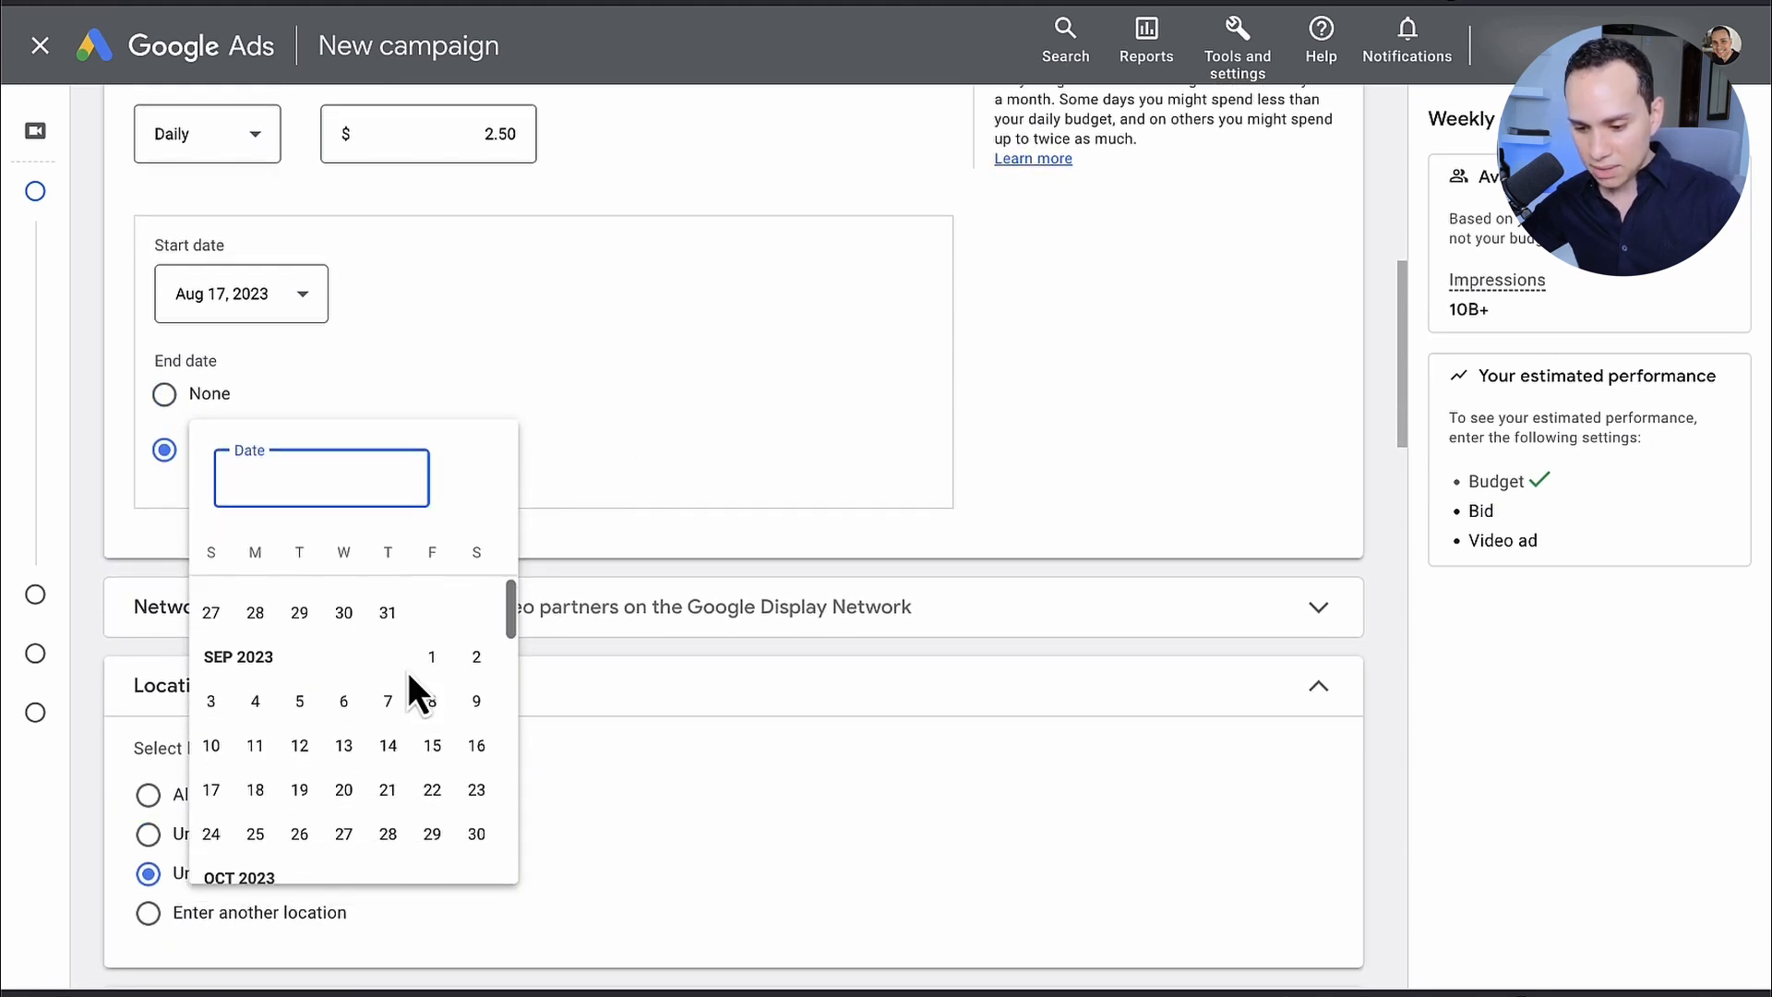
scroll(440, 652, "up", 1)
scroll(441, 651, "down", 1)
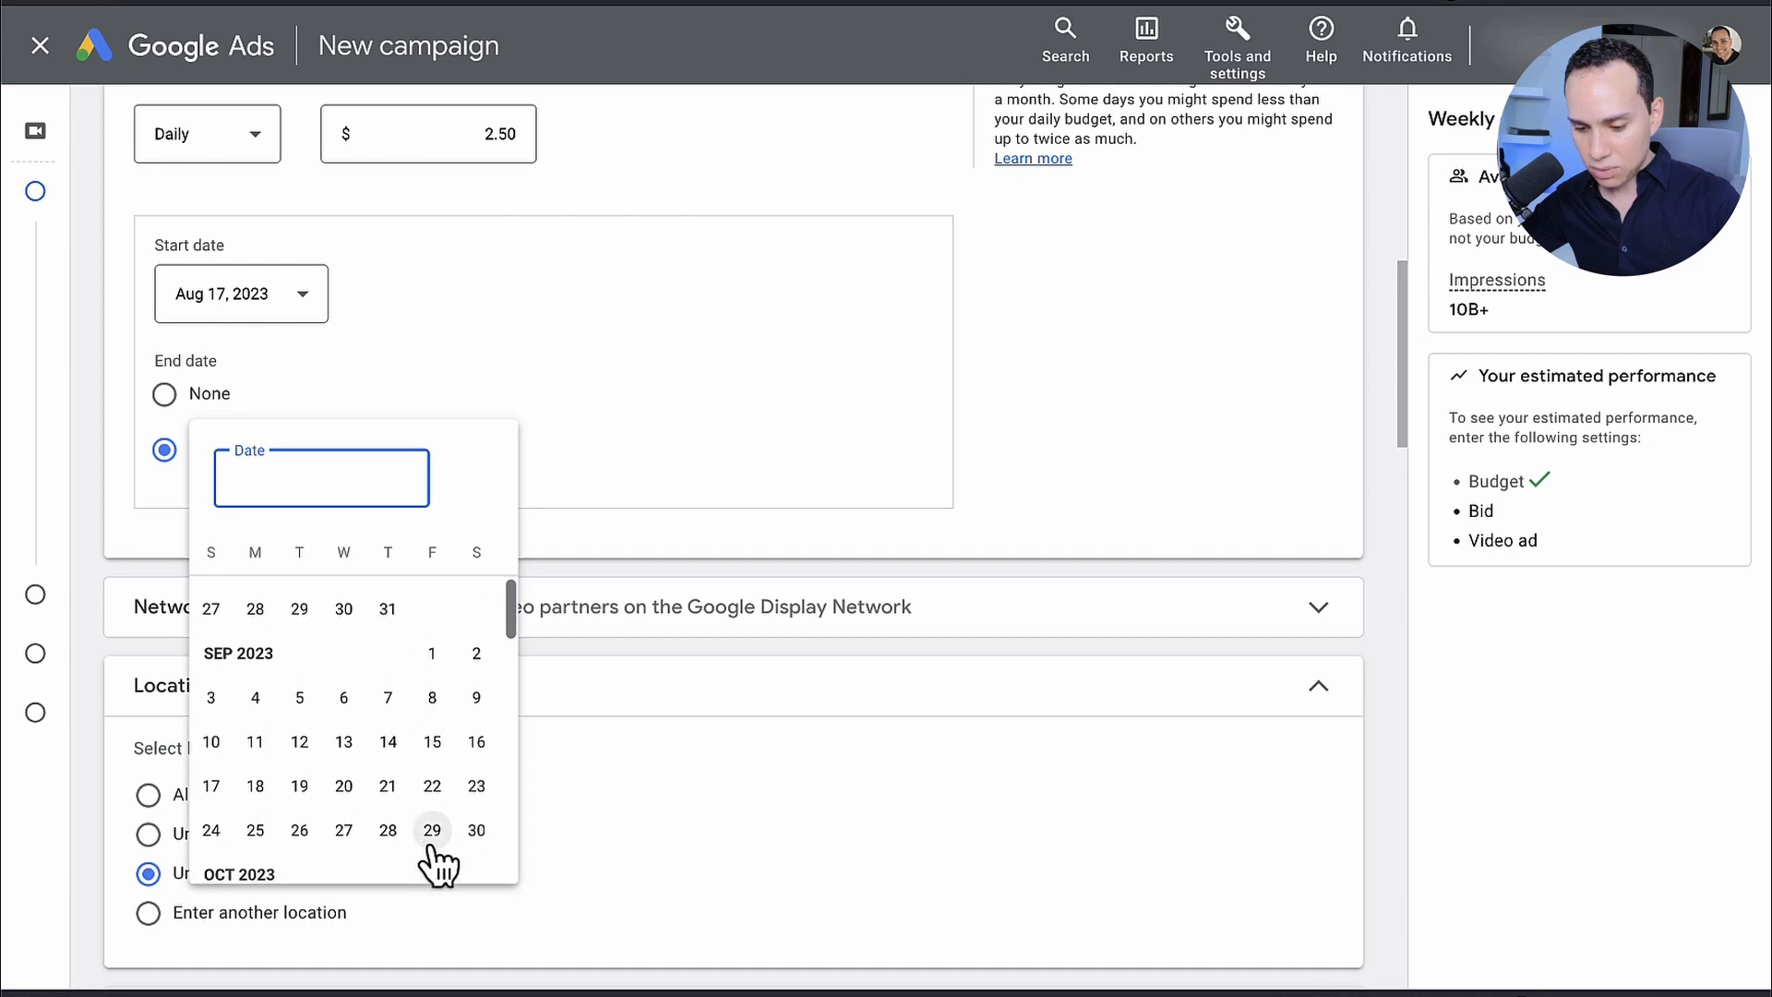
left_click(387, 829)
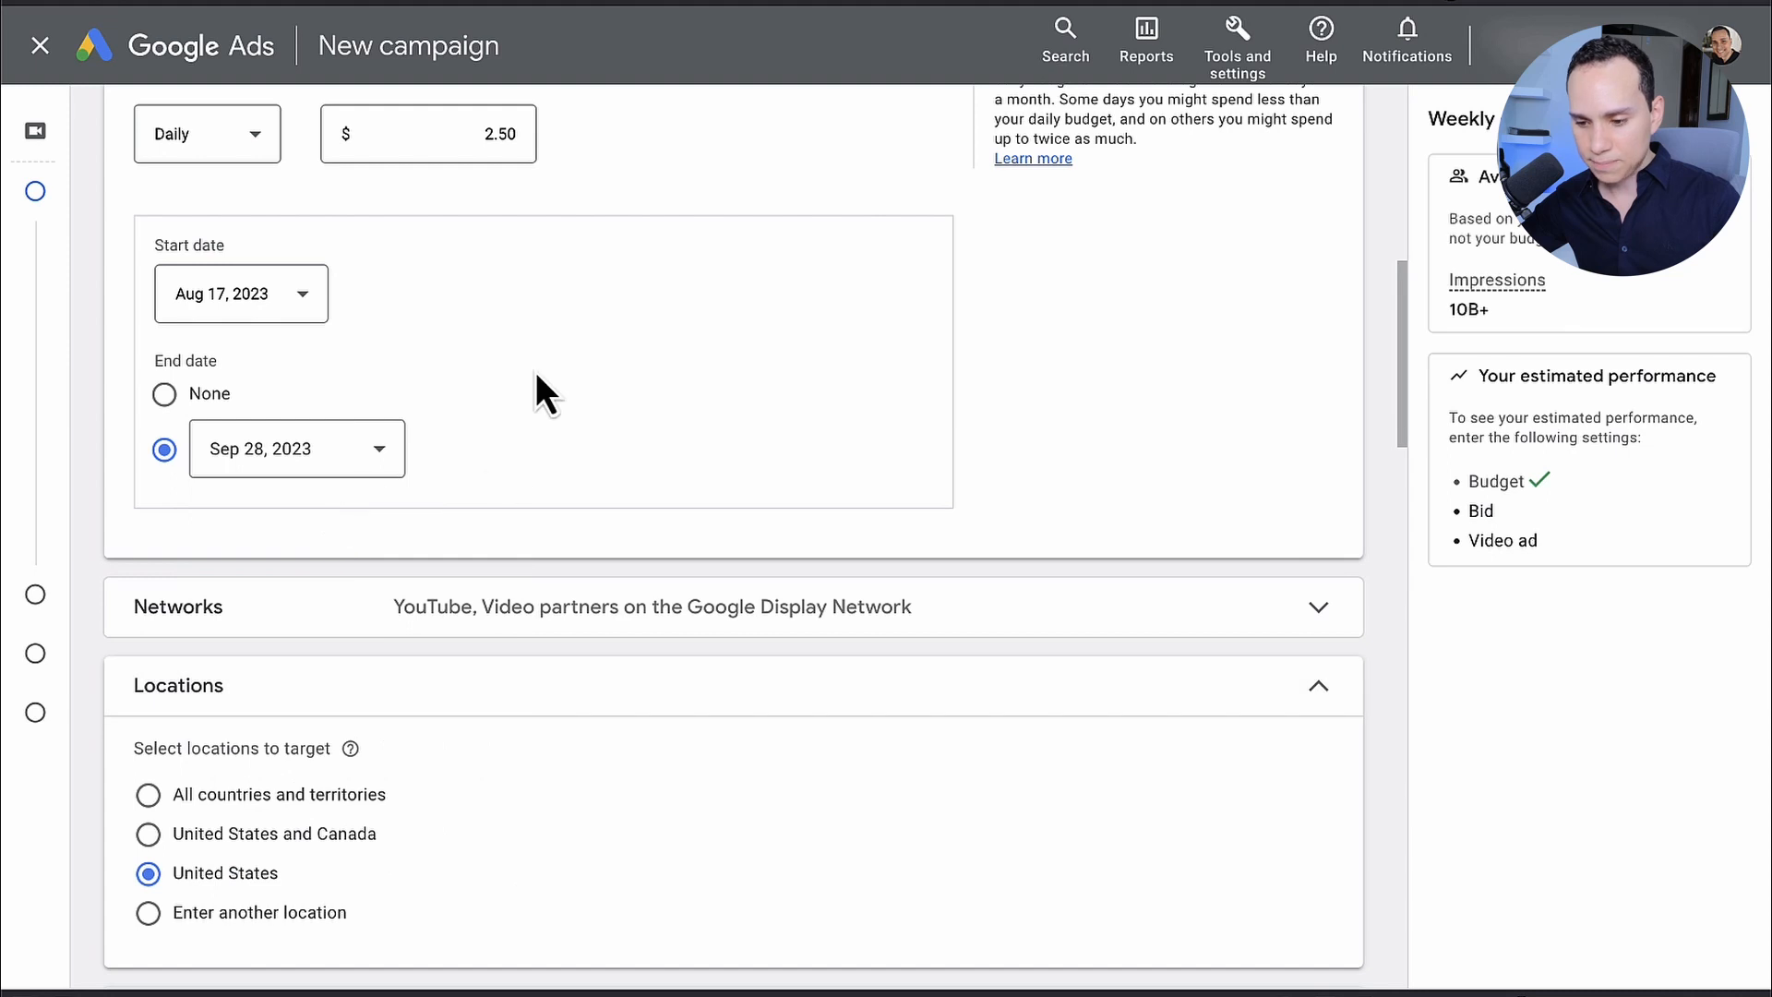
Step: Exclude Video partners on the Google Display Network from the campaign's networks
scroll(535, 371, "up", 2)
scroll(535, 371, "down", 6)
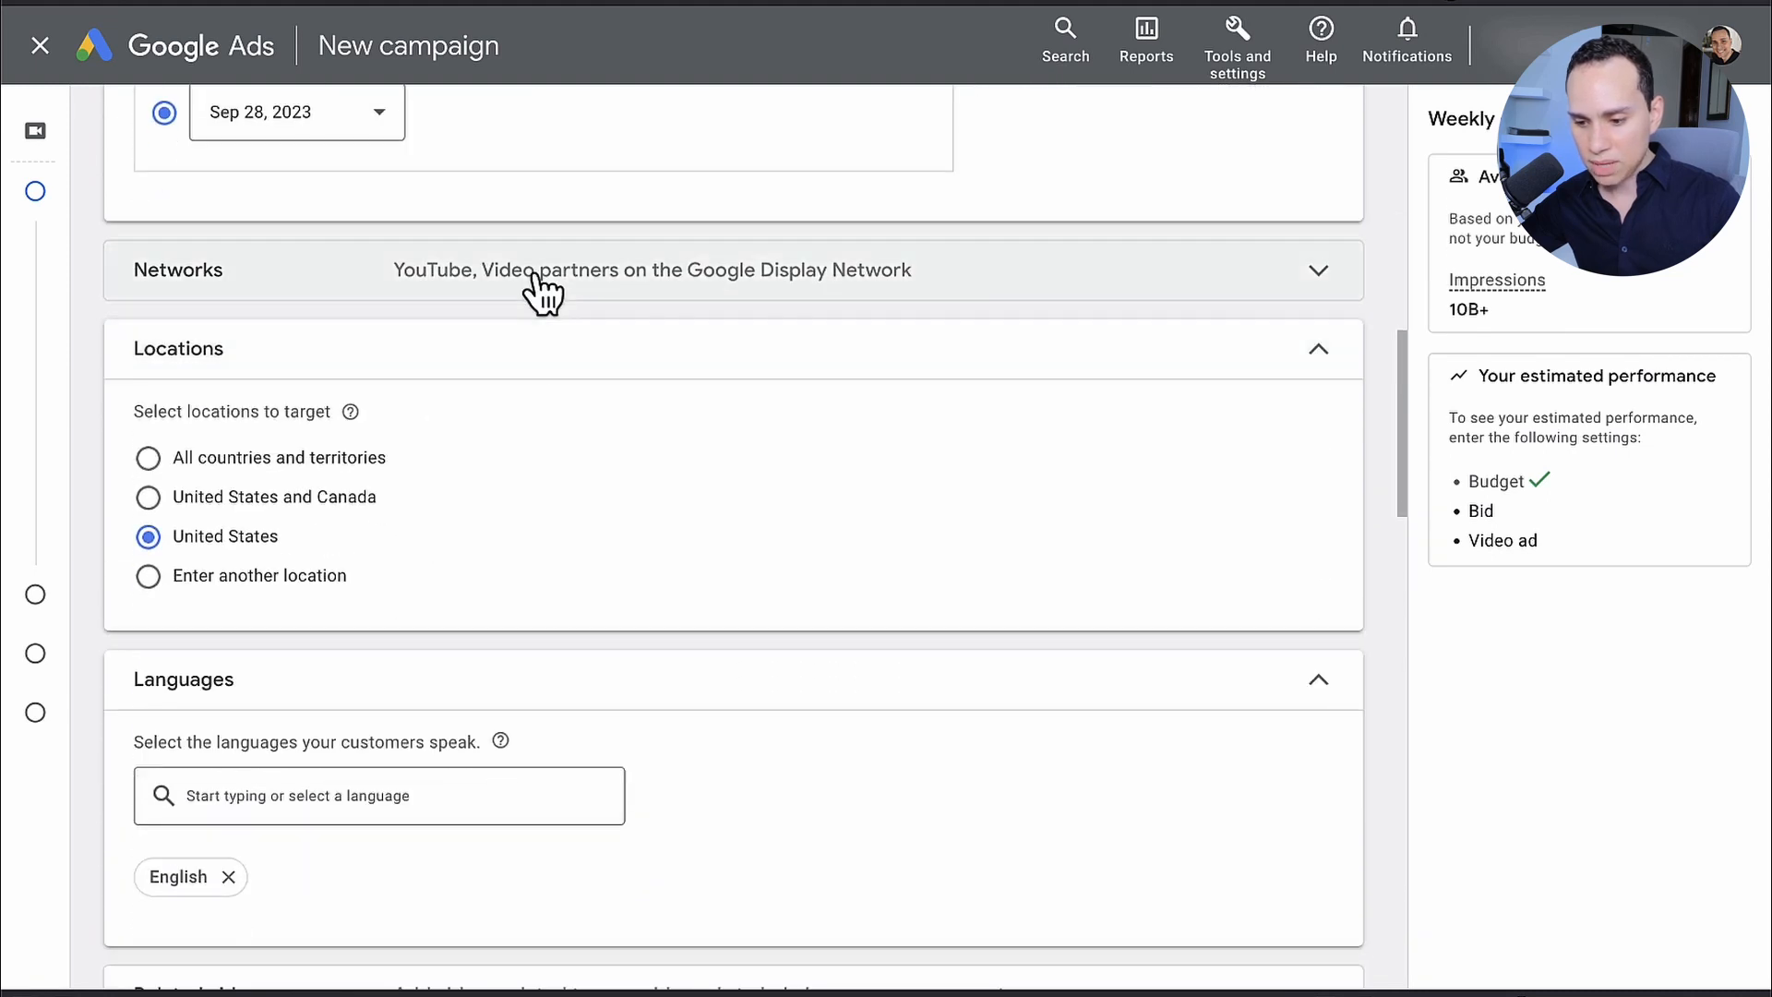
left_click(545, 274)
left_click(147, 415)
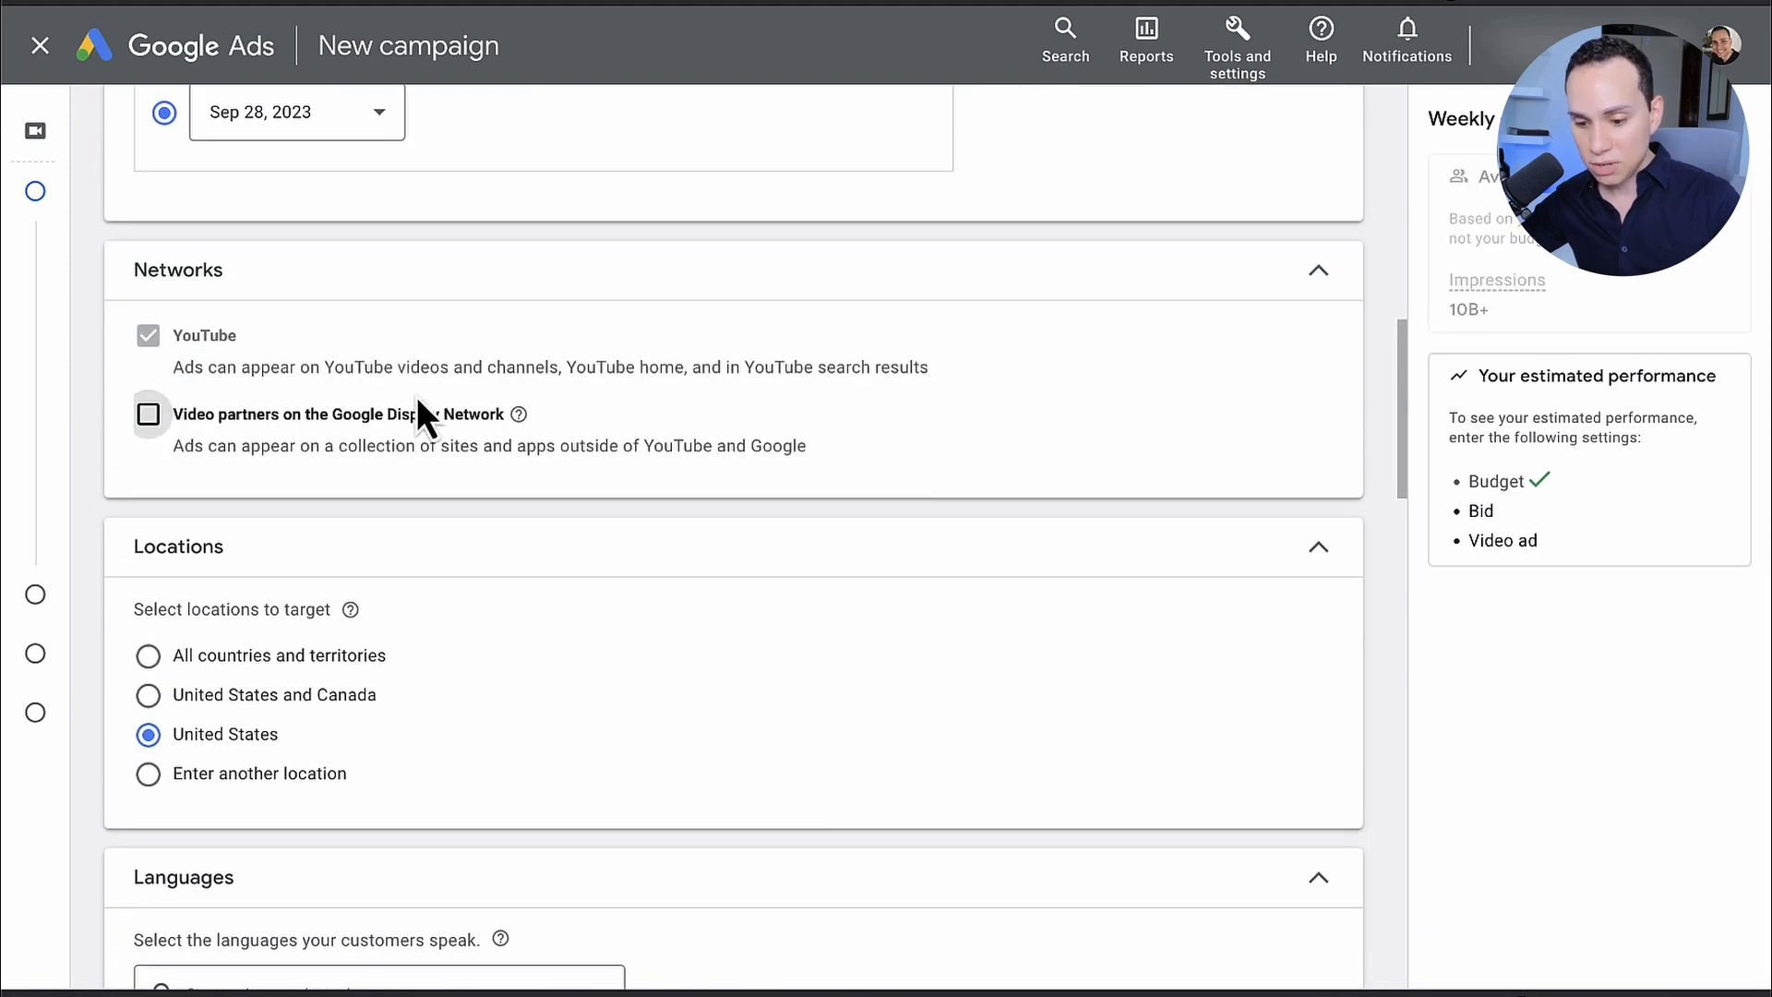
Step: In the additional settings, set specific device targeting that excludes TV screens, and collapse the device options
scroll(324, 447, "down", 4)
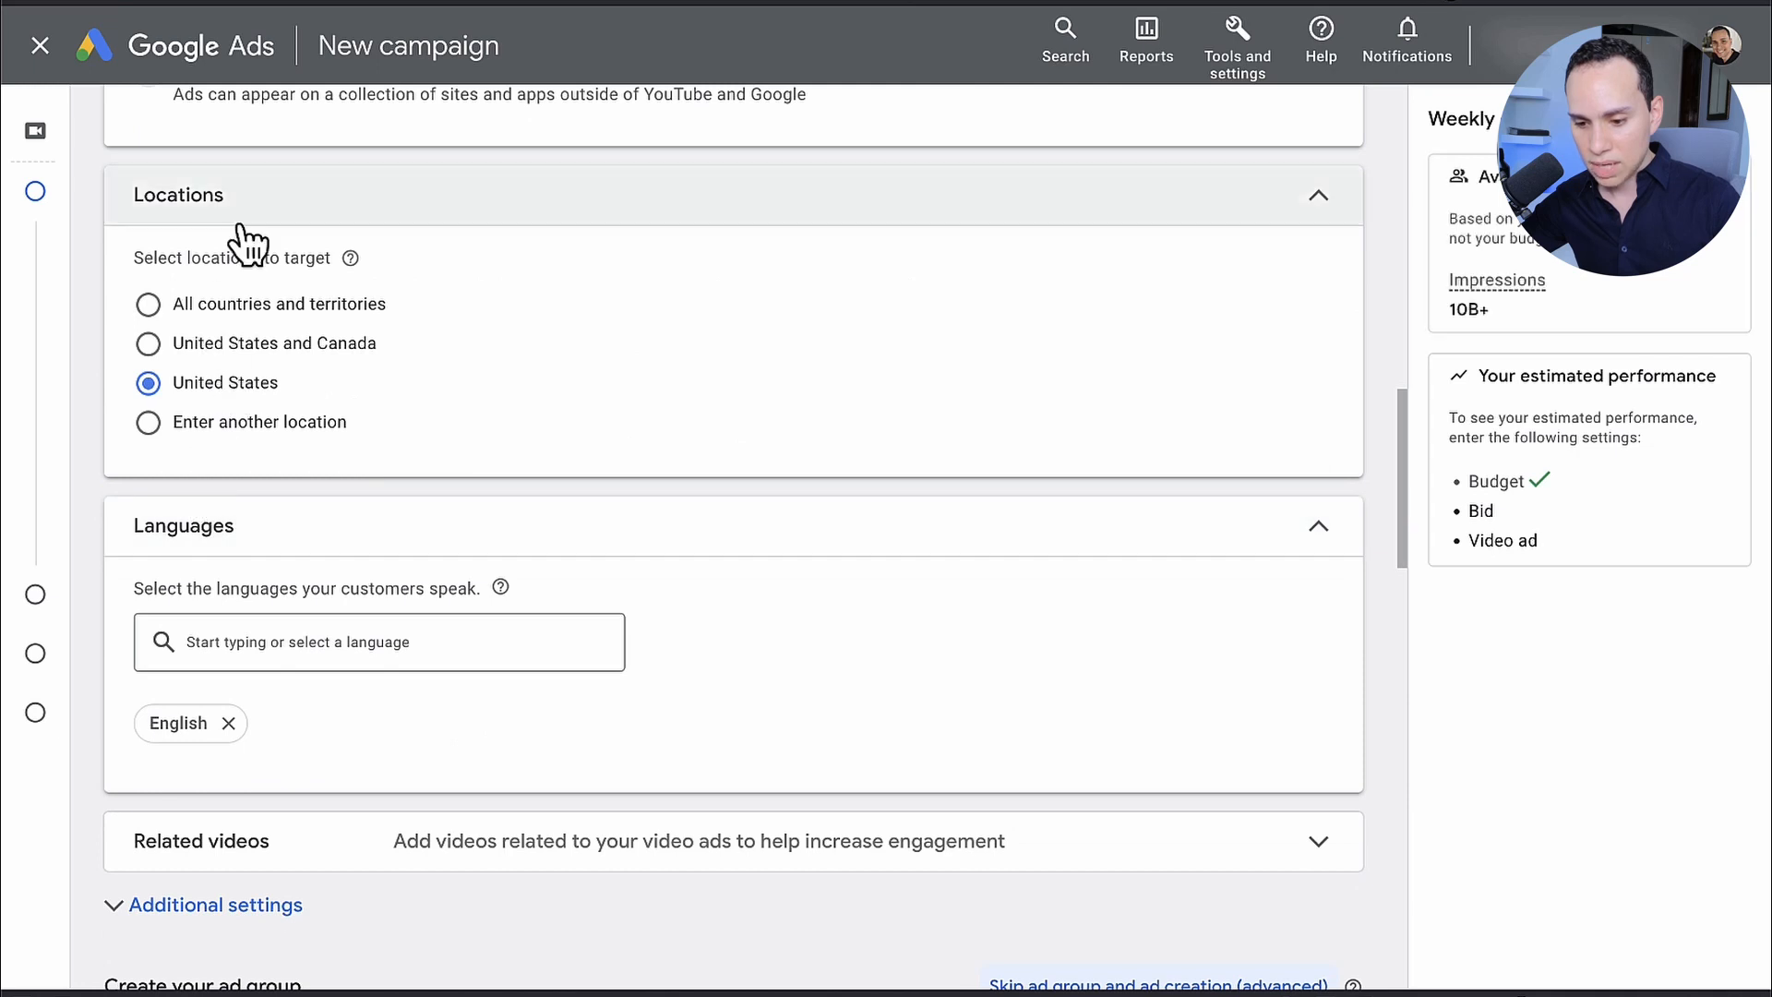
scroll(226, 258, "down", 2)
scroll(471, 286, "up", 1)
scroll(496, 291, "up", 1)
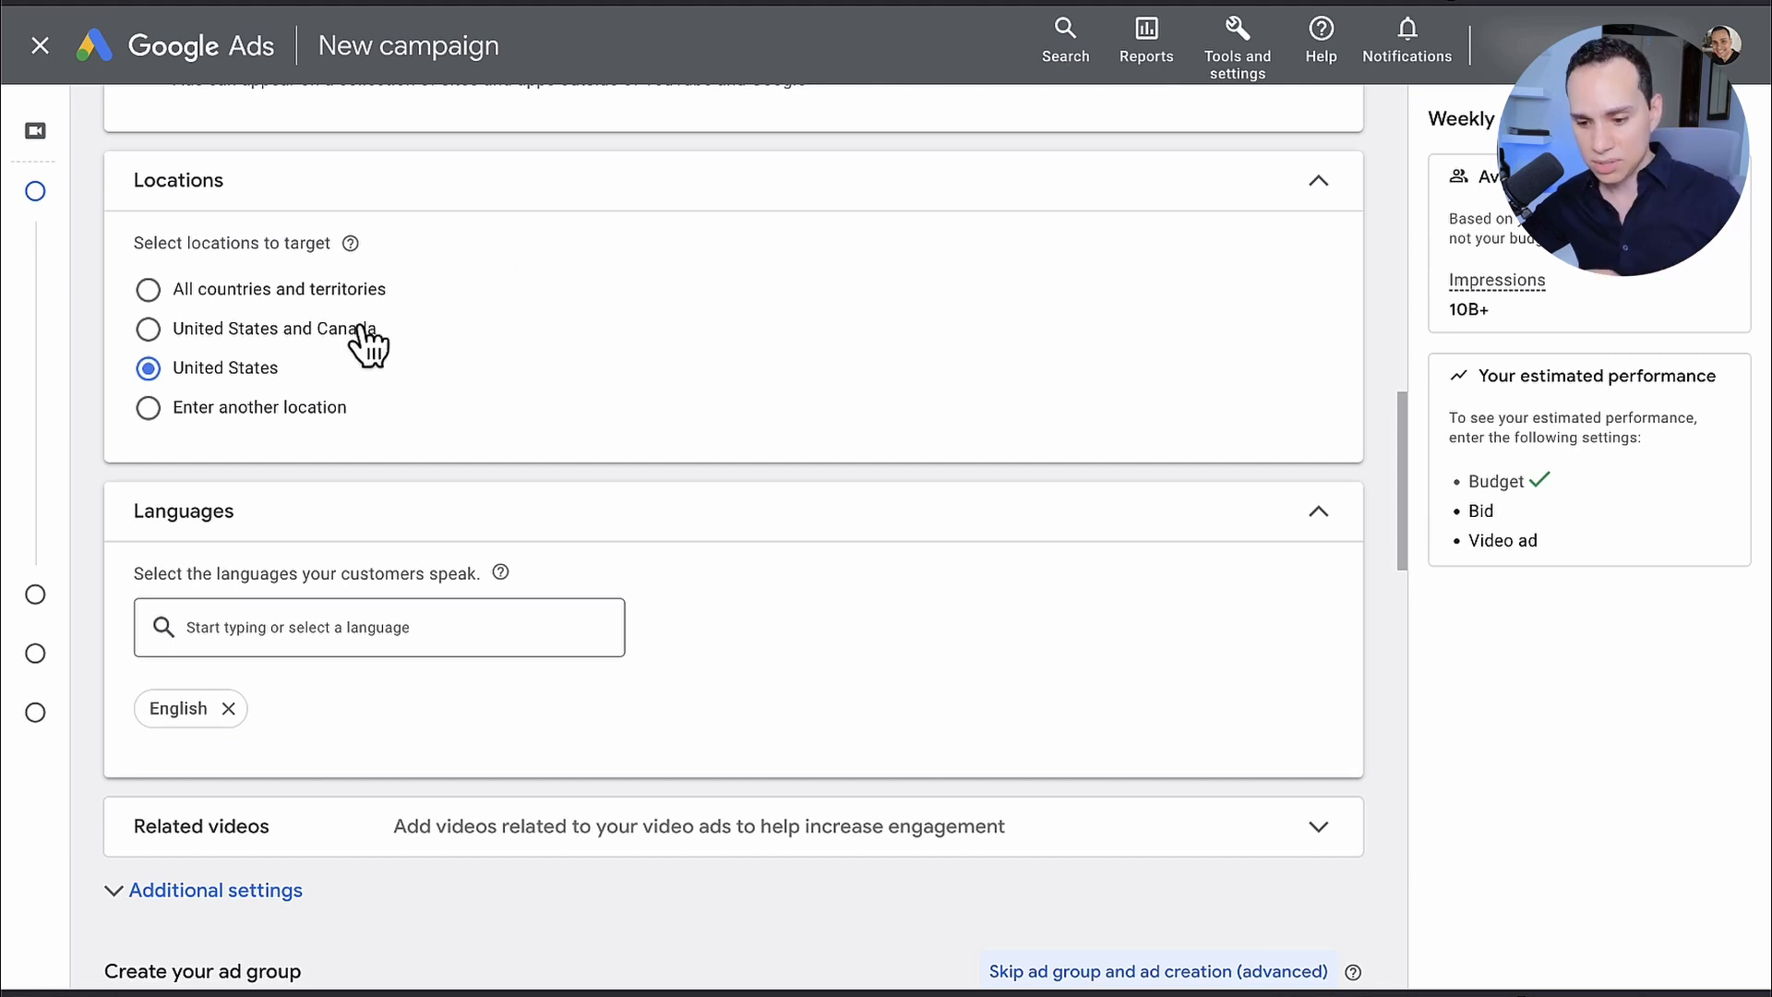
scroll(277, 387, "down", 6)
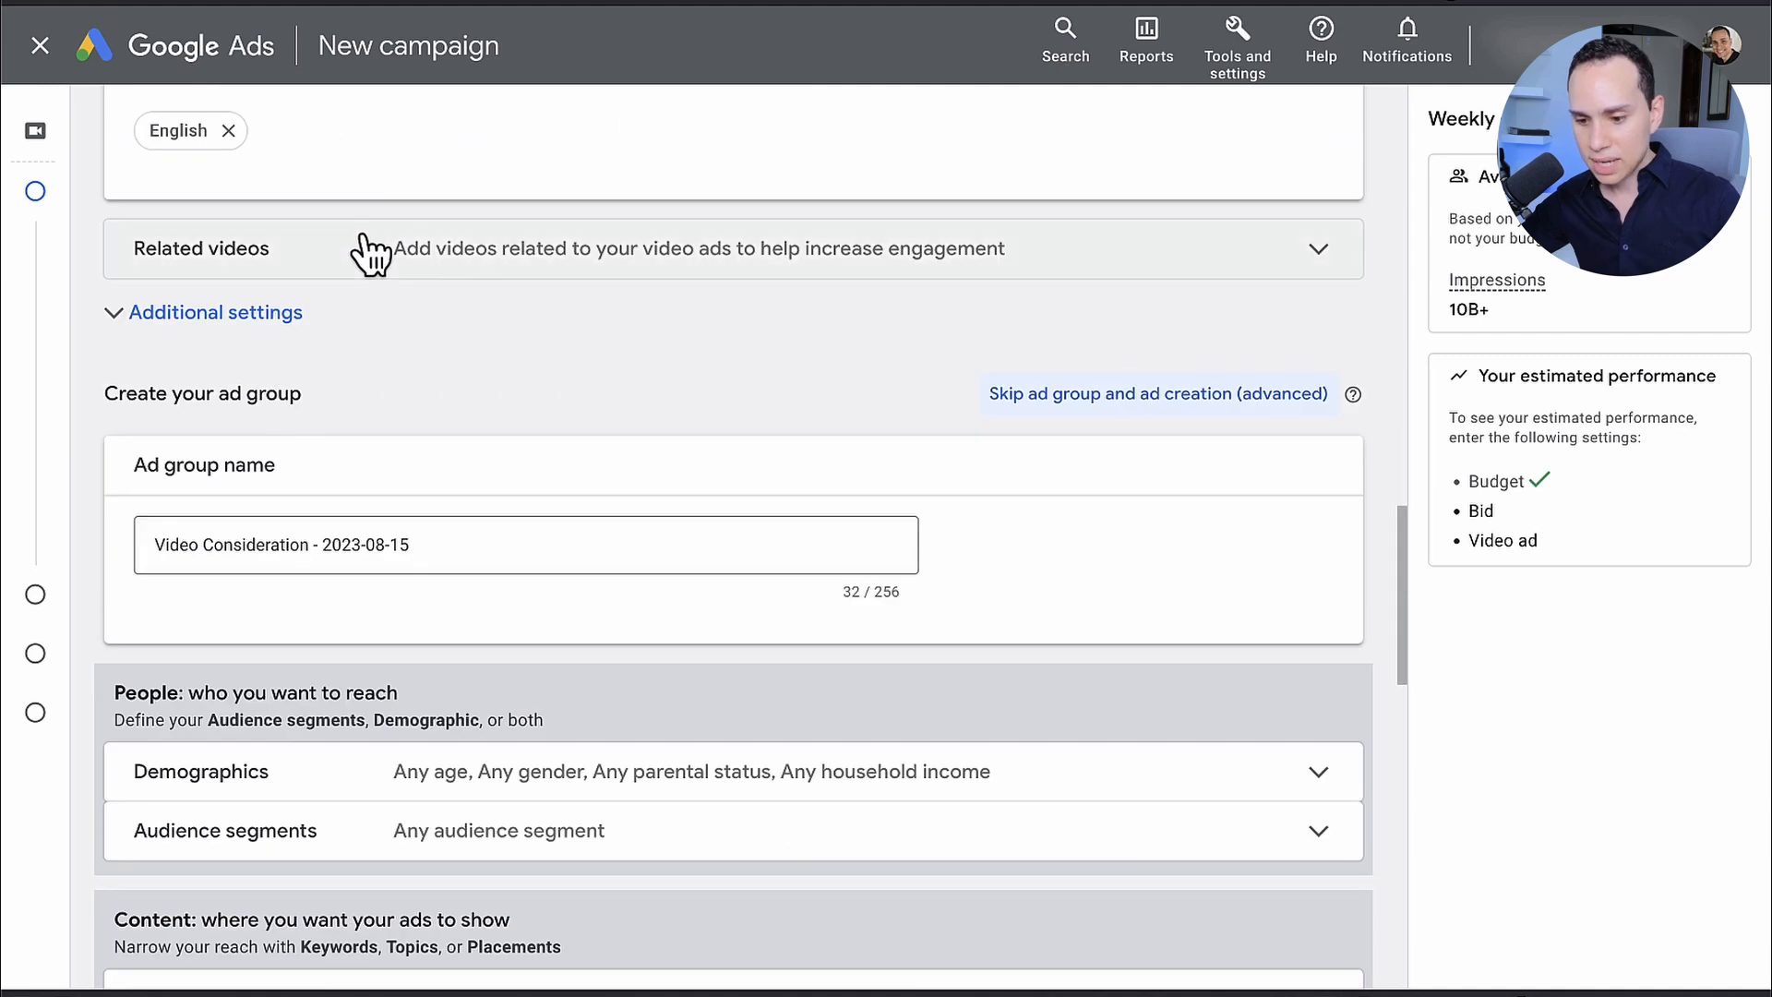
scroll(203, 369, "up", 1)
left_click(205, 369)
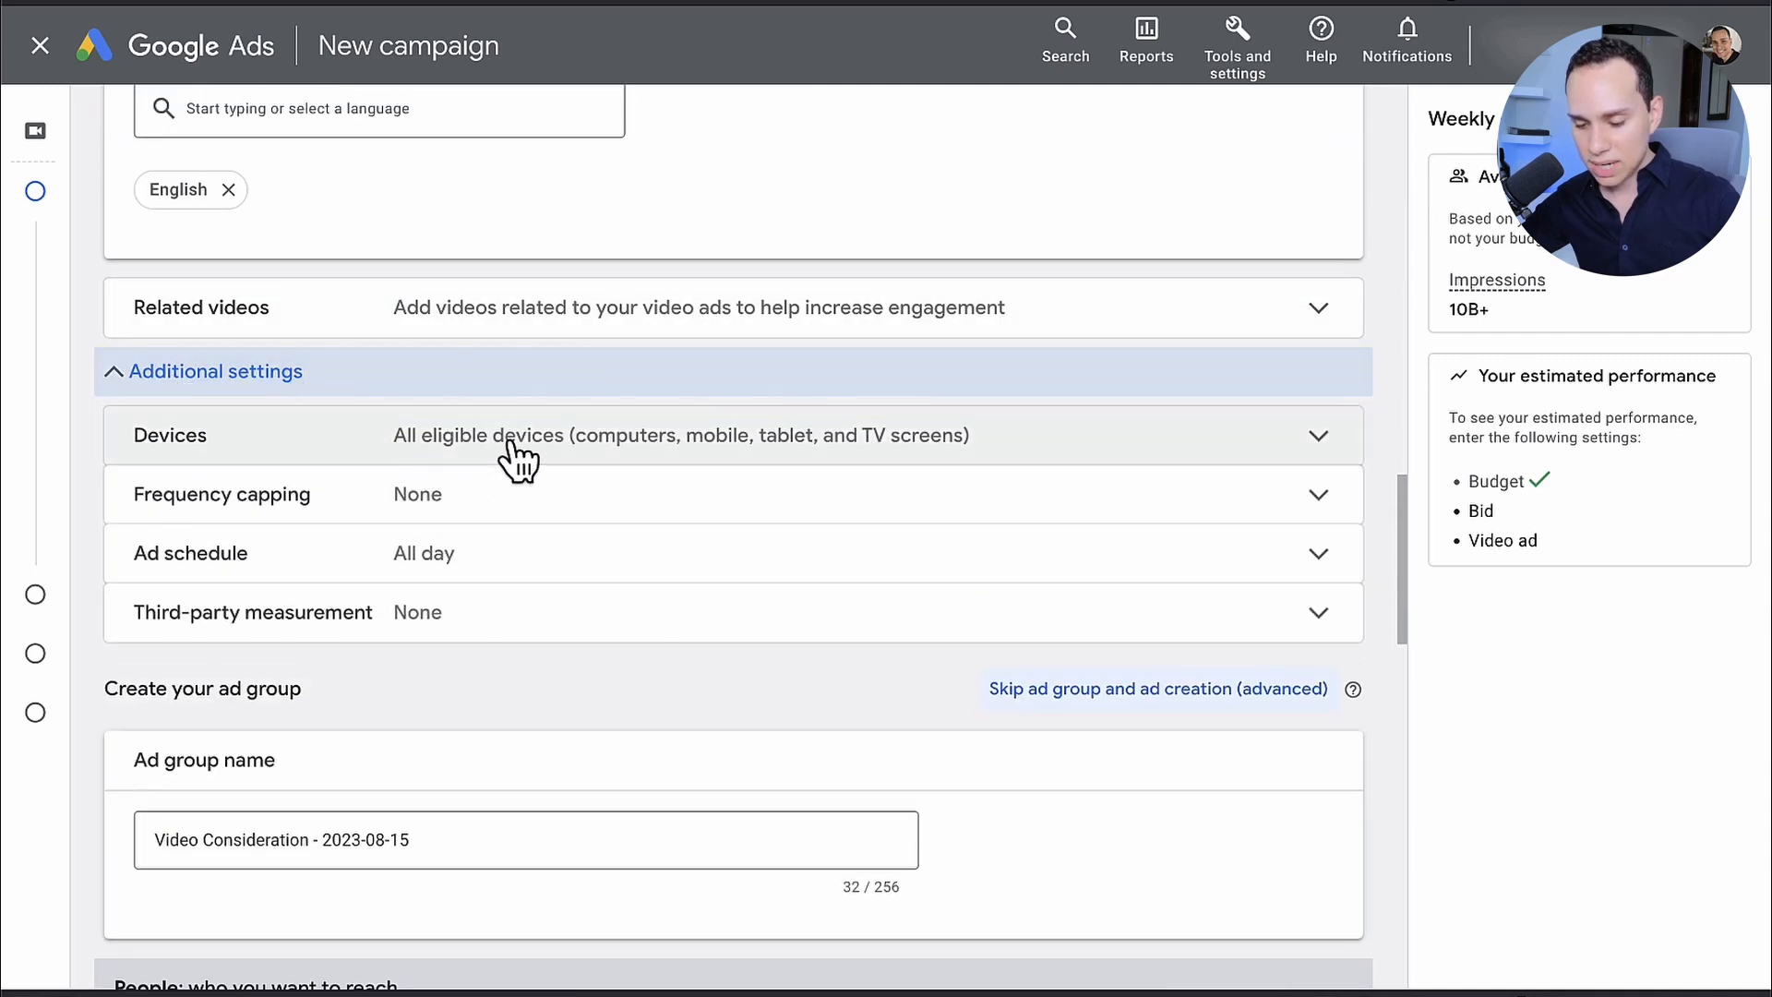
left_click(514, 458)
left_click(305, 554)
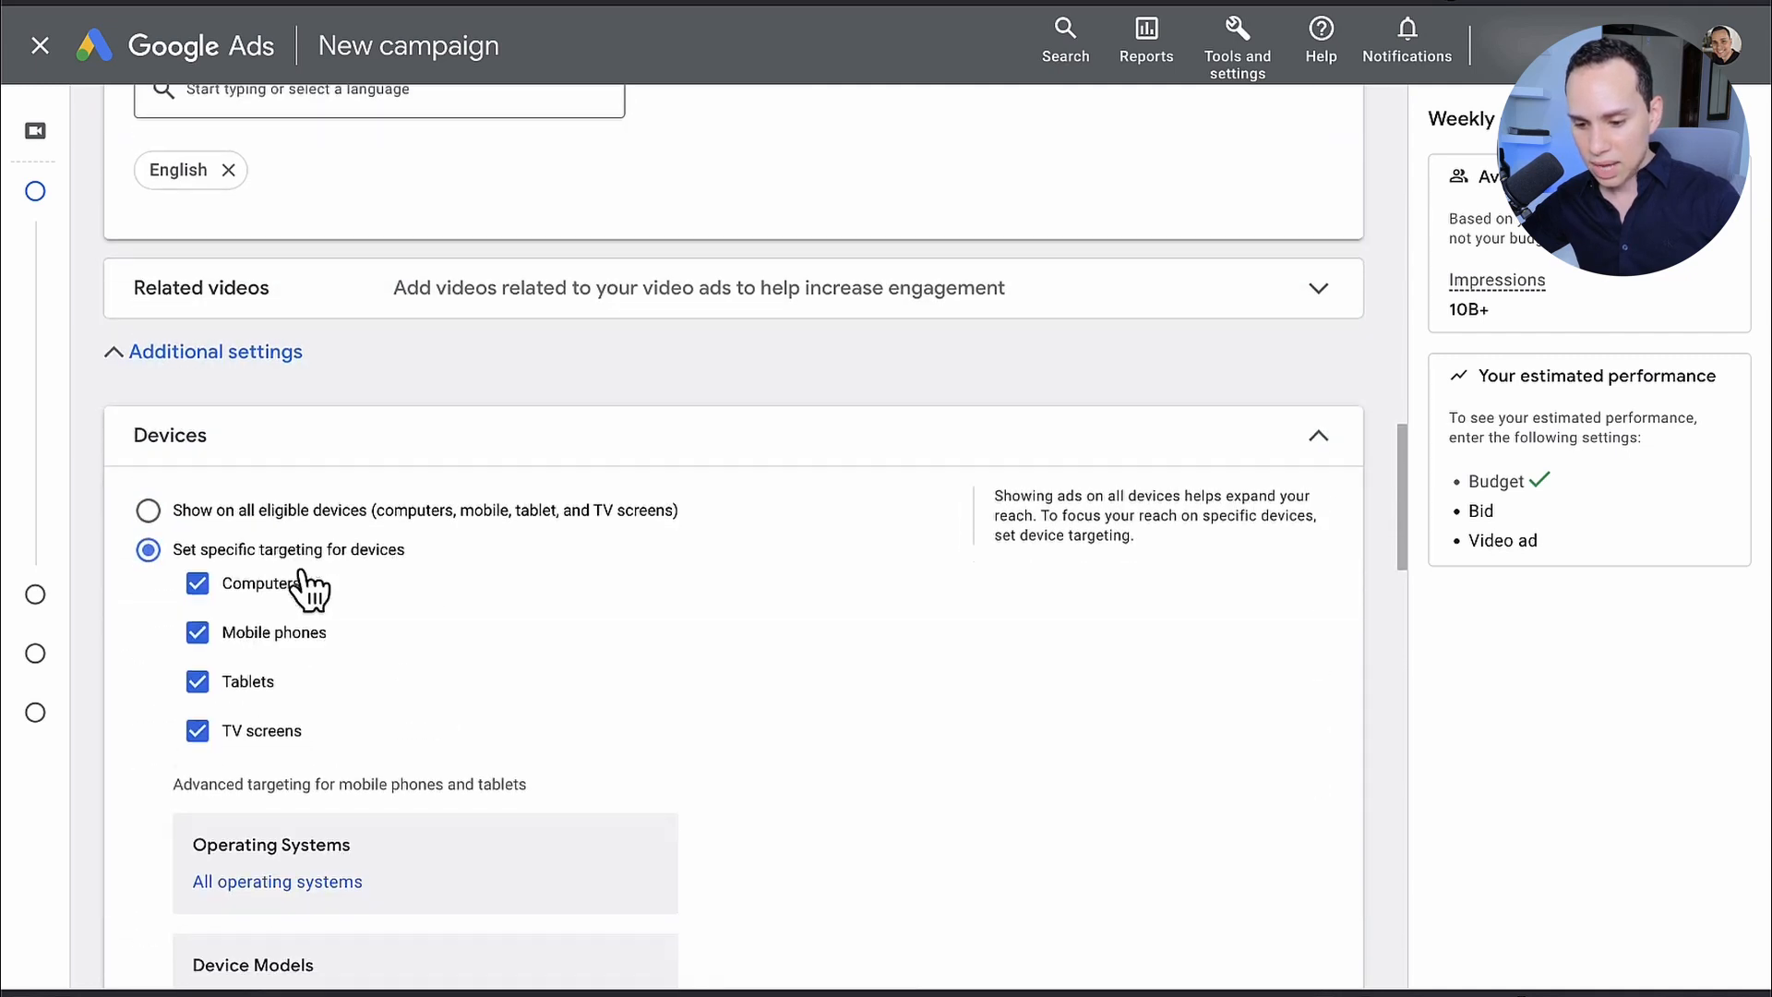
scroll(222, 540, "down", 3)
left_click(245, 466)
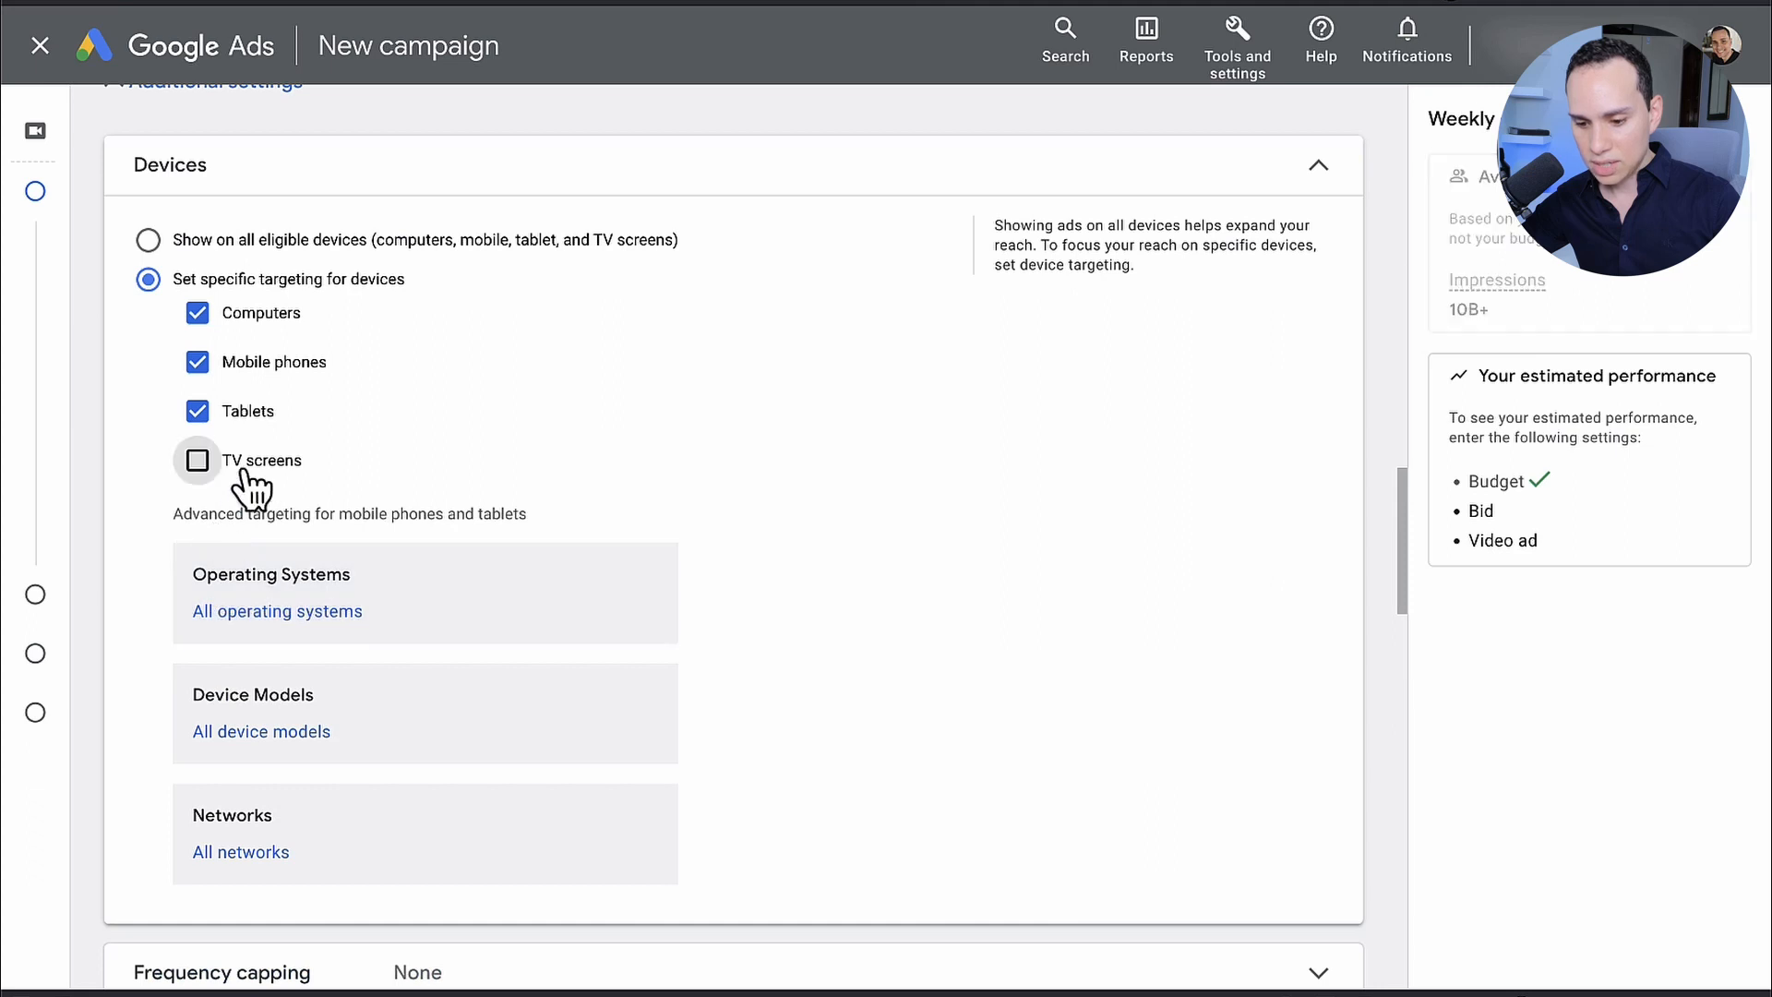
left_click(1320, 168)
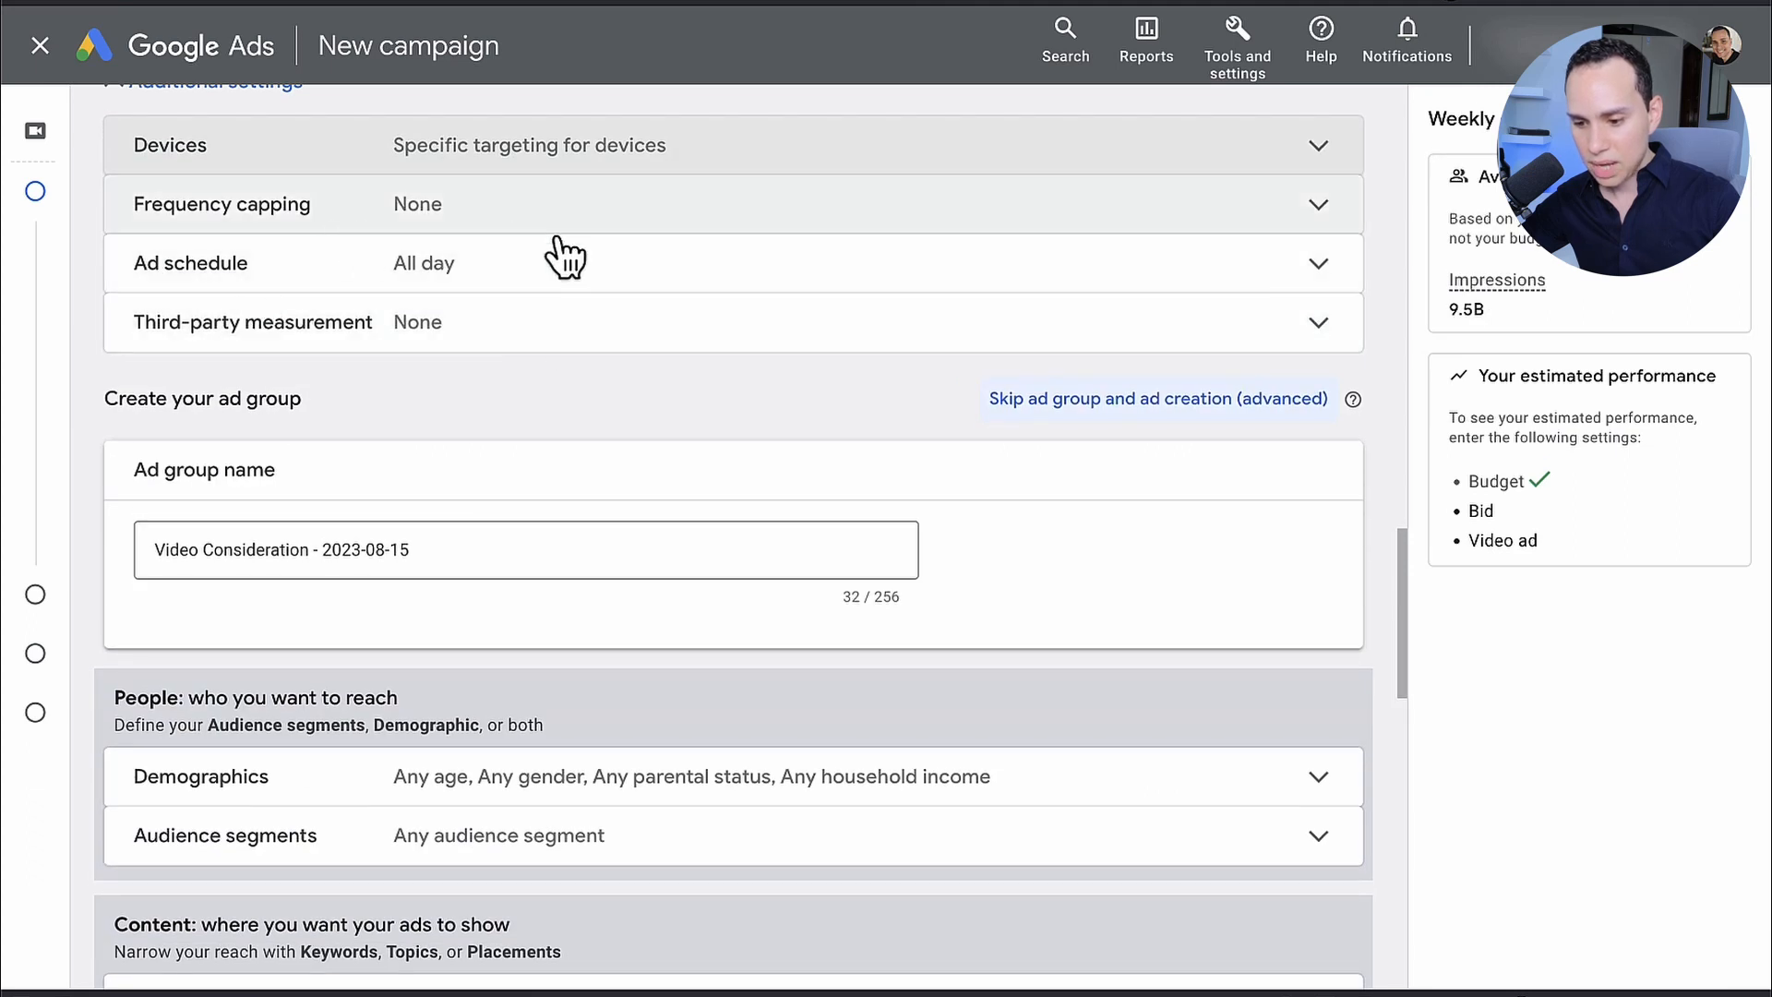
Step: Name the ad group "ASPRE| TUBE - Viewers: 90 Days"
scroll(554, 277, "up", 1)
scroll(600, 305, "up", 4)
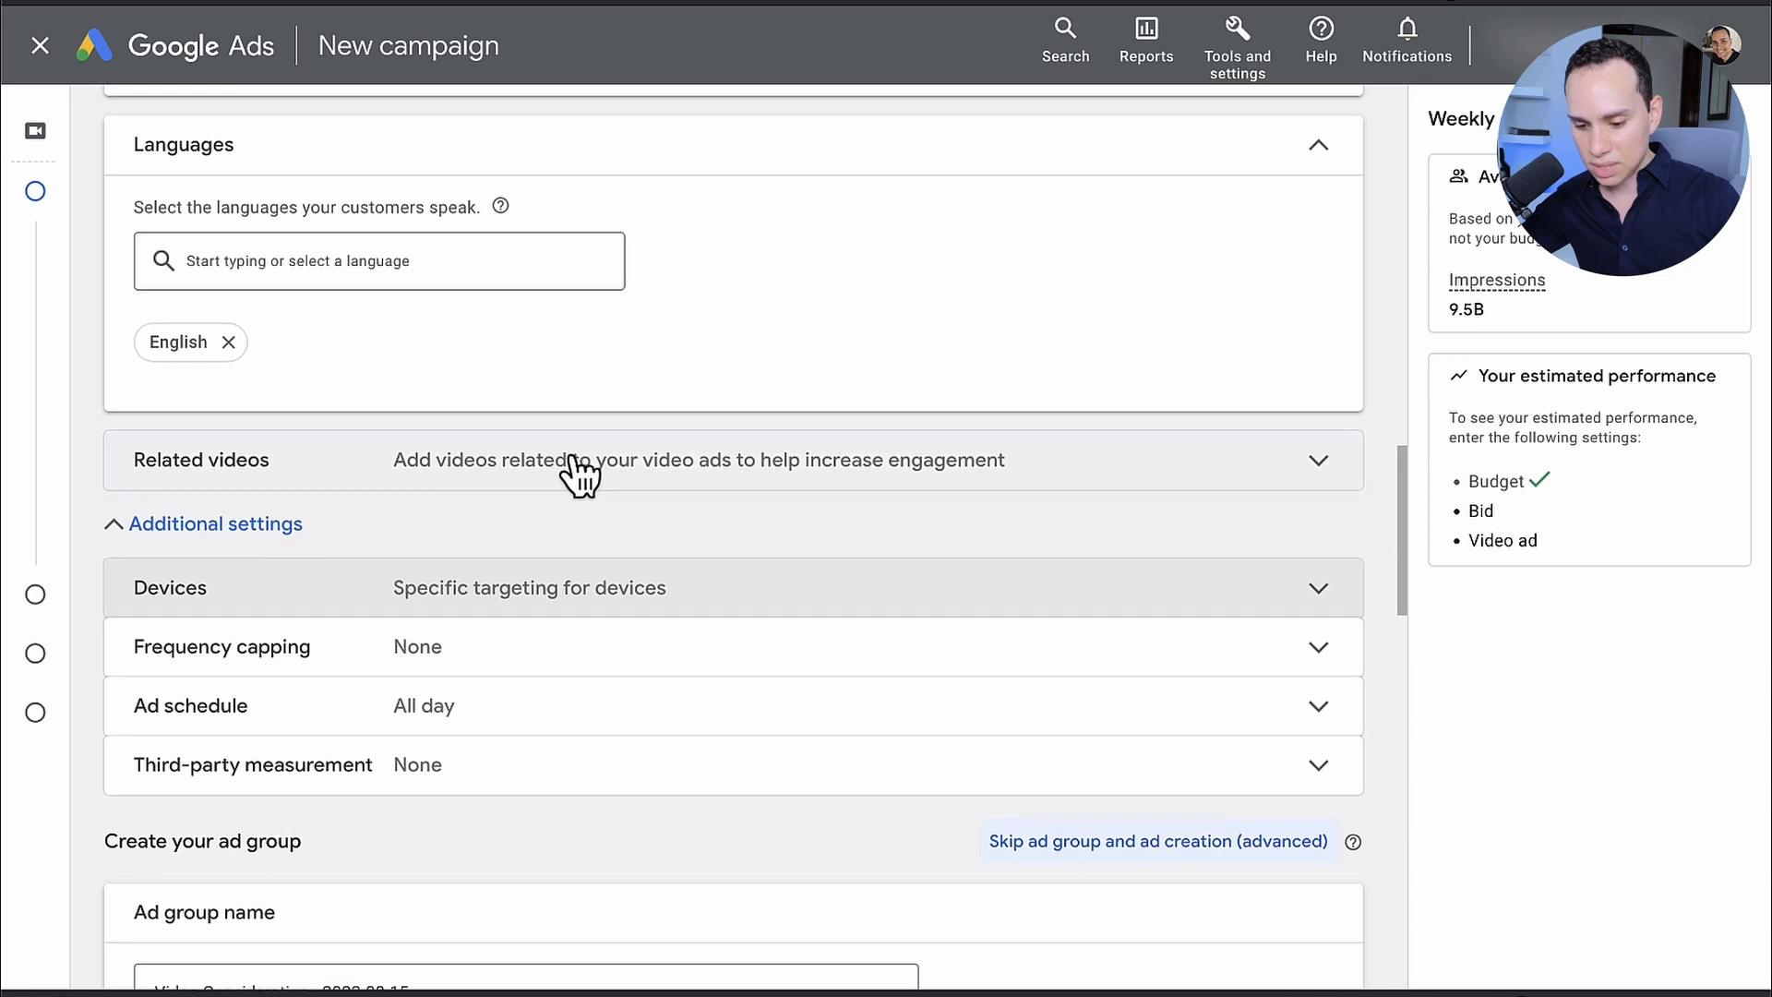
scroll(573, 466, "down", 5)
scroll(572, 471, "down", 2)
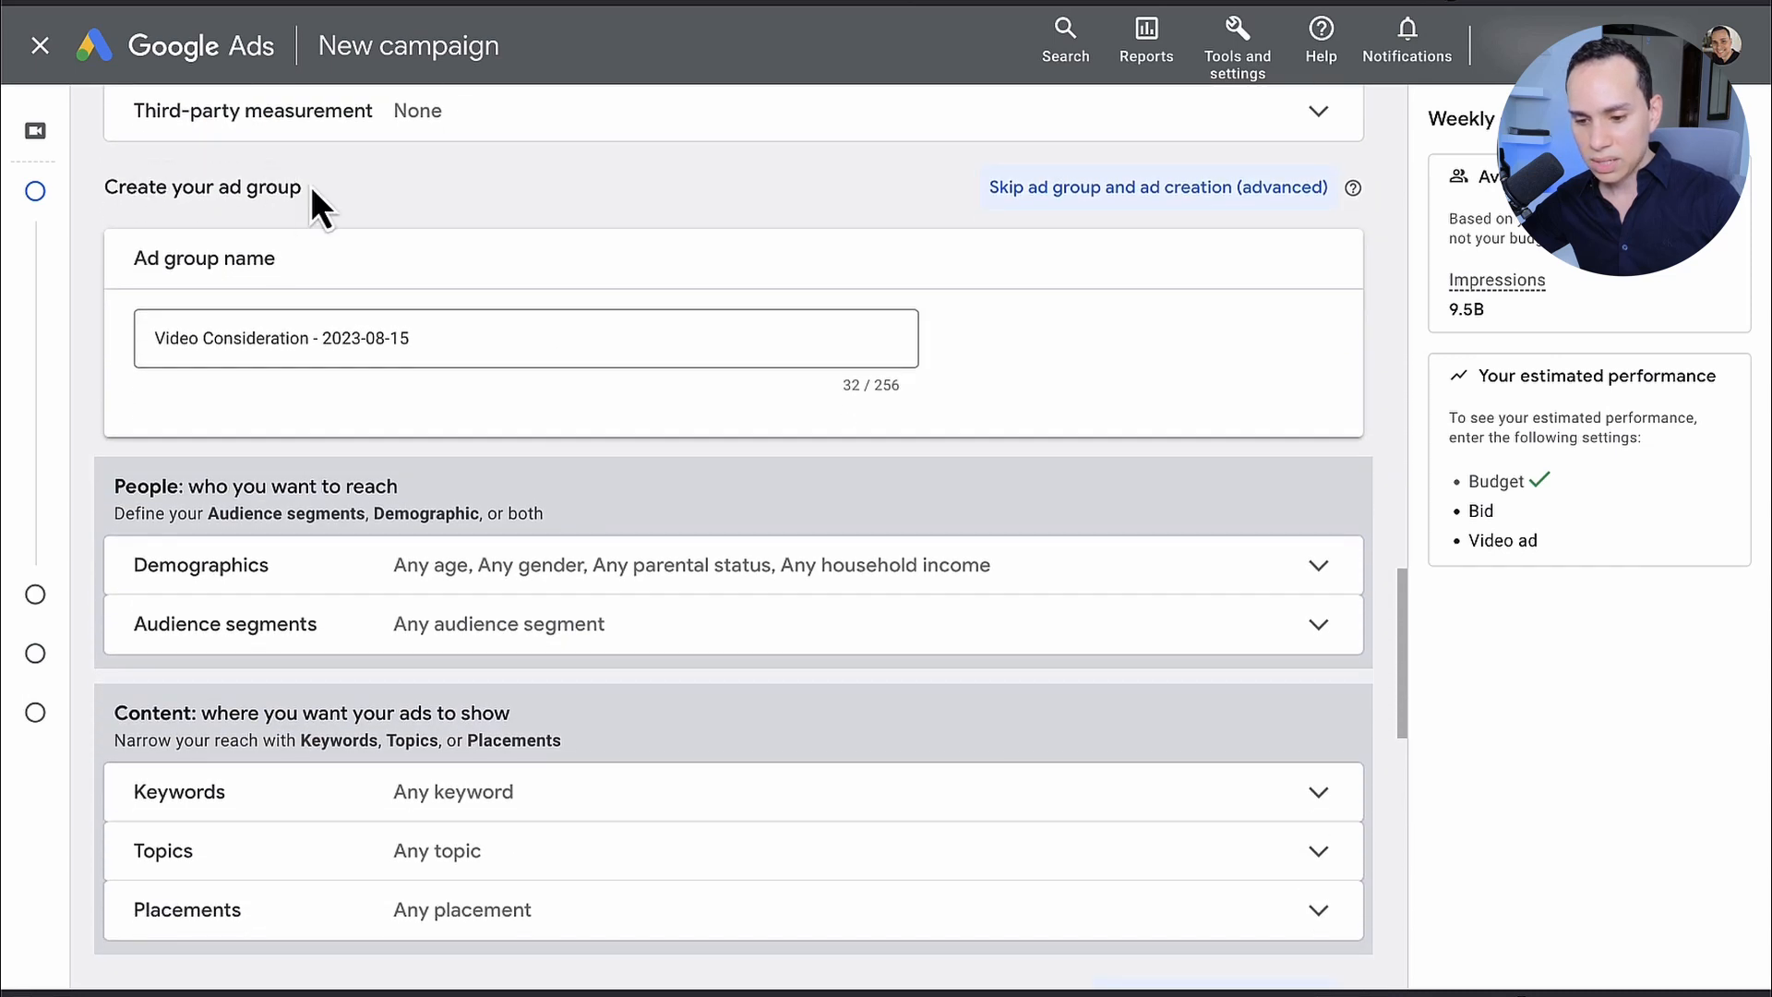
left_click(484, 340)
key("ctrl+a")
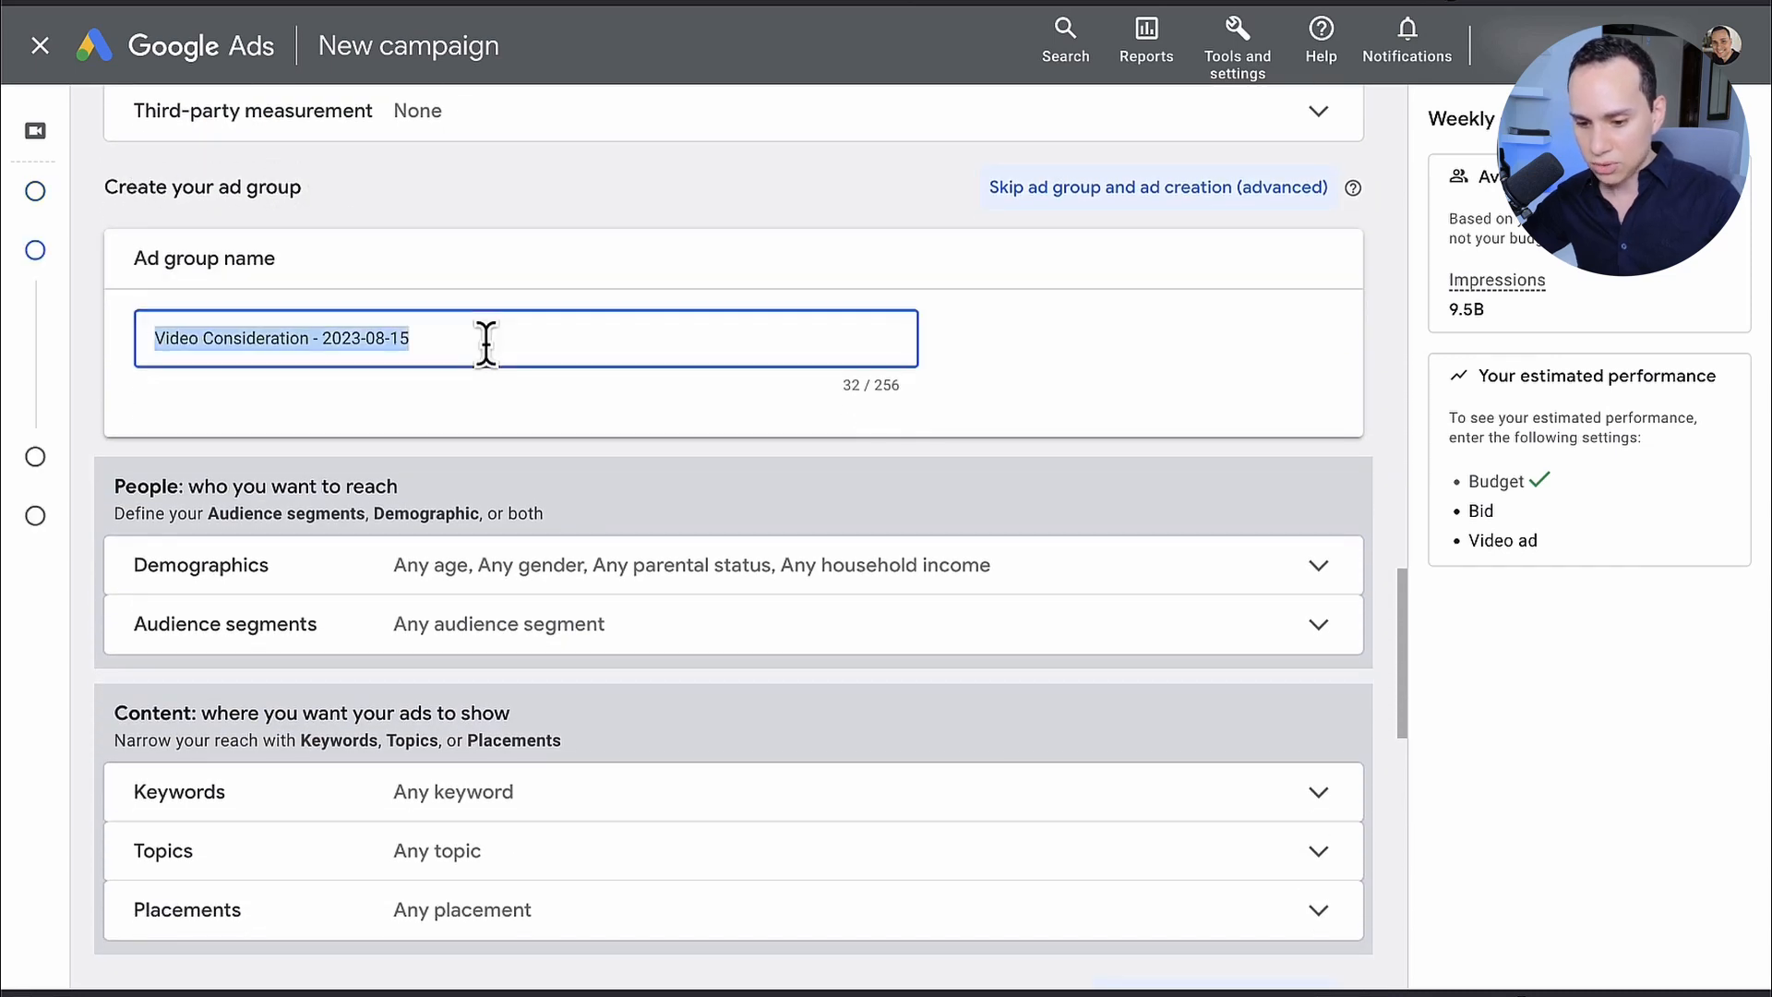
type("ASPIRE TUBE - Viewers: 90 Days")
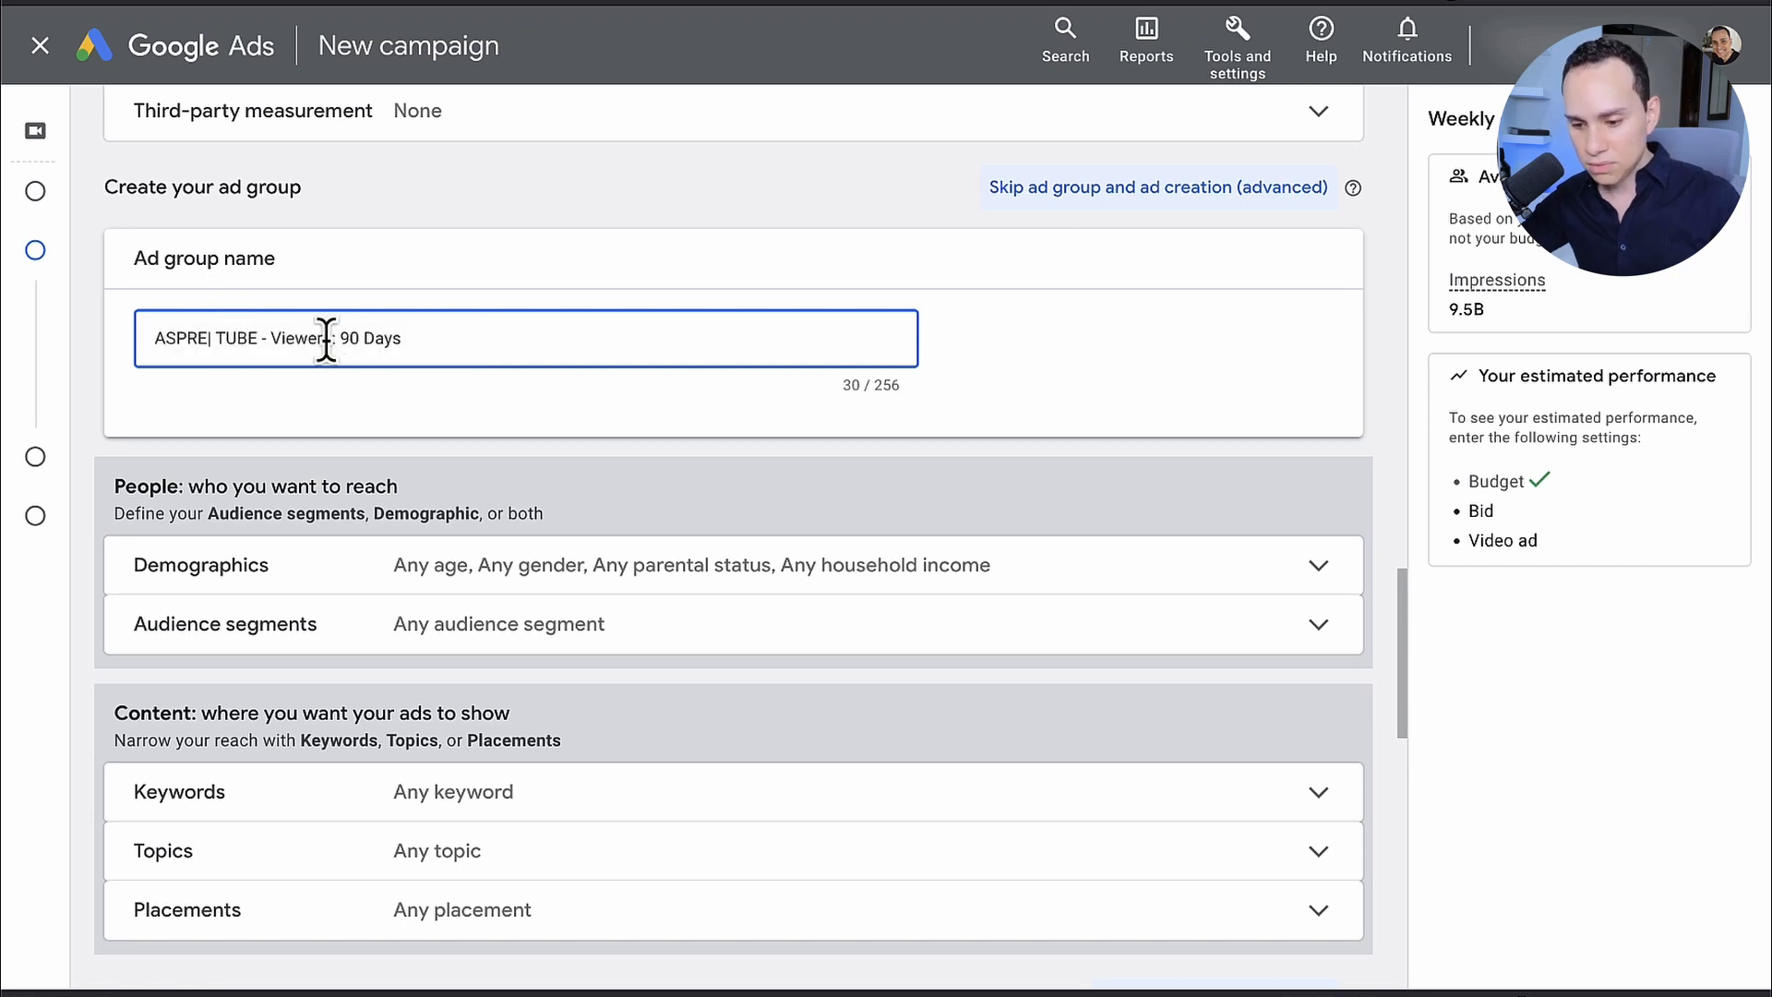
Step: Browse the ad group's audience segments for how people interacted with the business, and expand the YouTube users list
scroll(412, 332, "down", 4)
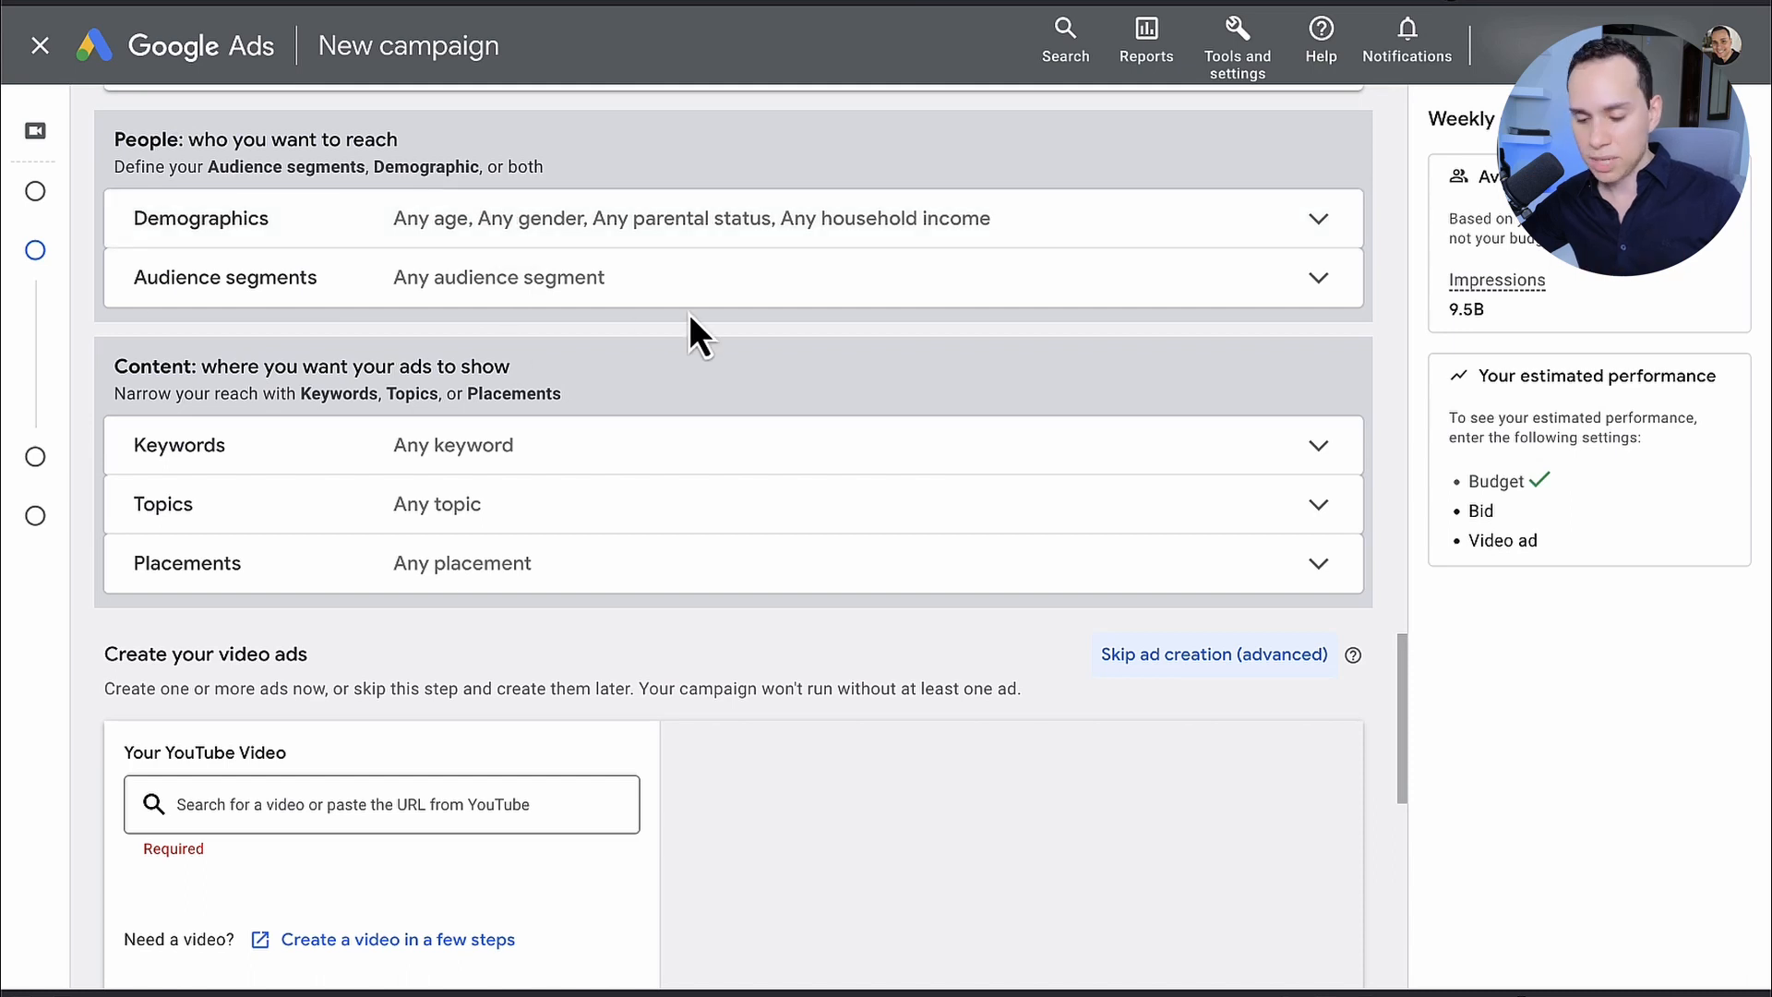
left_click(471, 278)
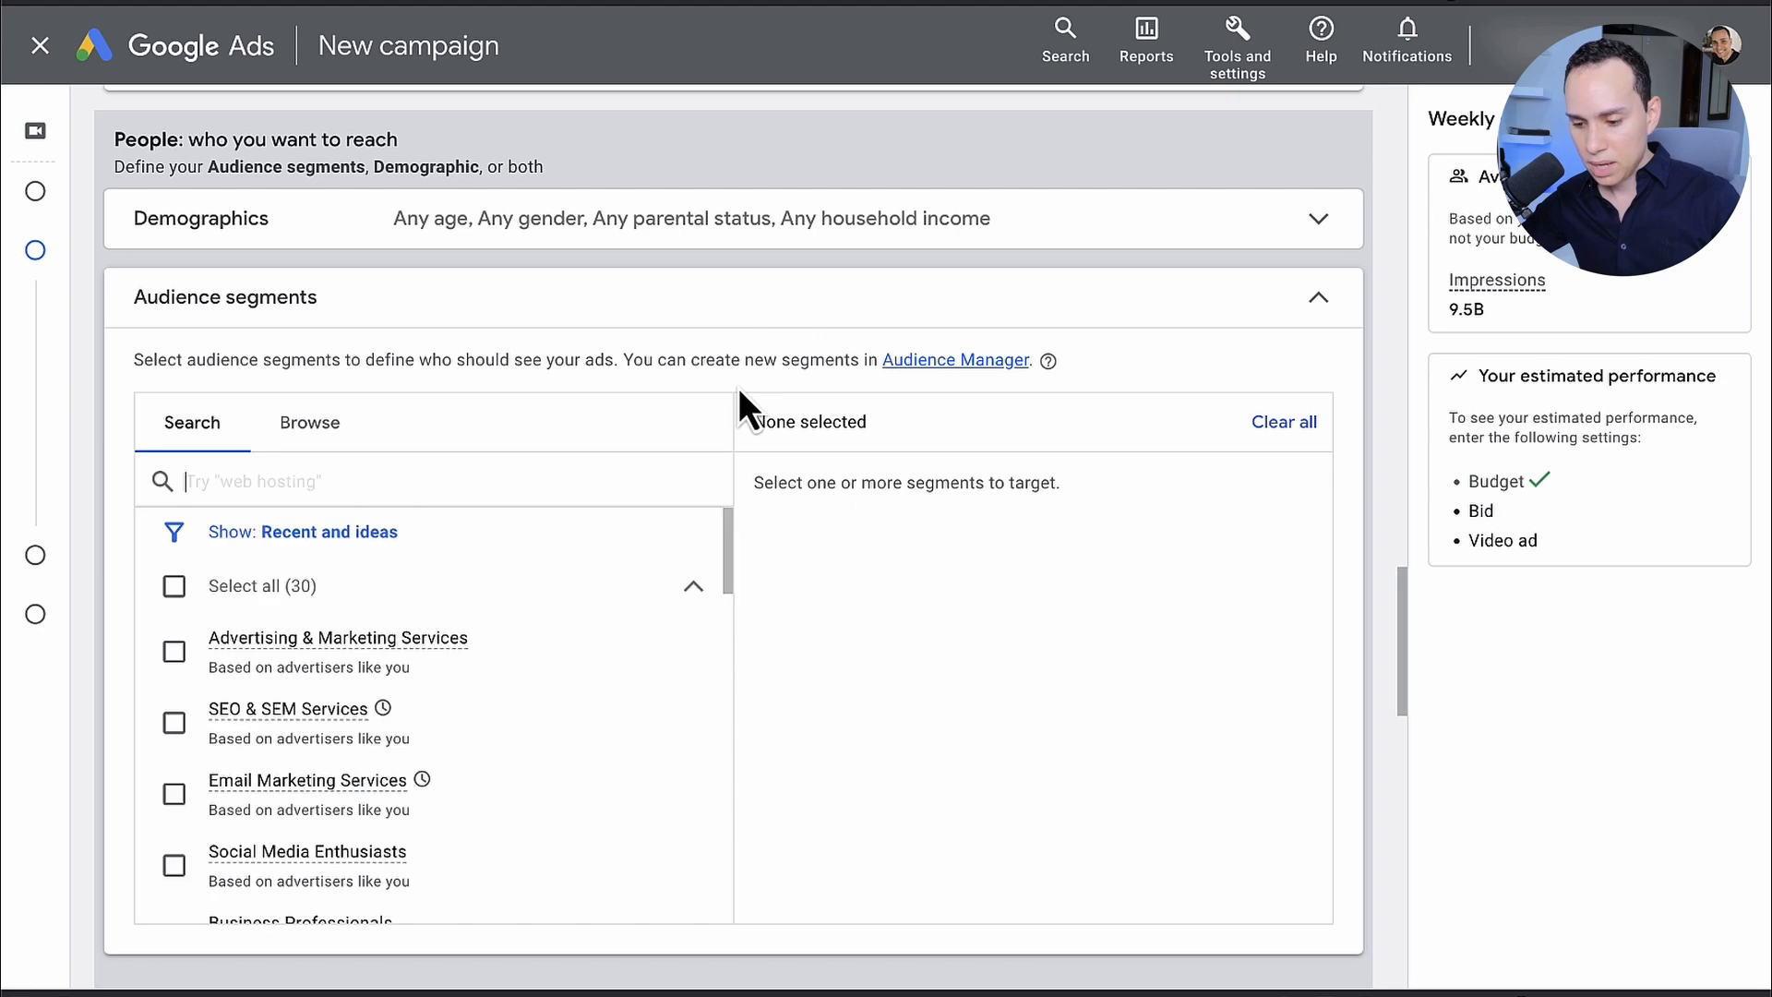
scroll(674, 389, "down", 1)
left_click(327, 347)
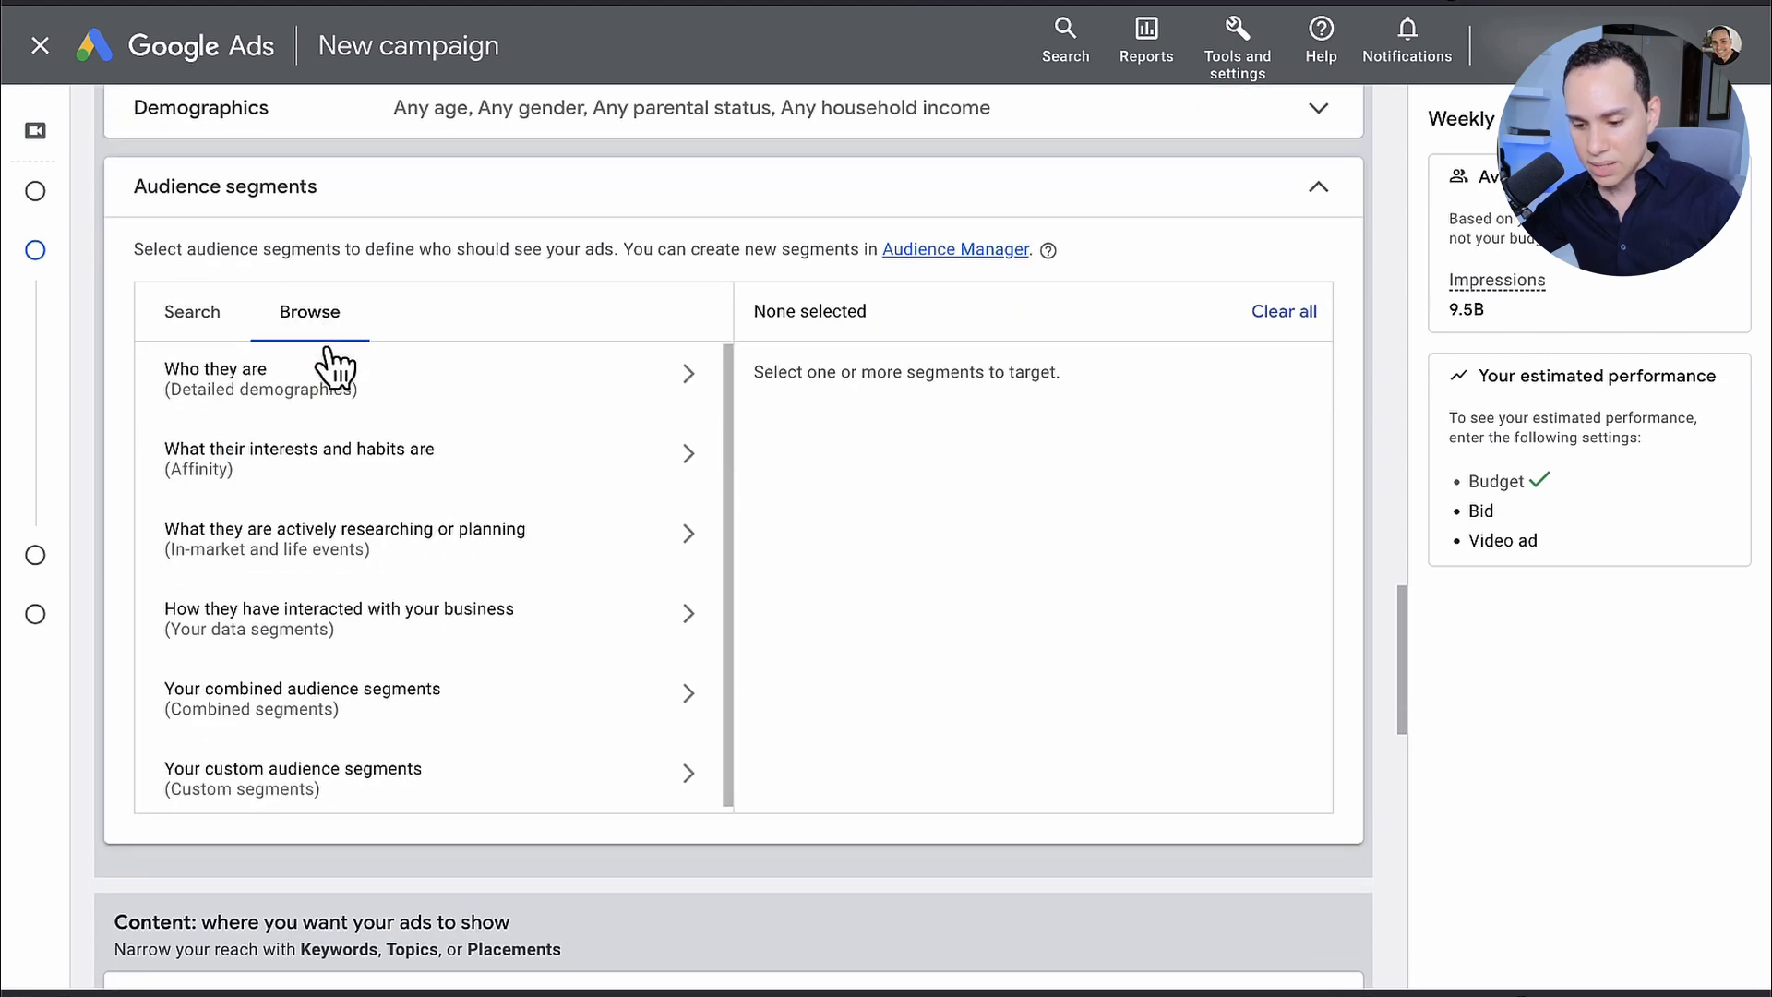
left_click(335, 611)
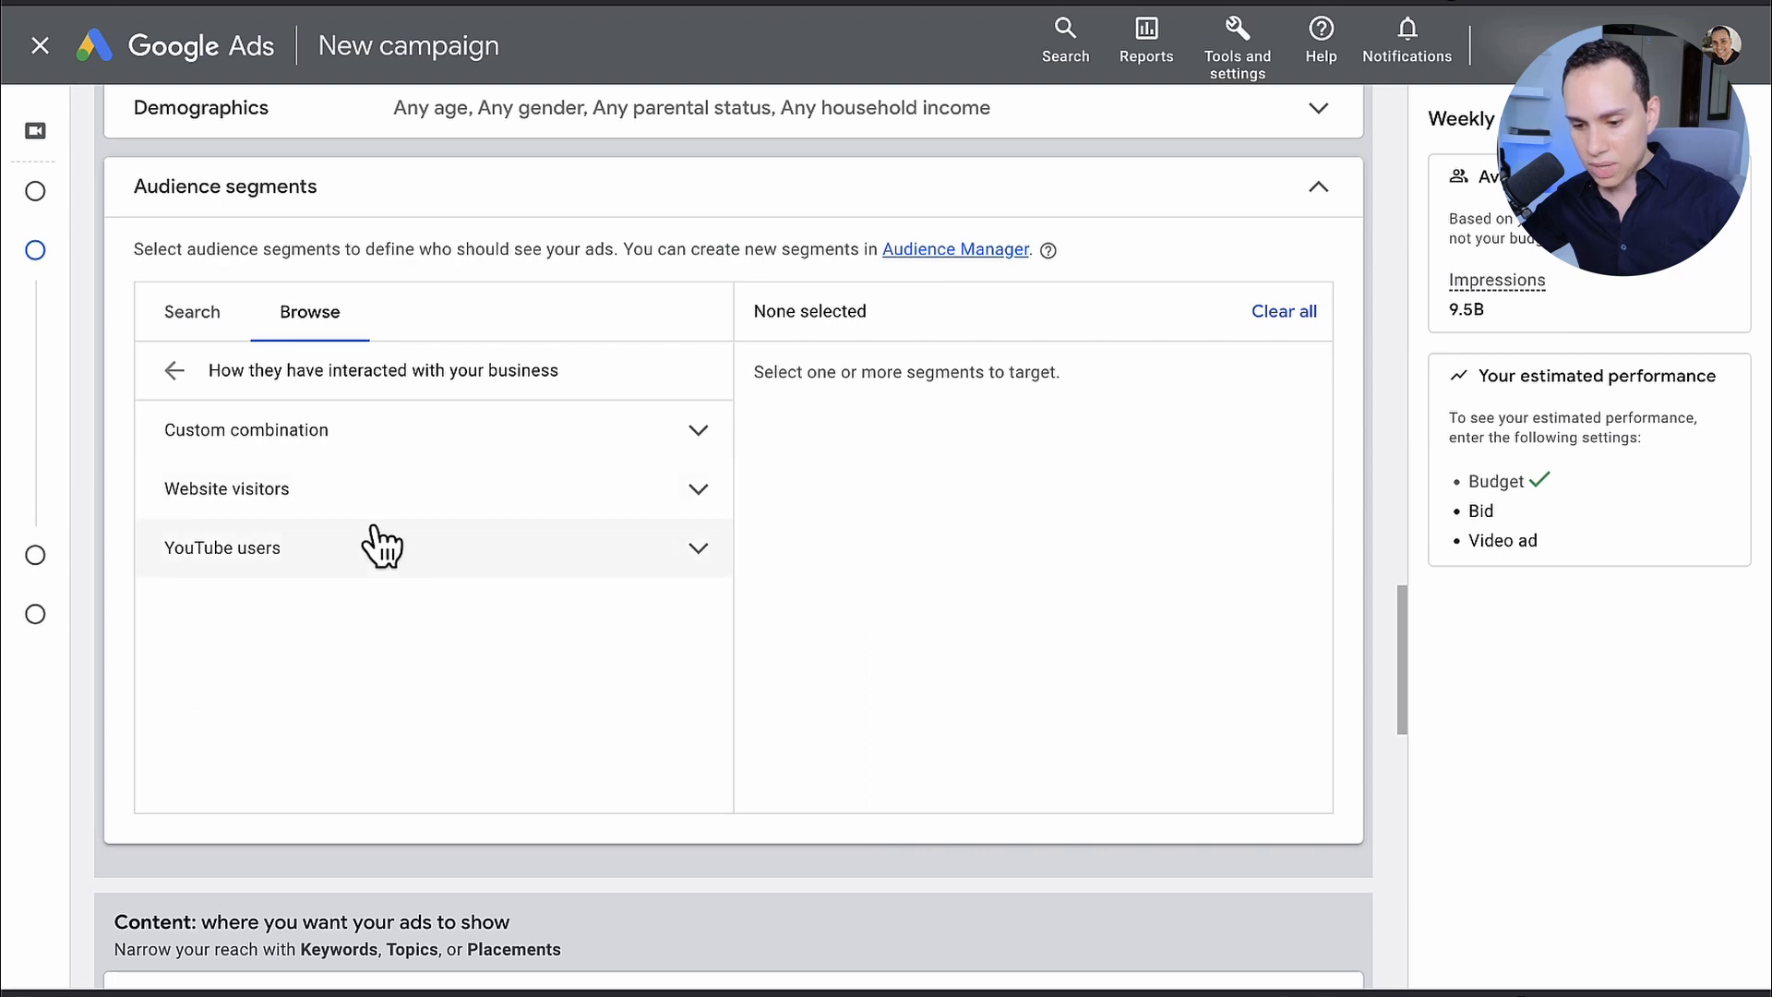
left_click(394, 492)
left_click(384, 496)
left_click(367, 545)
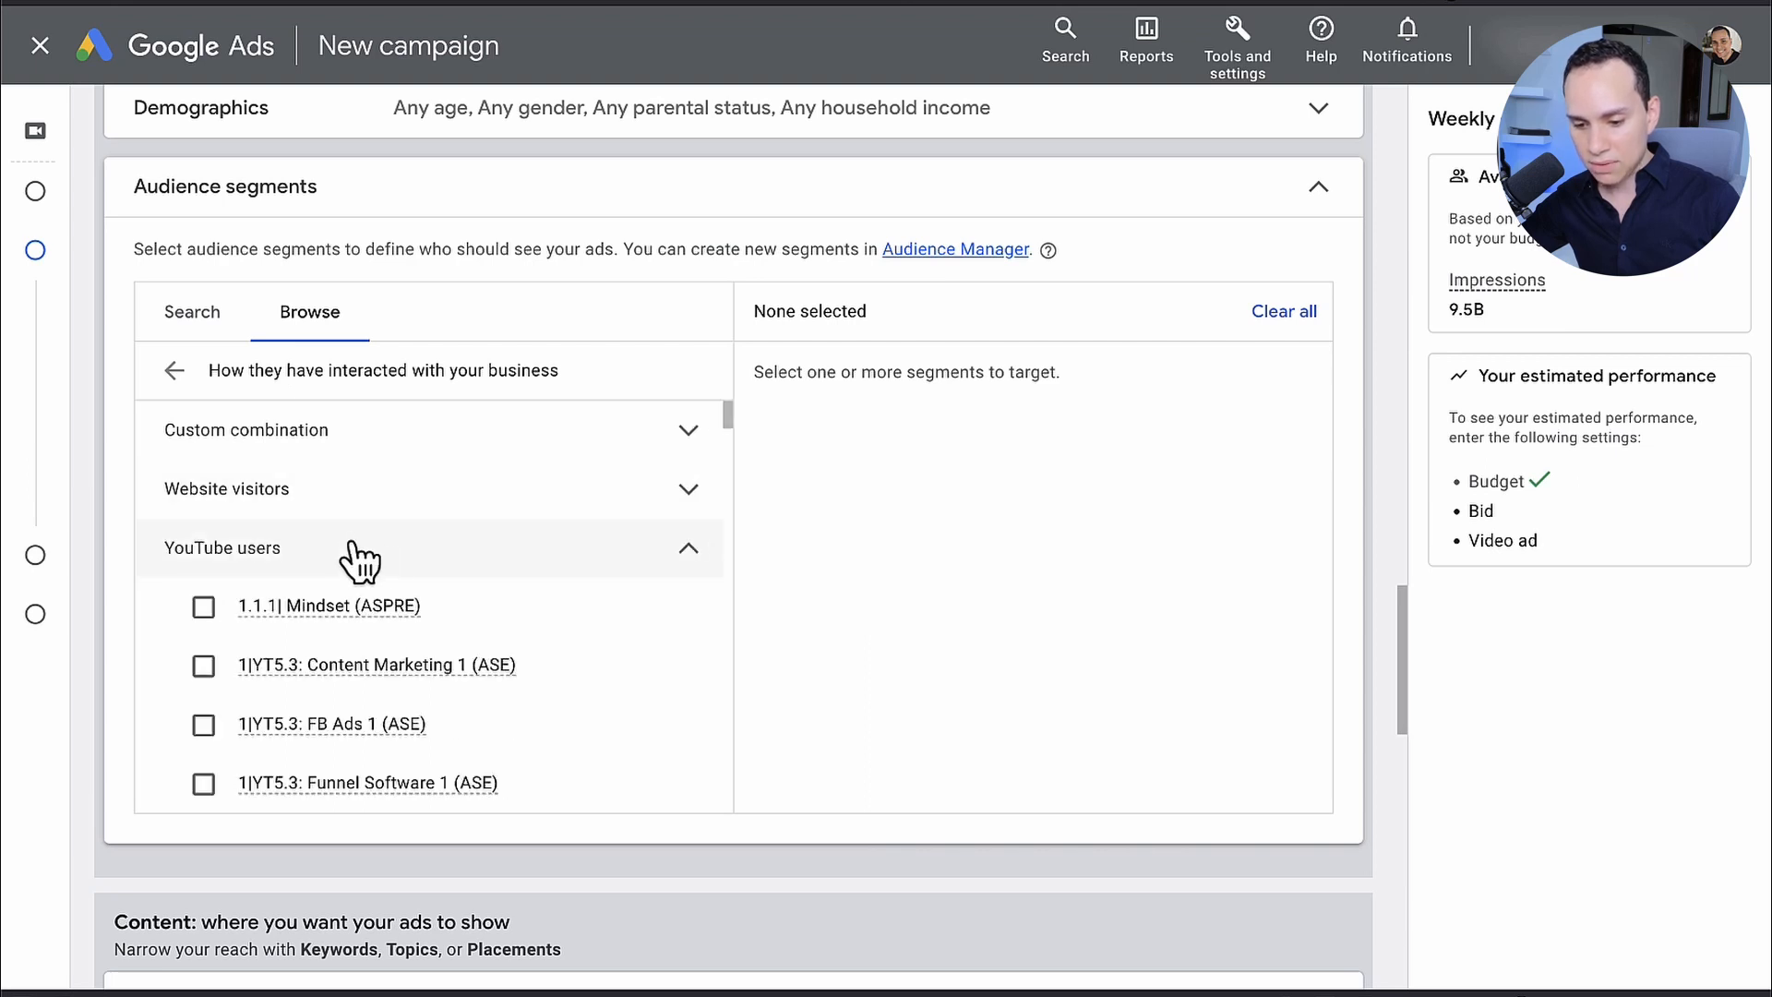
Step: Target the YouTube users segment "ASPRE| TUBE: Viewer - 90 Days"
scroll(531, 633, "down", 15)
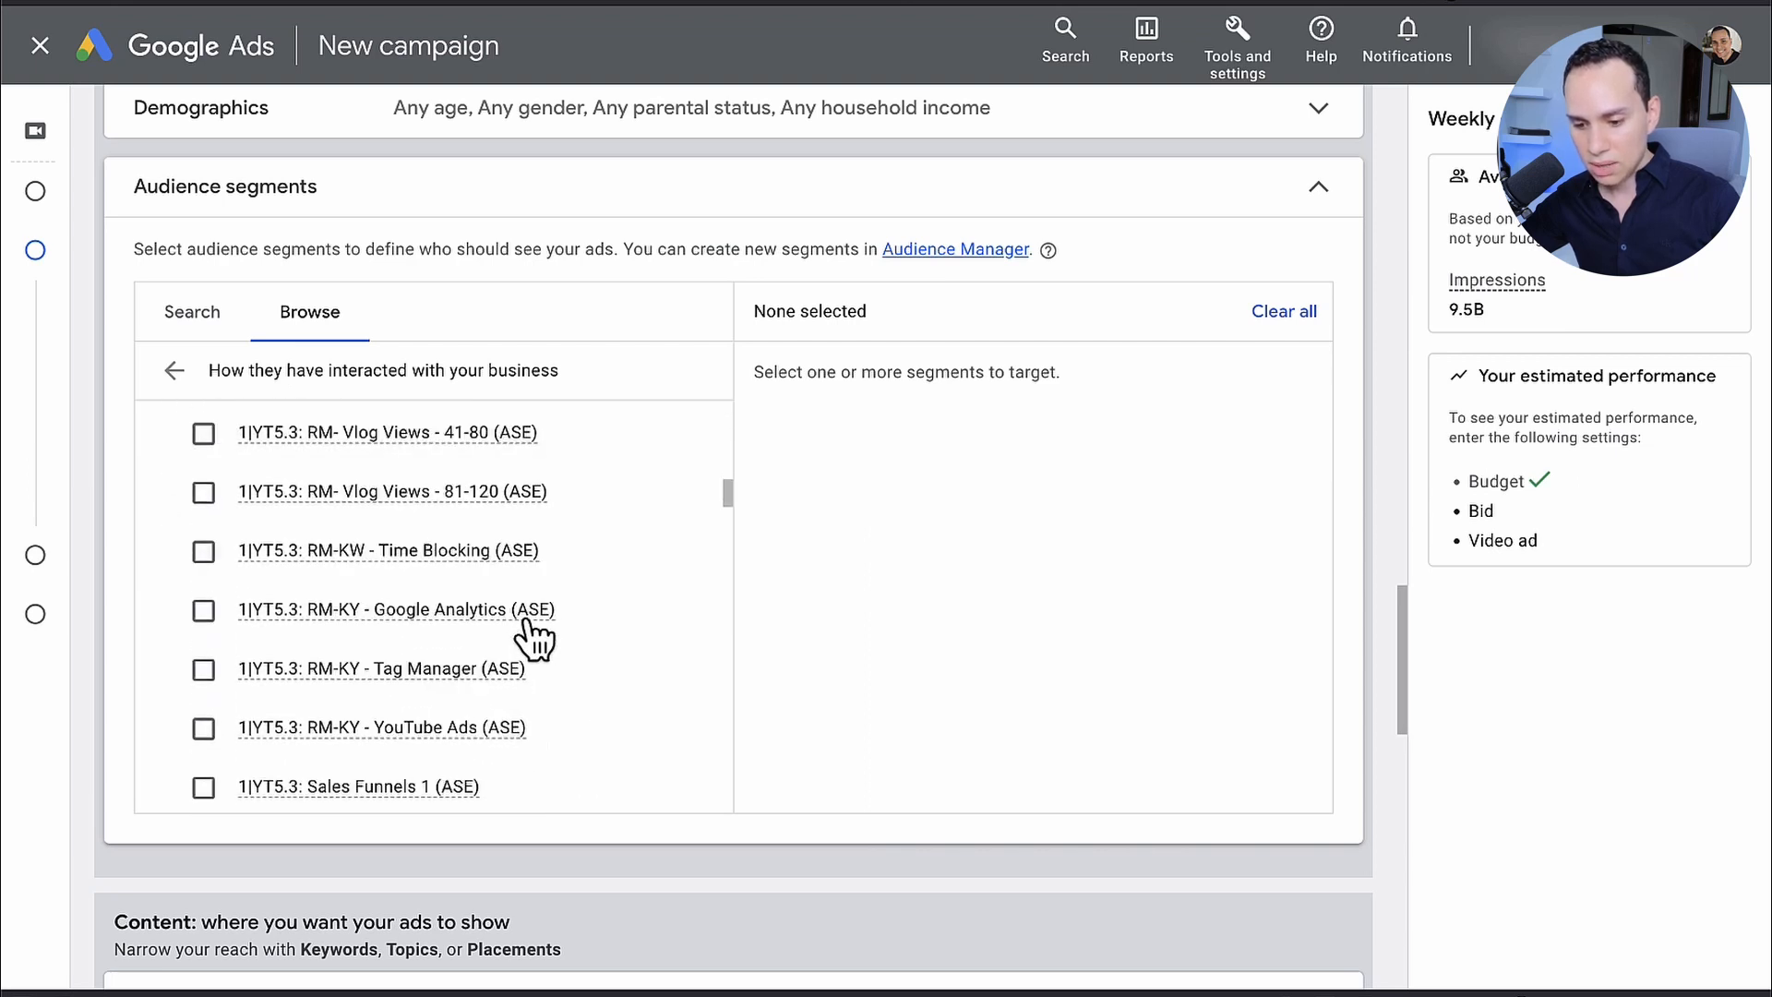
scroll(533, 637, "down", 10)
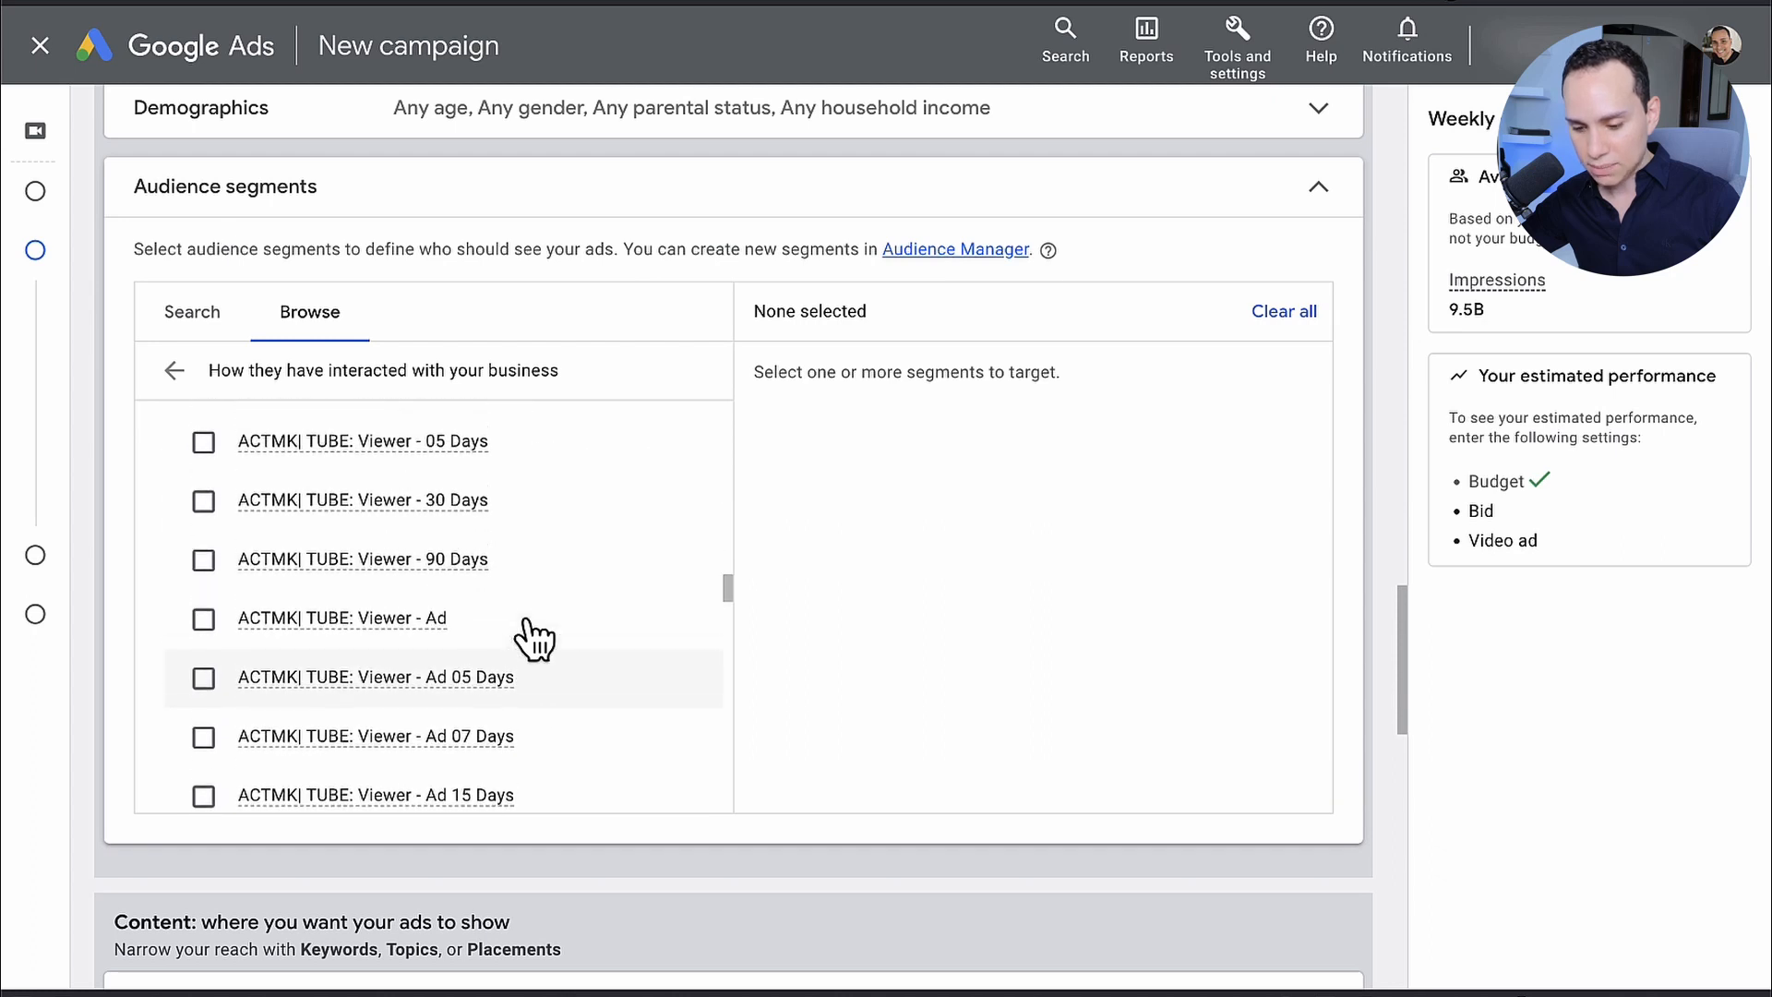
scroll(534, 637, "up", 10)
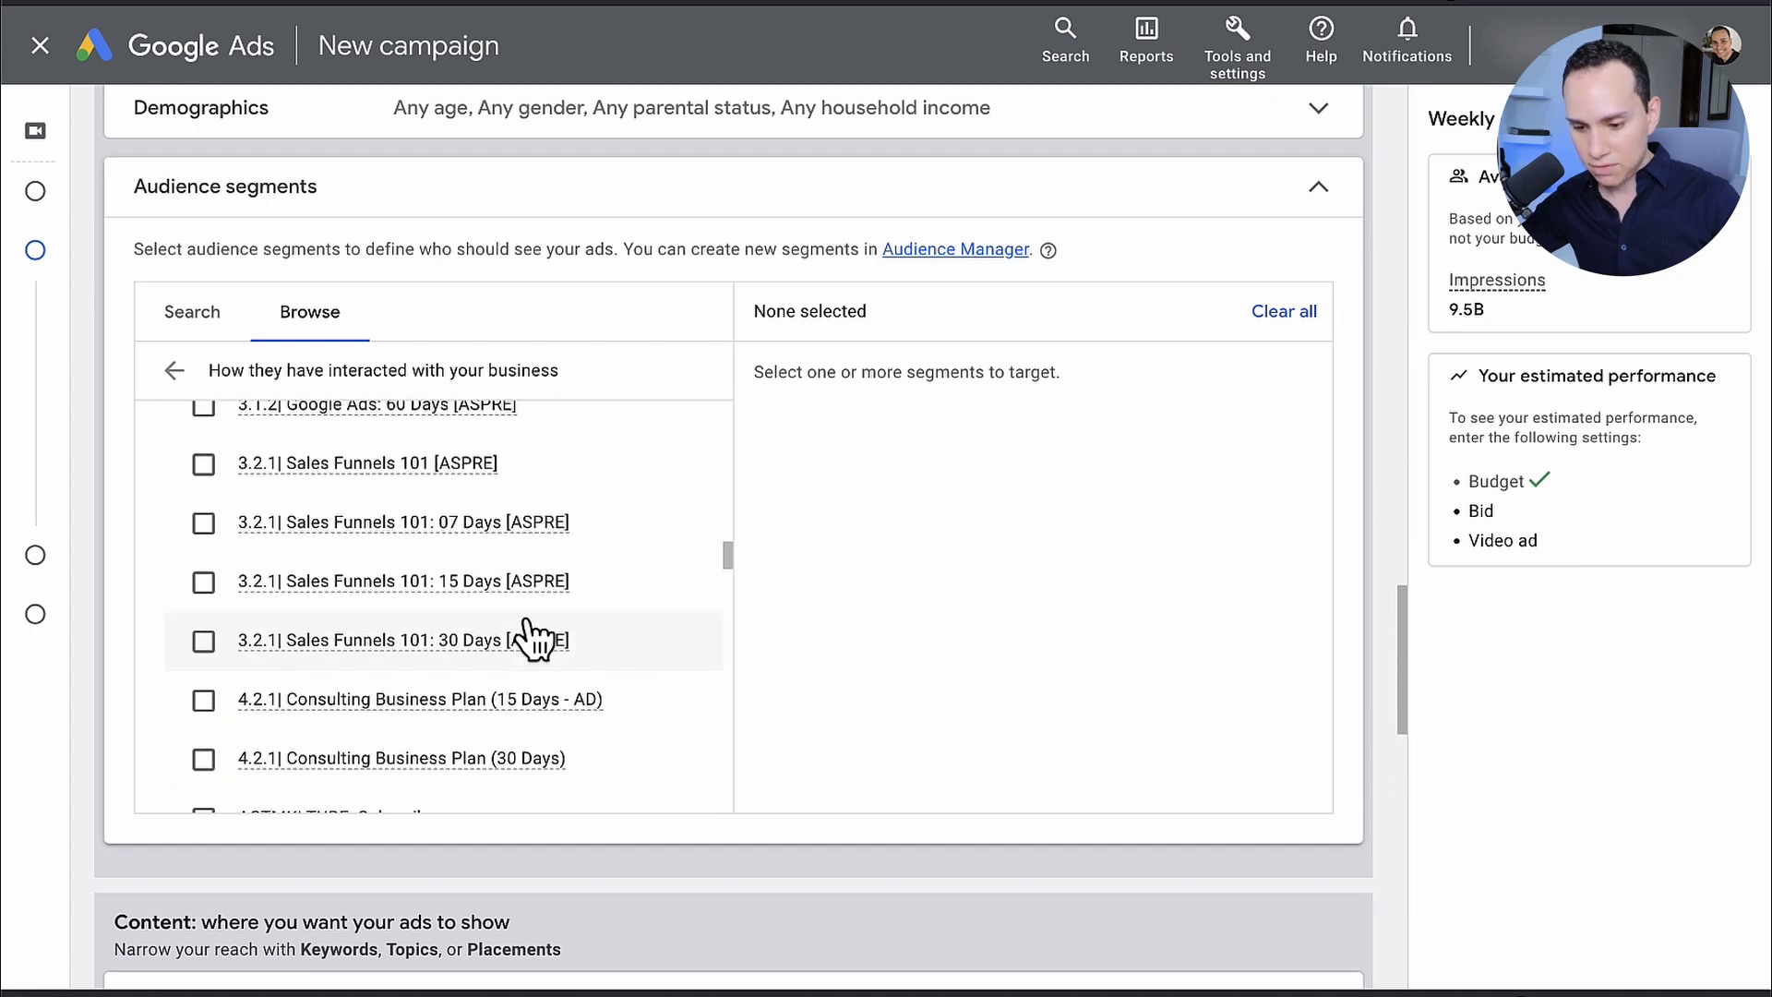
scroll(533, 637, "down", 5)
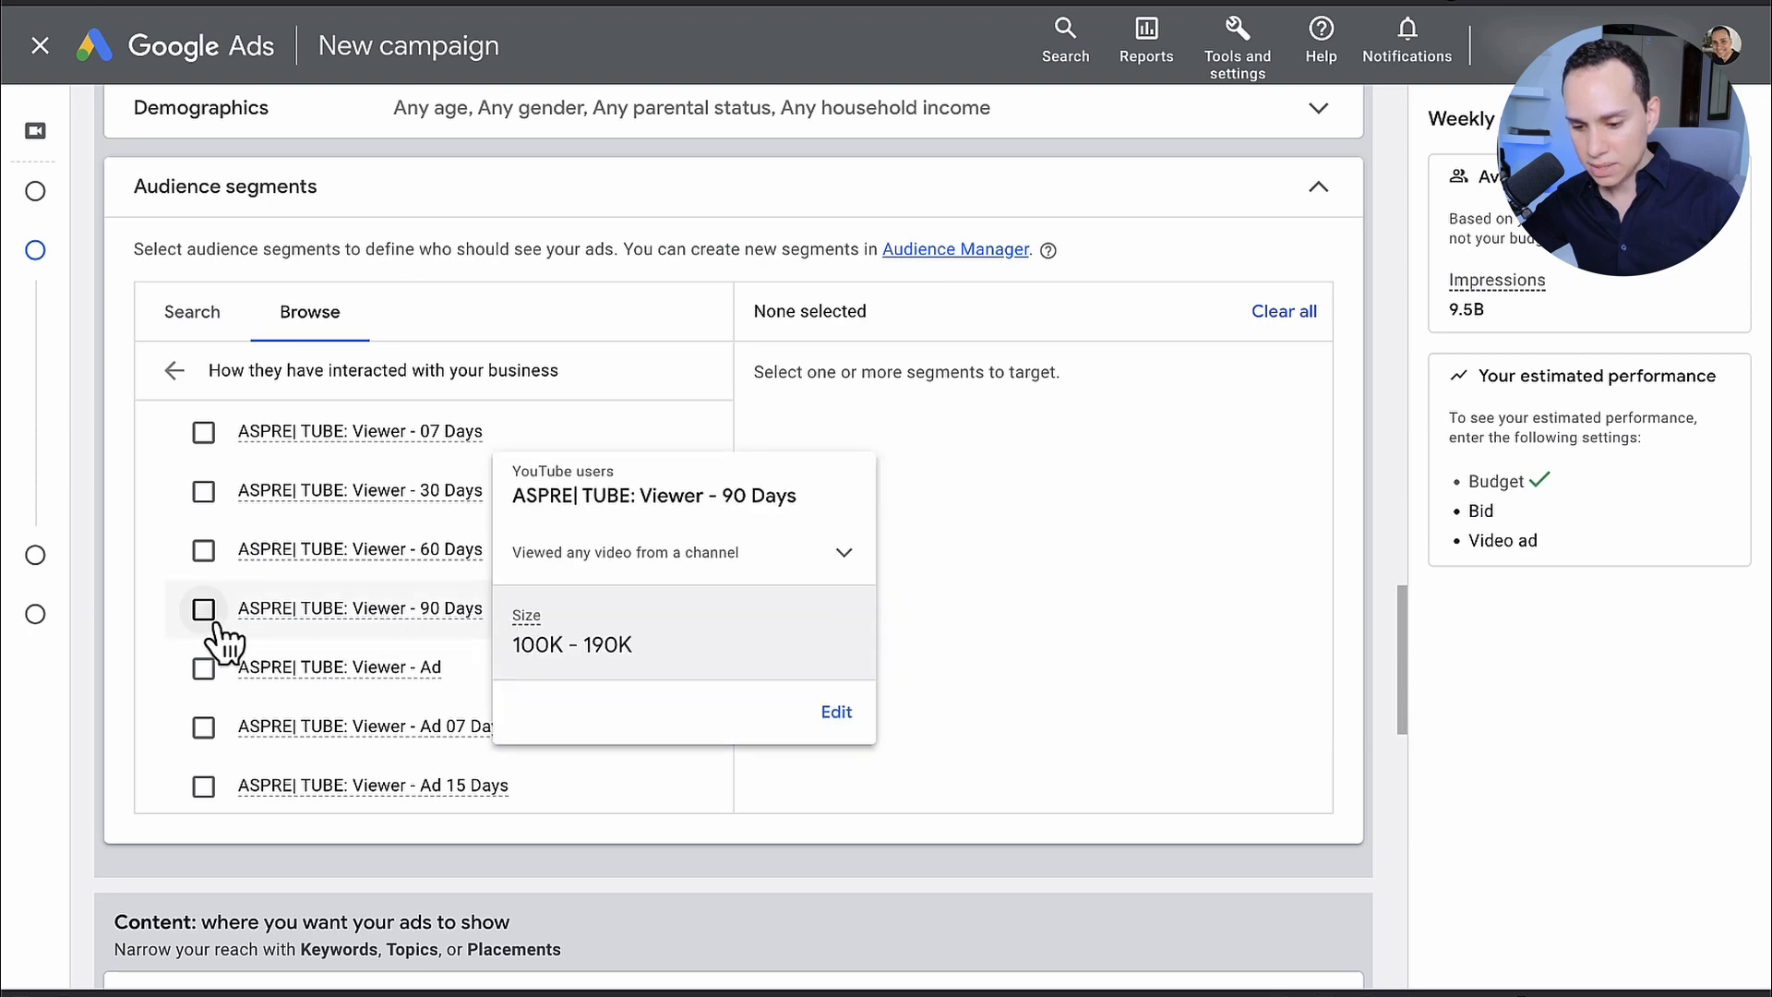
mouse_move(377, 609)
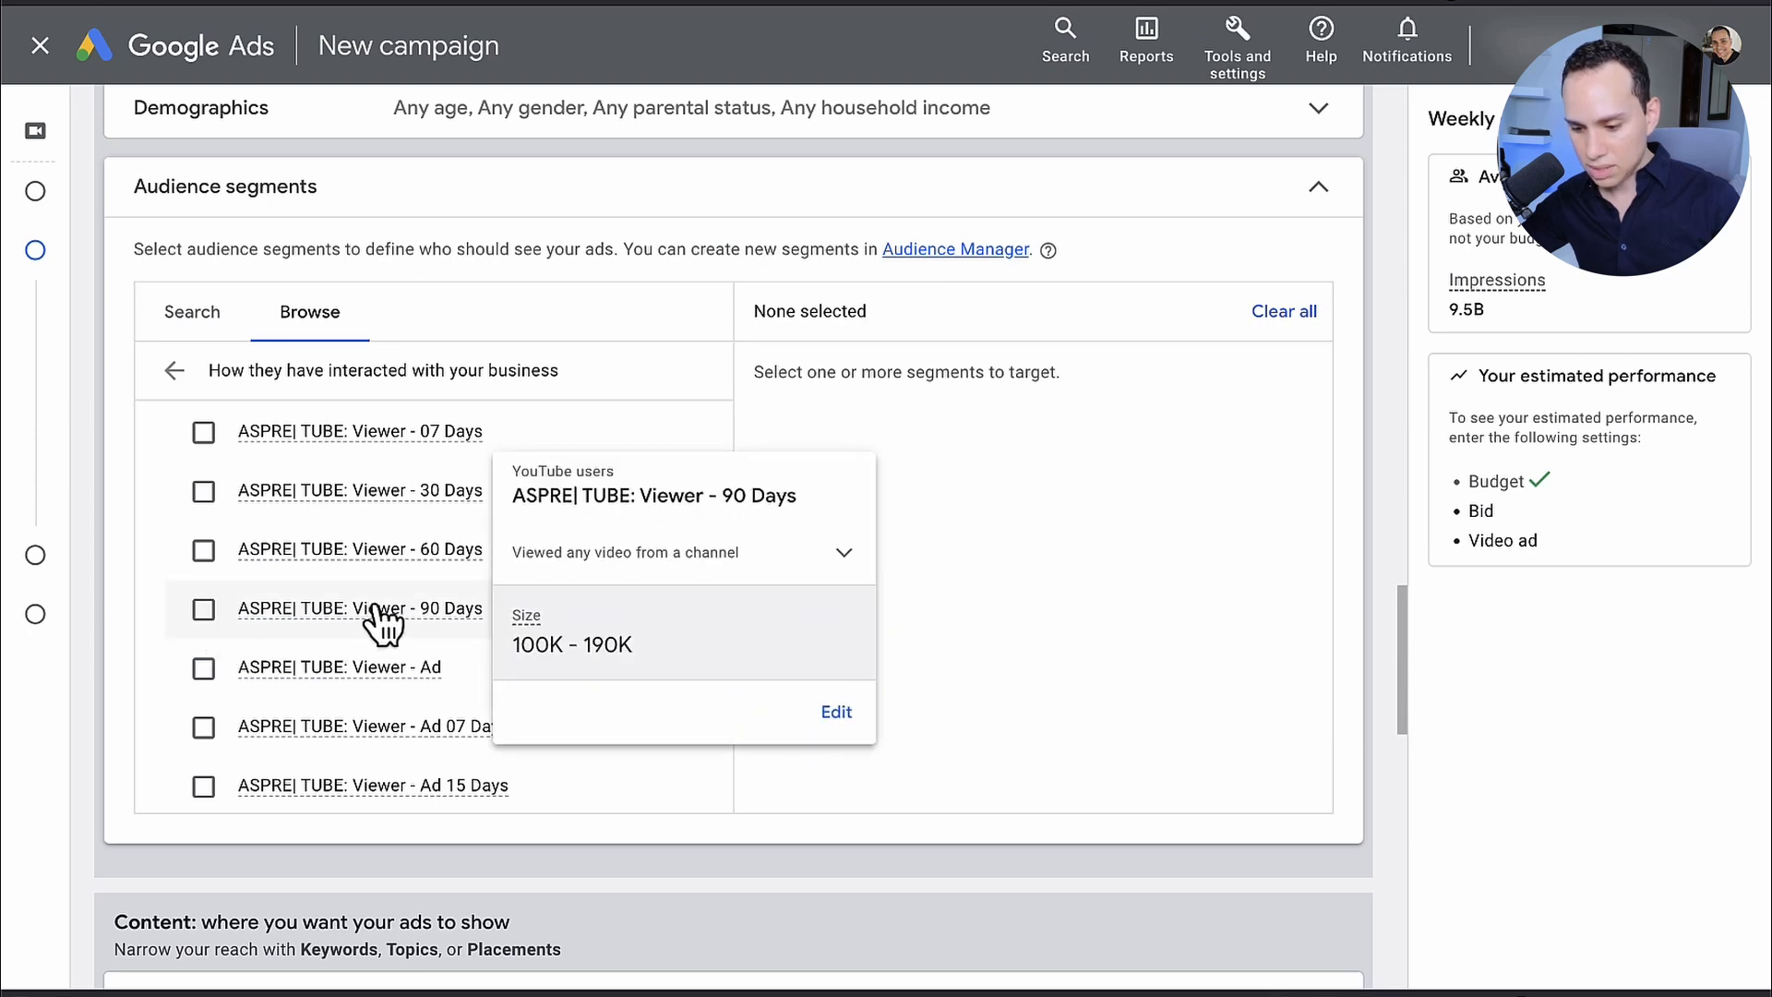
left_click(203, 610)
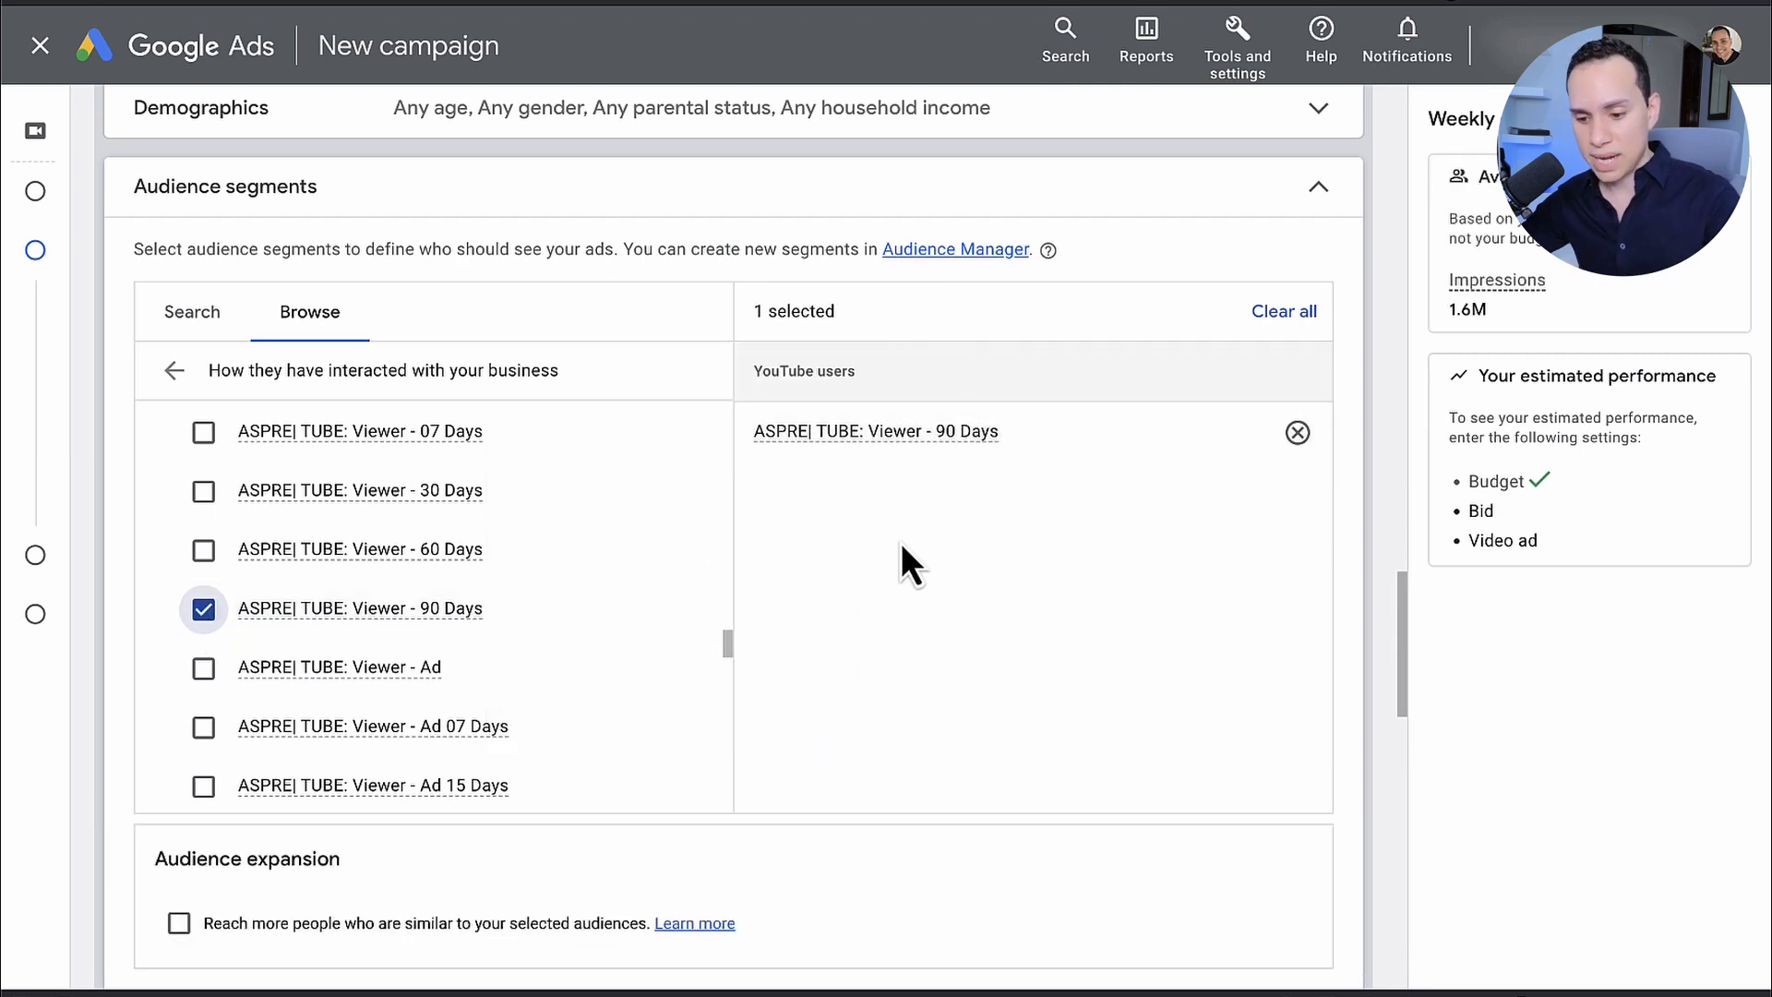
Step: Compare the audience sizes of the ASPRE| TUBE: Viewer segments for 07 Days and 90 Days
scroll(503, 600, "up", 1)
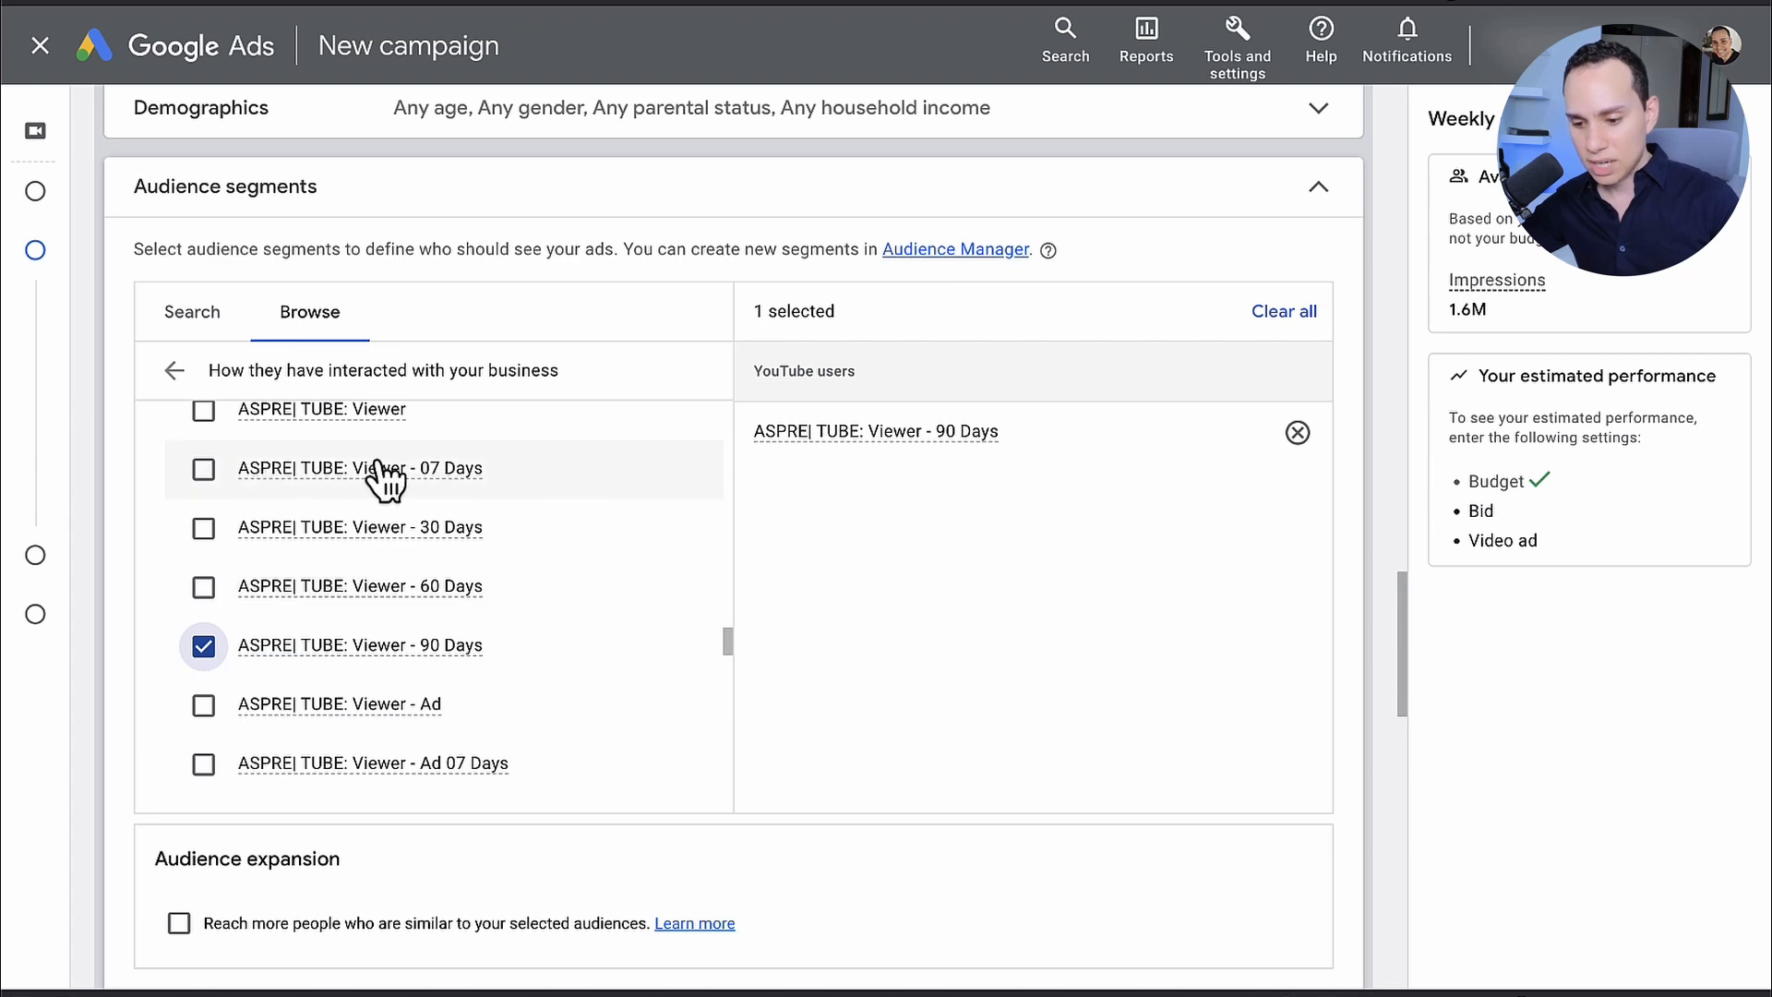
mouse_move(397, 482)
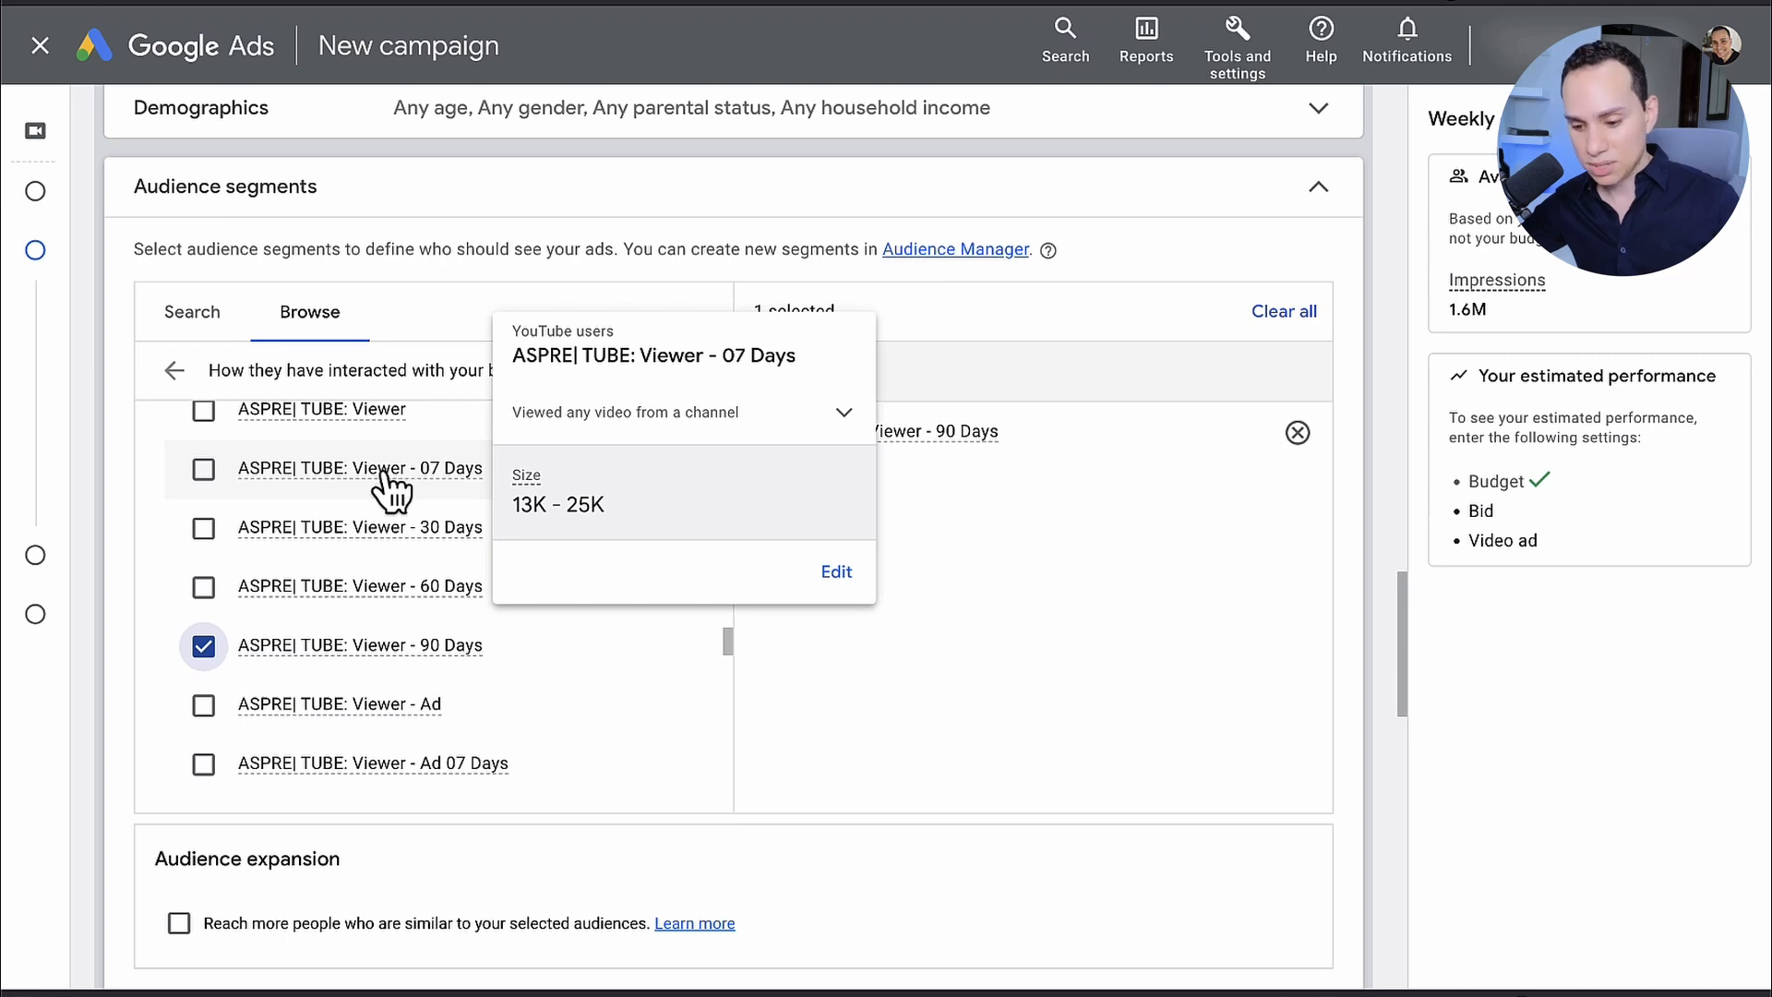
mouse_move(420, 669)
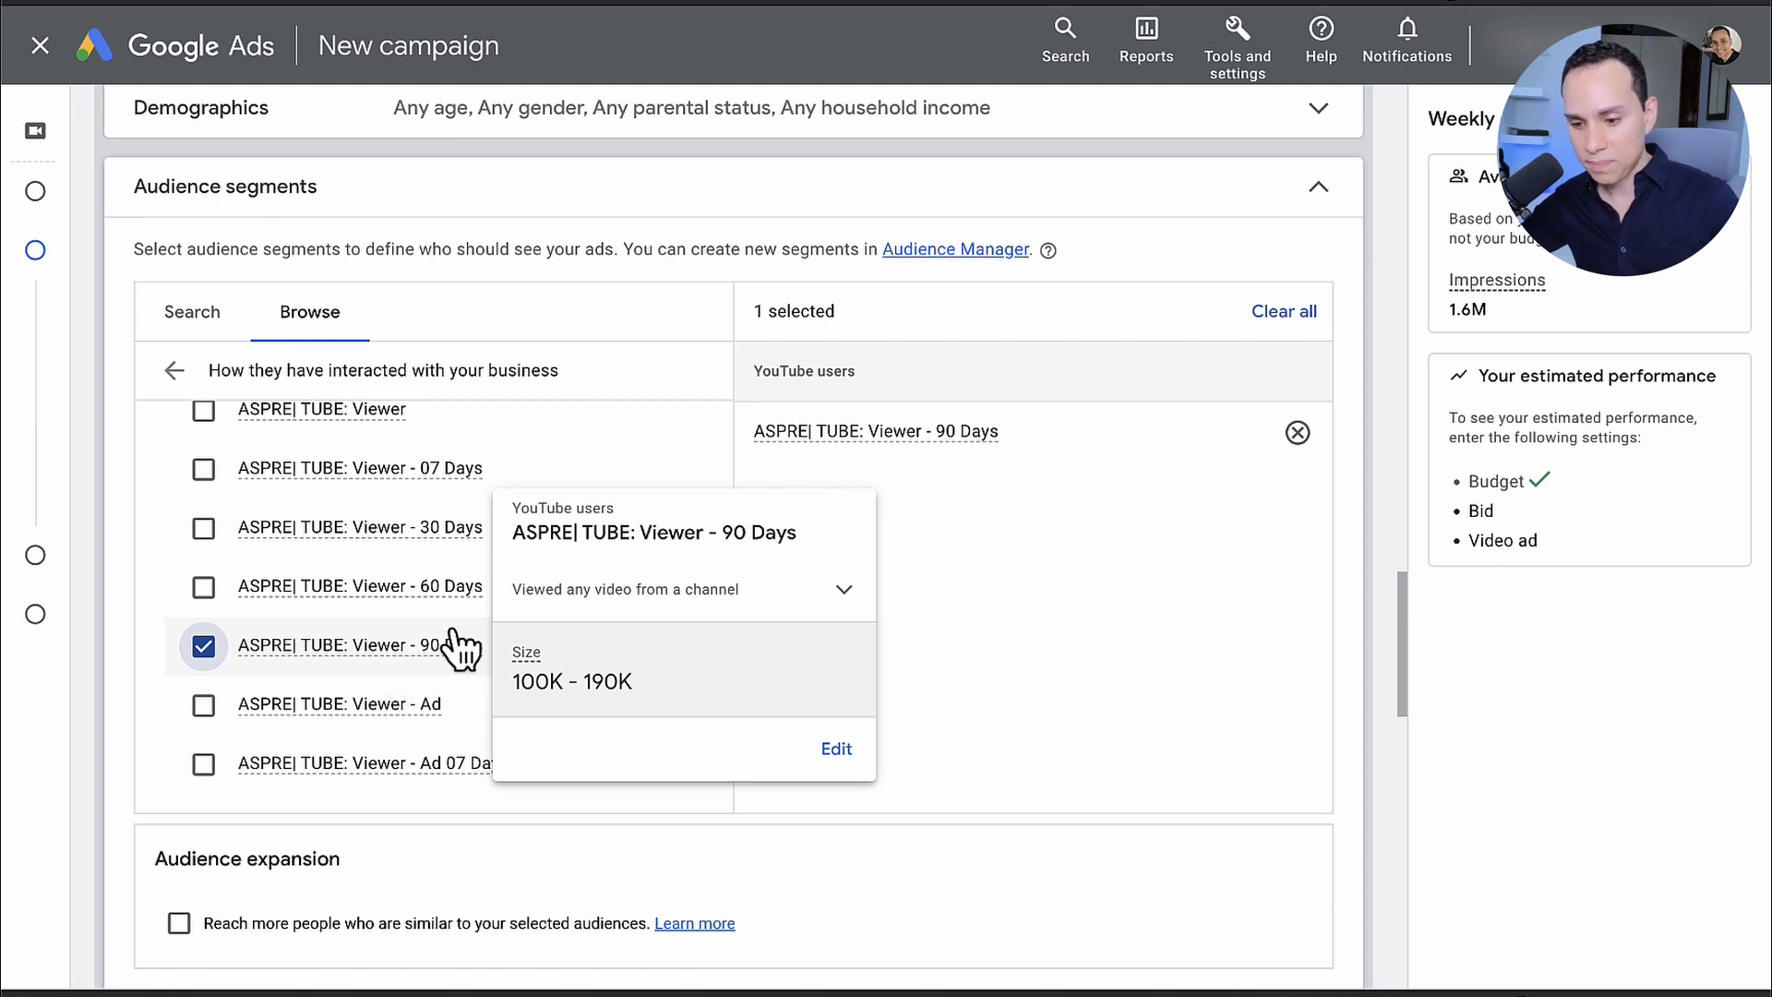
scroll(625, 364, "up", 3)
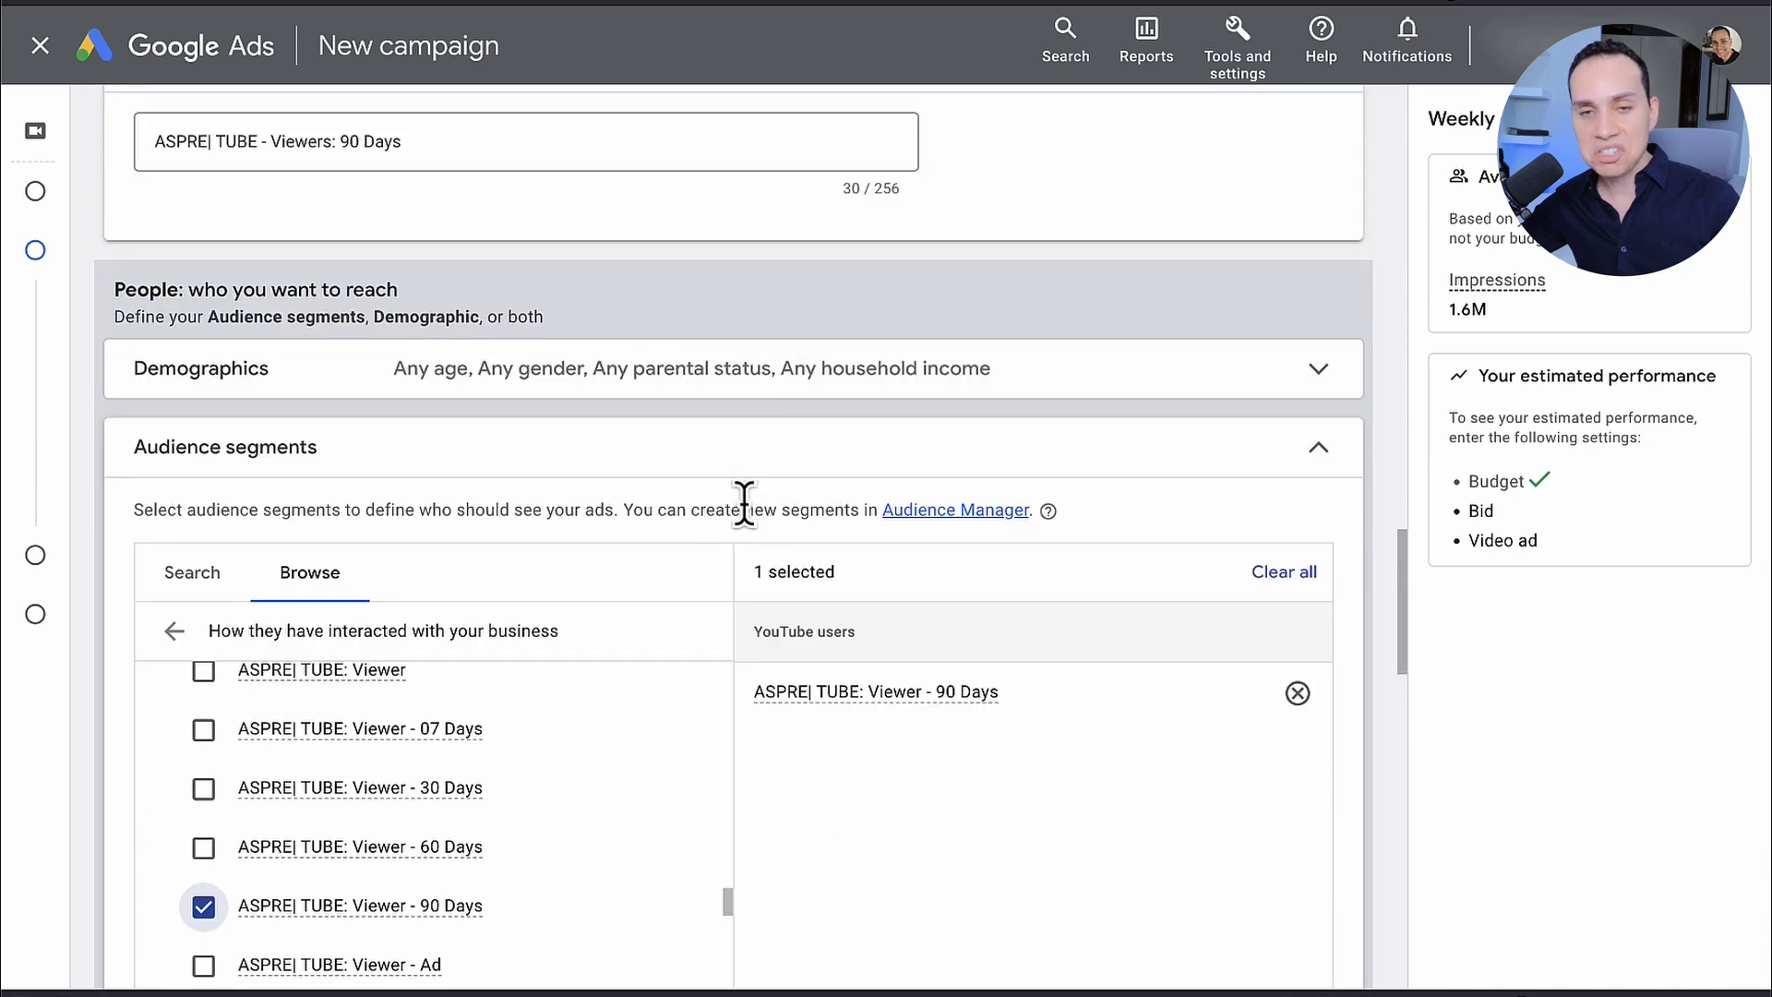
Step: Add the YouTube video "PGF3|2.1 - YTAD#1A Webinar" as the ad and choose the skippable in-stream format
scroll(750, 504, "down", 8)
scroll(701, 458, "down", 8)
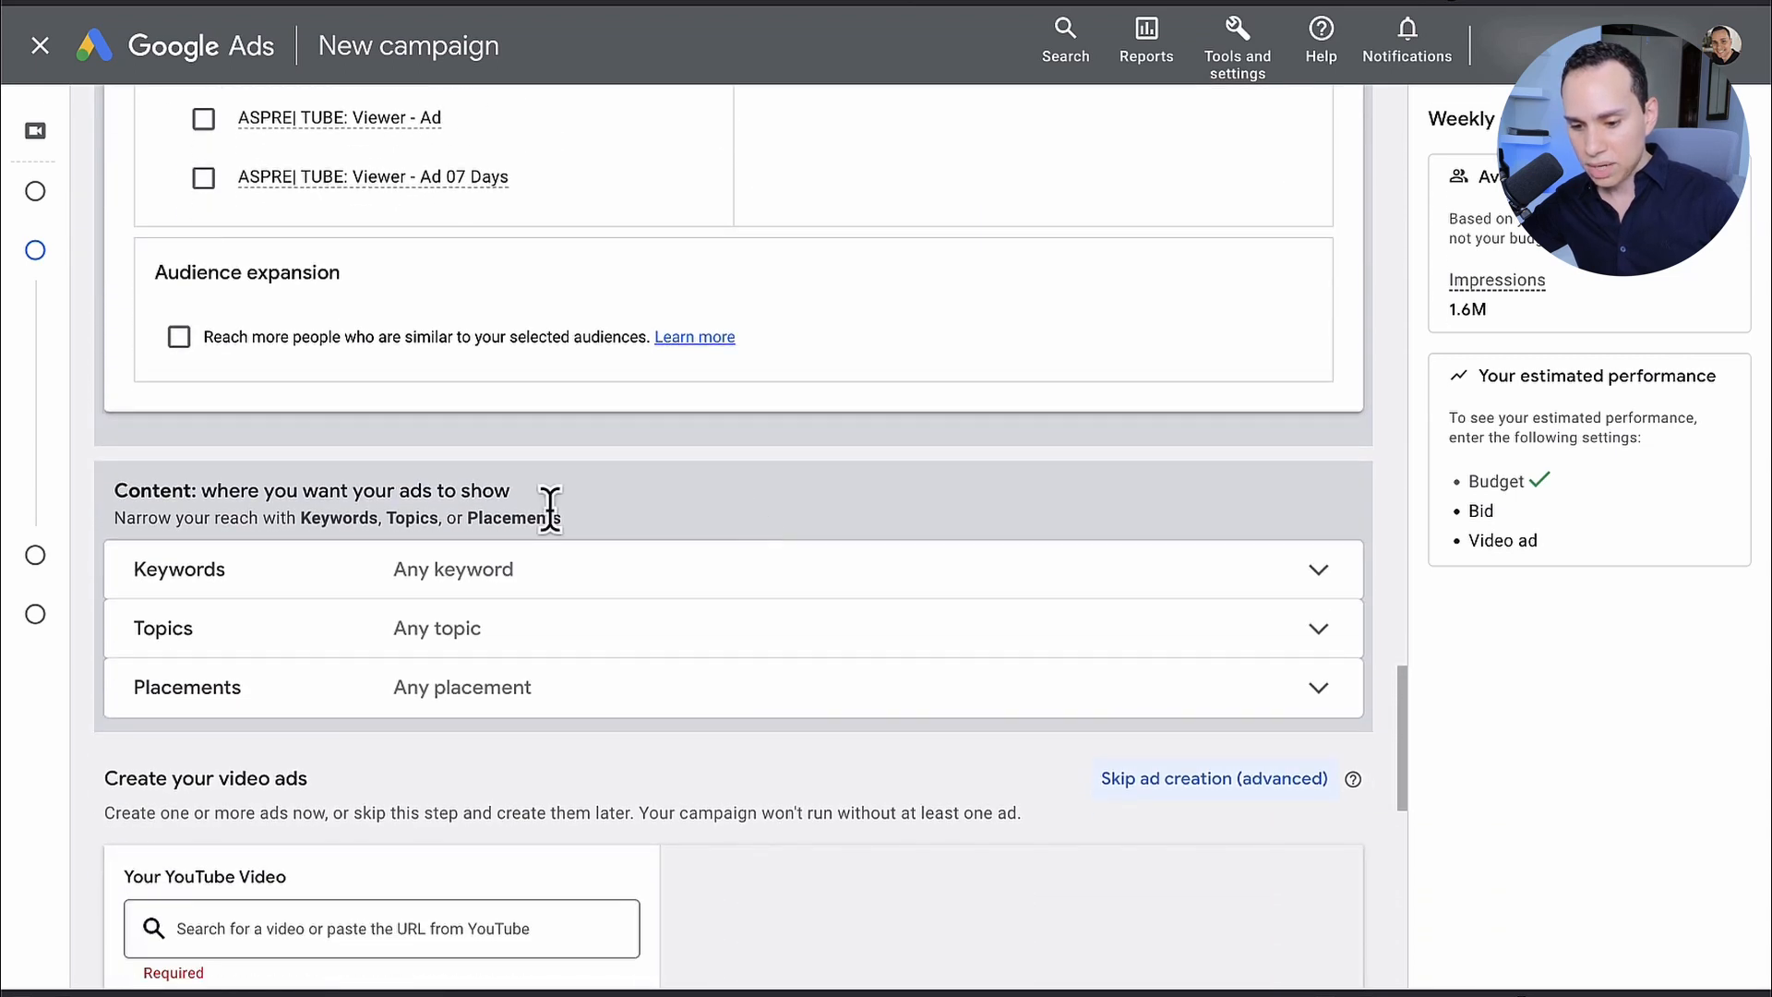
scroll(644, 426, "up", 1)
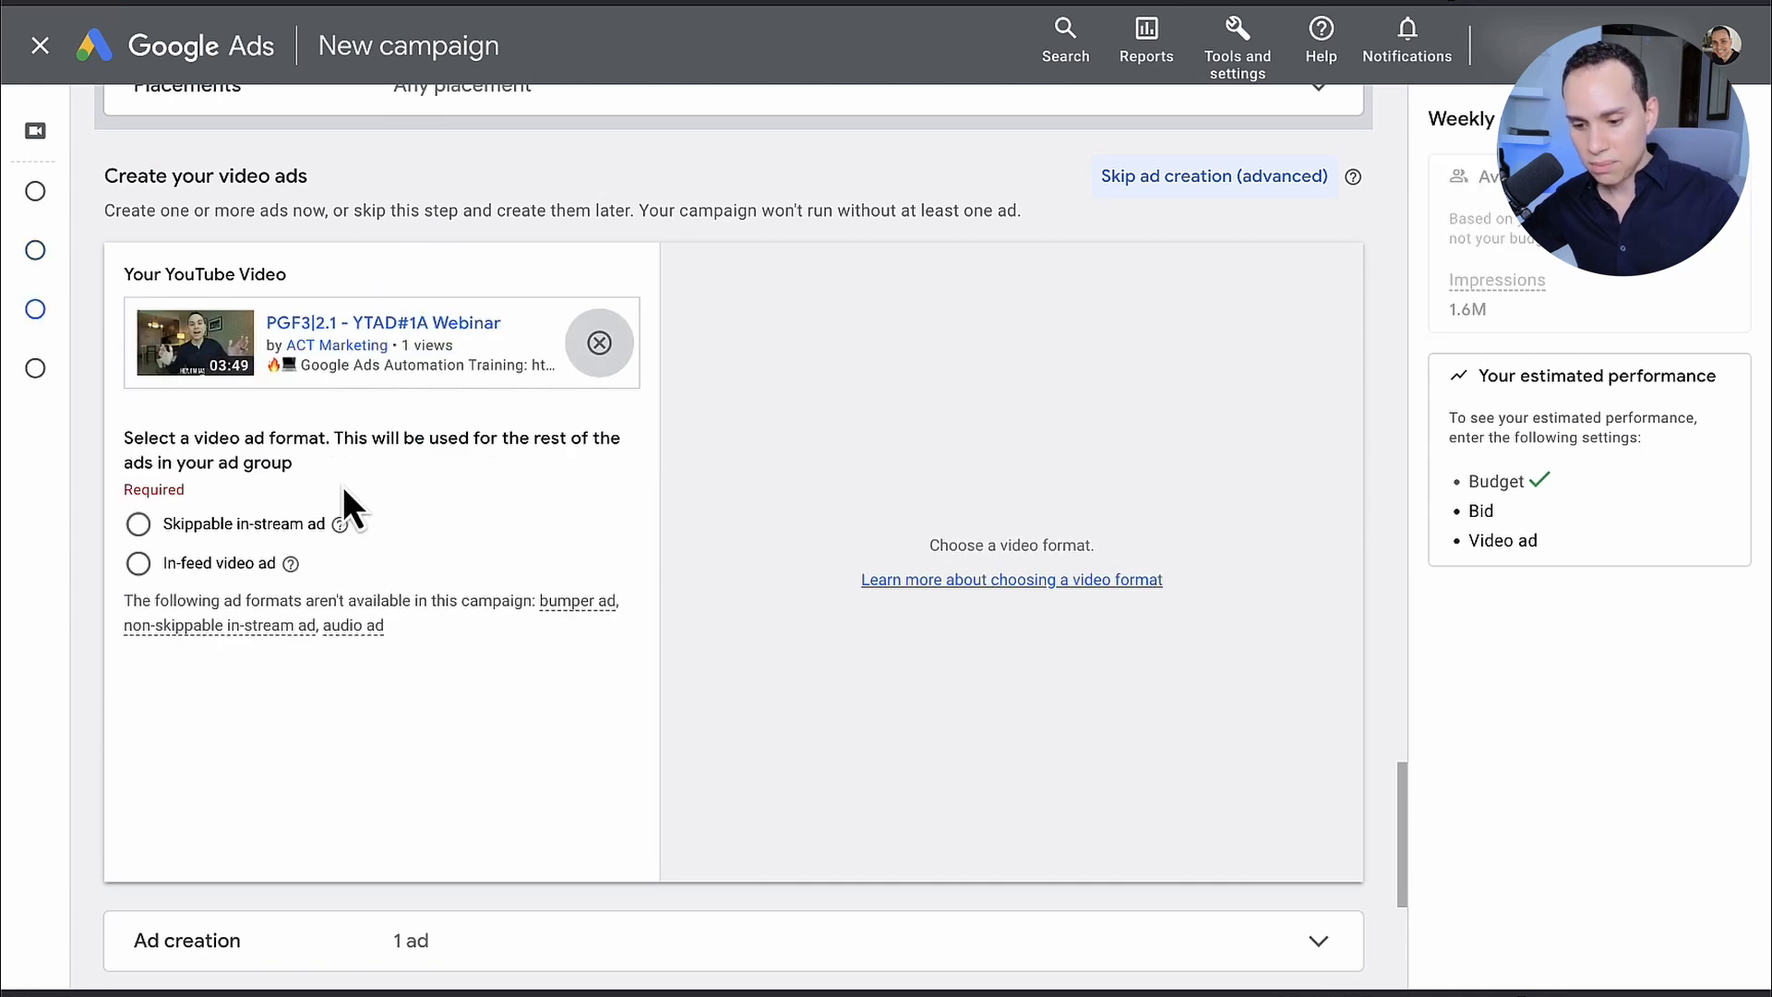
left_click(230, 523)
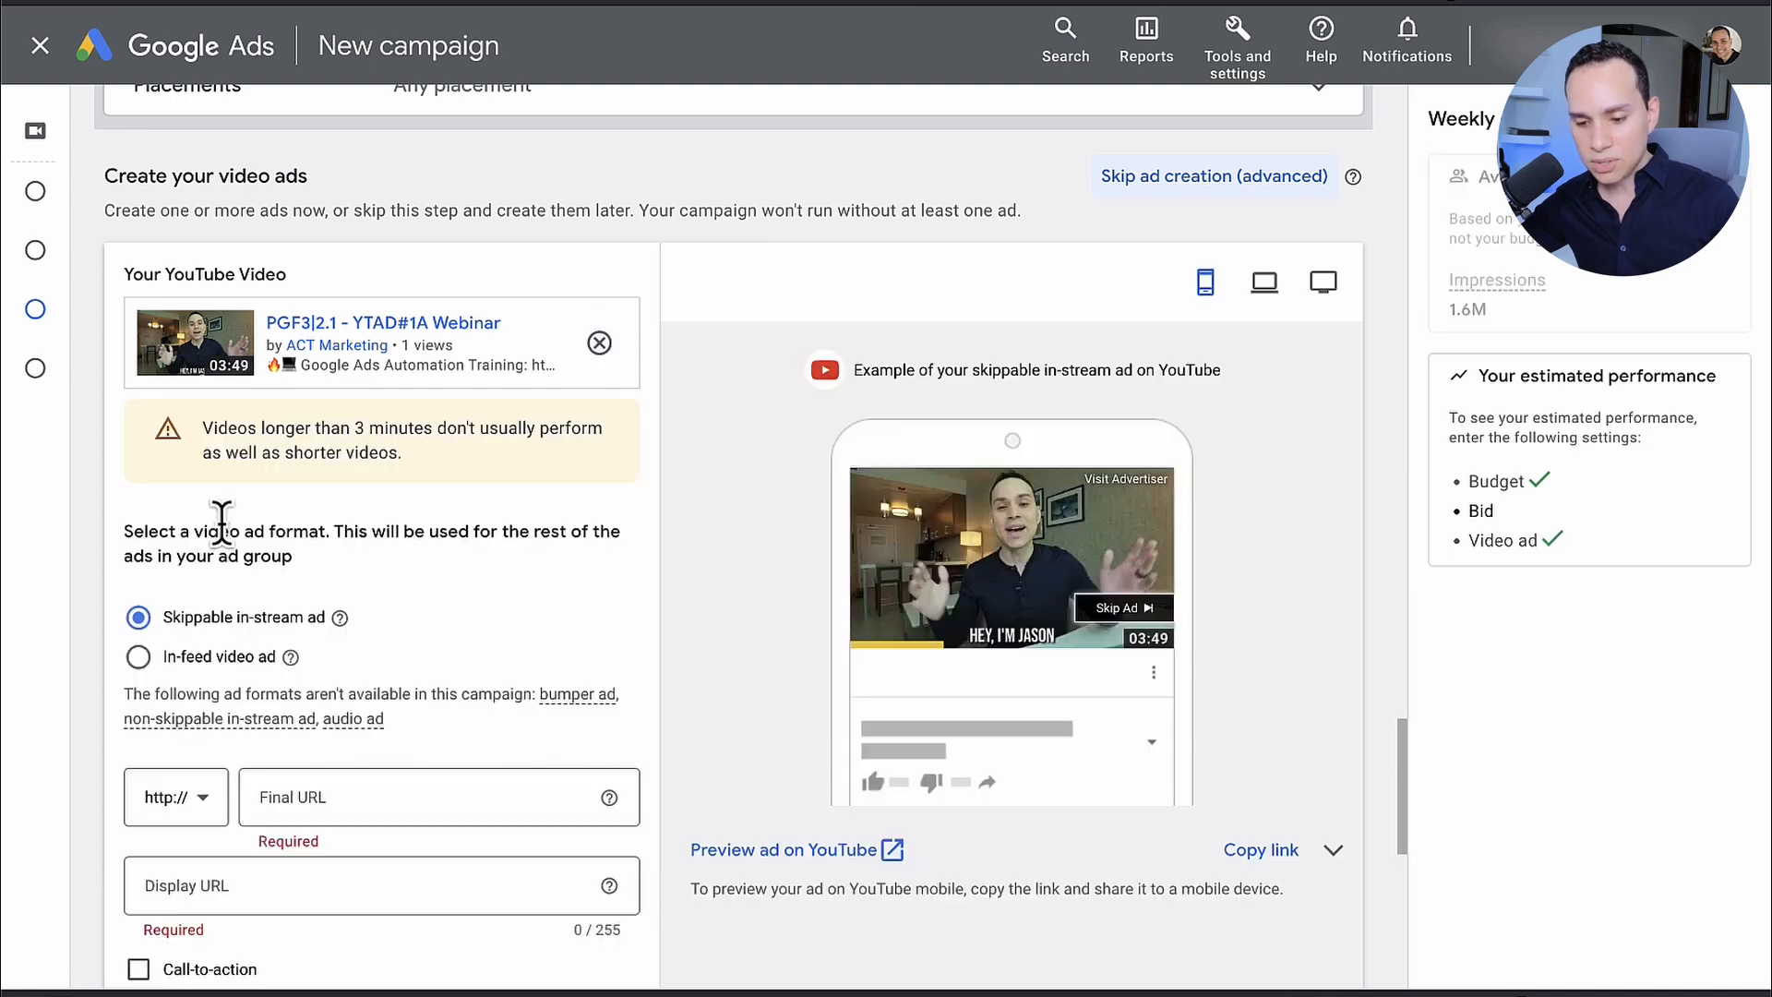
Step: Complete the ad with display URL ACTMarketing.io/Google-Ads, call-to-action "Learn more", headline "Get More Leads" and ad name "PFG3|2.1 - YTAD#1A"
scroll(452, 572, "down", 5)
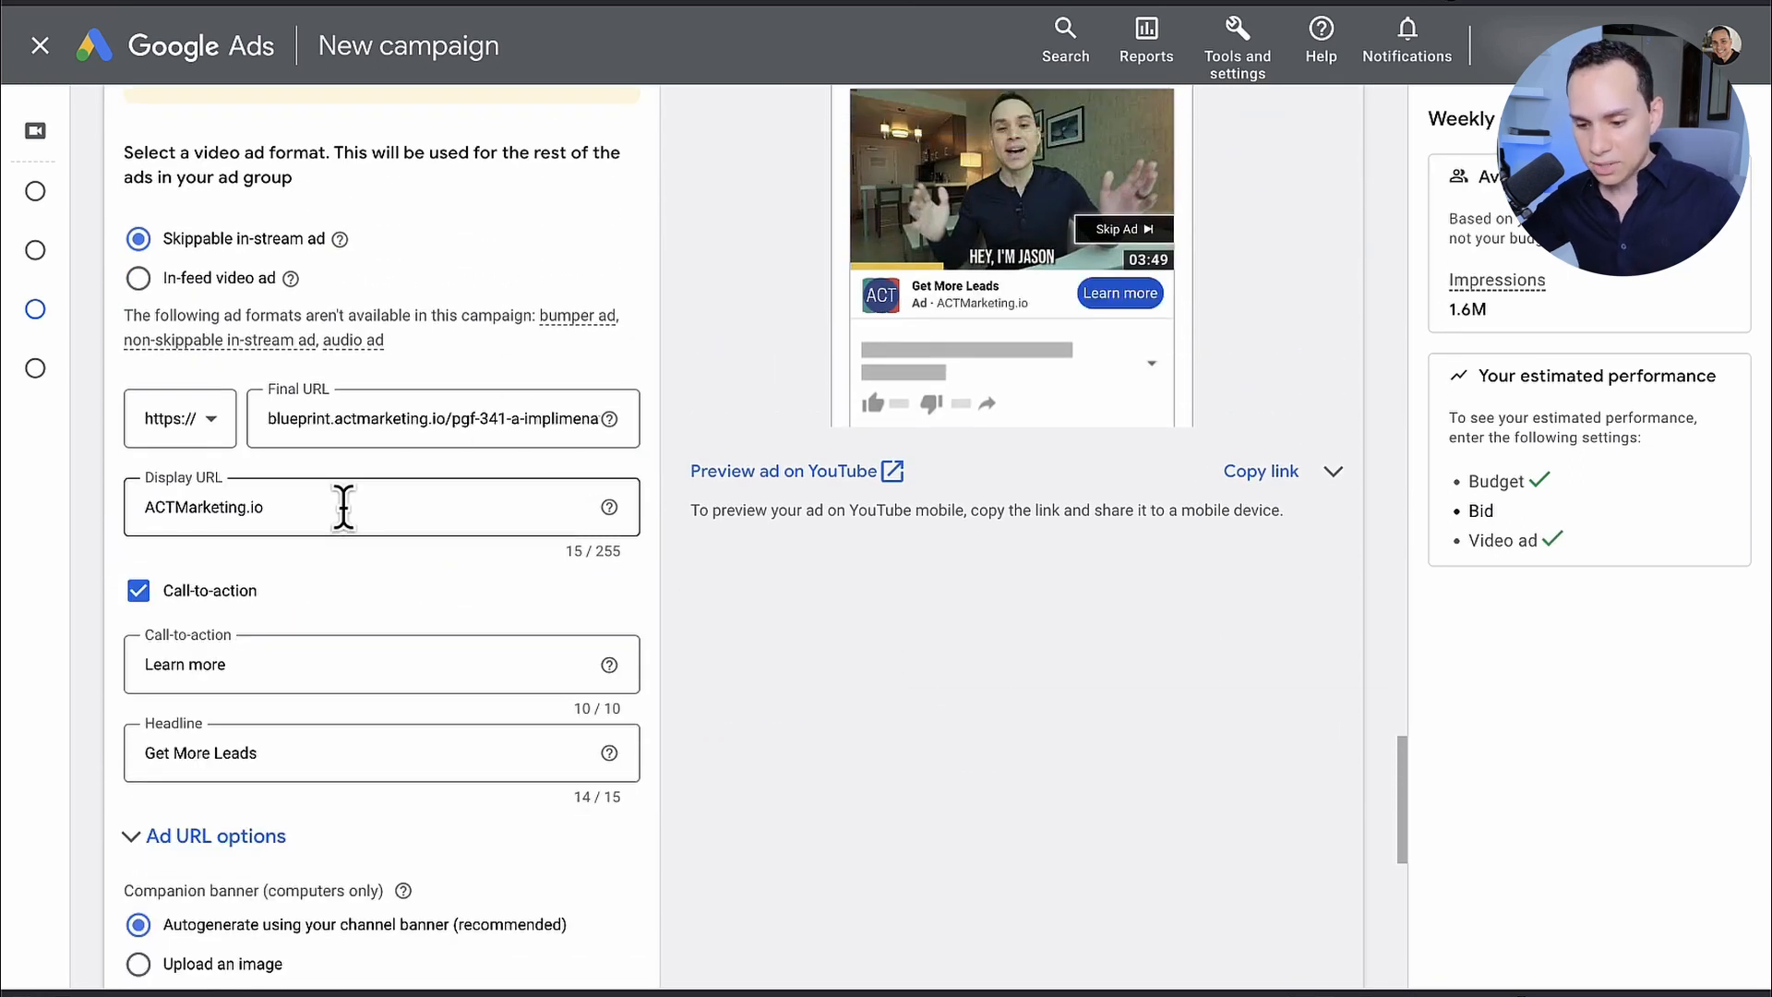
left_click(343, 507)
type("/Goog")
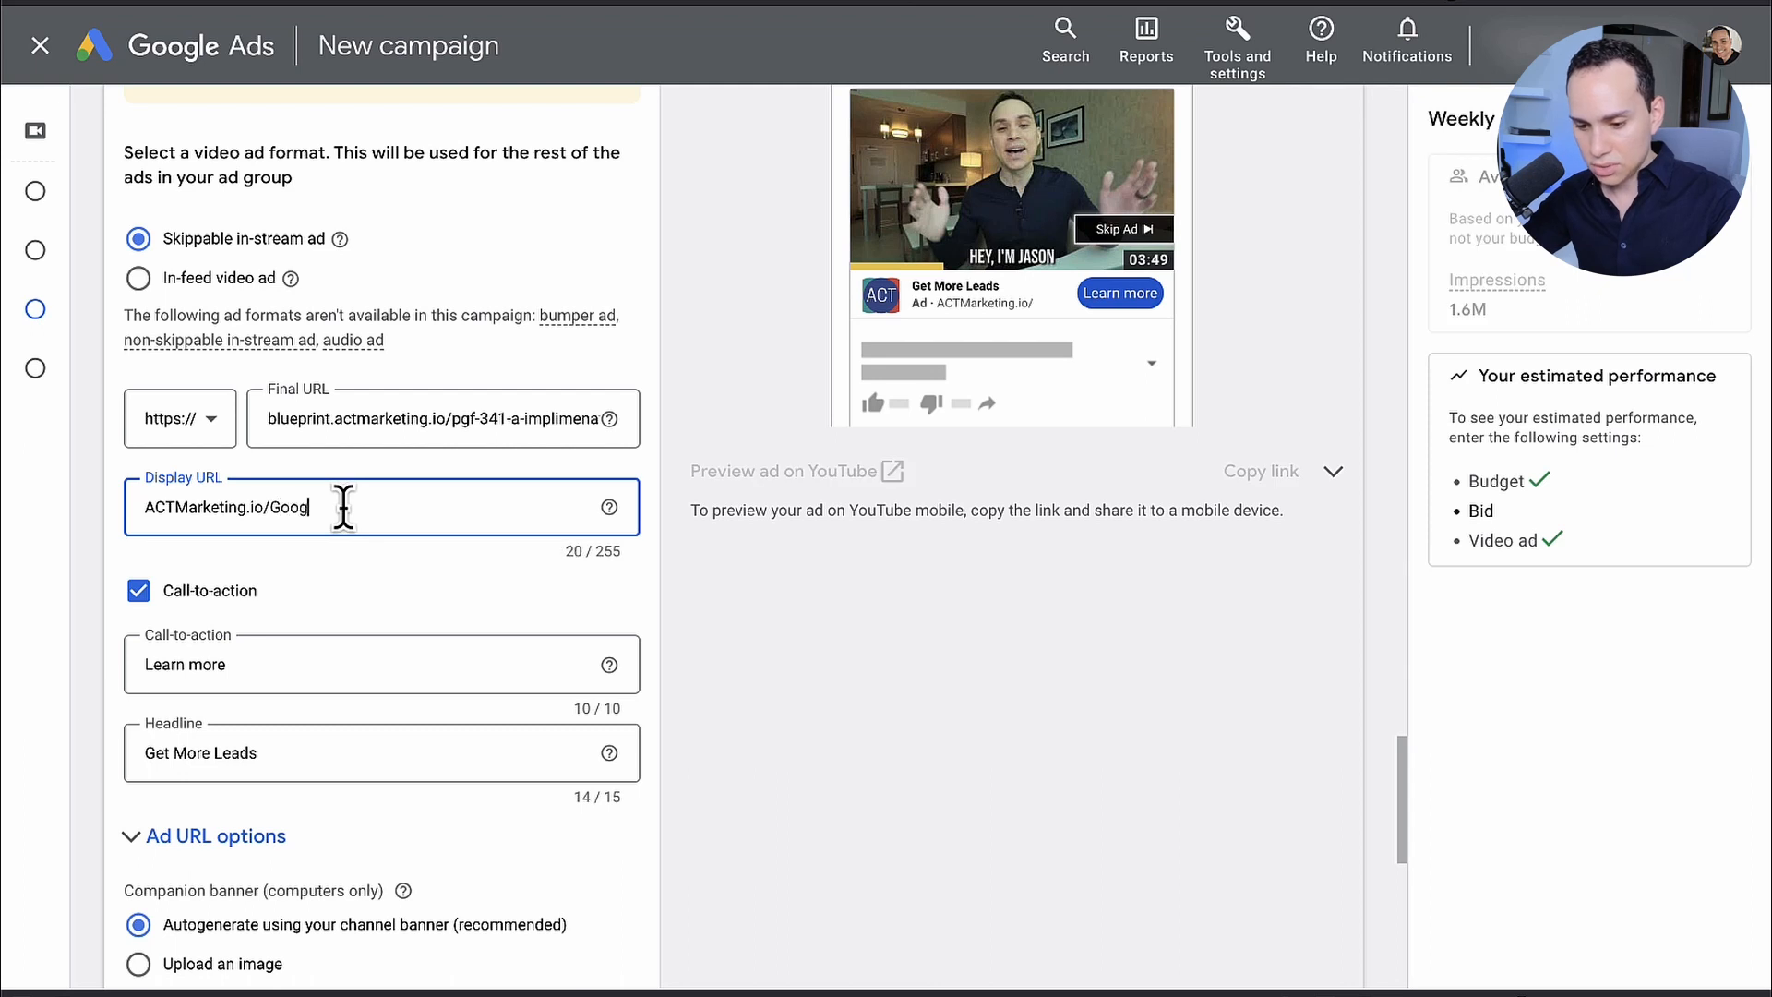
type("le-Ads")
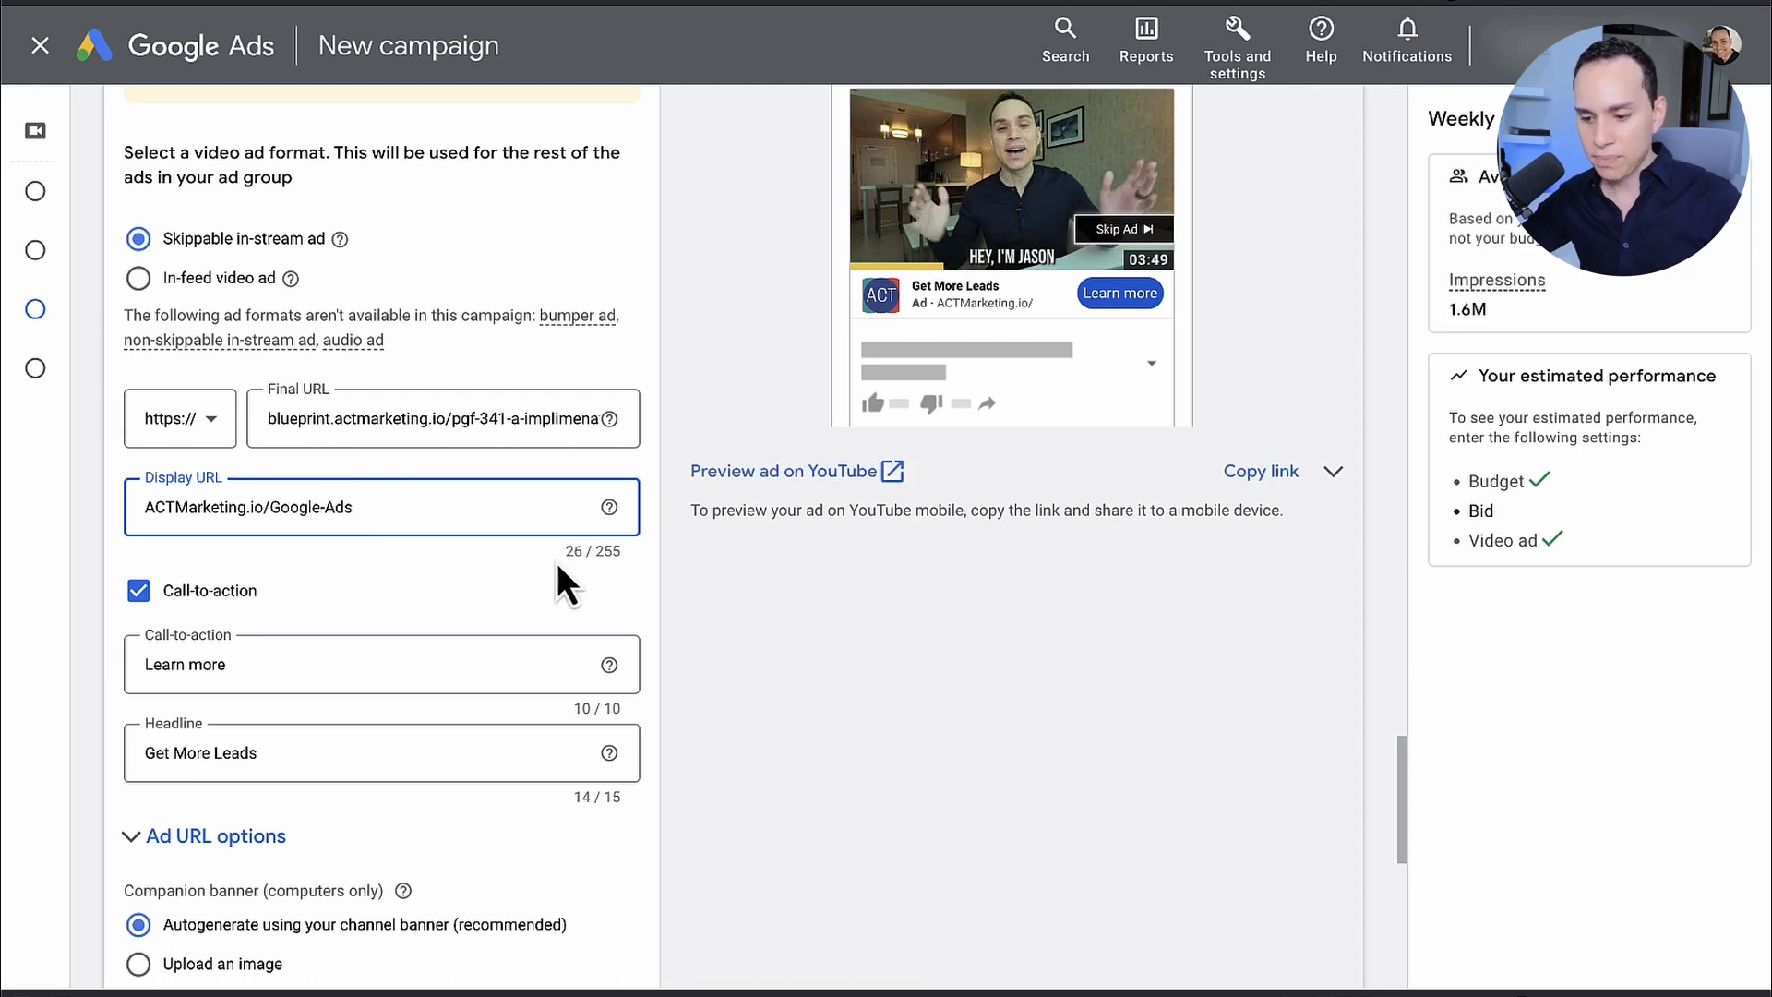
left_click(680, 620)
scroll(678, 617, "up", 2)
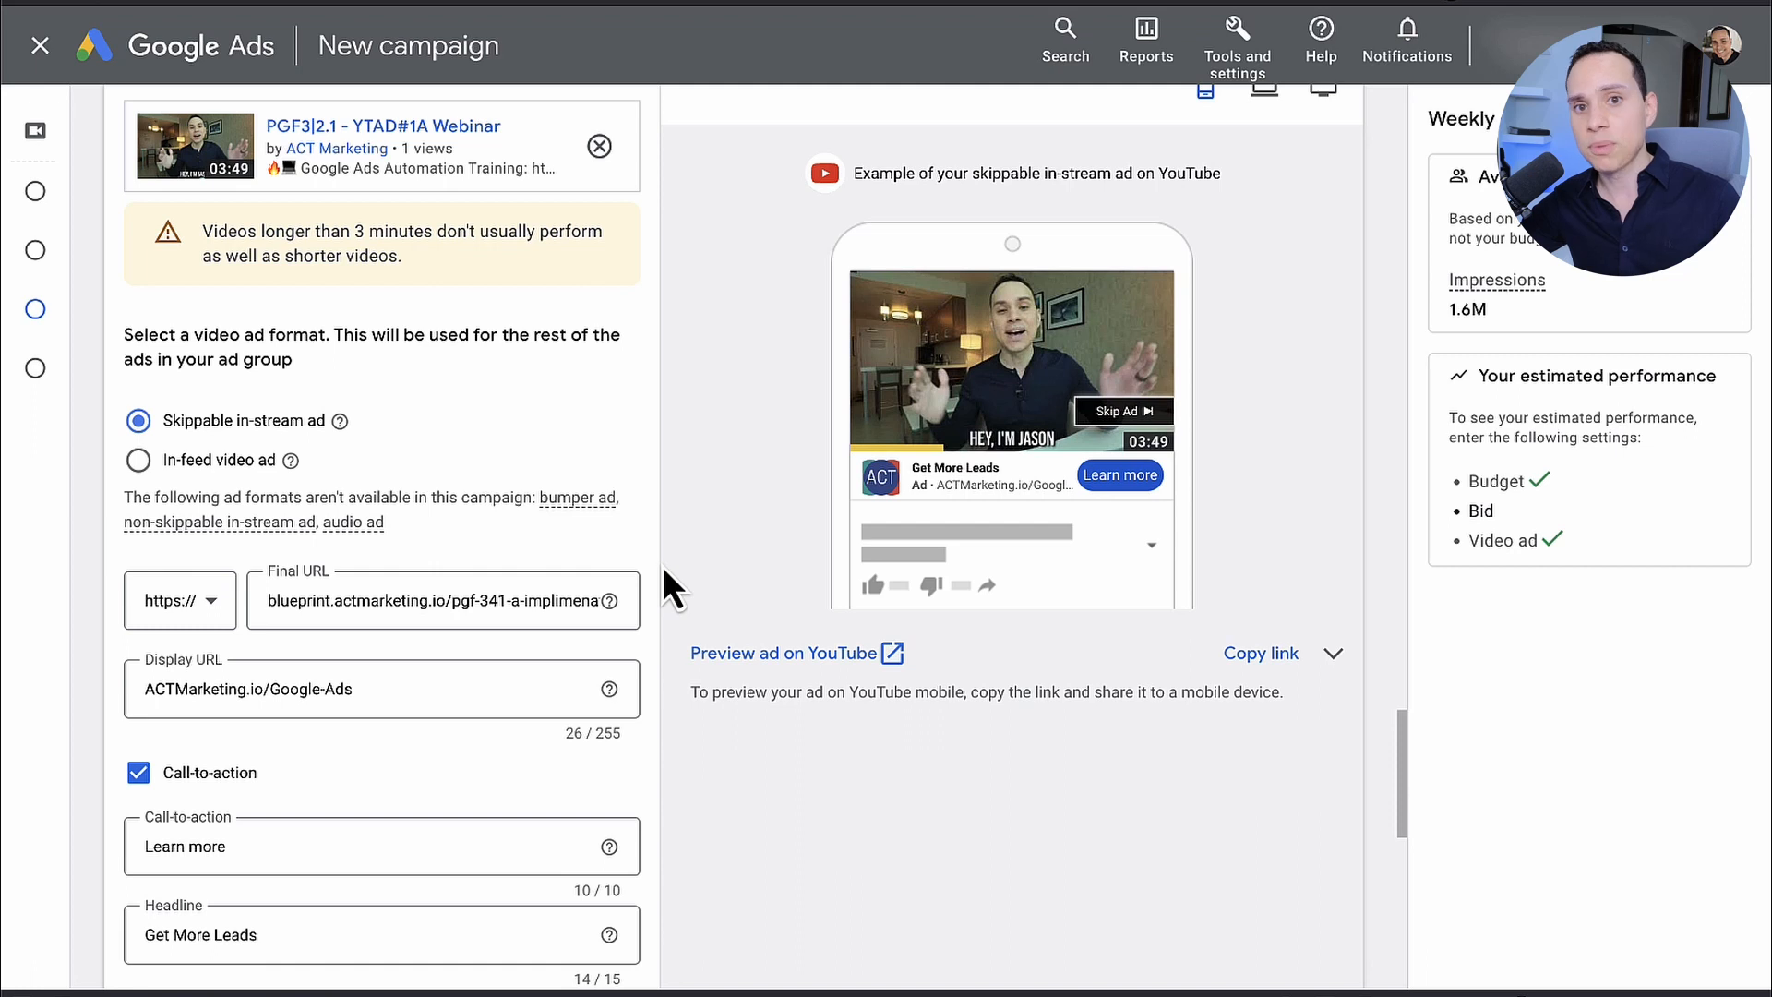
Step: Set the ad group's maximum CPV bid to $0.25
scroll(665, 572, "down", 7)
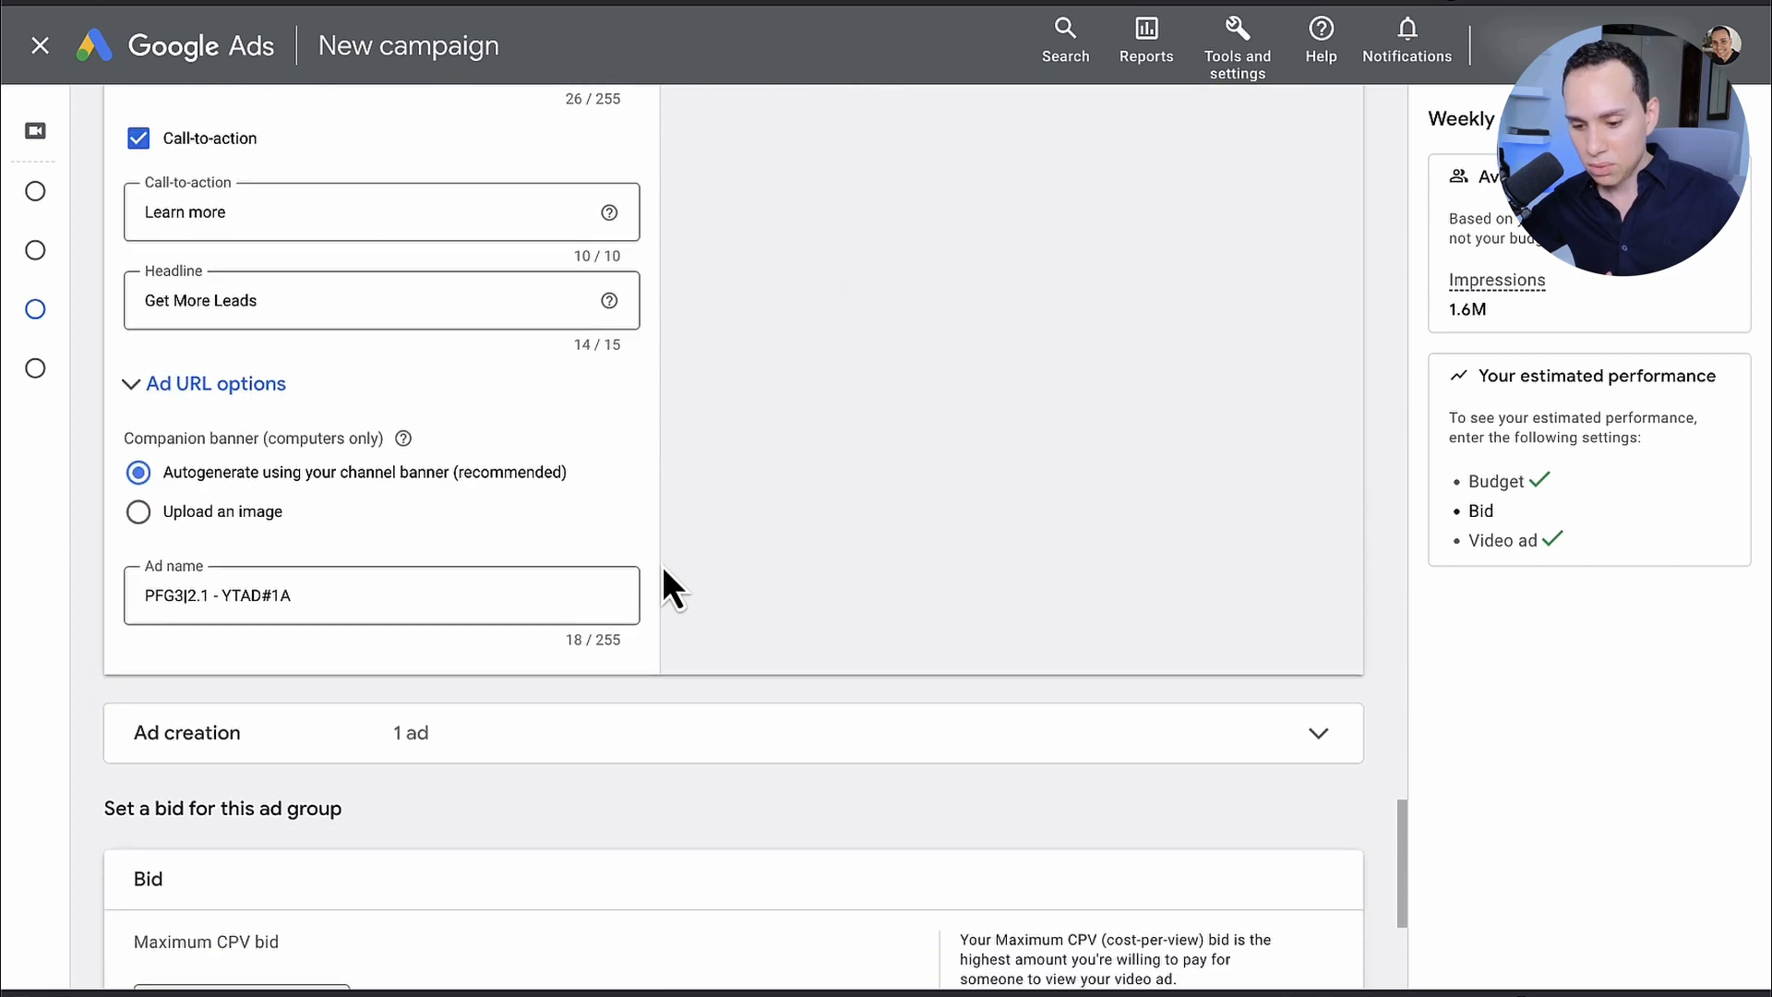
scroll(661, 567, "down", 5)
left_click(285, 574)
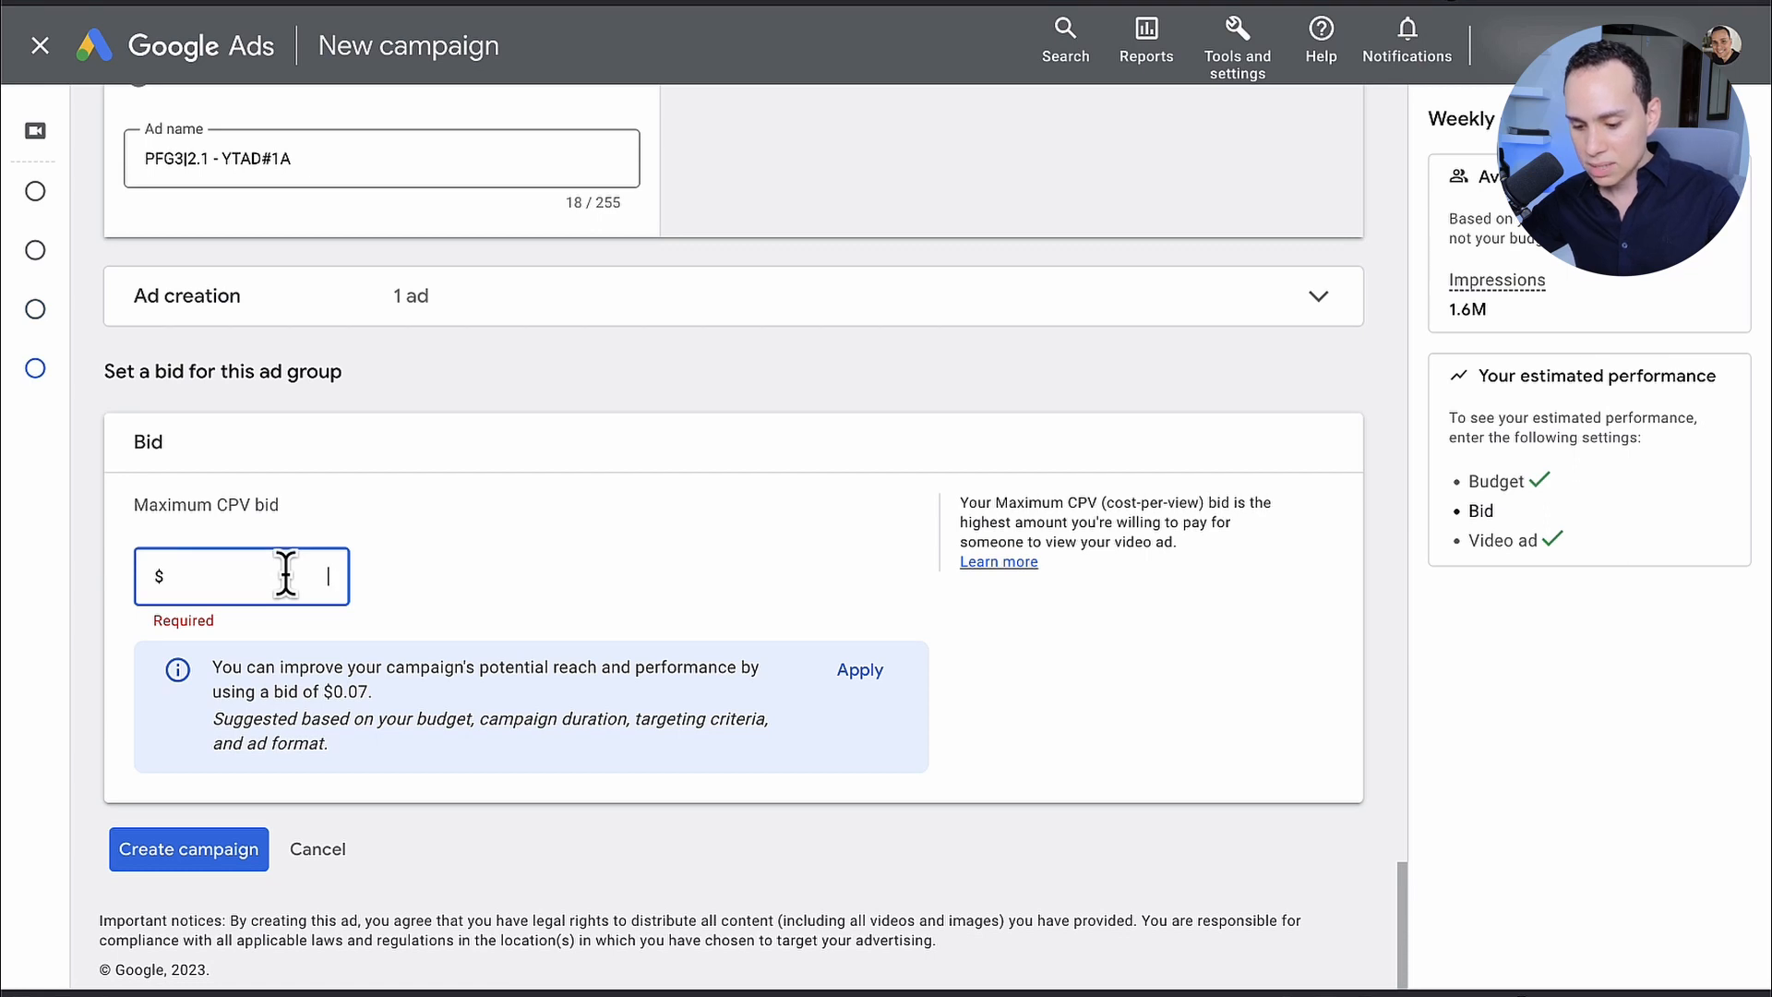
type("0.25")
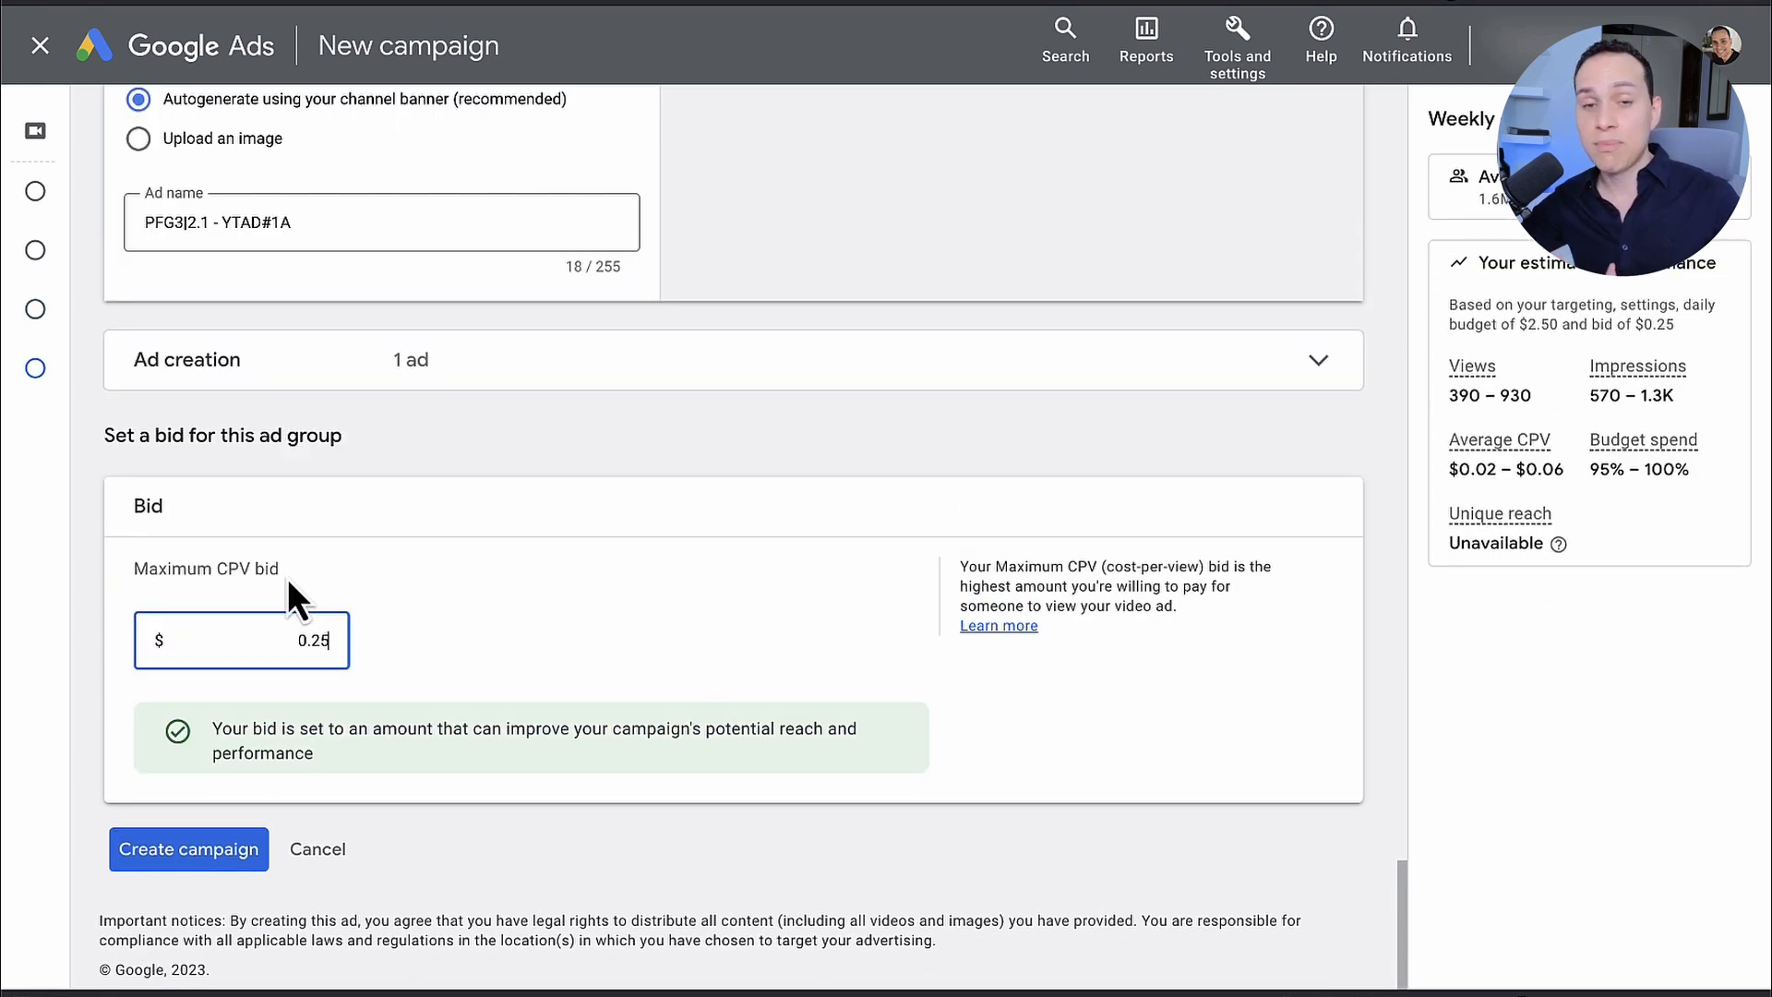
Step: Change the ad group's maximum CPV bid to $0.30
key("BackSpace")
key("BackSpace")
key("BackSpace")
key("BackSpace")
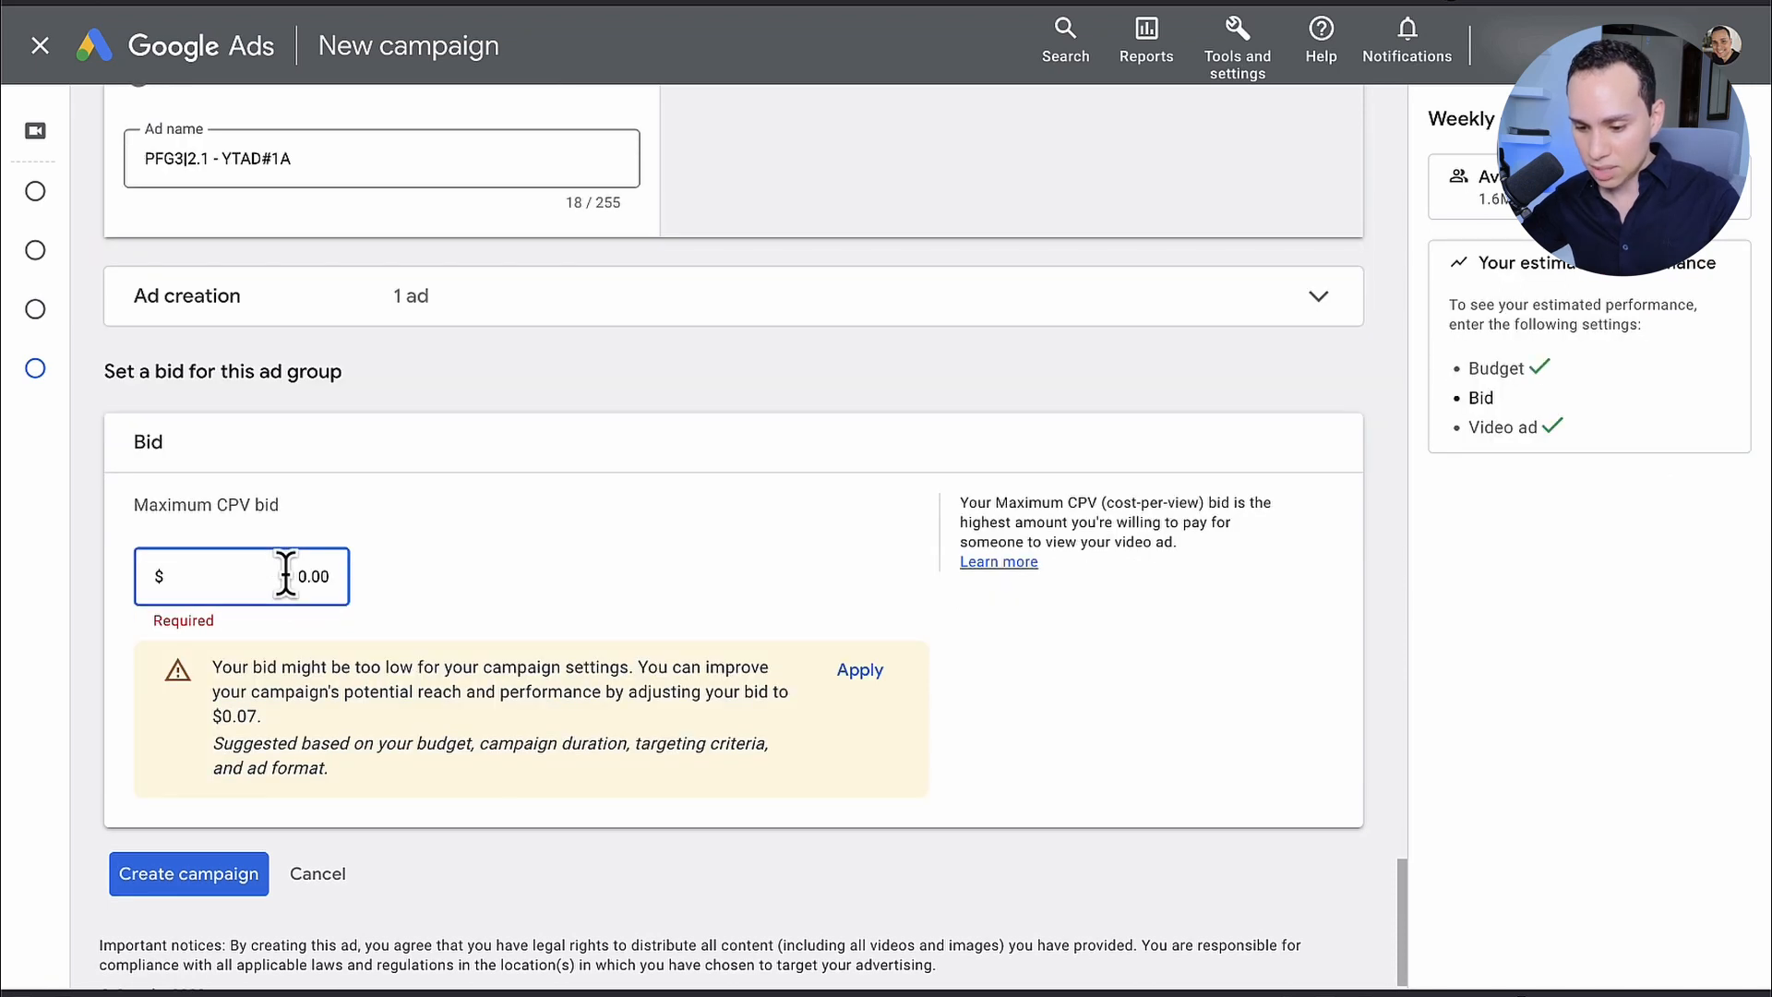
type("0.30")
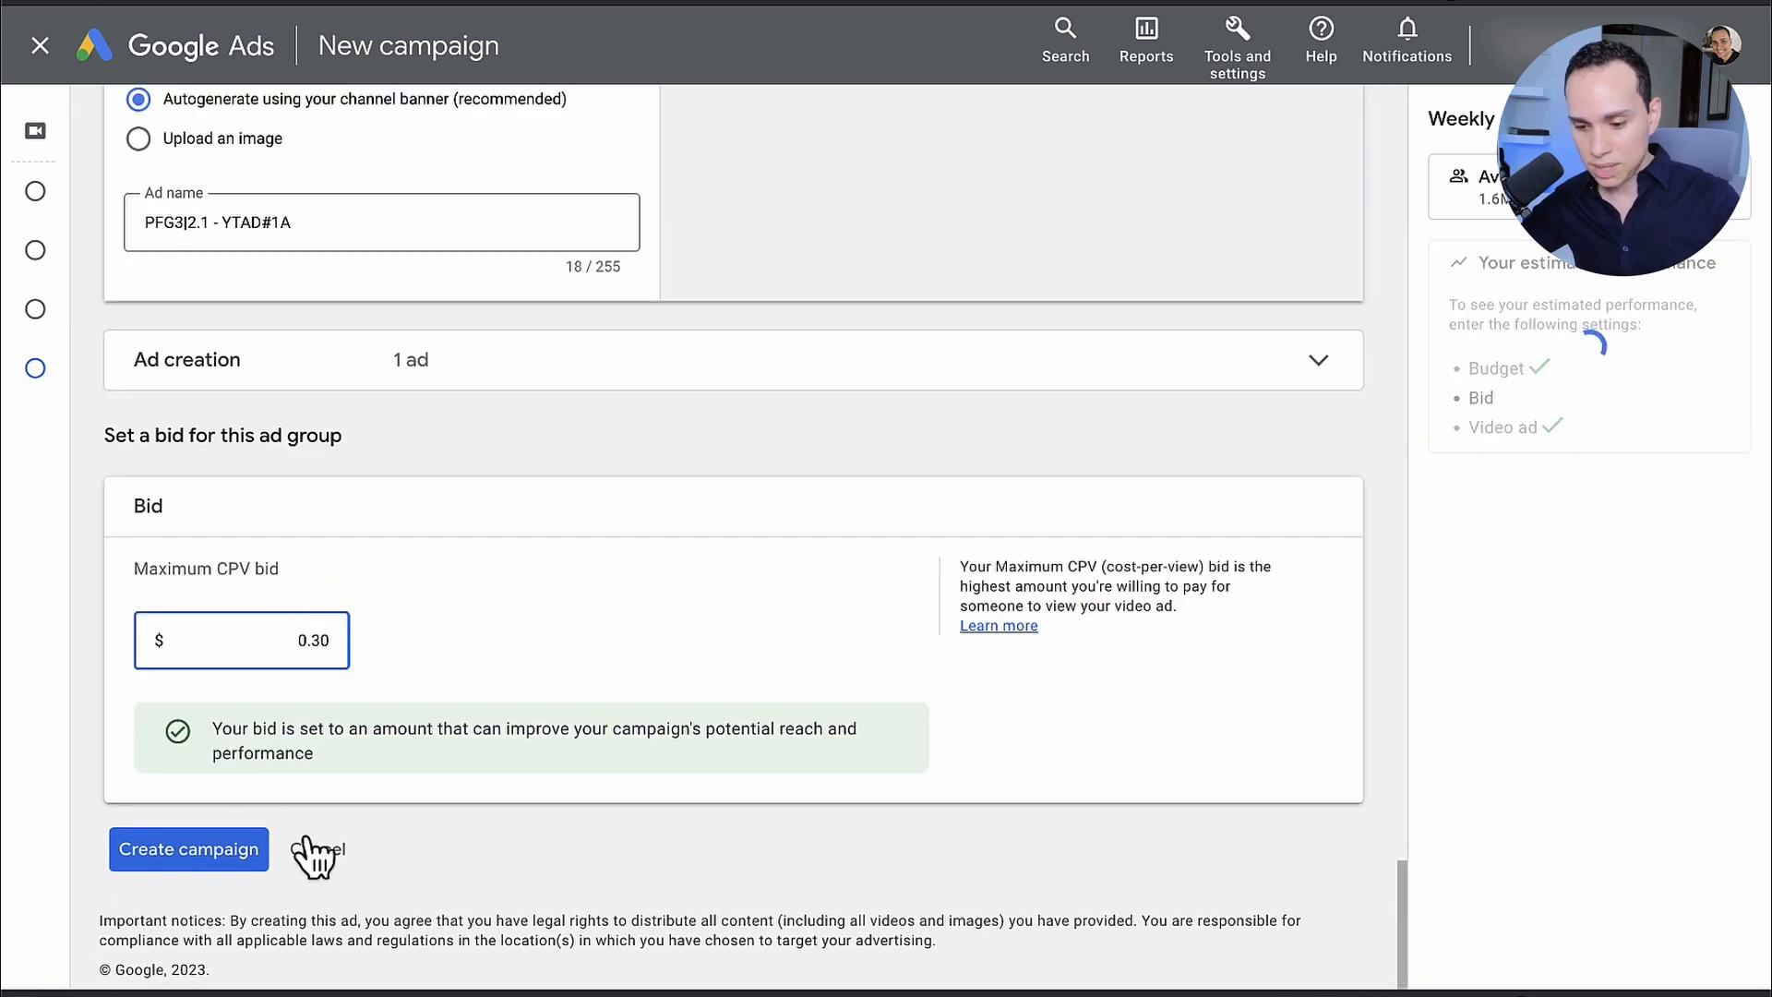
left_click(617, 633)
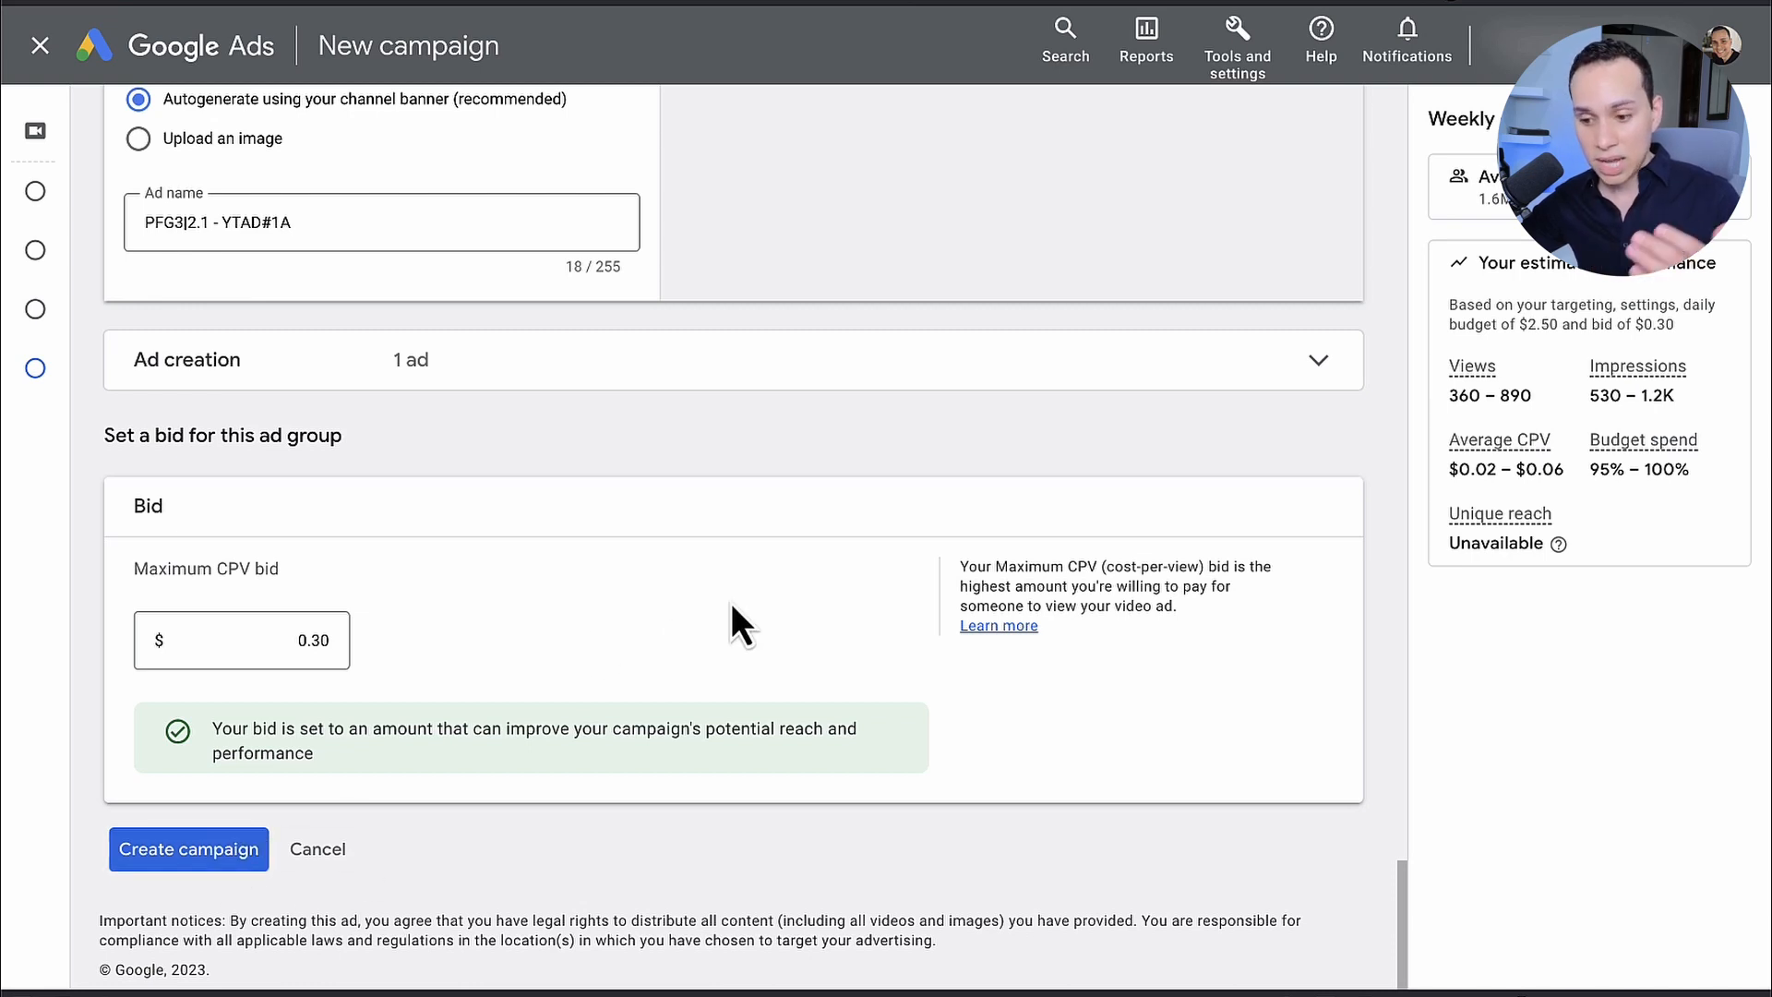
Step: Check the ad settings once more, then create the campaign and continue to it
scroll(731, 605, "up", 1)
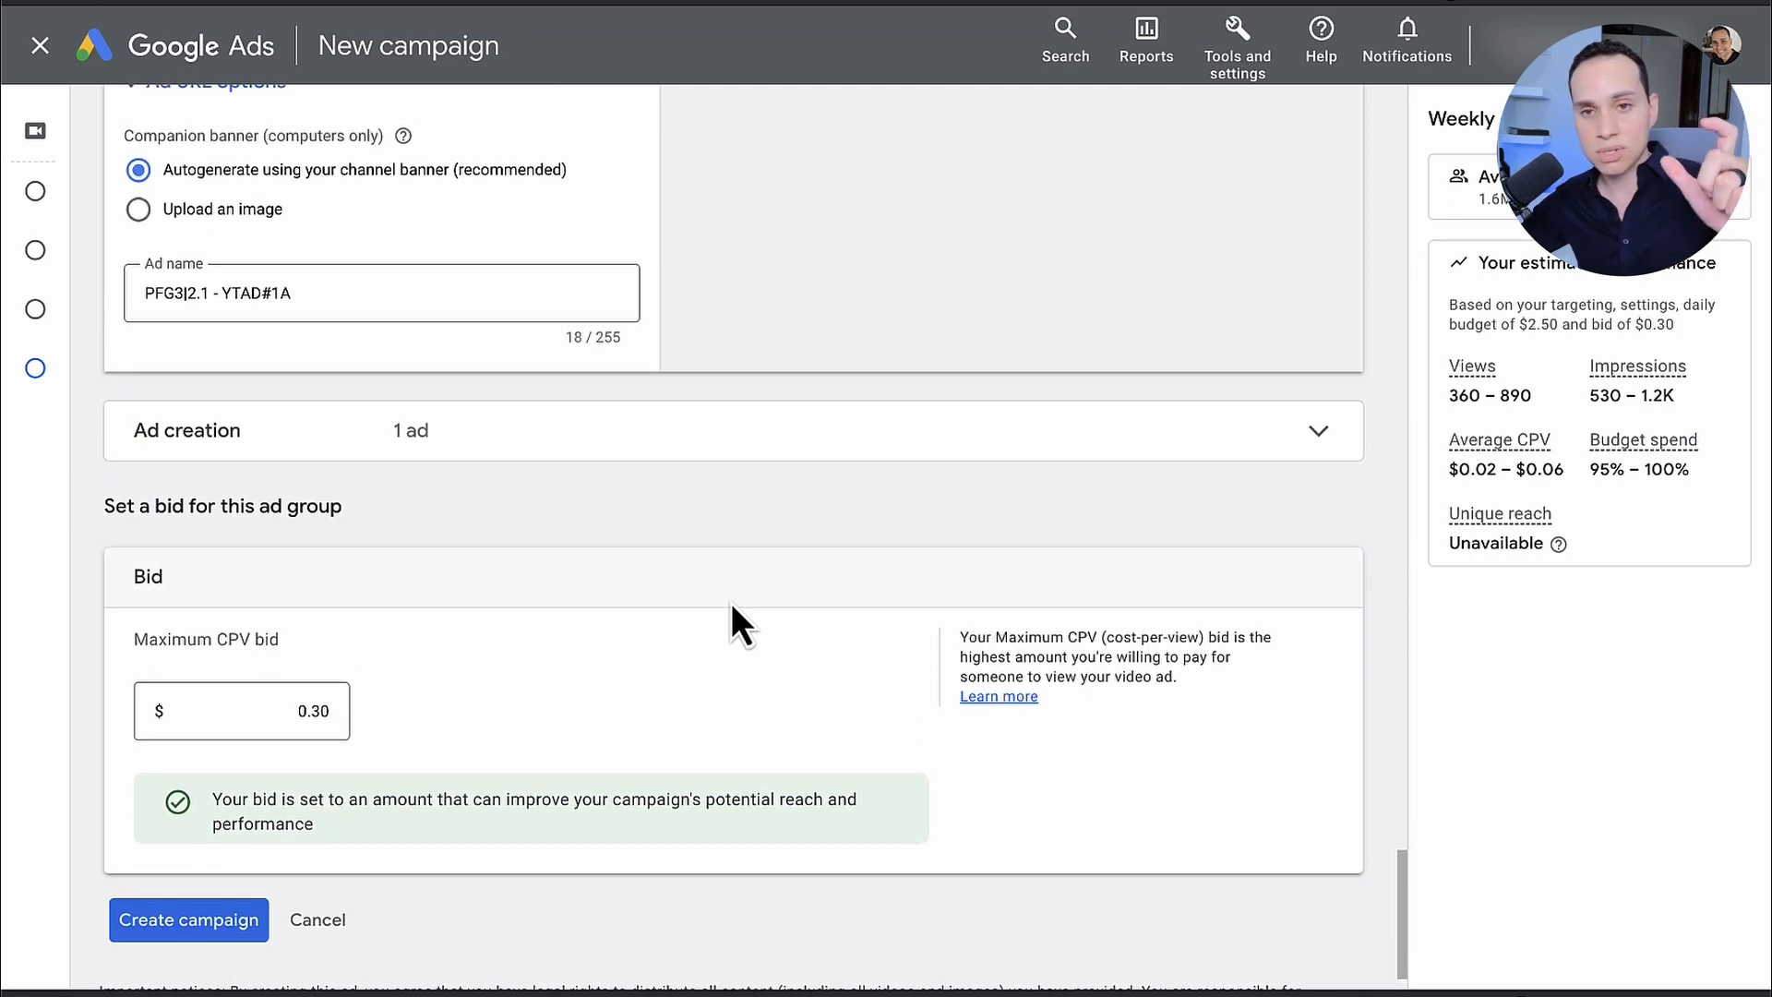
scroll(641, 536, "up", 1)
scroll(690, 416, "up", 7)
scroll(692, 332, "up", 2)
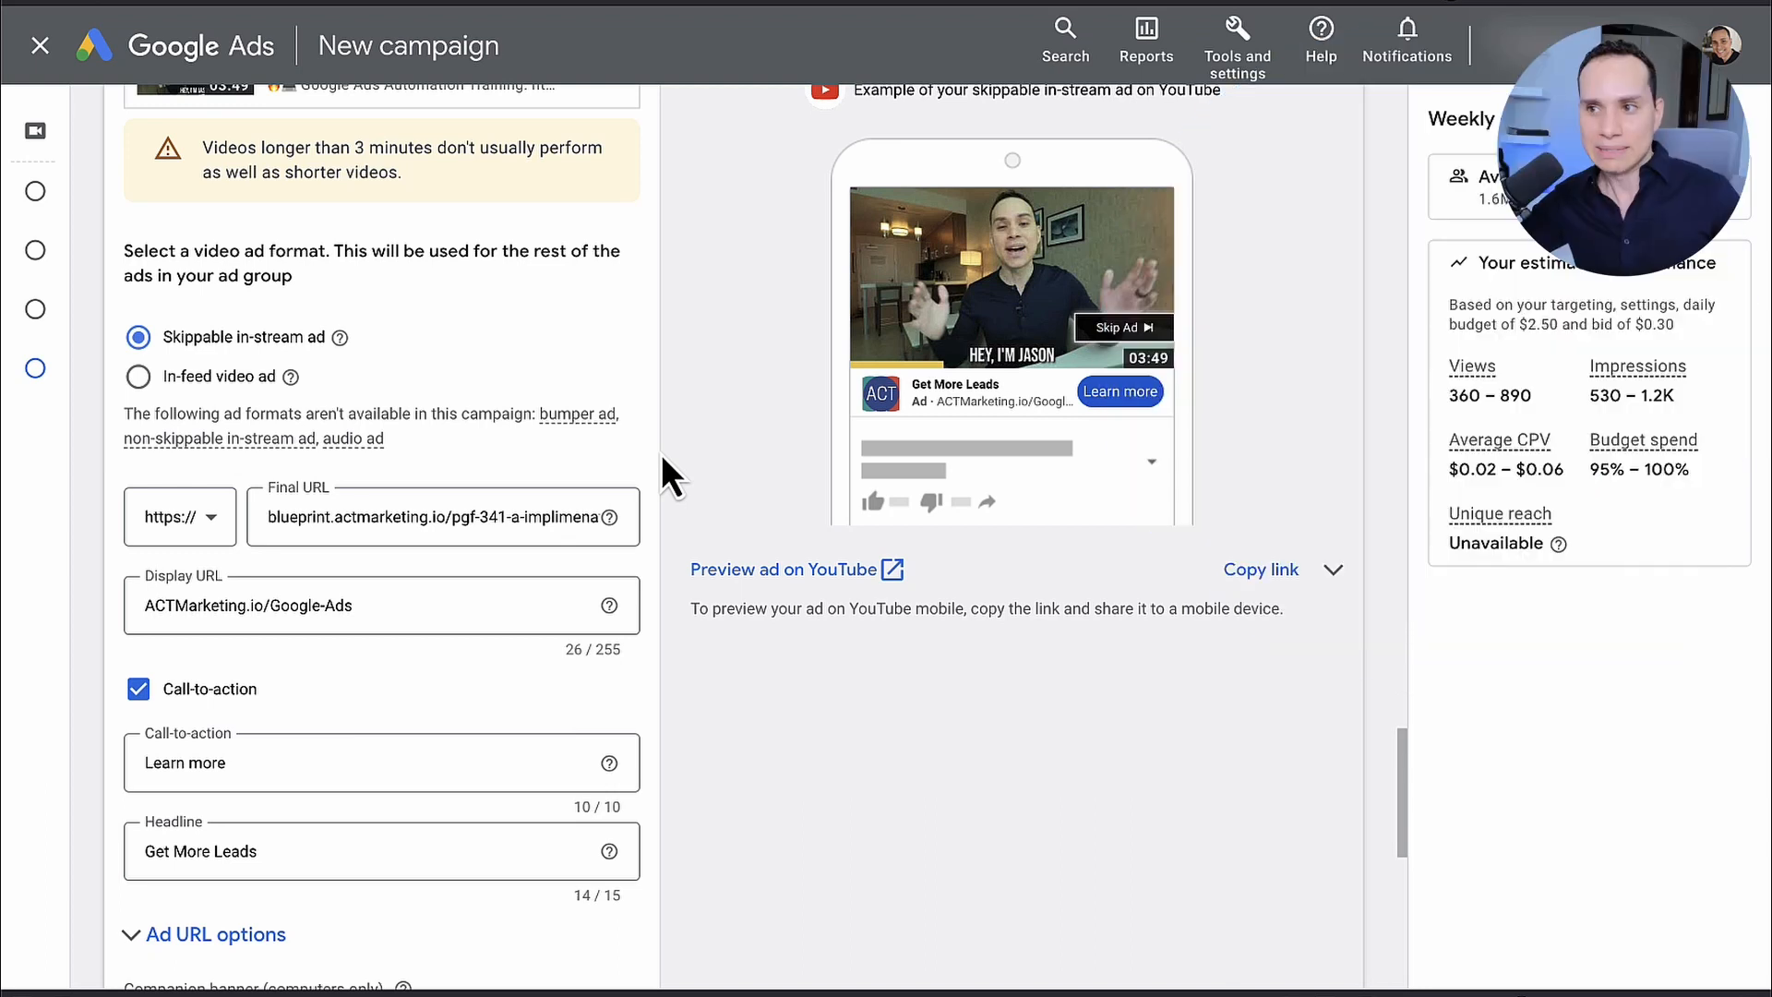
scroll(663, 457, "down", 5)
scroll(661, 454, "down", 5)
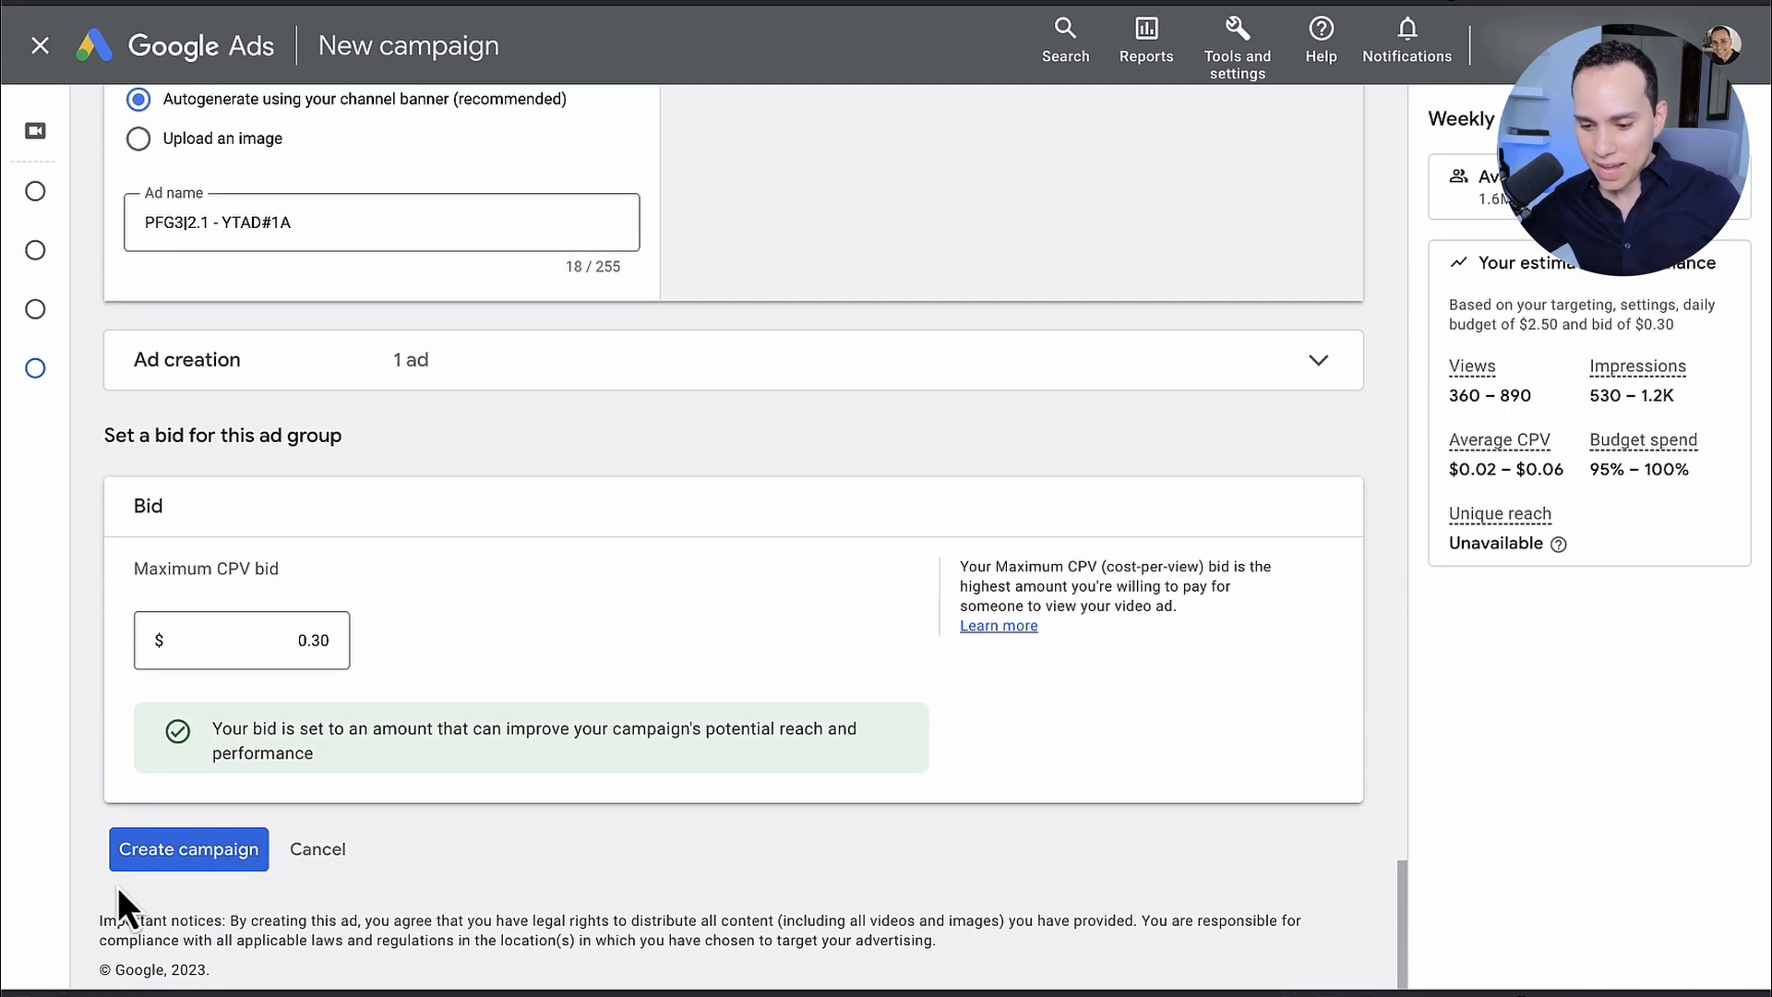
left_click(182, 852)
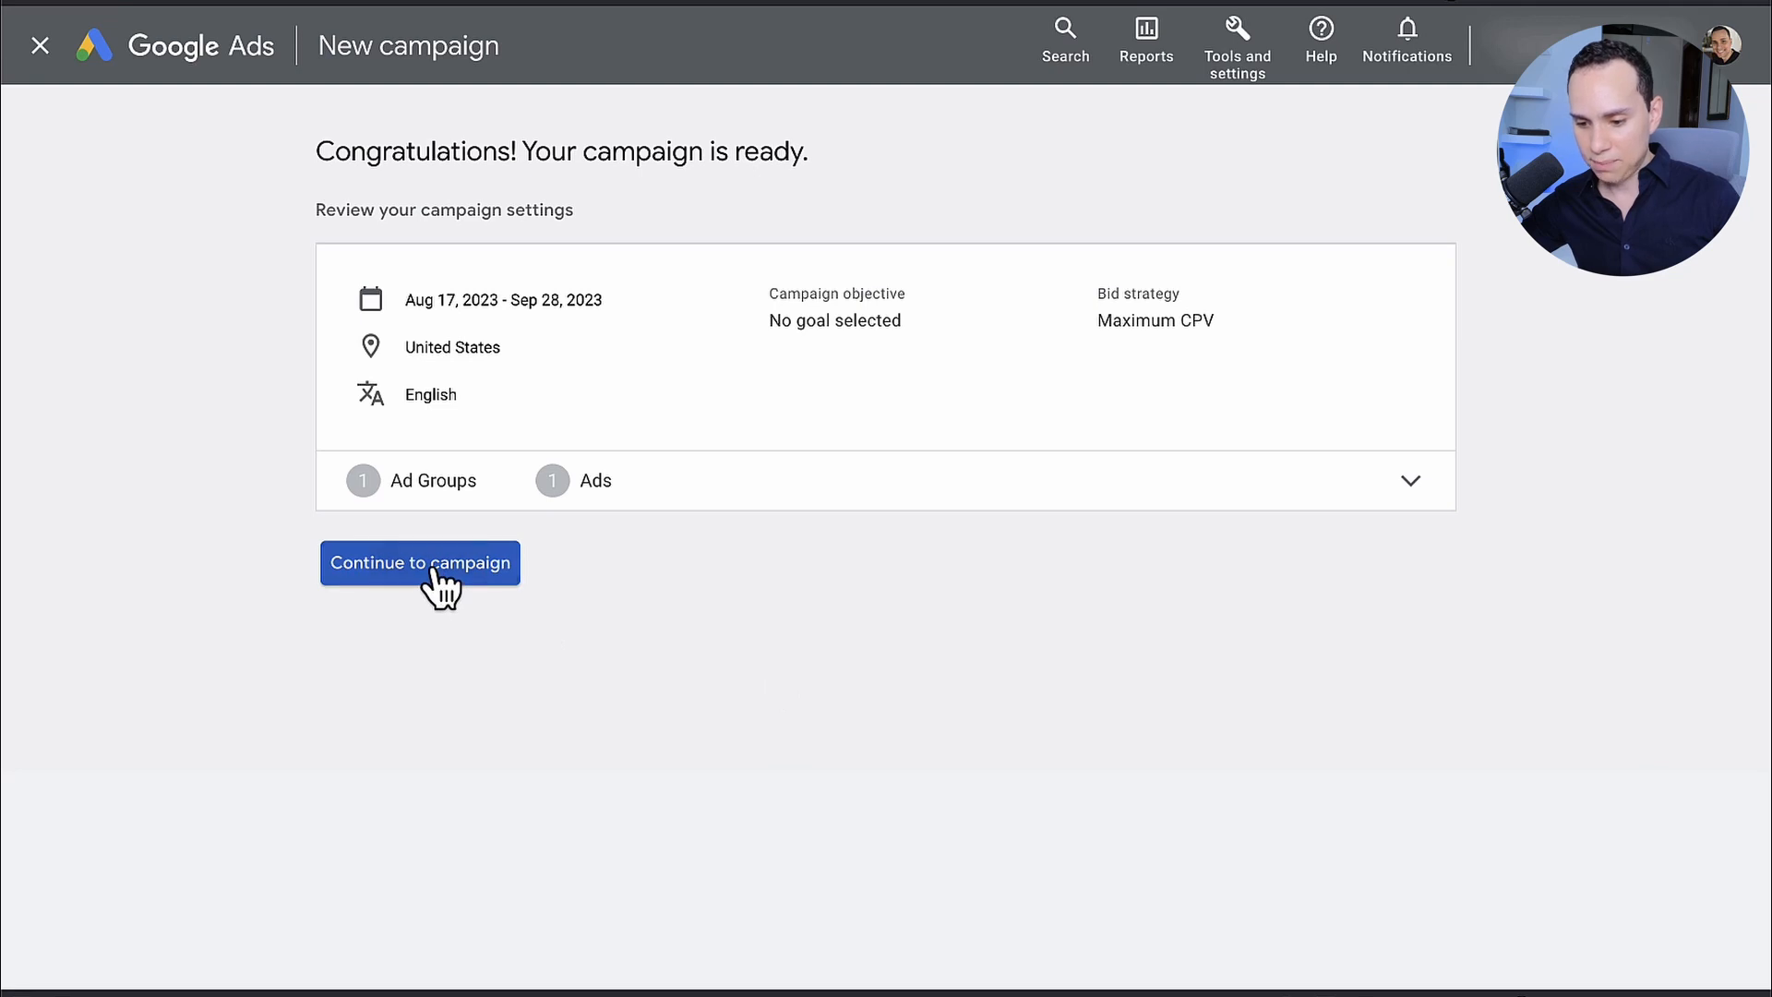
left_click(441, 577)
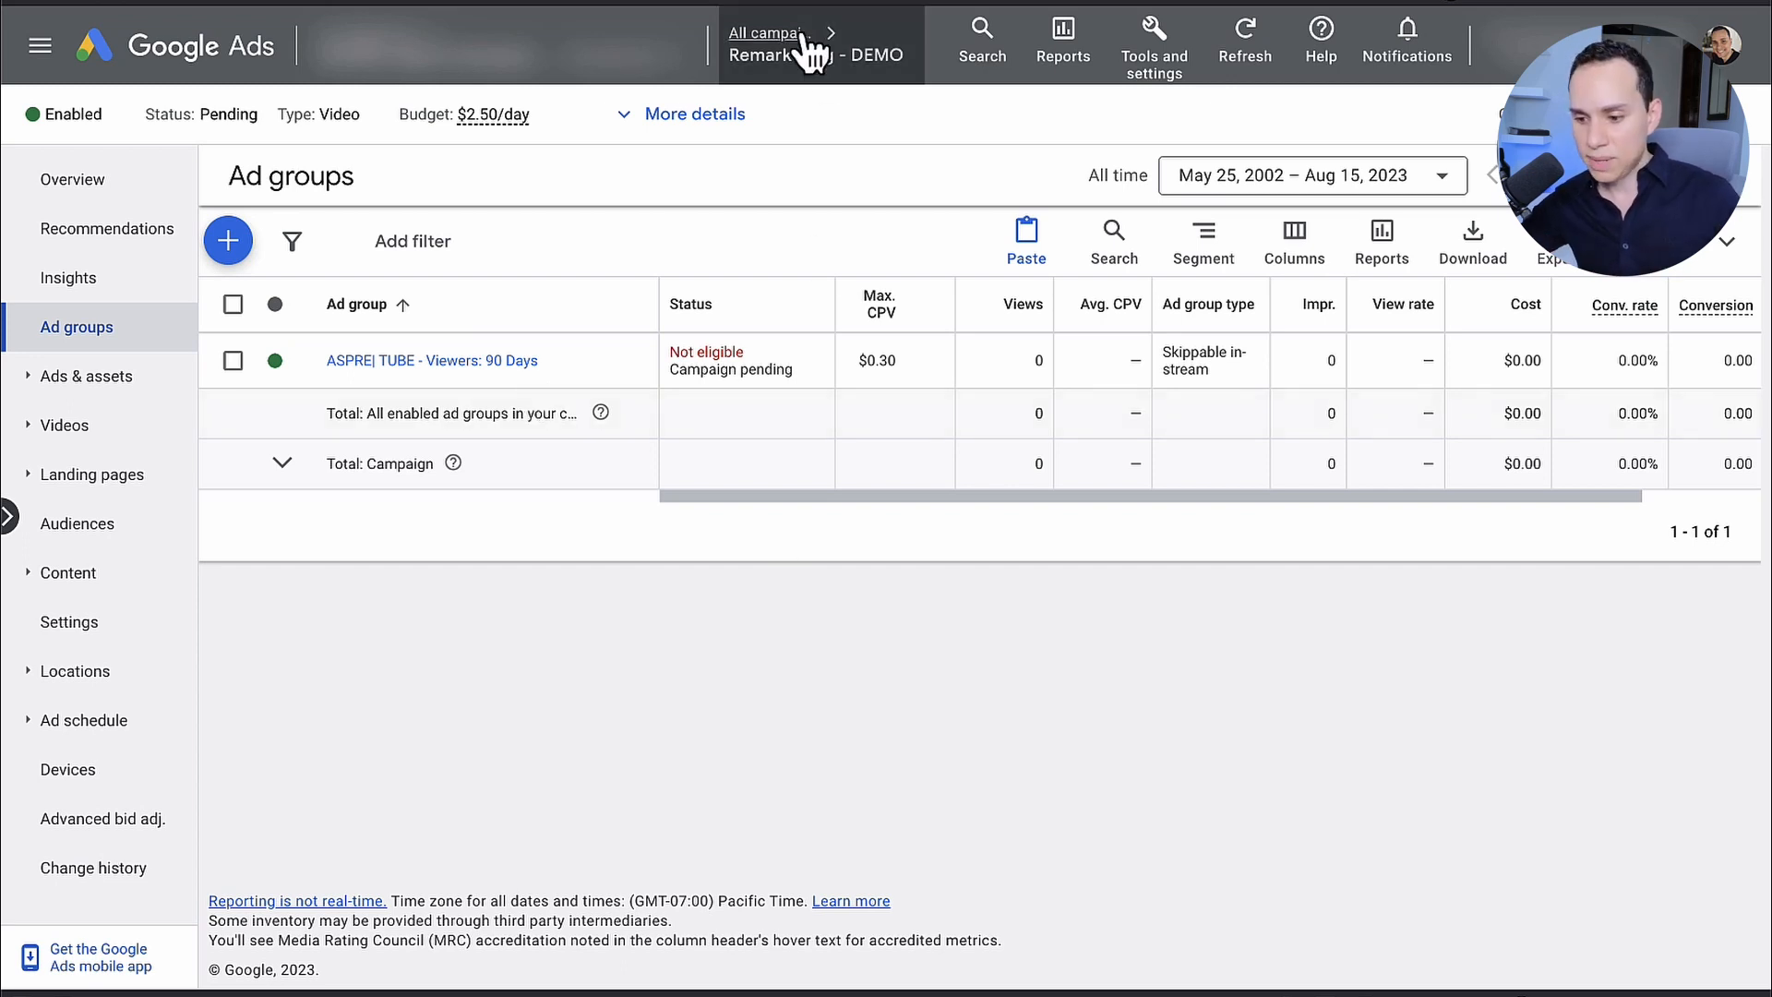
Step: Return to the list of all campaigns and start modifying its columns
left_click(739, 130)
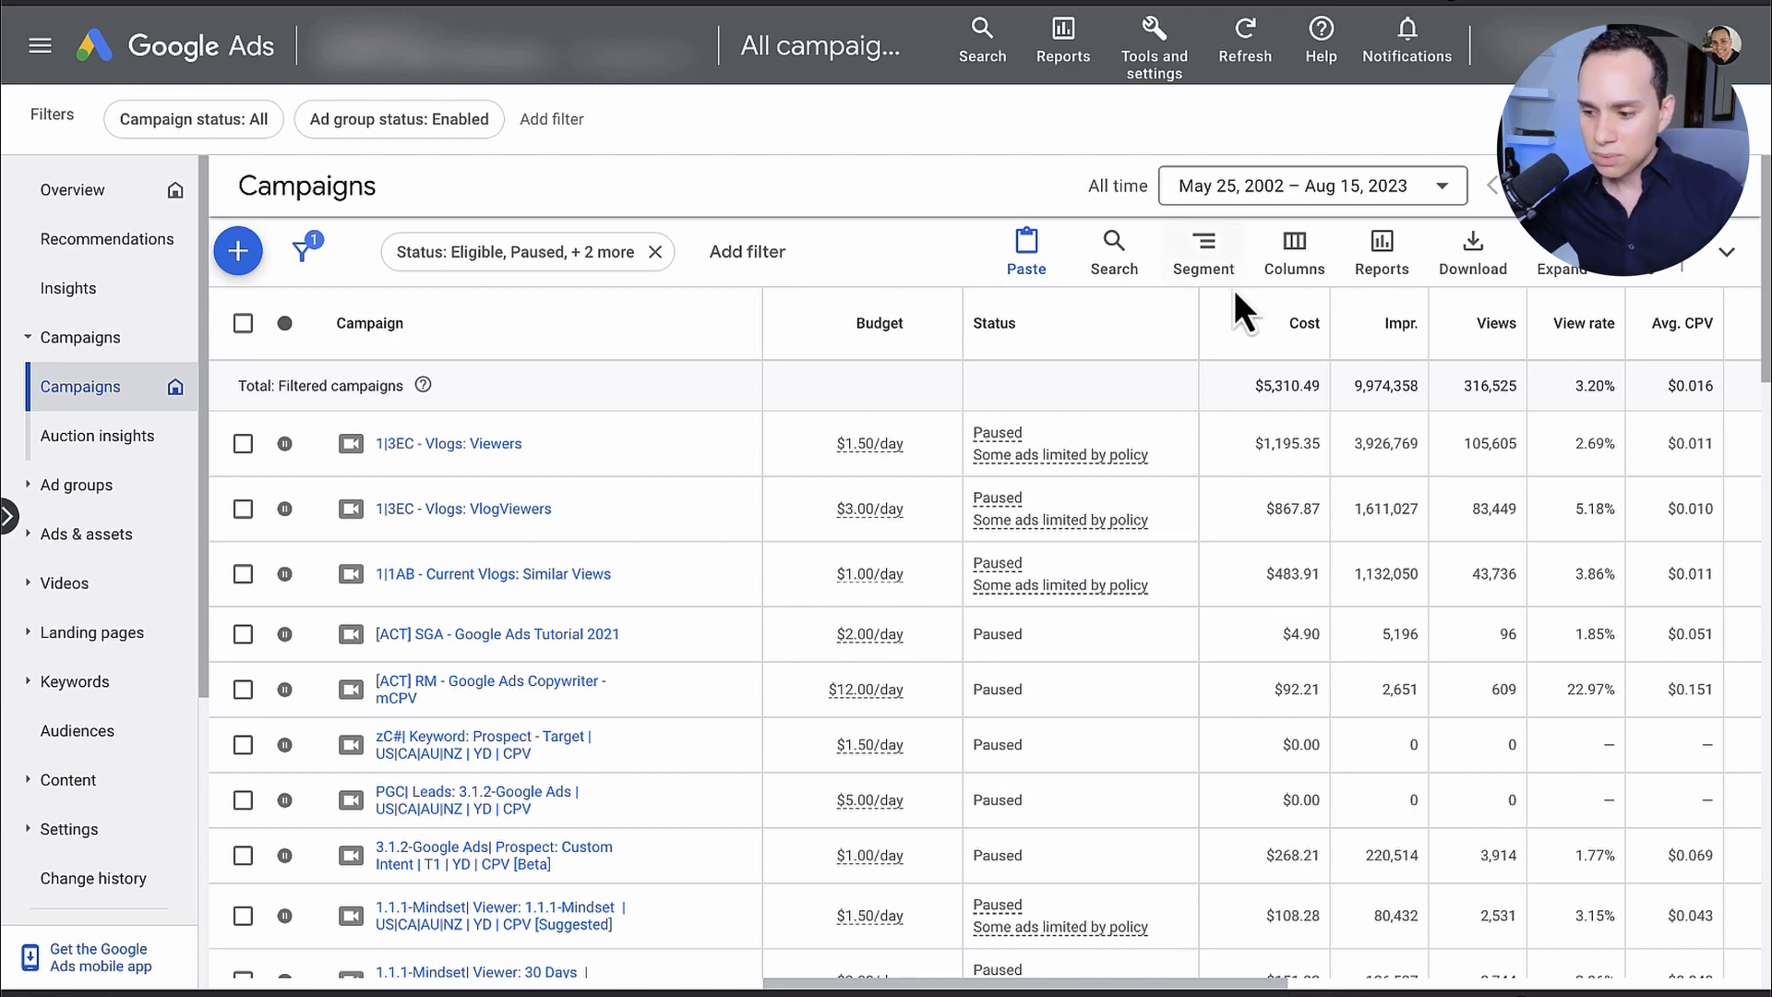
left_click(1309, 277)
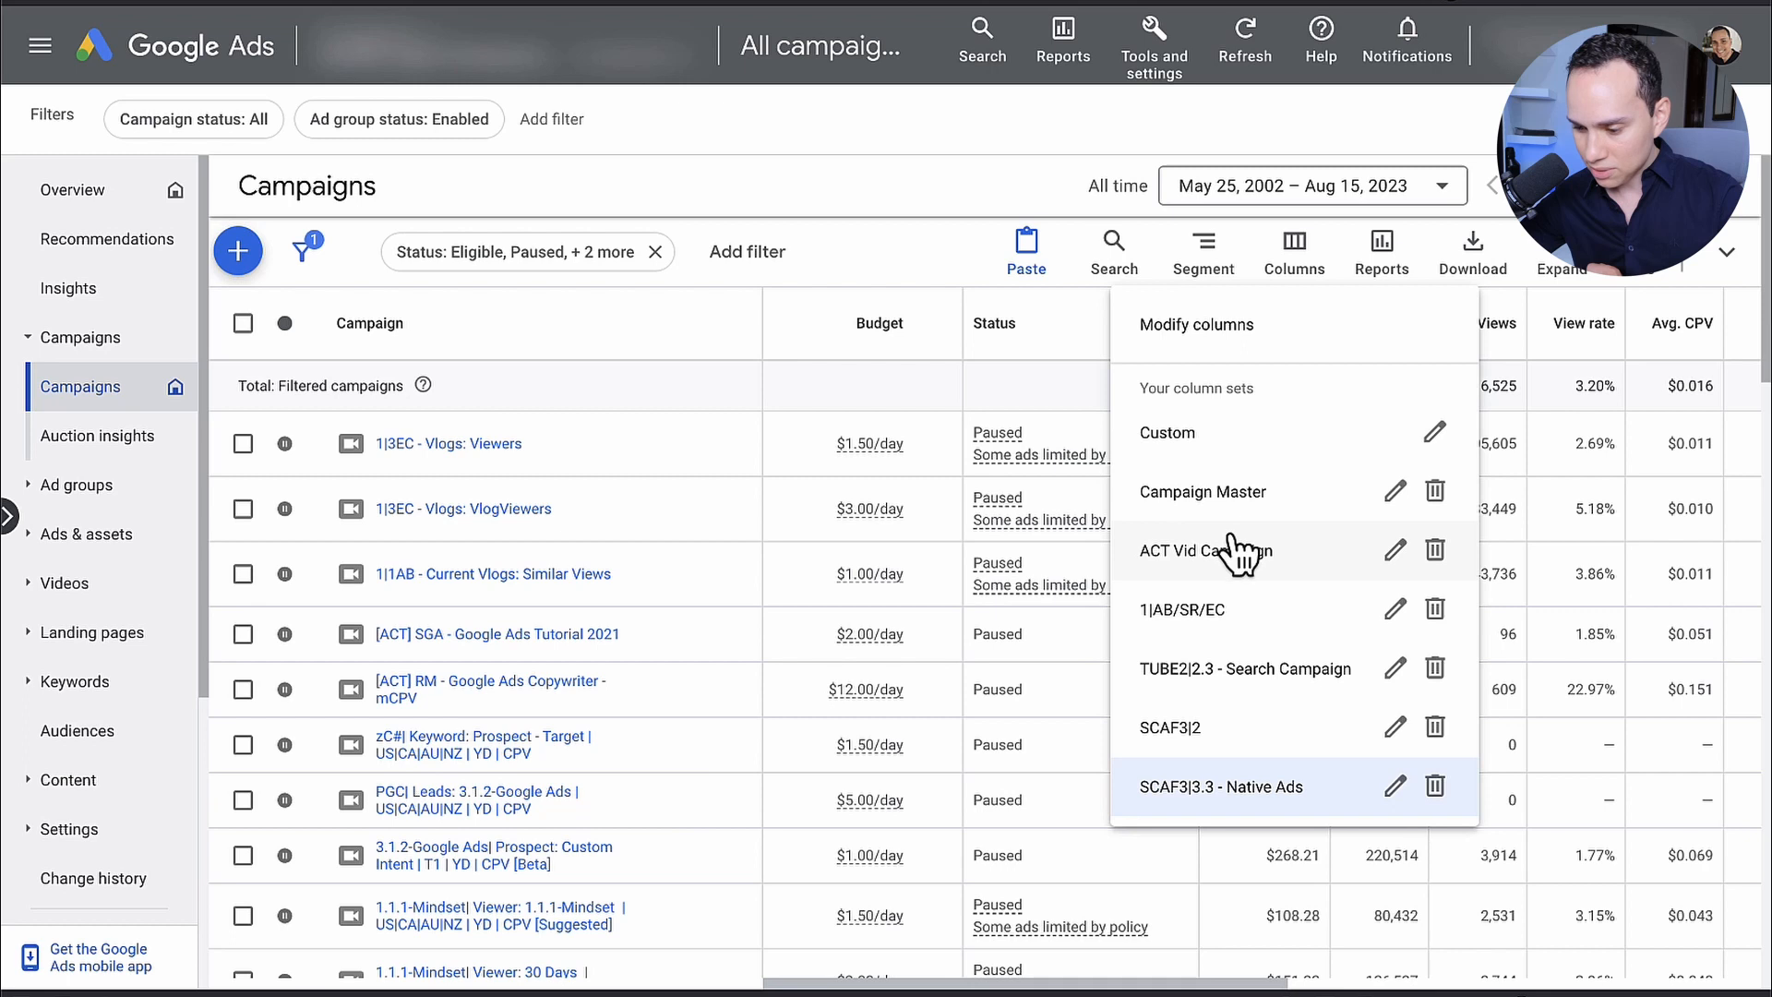
left_click(1221, 333)
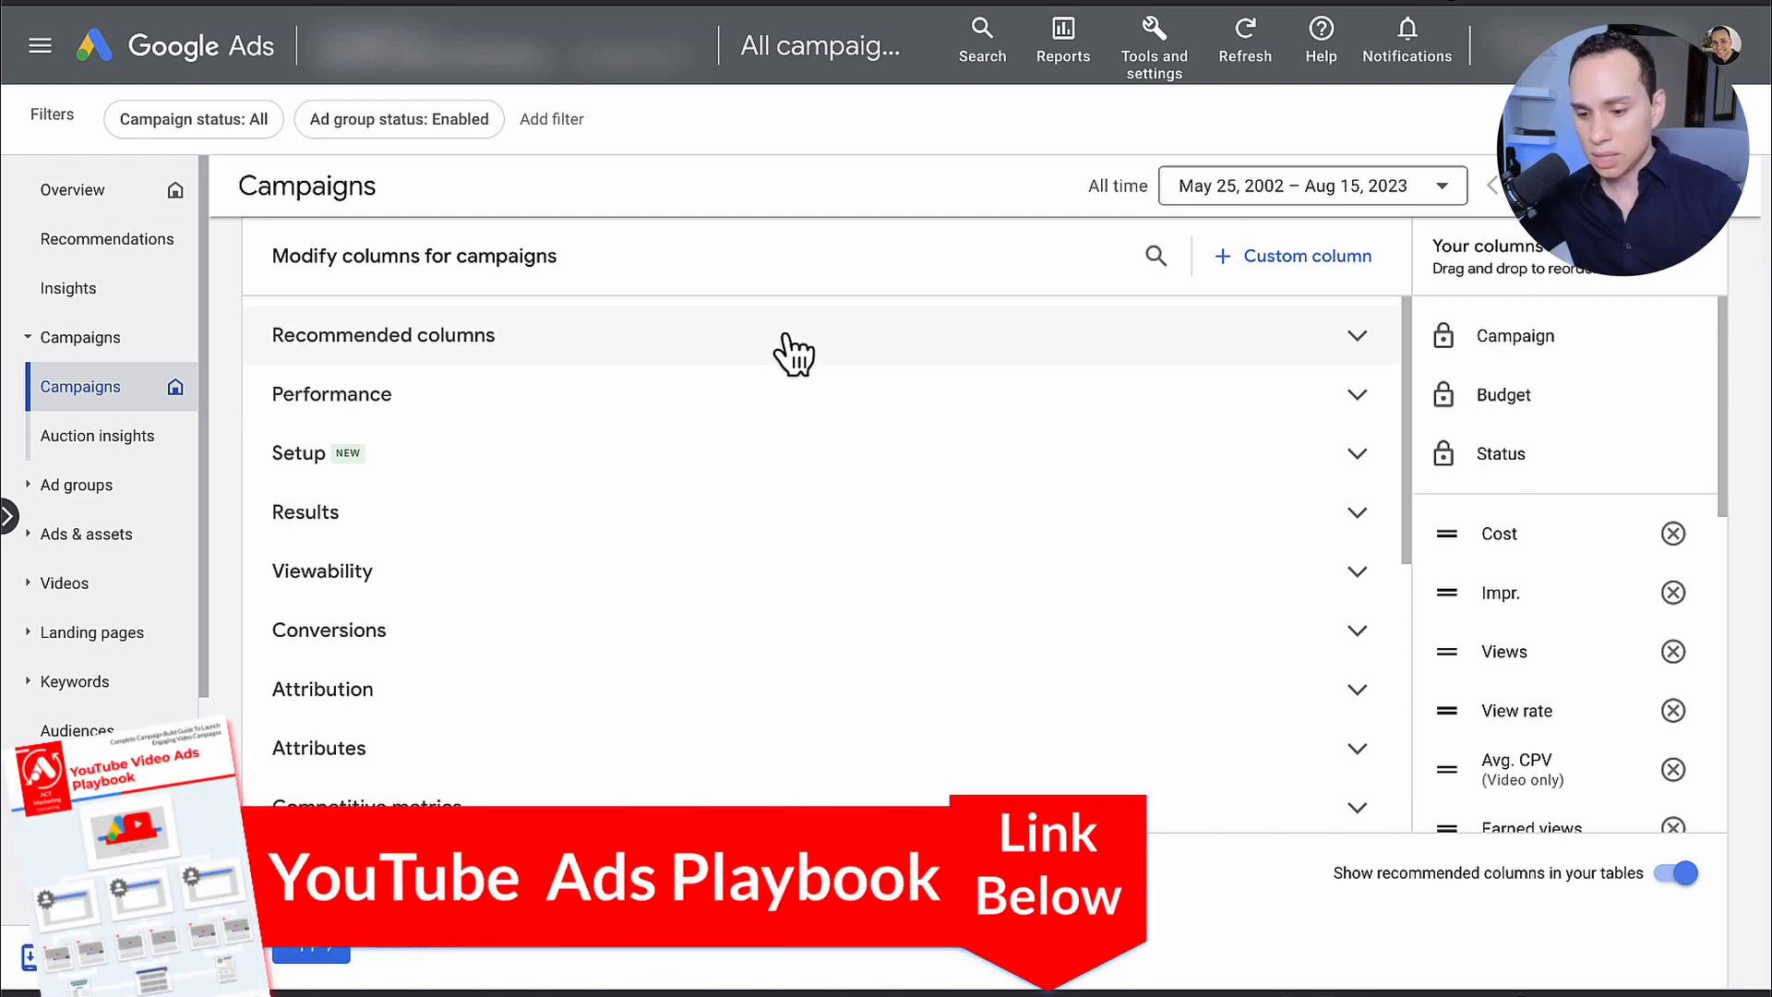
Step: Expand the Performance columns and examine metrics such as Clicks, Avg. CPC, Avg. CPV, Views and Impr. (co-viewed)
left_click(649, 396)
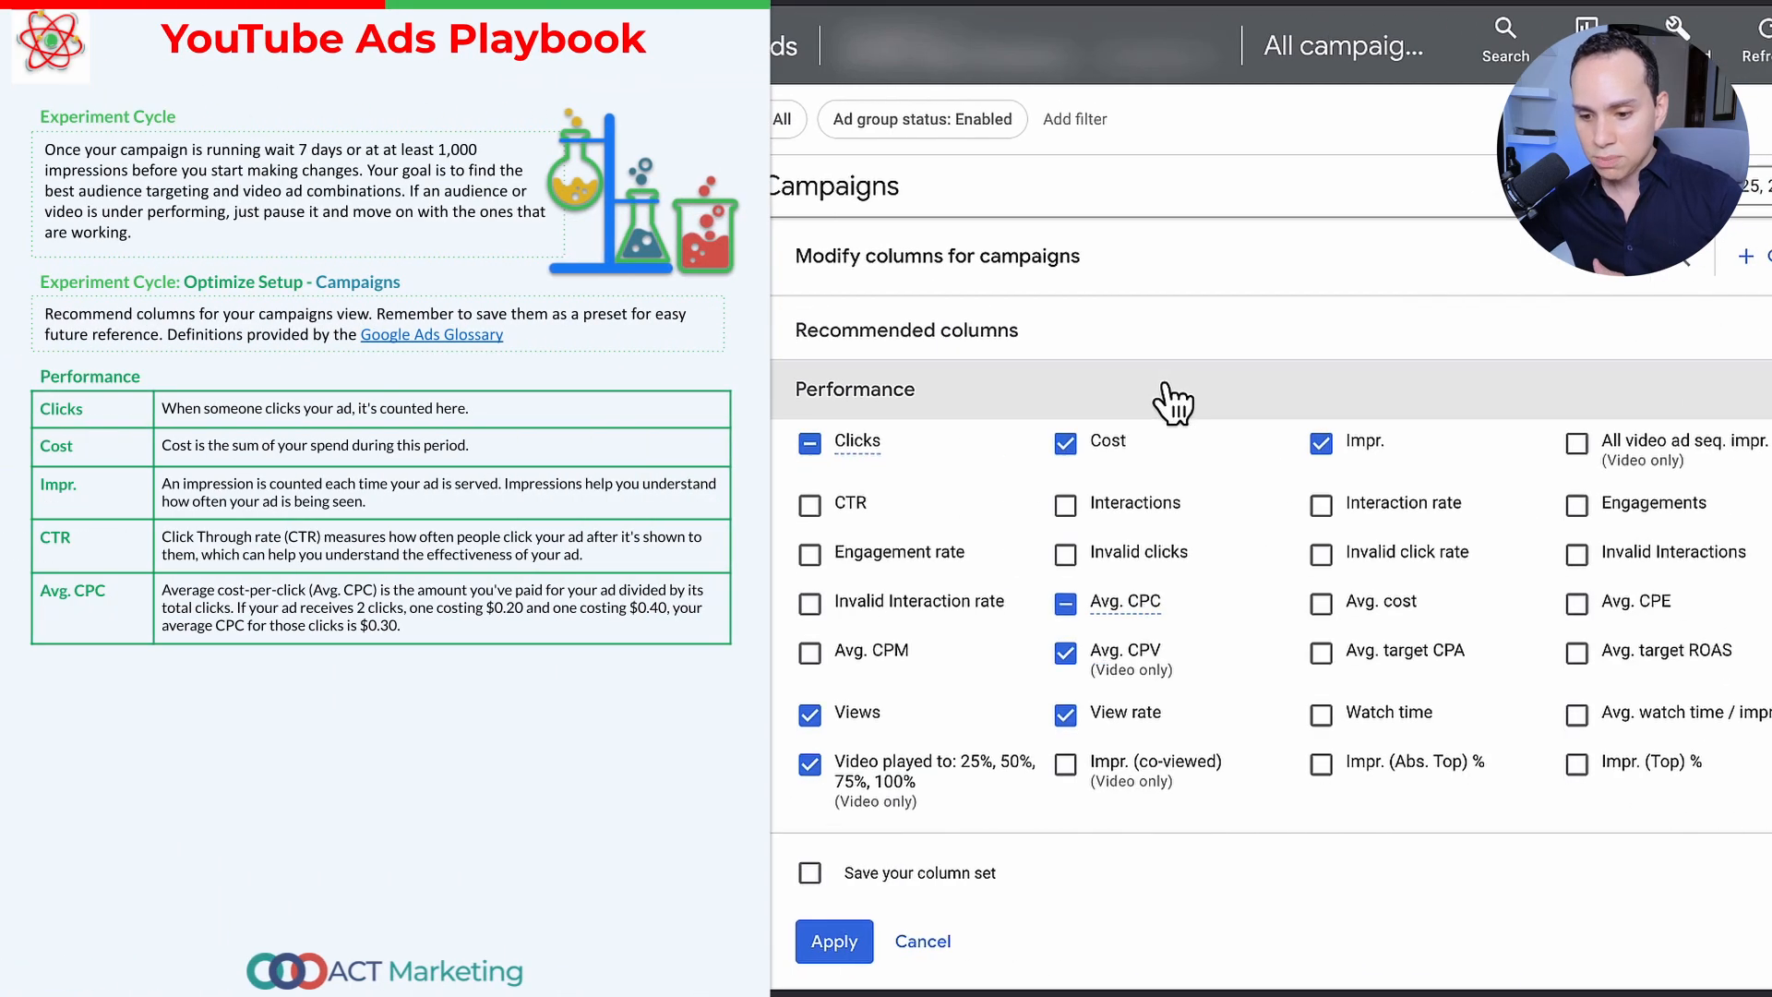
scroll(1166, 384, "down", 1)
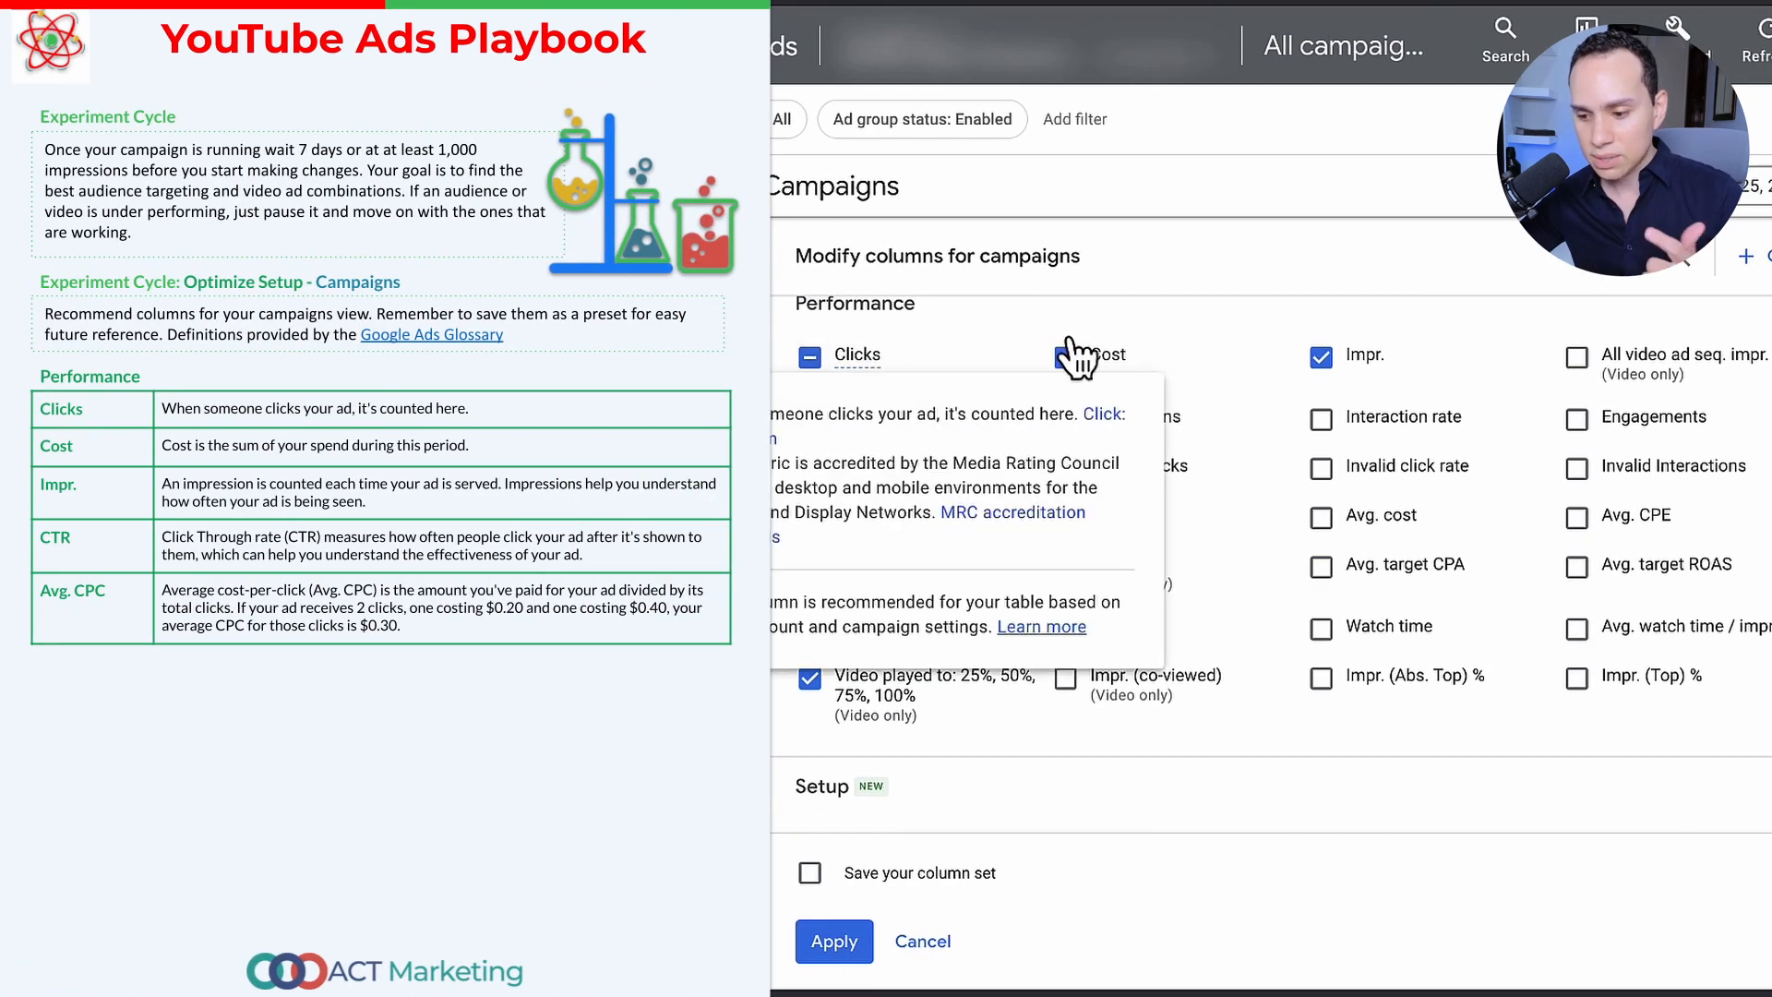
left_click(885, 628)
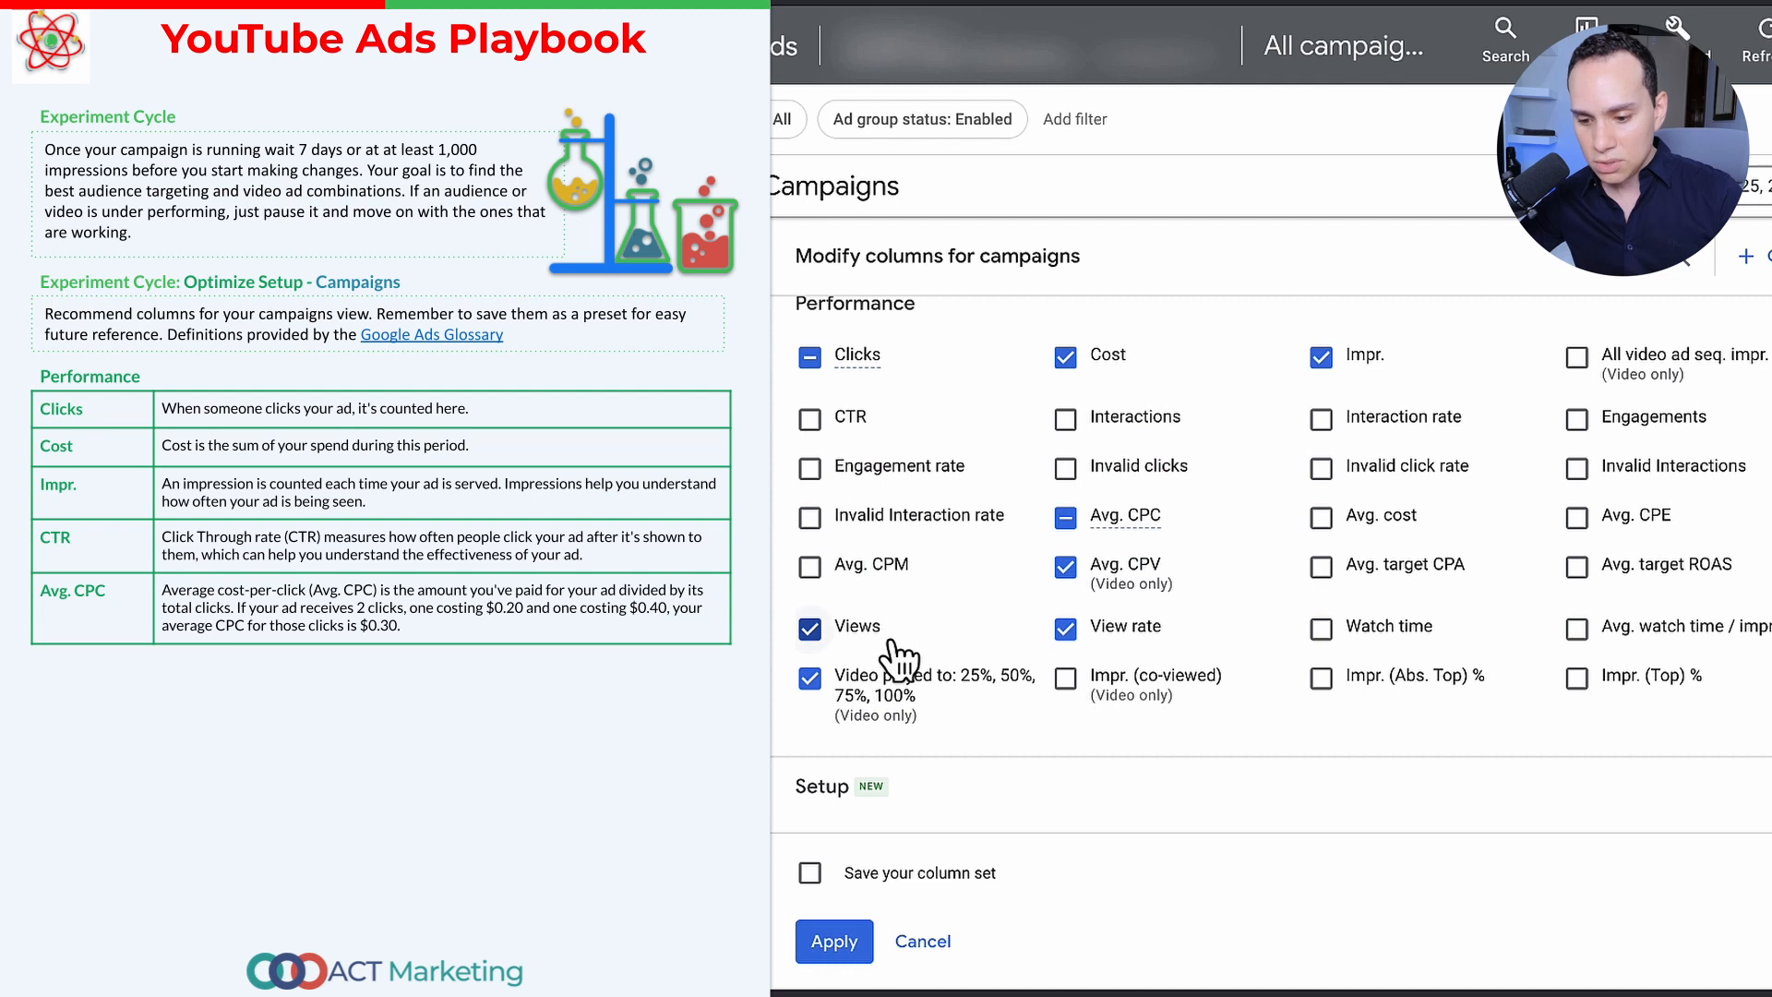
mouse_move(905, 715)
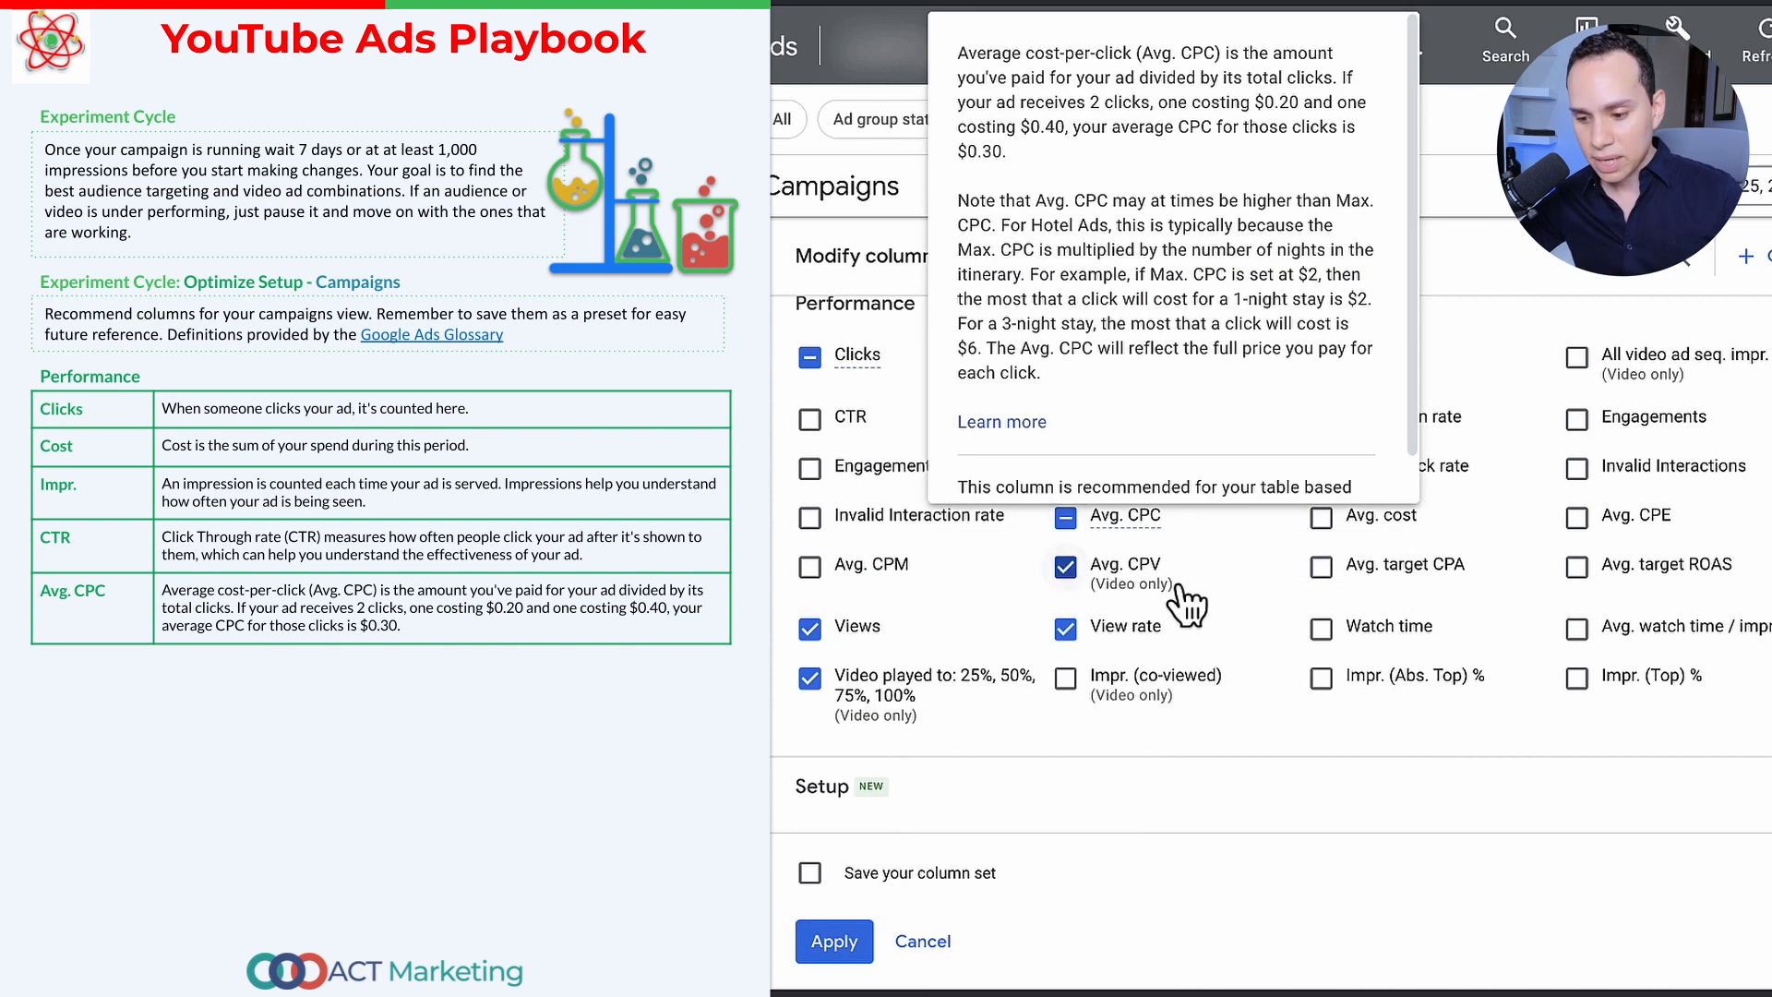
mouse_move(1160, 600)
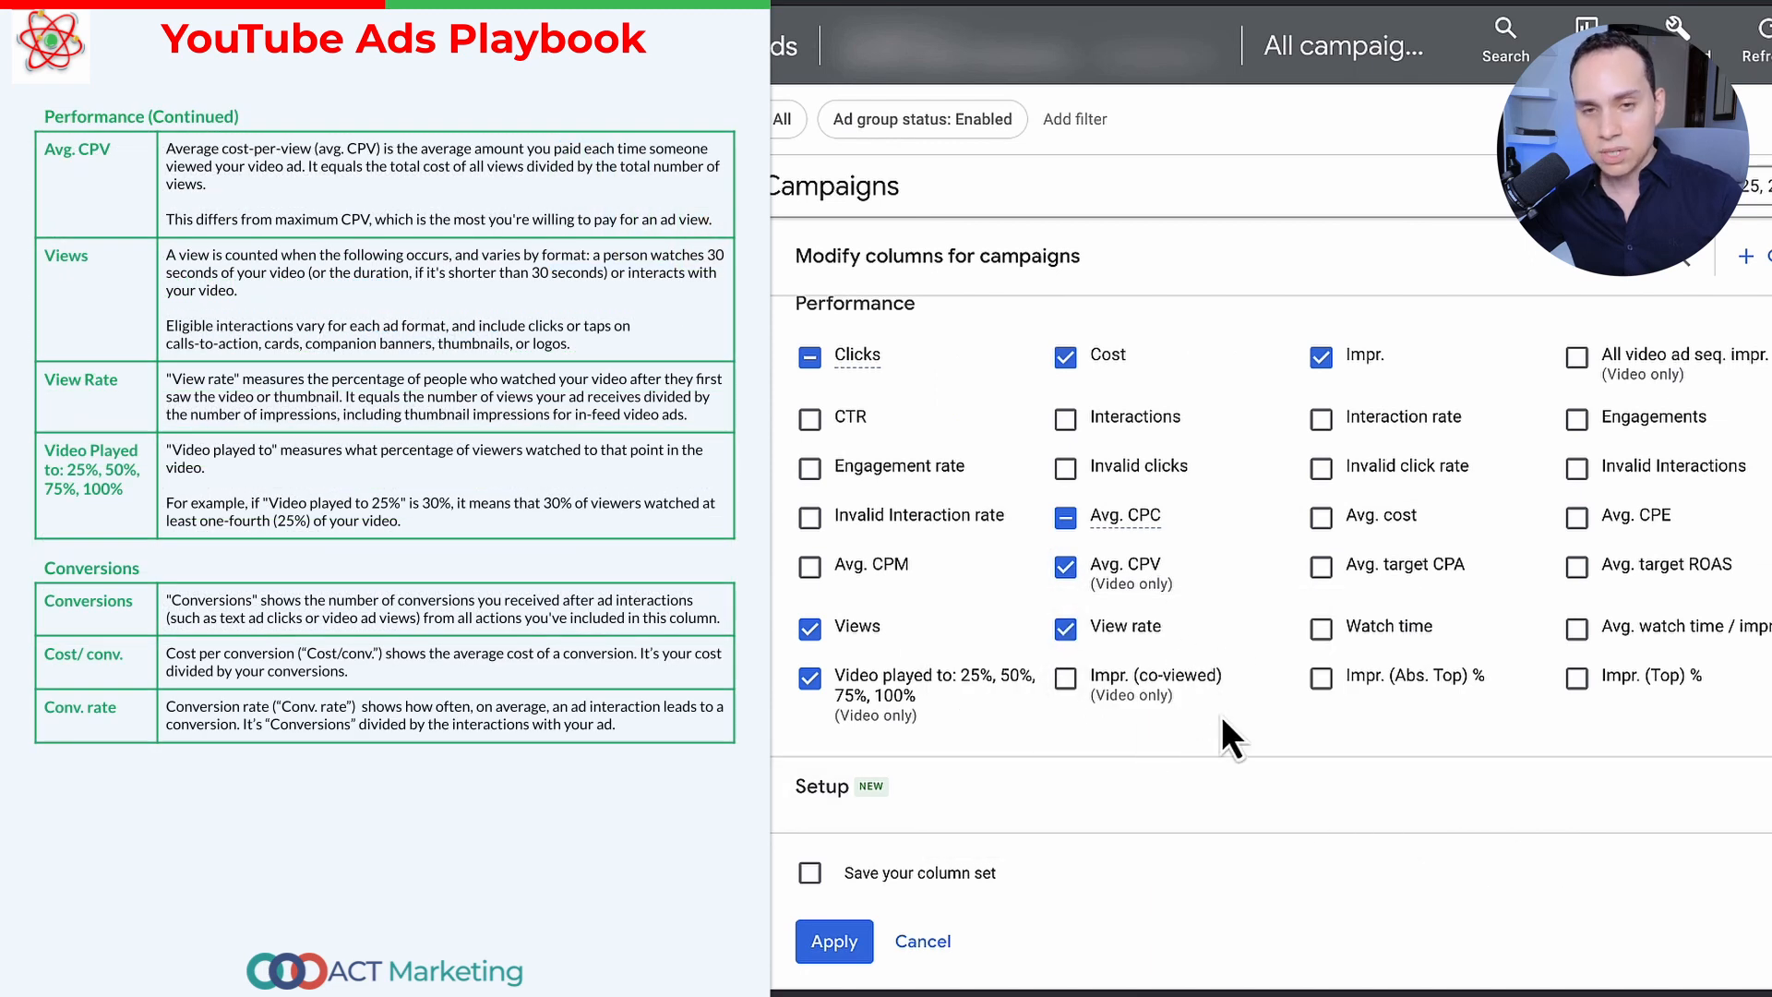
mouse_move(1227, 707)
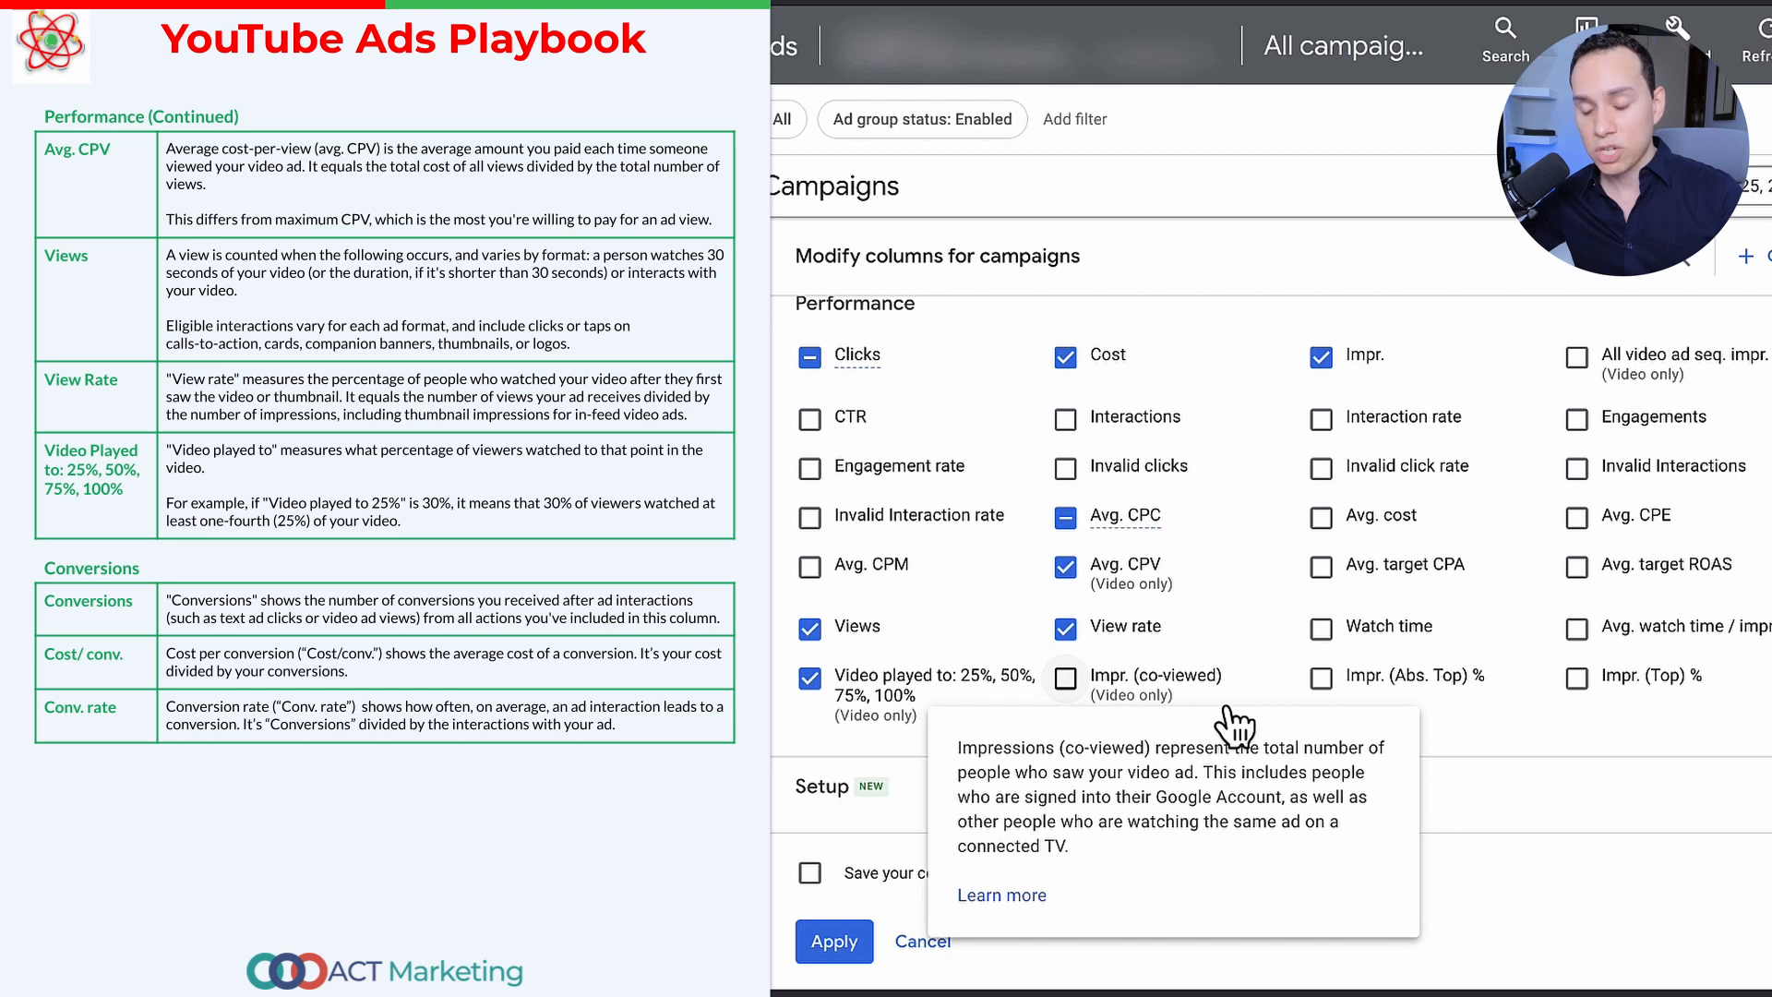
scroll(1606, 647, "down", 5)
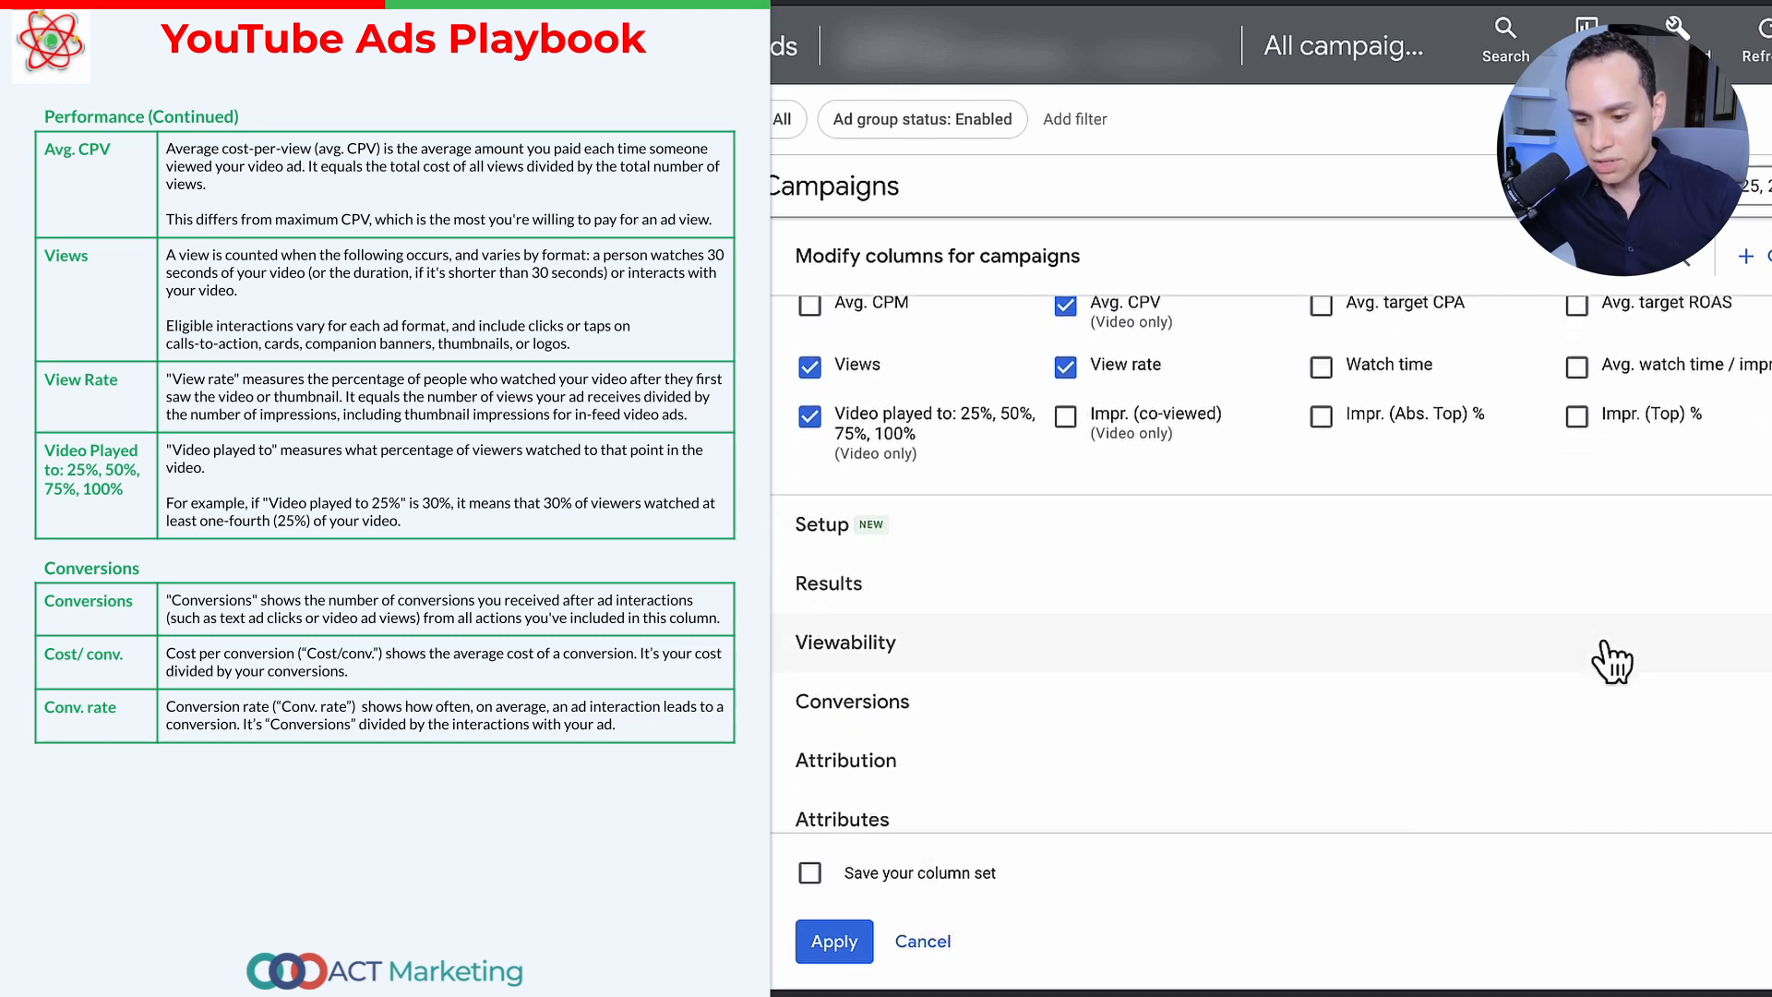
Step: Expand the Conversions and Competitive metrics columns and examine which metrics are selected for the campaigns table
left_click(1278, 559)
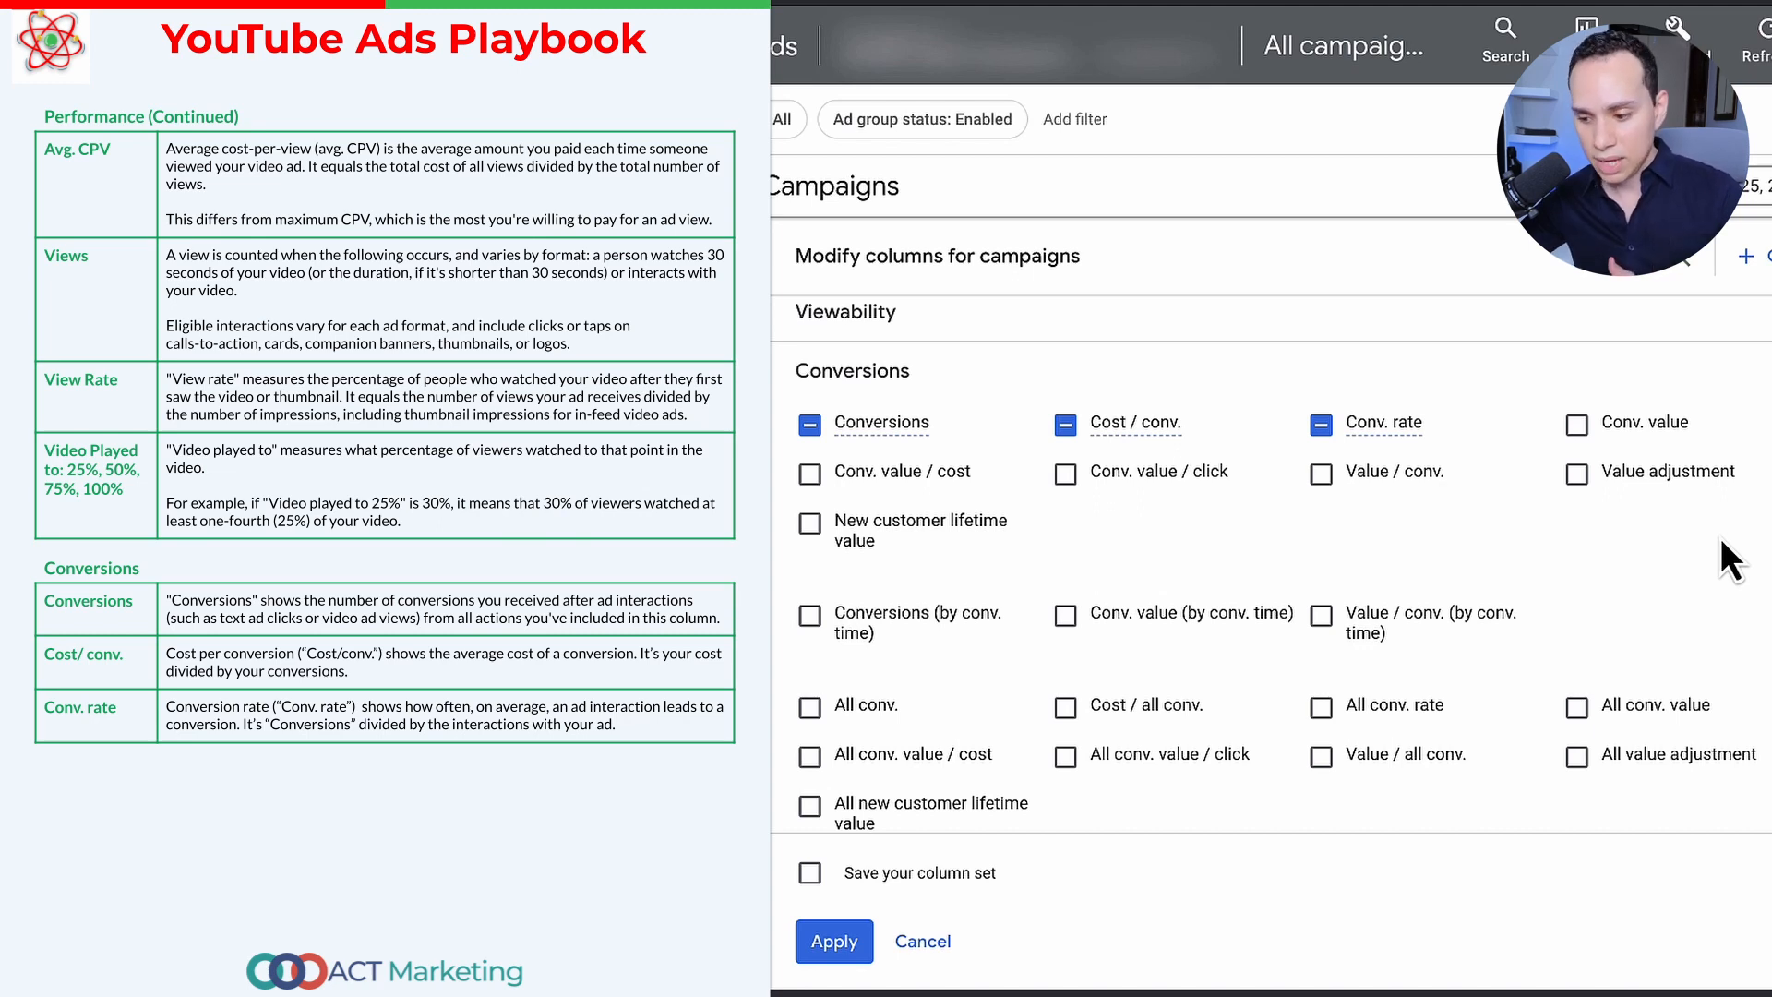
scroll(1720, 537, "down", 1)
scroll(1720, 537, "down", 8)
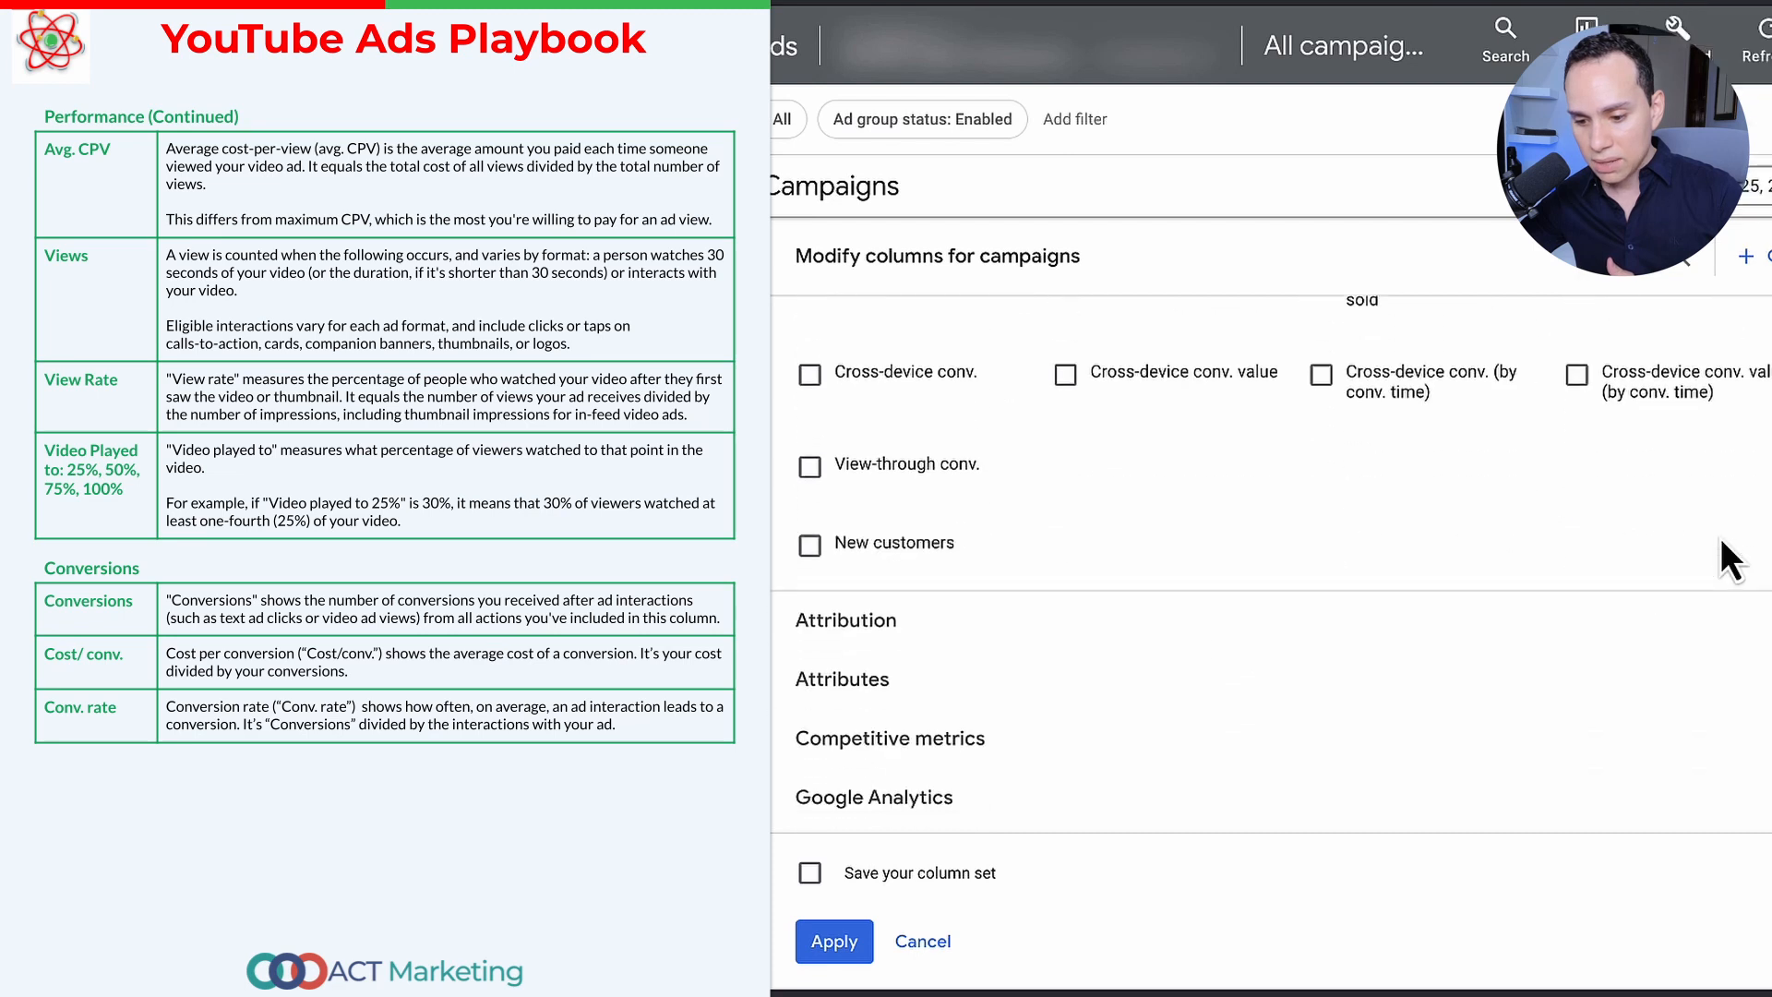
scroll(1721, 537, "down", 1)
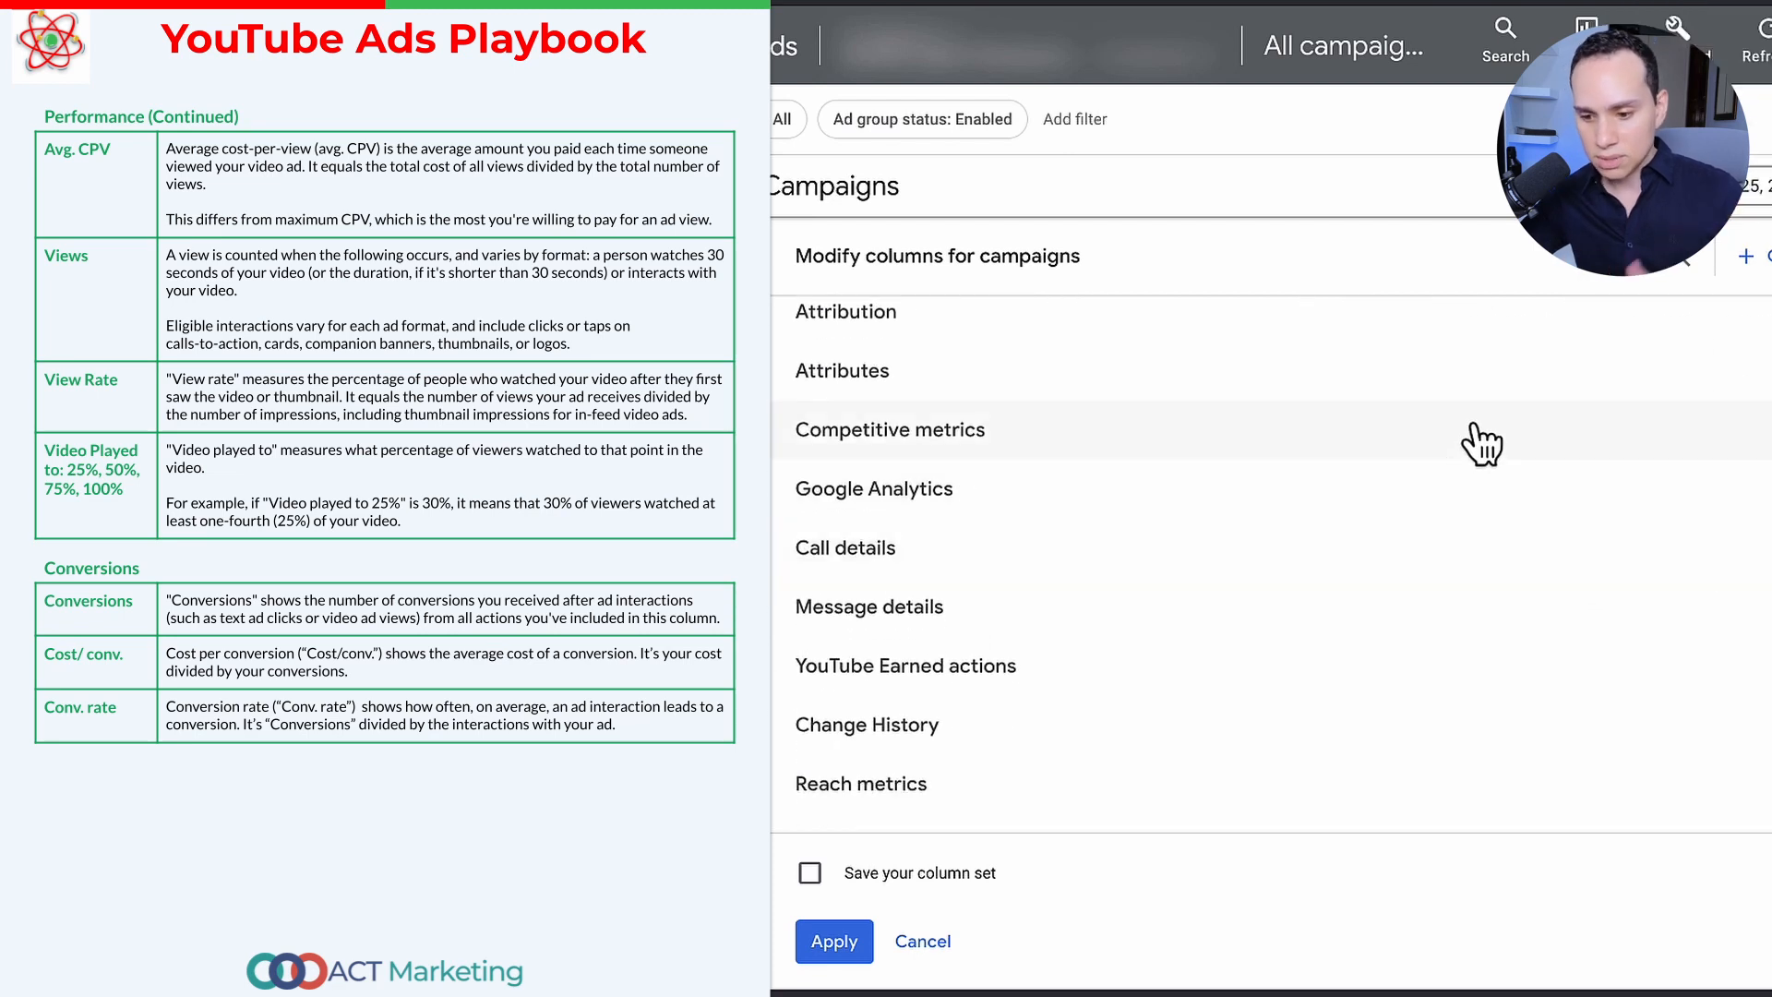
left_click(1269, 445)
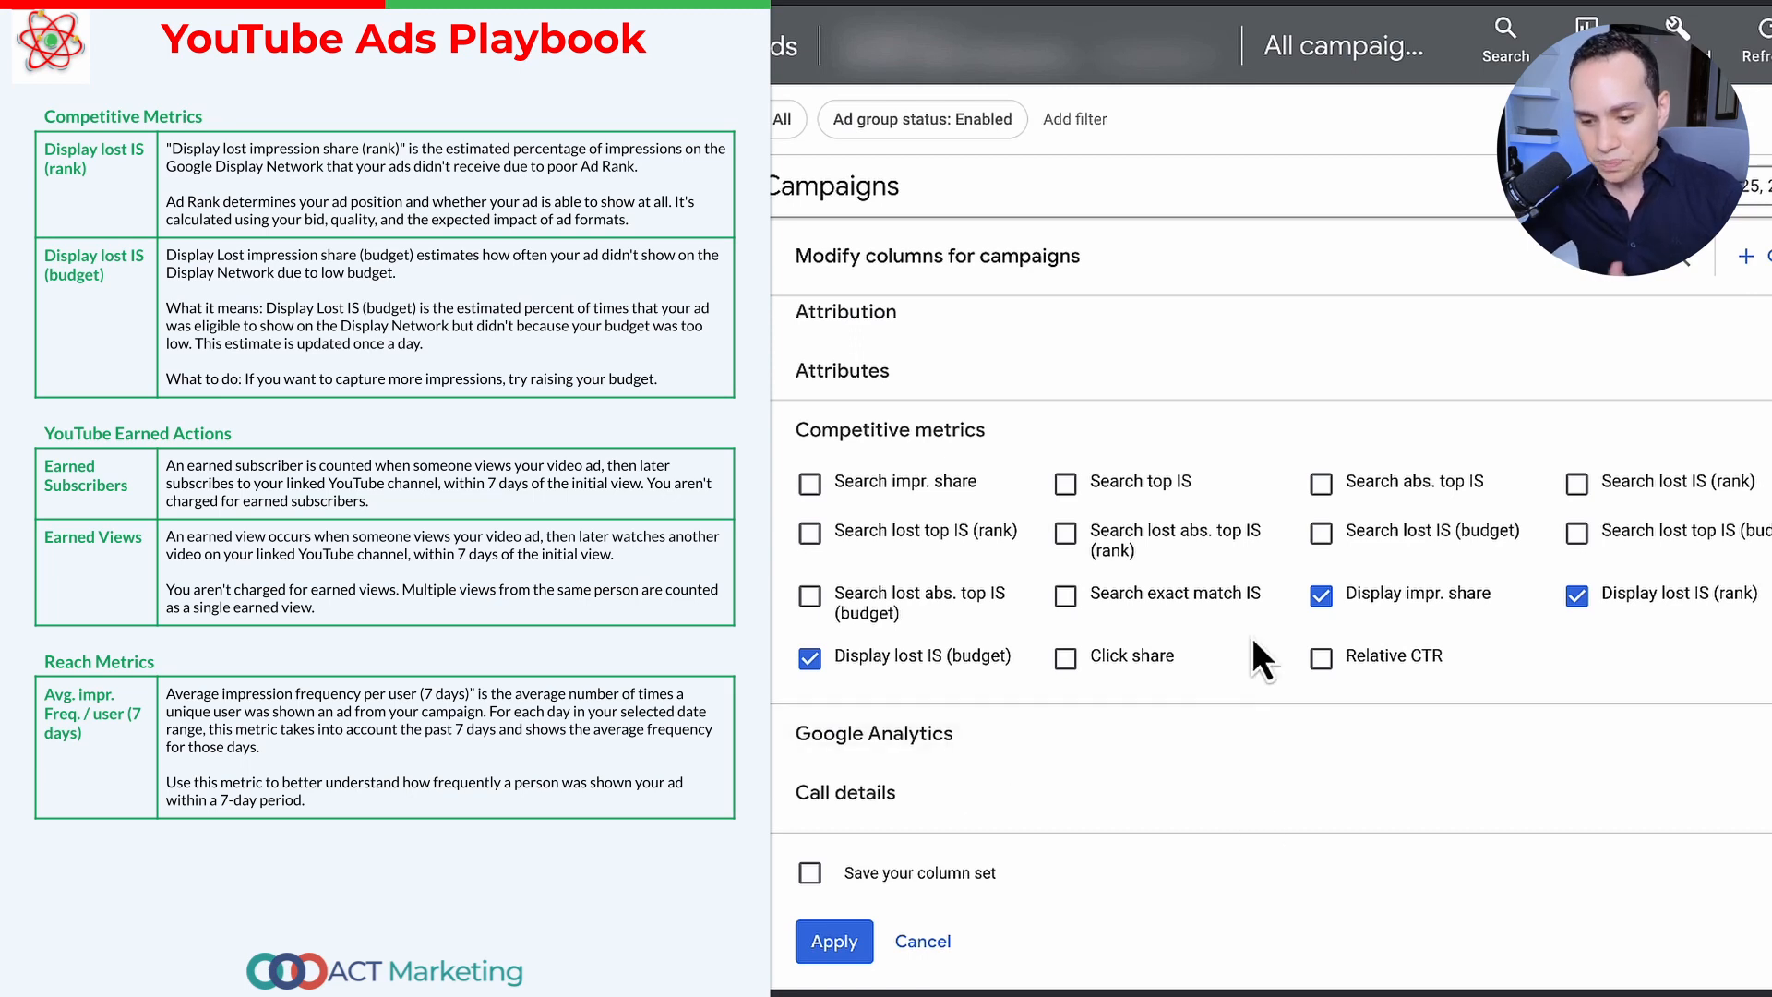
Step: Save the selected campaign columns as a column set named ACTMK|YTAD and apply it to the table
scroll(1293, 604, "down", 2)
scroll(979, 604, "down", 1)
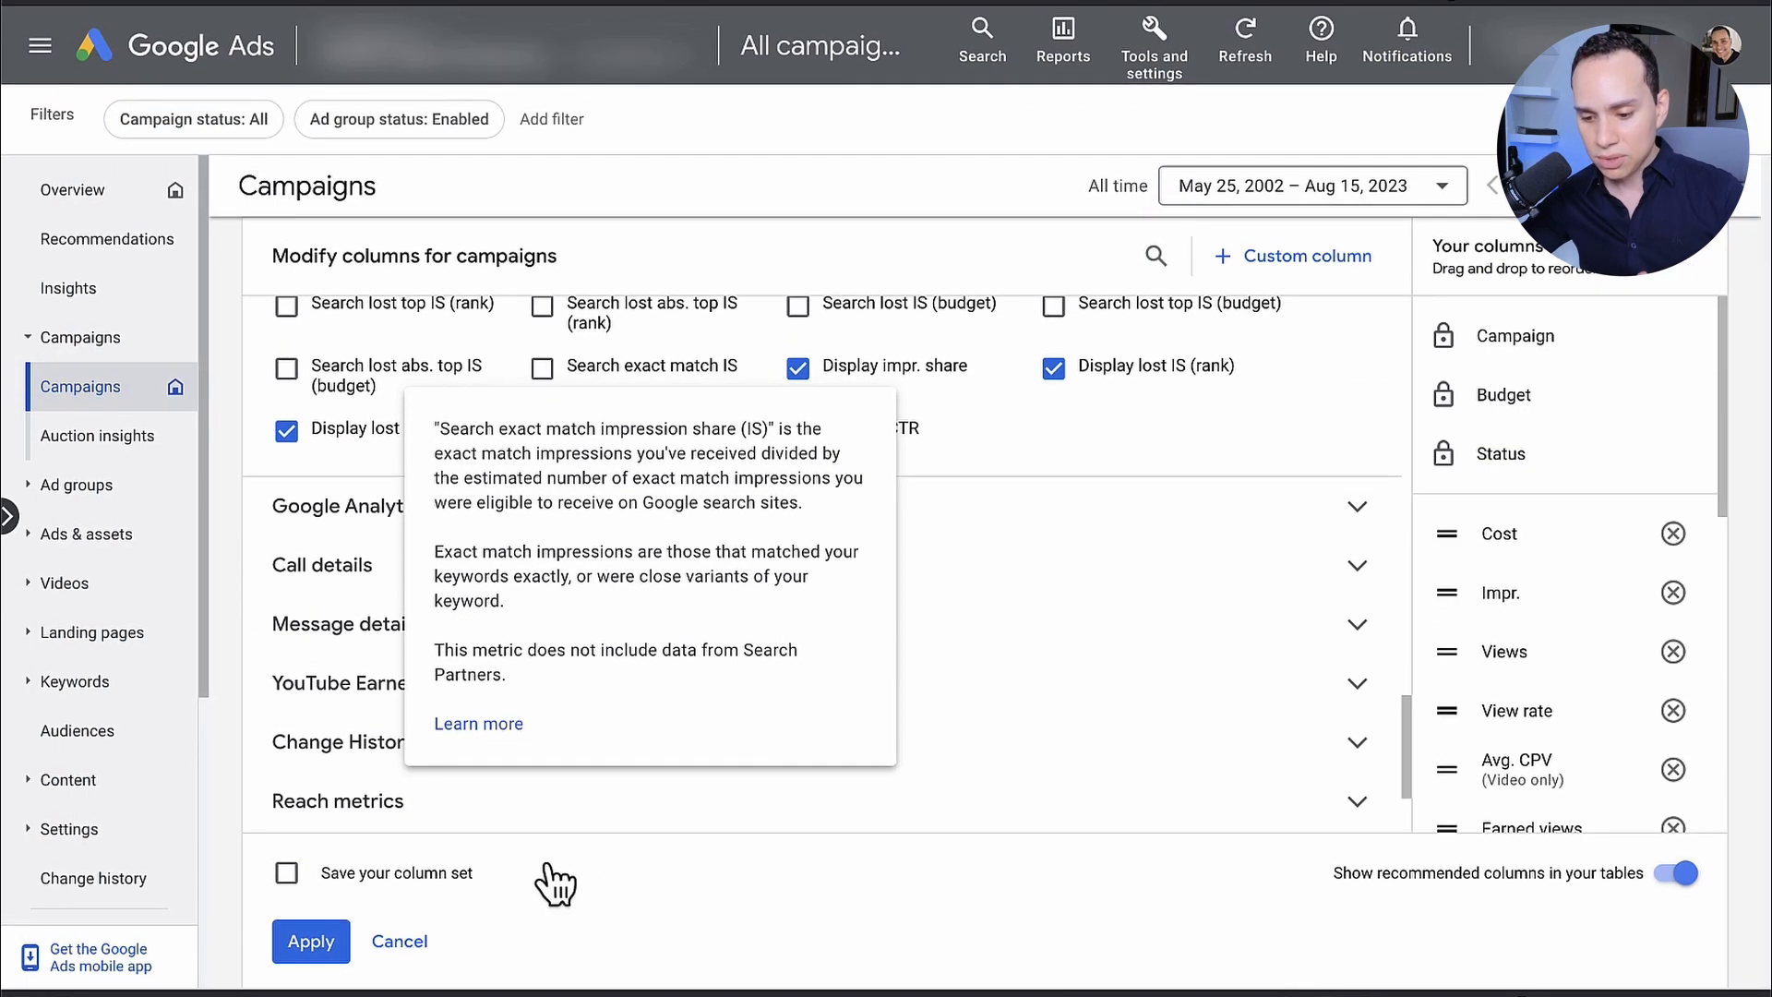
left_click(429, 879)
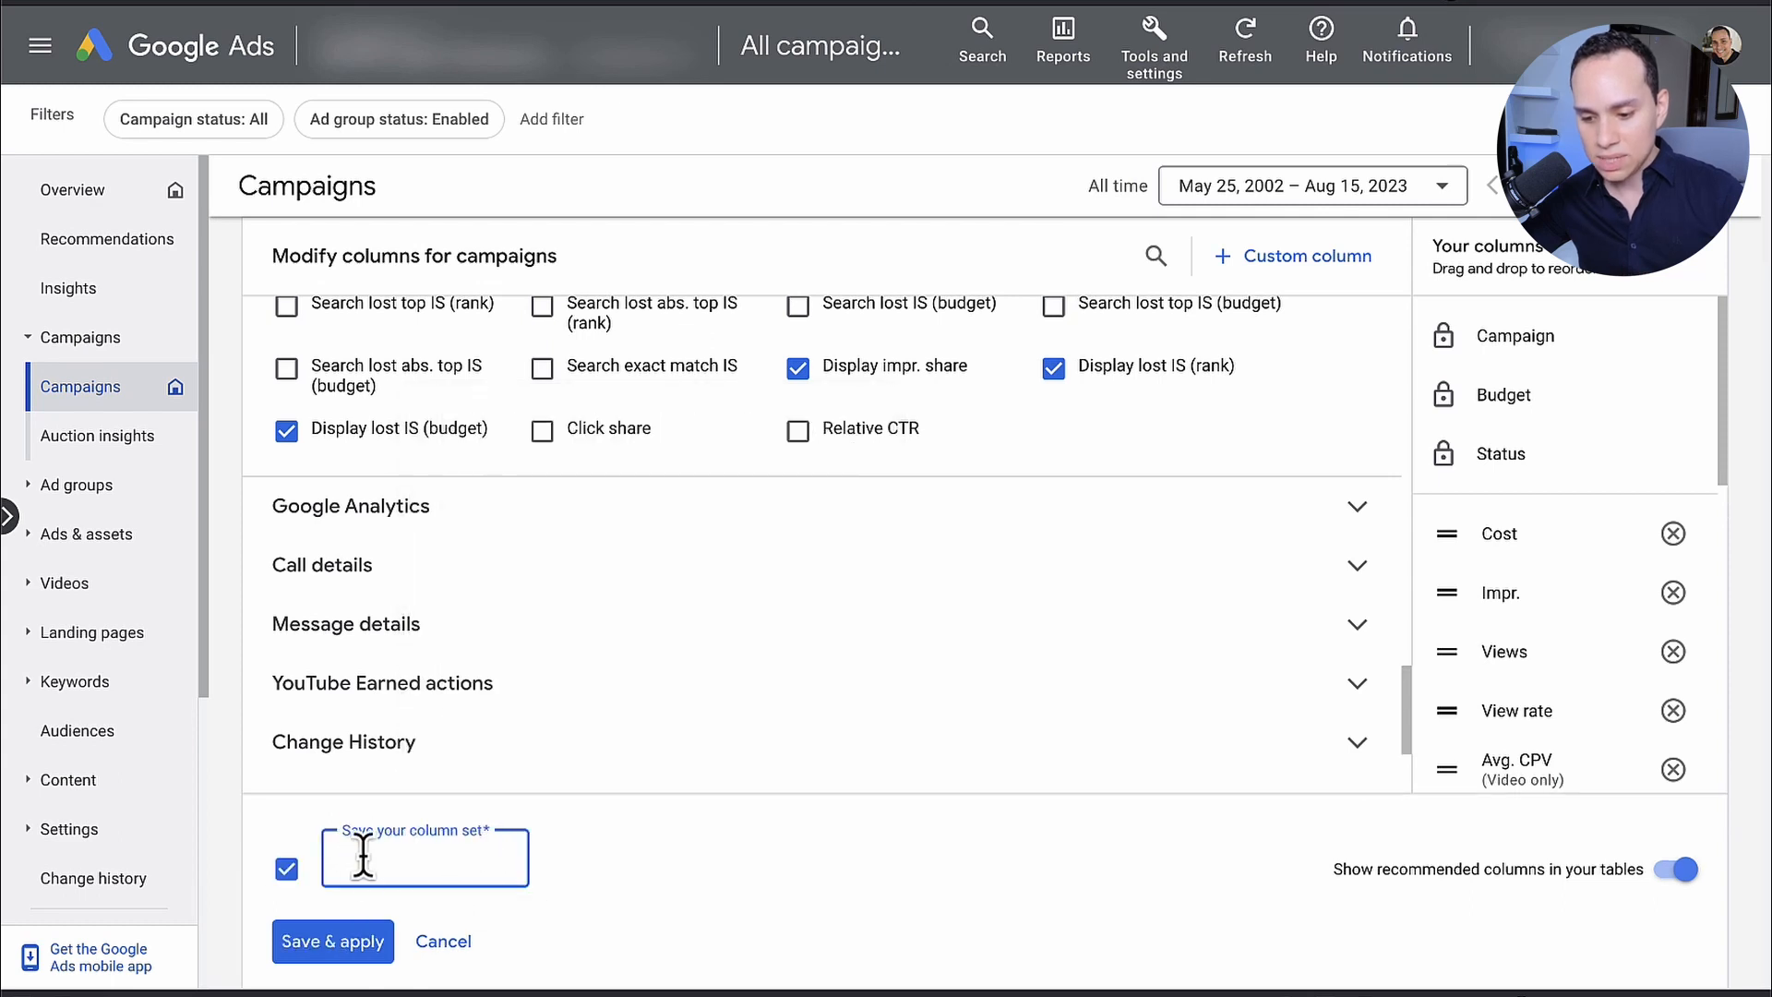
type("ACTMK|")
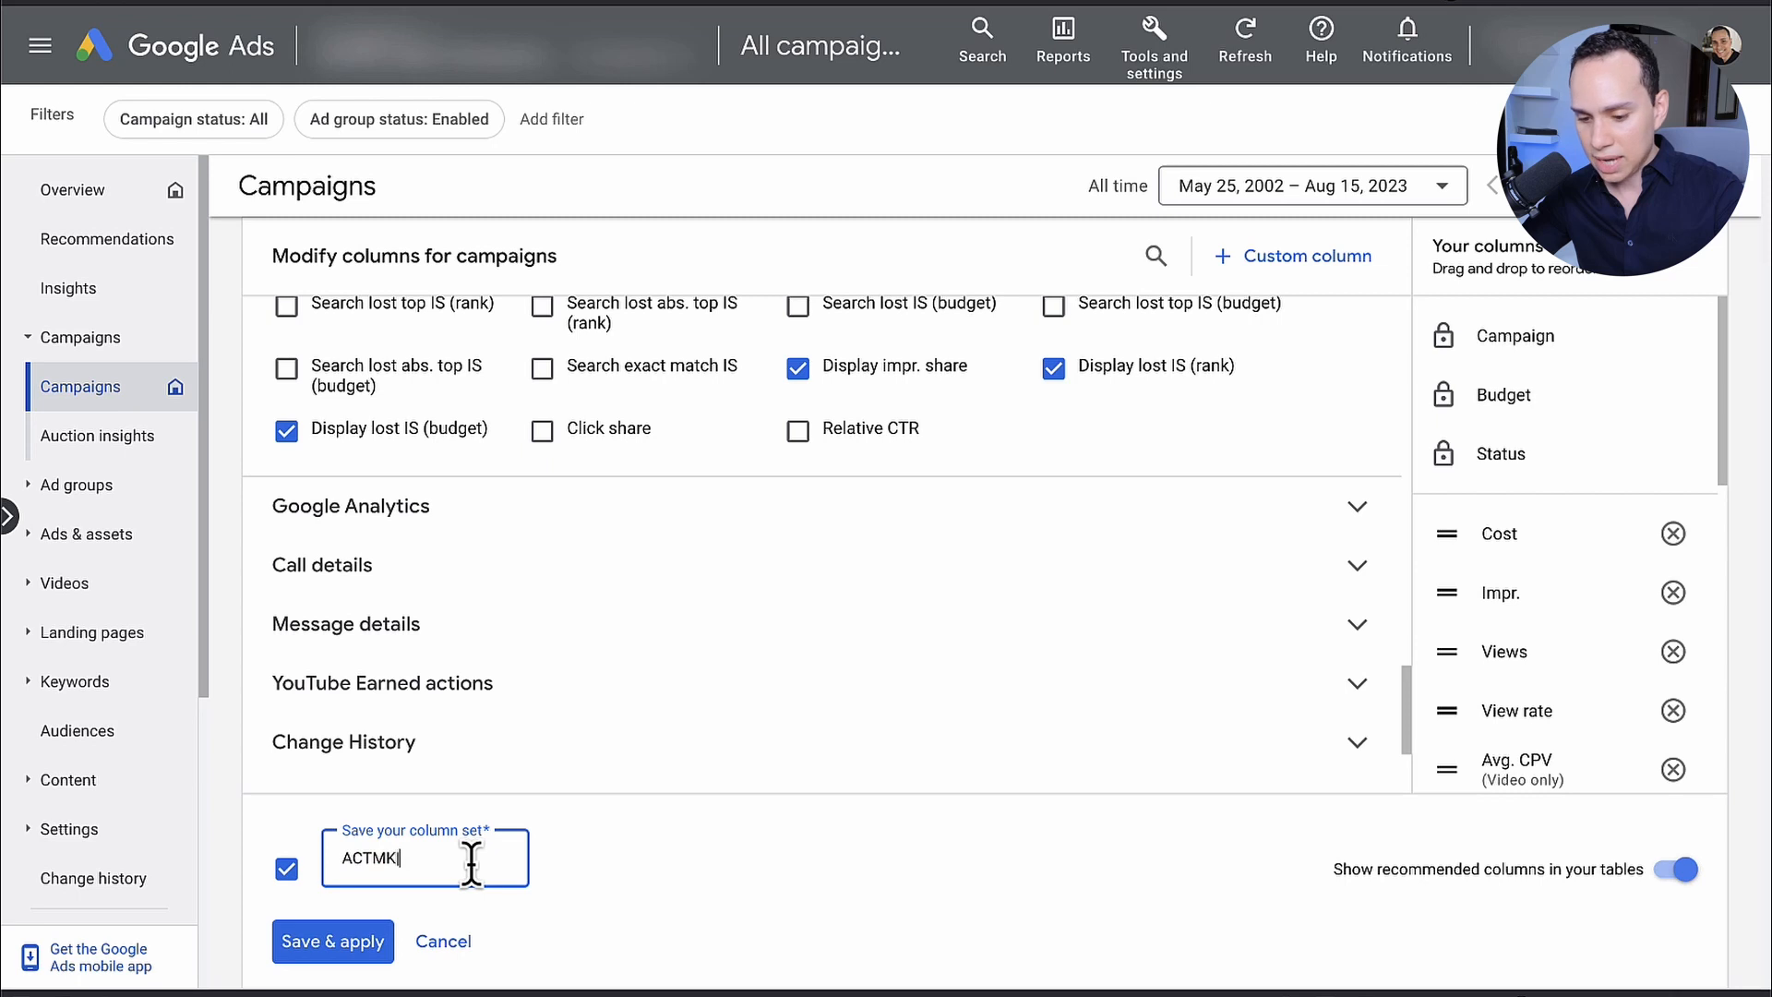
type("TUBE")
key("BackSpace")
type("YTAD")
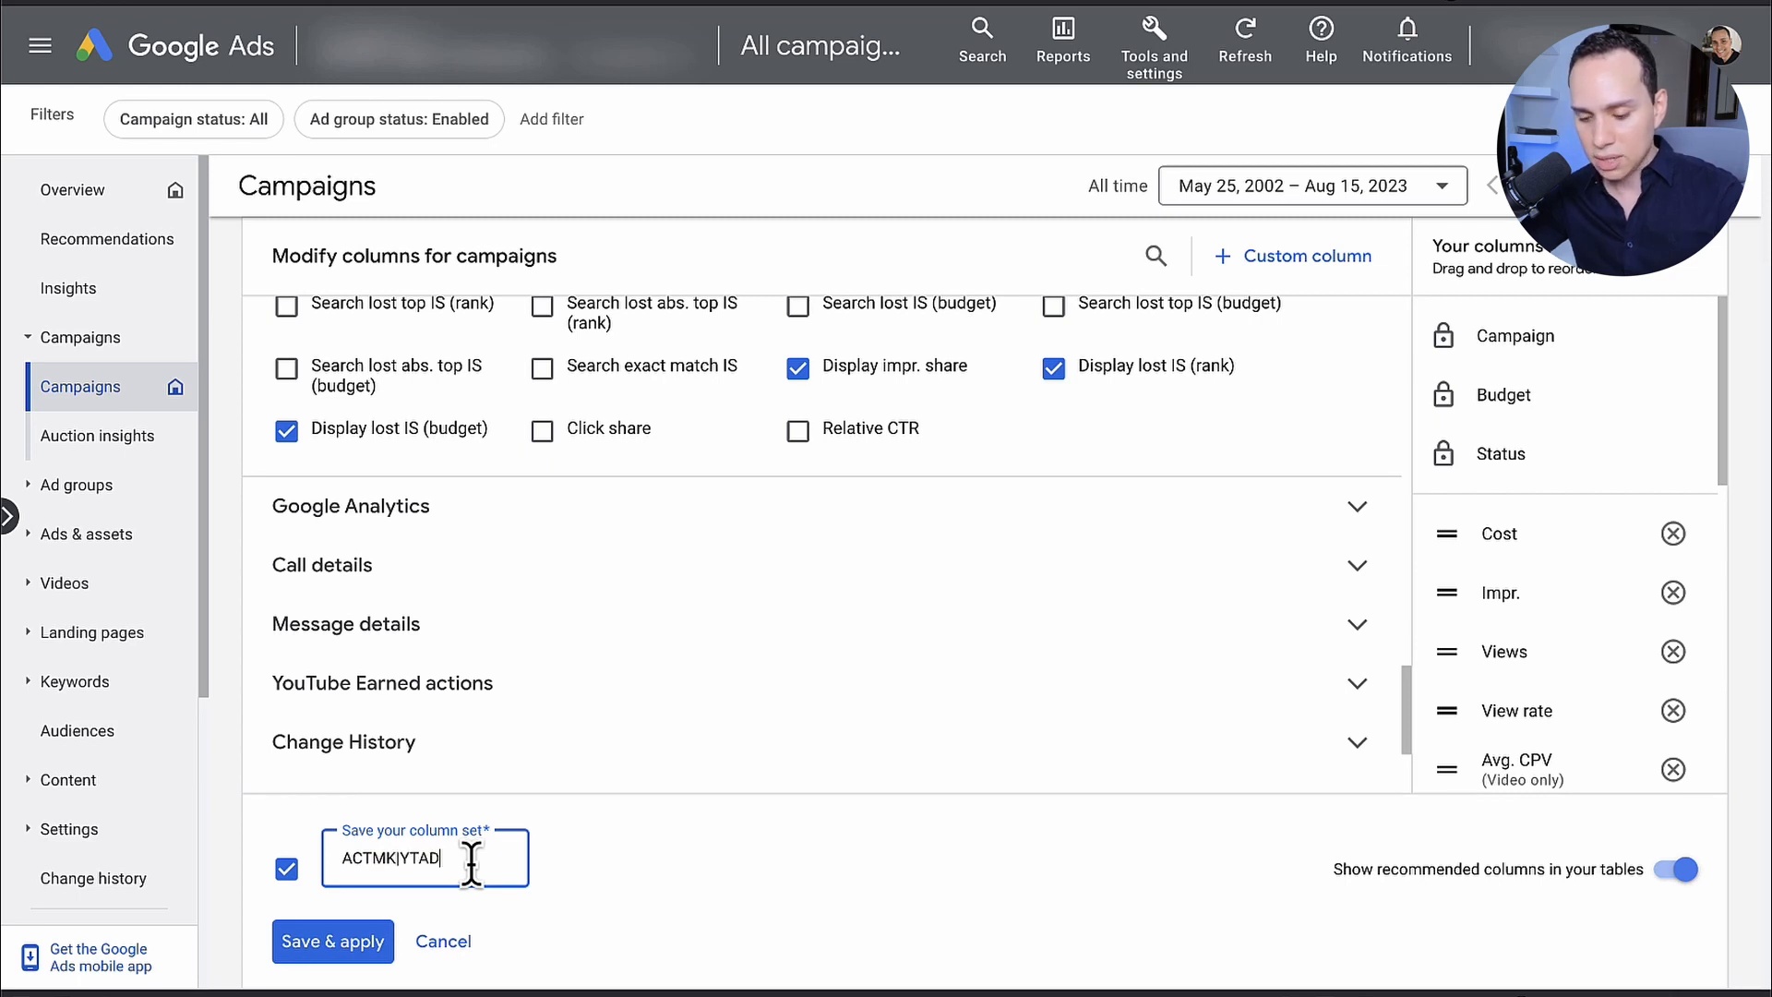
left_click(344, 938)
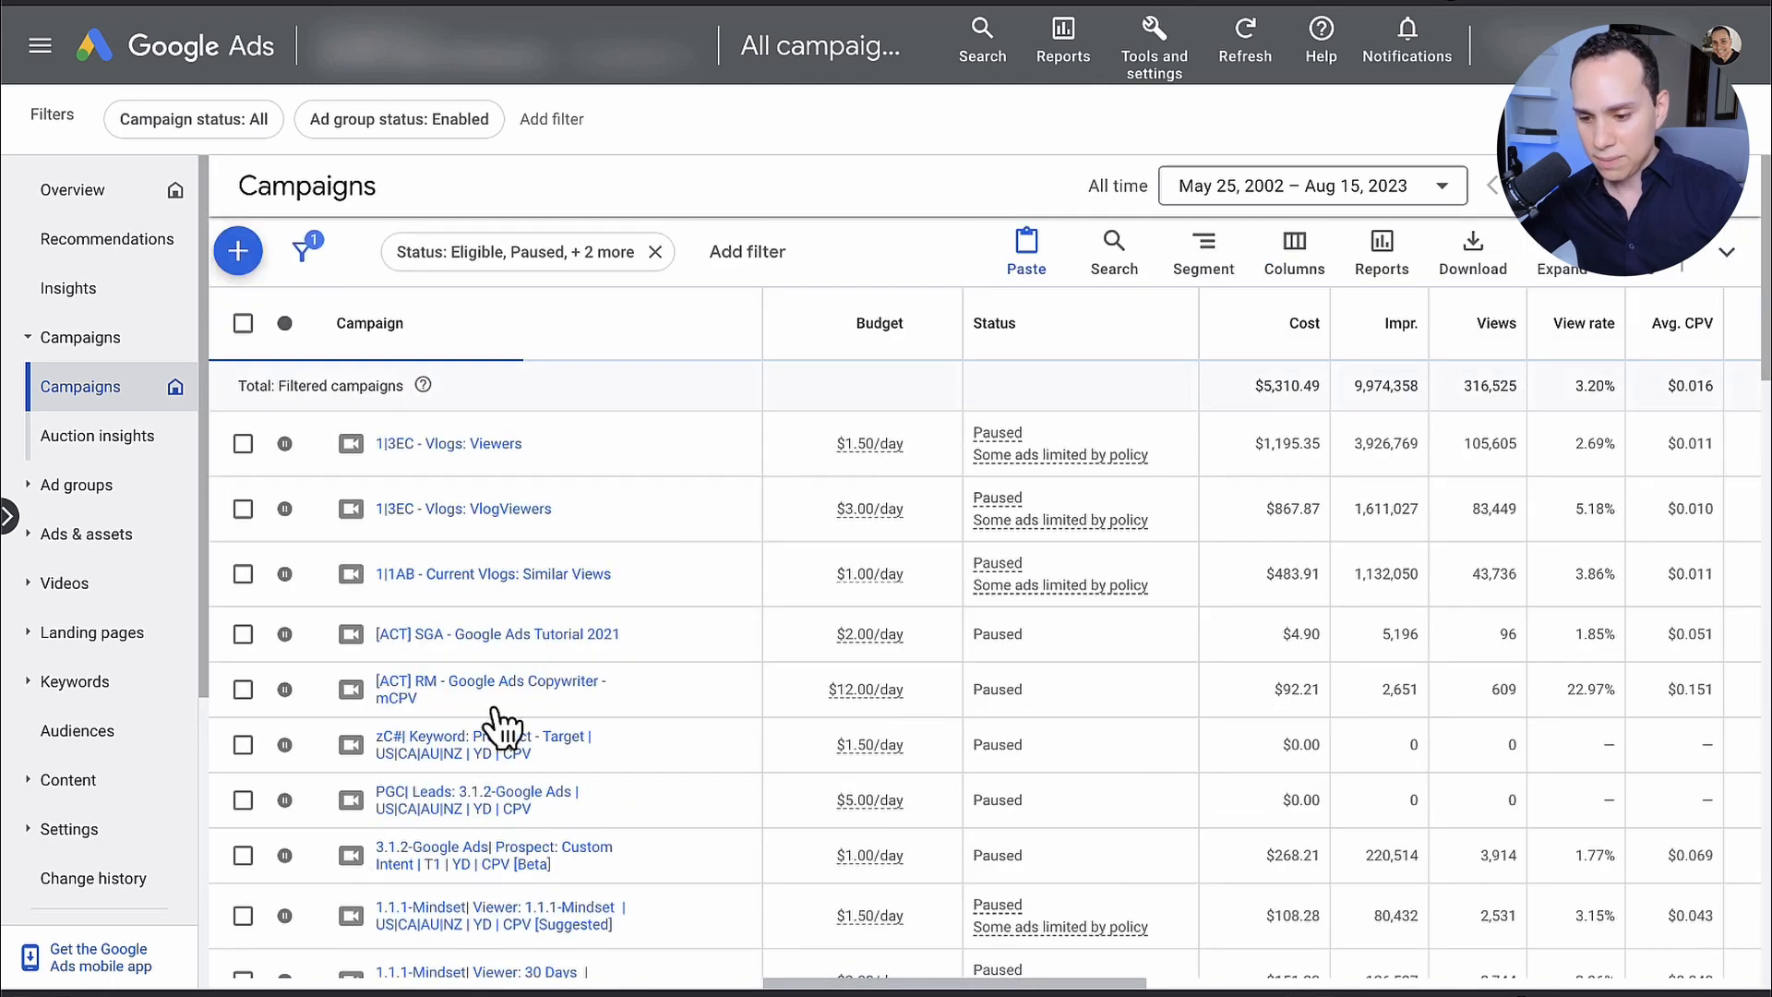
Step: Expand the campaigns table to full screen and examine its metrics from Cost and View rate across to Display impr. share and Bid strategy type
left_click(1563, 271)
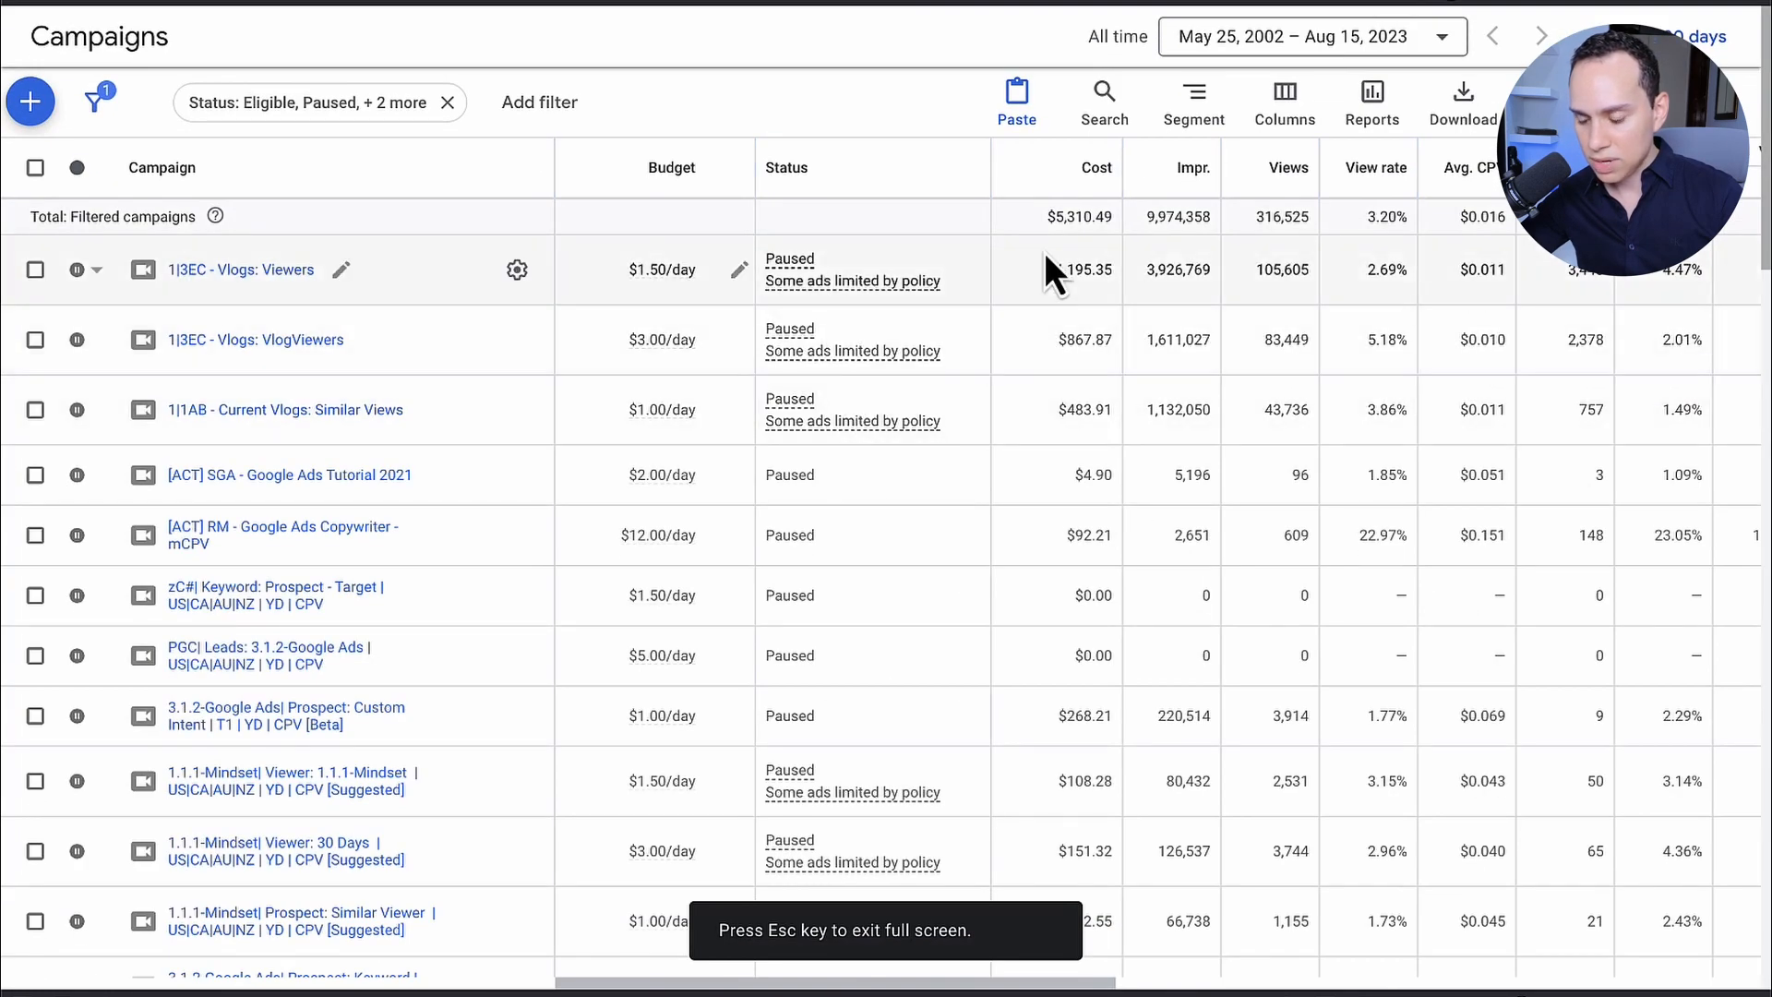
scroll(1032, 292, "right", 5)
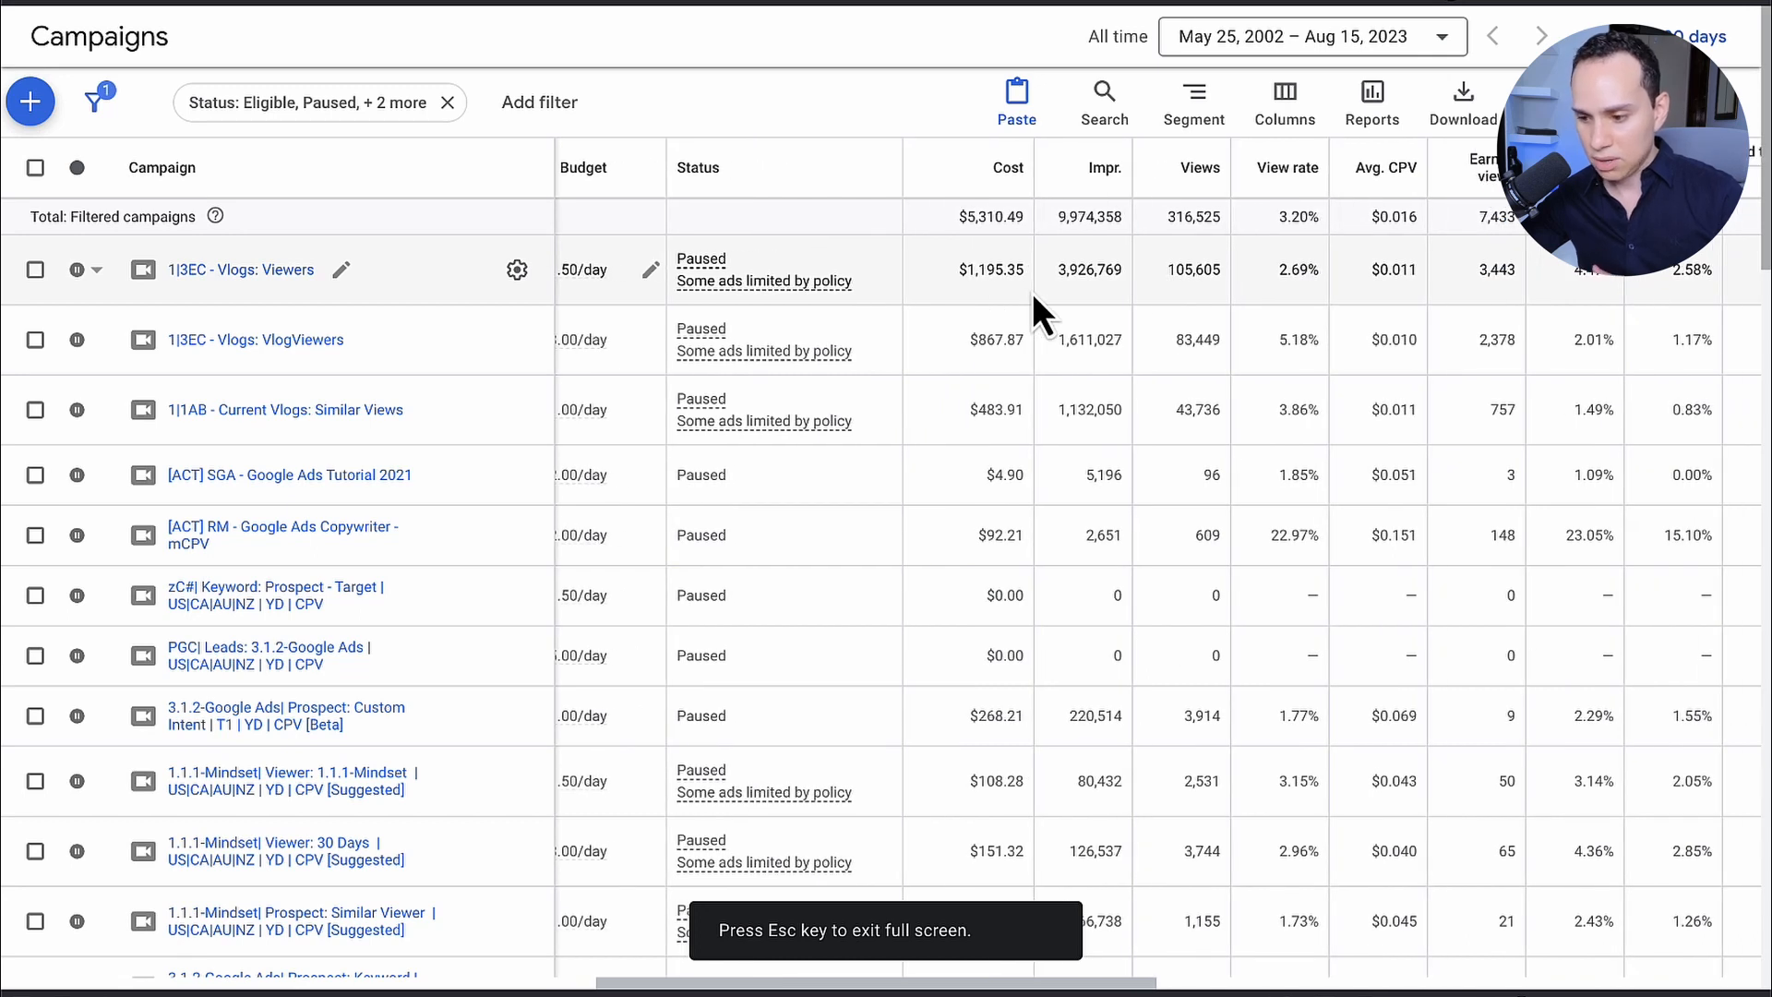
scroll(1032, 295, "right", 5)
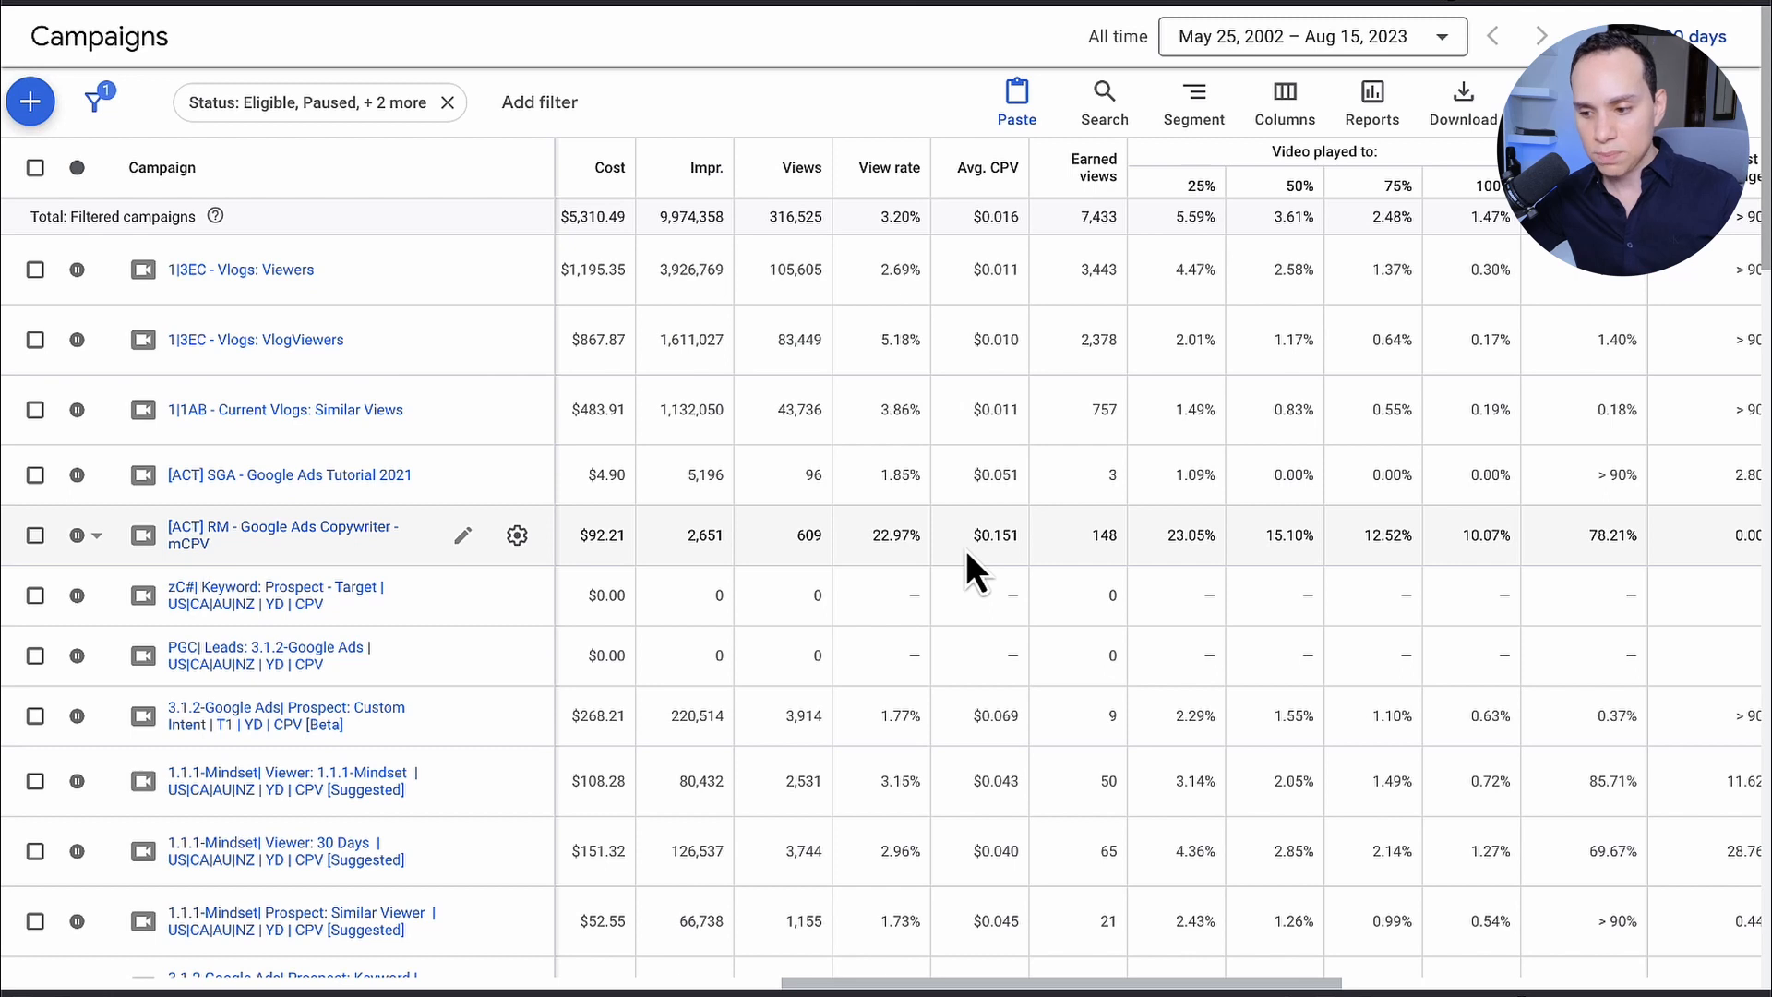
scroll(965, 550, "right", 4)
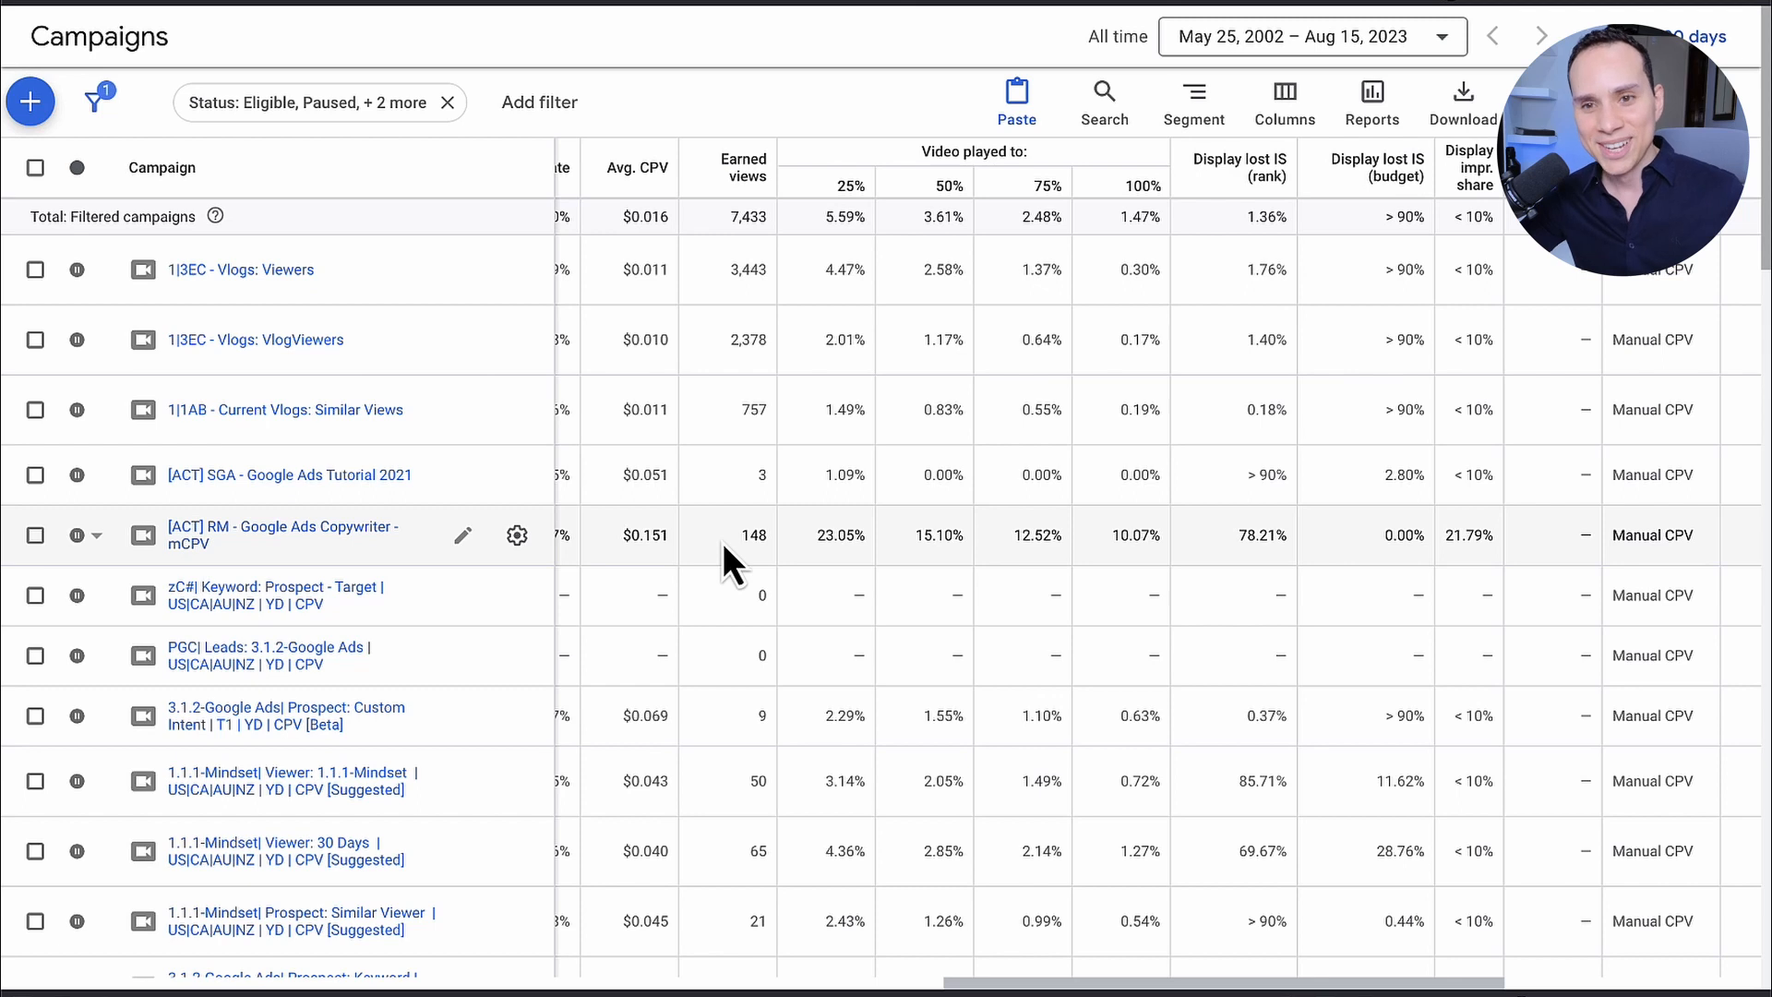
scroll(723, 543, "right", 3)
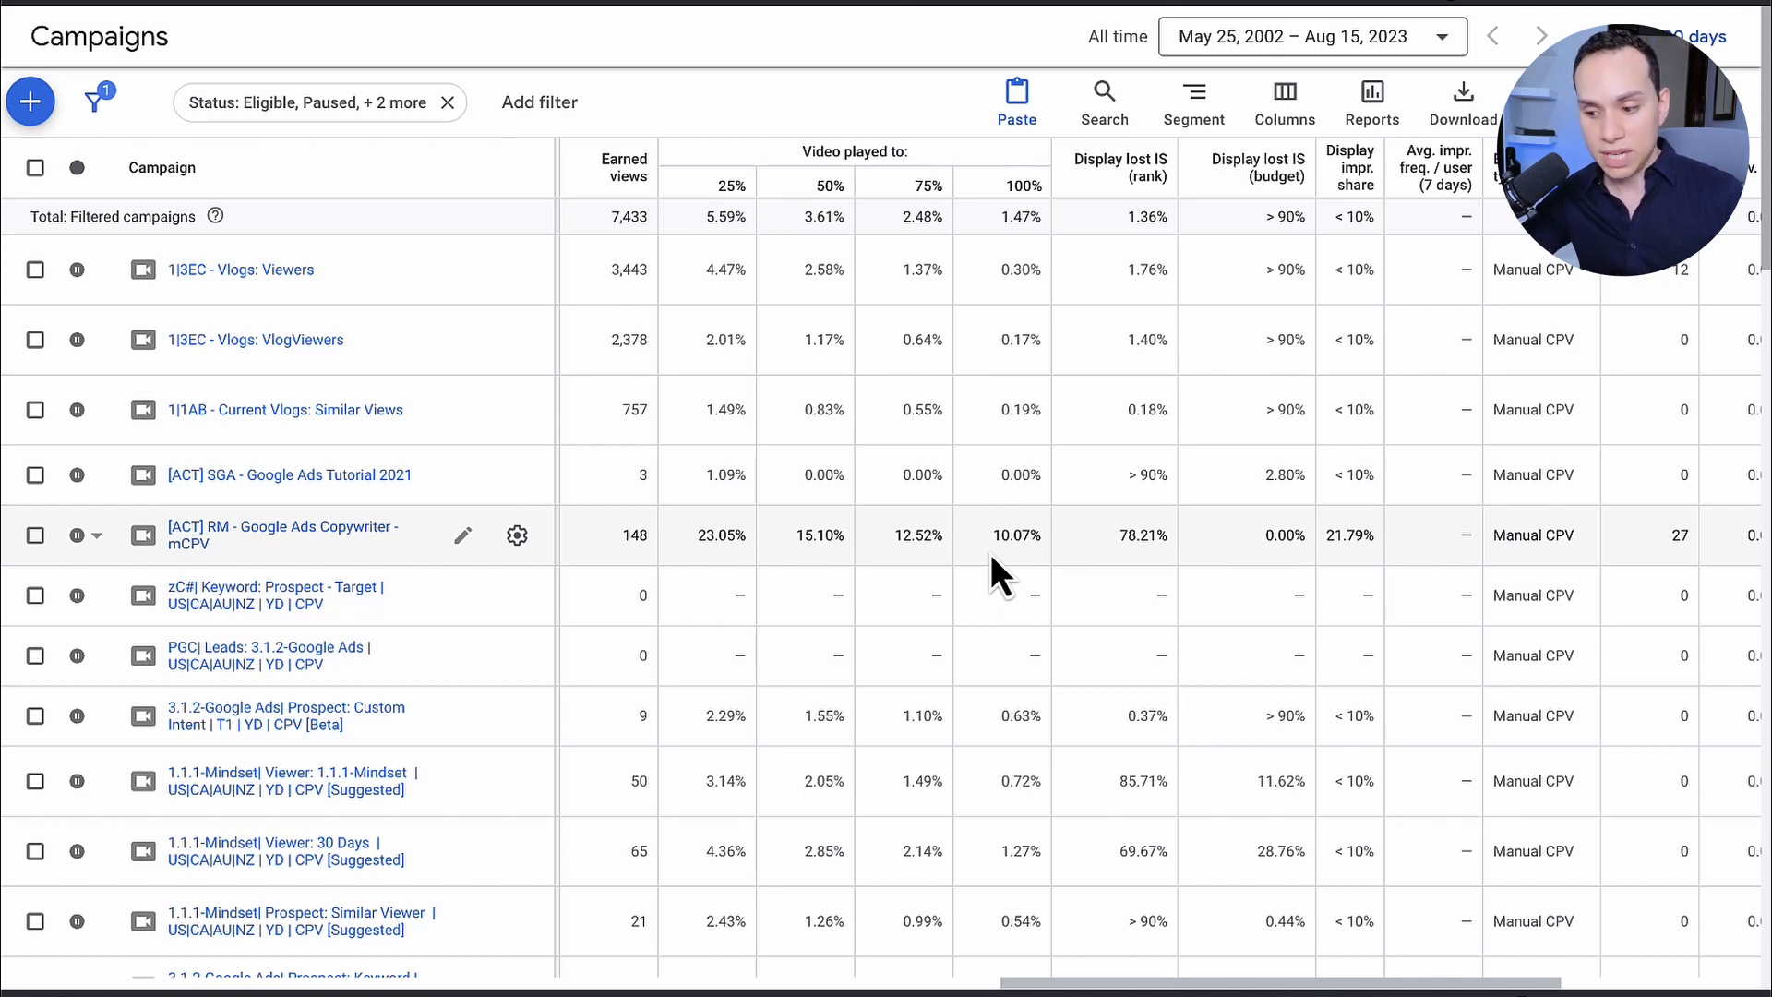
scroll(989, 552, "right", 4)
scroll(990, 552, "down", 1)
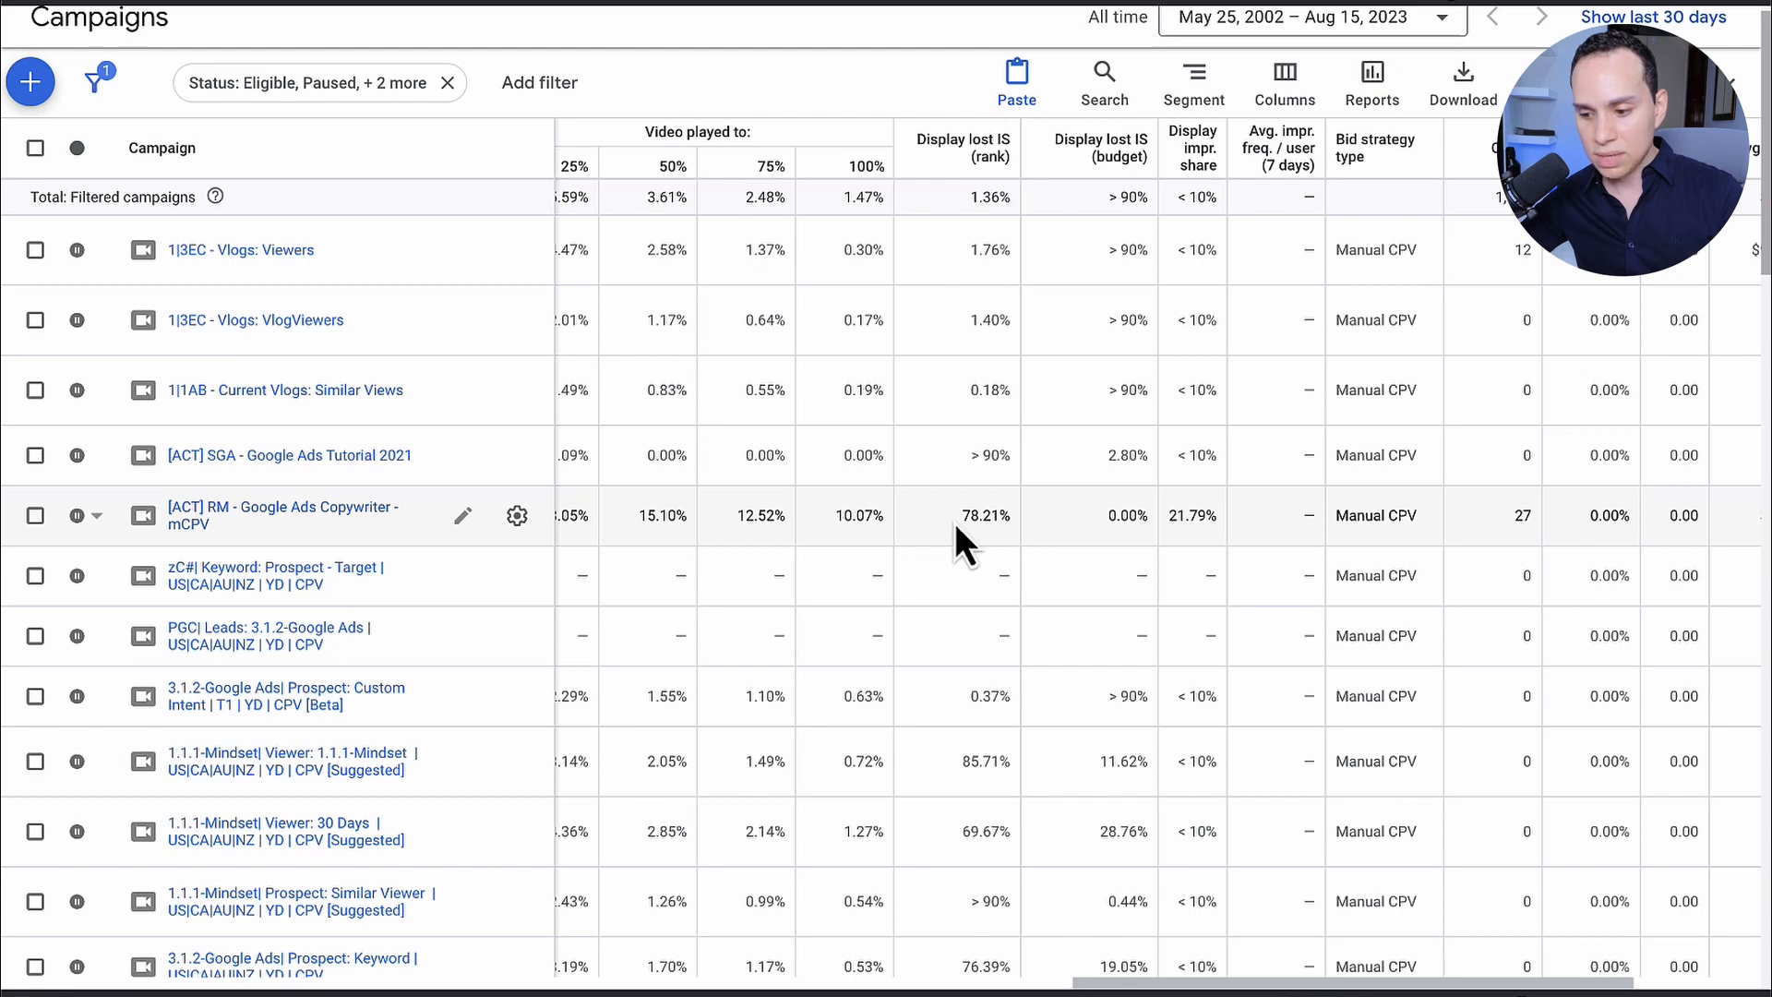
Step: Compare Display lost IS (rank) and Display lost IS (budget) for the VlogViewers, Google Ads Copywriter and Prospect: Custom Intent [Beta] campaigns
left_click_drag(960, 517, 998, 515)
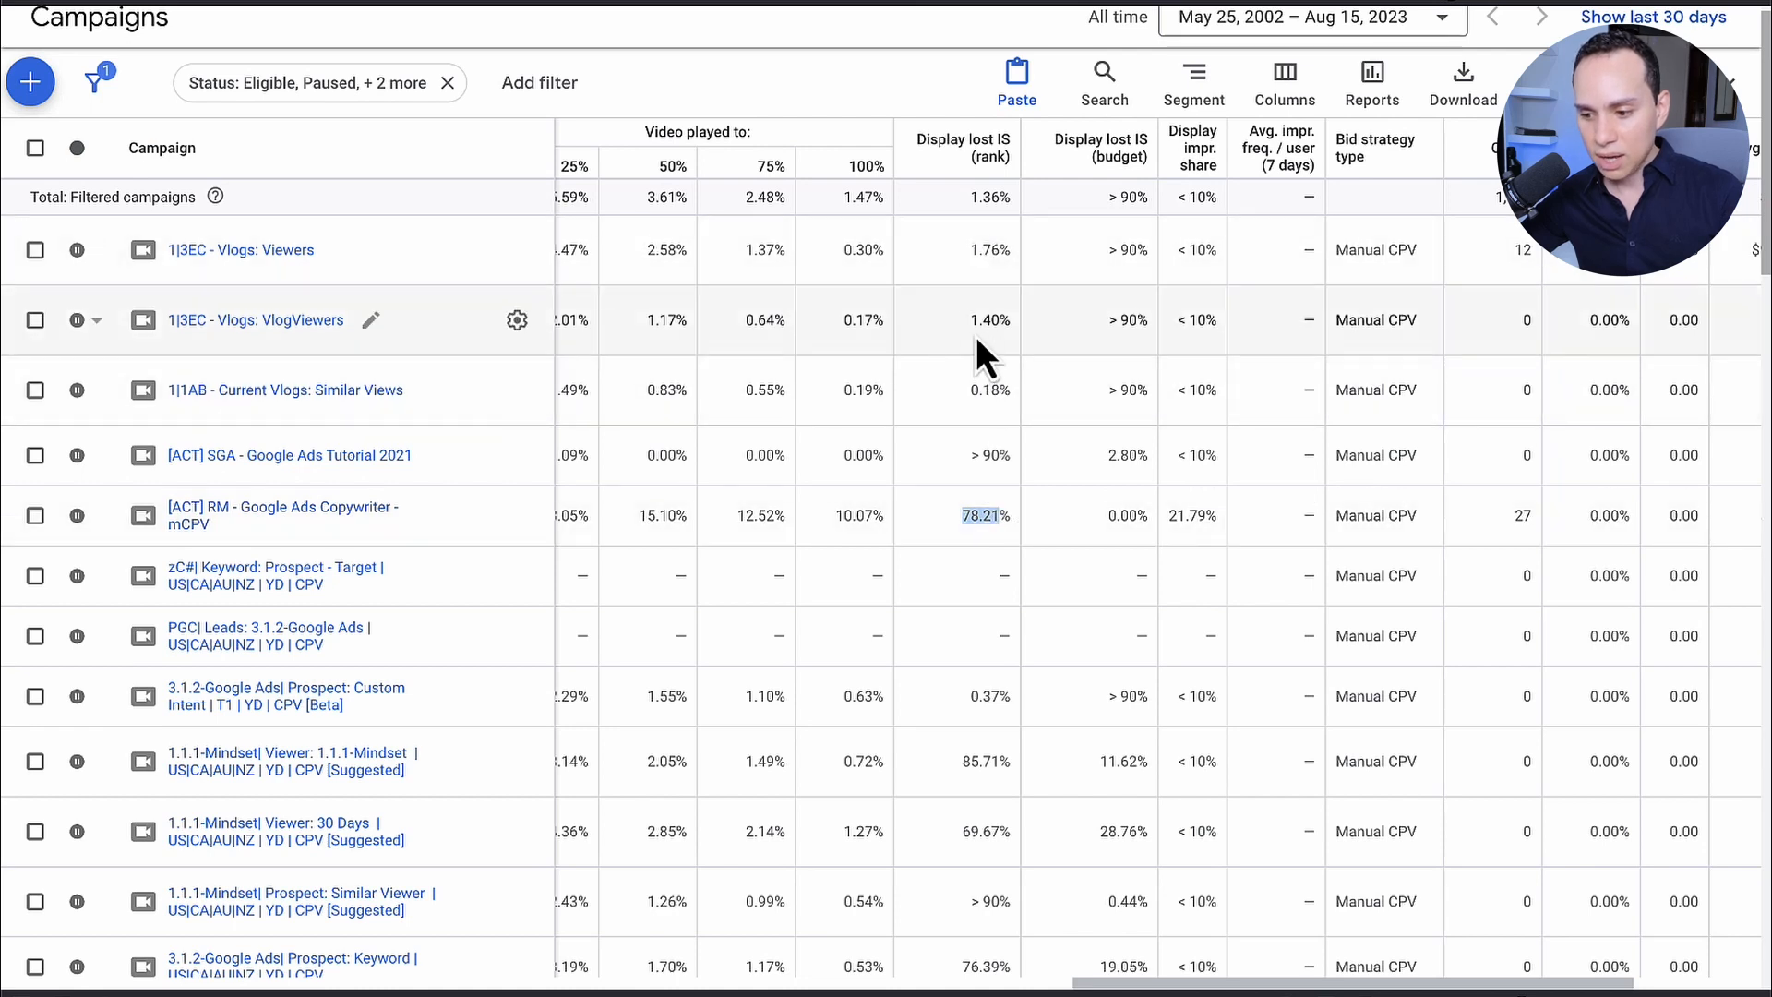
left_click_drag(970, 321, 1000, 325)
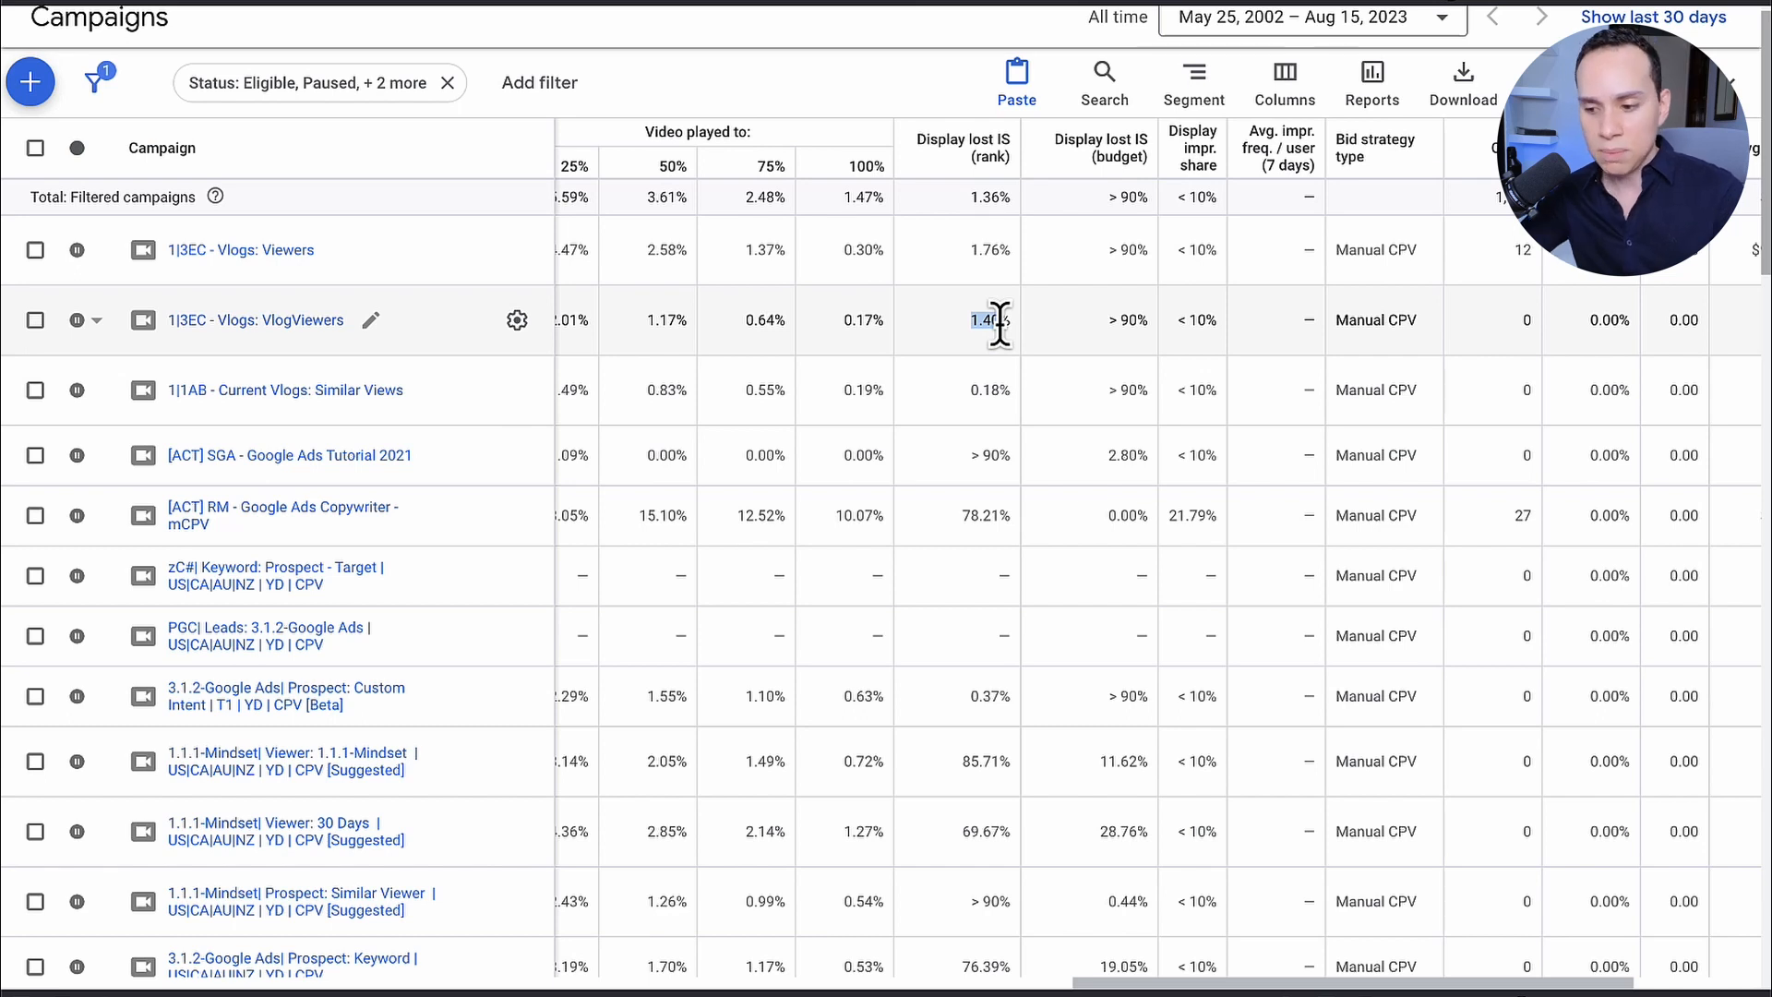
left_click_drag(1110, 319, 1140, 320)
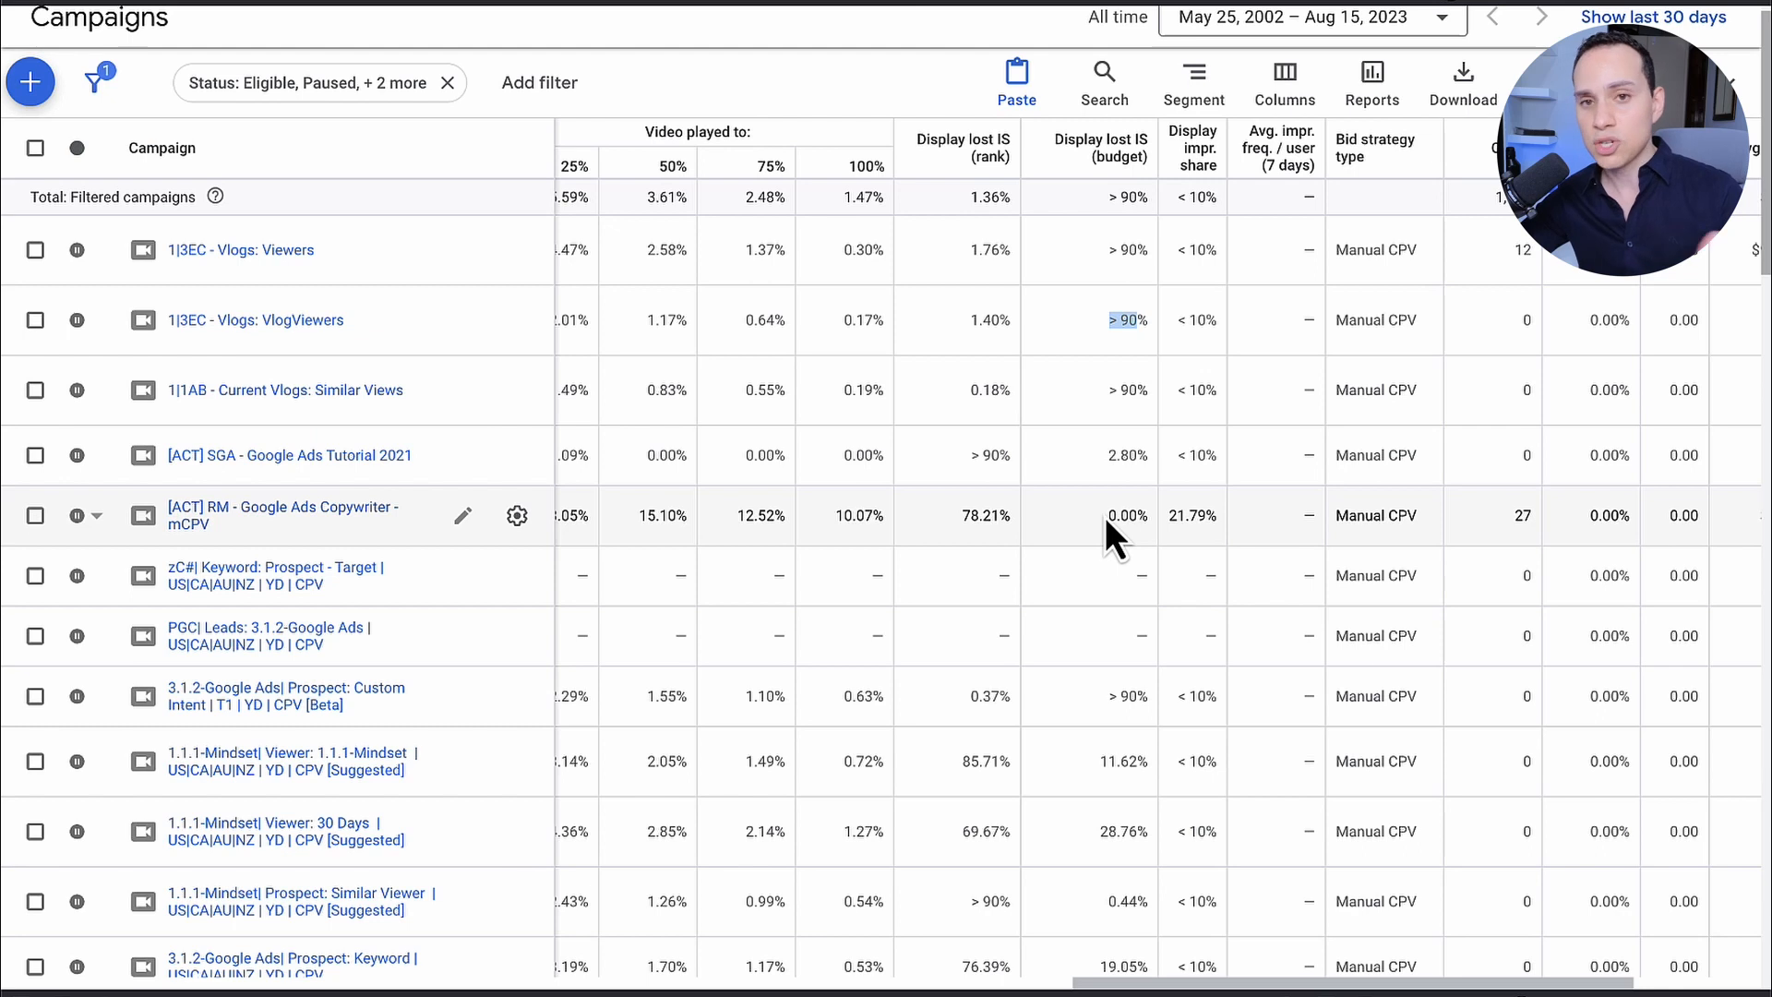
left_click_drag(959, 515, 1002, 517)
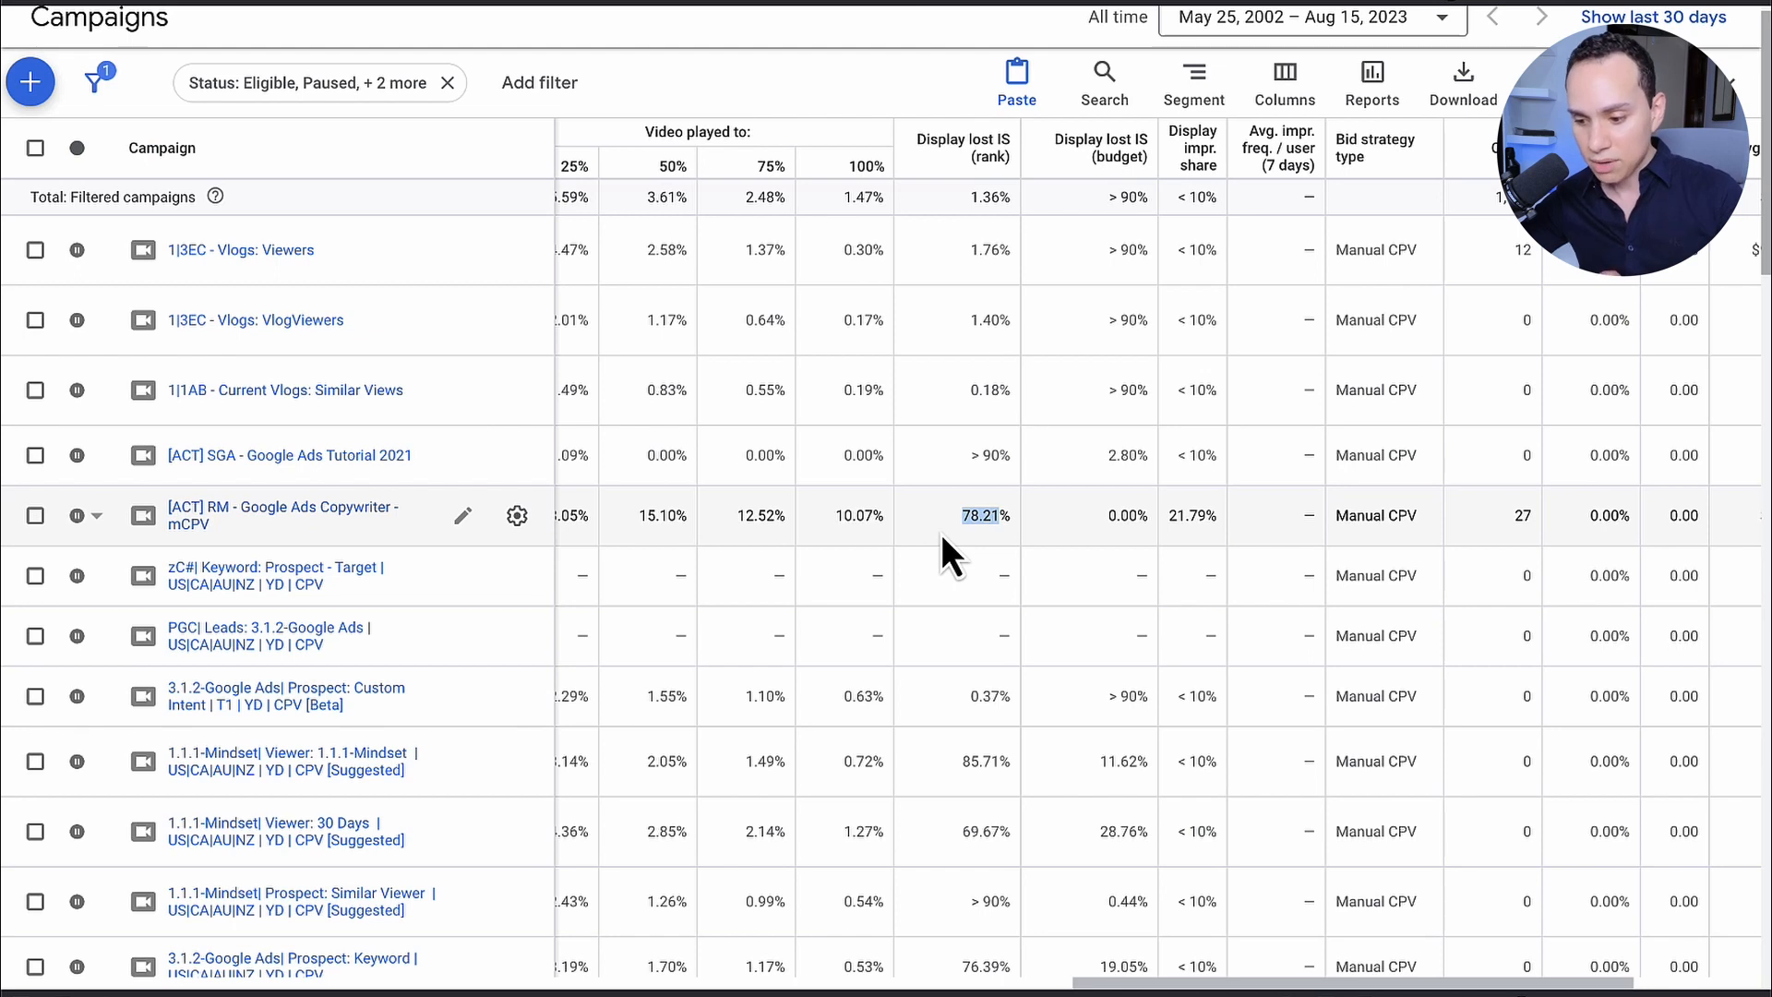
left_click_drag(968, 702, 998, 701)
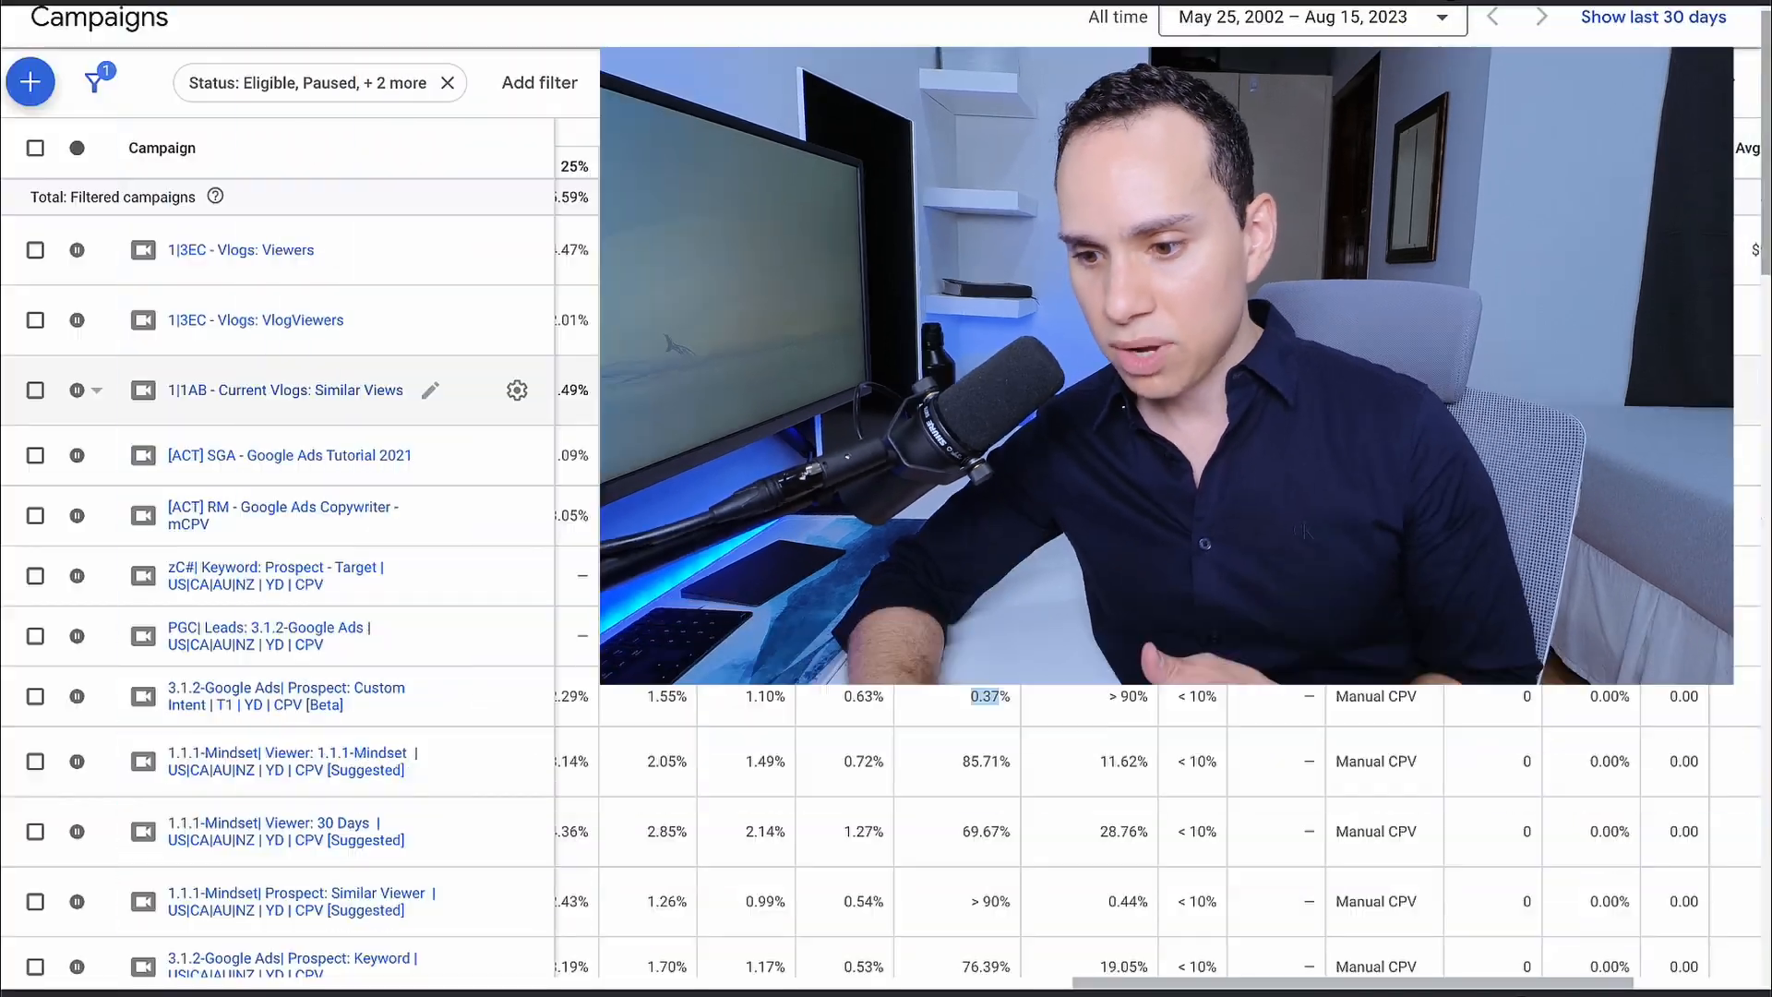
Step: Sort the campaigns table by impressions in ascending order
scroll(812, 378, "left", 9)
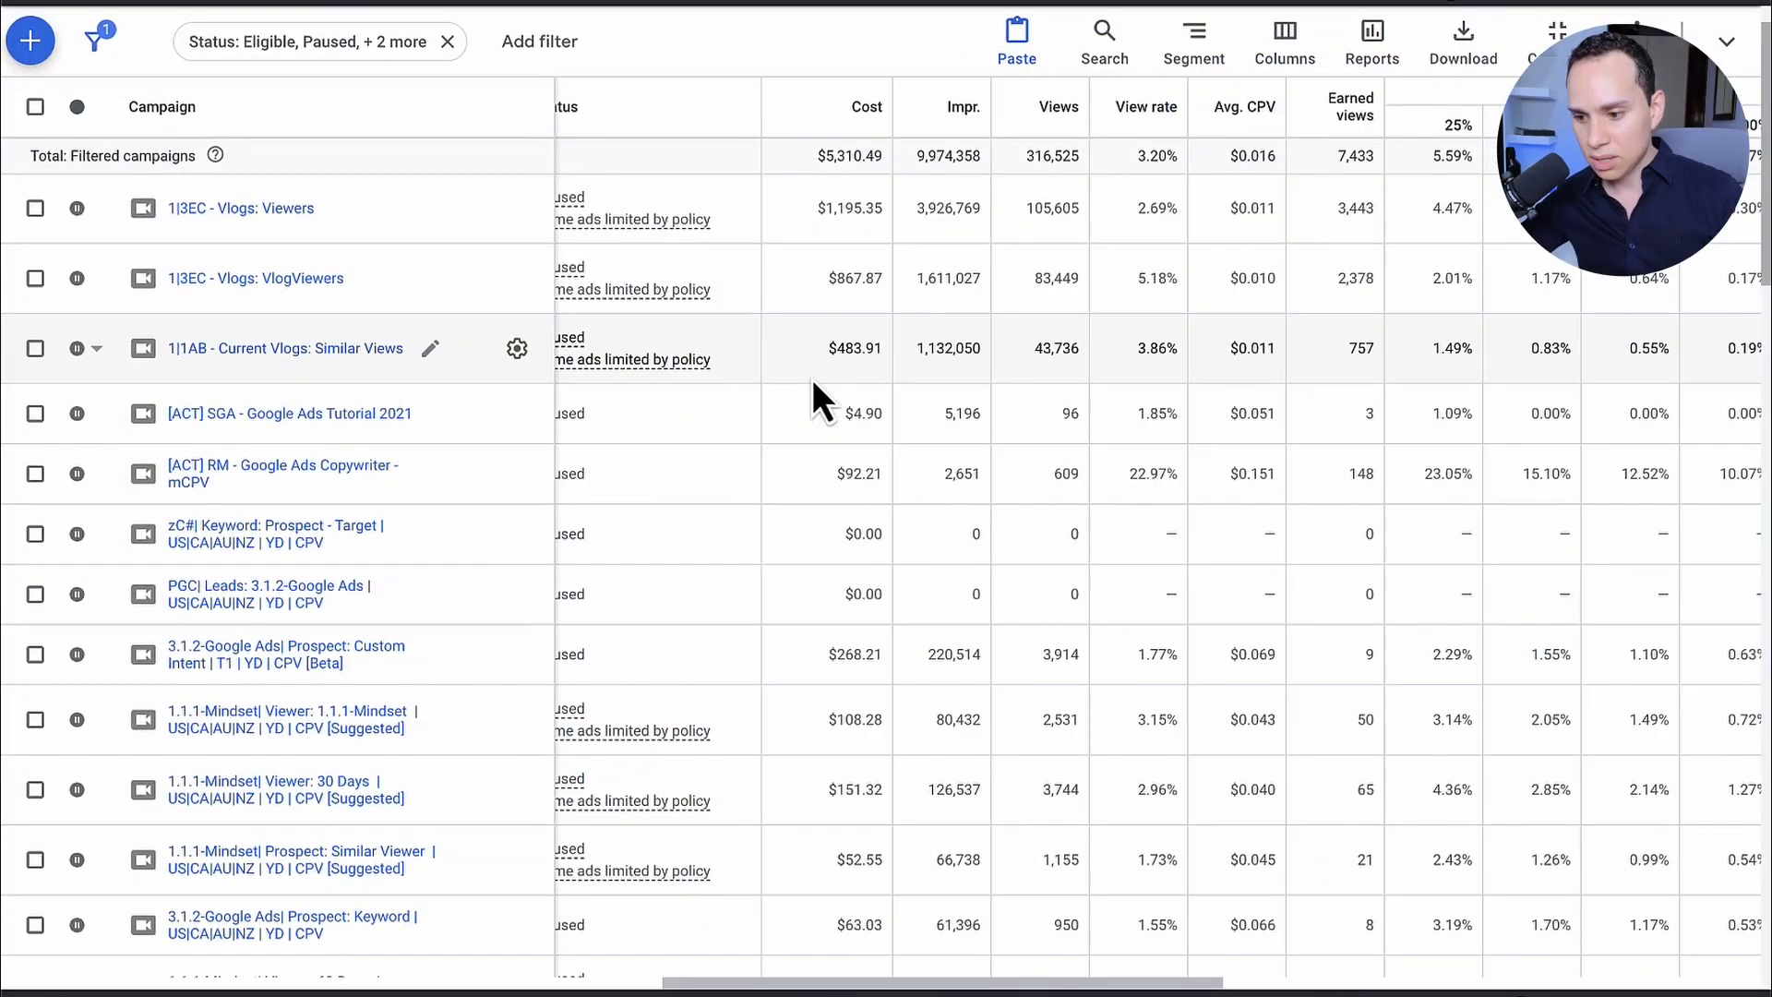
scroll(813, 378, "up", 1)
left_click(971, 183)
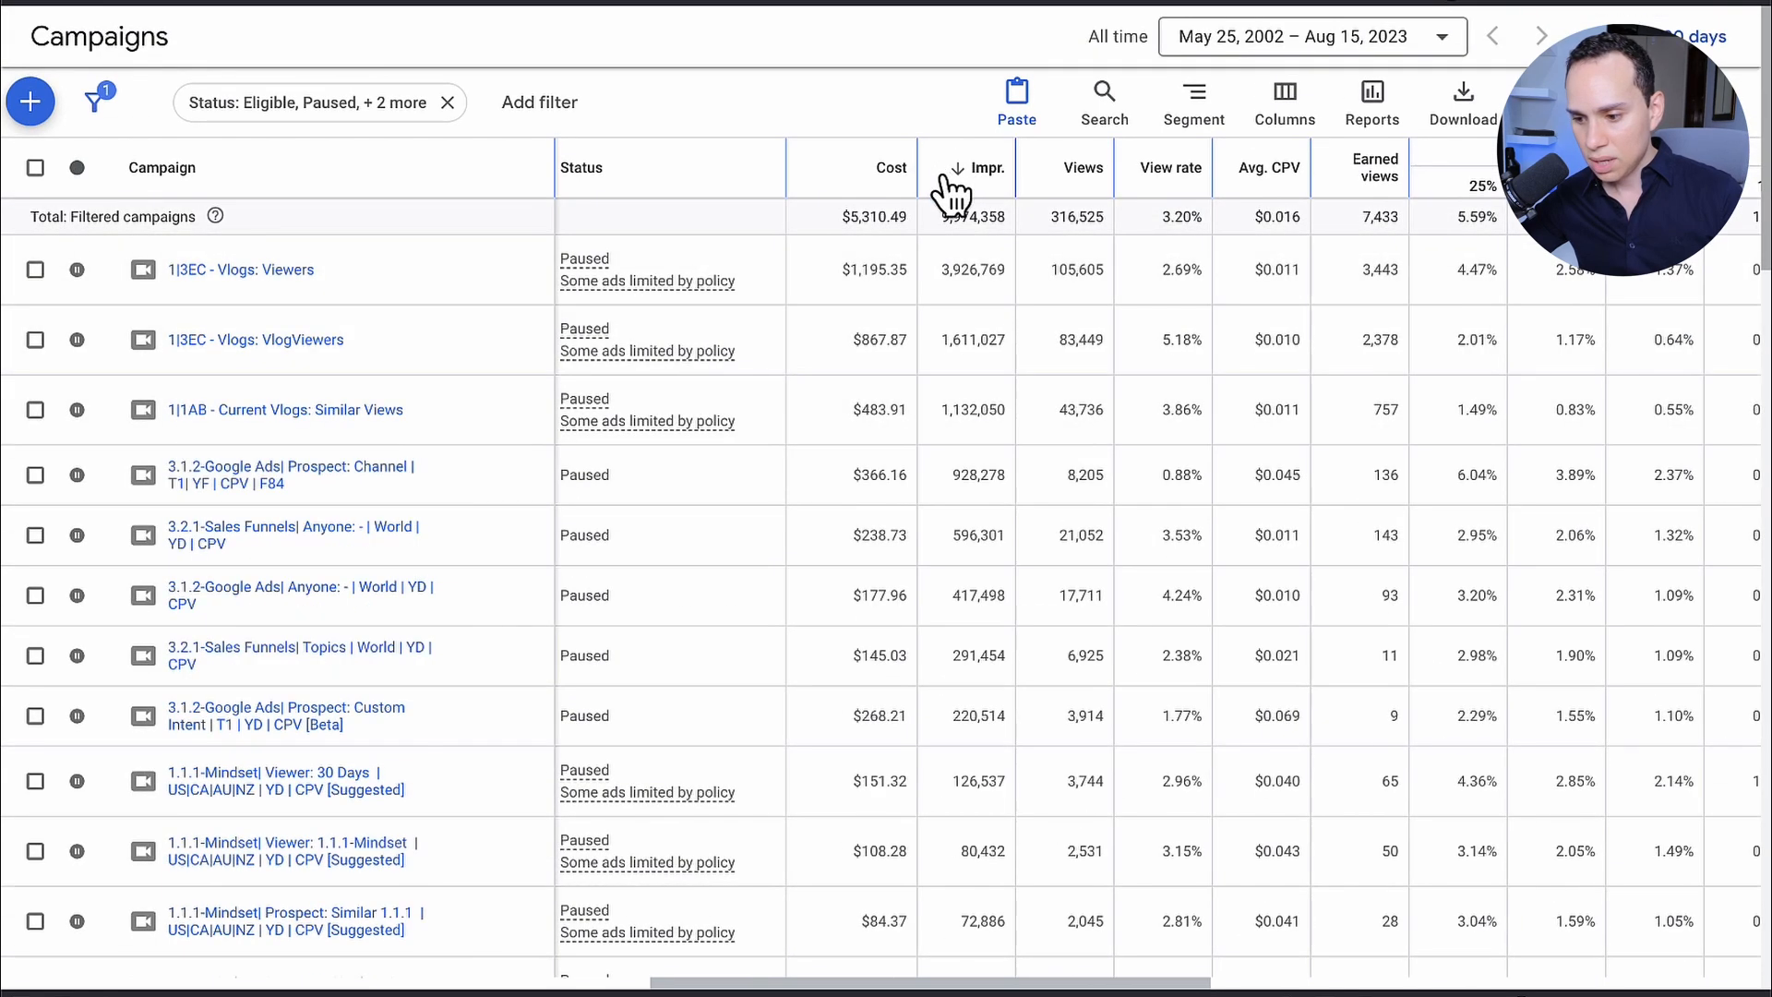
left_click(955, 185)
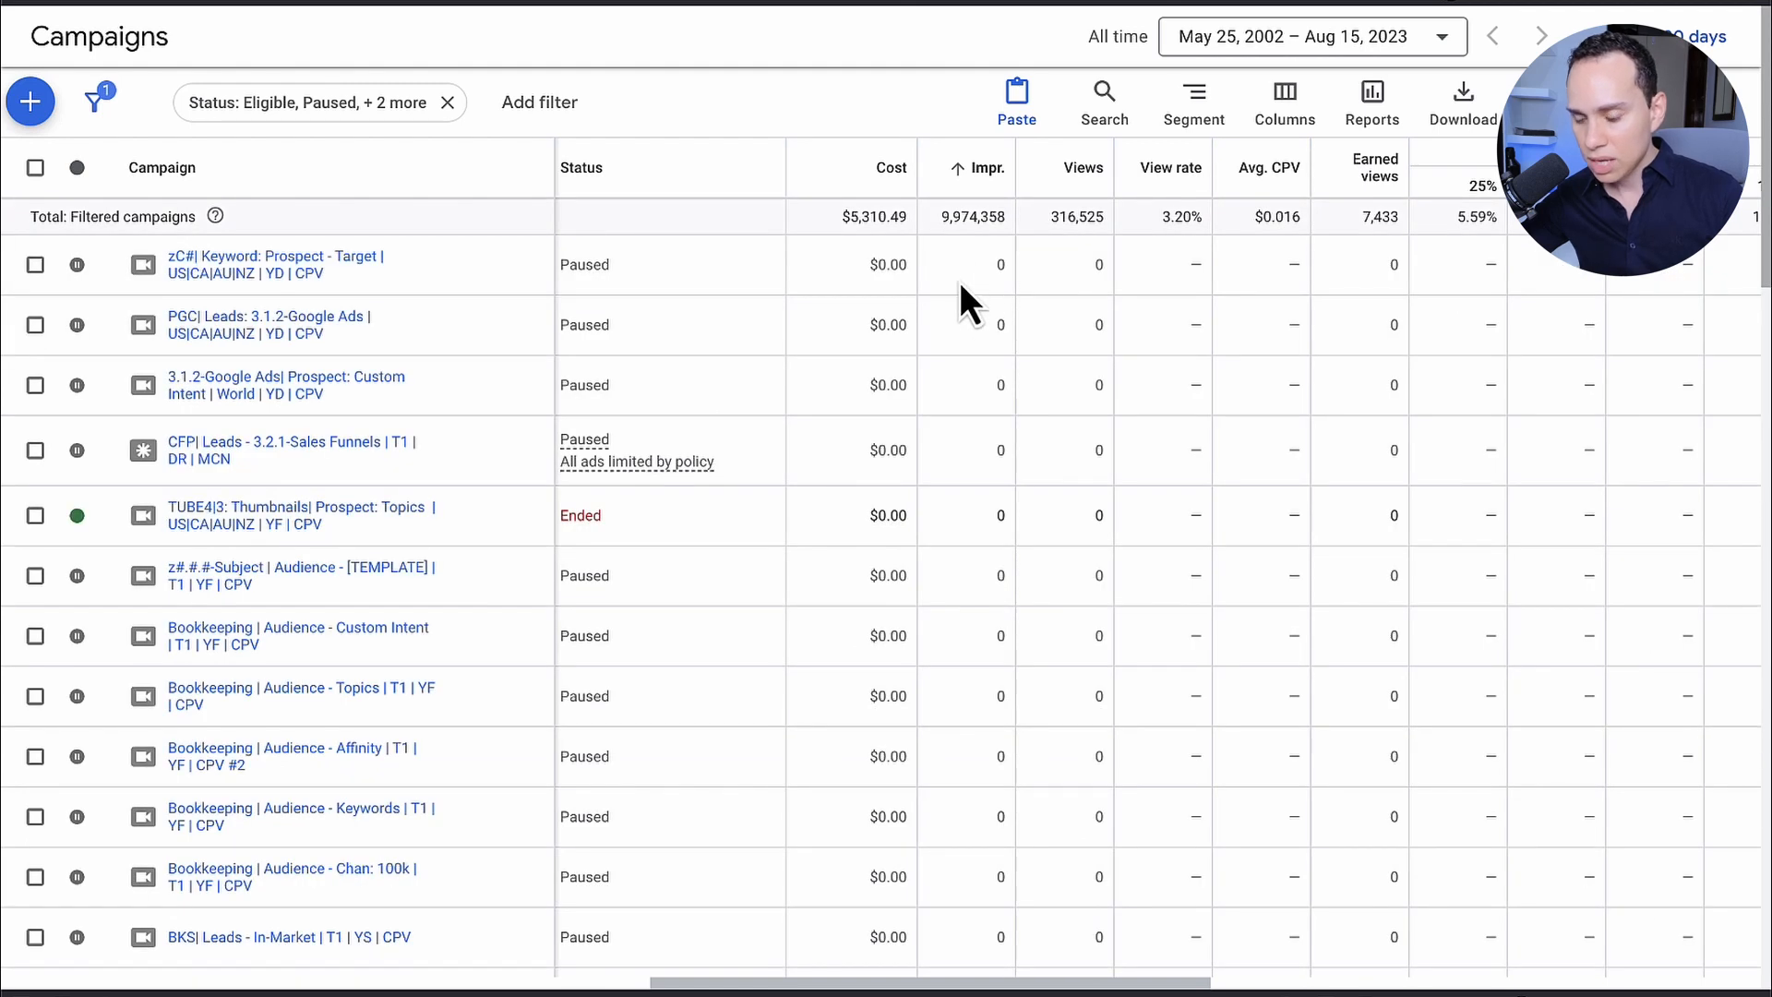
Step: Compare the impressions and views of the 3.1.2-Google Ads Prospect: Channel F84 campaign with the impressions of [ACT] RM - Google Ads Copywriter
scroll(964, 276, "down", 15)
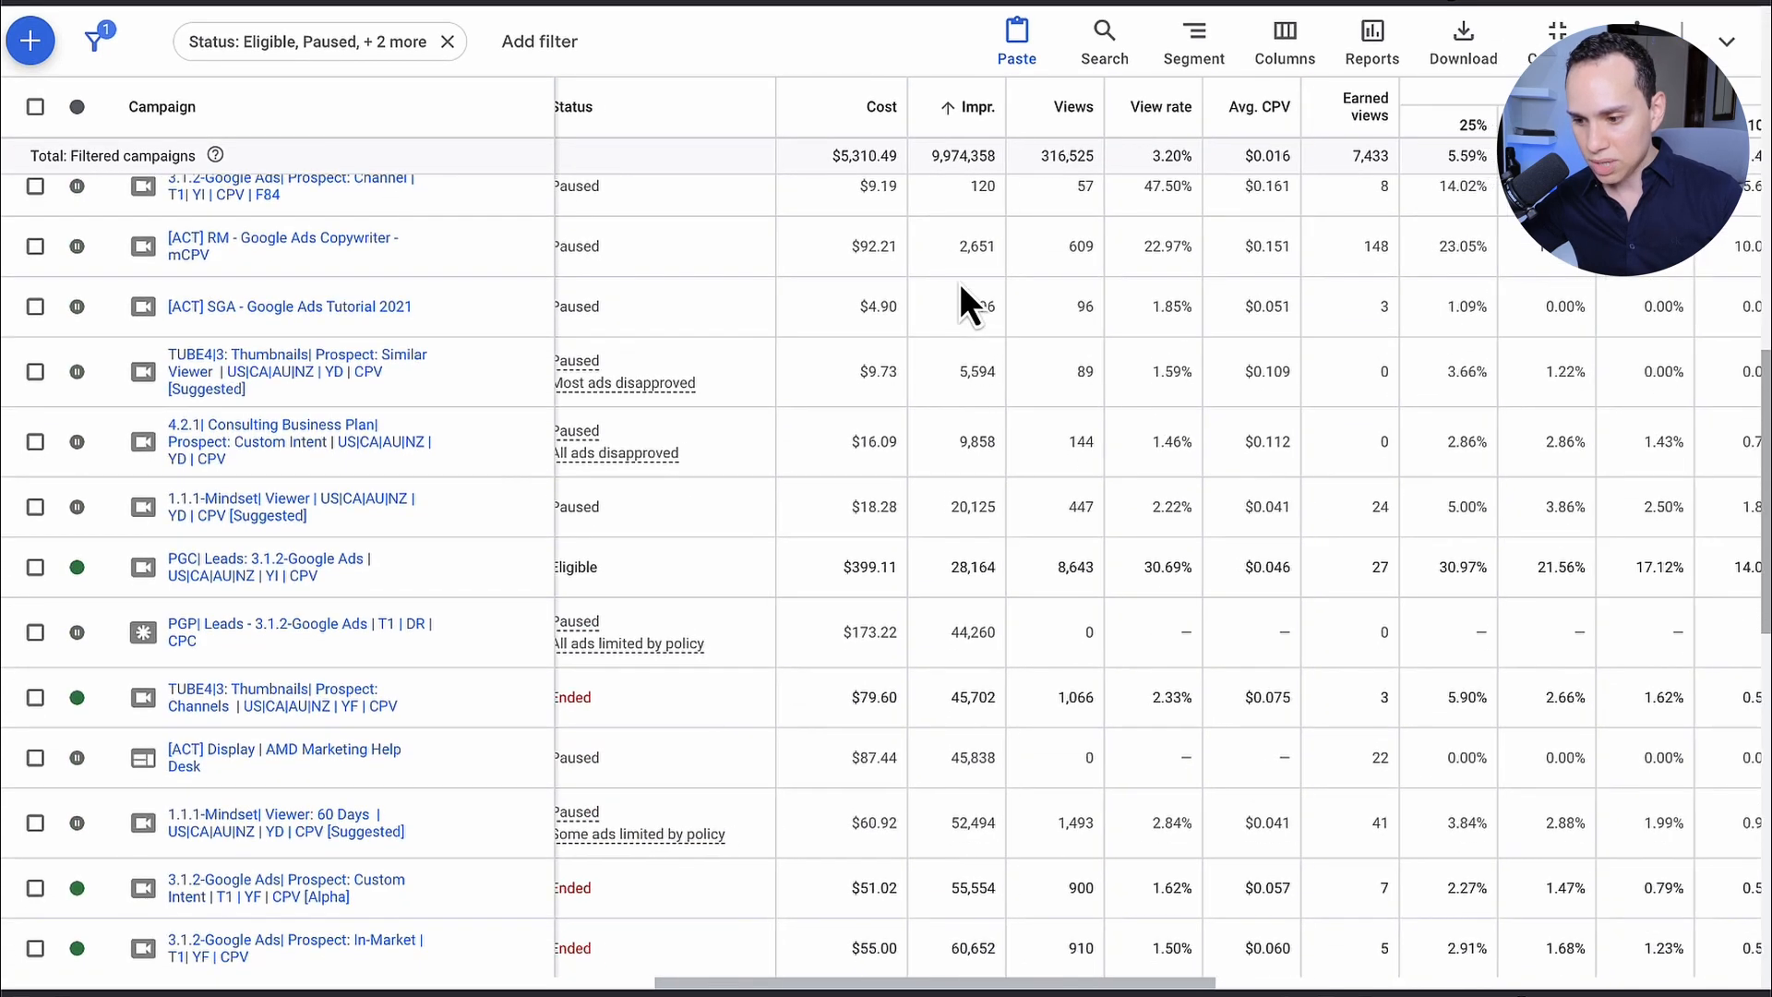
scroll(961, 282, "up", 1)
scroll(961, 430, "up", 1)
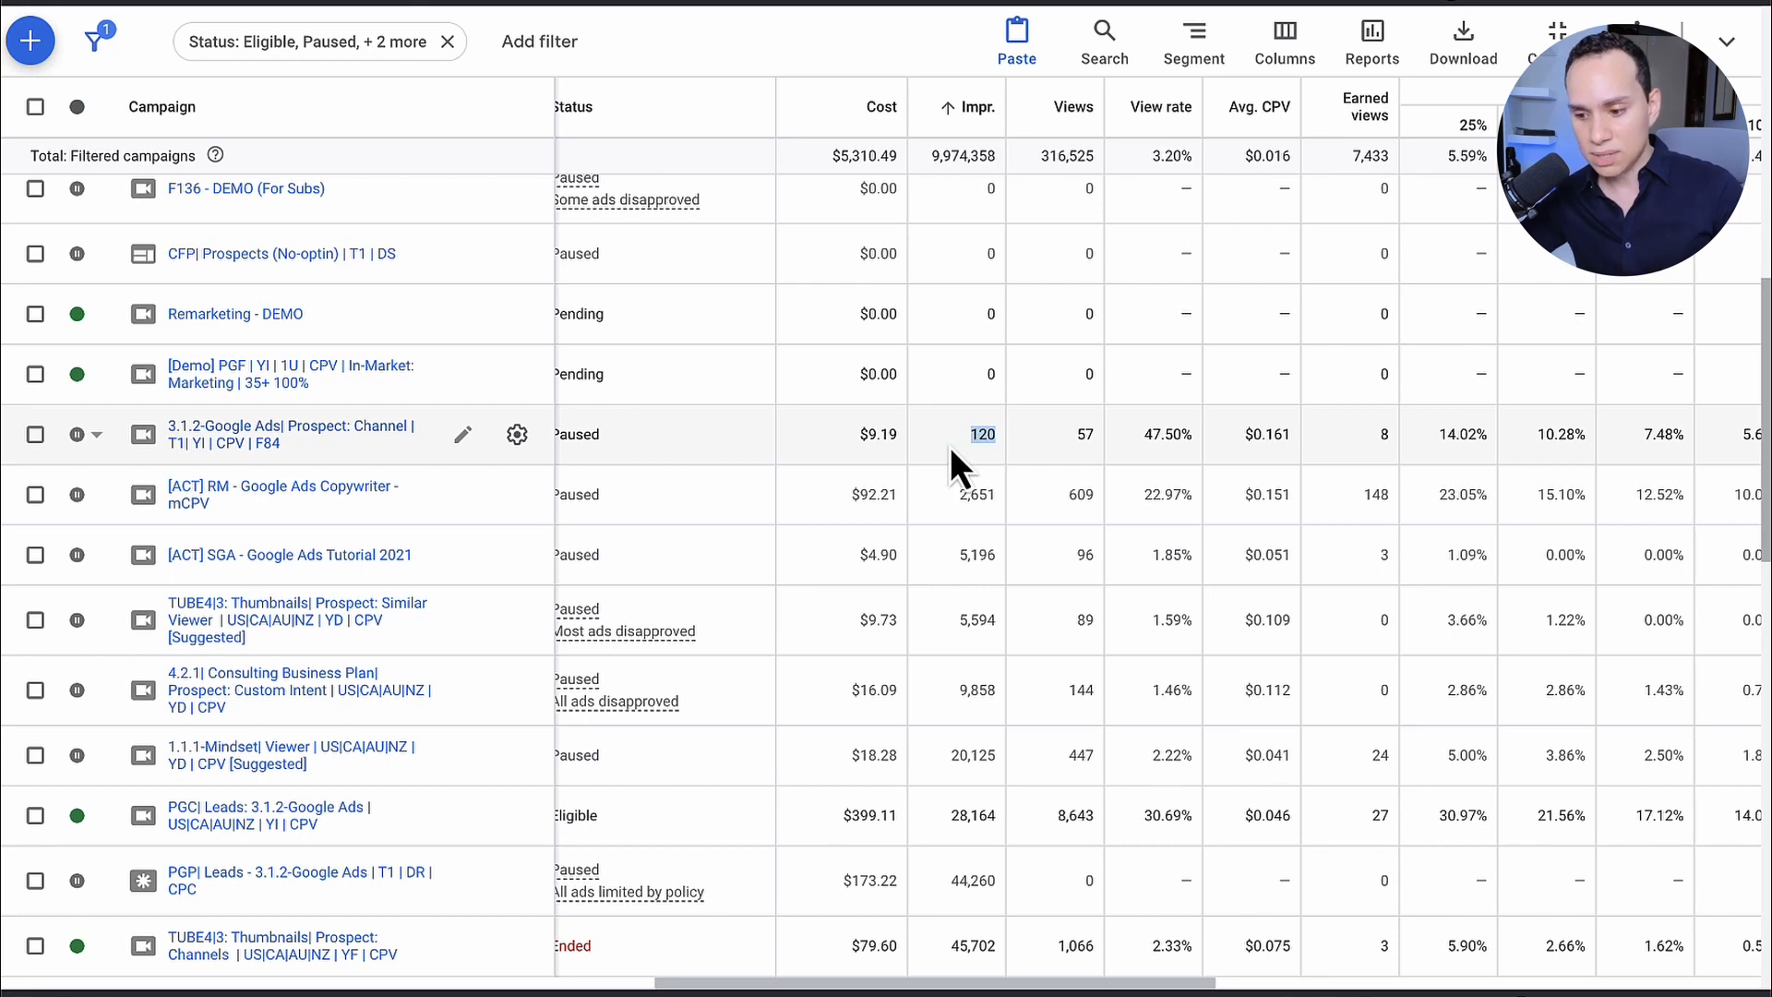
left_click_drag(958, 495, 993, 498)
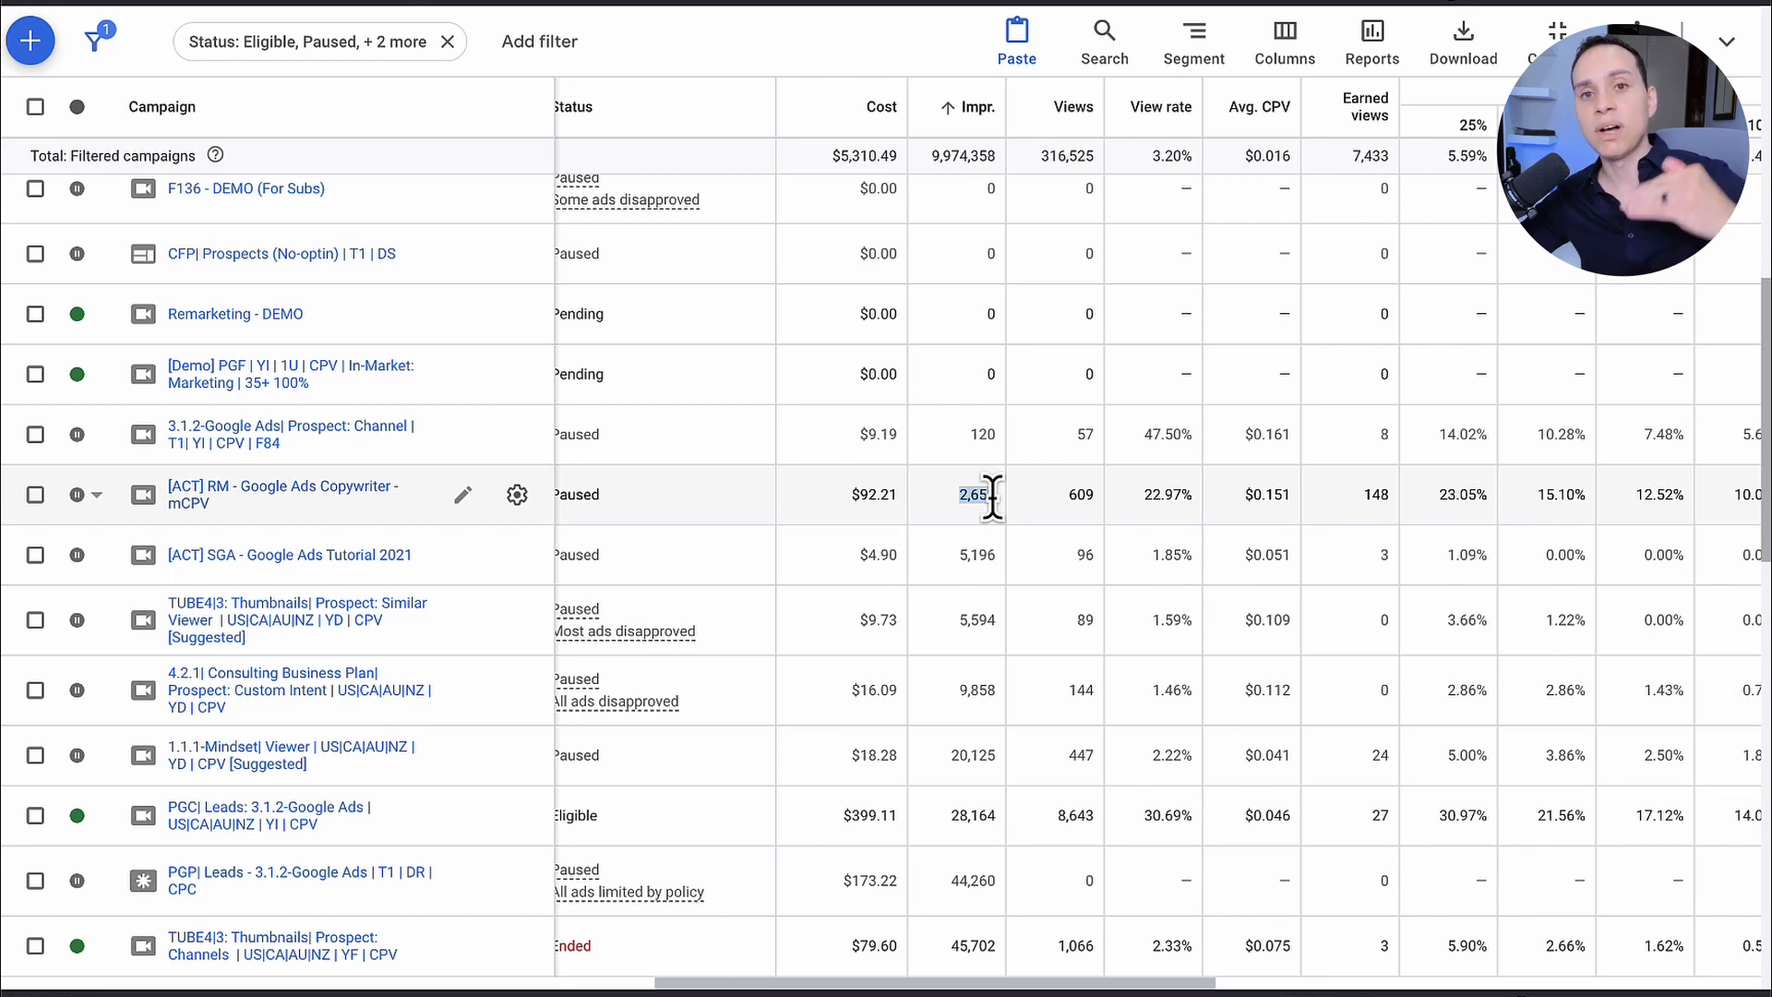
double_click(988, 497)
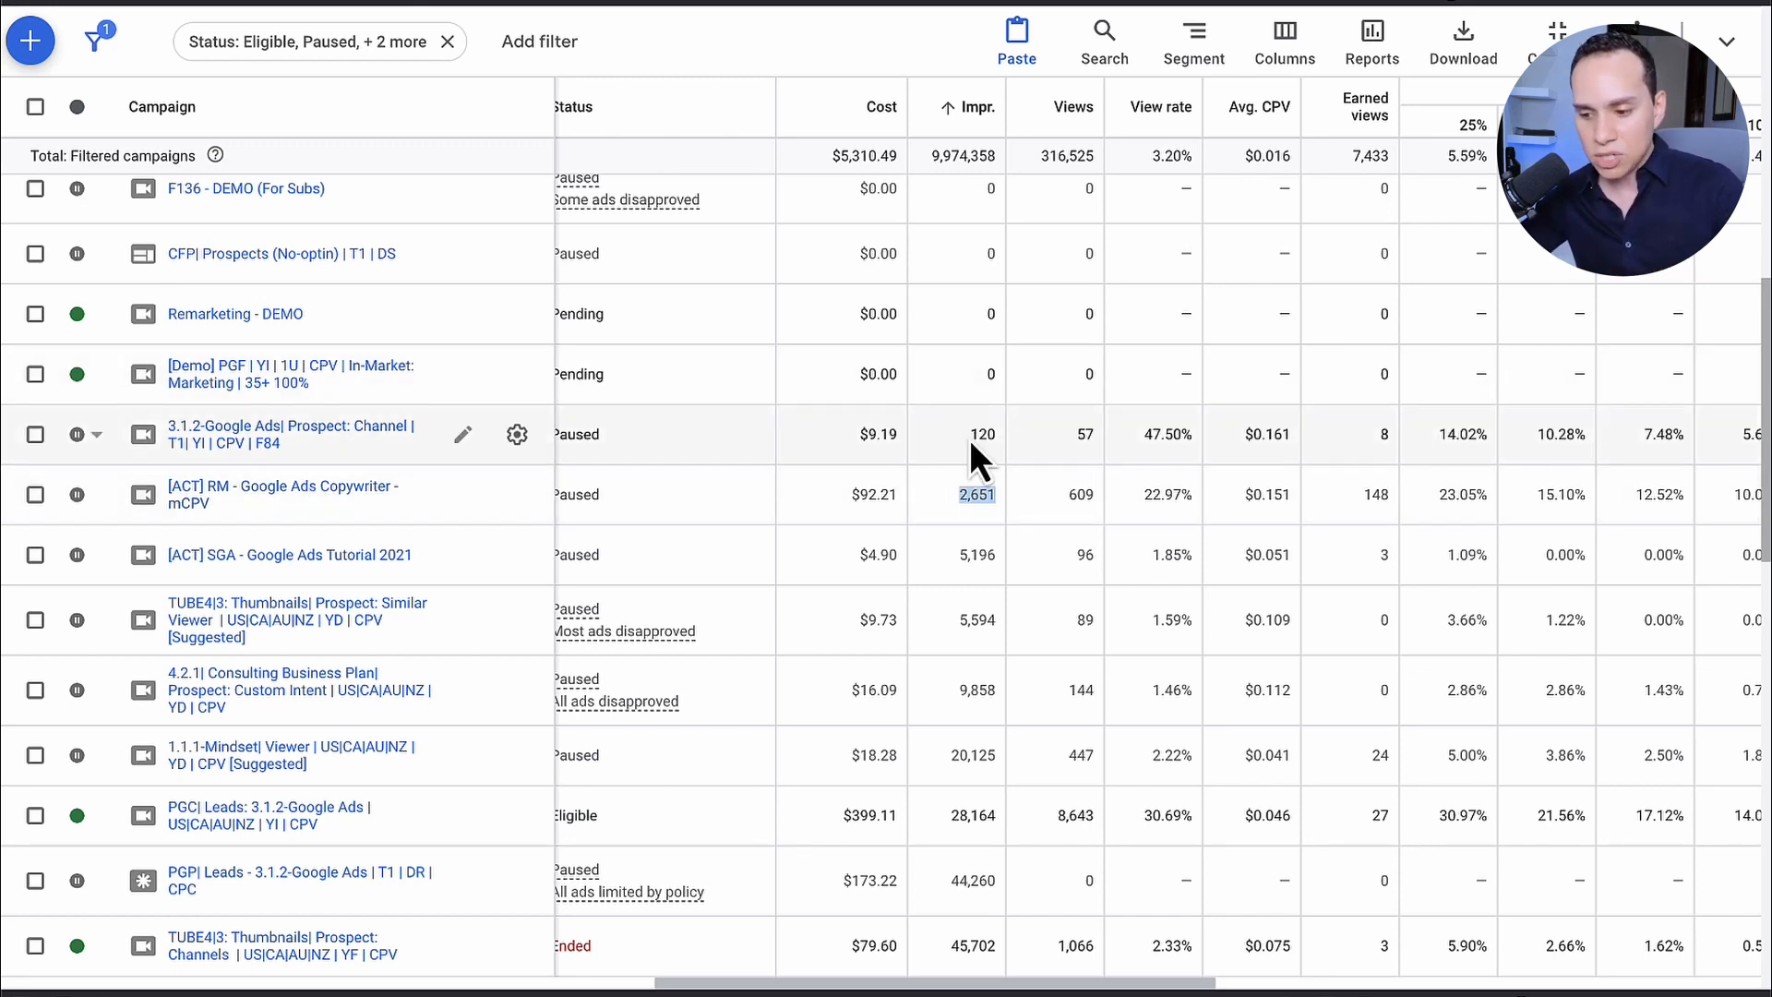
left_click_drag(971, 439, 999, 439)
left_click(1072, 441)
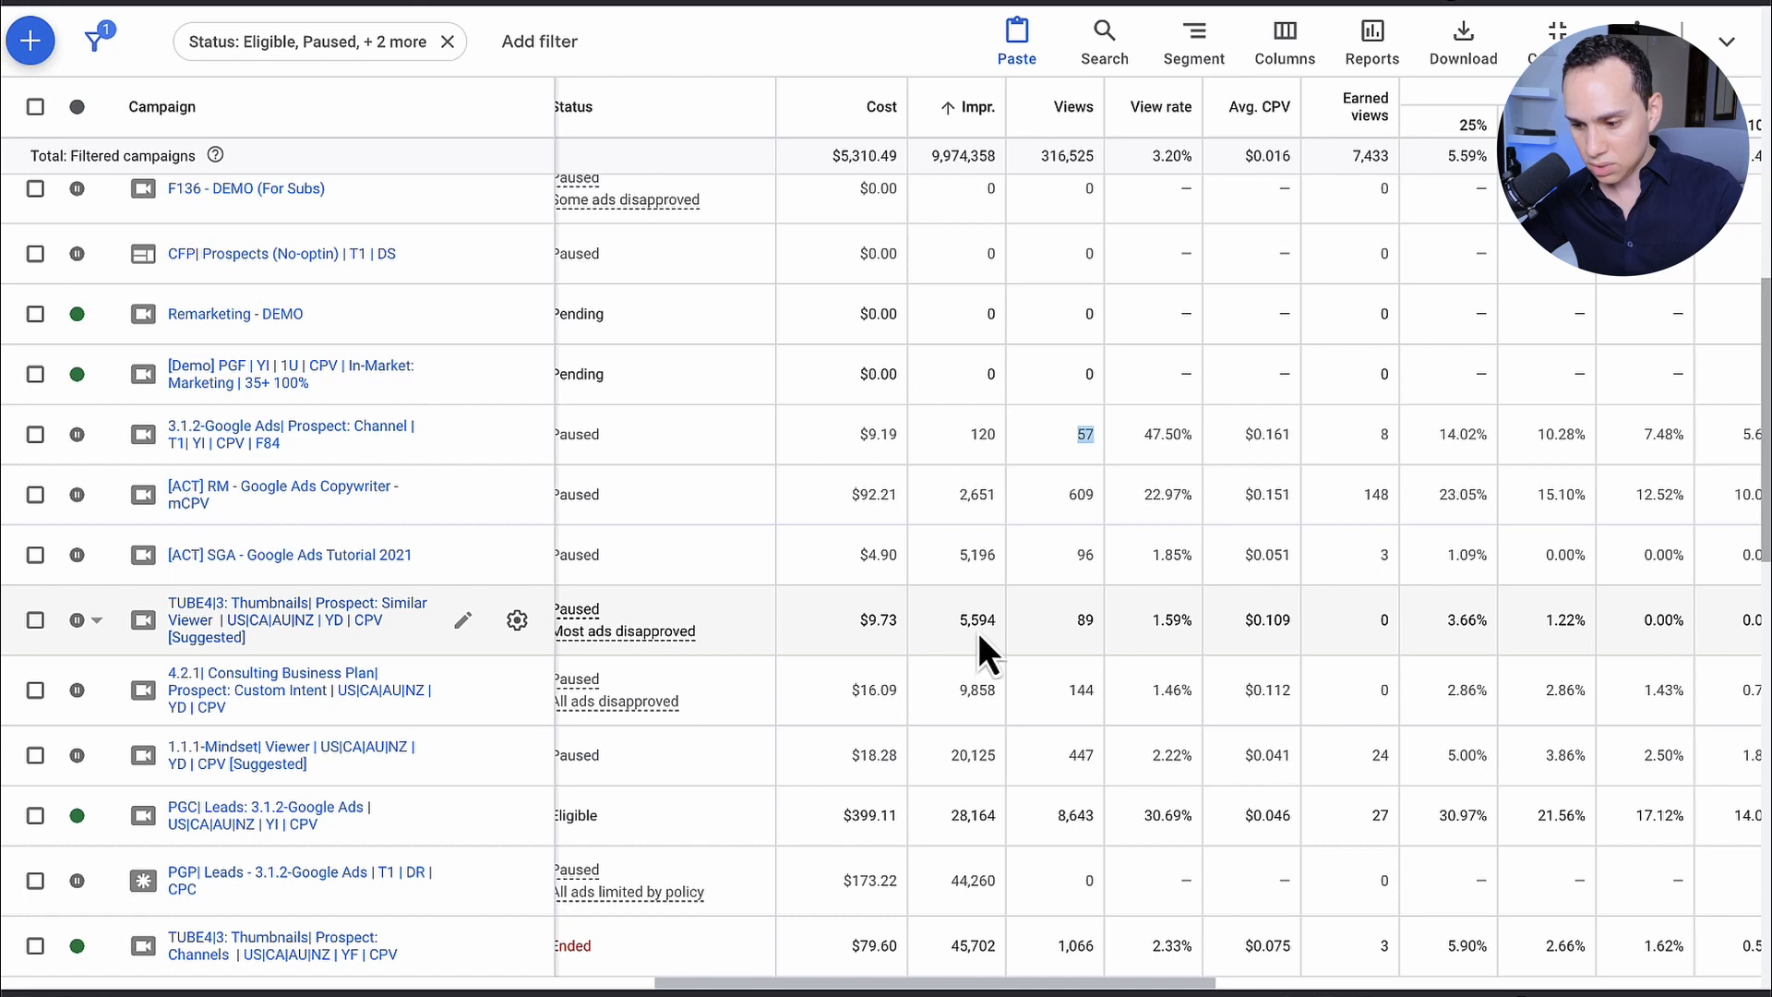
Step: Open the eligible campaign "PGC| Leads: 3.1.2-Google Ads | US|CA|AU|NZ | YI | CPV" and check its campaign totals for views and impressions
scroll(992, 608, "down", 4)
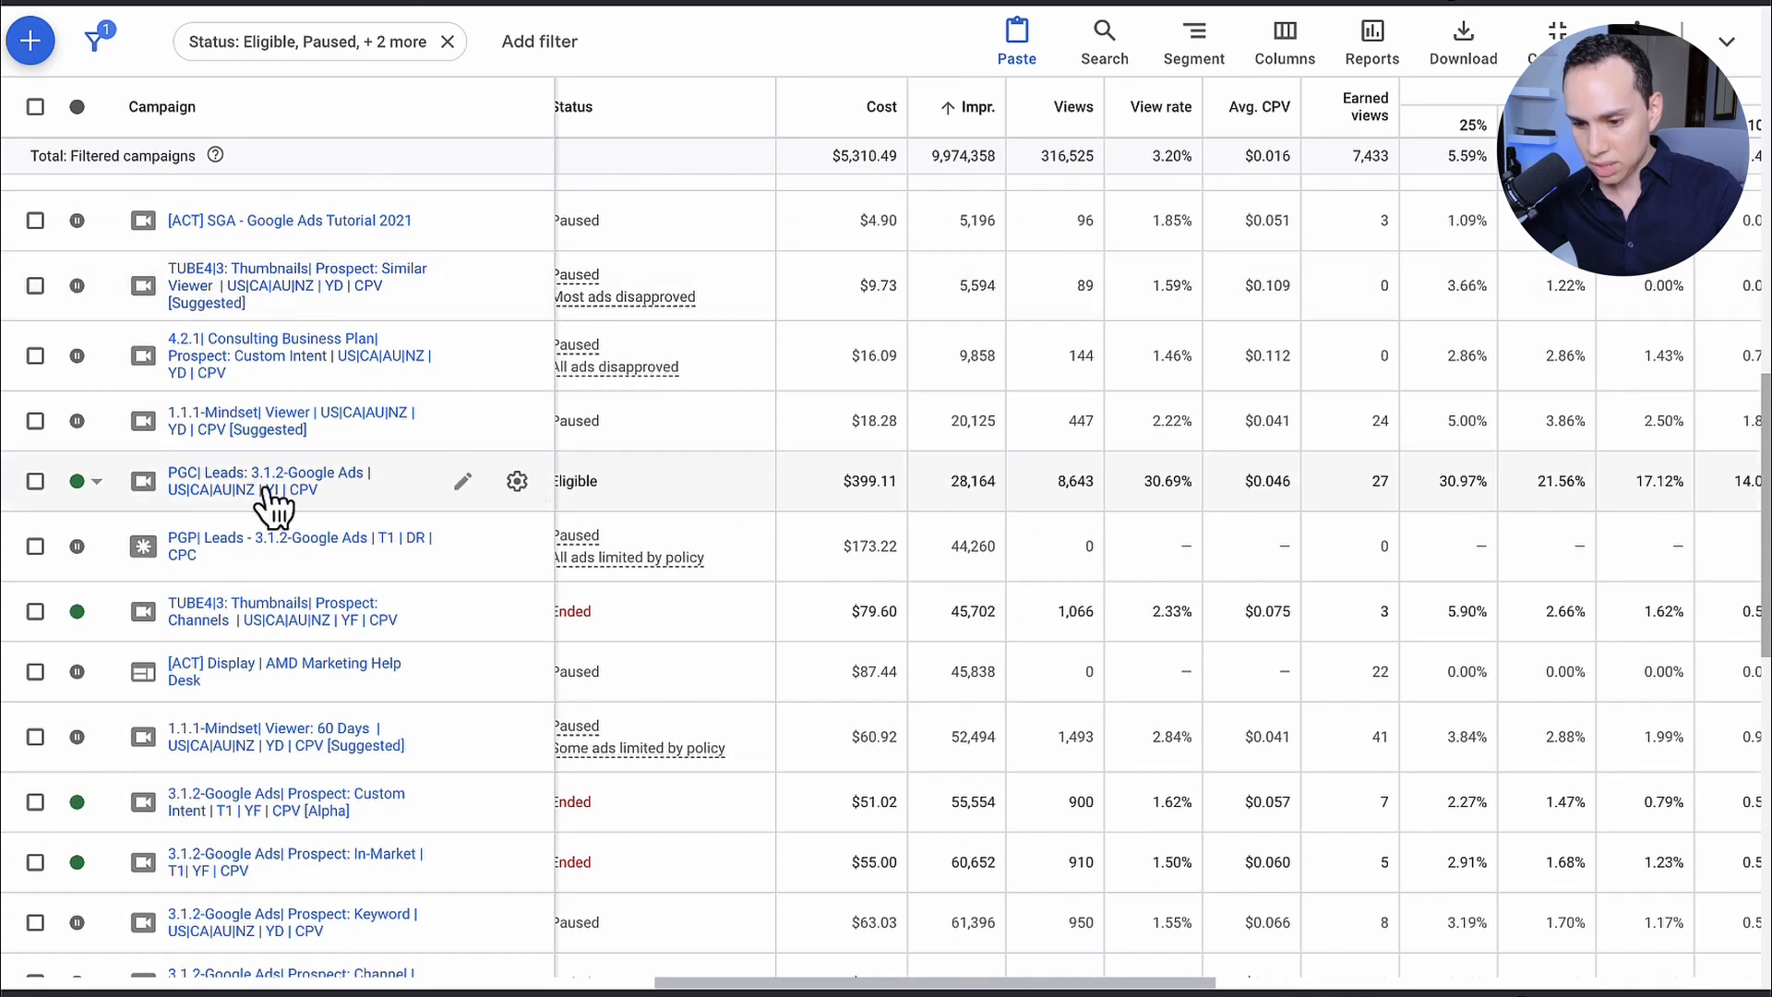
left_click(269, 496)
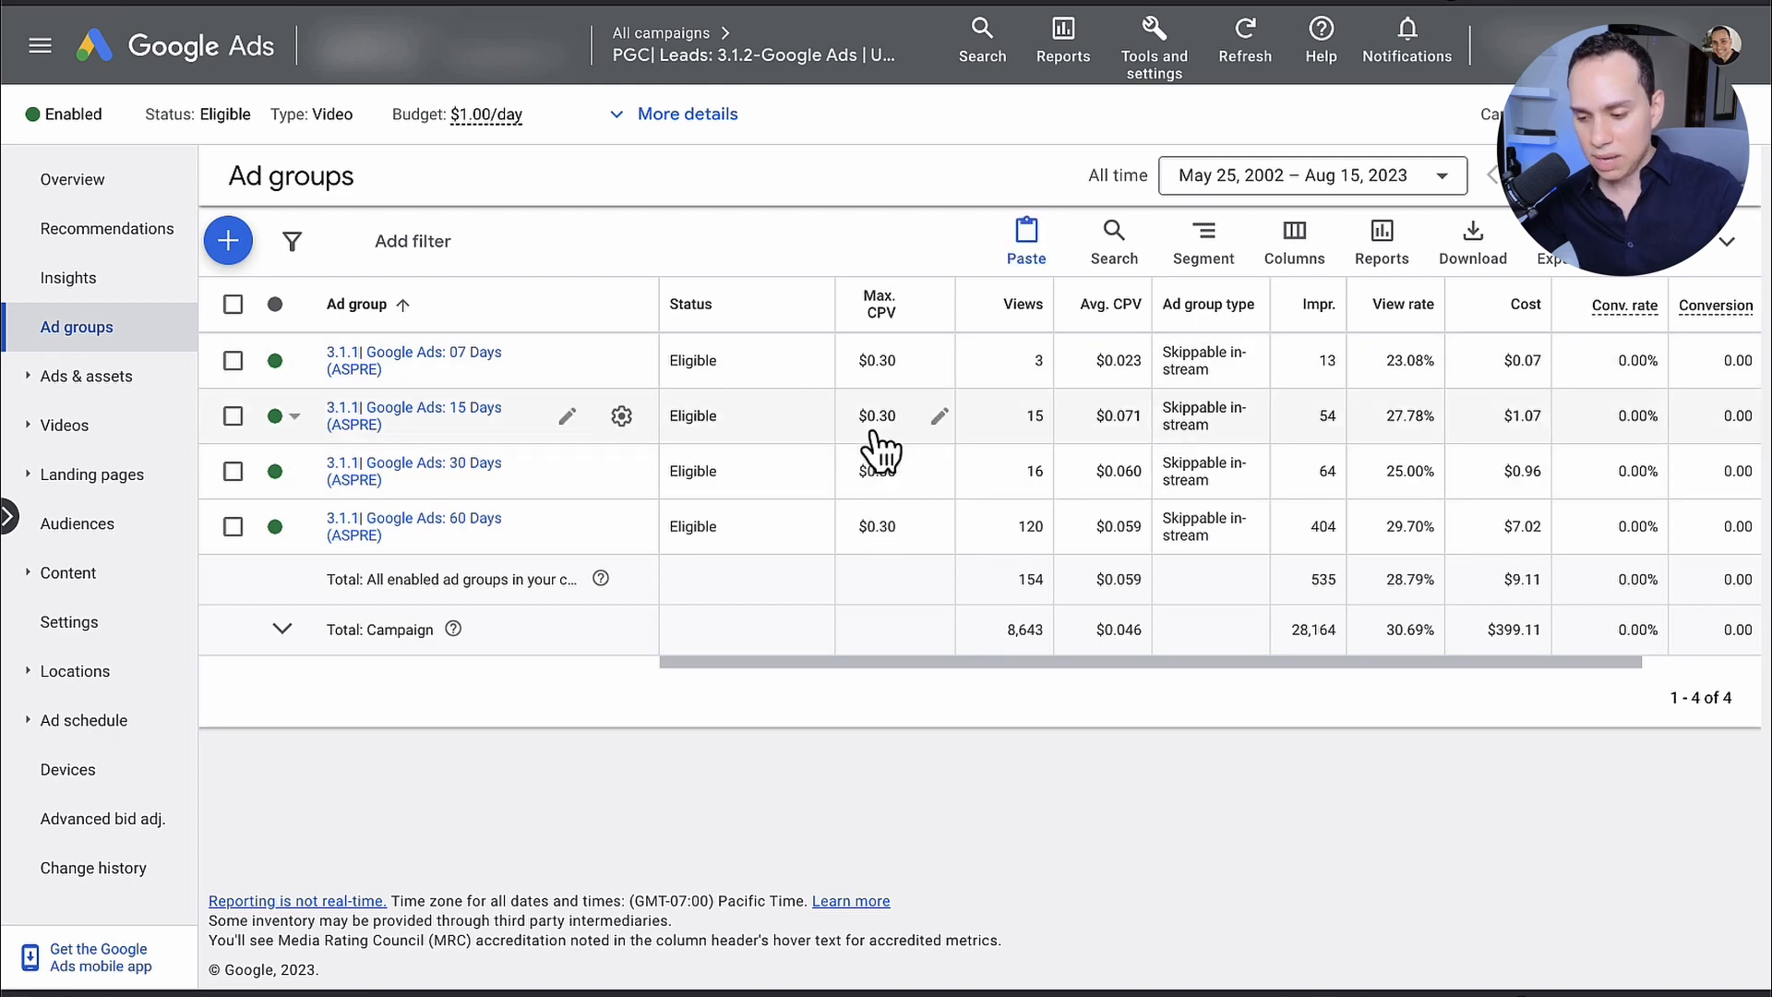
left_click_drag(998, 633, 1099, 630)
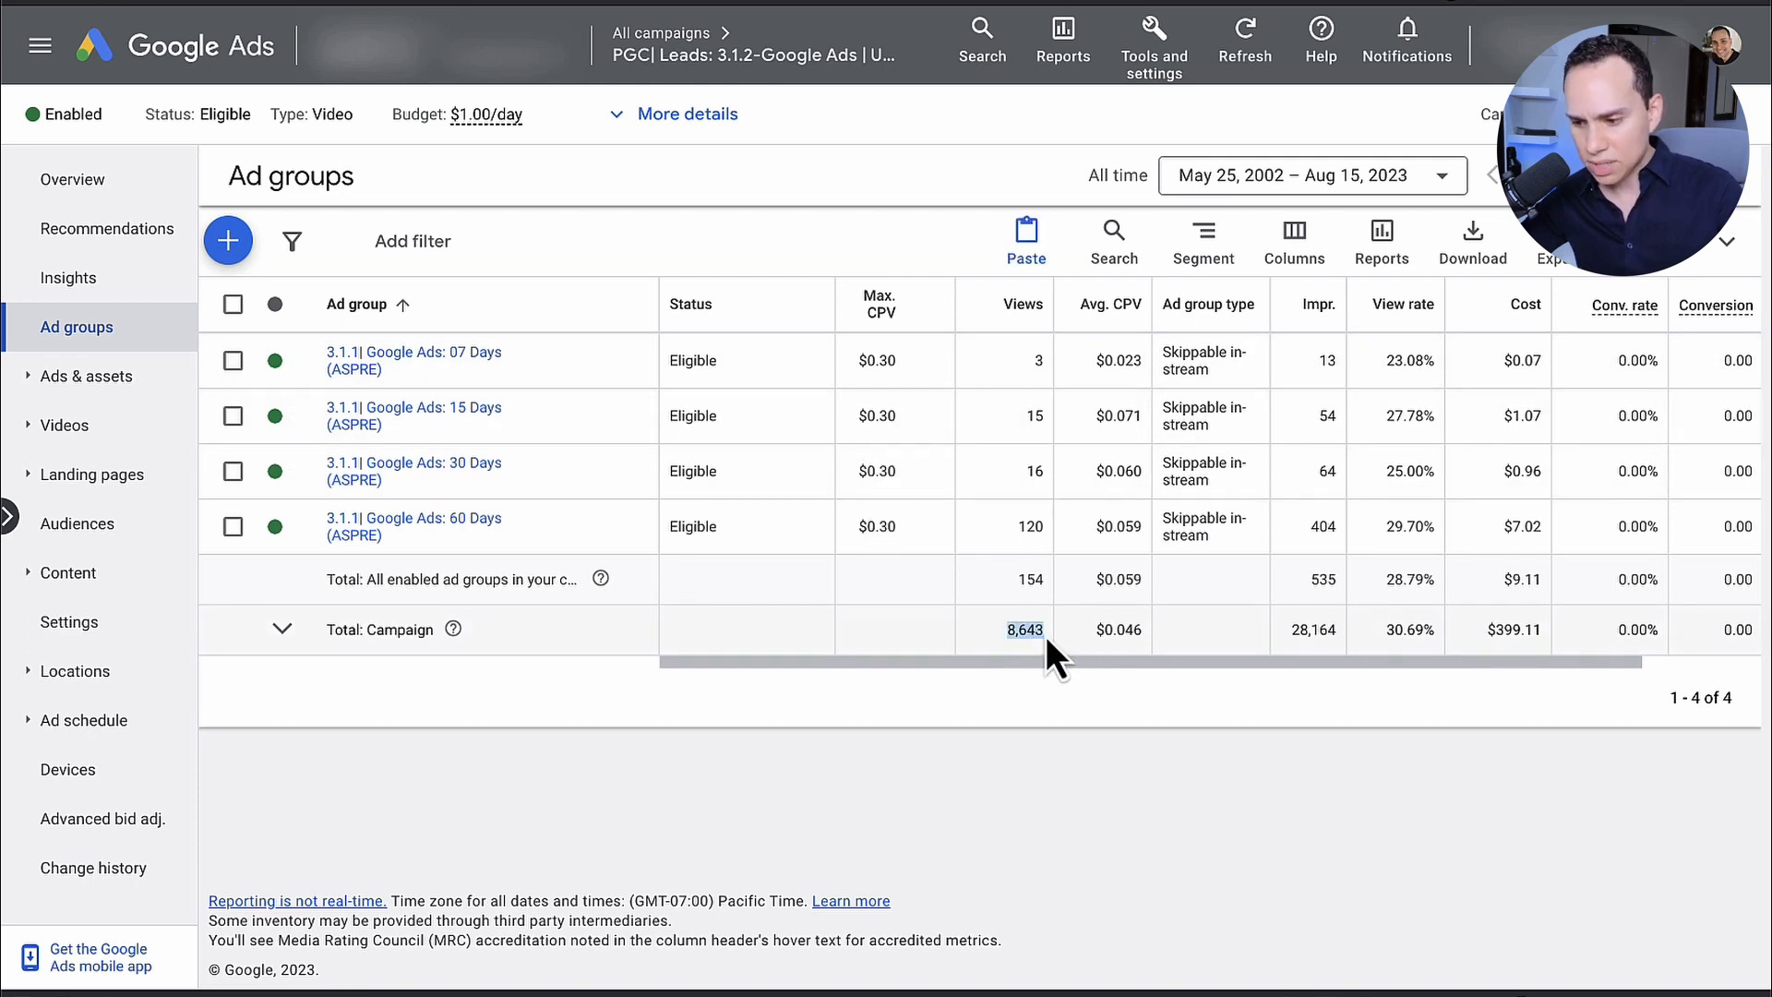
left_click(1292, 630)
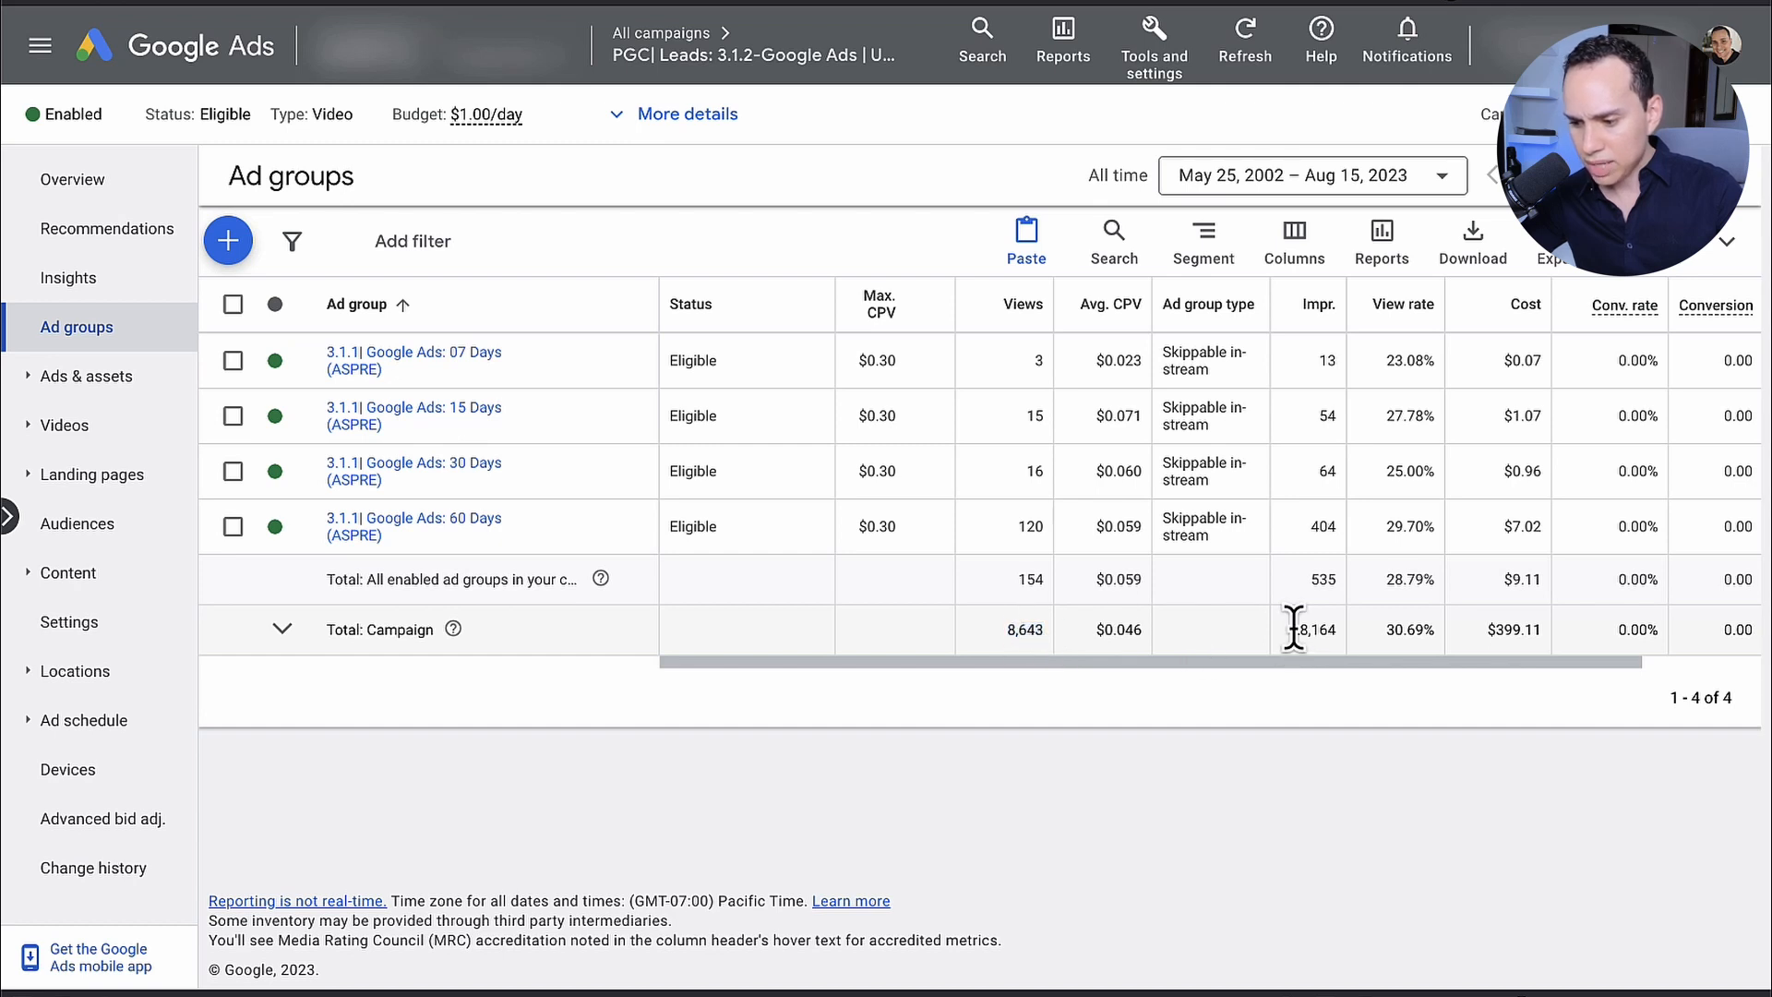
left_click_drag(1293, 630, 1348, 654)
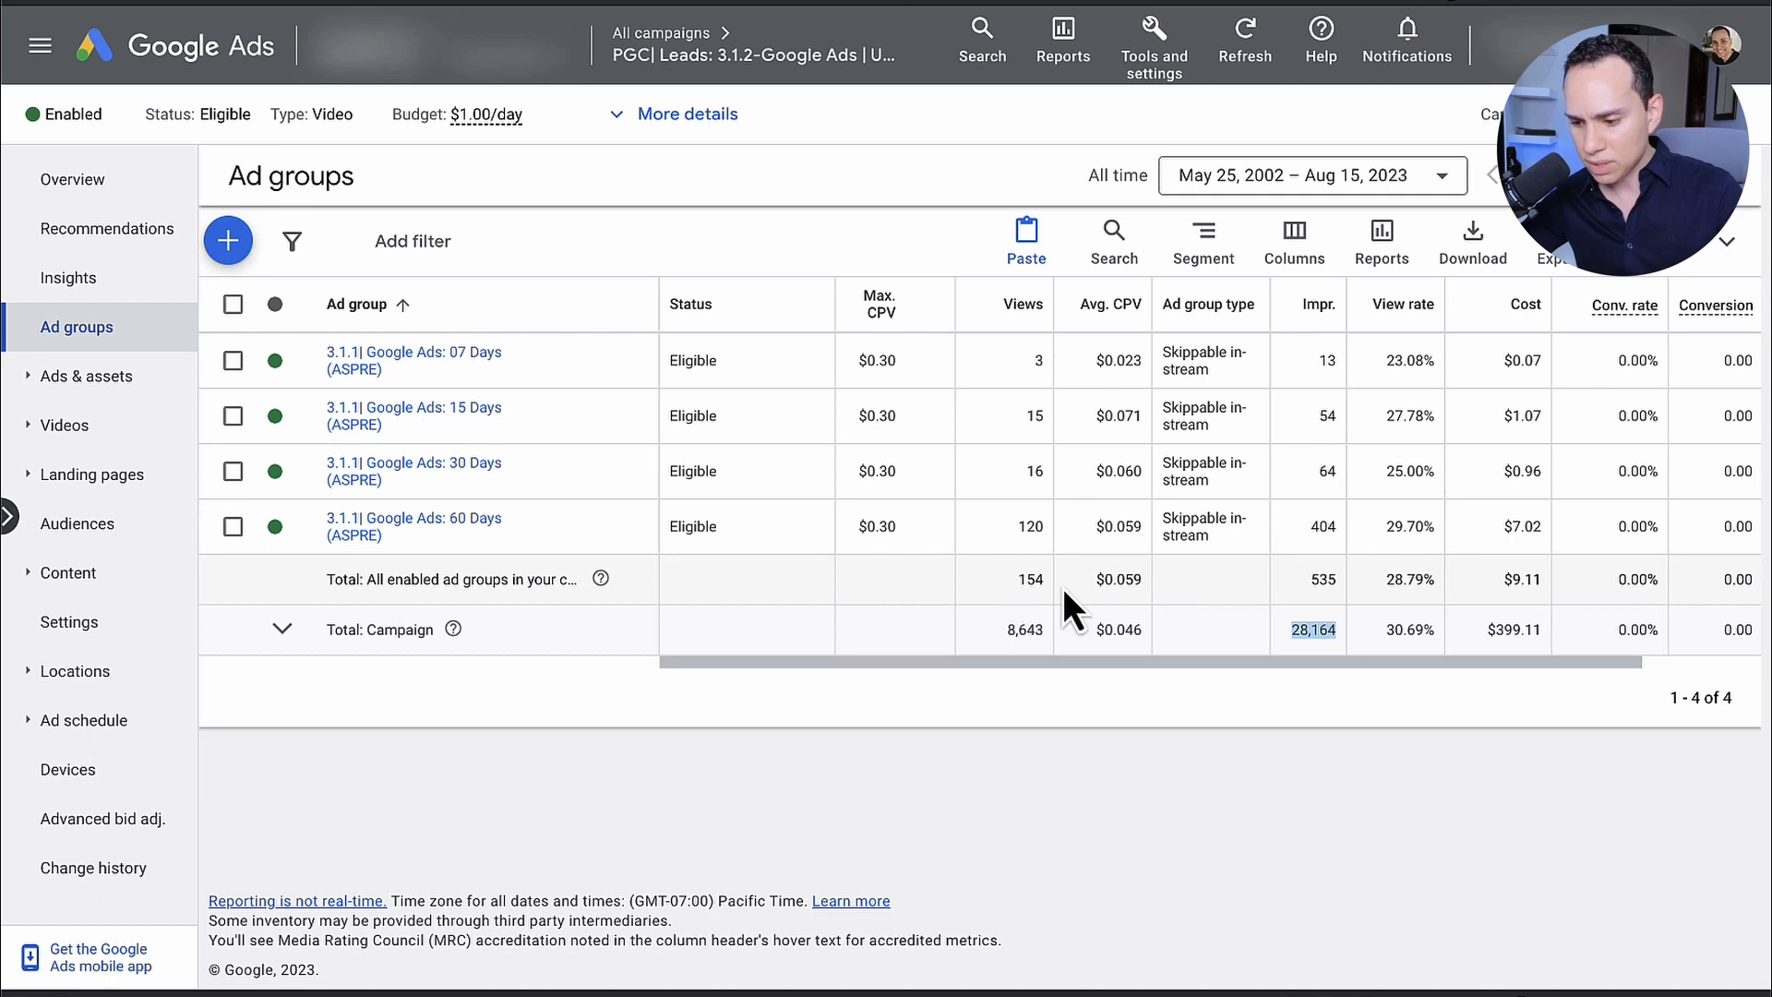
left_click(1314, 577)
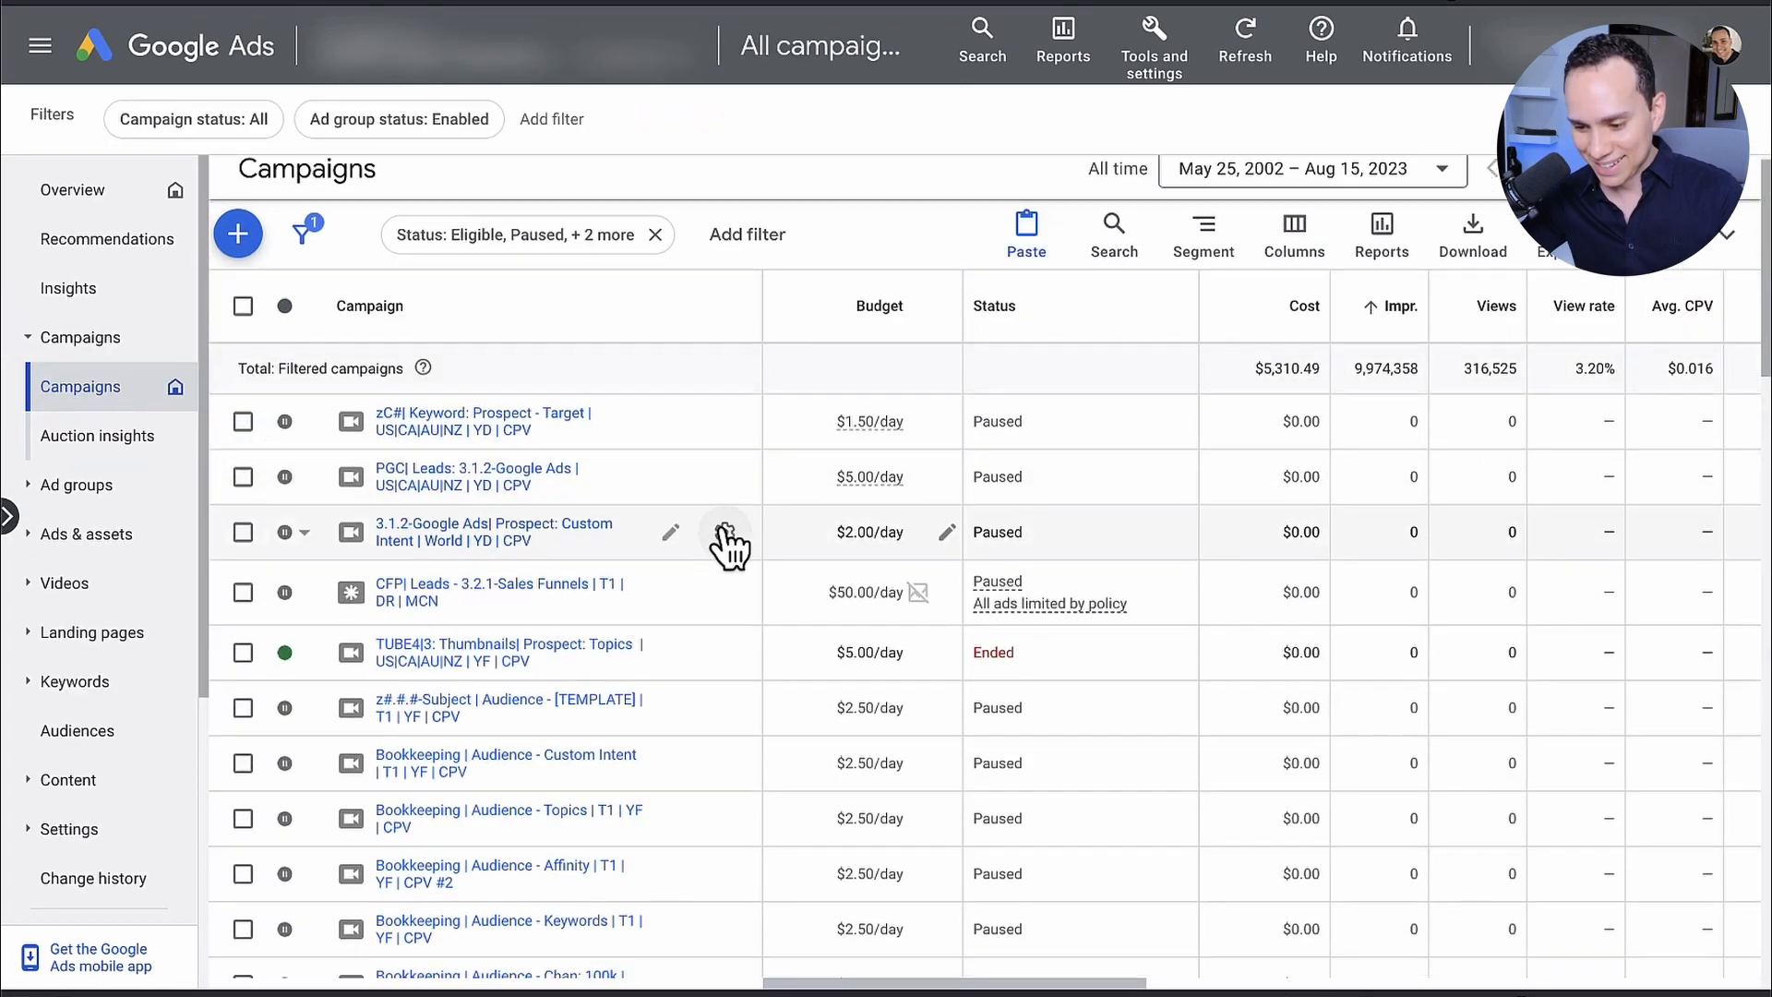
Step: Compare the view rates of the V217 and V218 in-feed video ad groups in the 1|3EC - Vlogs: Viewers campaign
scroll(726, 545, "down", 15)
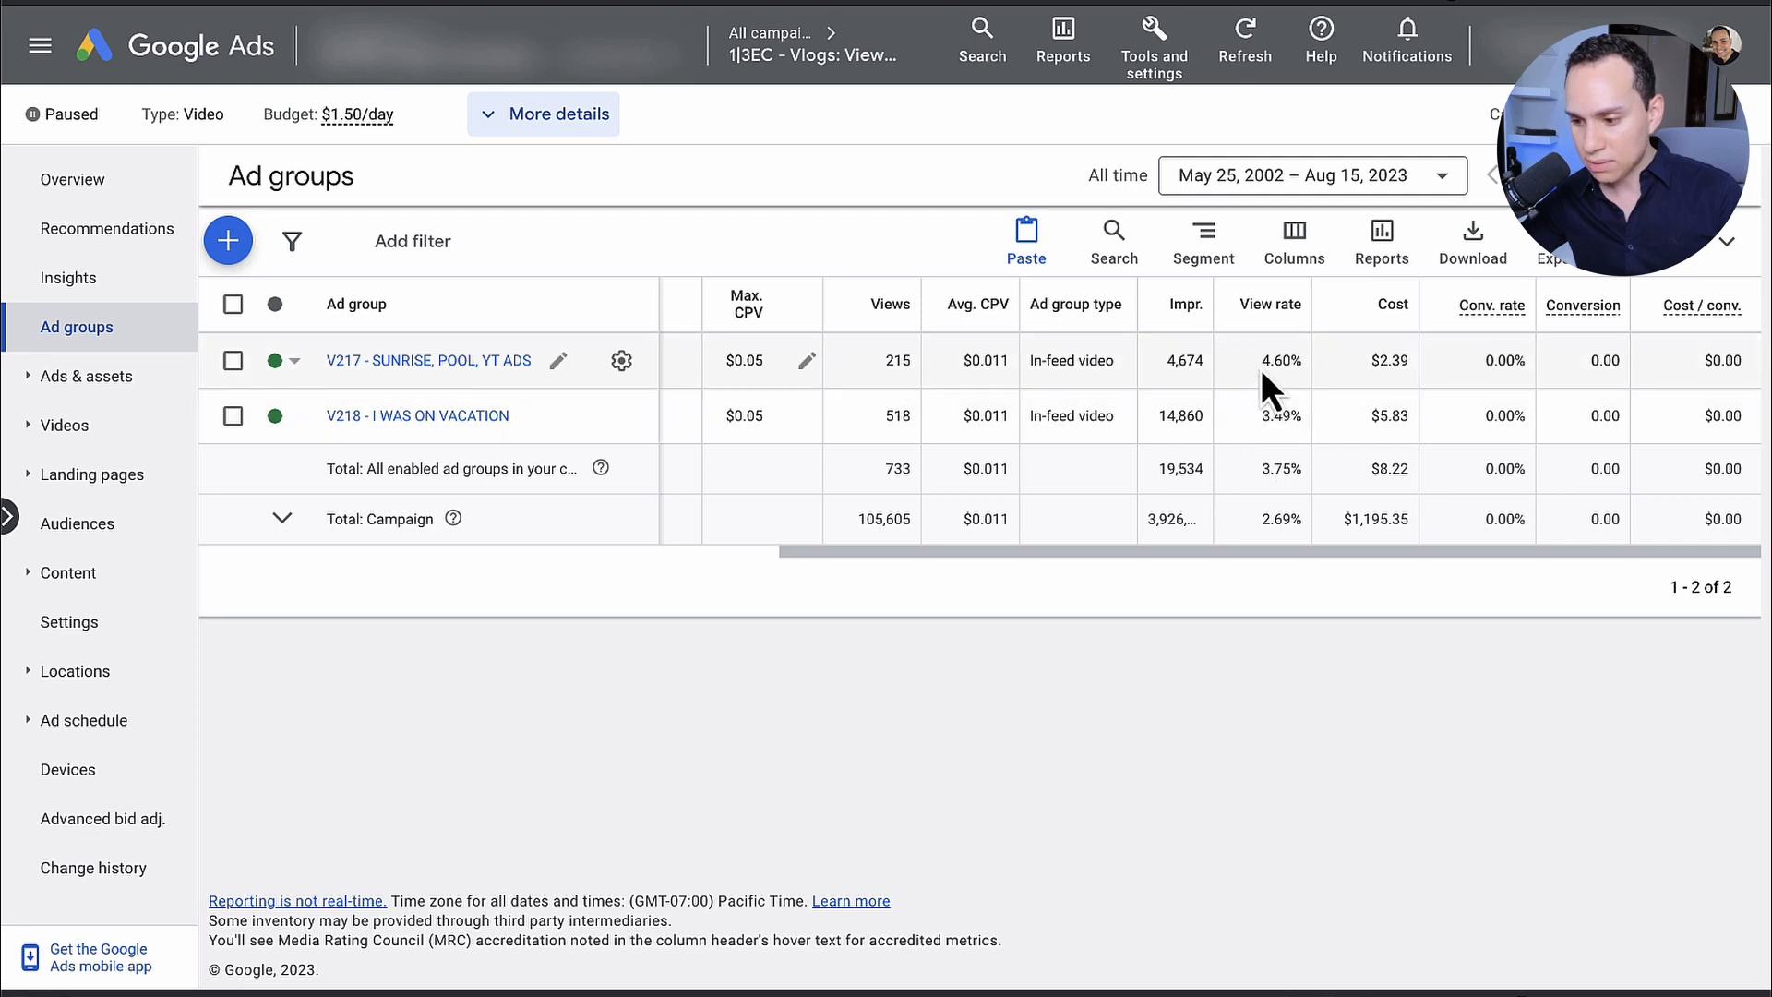
left_click_drag(1261, 360, 1303, 360)
left_click_drag(1258, 416, 1305, 417)
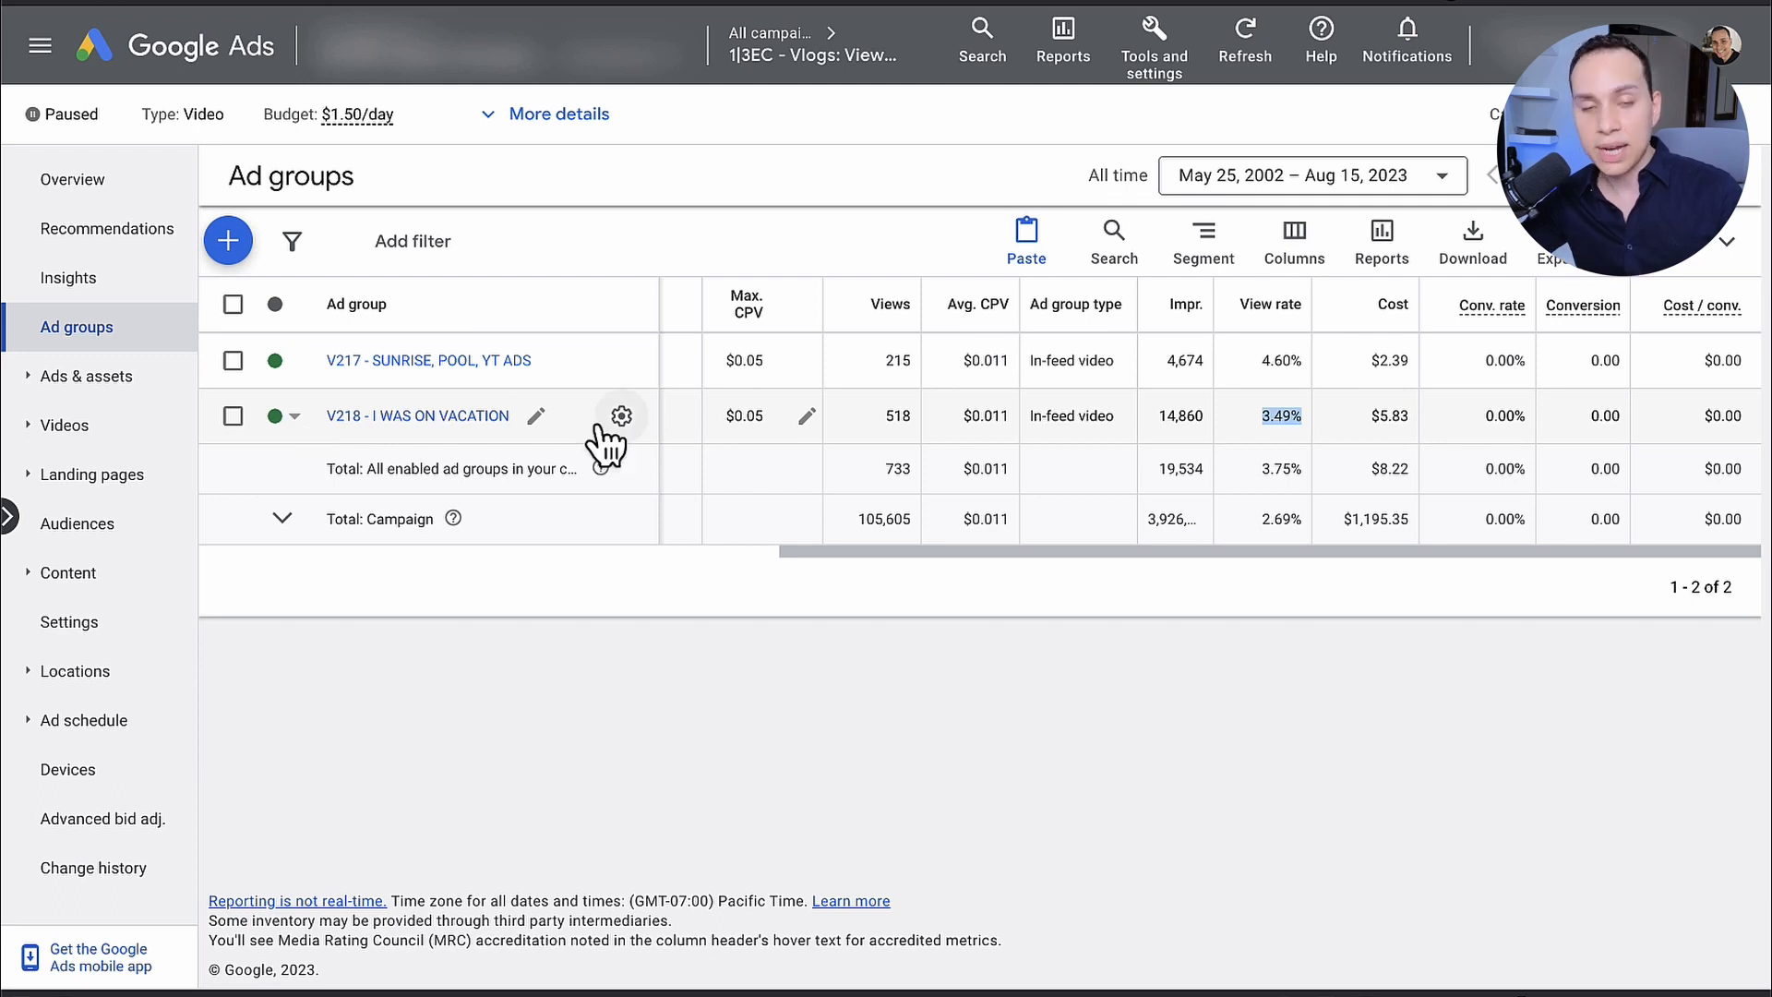
left_click(1197, 422)
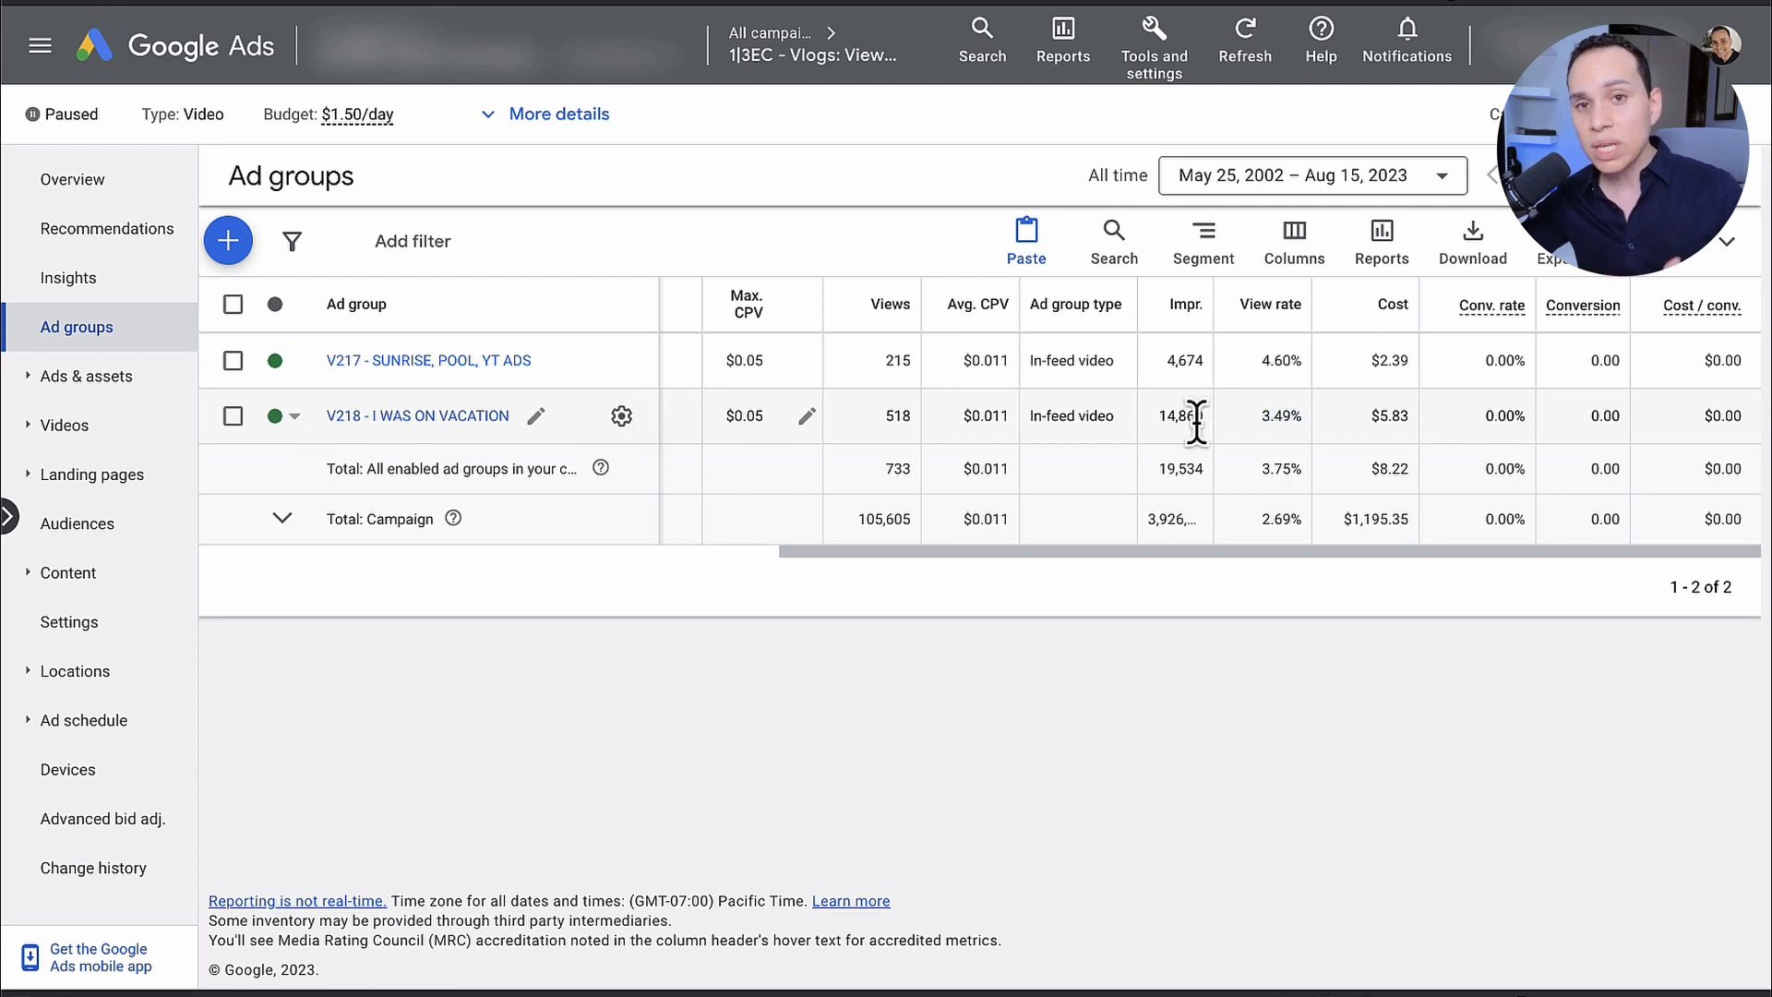
scroll(1198, 422, "left", 3)
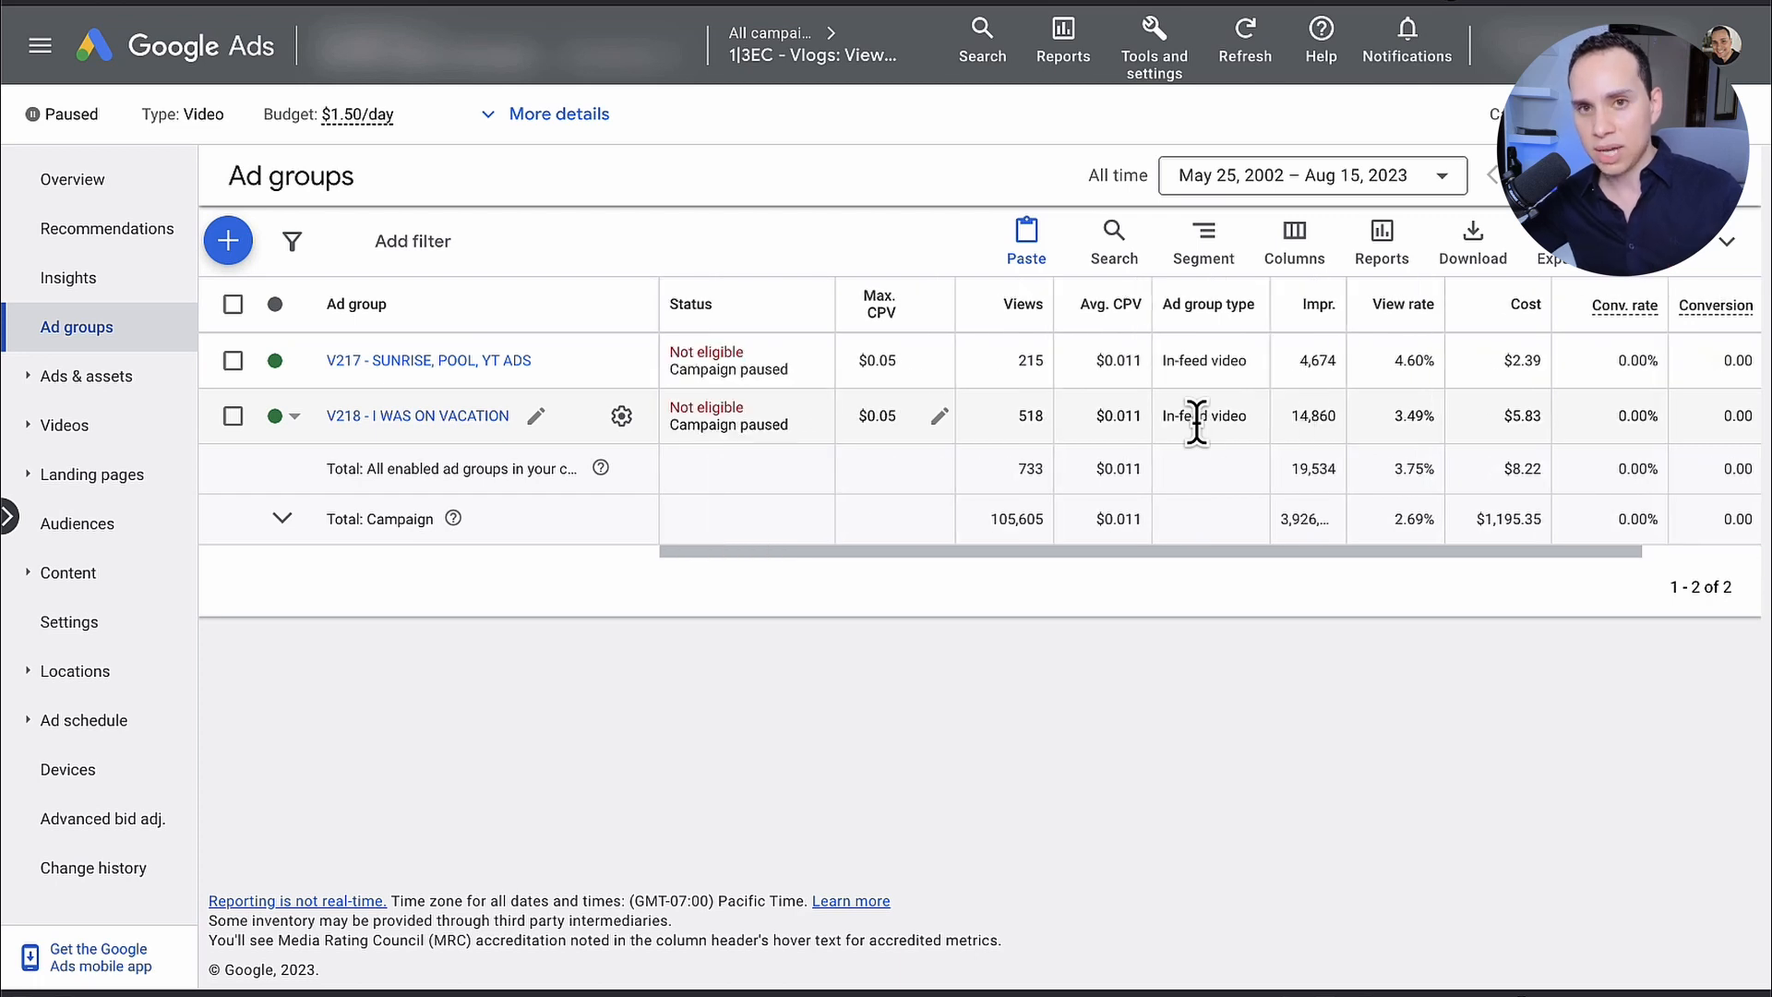